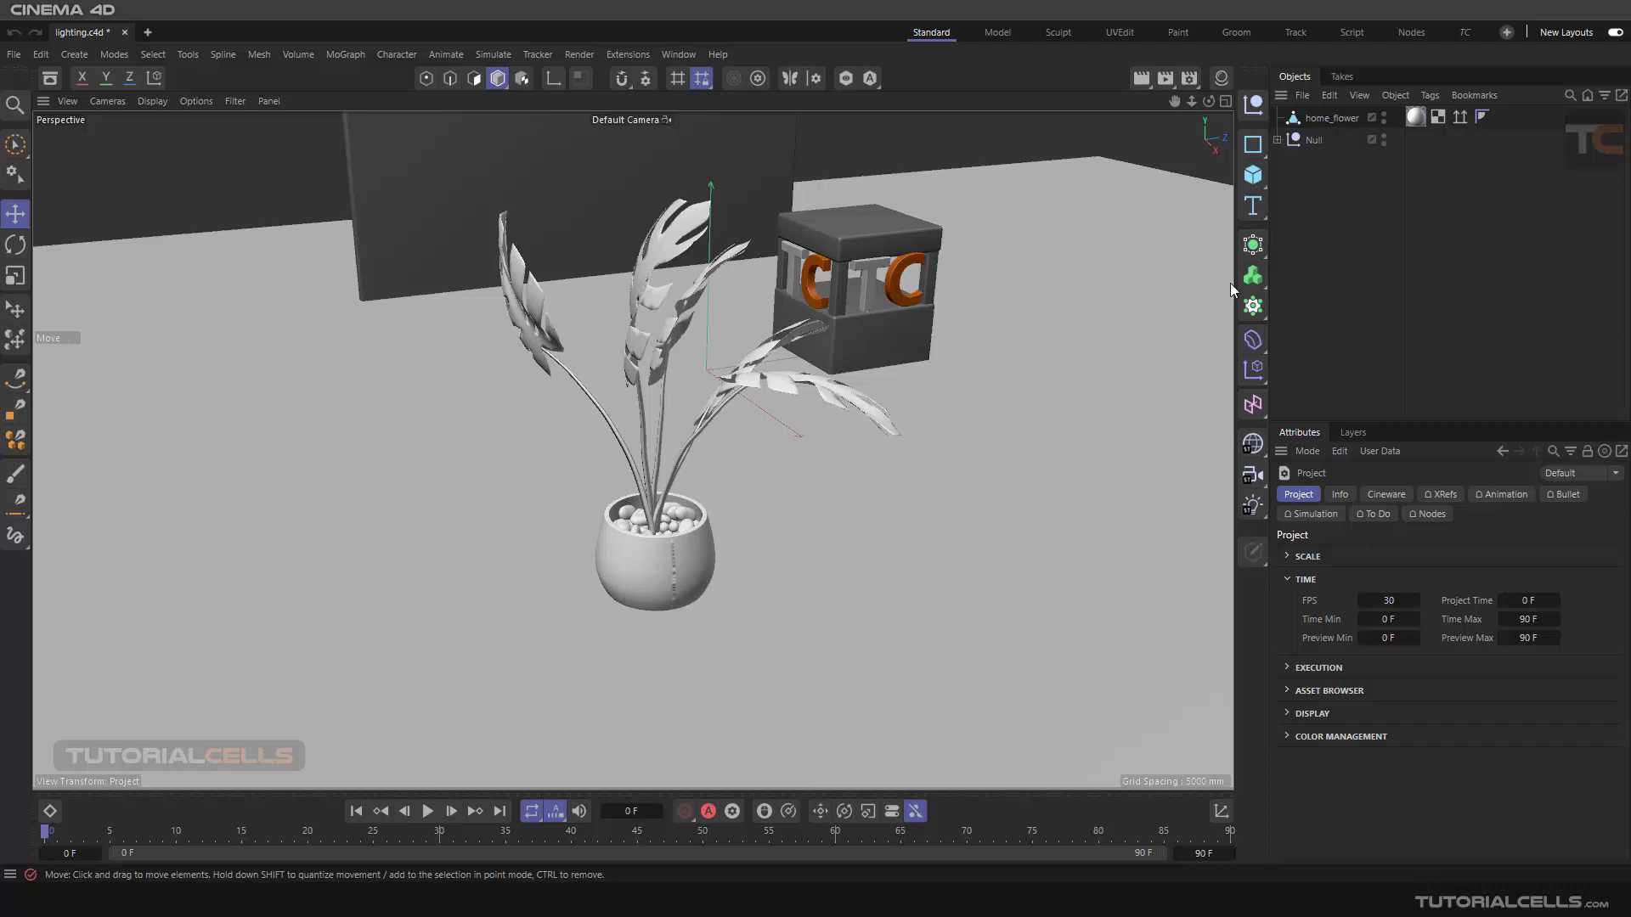
Add a standard Light object and position it above the floor beside the potted plant's outermost leaf, on the side away from the TC box.
left_click(1251, 505)
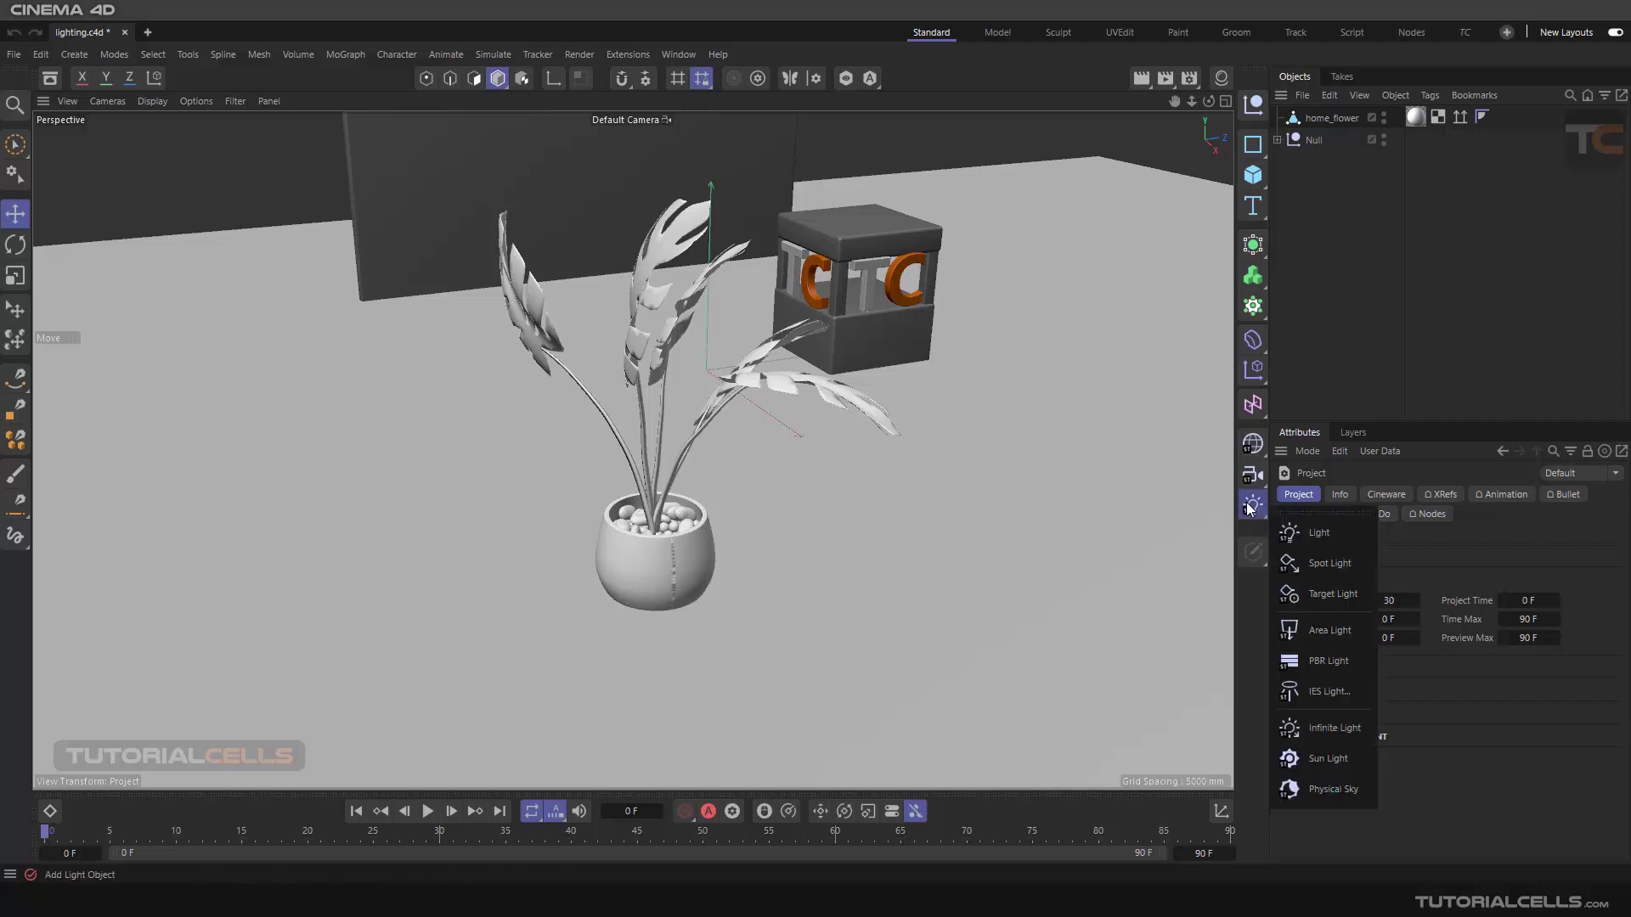
left_click(1319, 532)
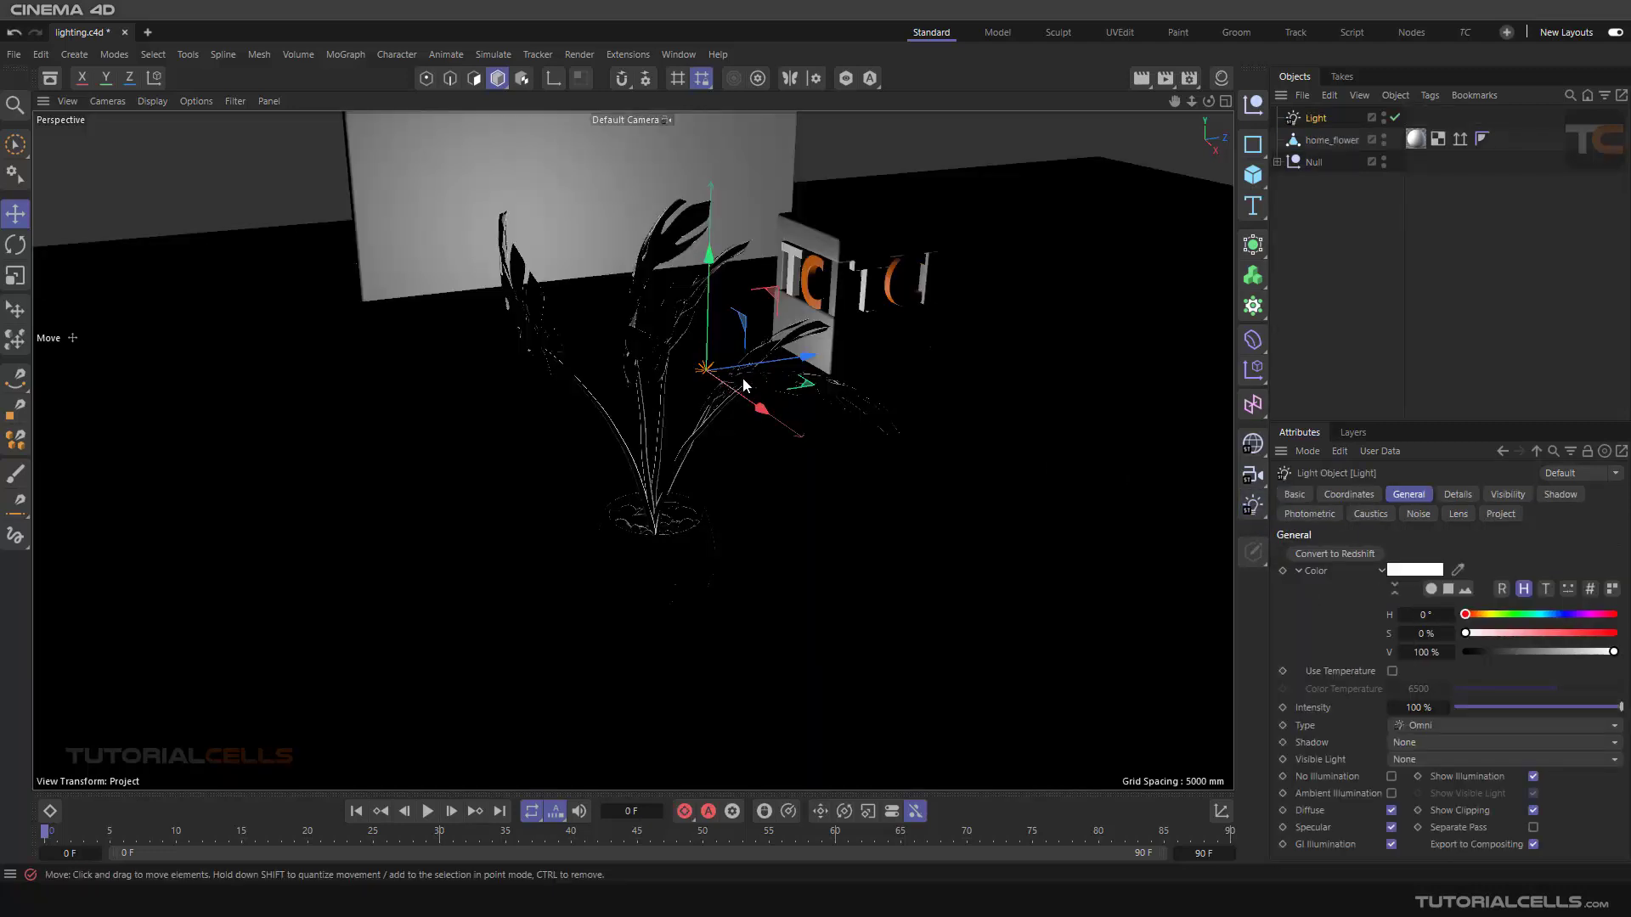
left_click_drag(773, 381, 769, 422, "alt")
left_click_drag(826, 286, 619, 567)
left_click_drag(534, 451, 520, 244)
left_click_drag(599, 361, 743, 443, "alt")
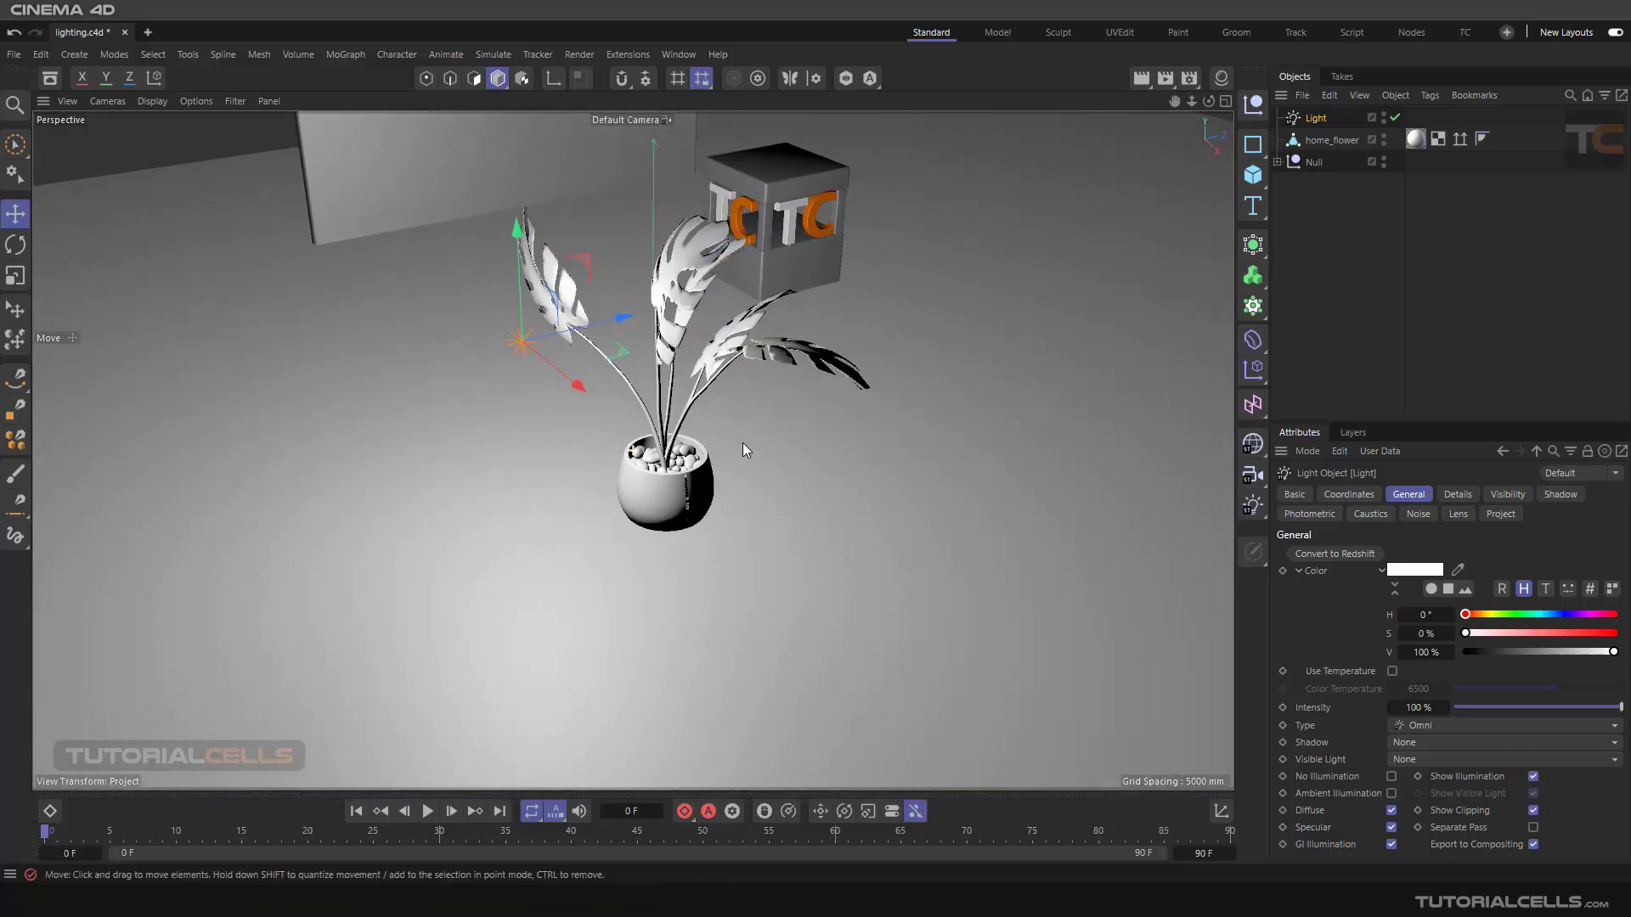
middle_click_drag(742, 443, 746, 445, "alt")
left_click_drag(625, 317, 607, 322)
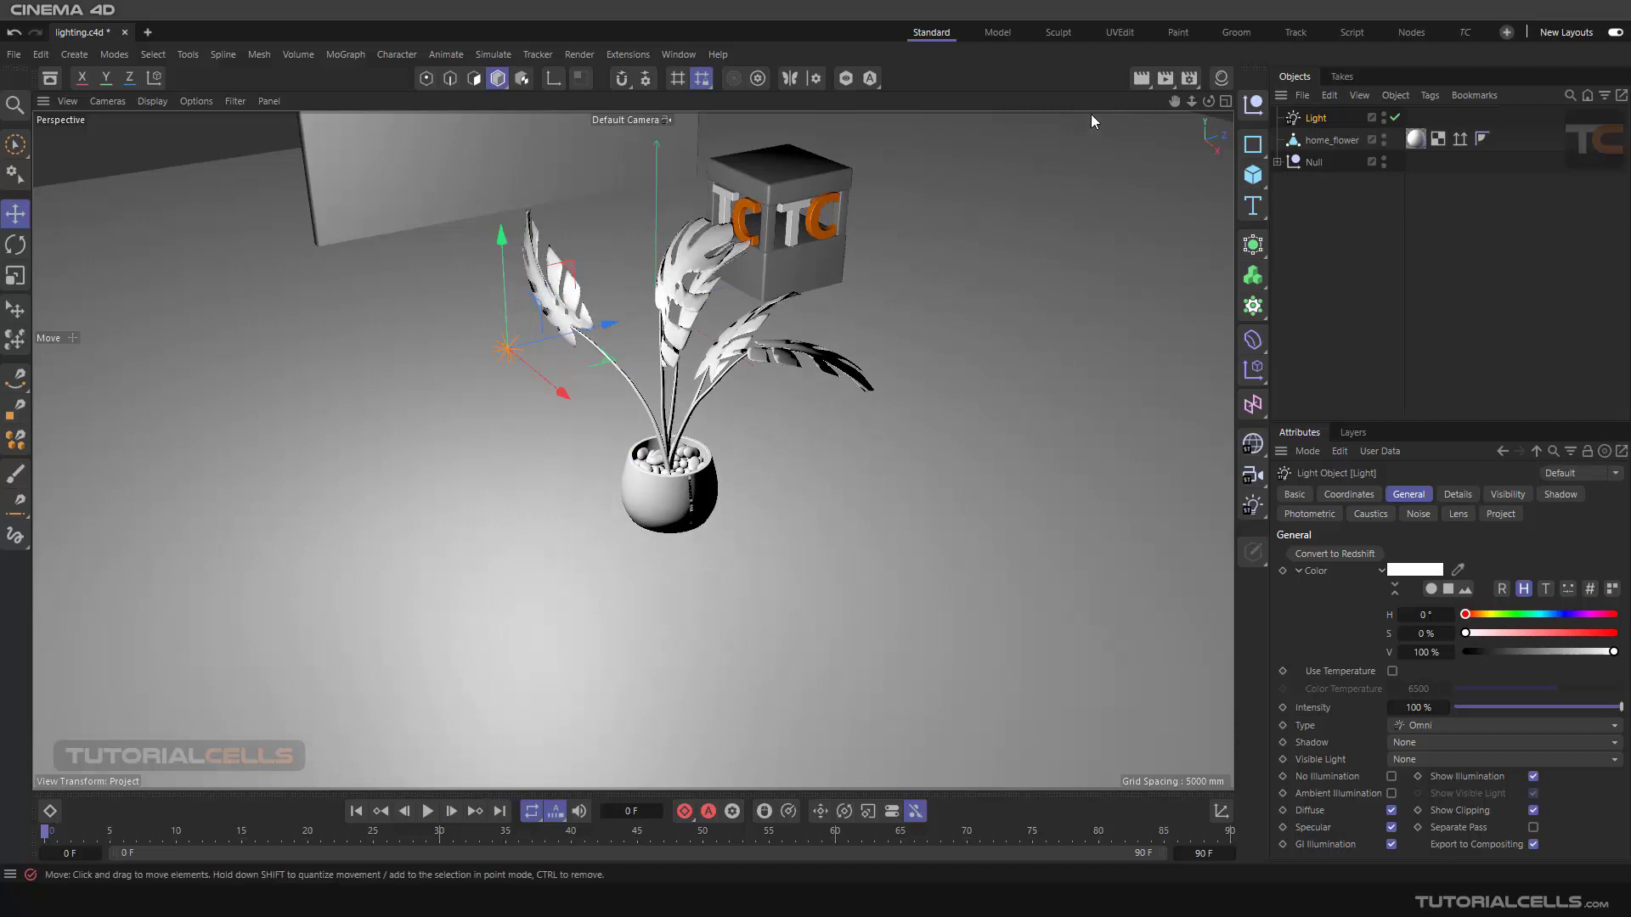
Preview-render the perspective view and enable the display of shadows in the viewport.
left_click(1139, 85)
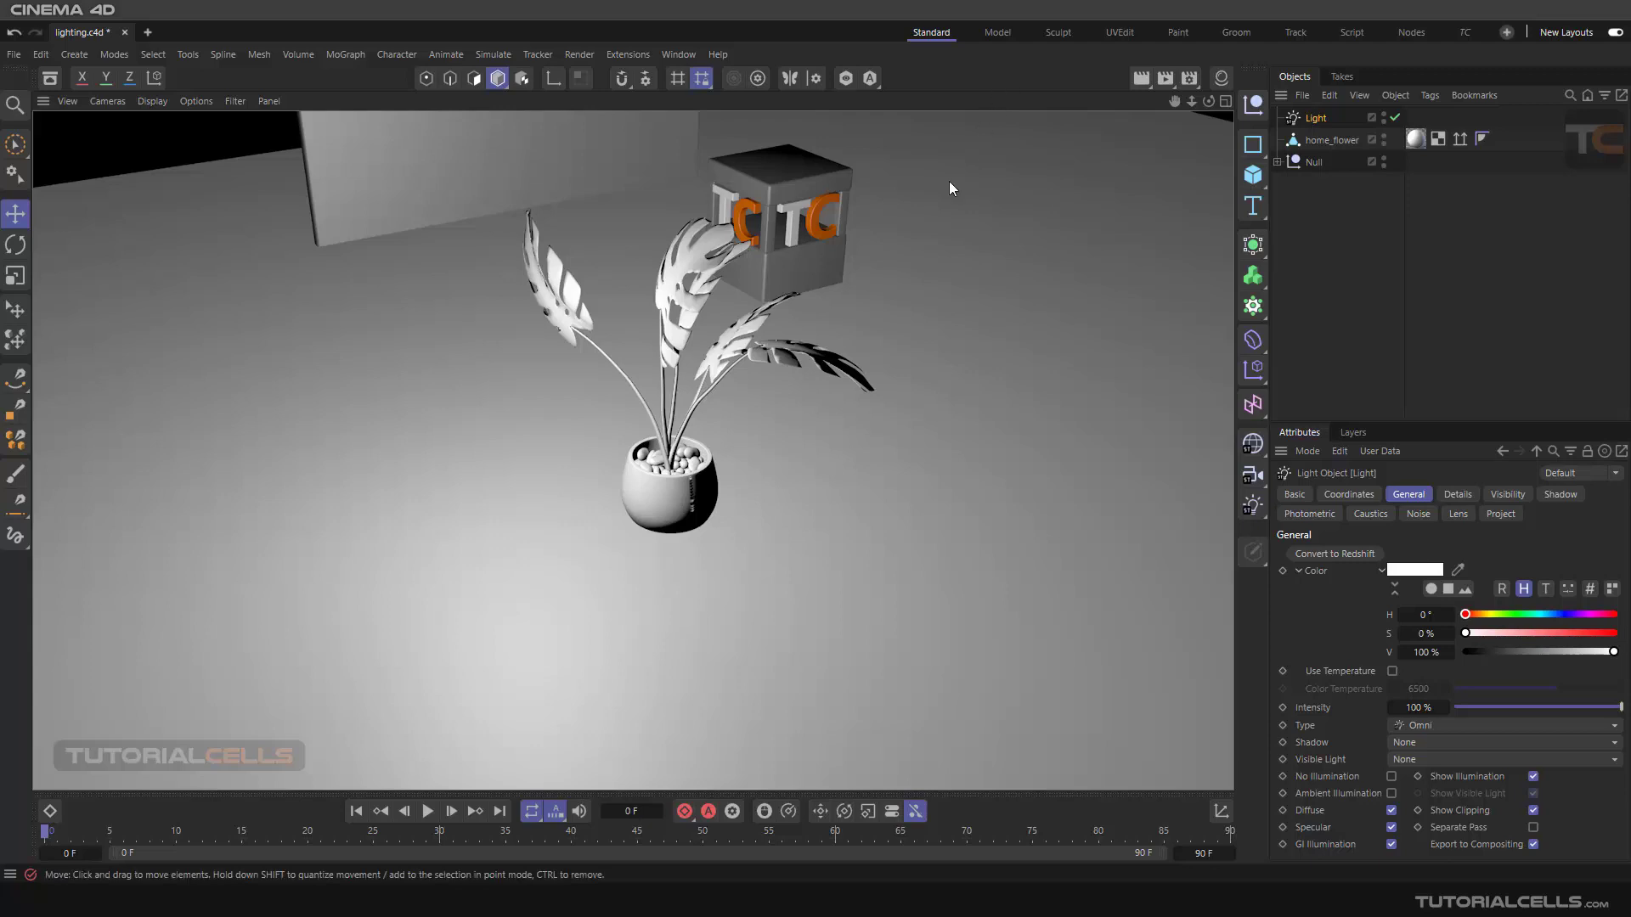
left_click(872, 360)
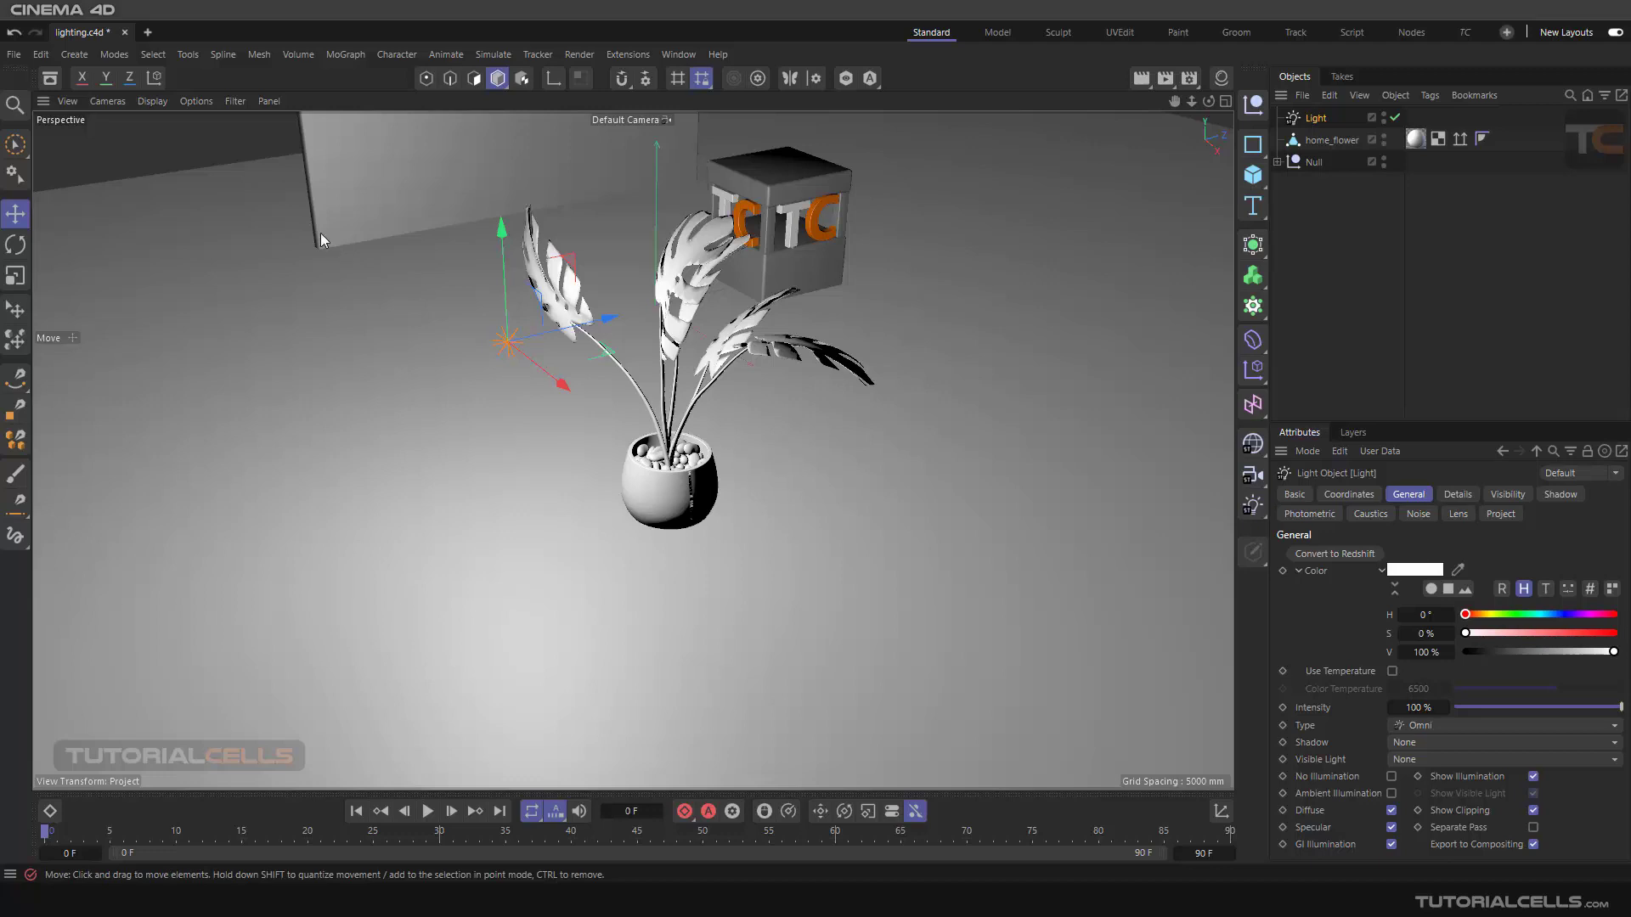
left_click(192, 105)
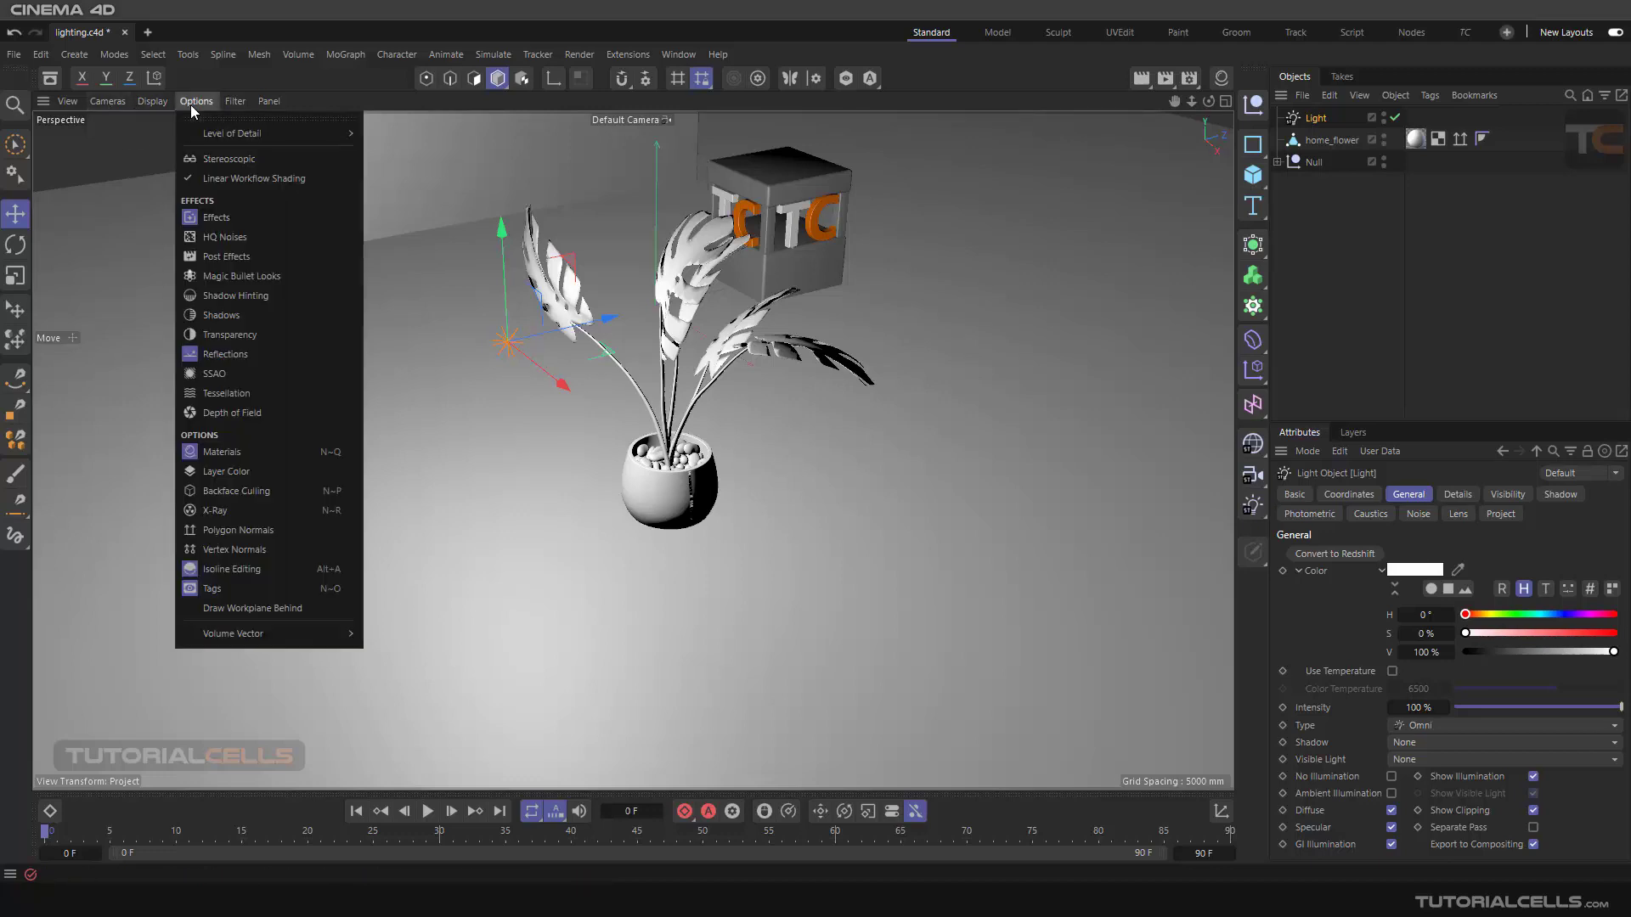
left_click(227, 315)
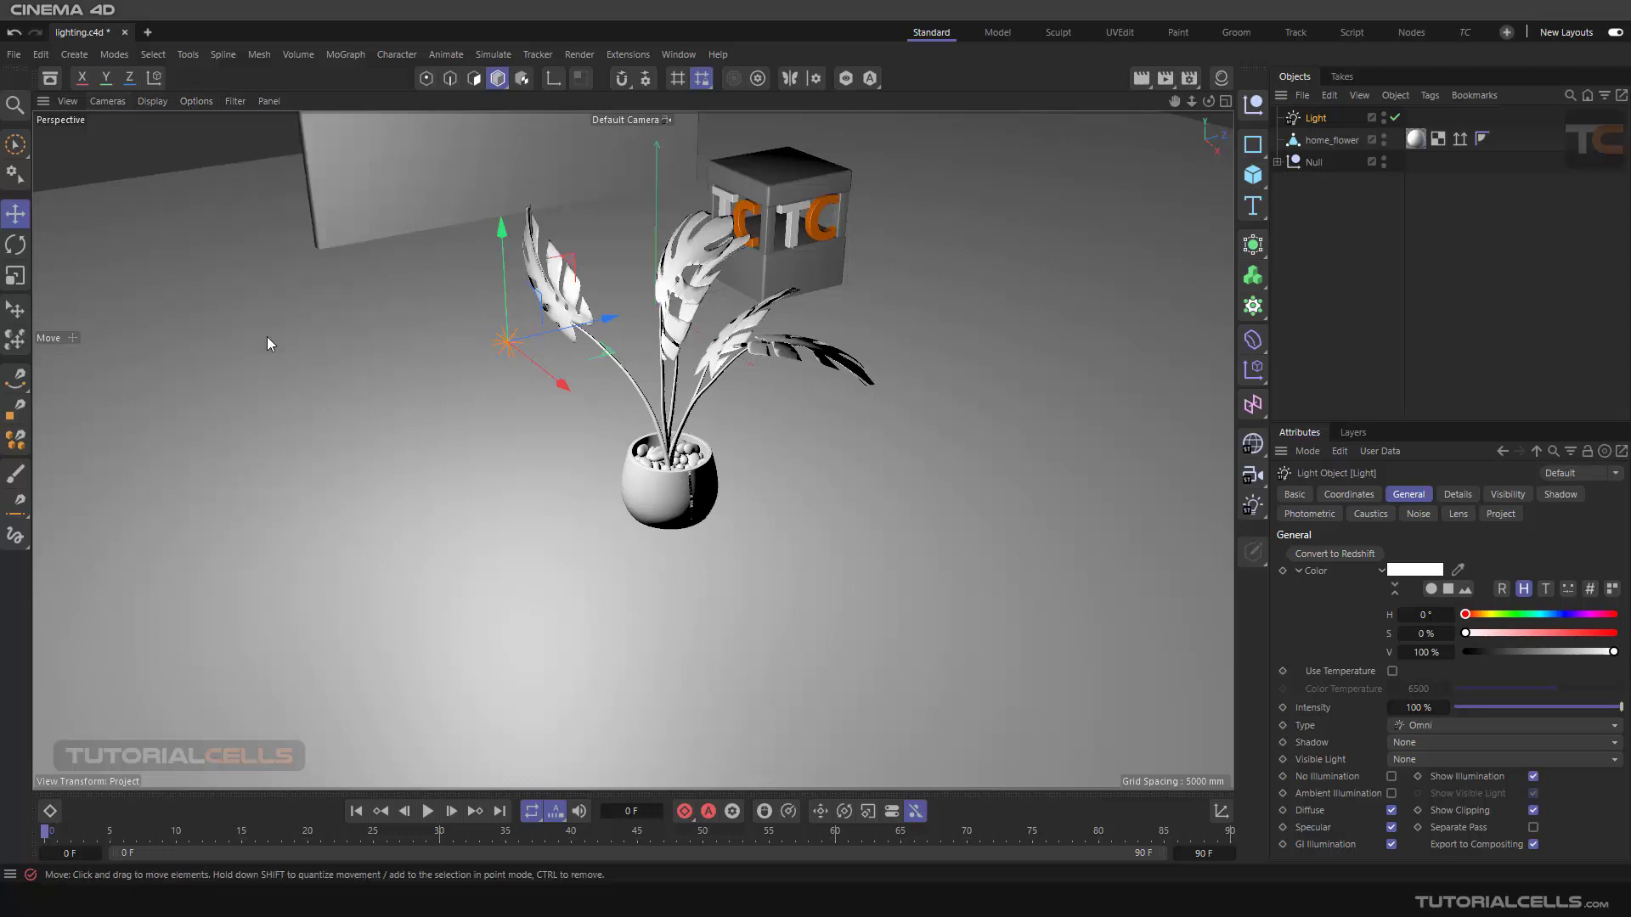
scroll(677, 446, "down", 1)
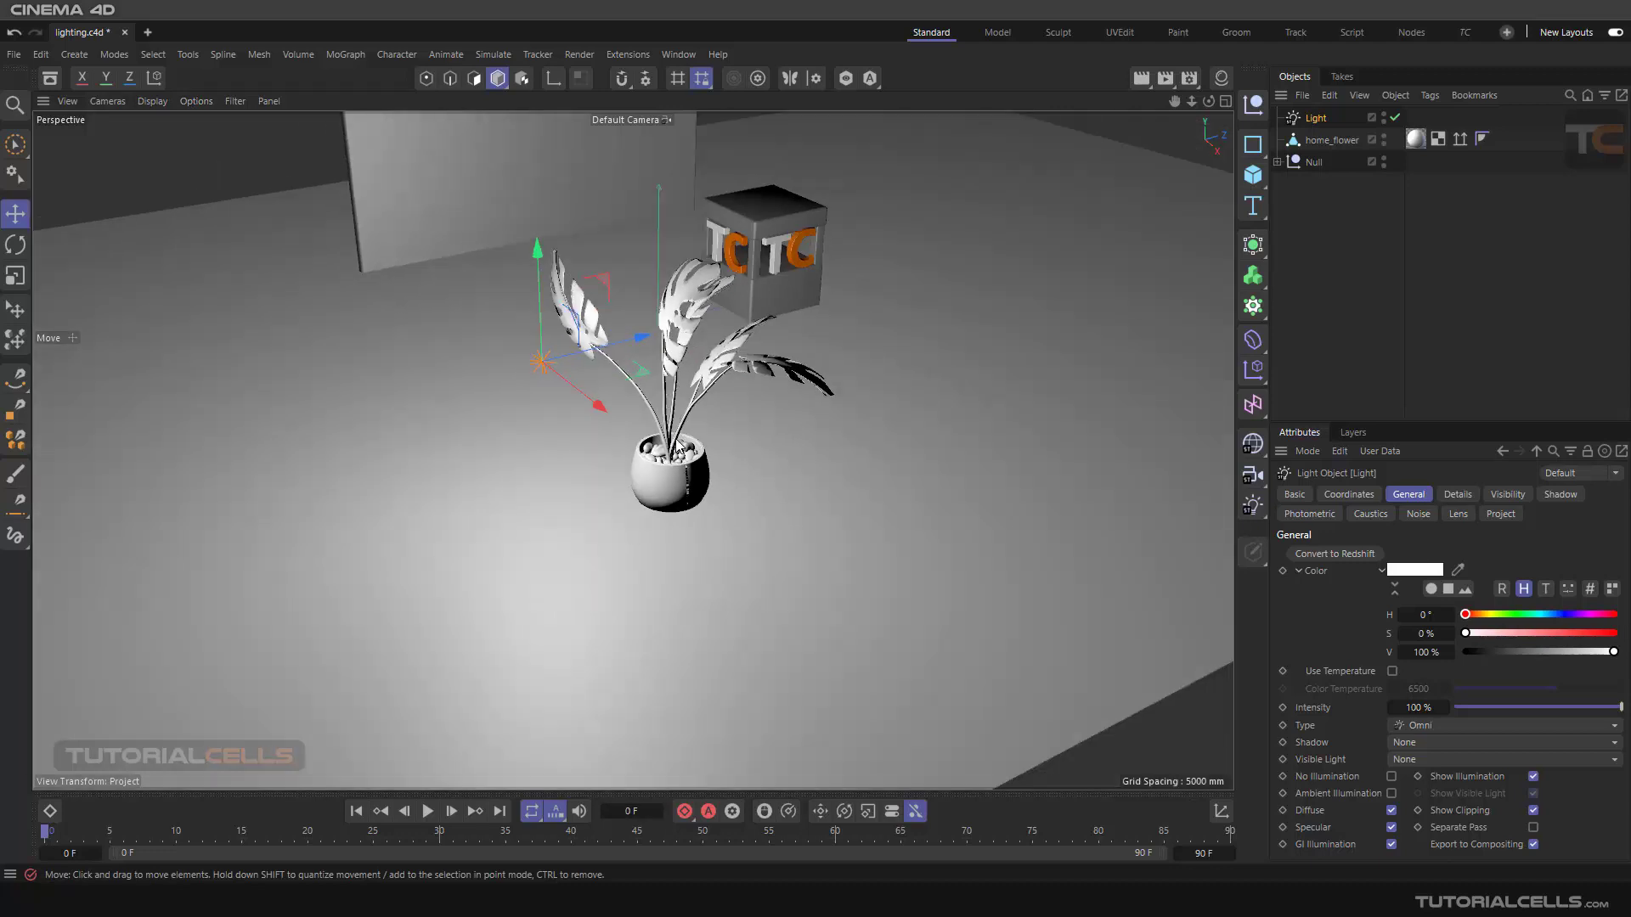
scroll(677, 446, "up", 4)
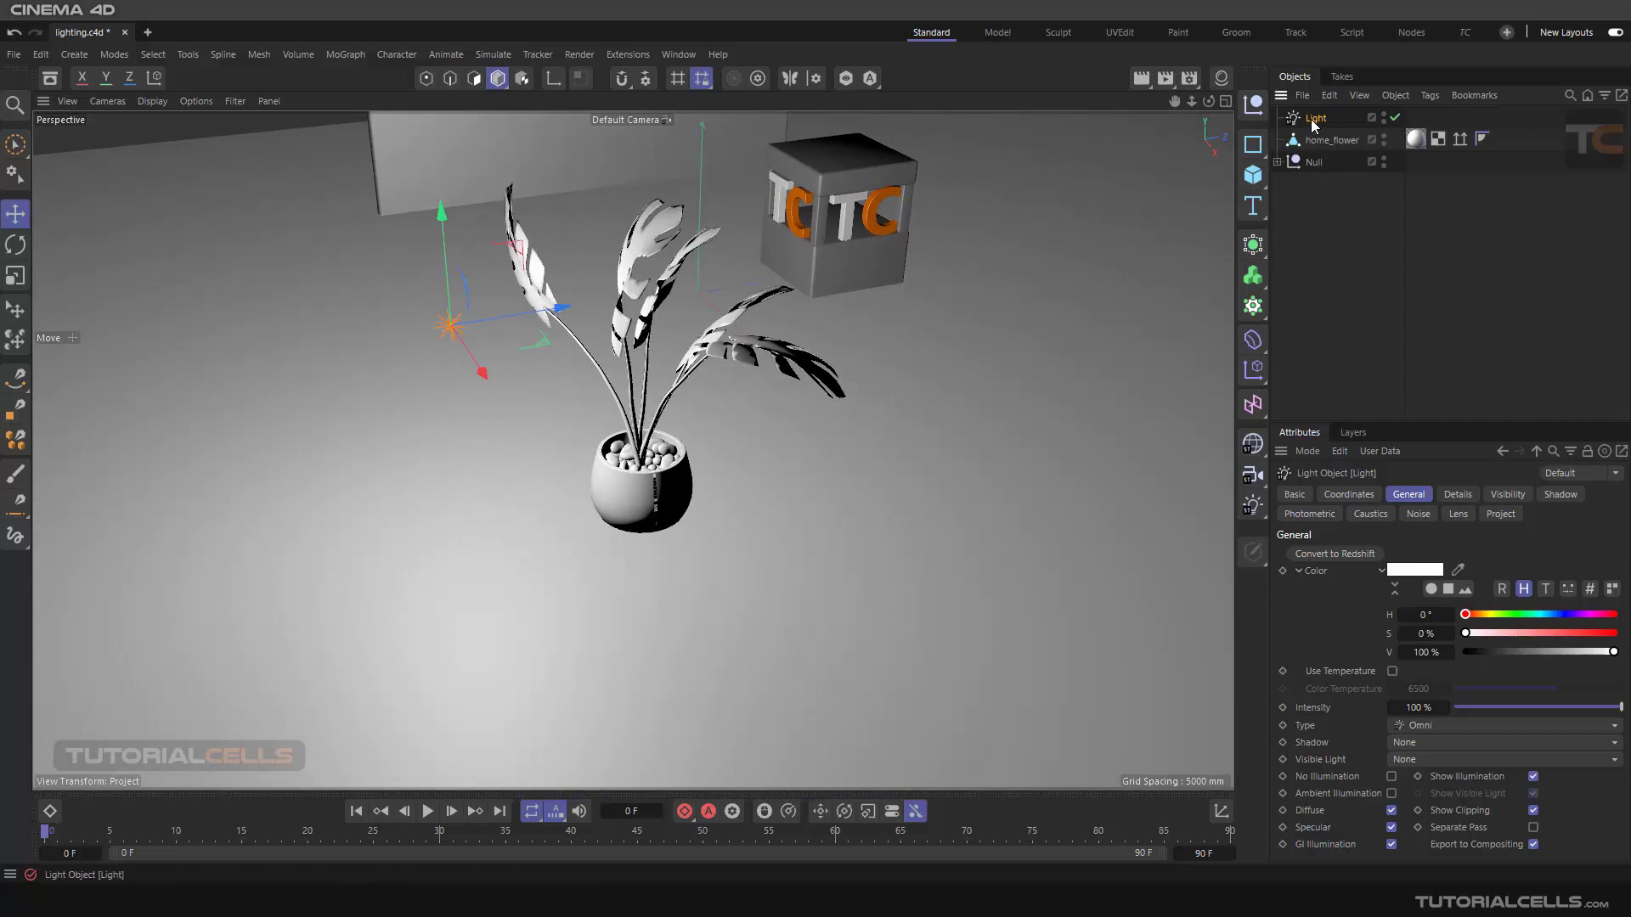
Enlarge the light's attribute area and set its shadow type to Shadow Maps (Soft).
left_click_drag(1301, 422, 1321, 182)
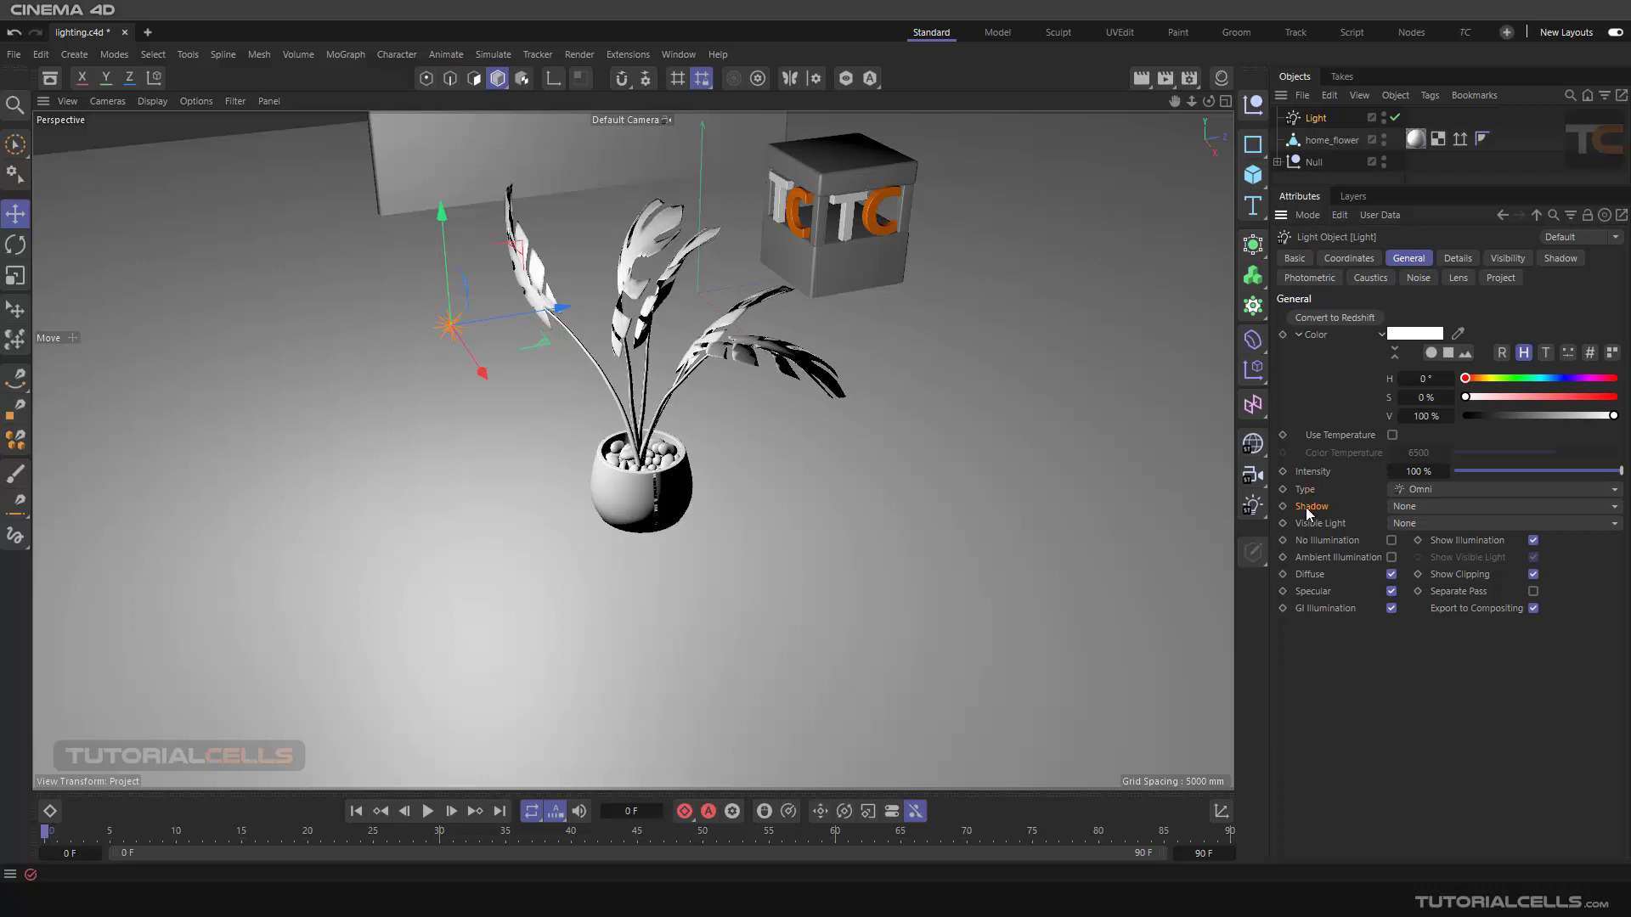
left_click(1560, 259)
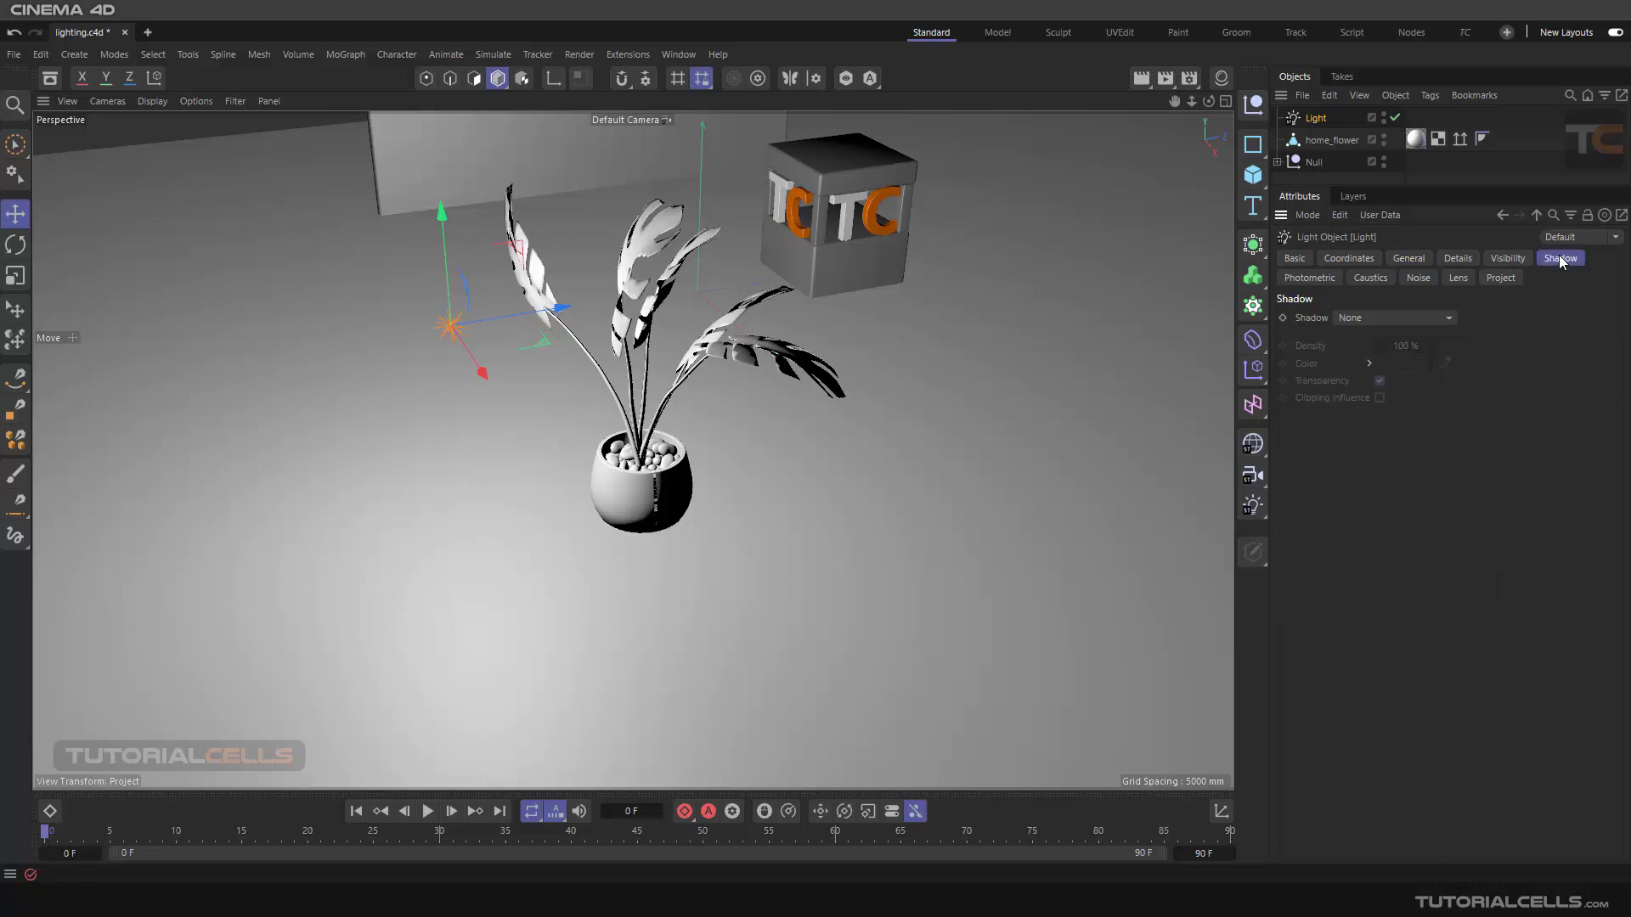
left_click(1410, 258)
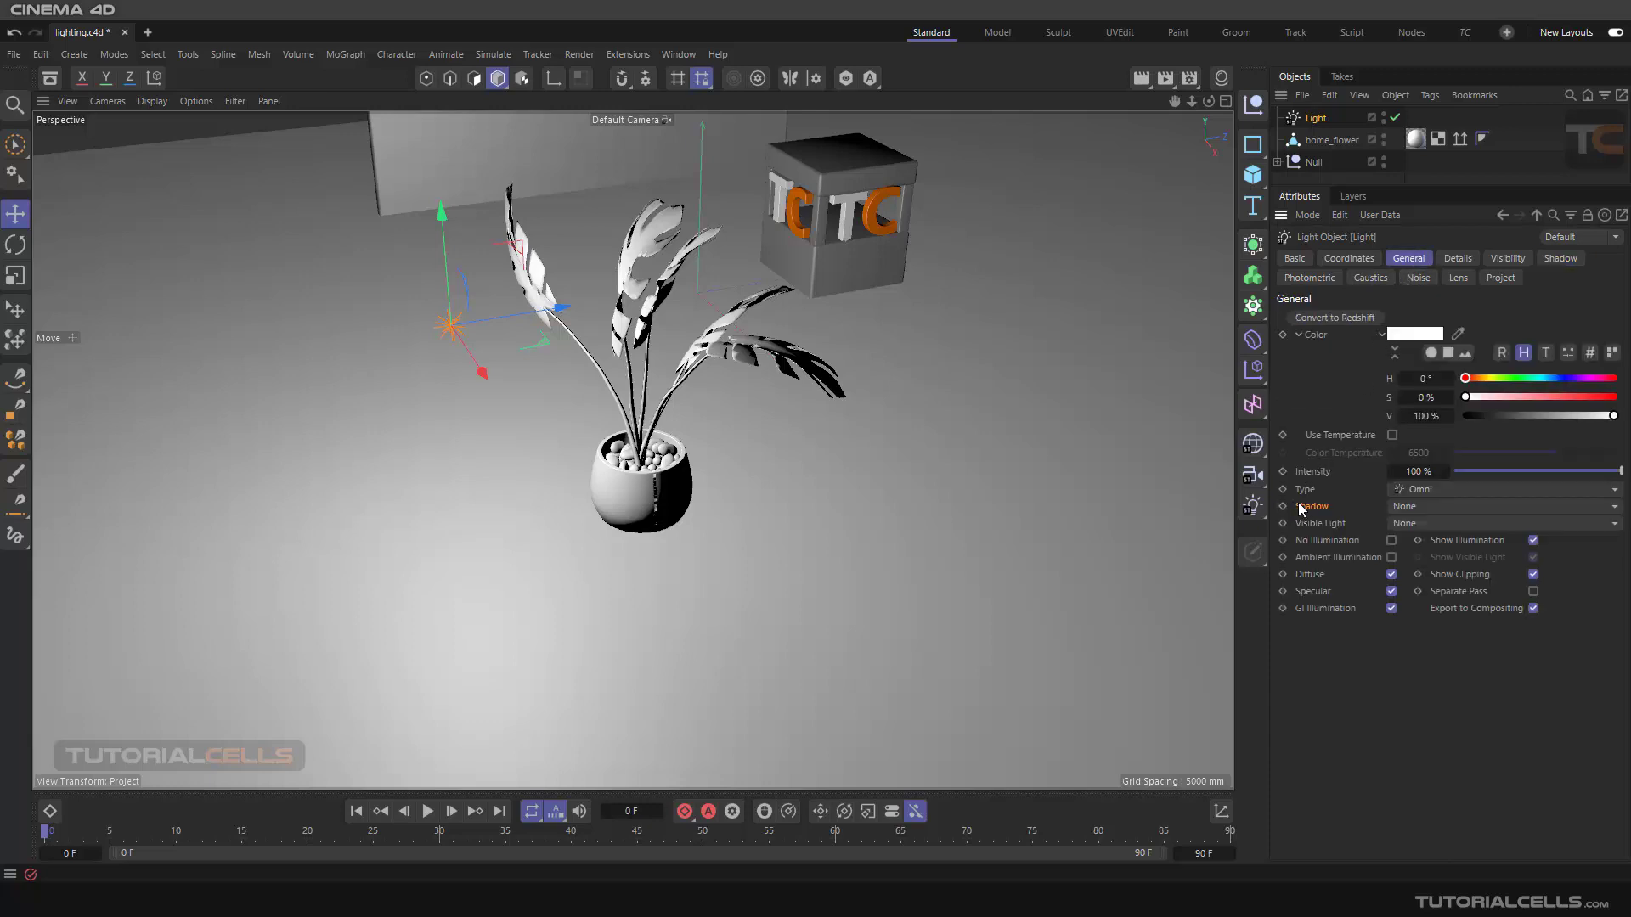
left_click(1414, 508)
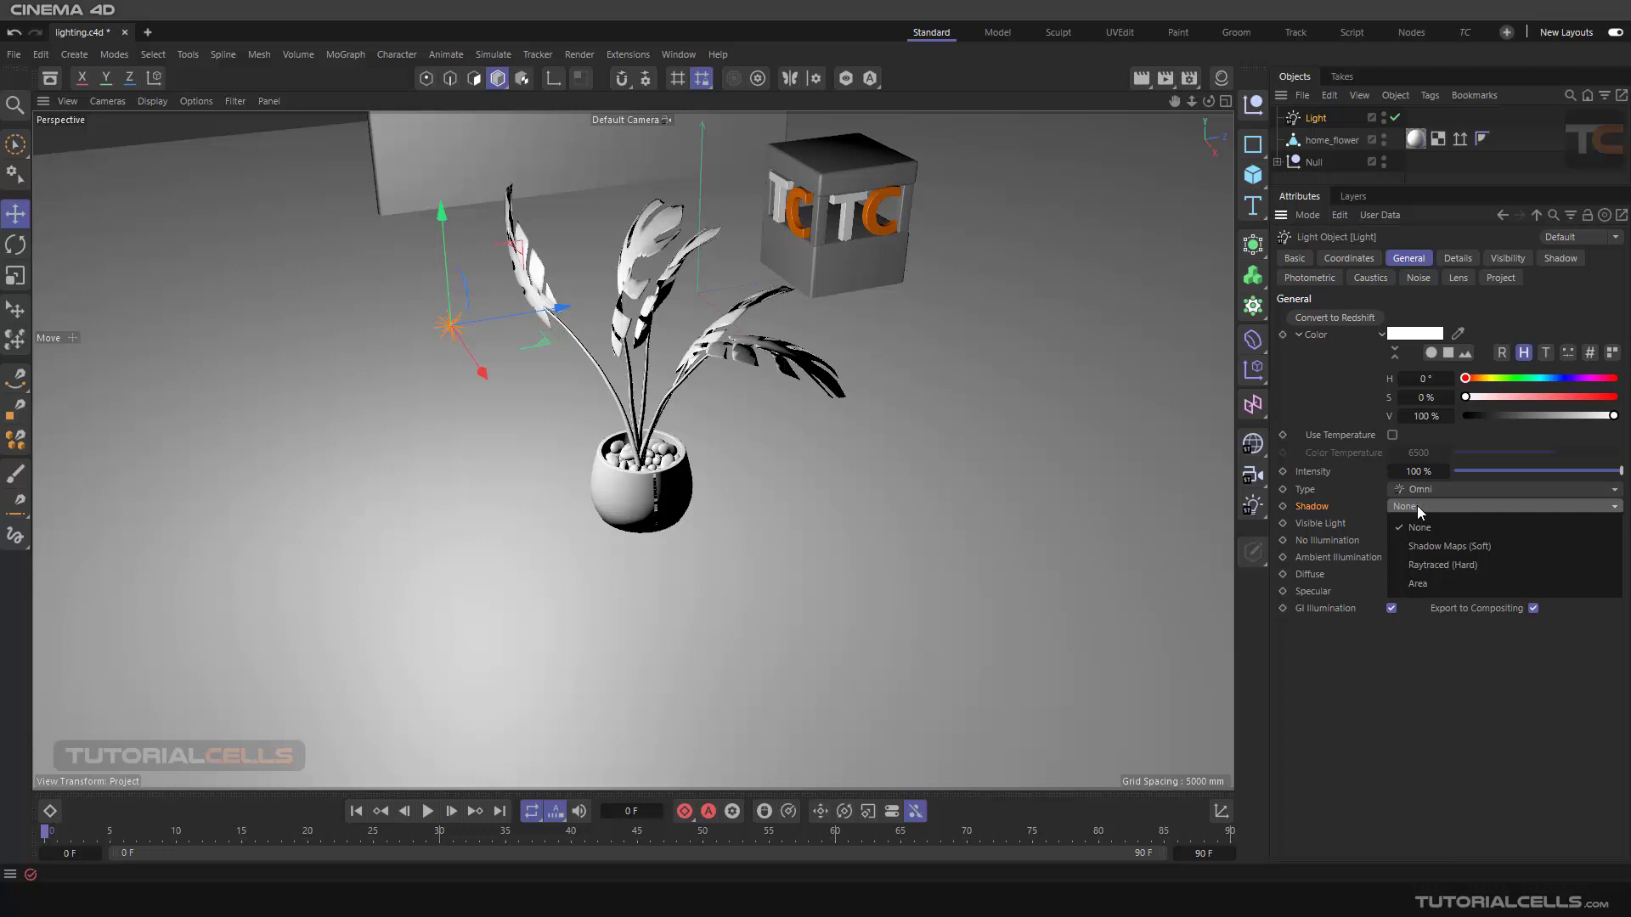
left_click(1454, 547)
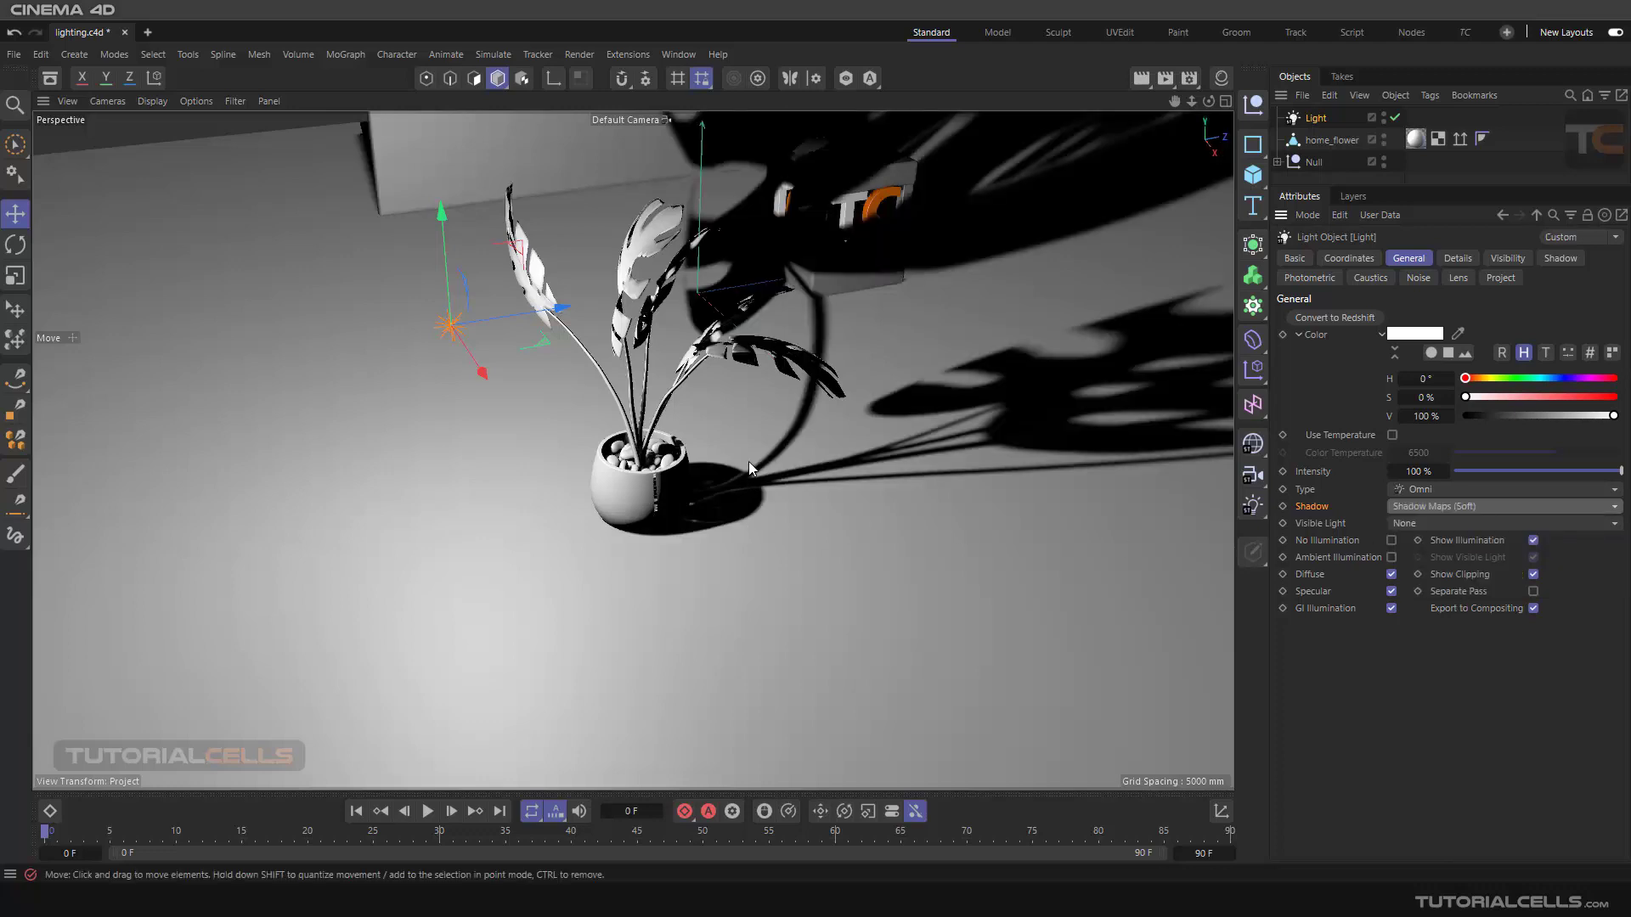
Raise the light above the plant's leaves, shift it horizontally, and check the viewport's shadow display option.
left_click_drag(437, 218, 435, 60)
middle_click_drag(513, 287, 507, 343, "alt")
left_click_drag(497, 227, 544, 239)
left_click_drag(620, 434, 685, 515, "alt")
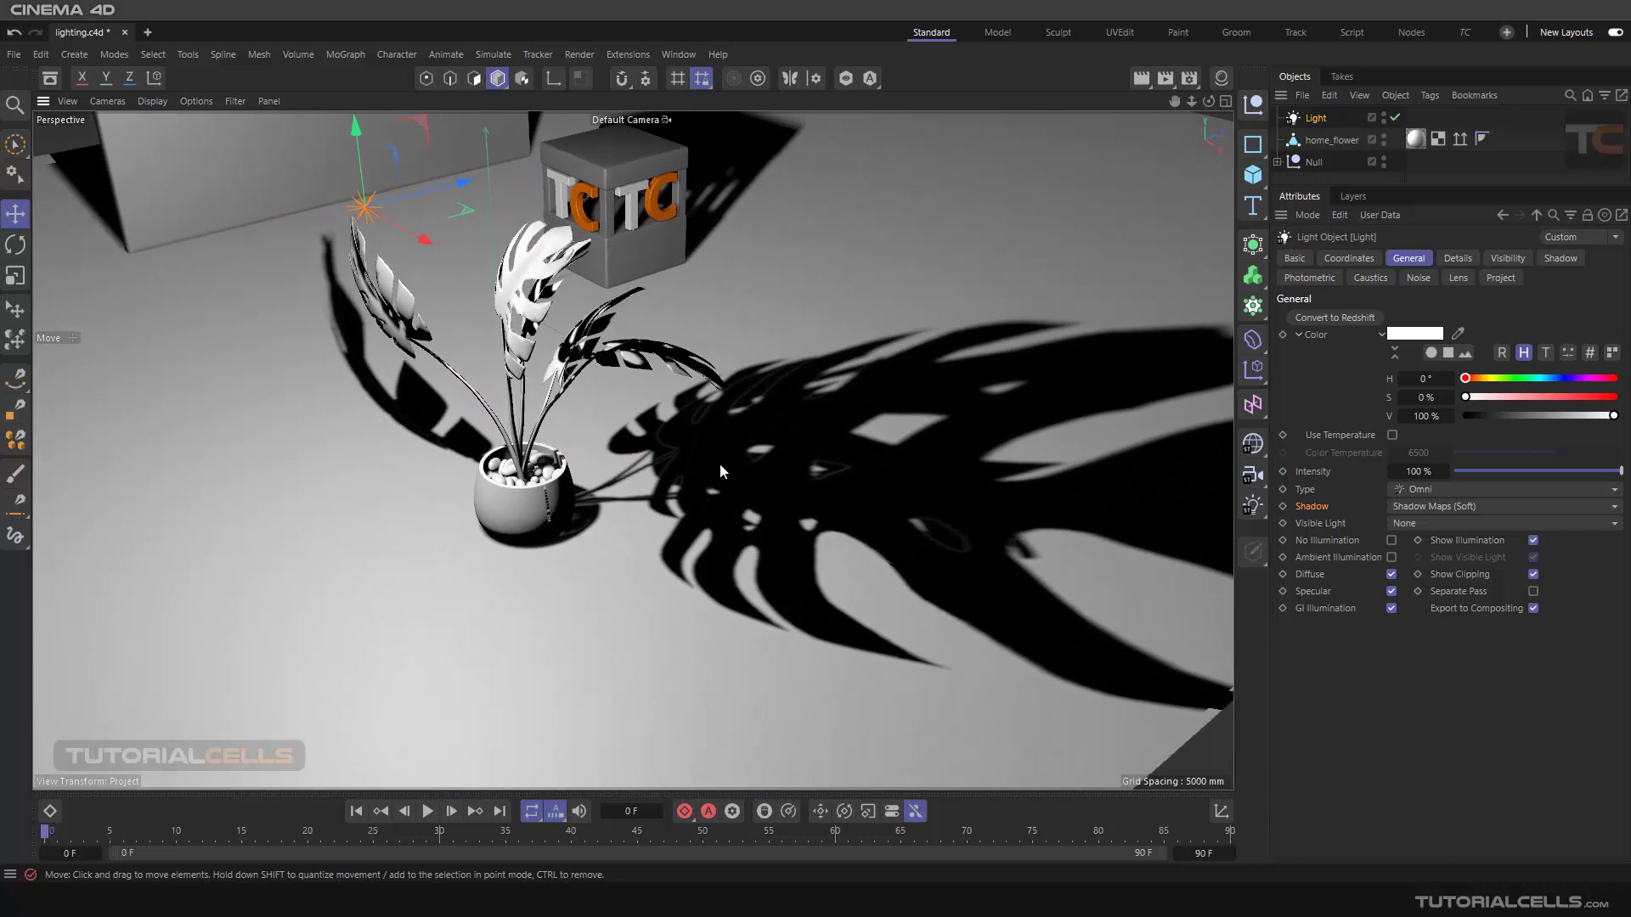
left_click(196, 101)
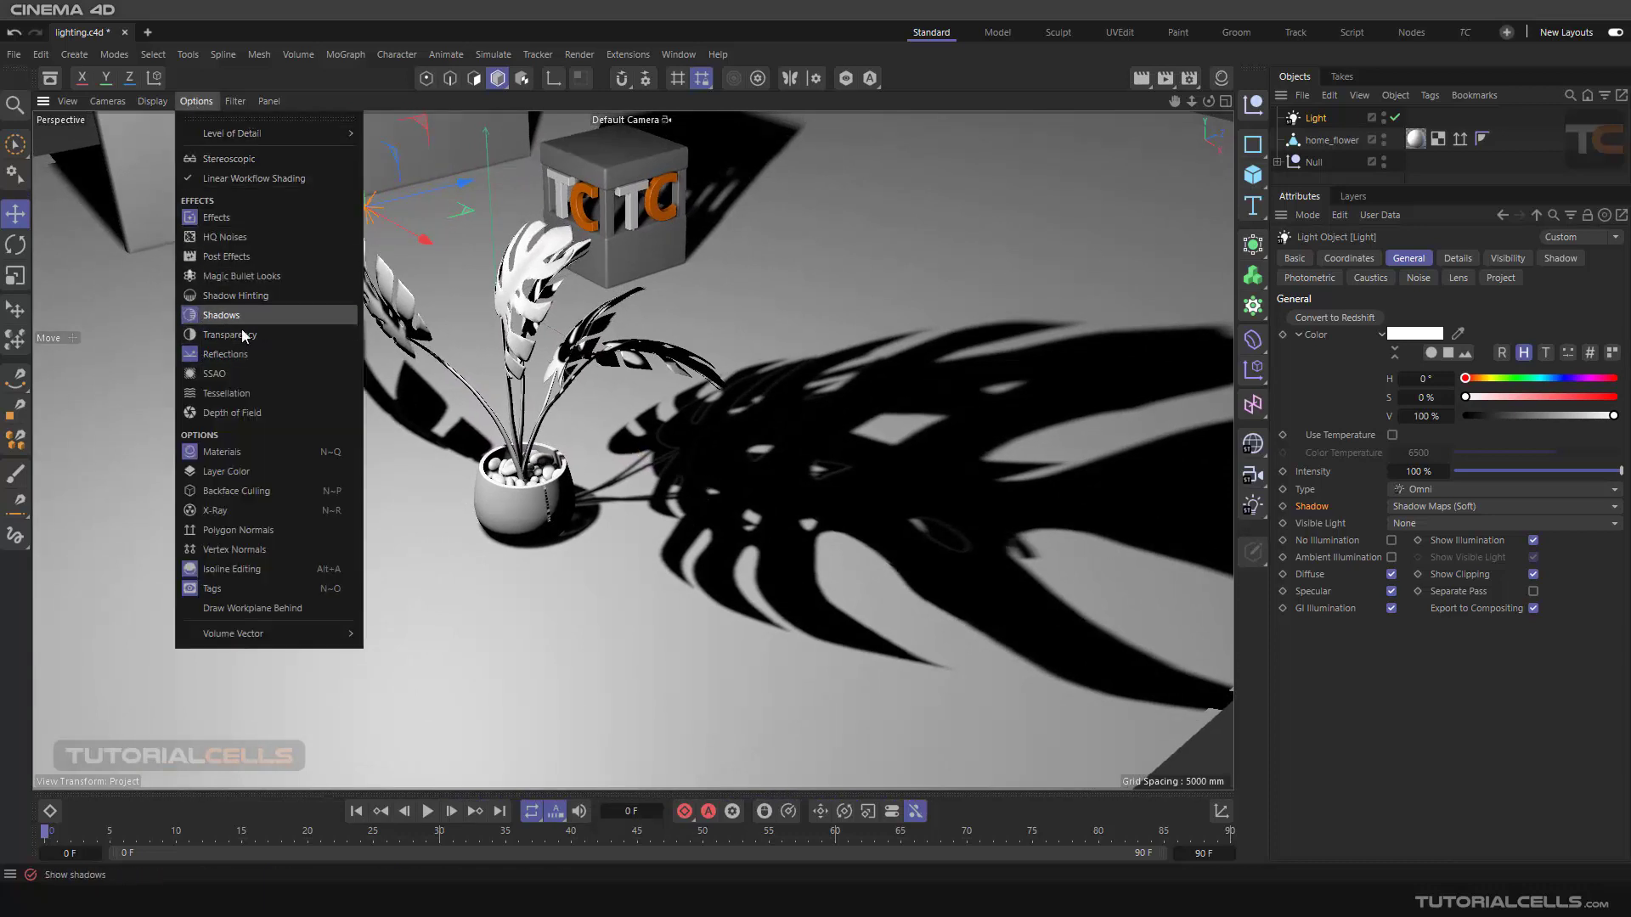
left_click(1376, 688)
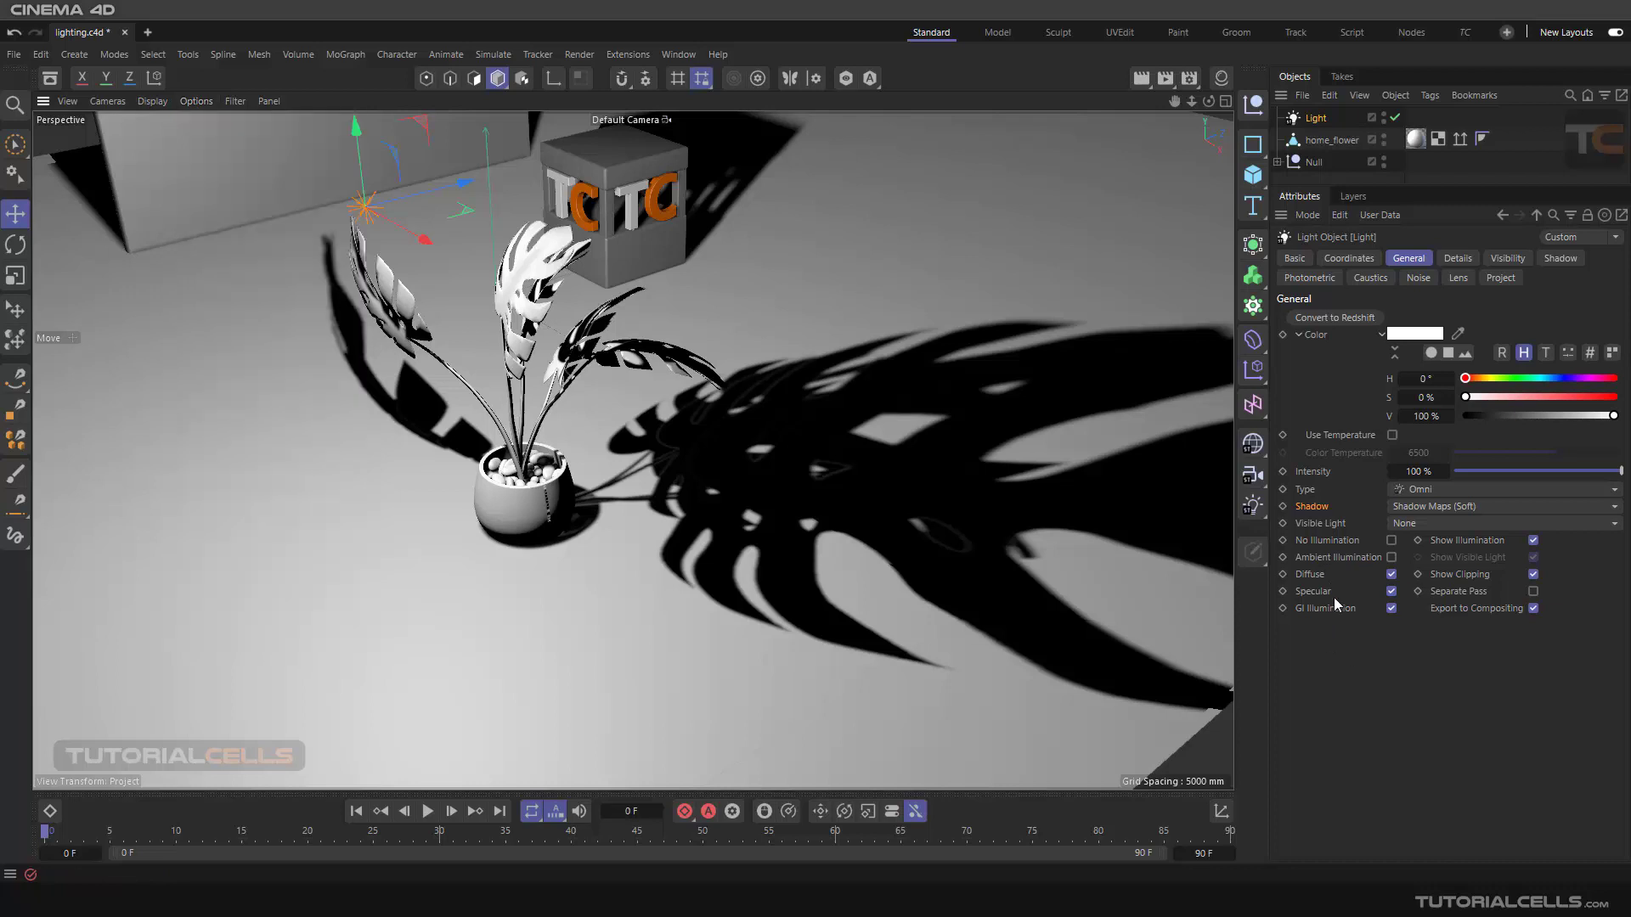
Try Raytraced (Hard) shadows on the light, inspect their edges on the floor, and switch back to Shadow Maps (Soft).
left_click(1440, 510)
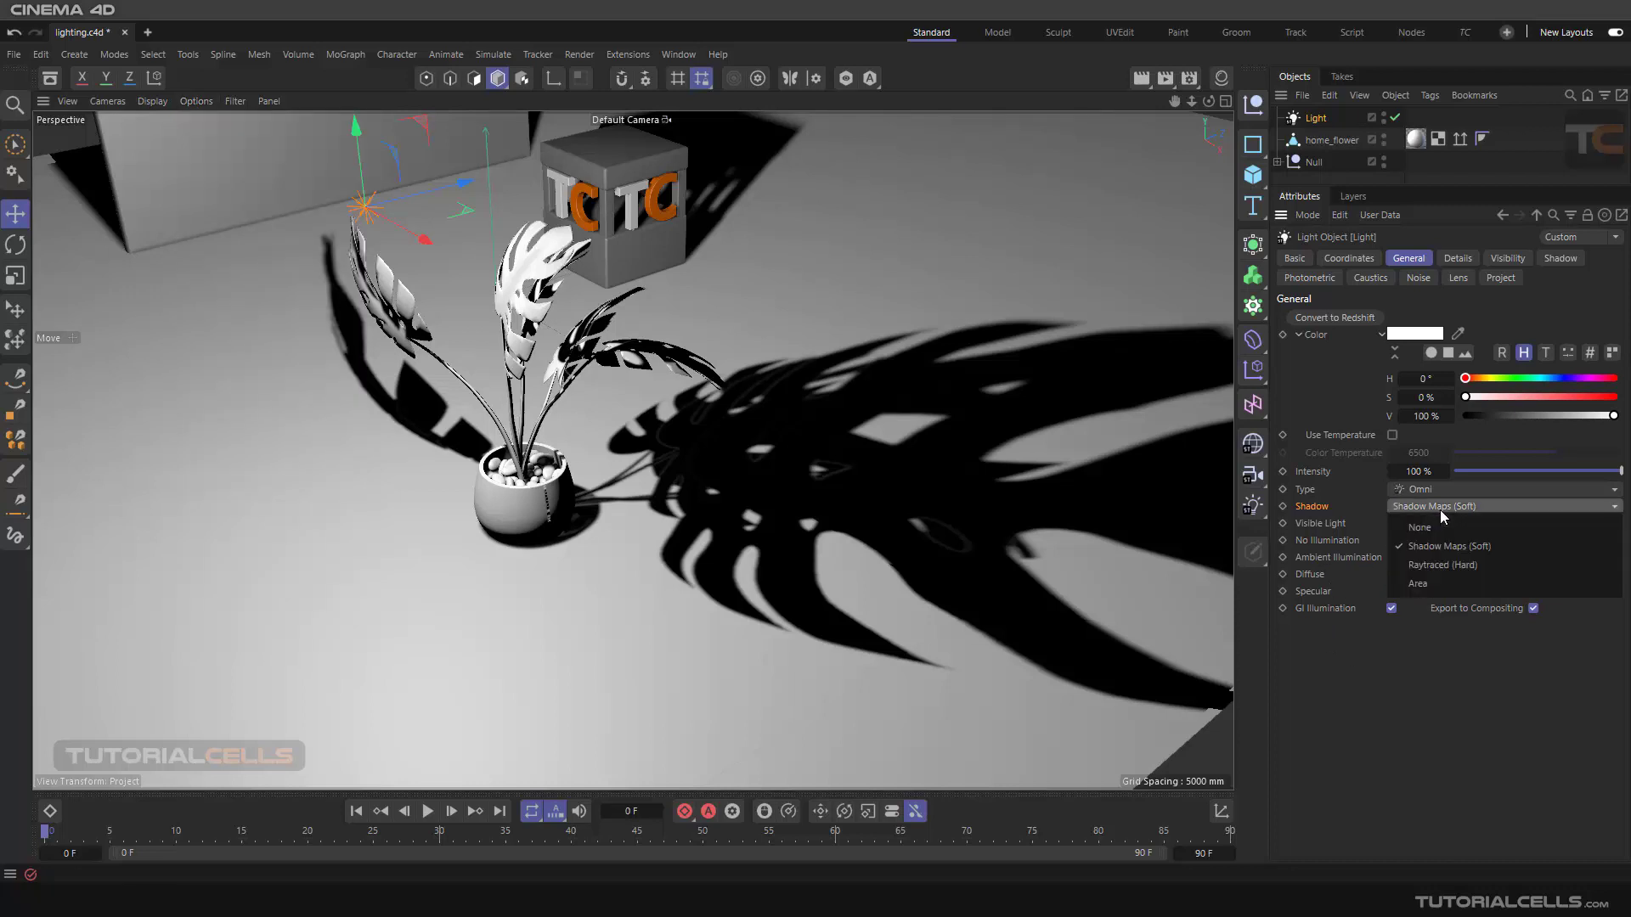
left_click(1444, 565)
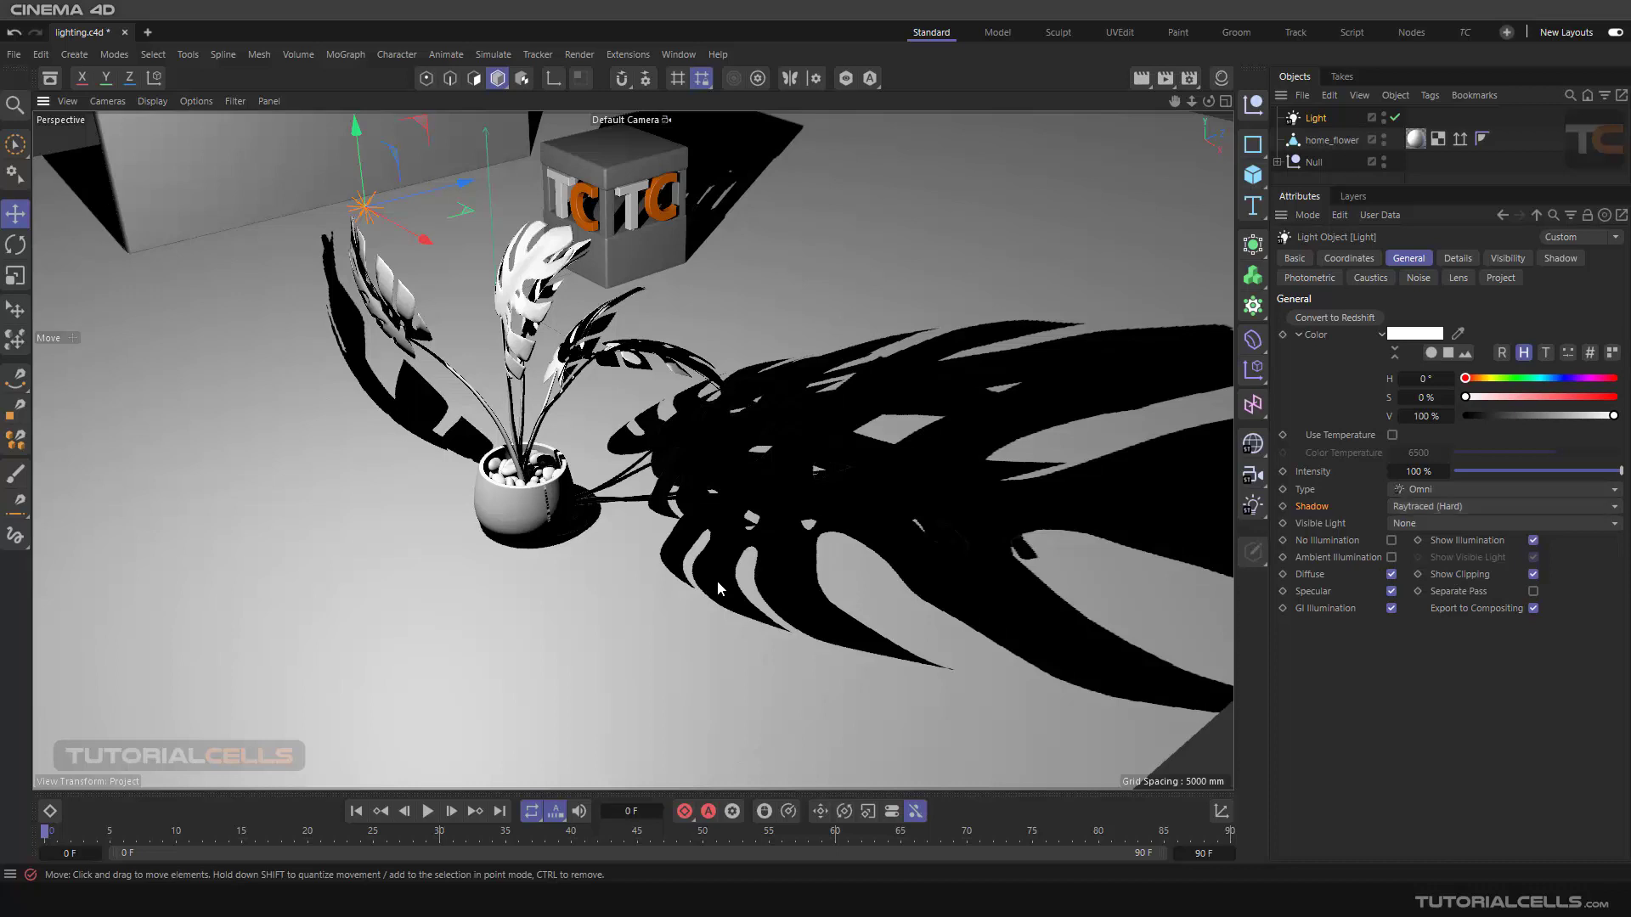
scroll(717, 580, "up", 5)
scroll(717, 584, "up", 2)
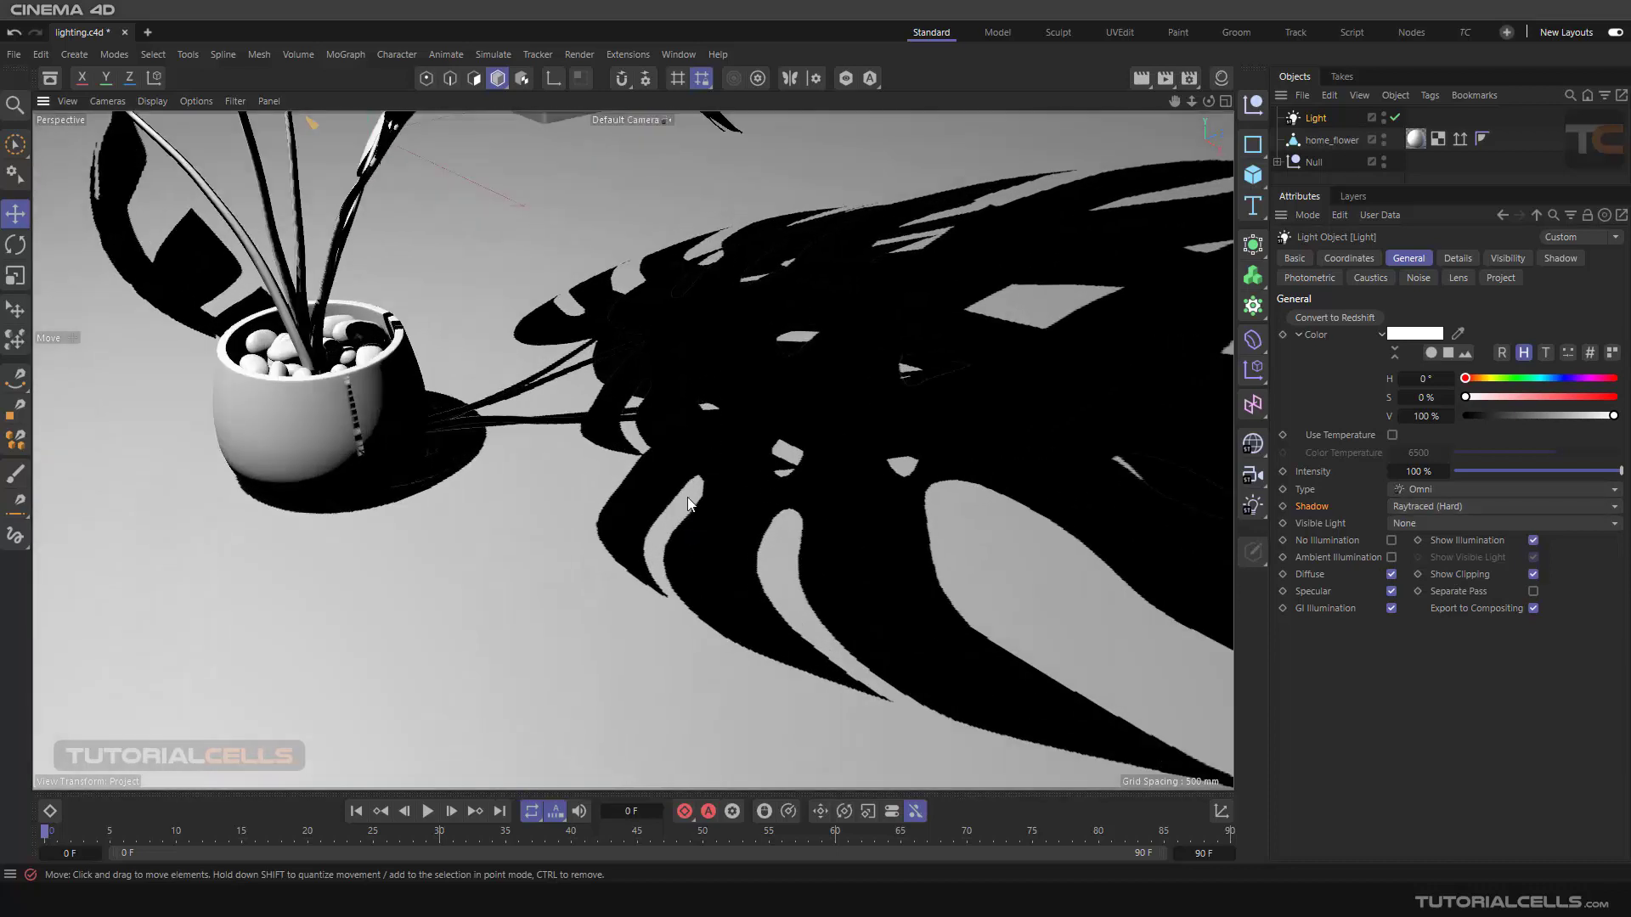
left_click(1406, 507)
left_click(1414, 545)
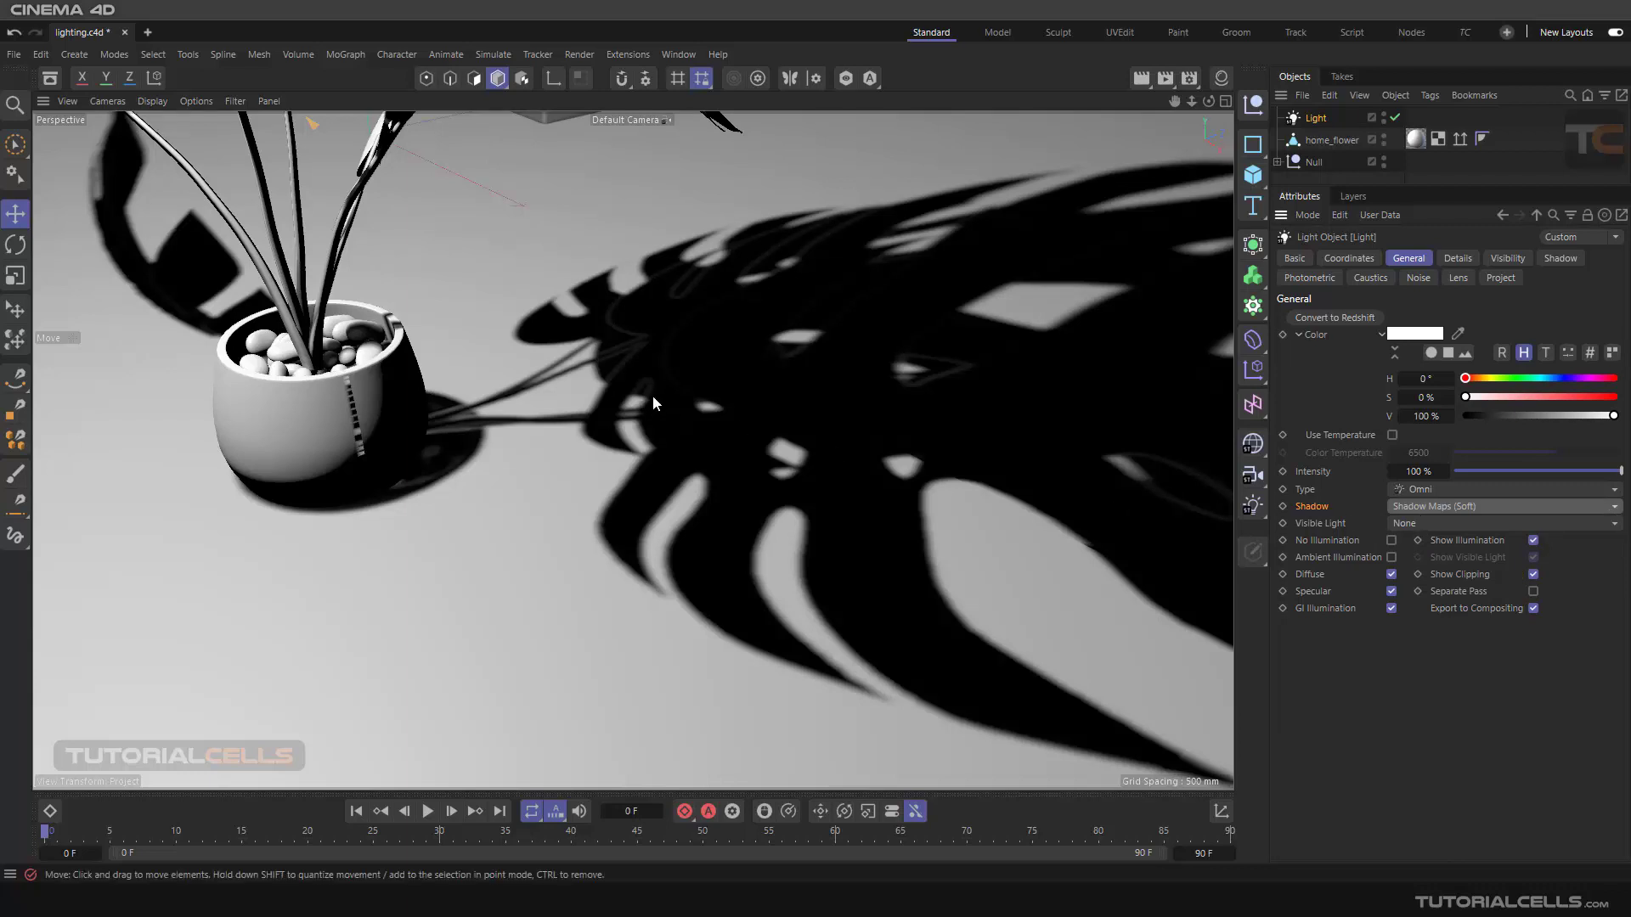
Try the Area shadow type on the light and return it to Shadow Maps (Soft).
left_click(1449, 508)
left_click(1434, 584)
left_click(1433, 507)
left_click(1434, 547)
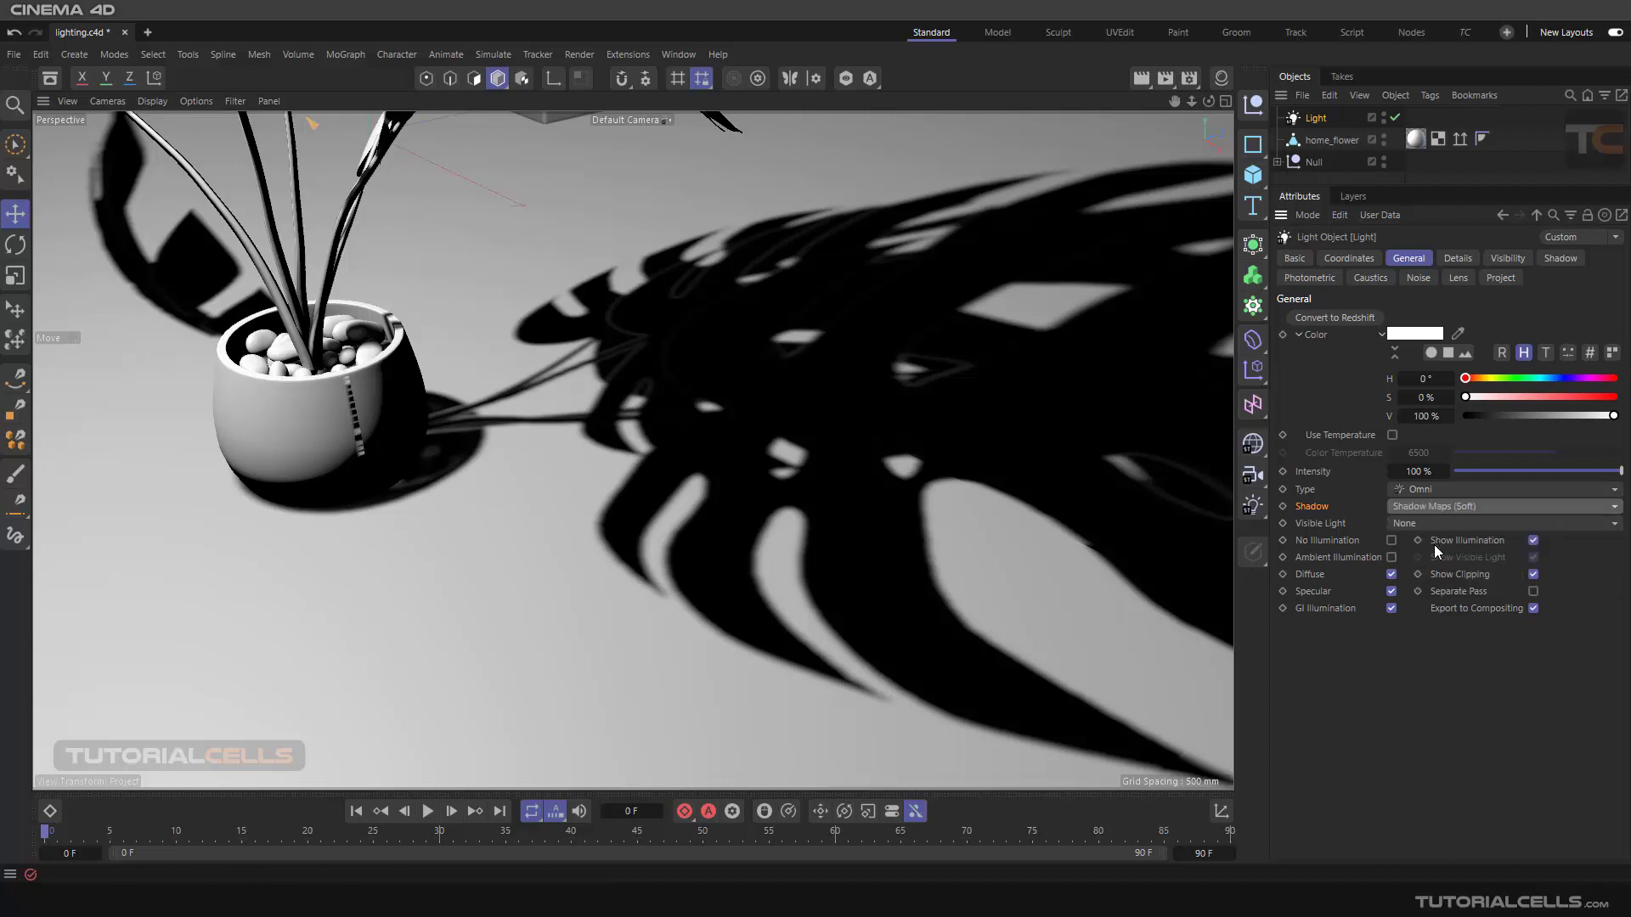
Render the soft-shadow view to the Picture Viewer, inspect the shadow edges up close, and minimize the viewer.
left_click(1164, 79)
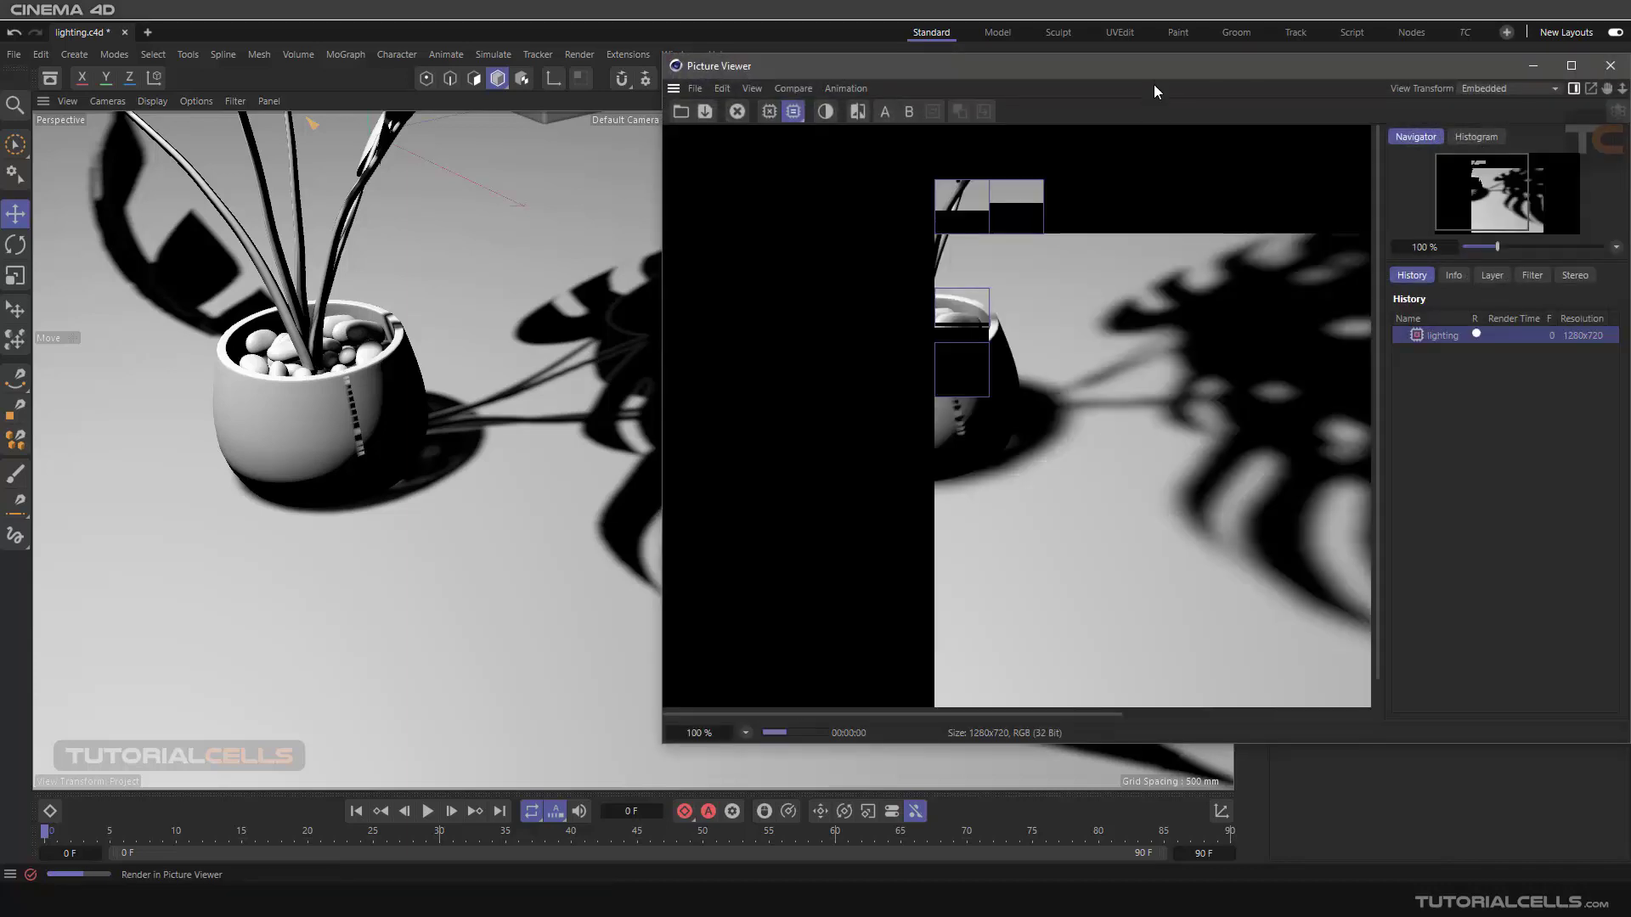
left_click_drag(1077, 78, 889, 91)
scroll(1034, 433, "up", 3)
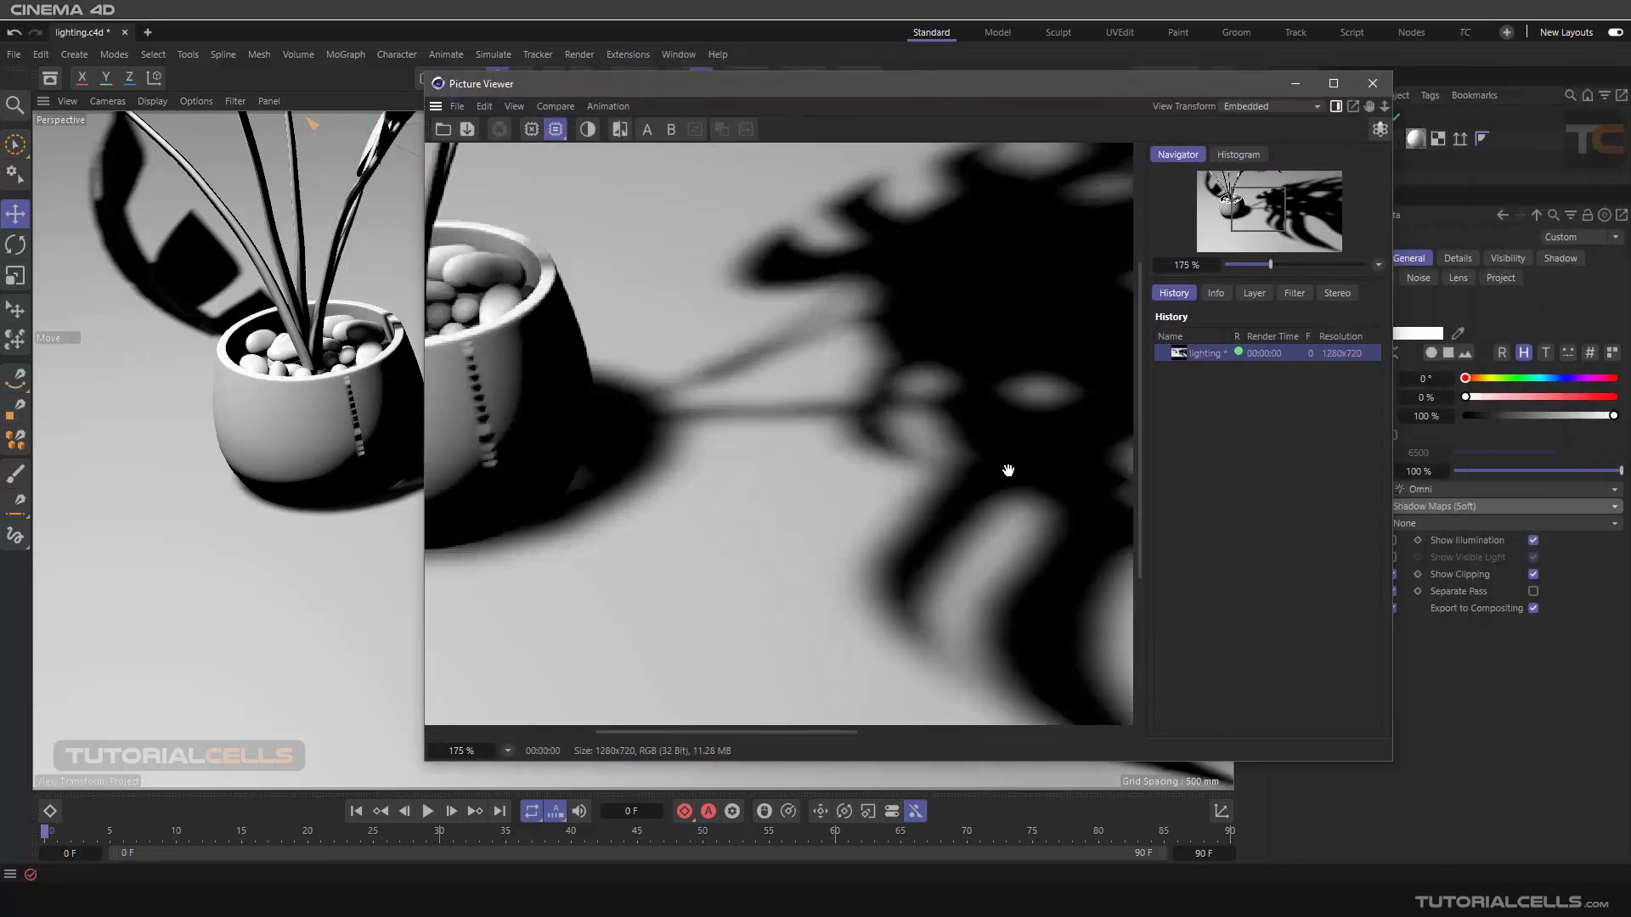
left_click(1297, 83)
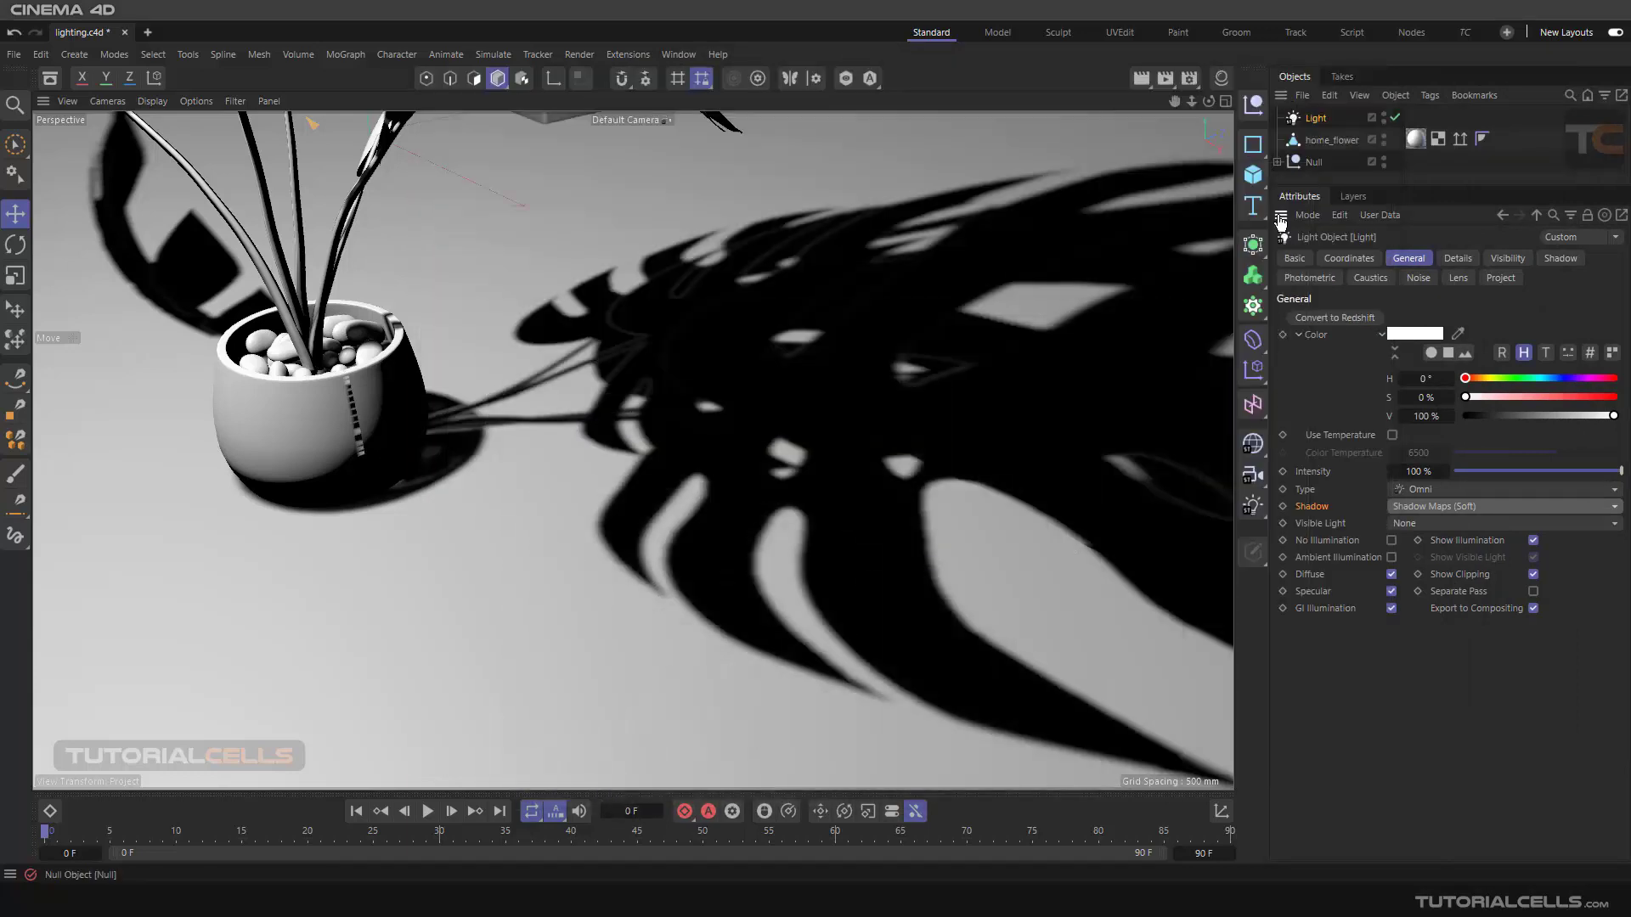
Set the light's shadow type to Raytraced (Hard) and render the view to the Picture Viewer.
left_click(1437, 506)
left_click(1442, 564)
left_click(1167, 80)
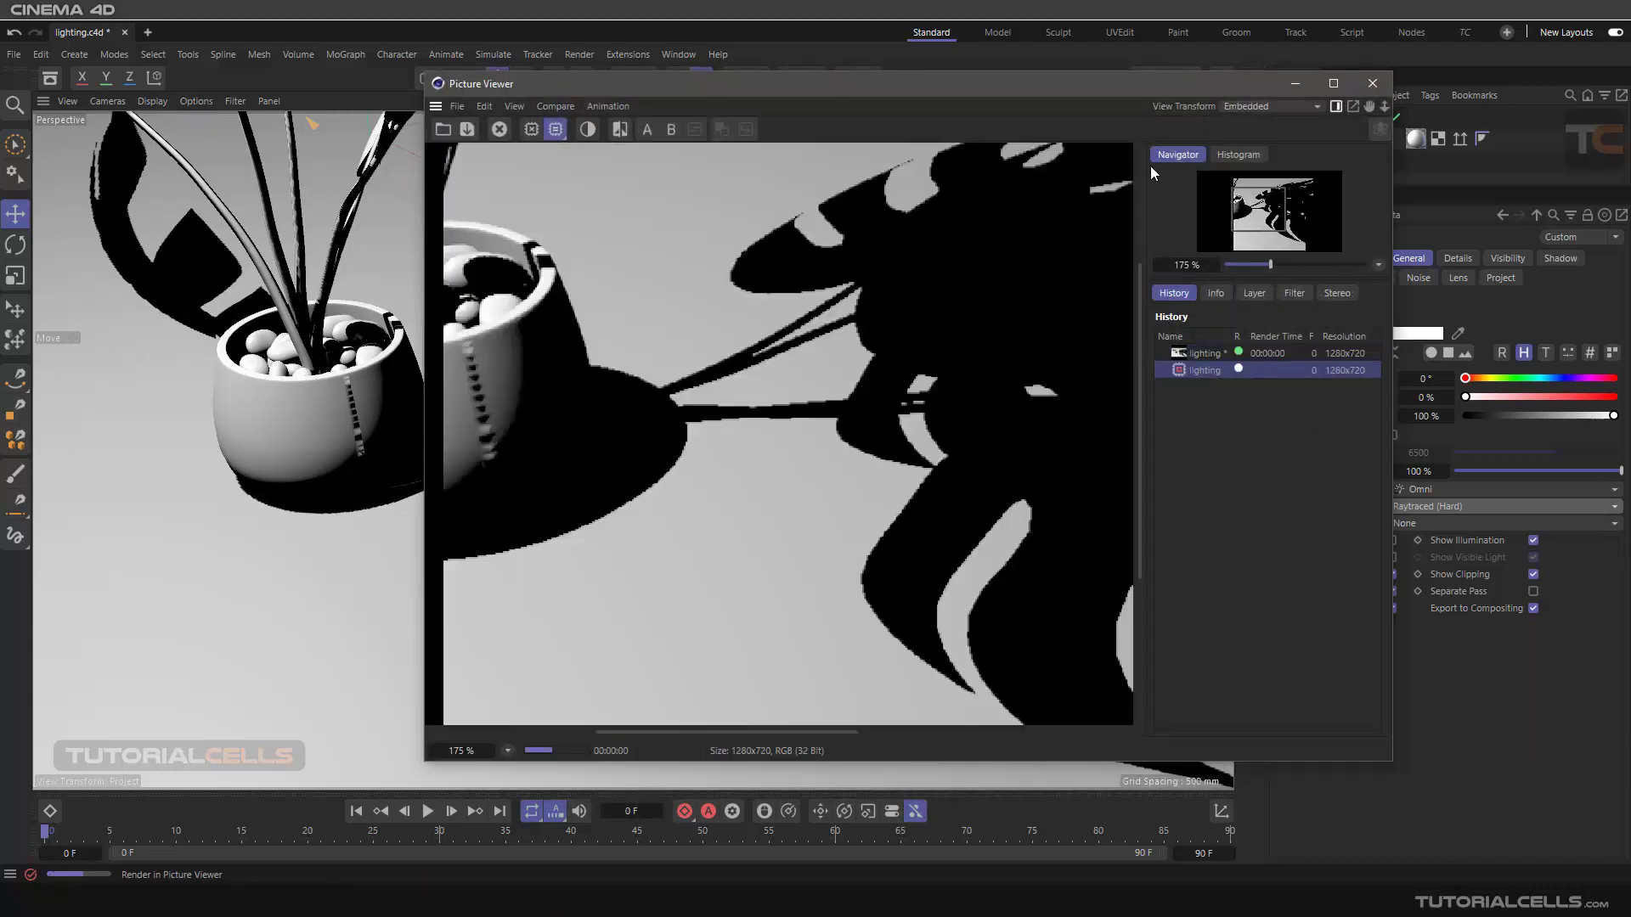
Compare the soft-shadow and hard-shadow renders in the Picture Viewer history, and close the viewer.
left_click(1191, 353)
left_click(1195, 369)
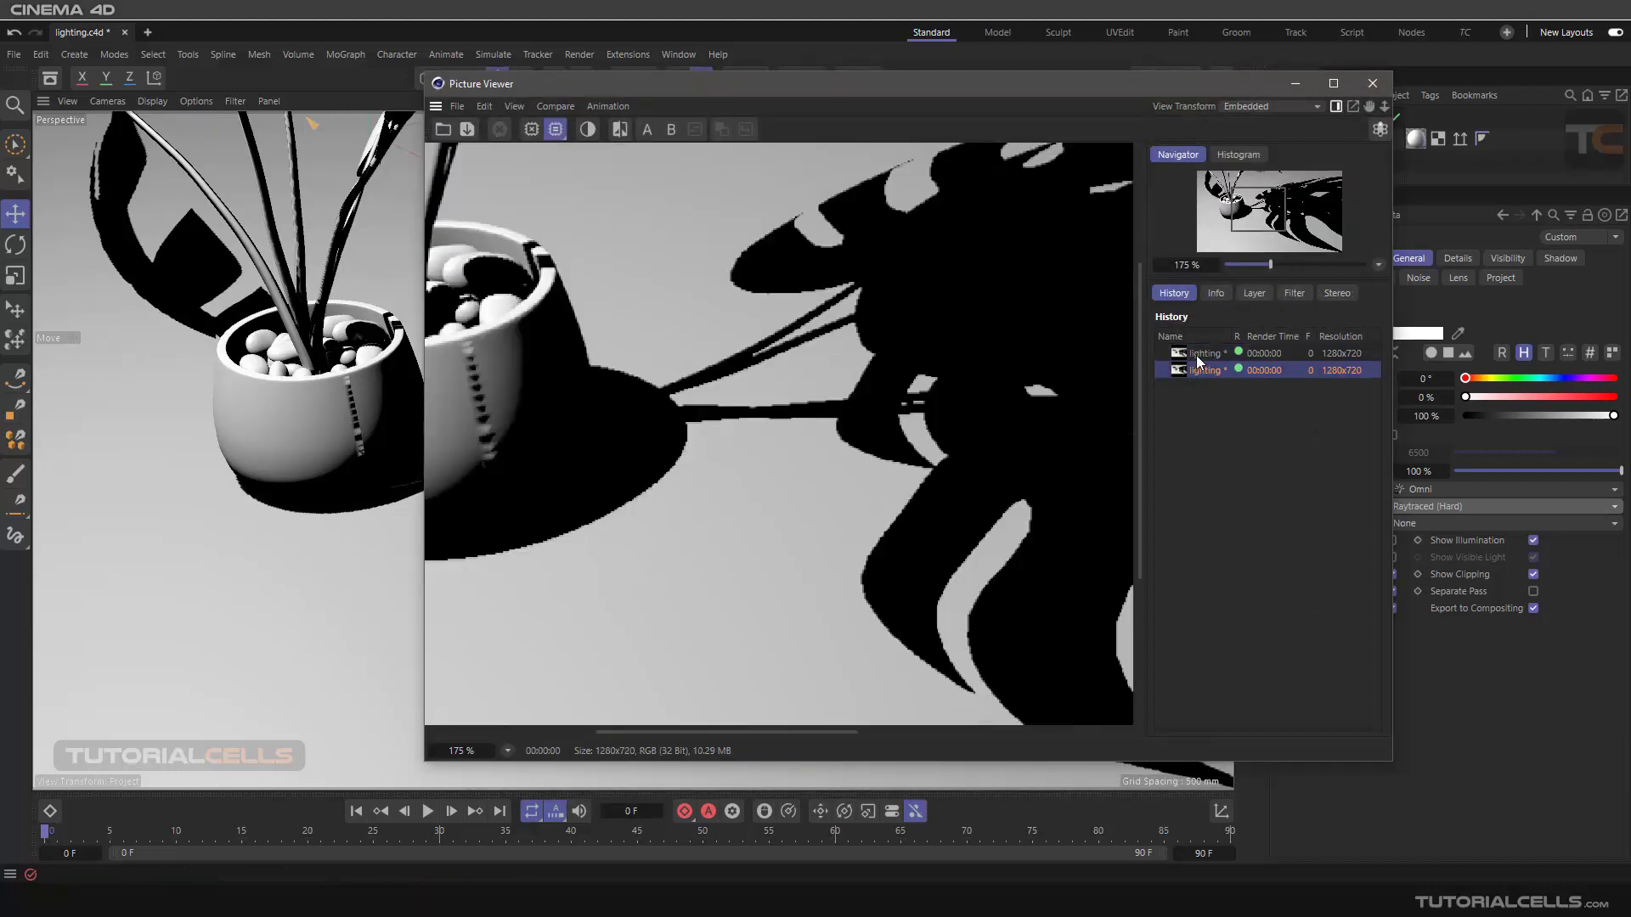
left_click(1196, 354)
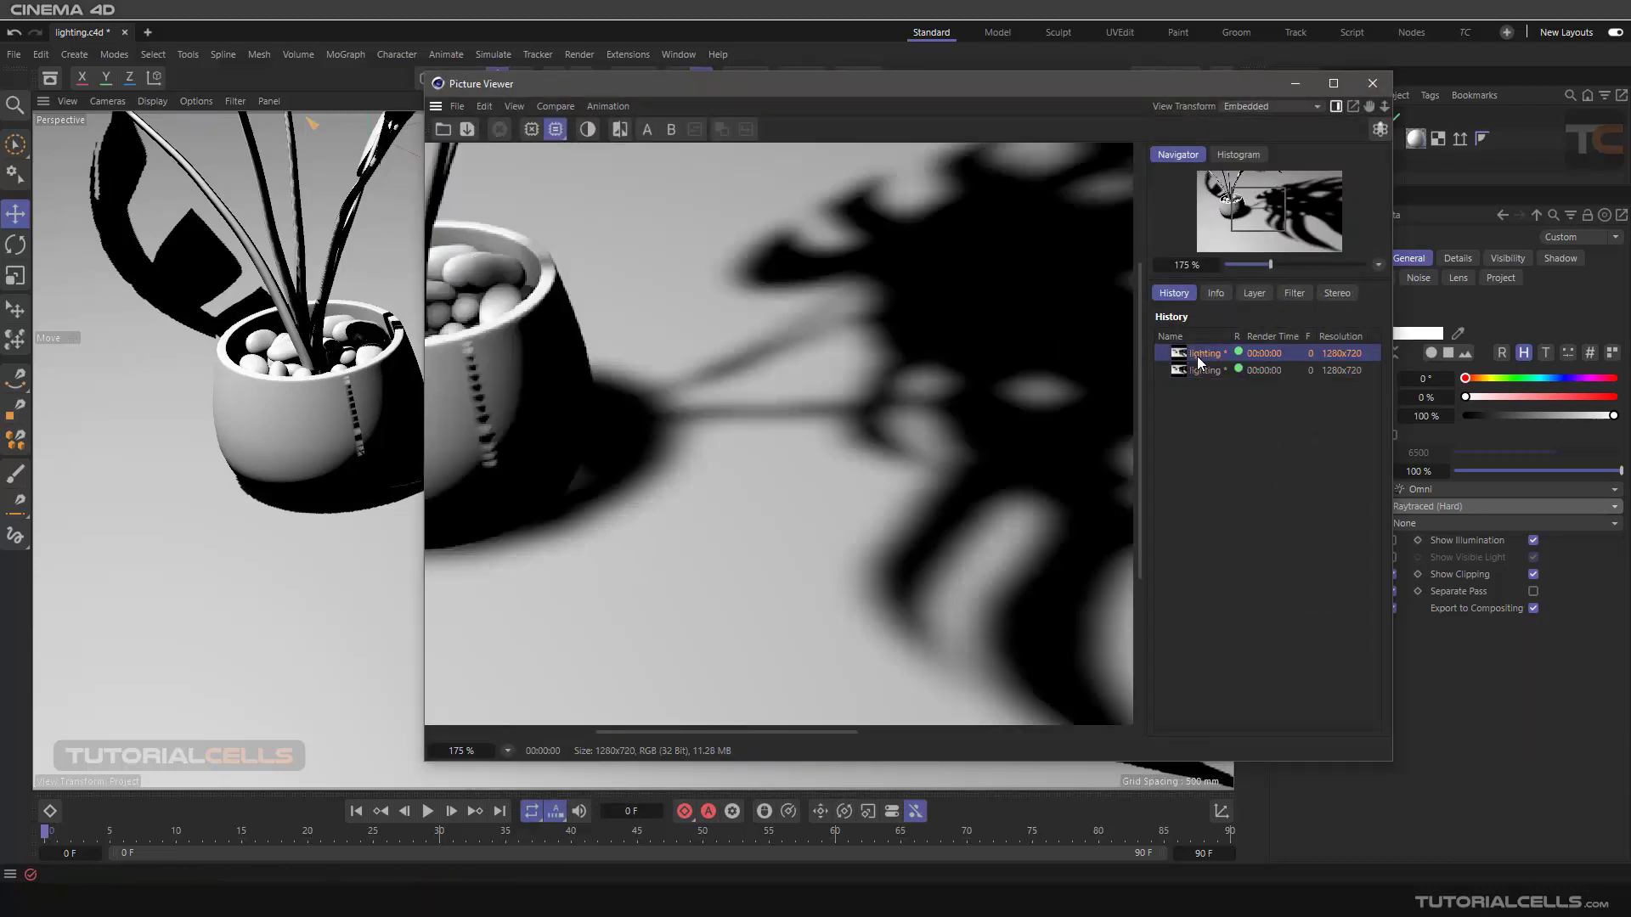
left_click(1205, 368)
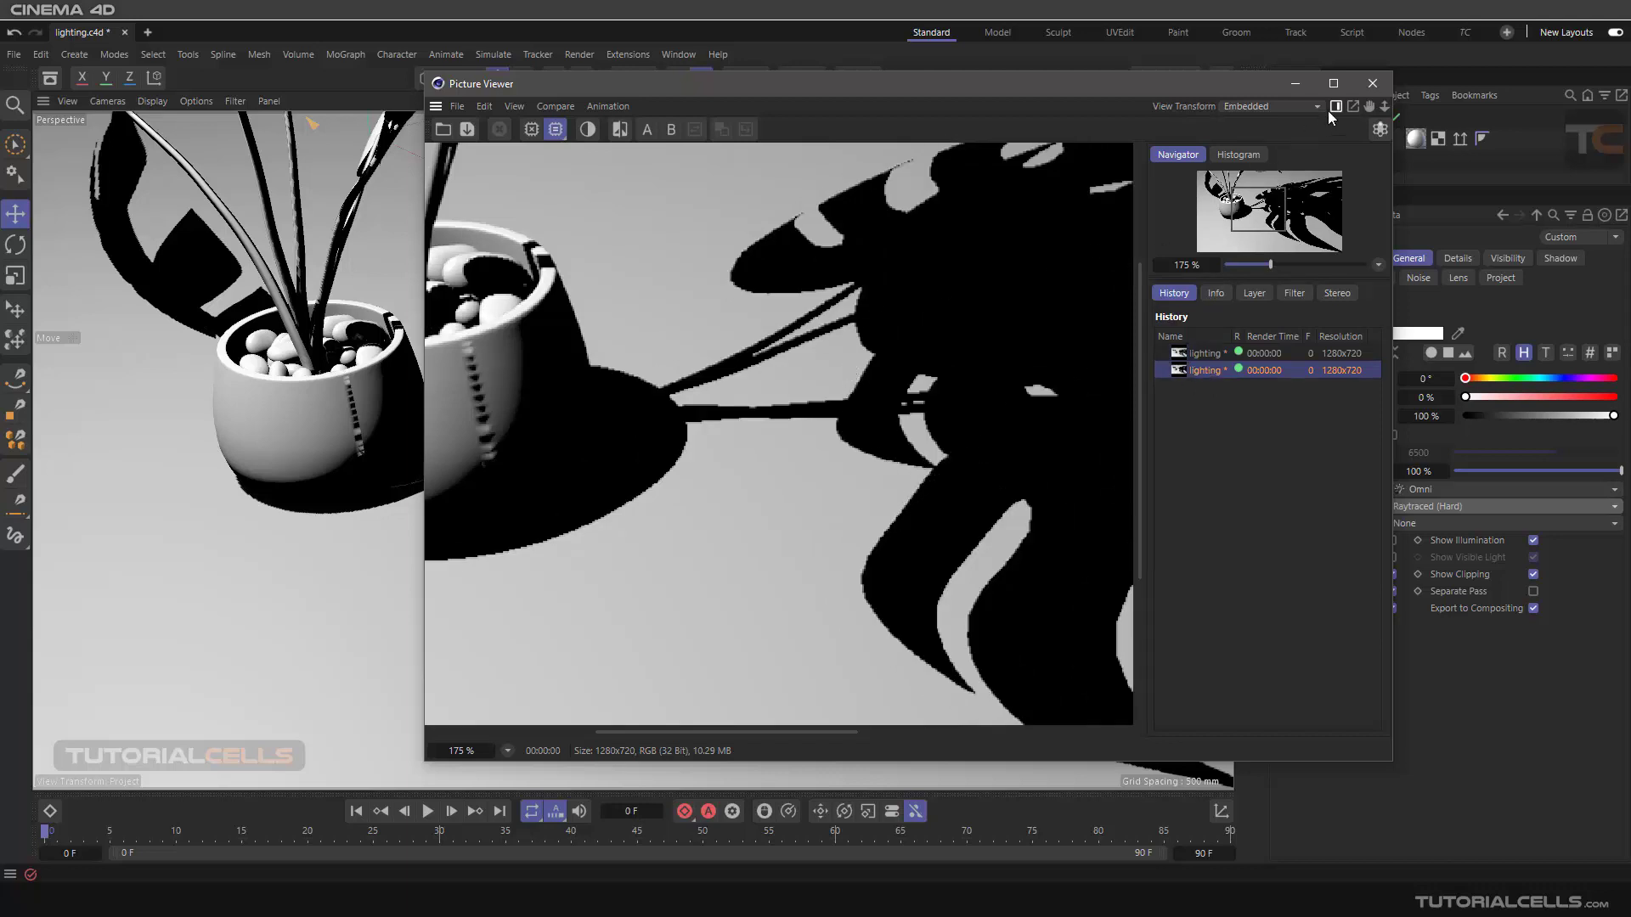
left_click(1373, 83)
Set the light's shadow type to Area and render the view to the Picture Viewer, showing the whole image.
left_click(1402, 504)
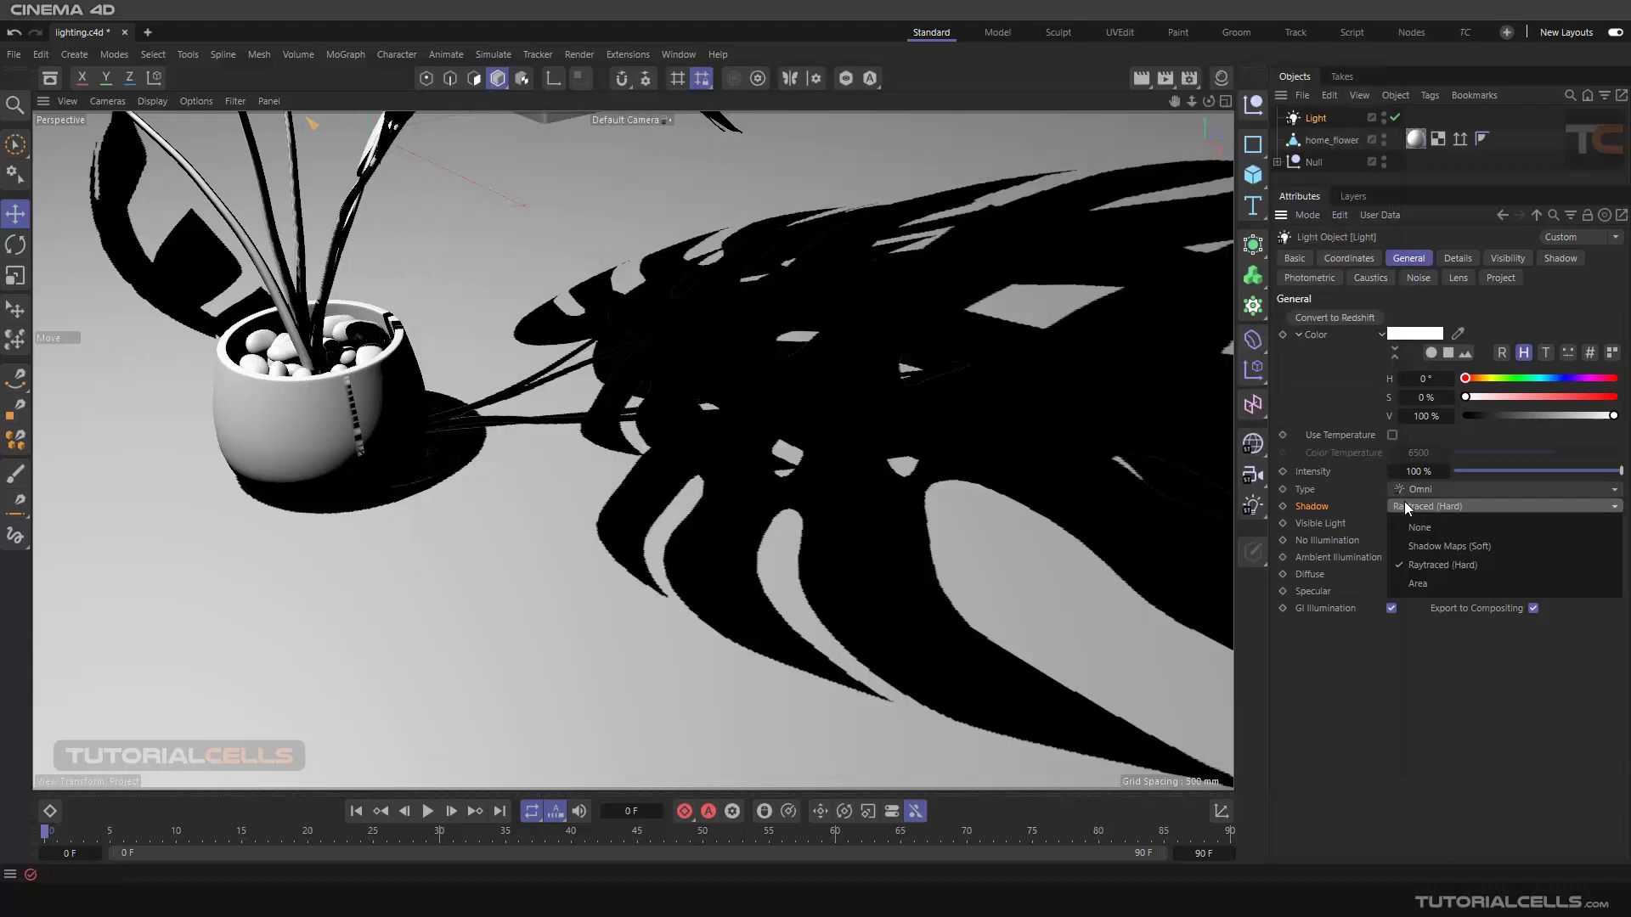
left_click(1425, 580)
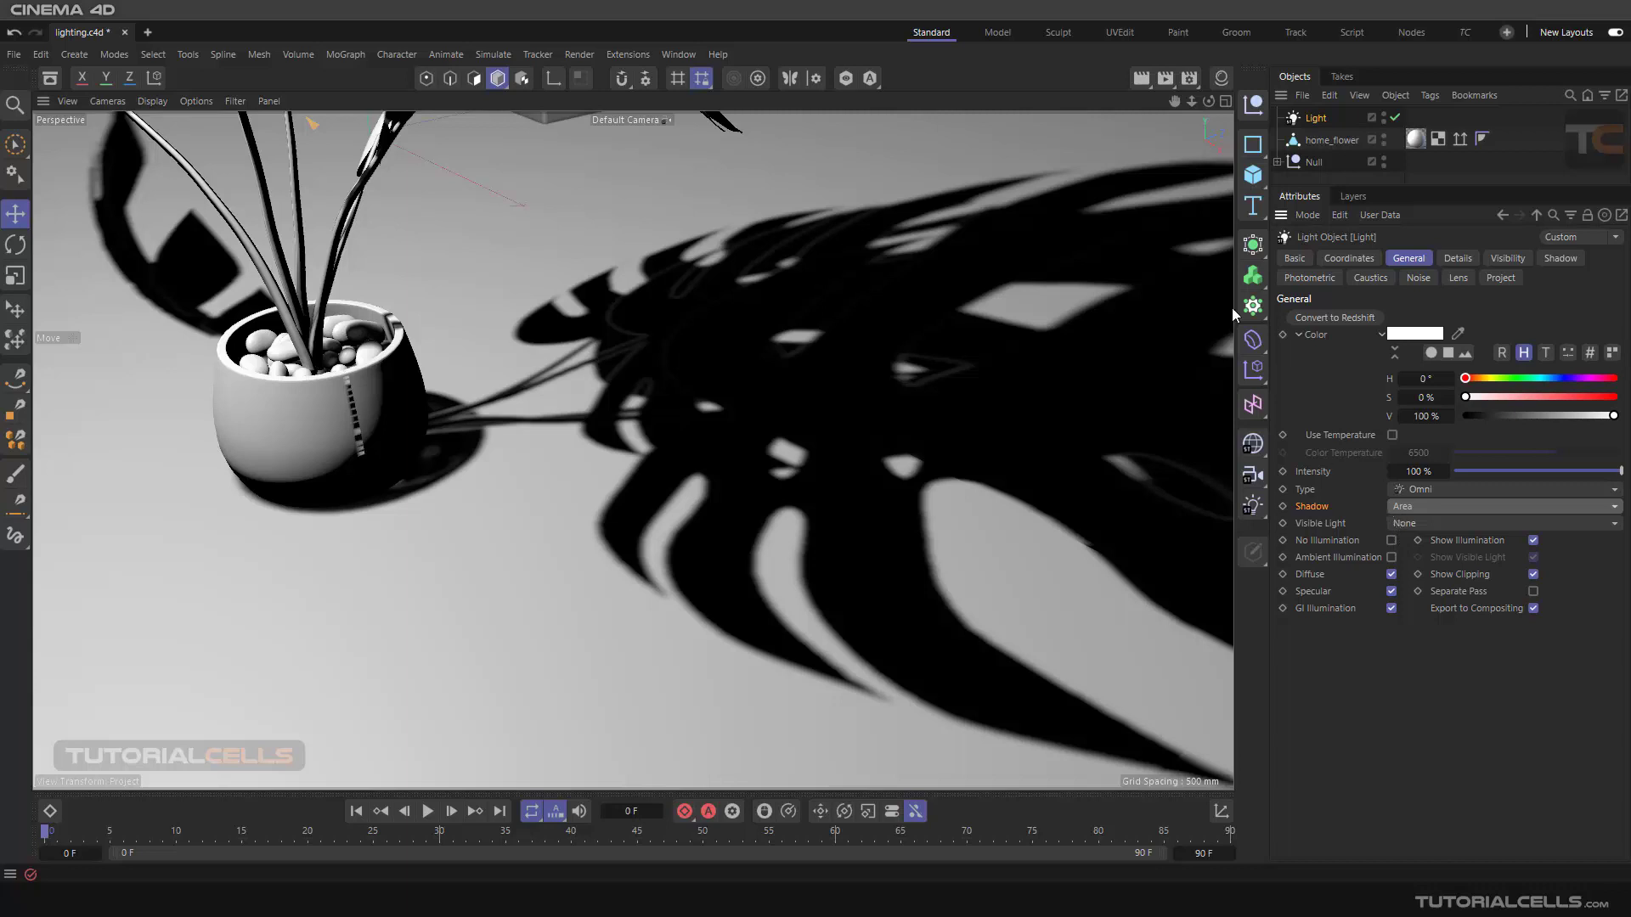
left_click(1166, 78)
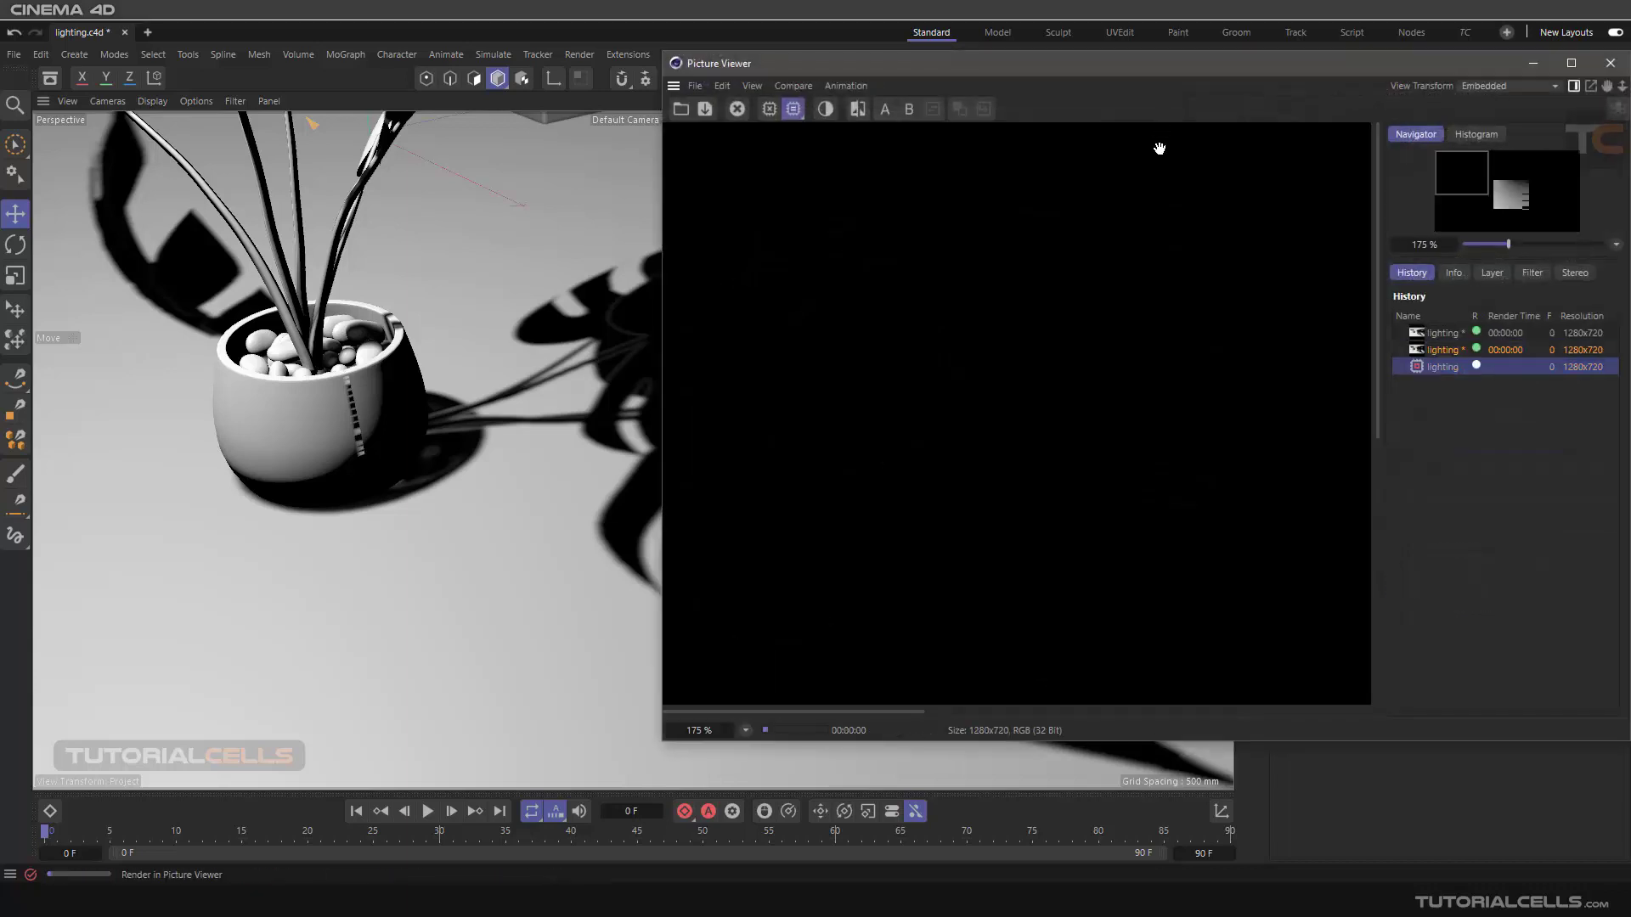
left_click_drag(1103, 64, 997, 80)
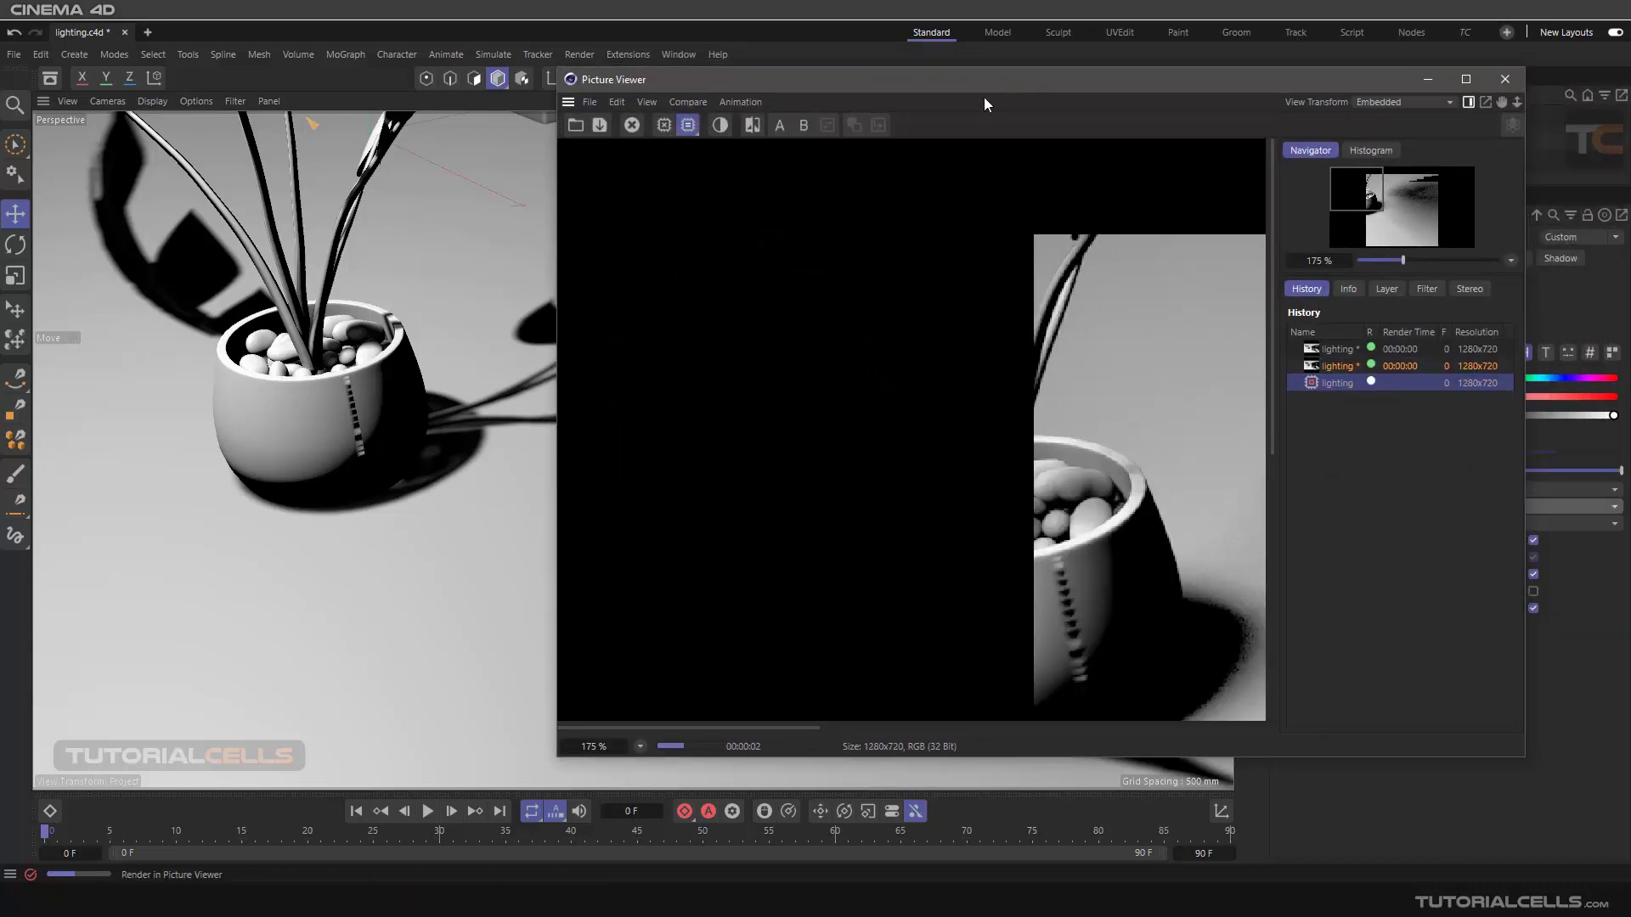
scroll(1037, 411, "down", 4)
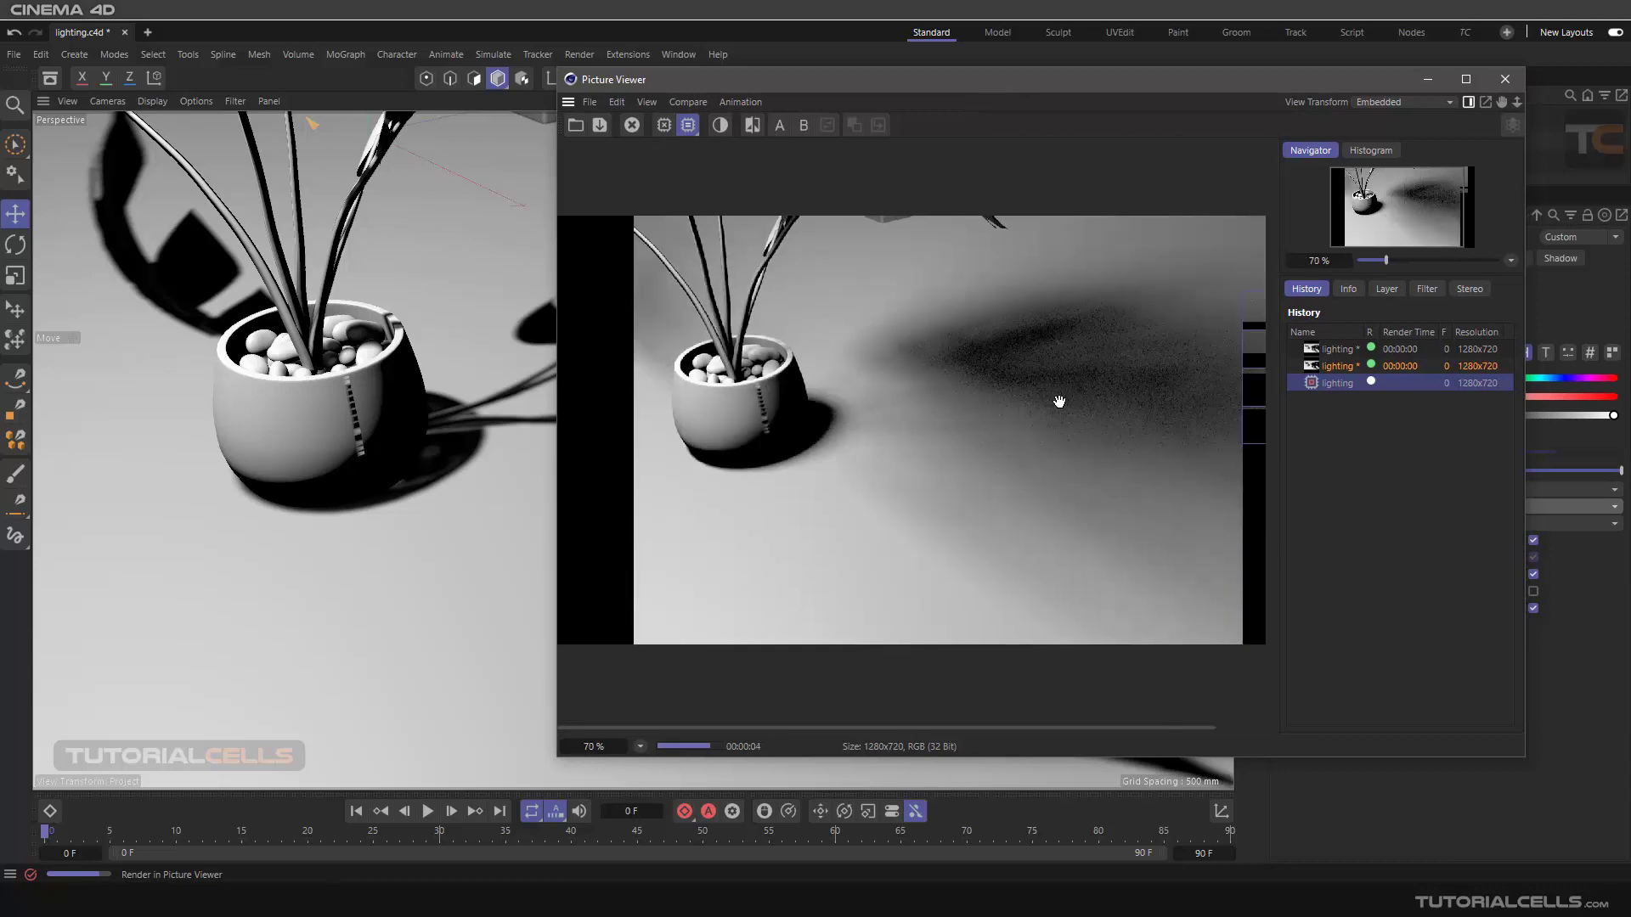
Compare the area, raytraced hard and soft shadow renders in the Picture Viewer history at closer zoom, and close the viewer.
scroll(1059, 399, "up", 2)
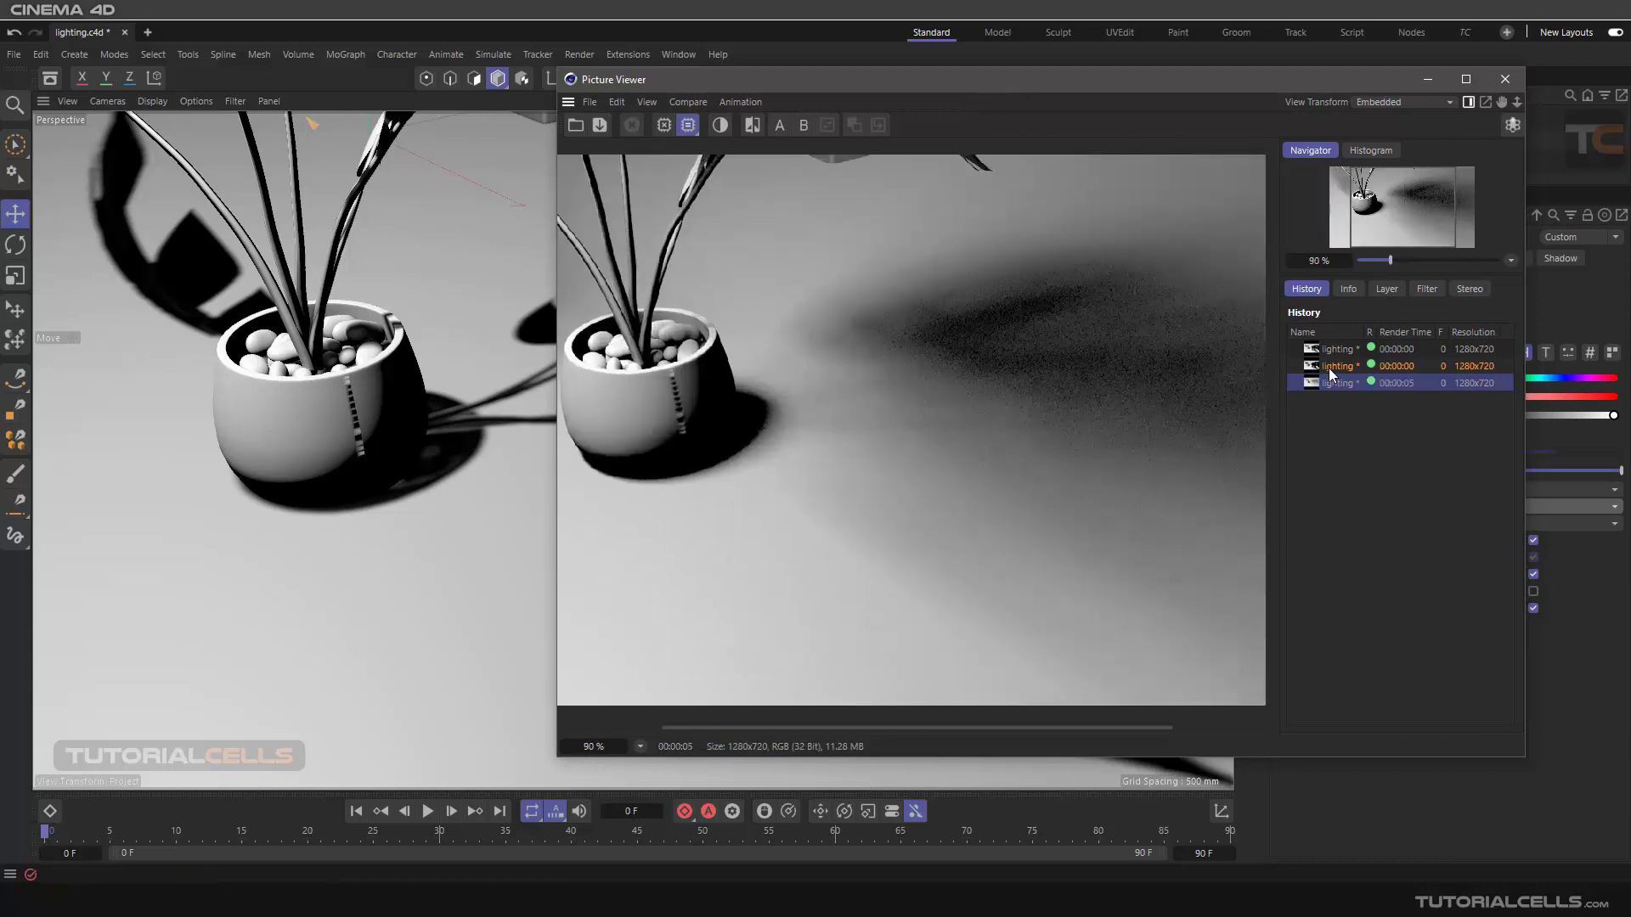
left_click(1334, 351)
left_click(1332, 369)
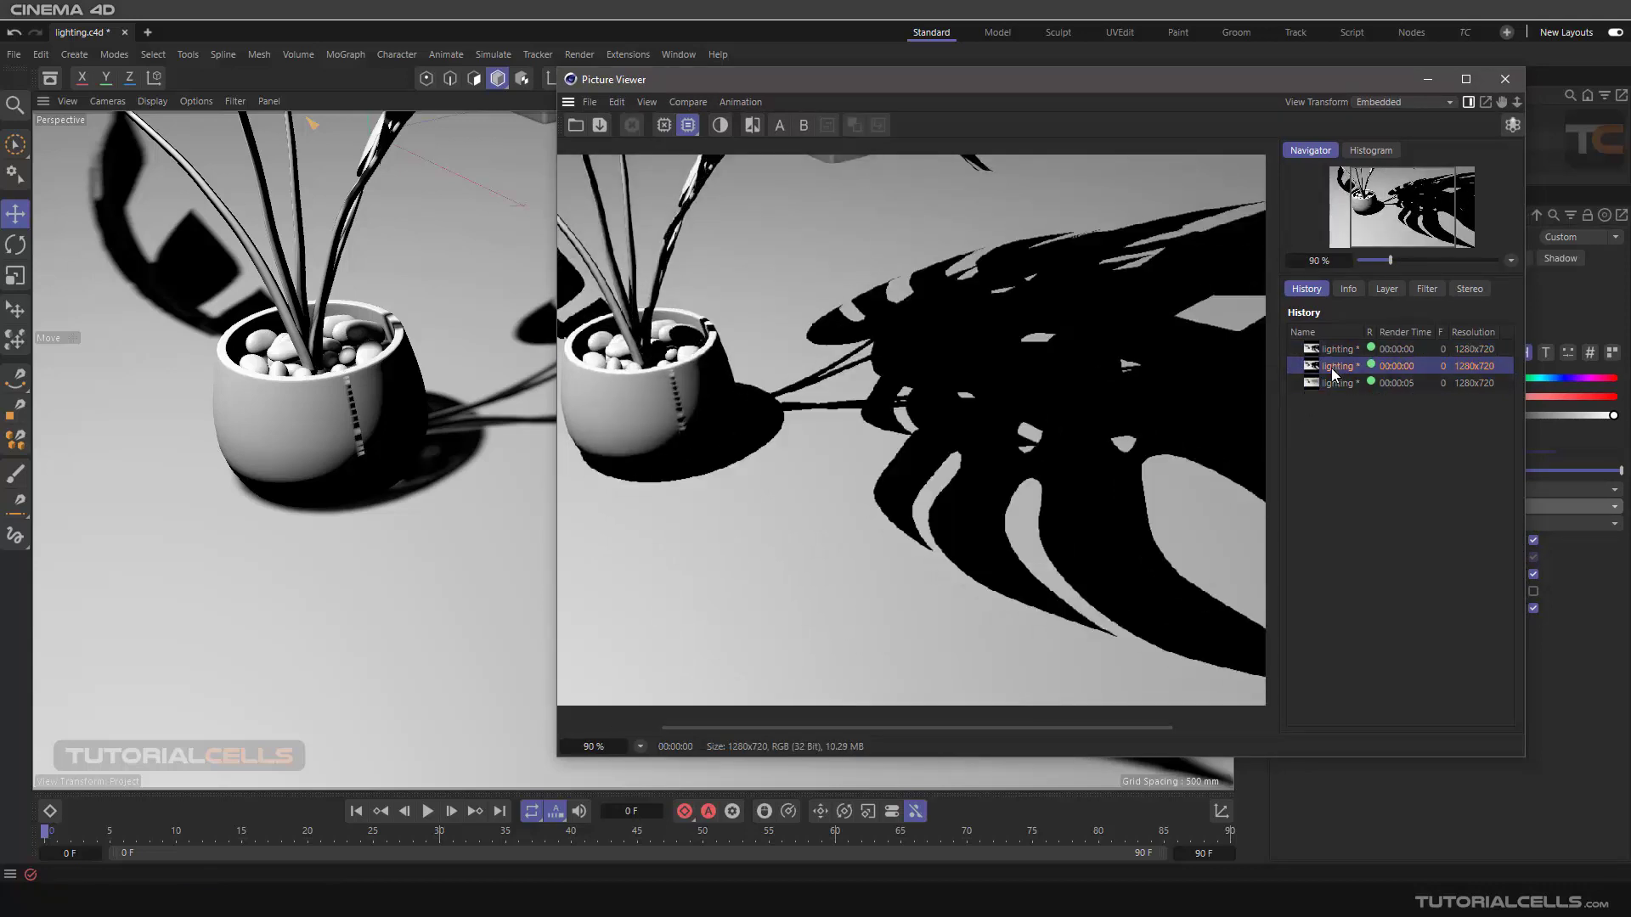
left_click(1334, 384)
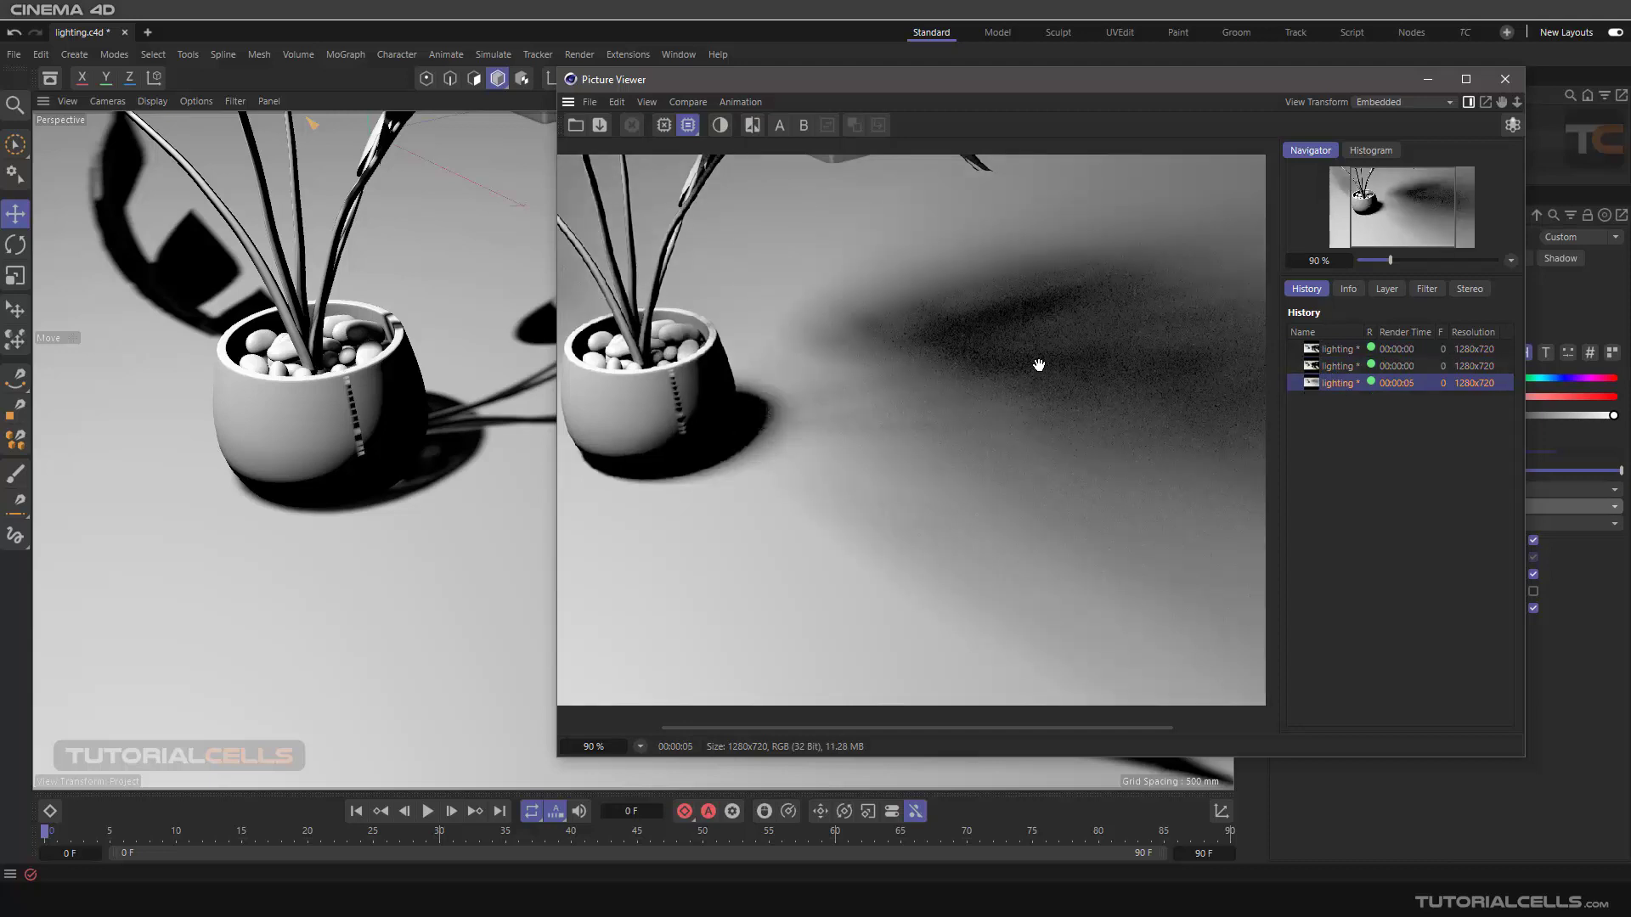
left_click(1504, 80)
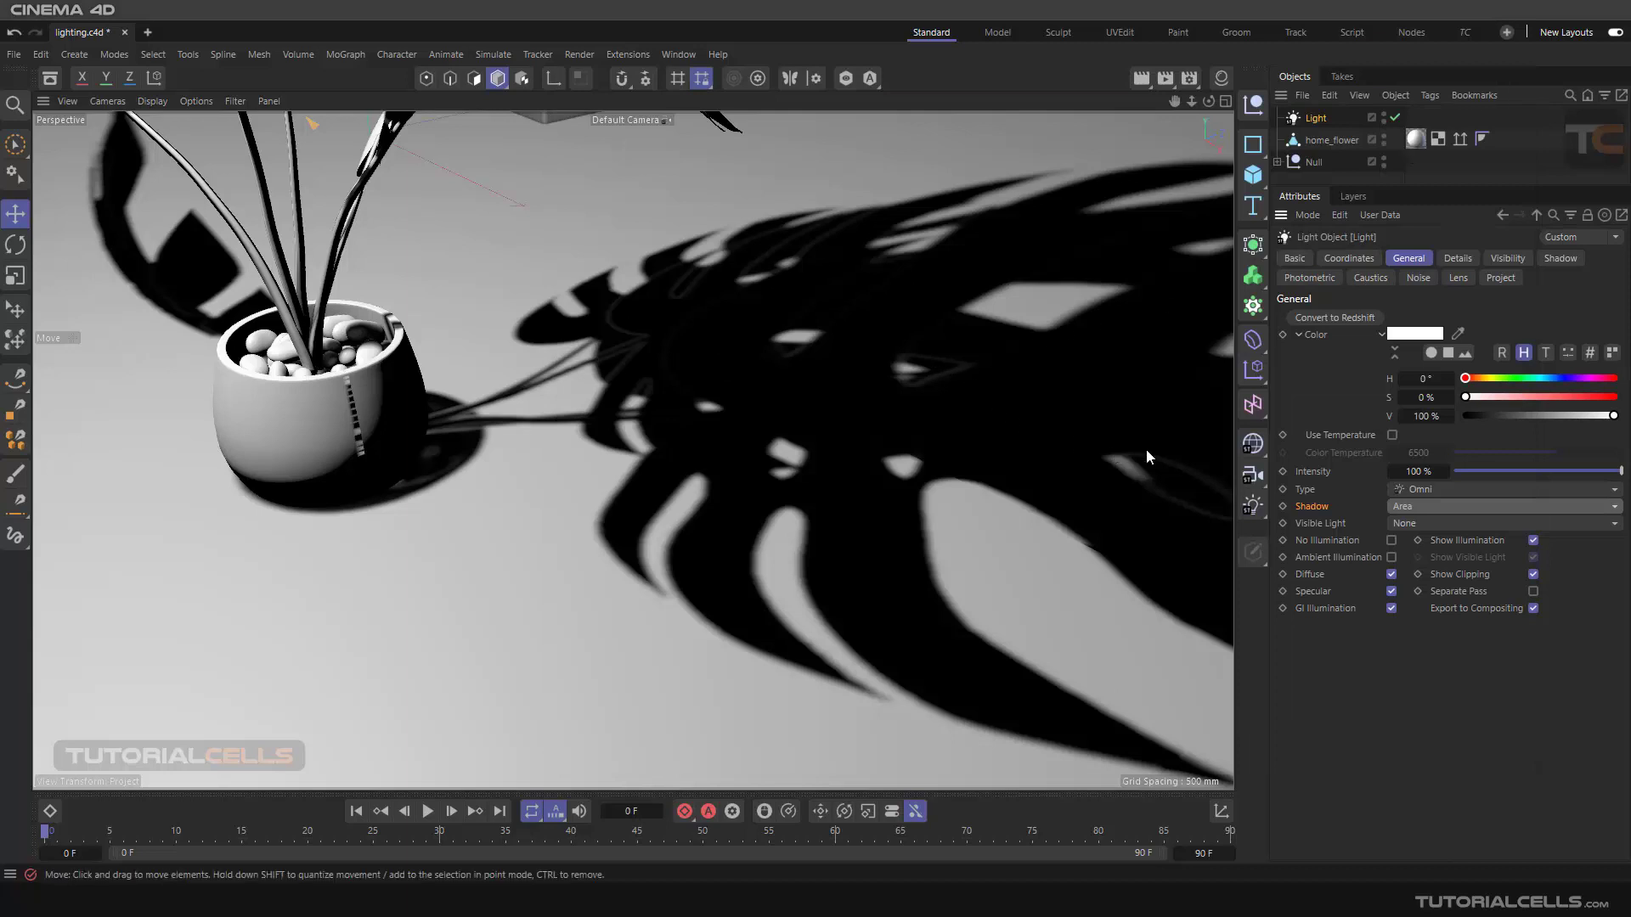
Set the light's shadow type to Shadow Maps (Soft) and open its detailed shadow settings.
left_click(1403, 508)
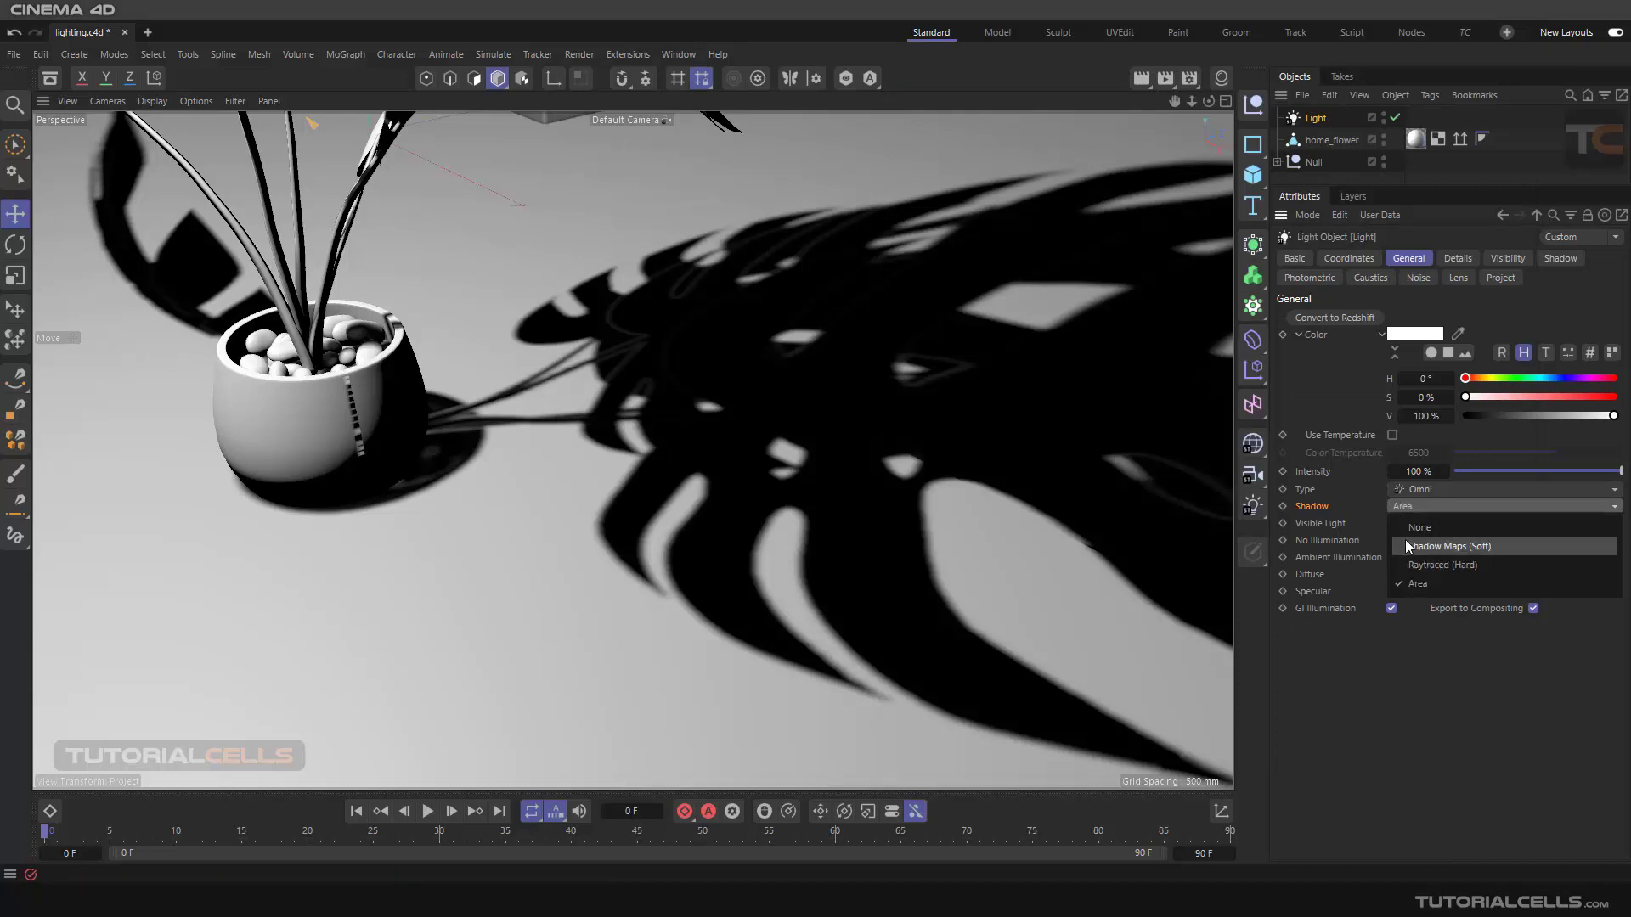
left_click(1406, 546)
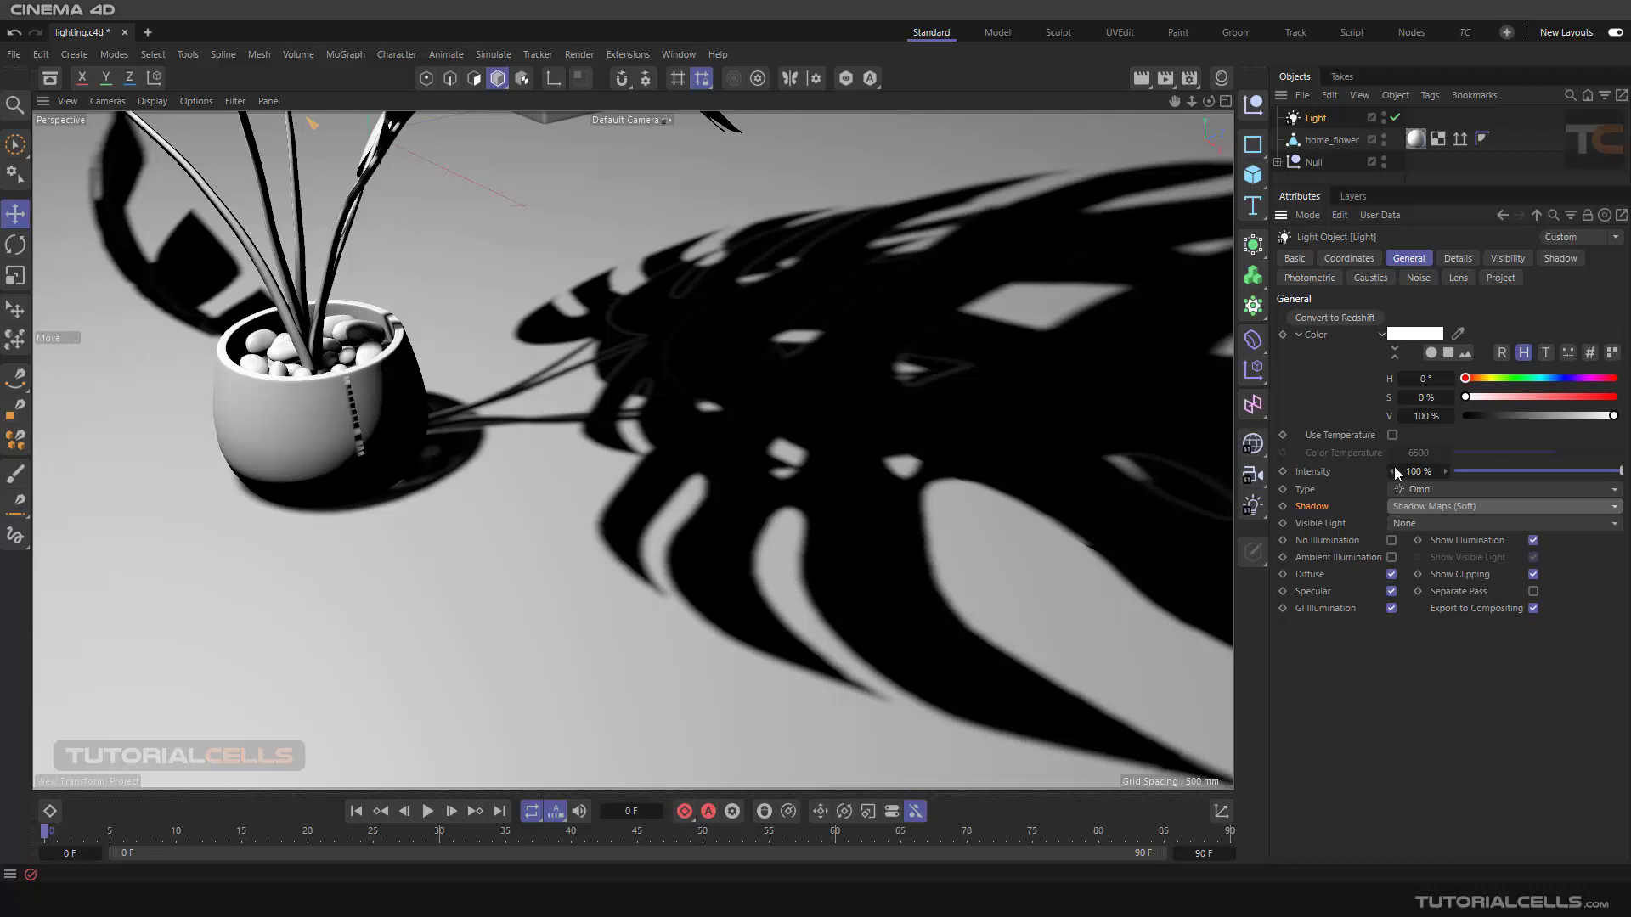
left_click(1561, 259)
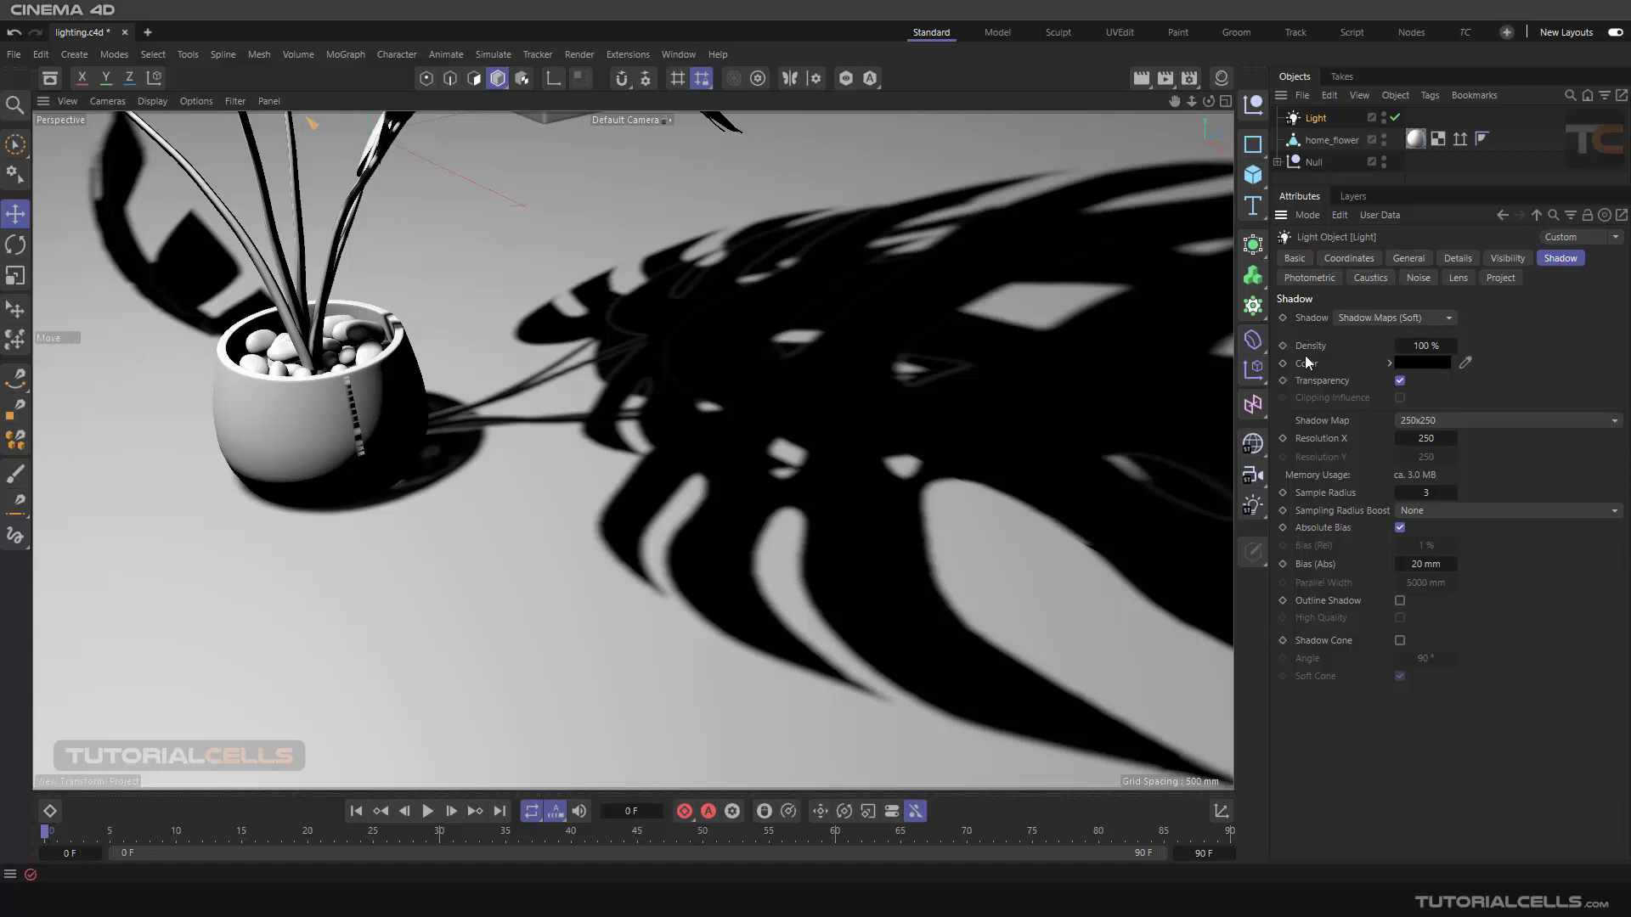
Try shadow type None on the light, and restore Shadow Maps (Soft).
left_click(1402, 317)
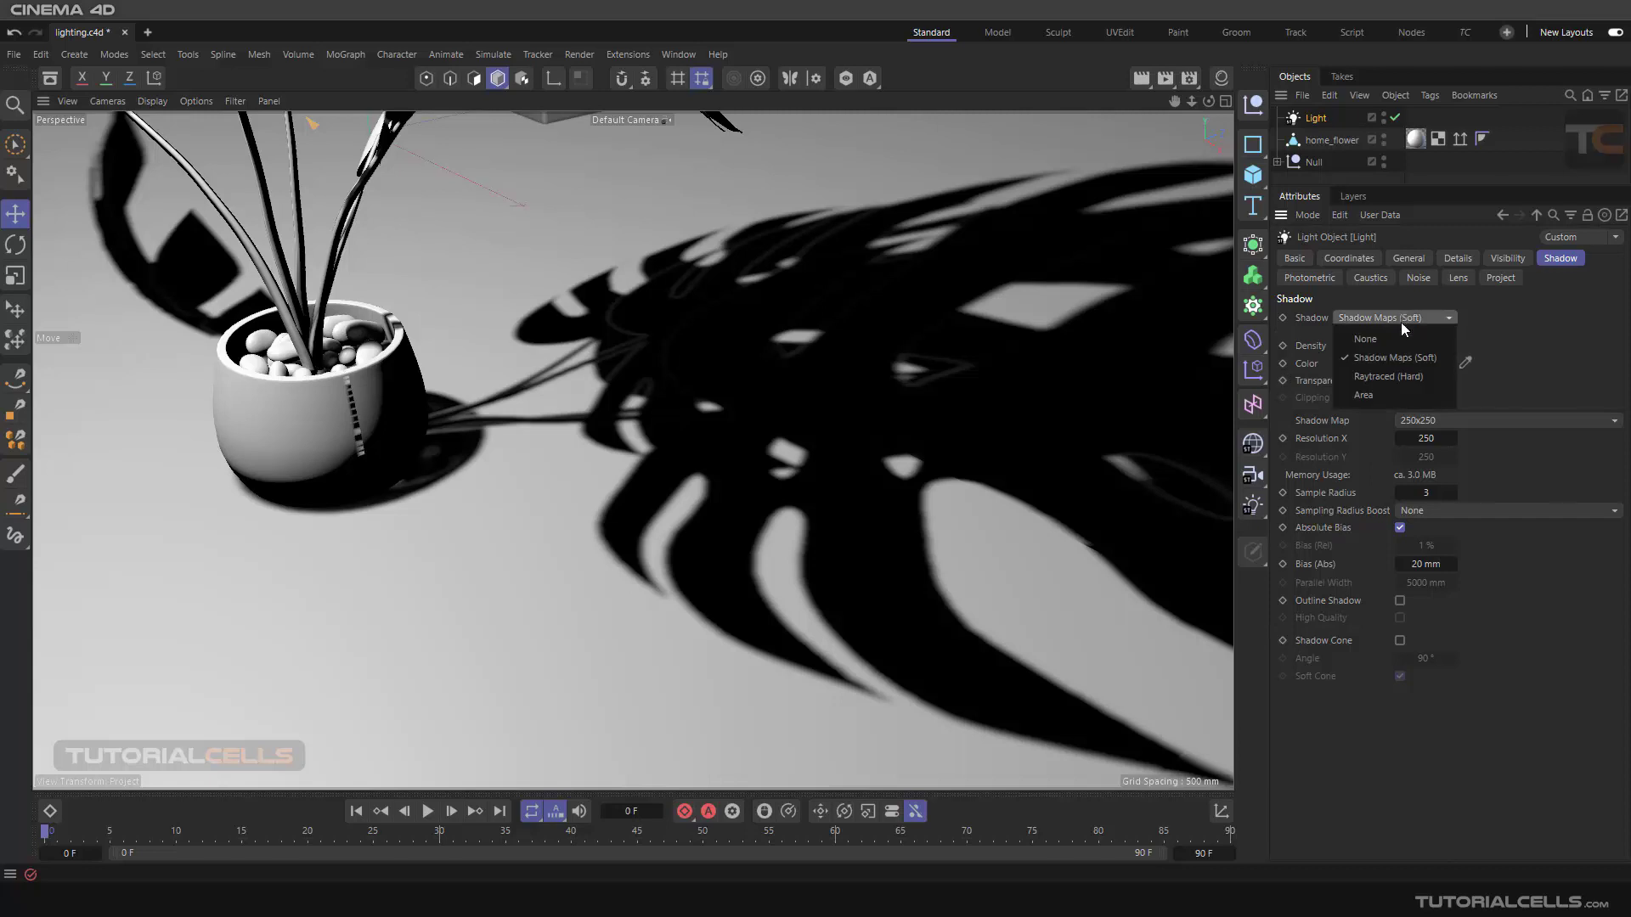
left_click(1398, 333)
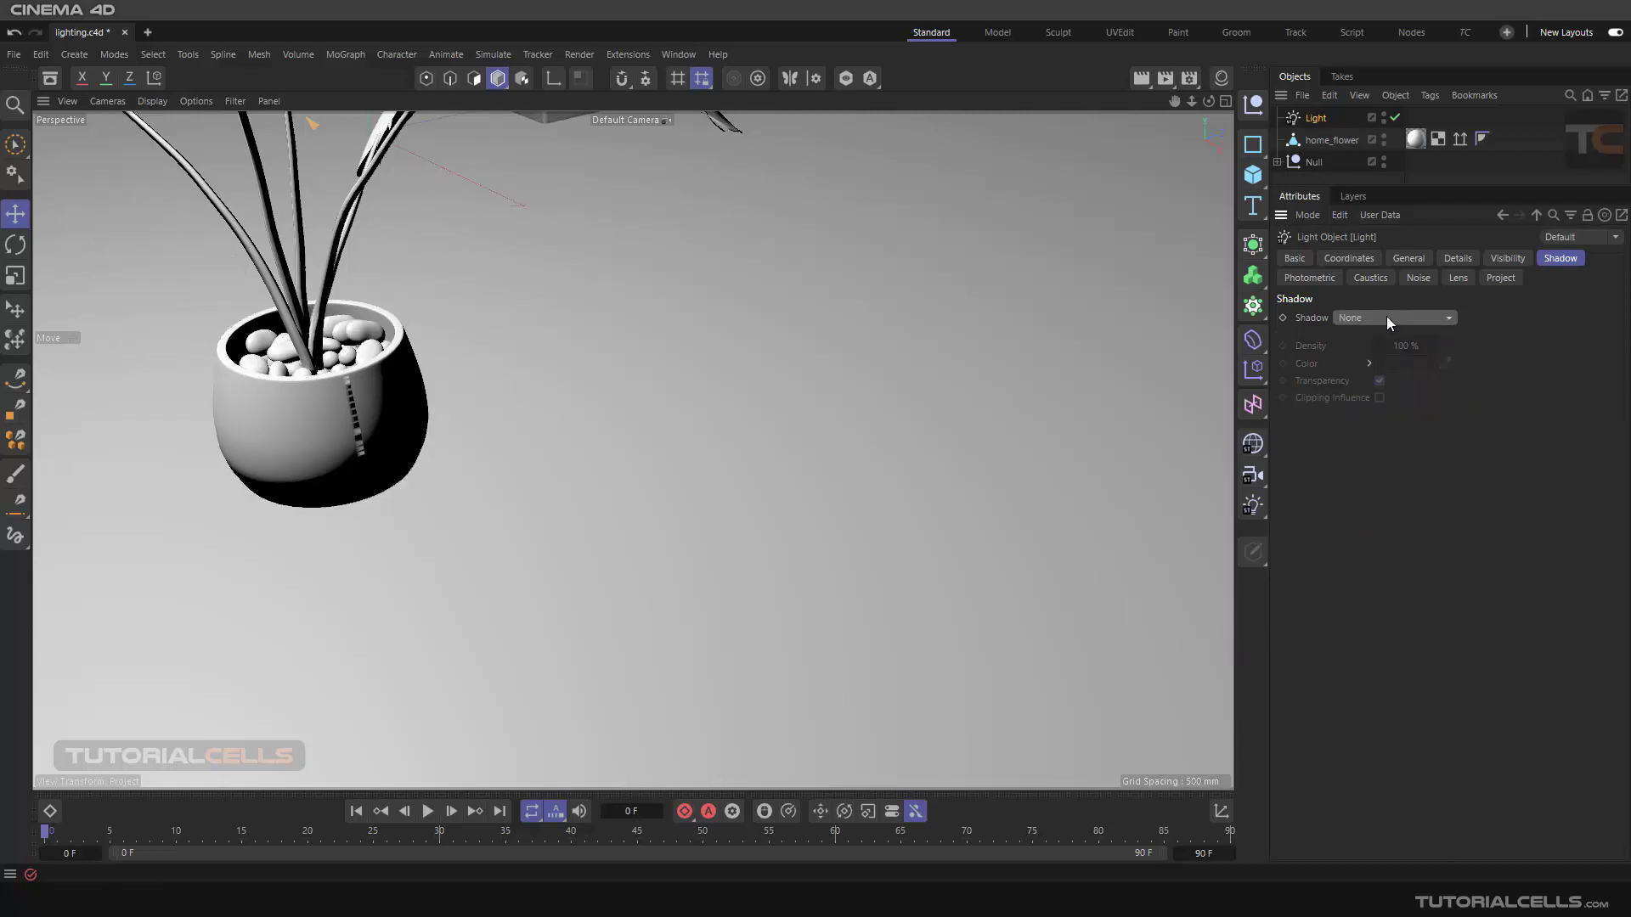
left_click(1387, 317)
left_click(1383, 360)
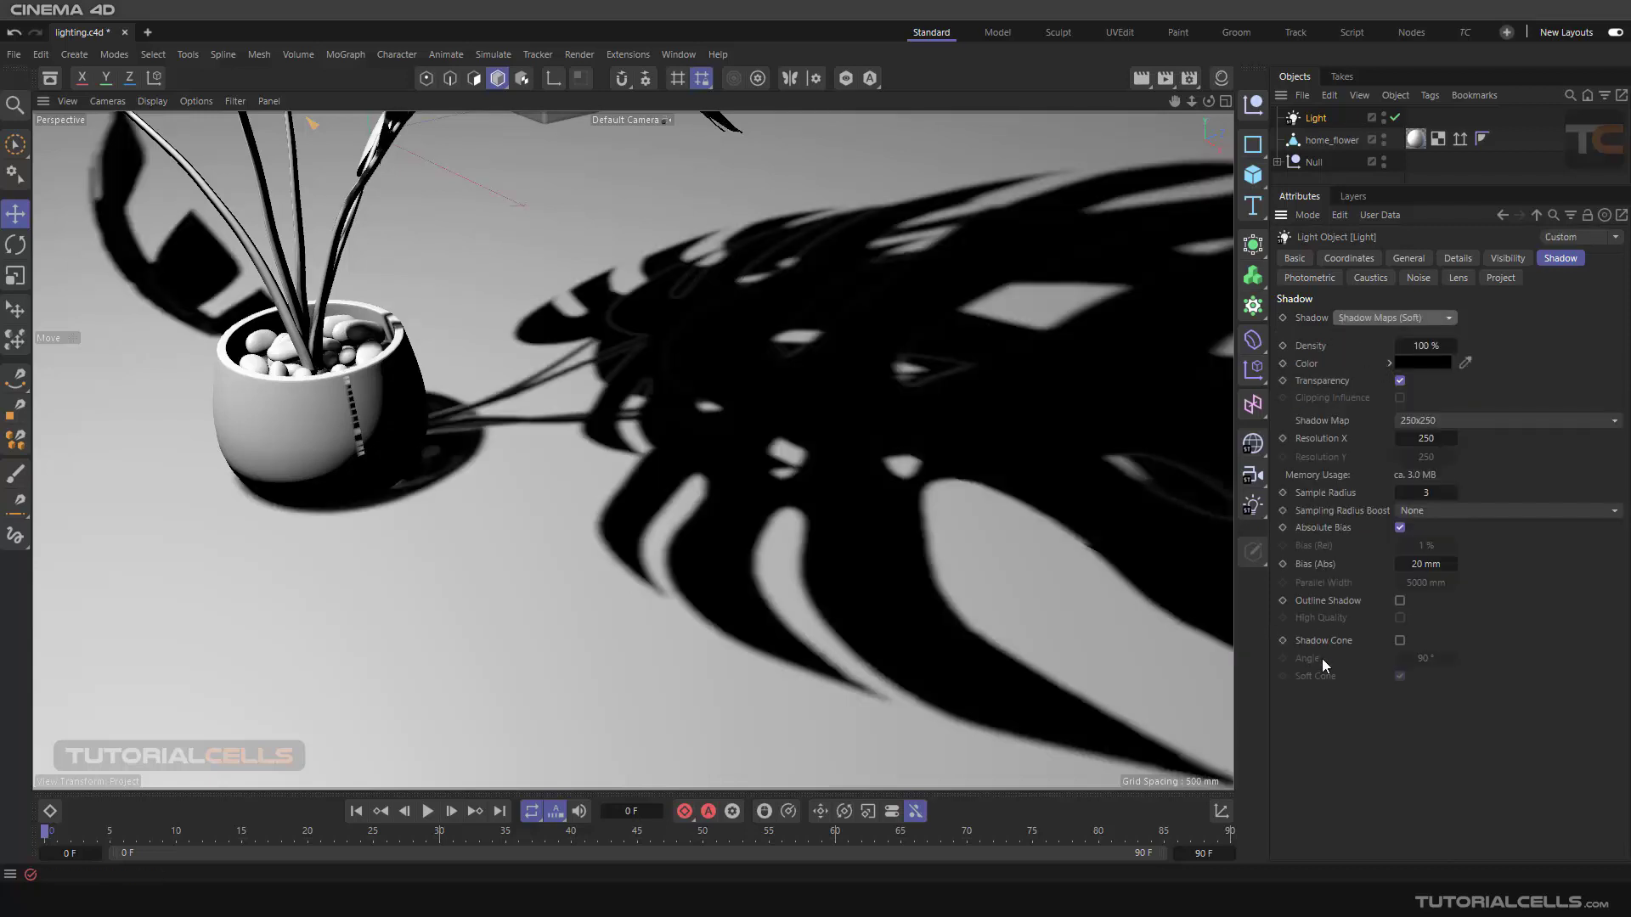
Try the Raytraced (Hard) and Area shadow types to compare their available settings, and return the light to Shadow Maps (Soft).
left_click(1363, 319)
left_click(1374, 374)
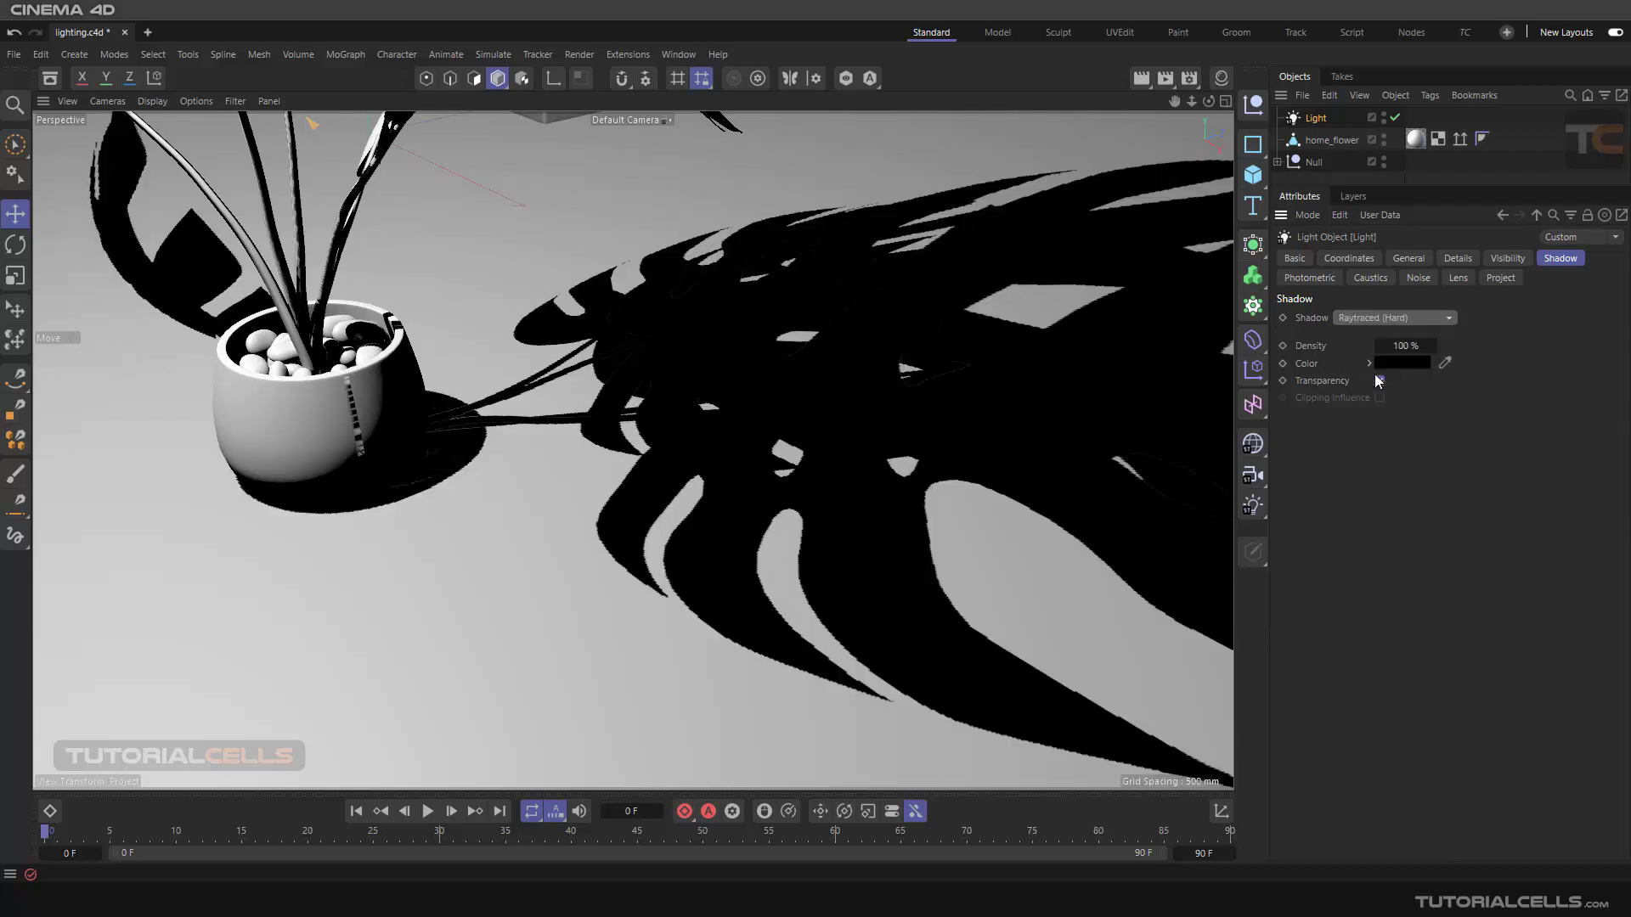
left_click(1369, 317)
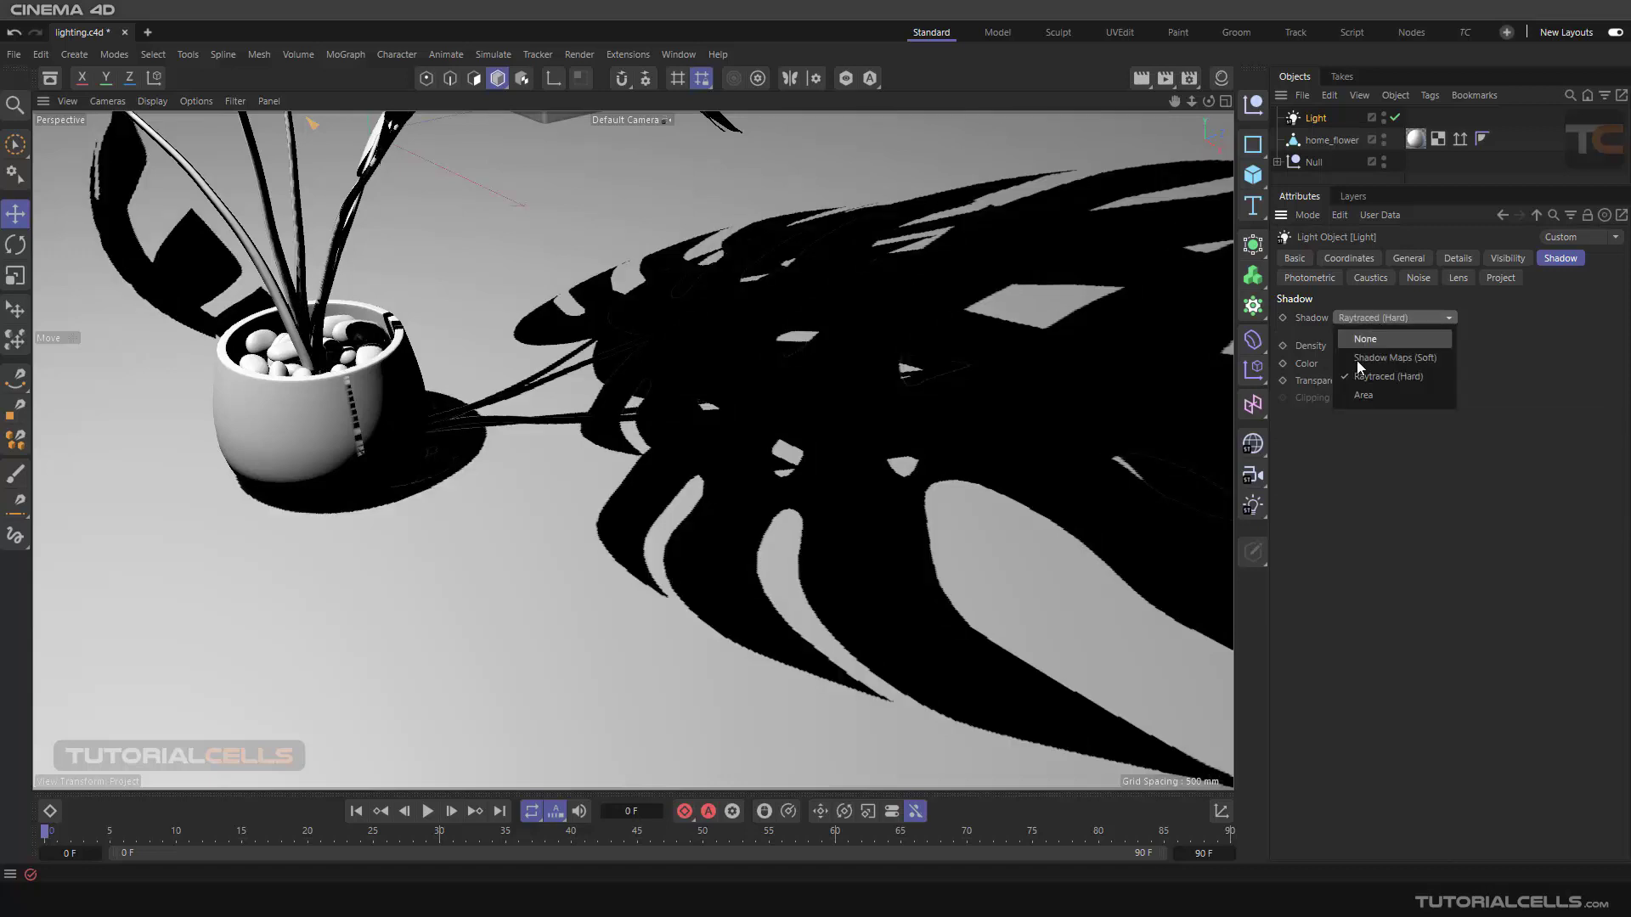
left_click(1358, 401)
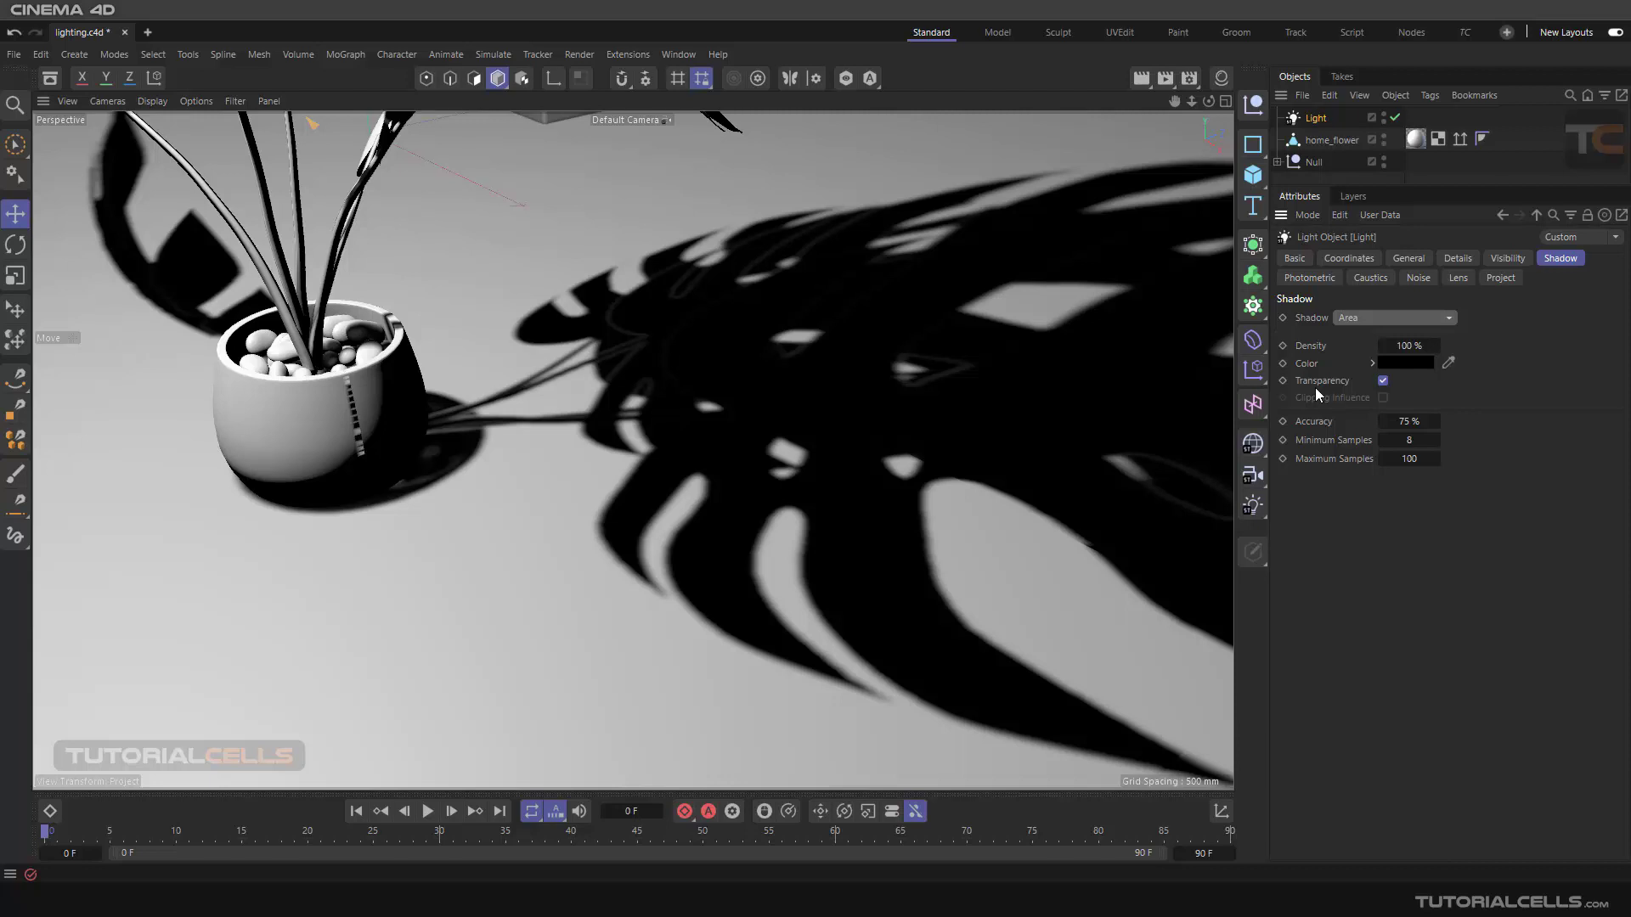
left_click(1379, 317)
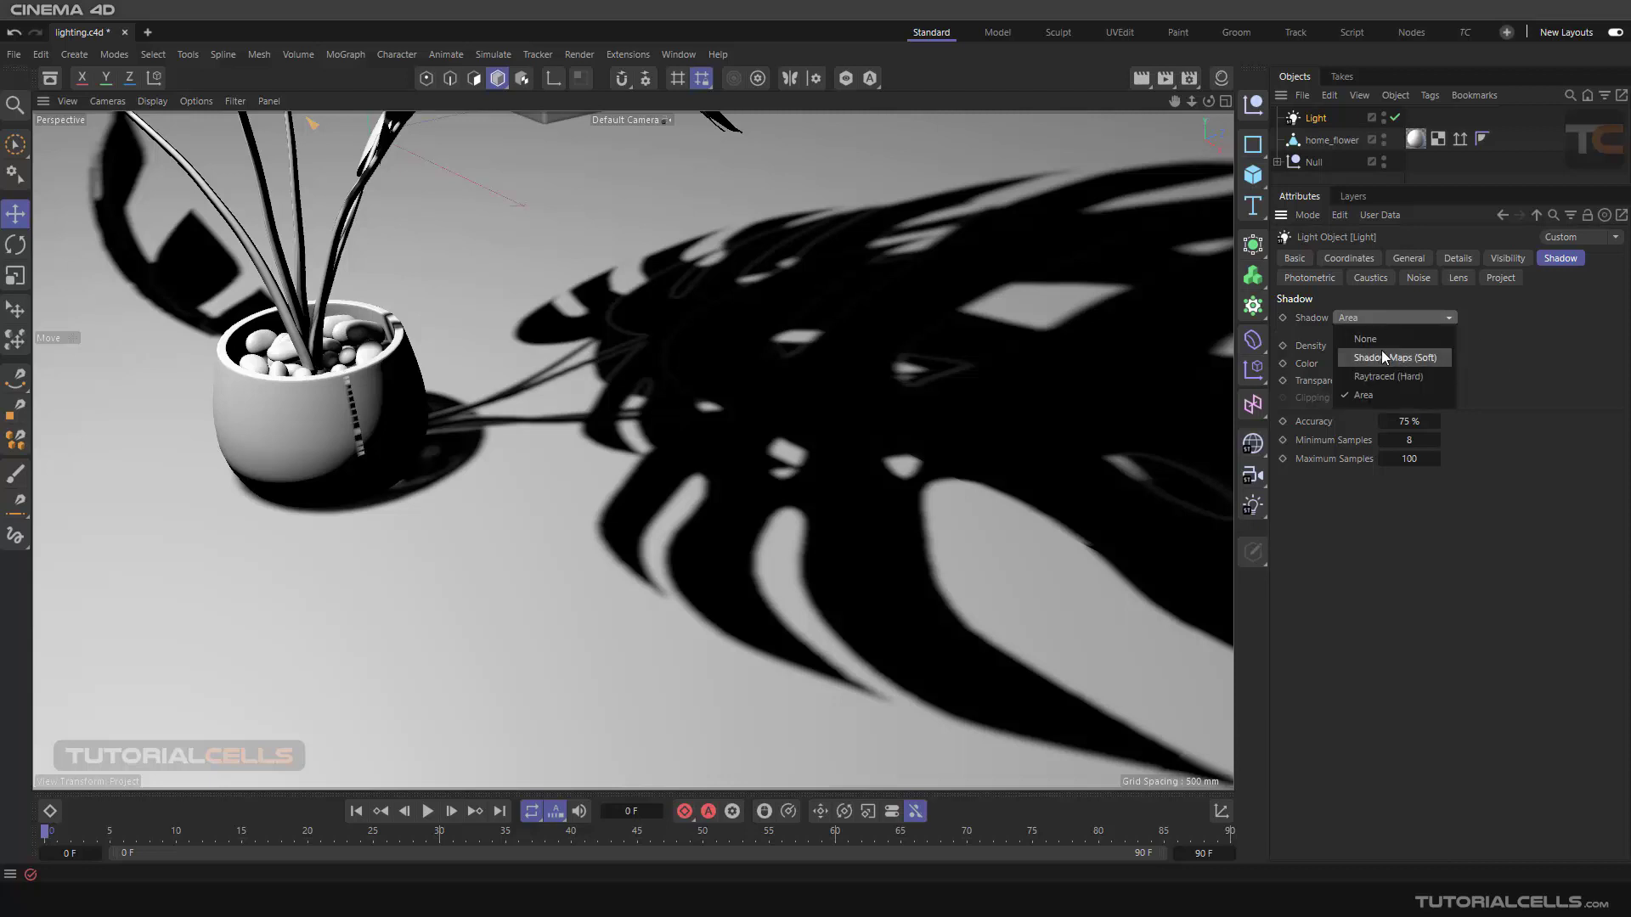
left_click(1382, 352)
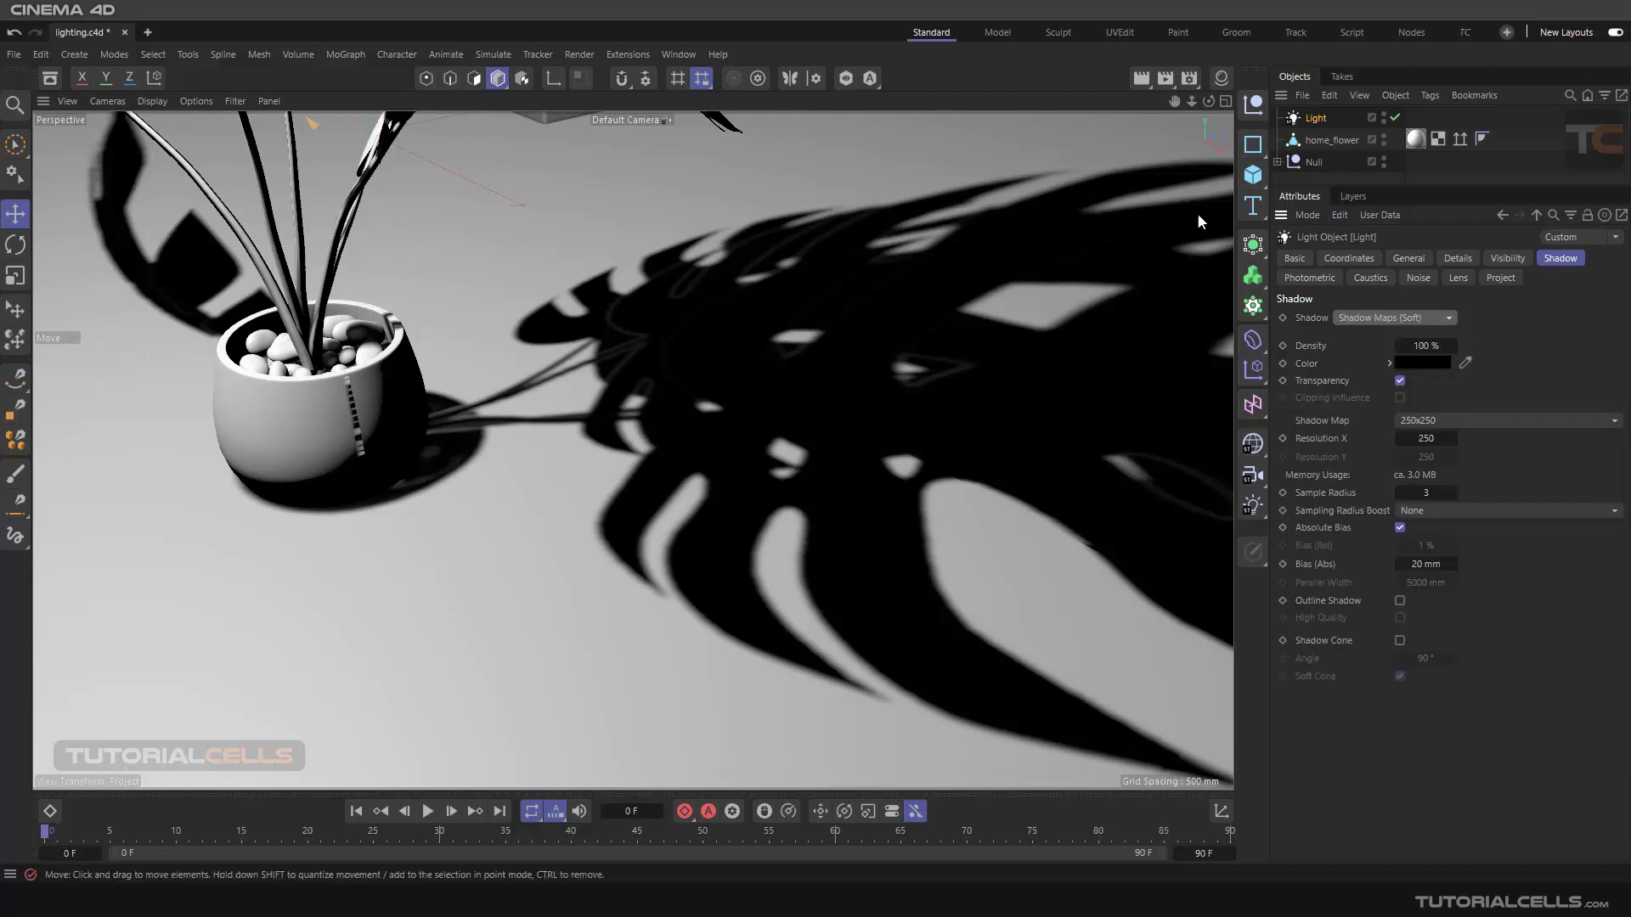
Render the soft-shadow view to the Picture Viewer and check it against the earlier renders in the history.
left_click(1167, 78)
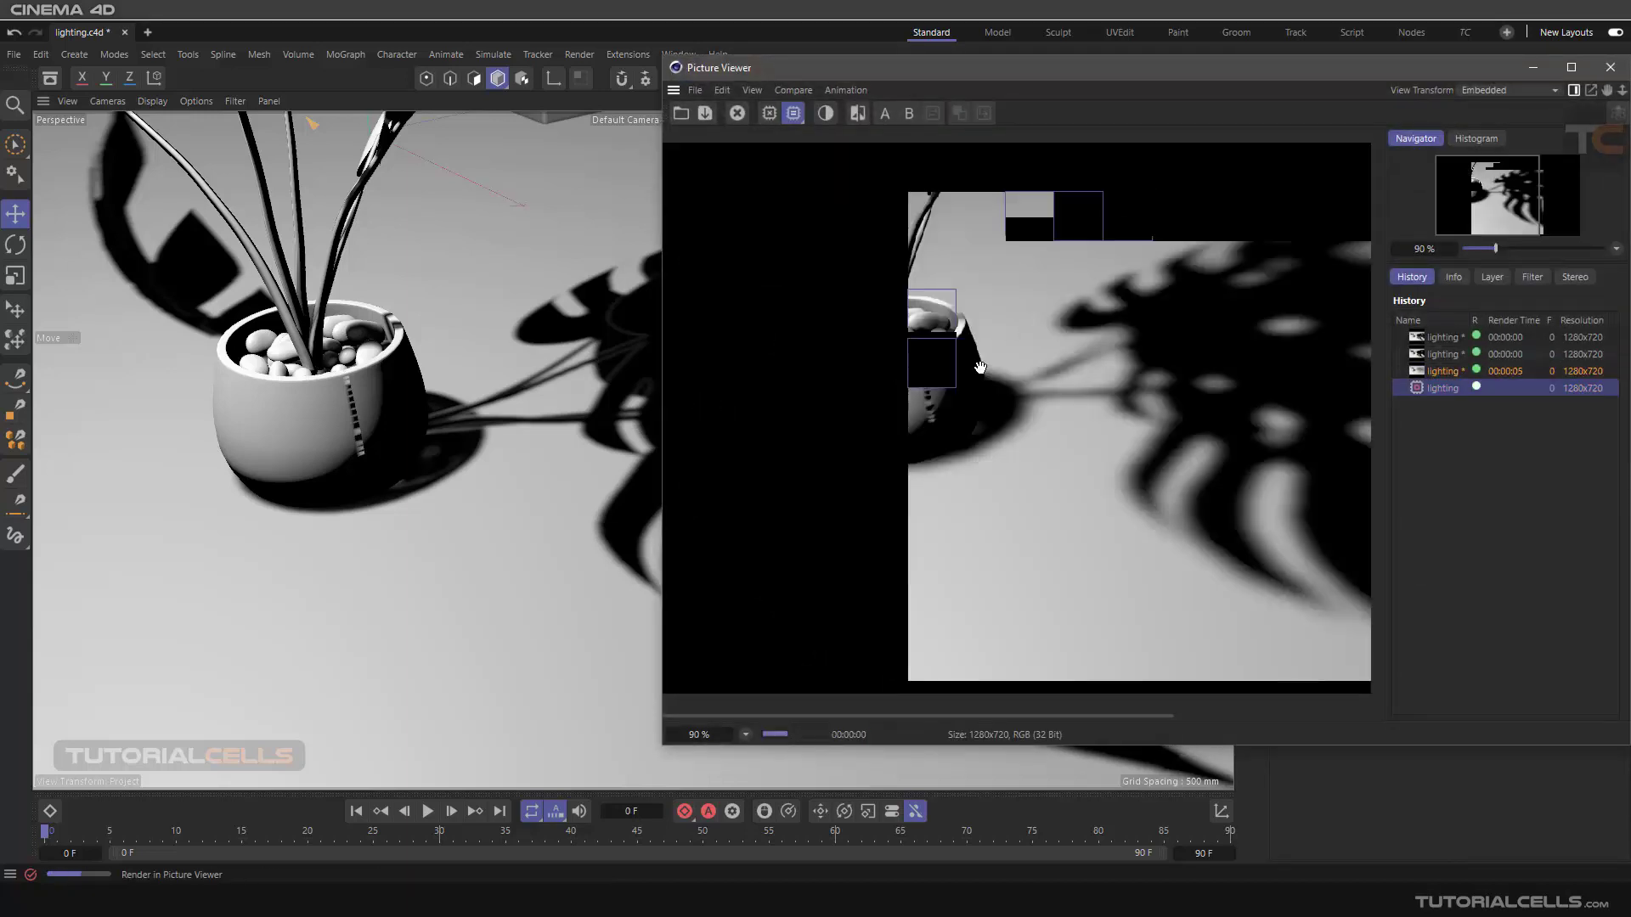
left_click(1436, 339)
left_click(1439, 351)
left_click(1439, 340)
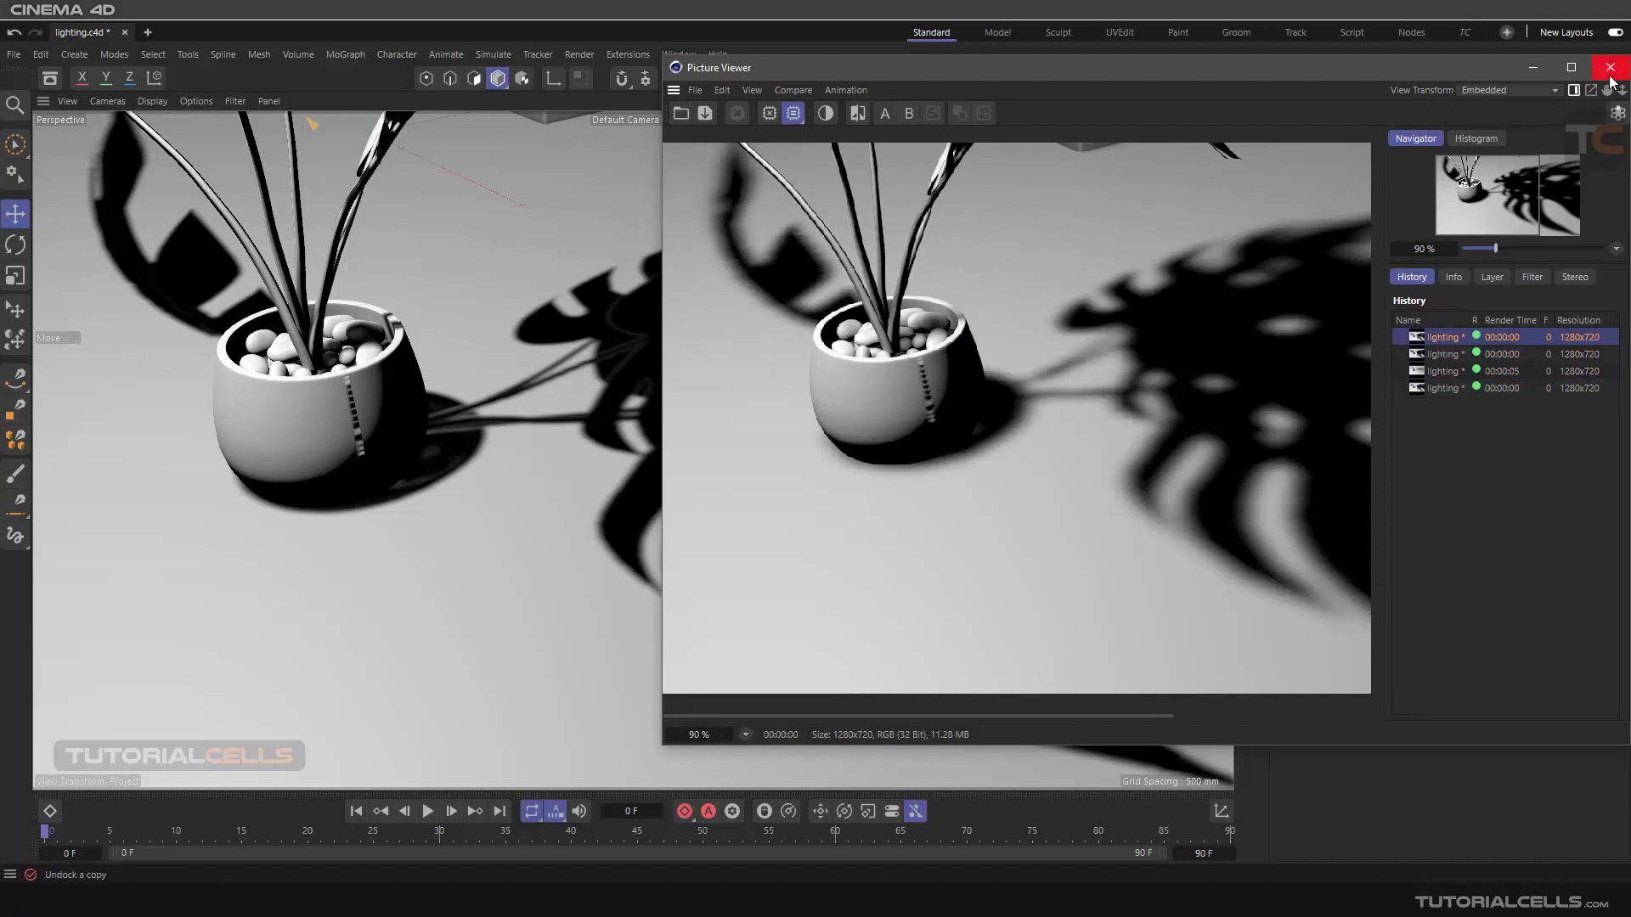
Frame the box with the TC letters and its soft shadow up close, and render the view in the viewport.
left_click(645, 282)
scroll(511, 338, "down", 10)
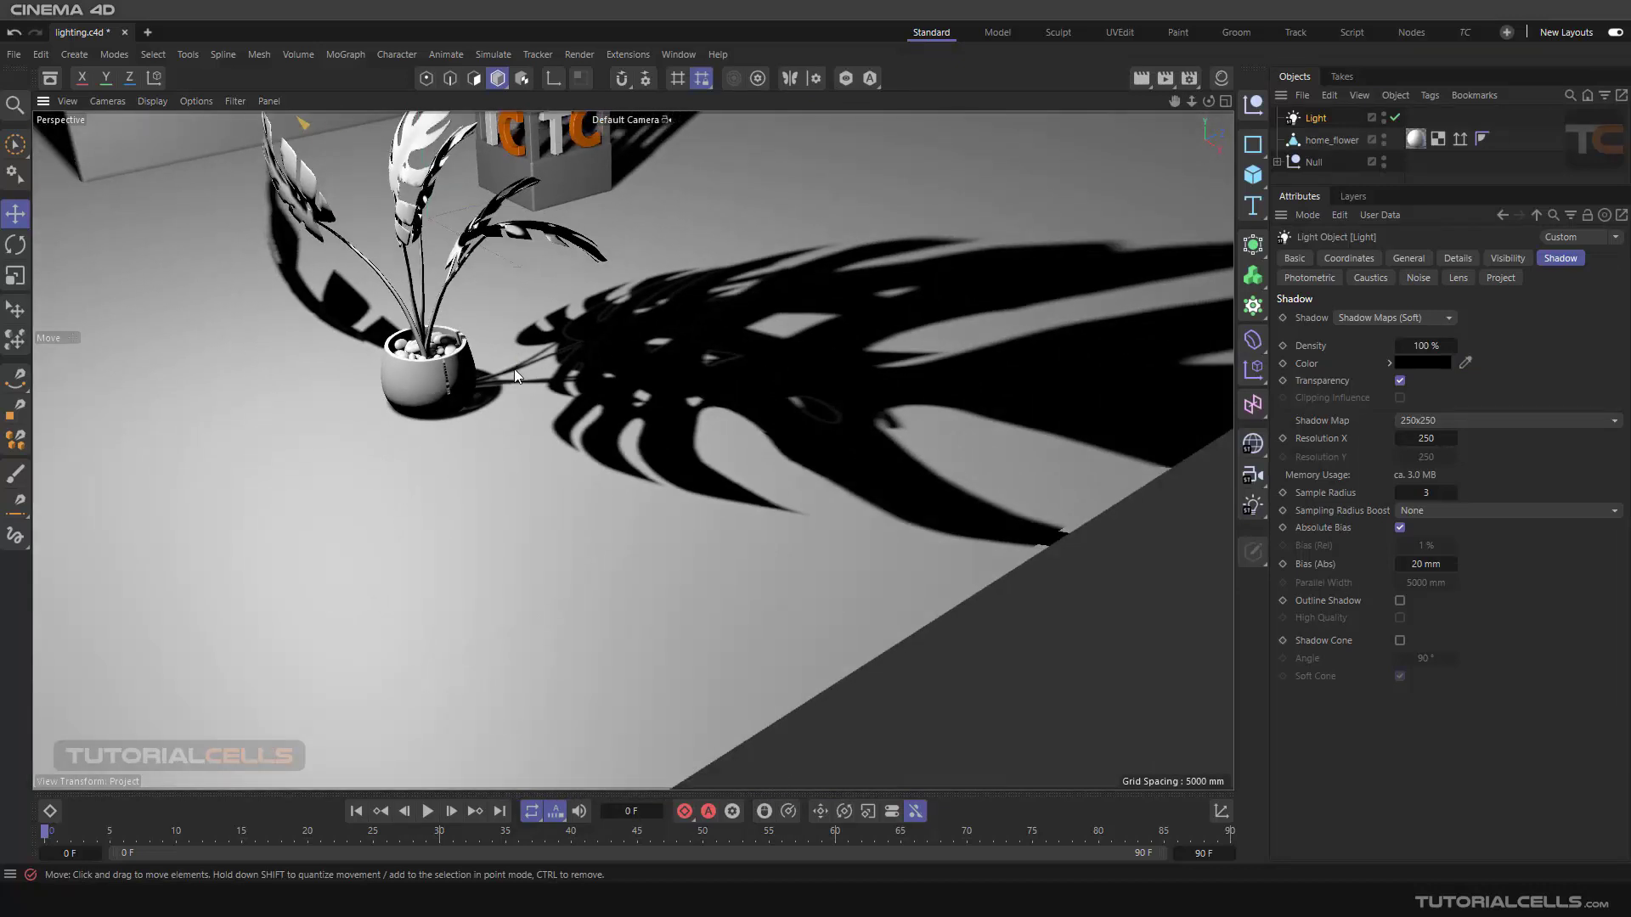
middle_click_drag(599, 195, 605, 421, "alt")
scroll(596, 401, "down", 1)
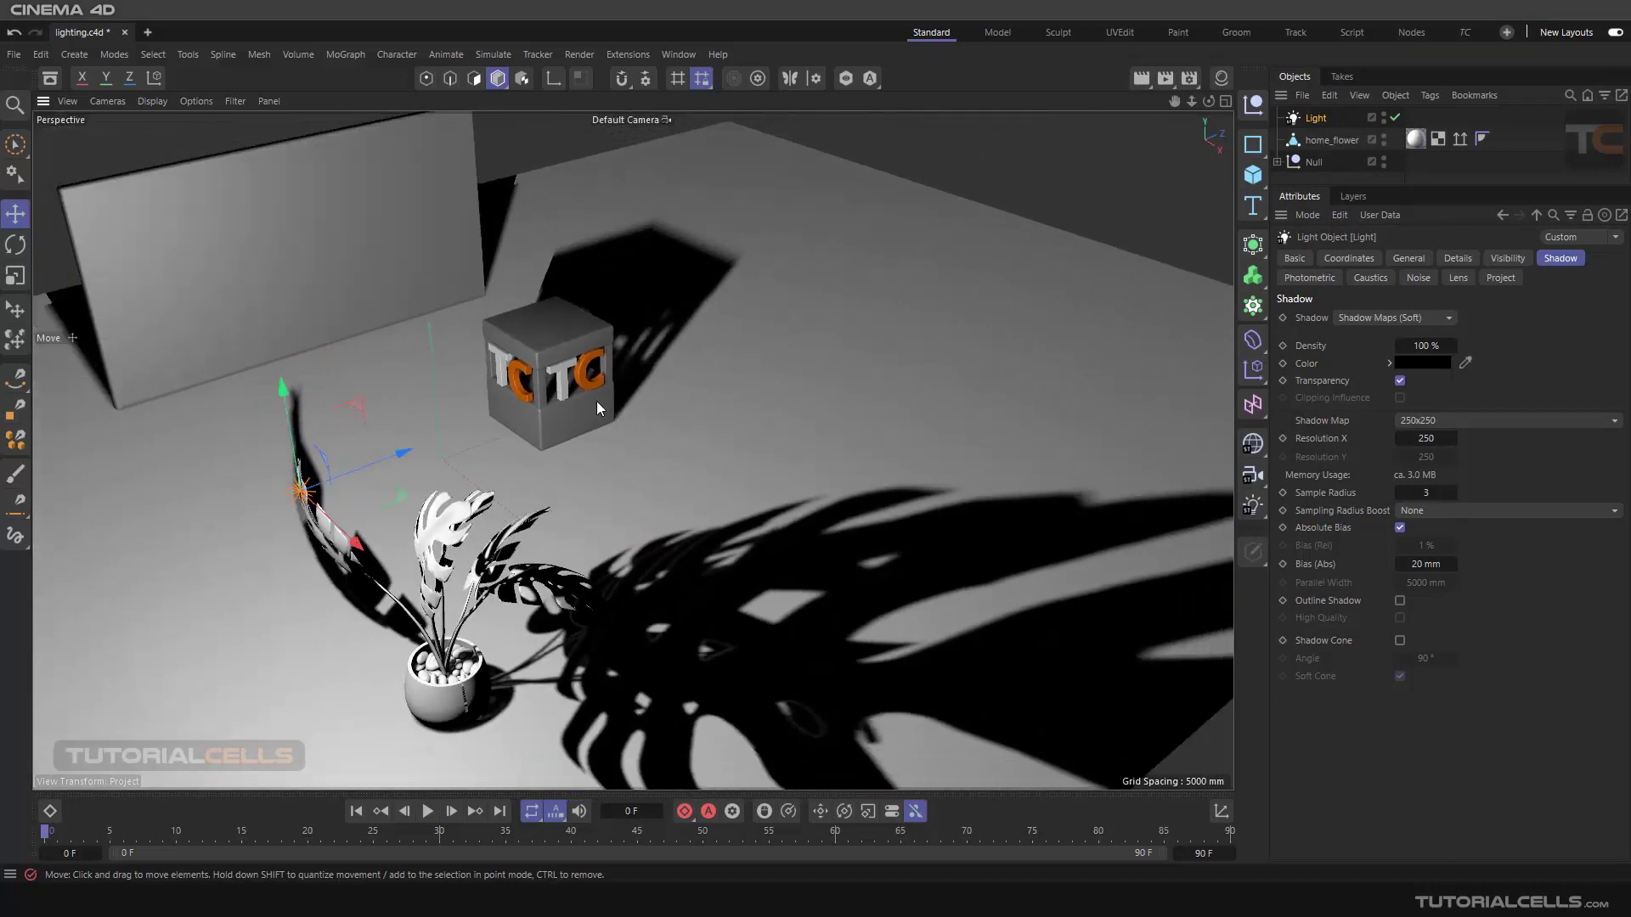
scroll(587, 425, "up", 4)
scroll(588, 425, "up", 4)
left_click_drag(590, 421, 483, 406, "alt")
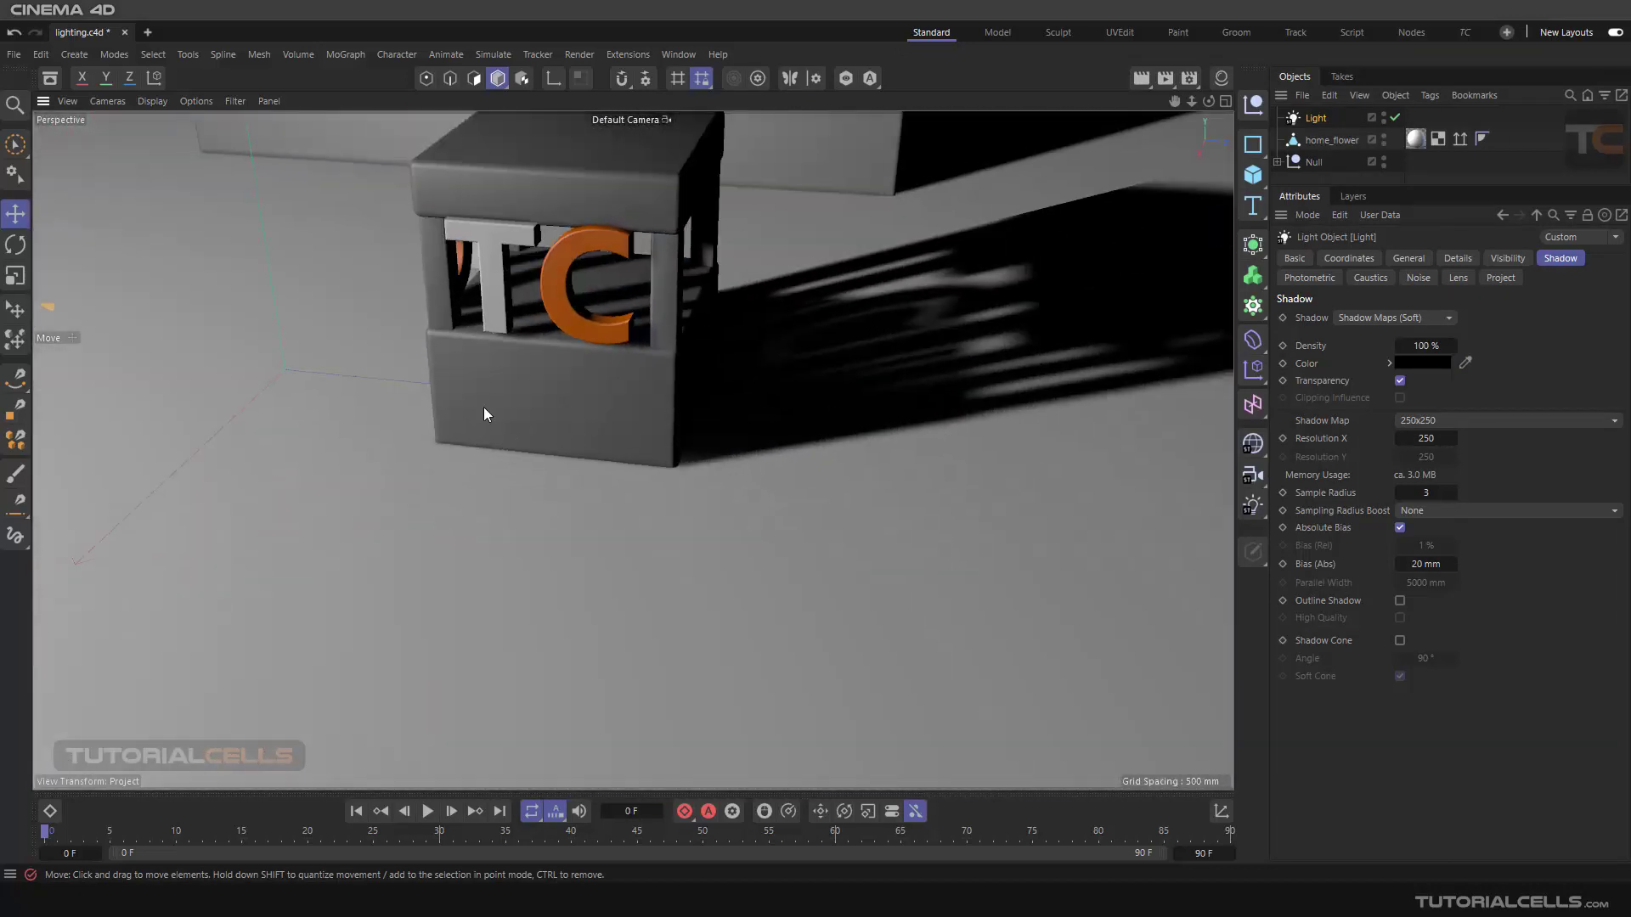
middle_click_drag(482, 406, 535, 510, "alt")
right_click_drag(535, 509, 606, 534, "alt")
left_click_drag(607, 533, 610, 513, "alt")
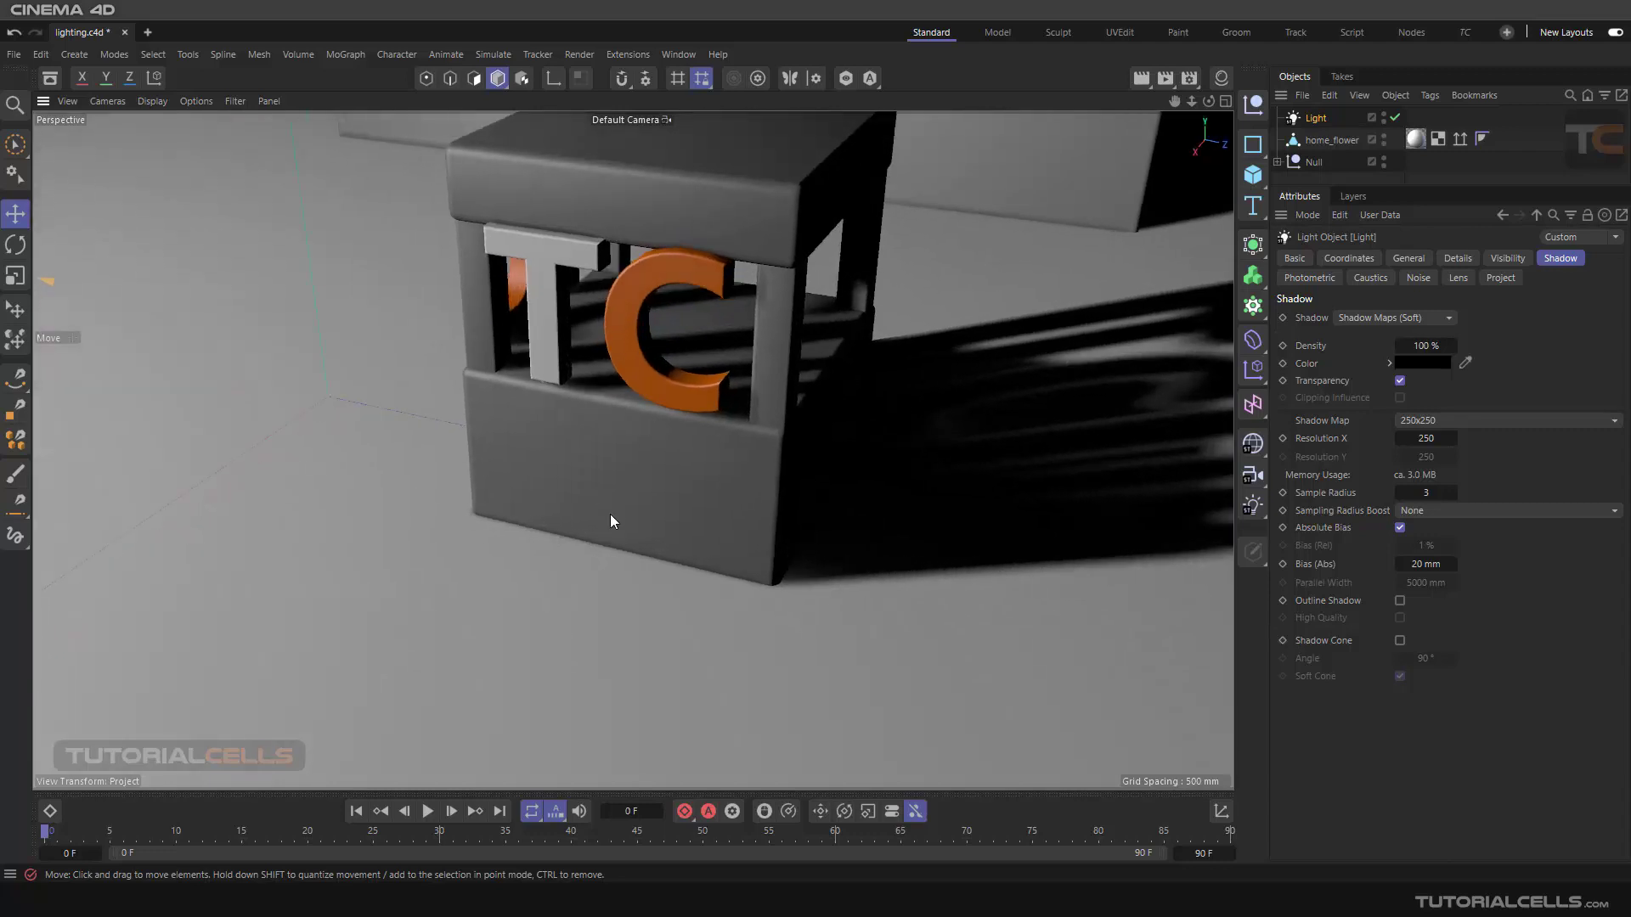
right_click_drag(610, 513, 644, 501, "alt")
left_click(1141, 77)
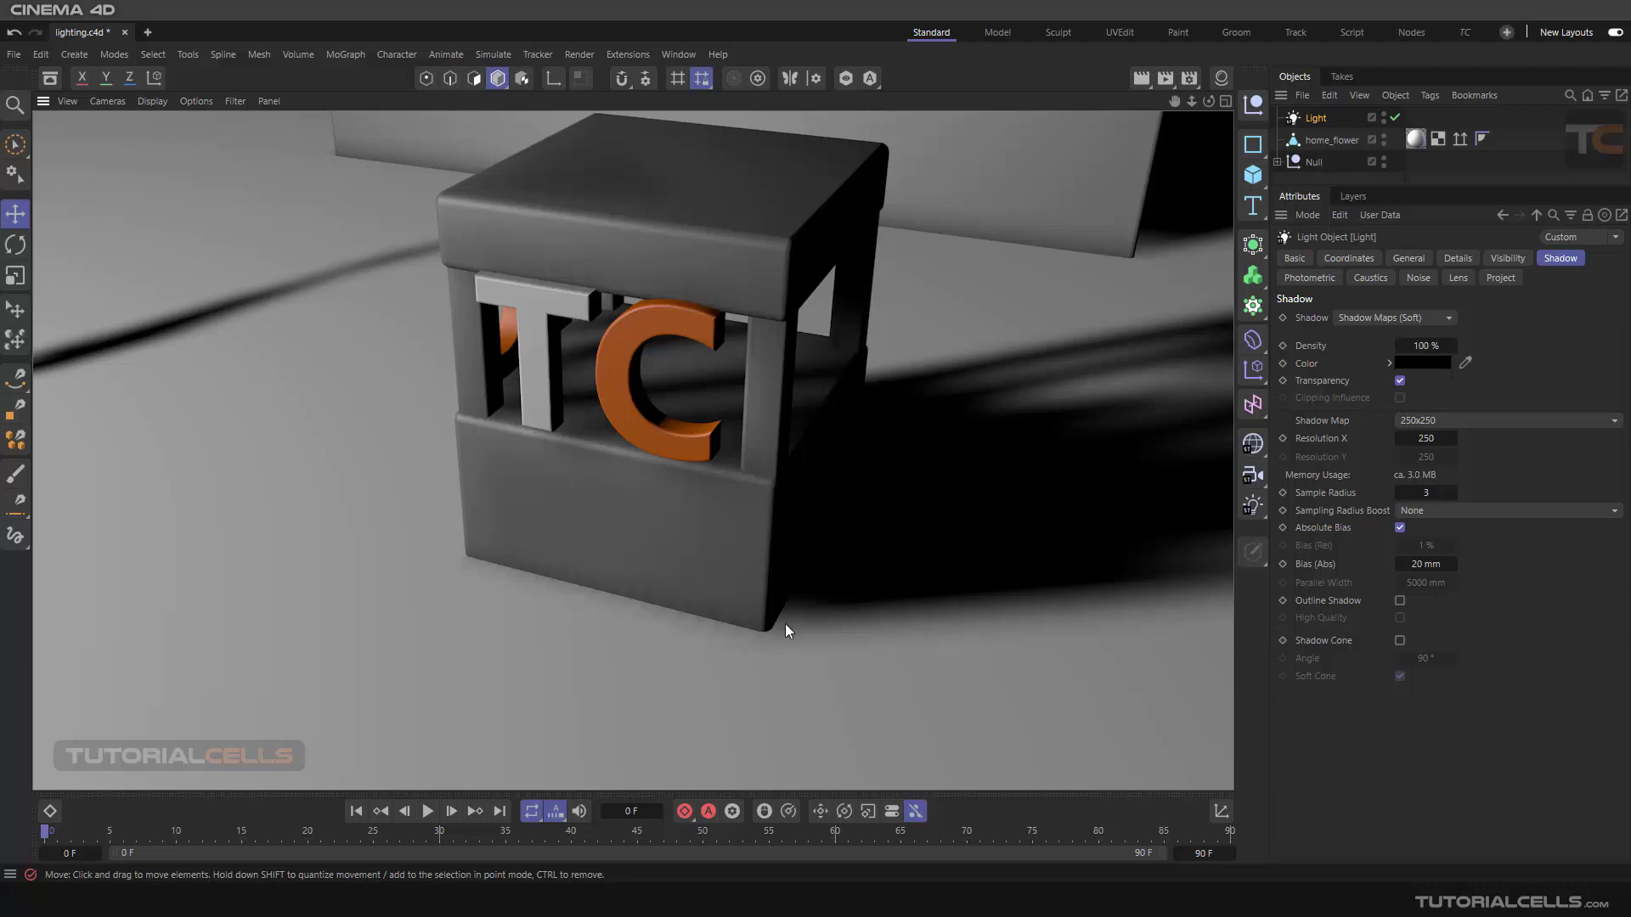
Select the lower cube of the TC box, inspect where it meets the floor, and render the viewport again.
left_click(732, 582)
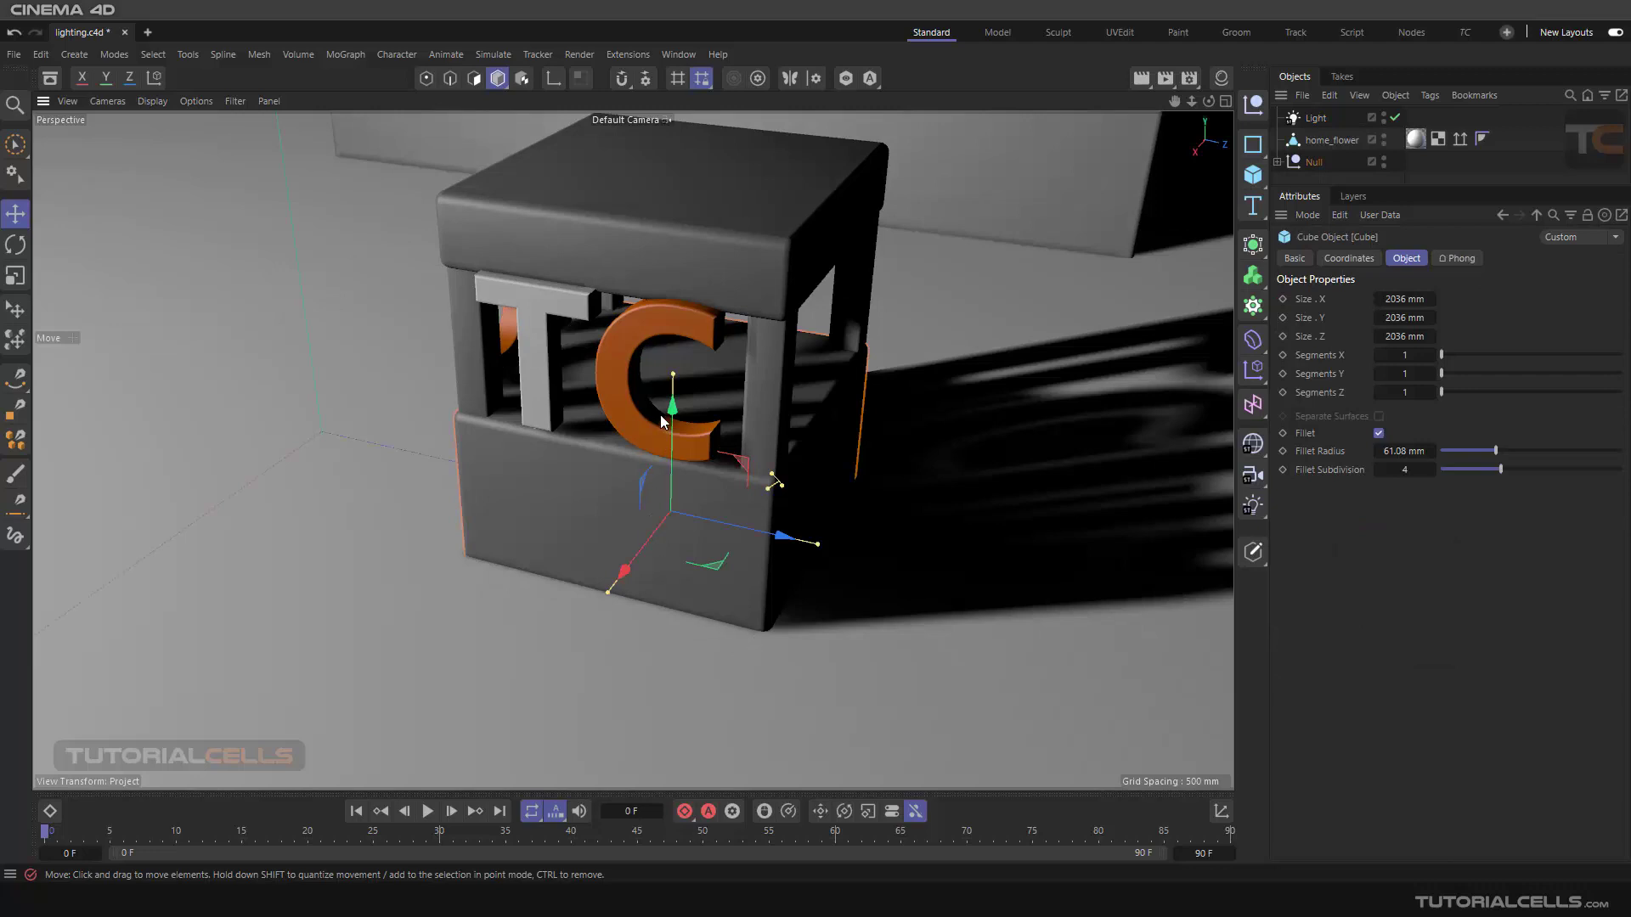
left_click_drag(663, 421, 642, 466, "alt")
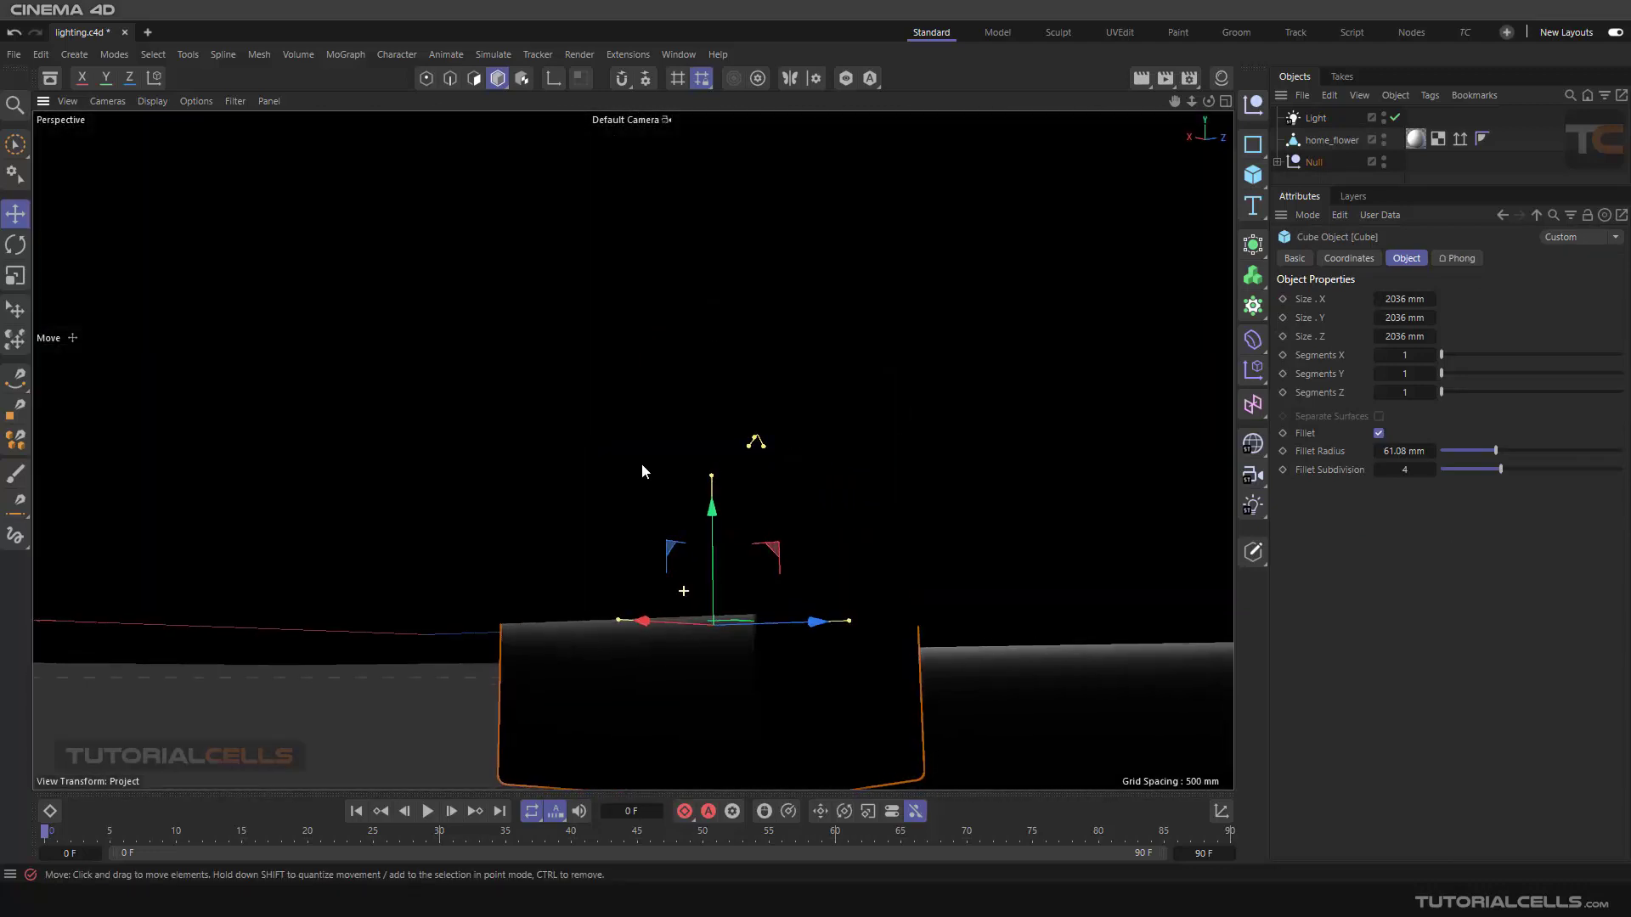
left_click_drag(762, 576, 719, 563, "alt")
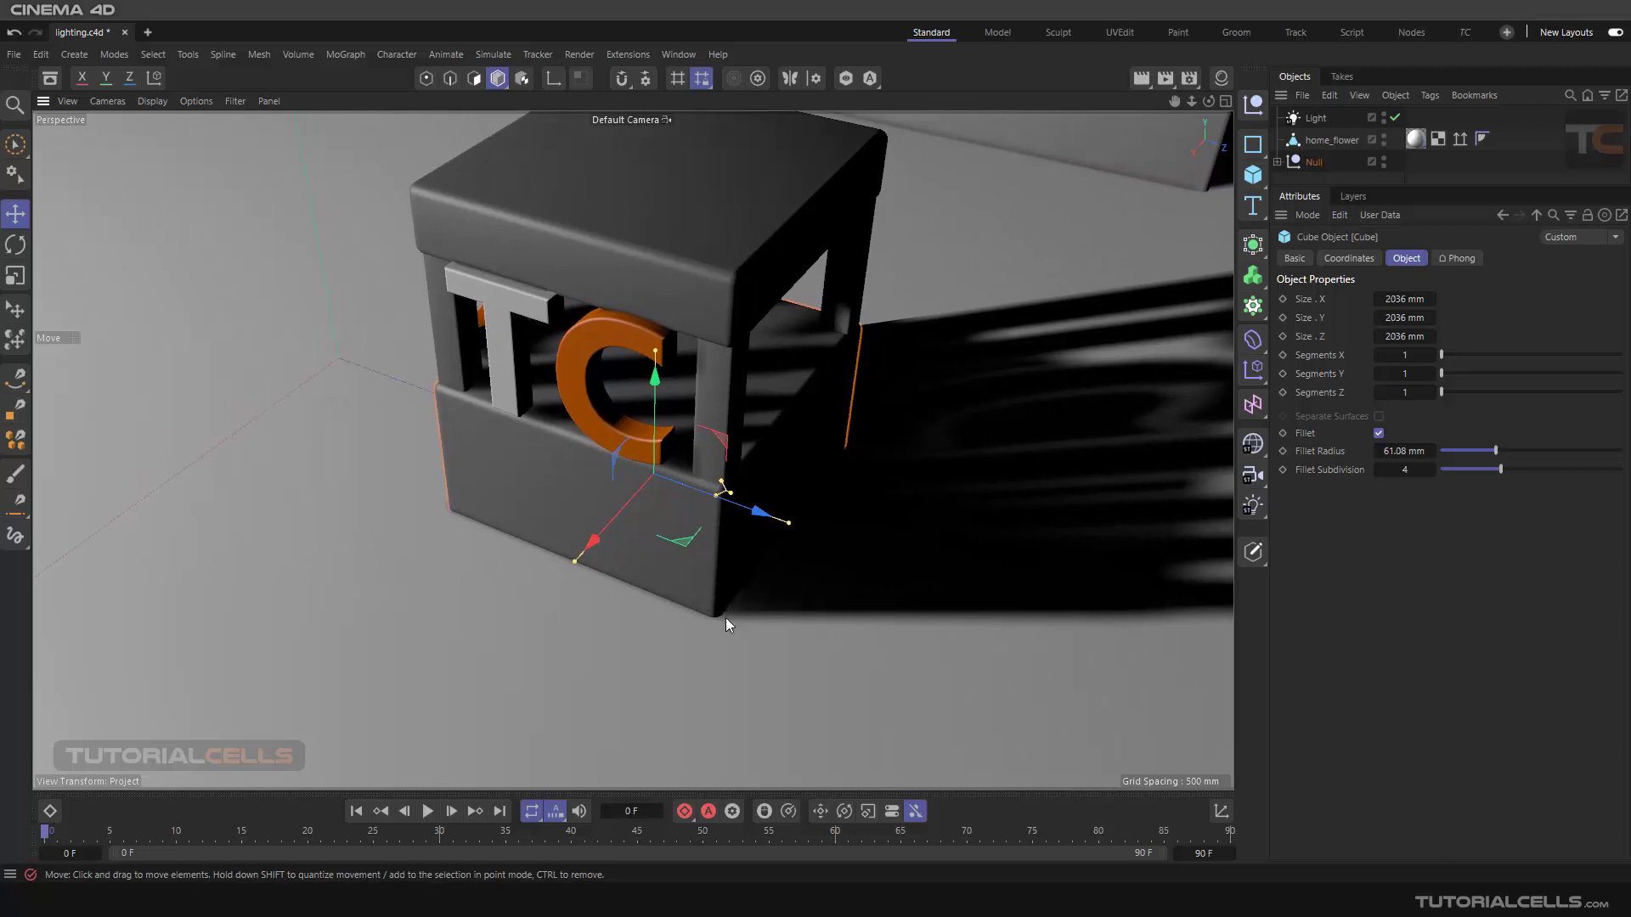
left_click(1142, 78)
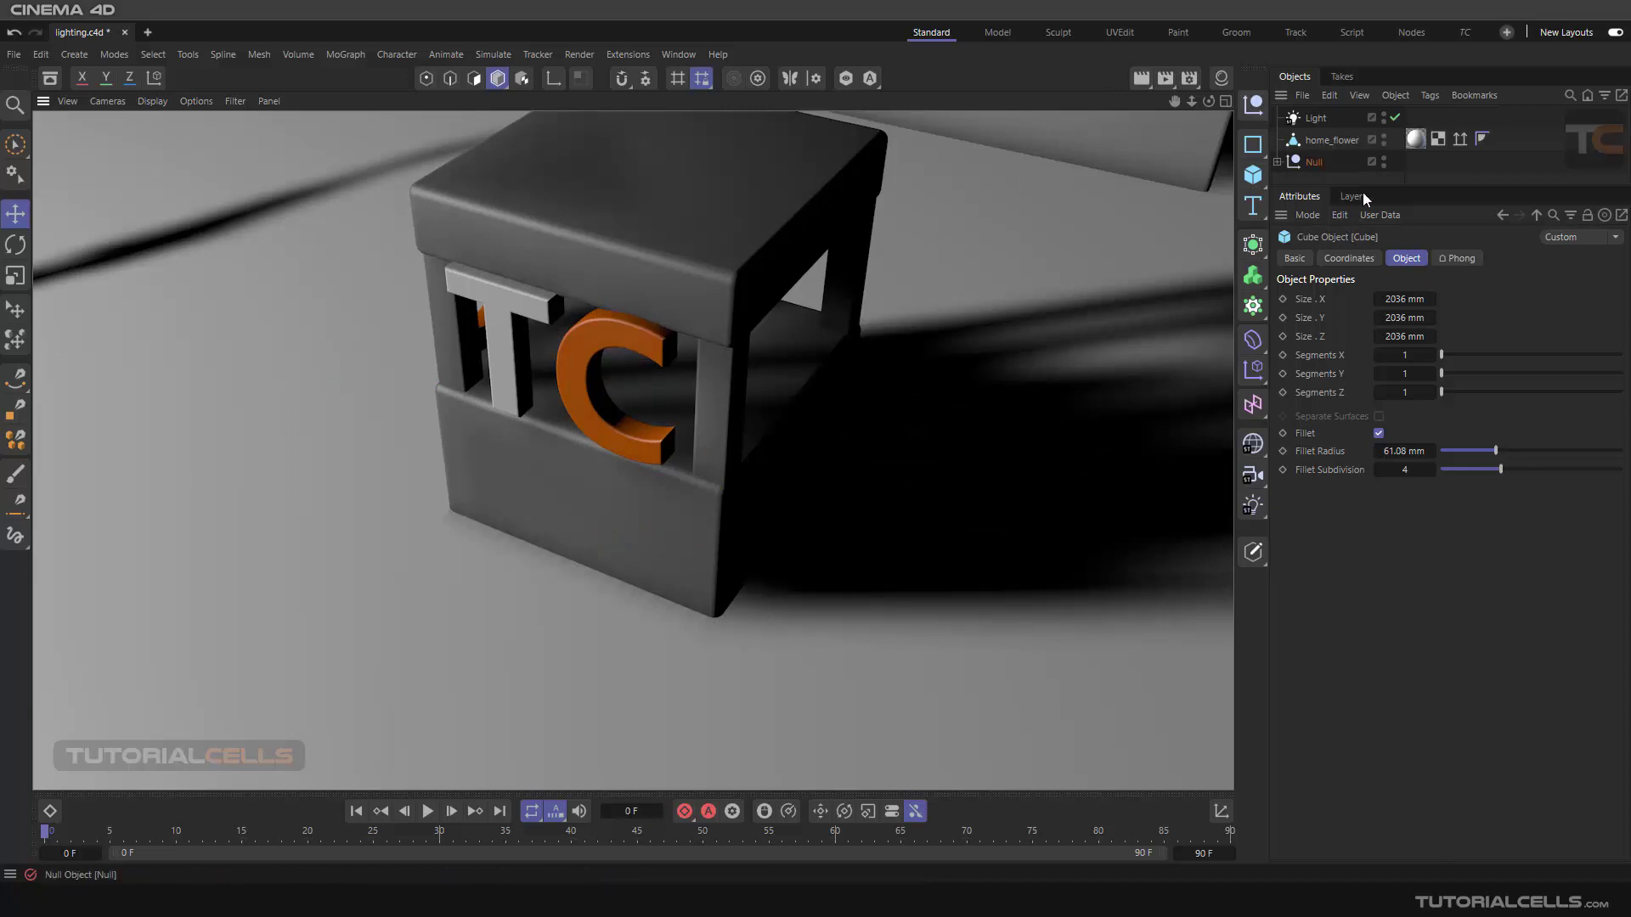
Set the light's shadow type to Raytraced (Hard) and render the TC box in the viewport.
left_click(1324, 122)
left_click(1398, 318)
left_click(1393, 376)
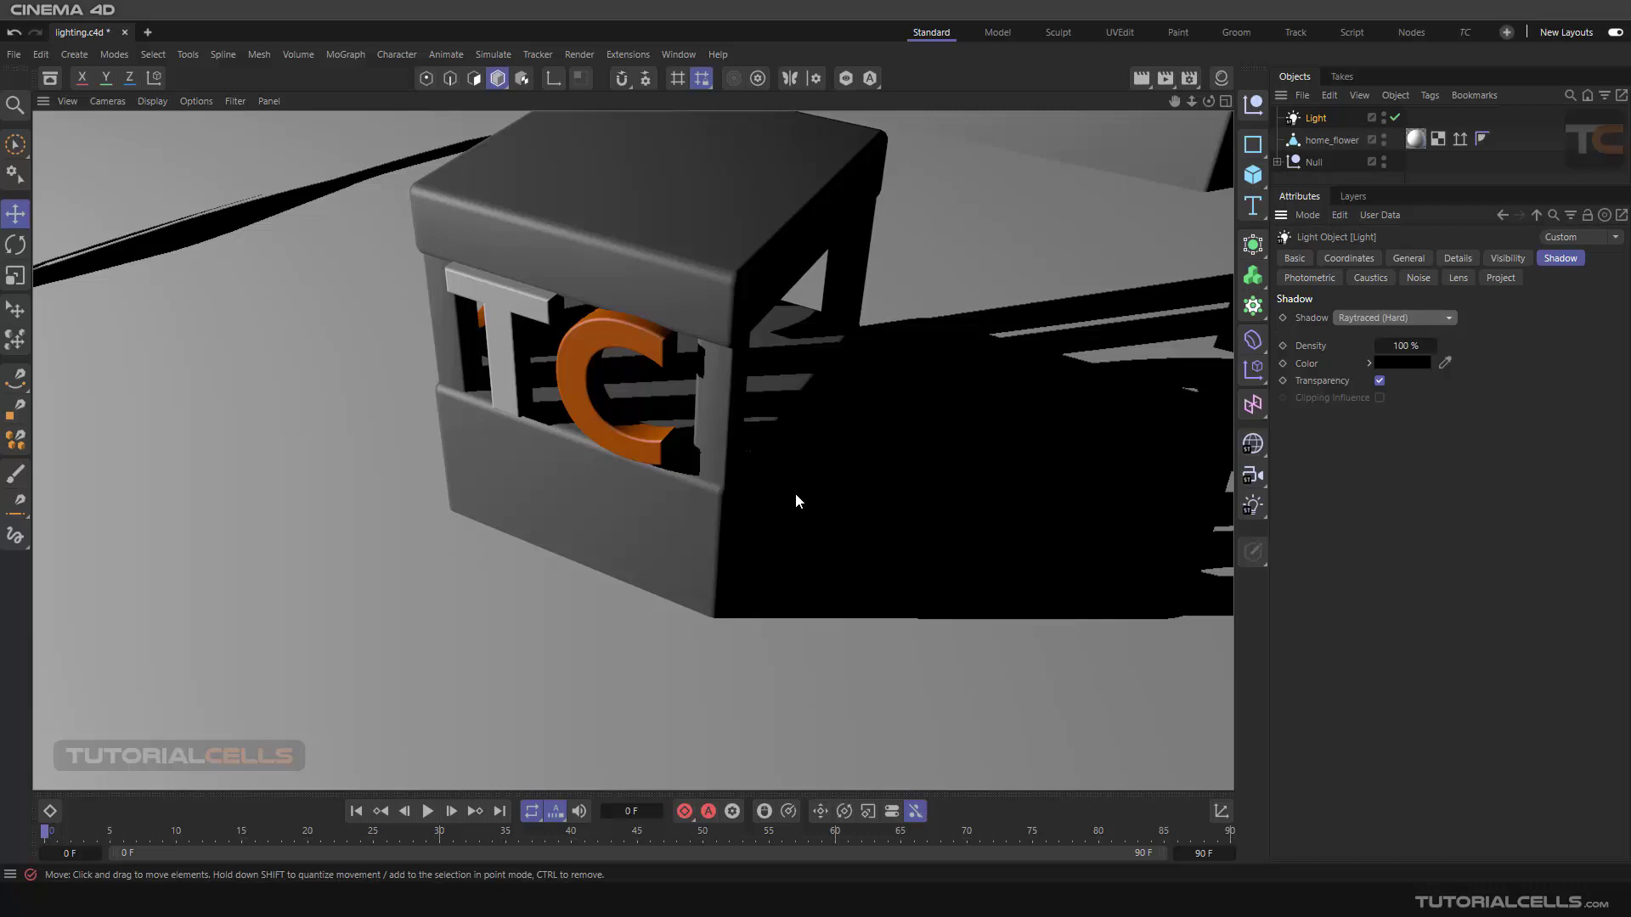
Set the light's shadow type back to Shadow Maps (Soft).
left_click(1322, 120)
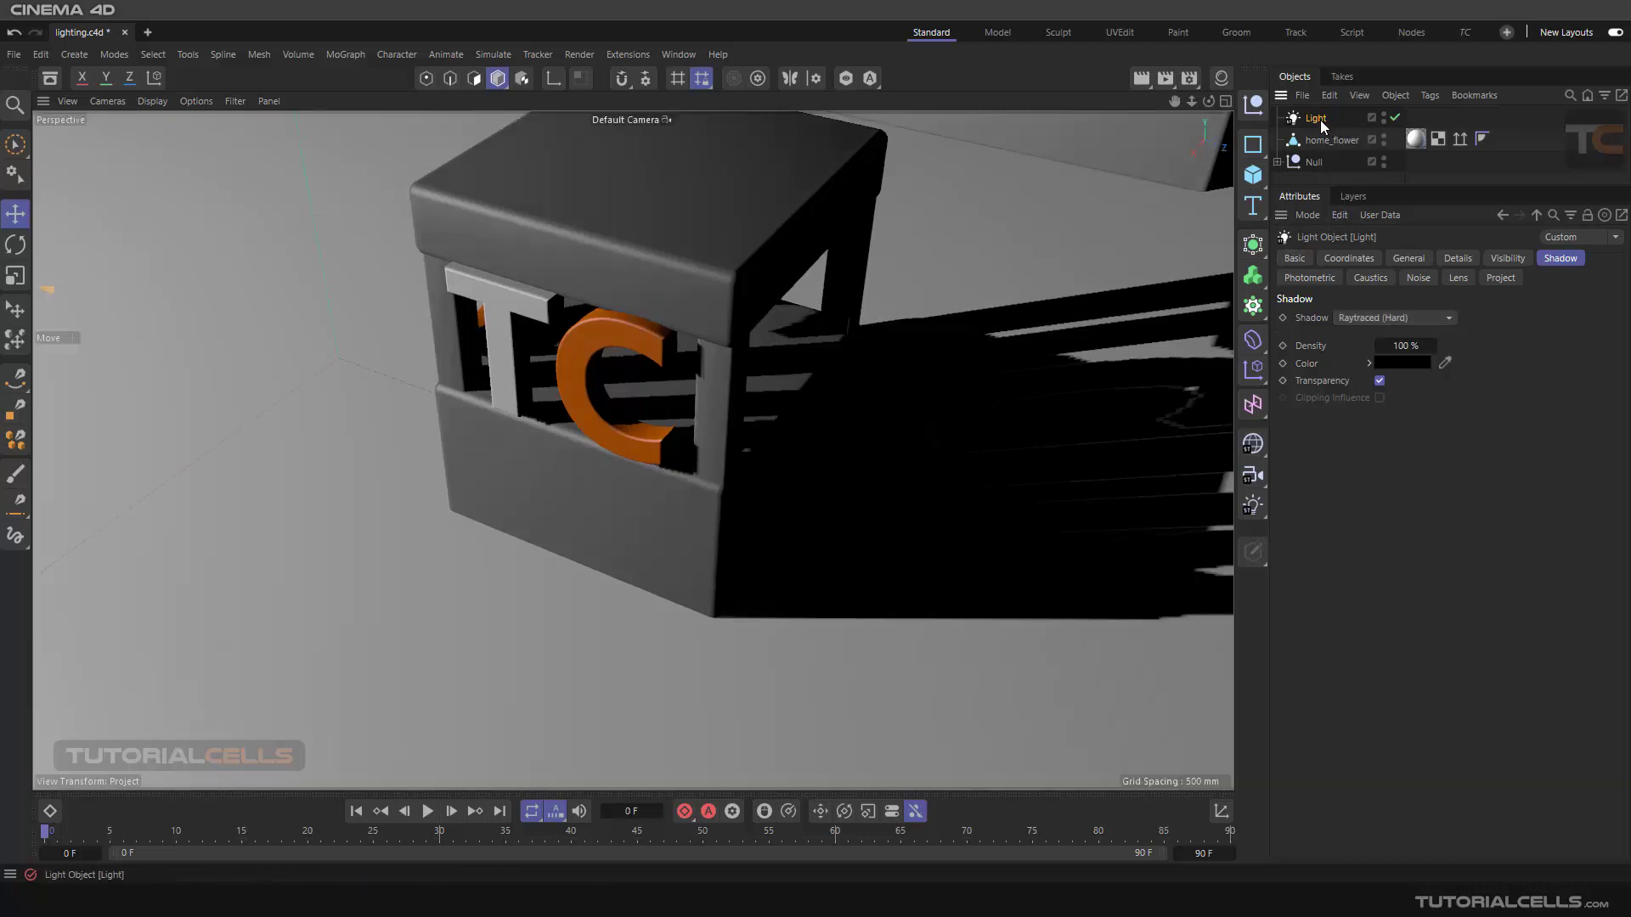
left_click(1356, 316)
left_click(1365, 355)
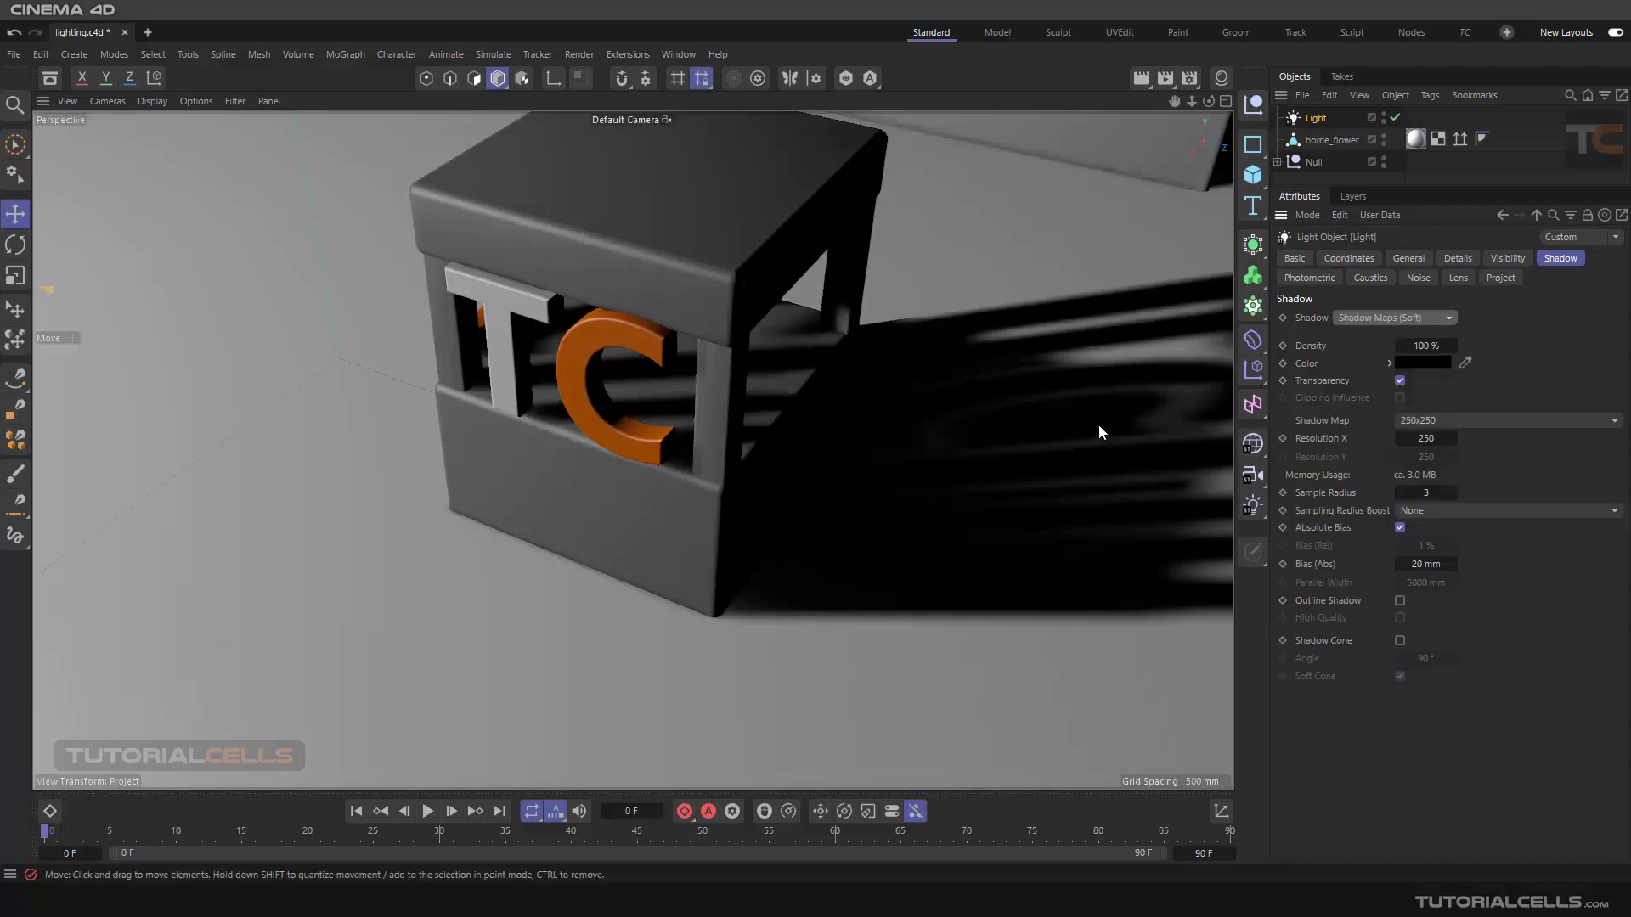
Frame the potted plant and its leaf shadow from a new angle and render the view to the Picture Viewer.
scroll(827, 535, "down", 5)
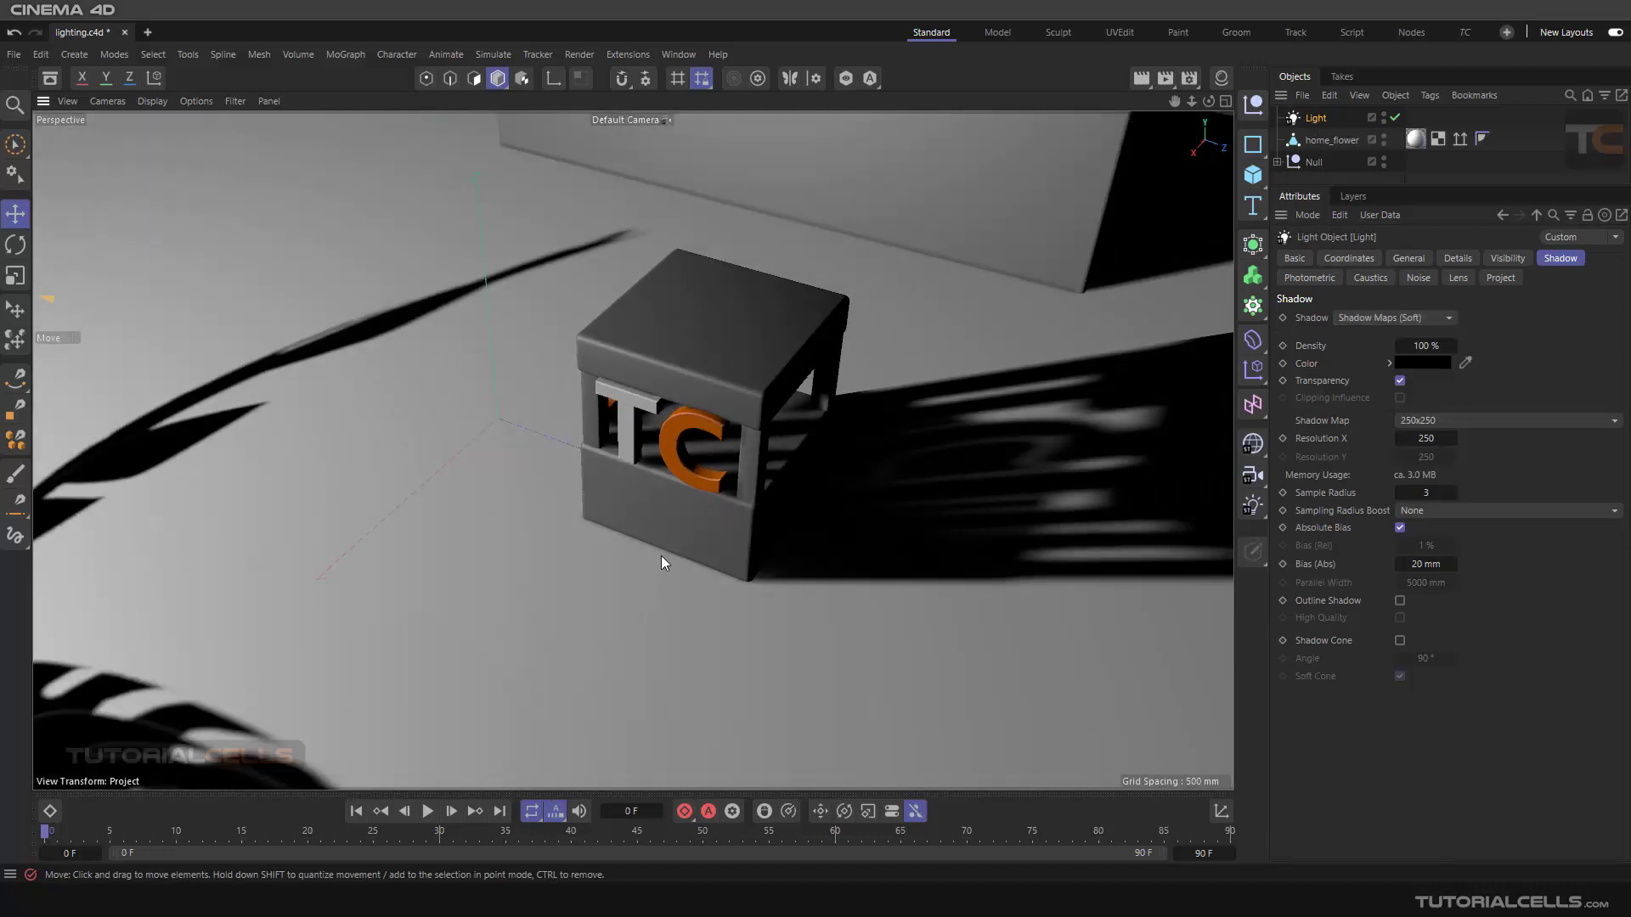
middle_click_drag(660, 557, 771, 442, "alt")
left_click_drag(773, 443, 1006, 486, "alt")
left_click(1322, 349)
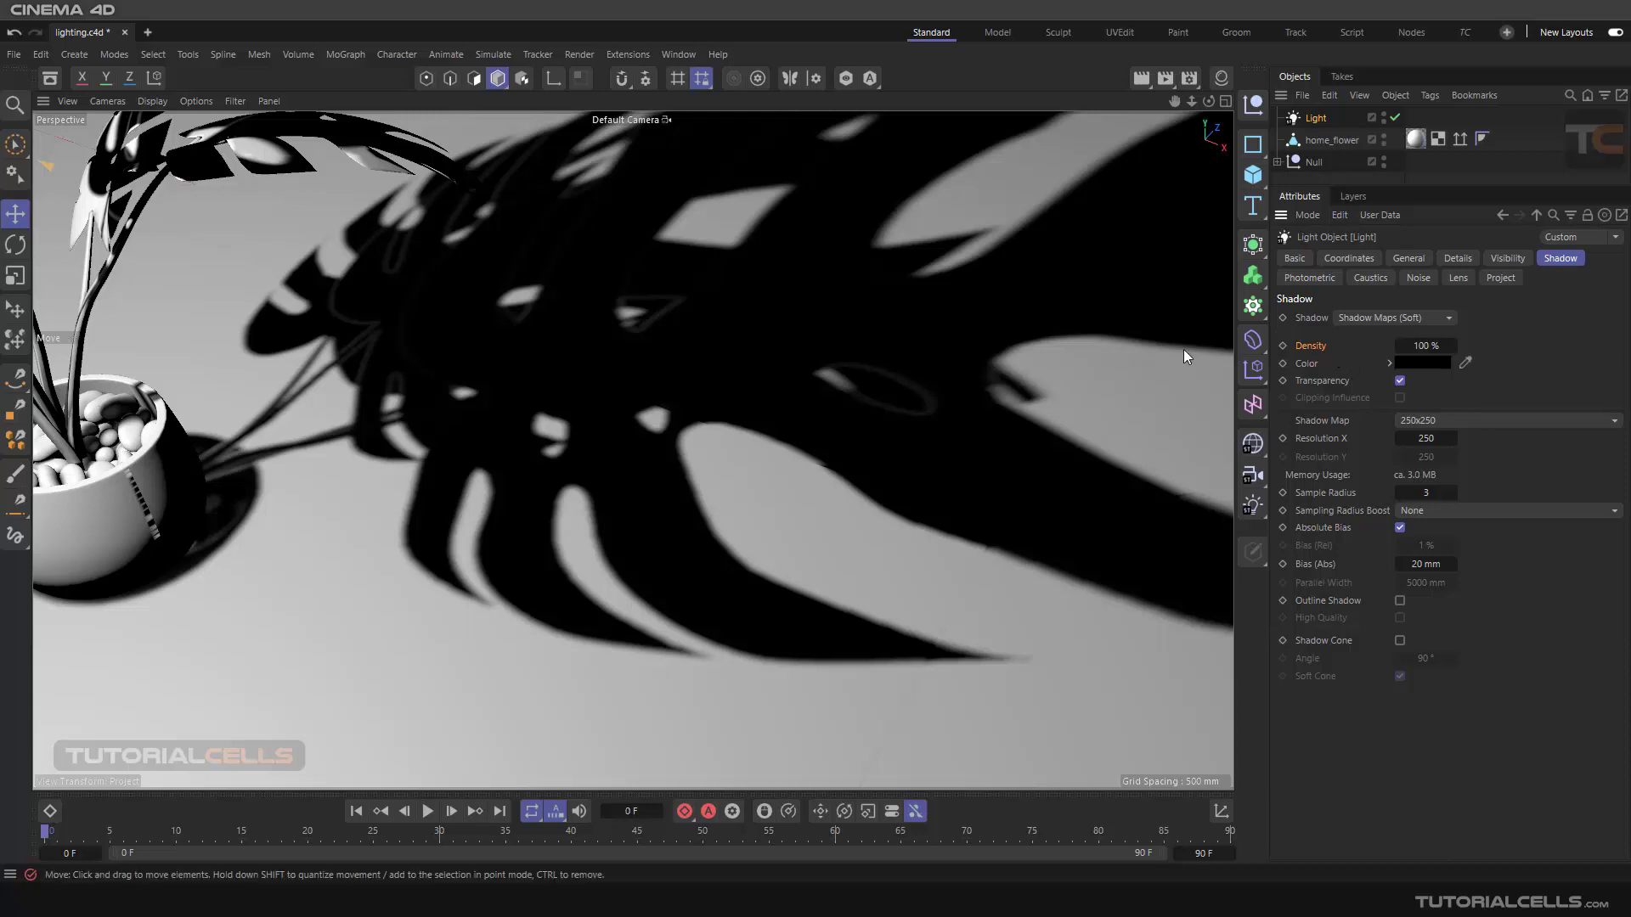
left_click(1167, 78)
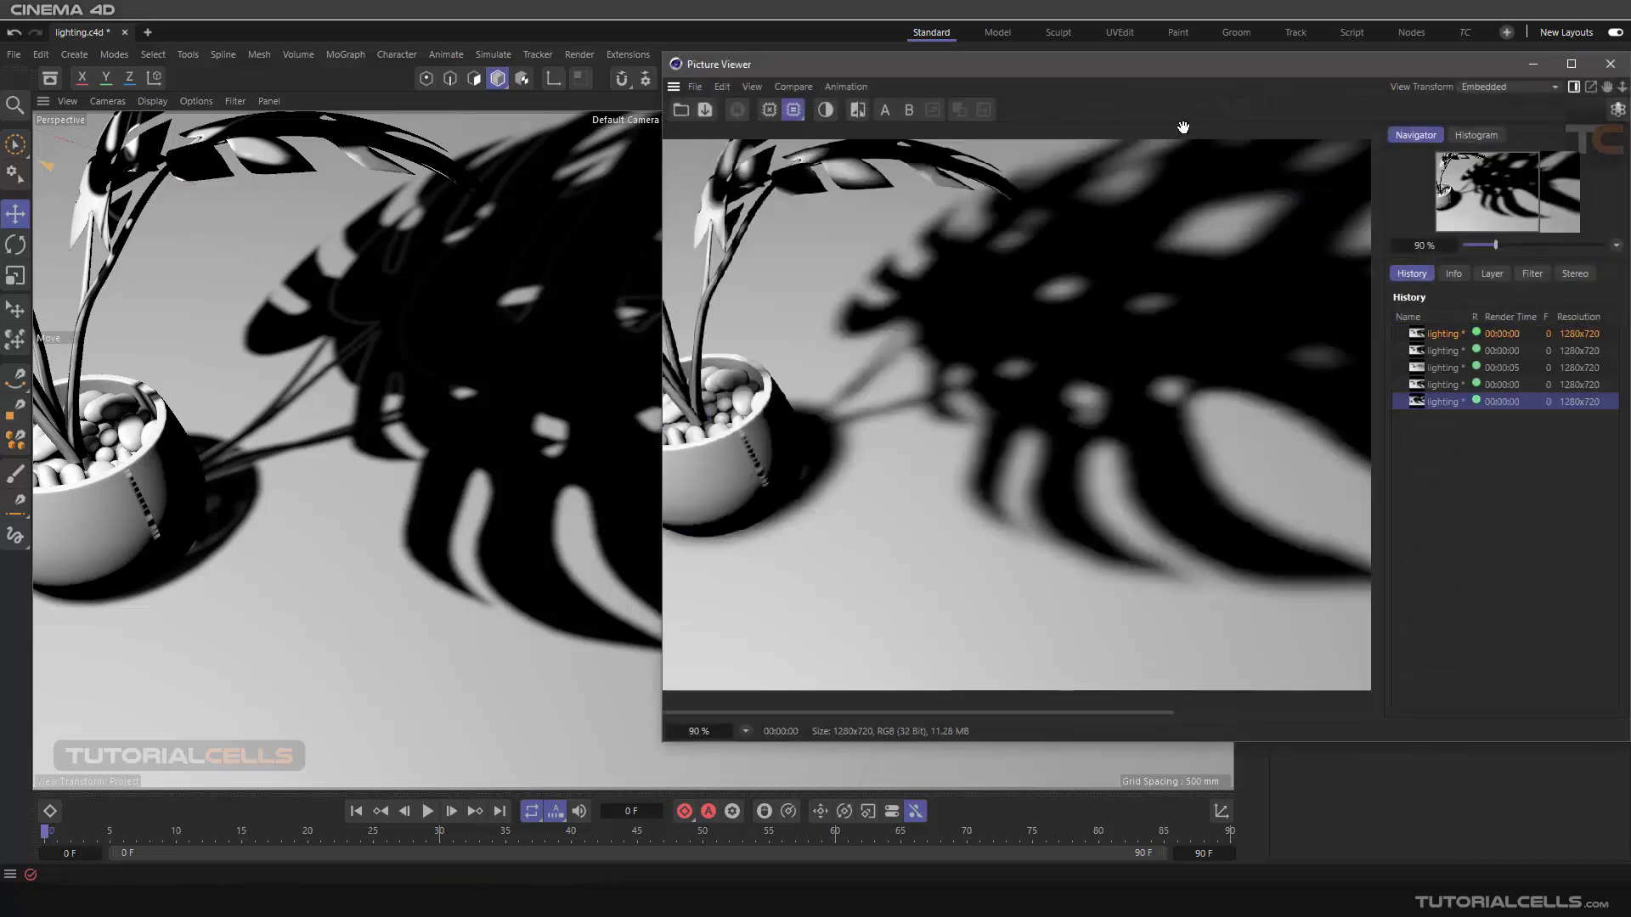
Move the Picture Viewer window aside and delete all unsaved renders from its history.
left_click_drag(1180, 64, 977, 69)
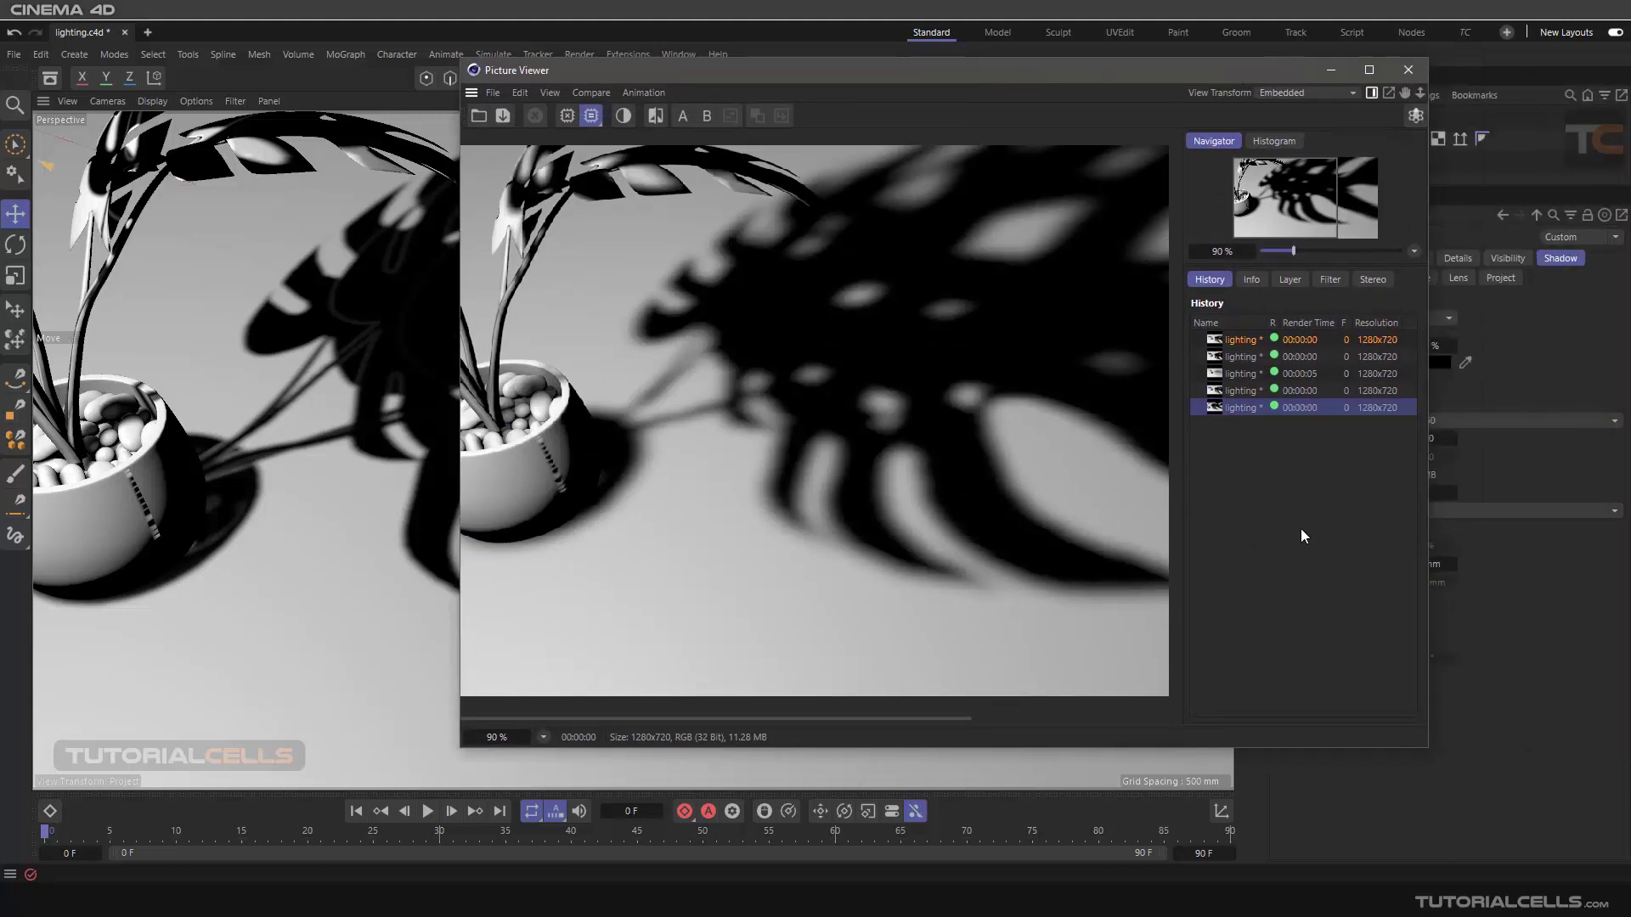
left_click_drag(1279, 496, 1216, 329)
key("Delete")
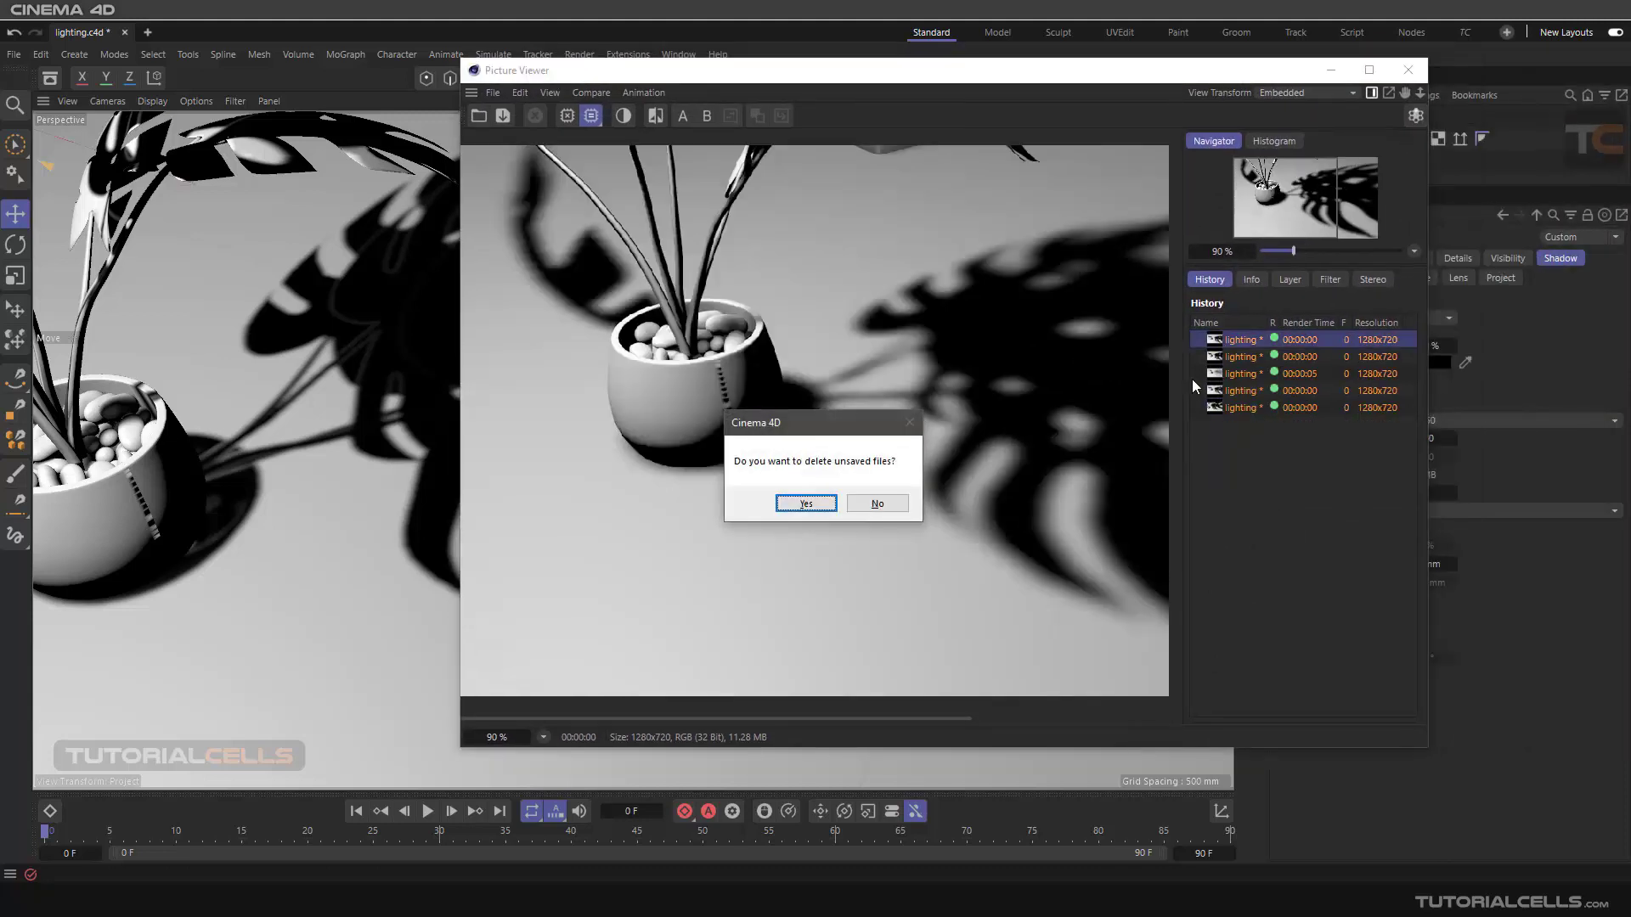
left_click(803, 501)
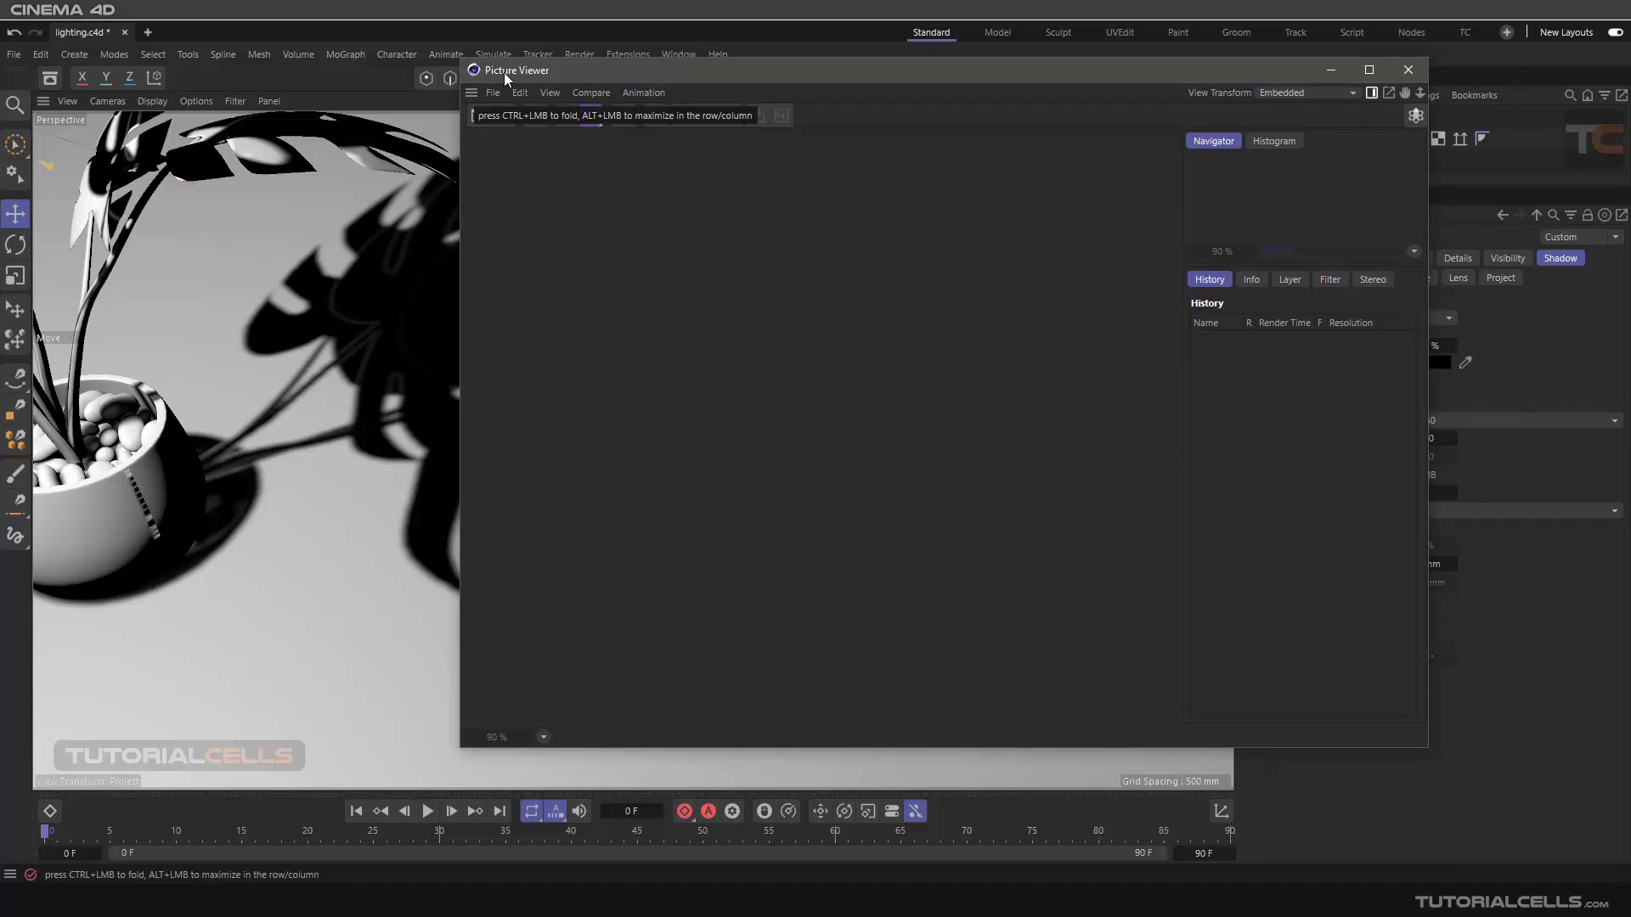
Close the empty Picture Viewer, render the plant's leaf shadow to it again and close the finished render.
left_click_drag(559, 73, 532, 76)
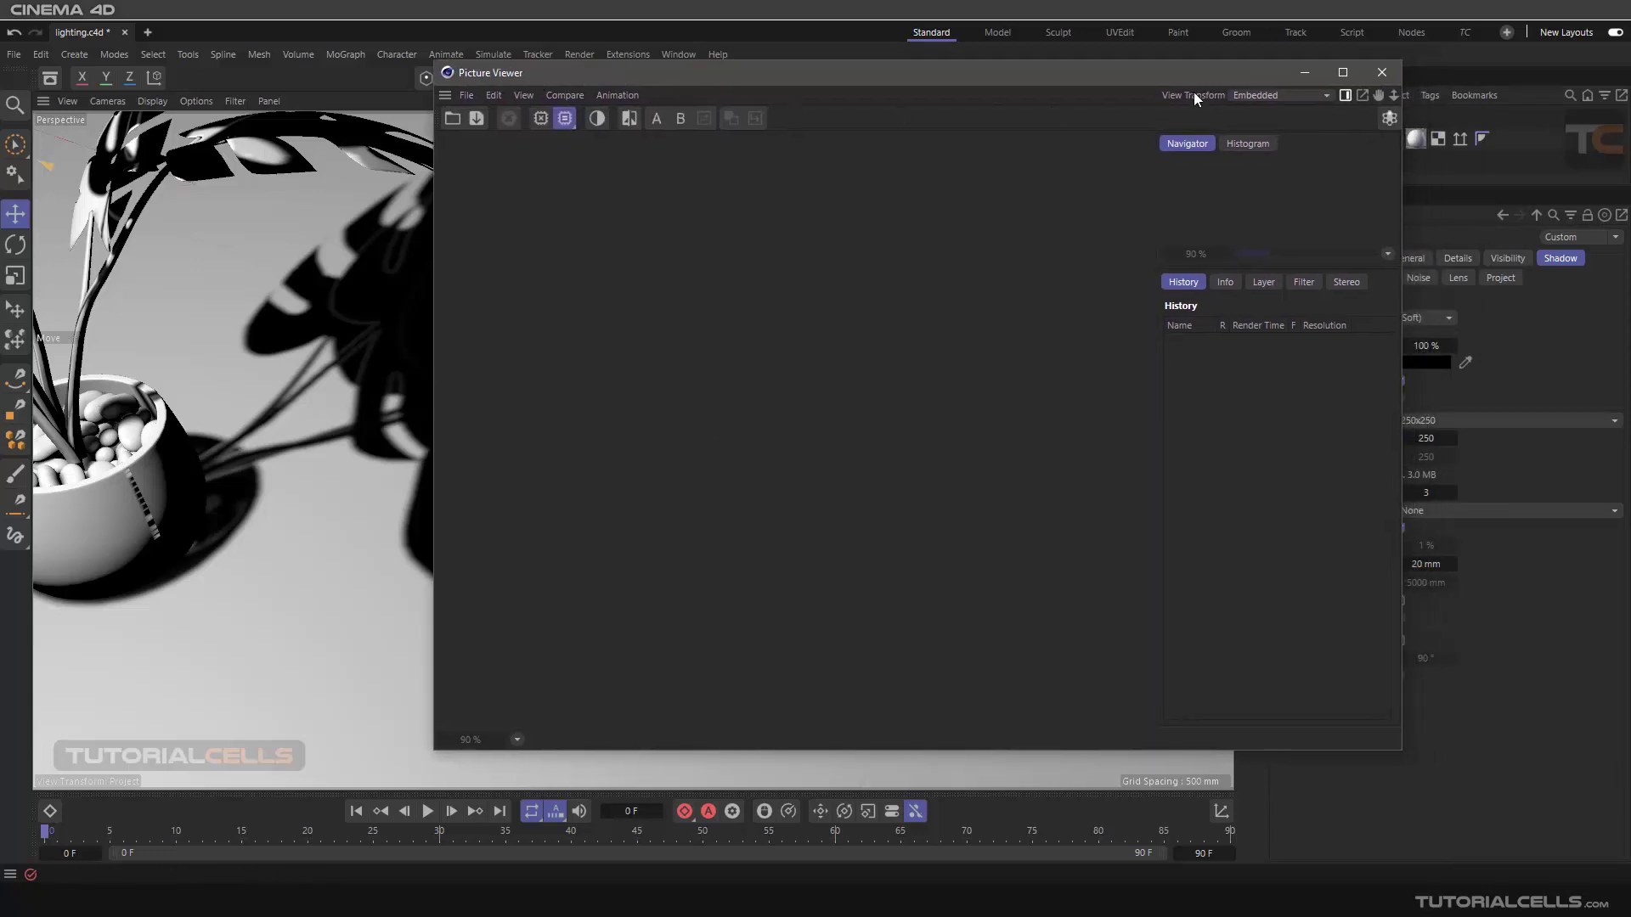
left_click(1380, 73)
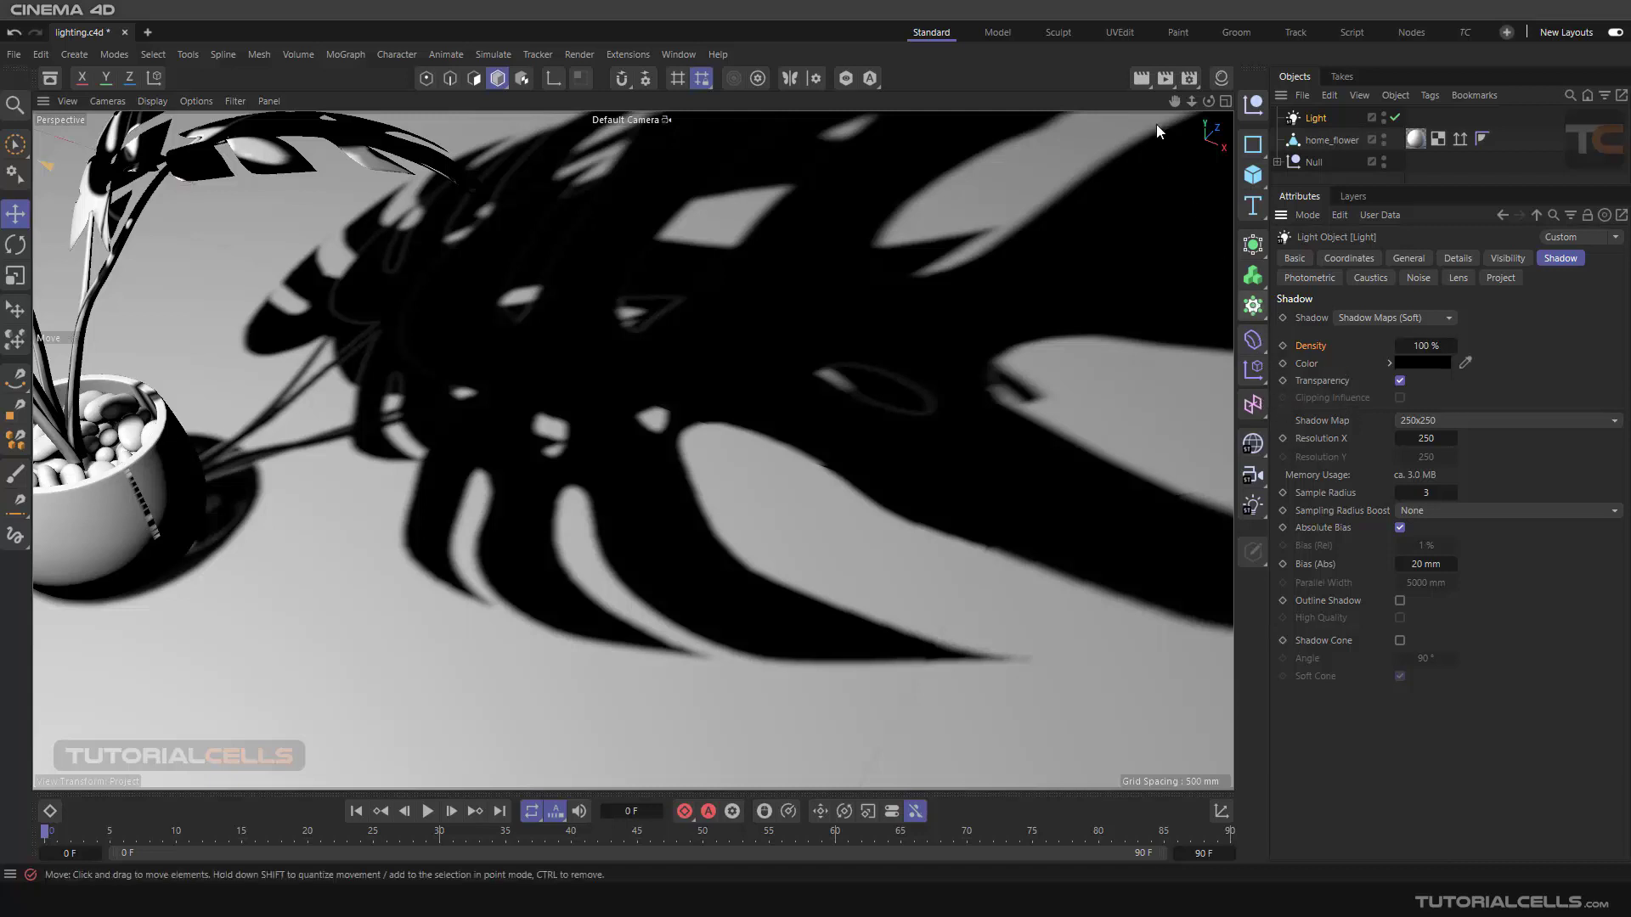
left_click(1166, 79)
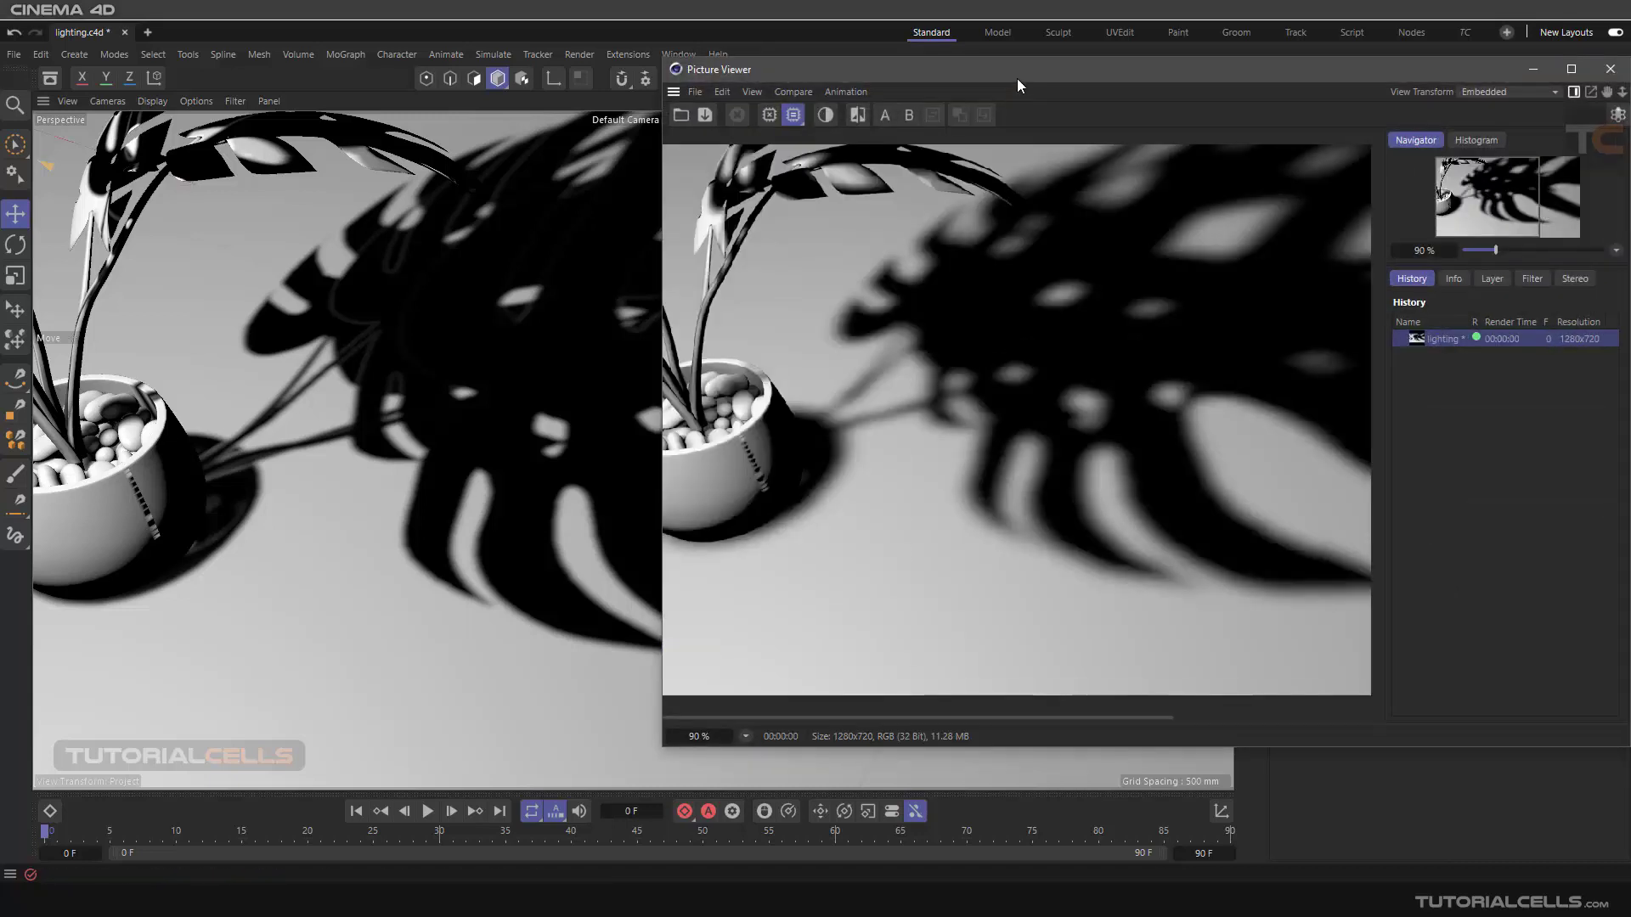
left_click_drag(1017, 78, 767, 113)
left_click(1363, 107)
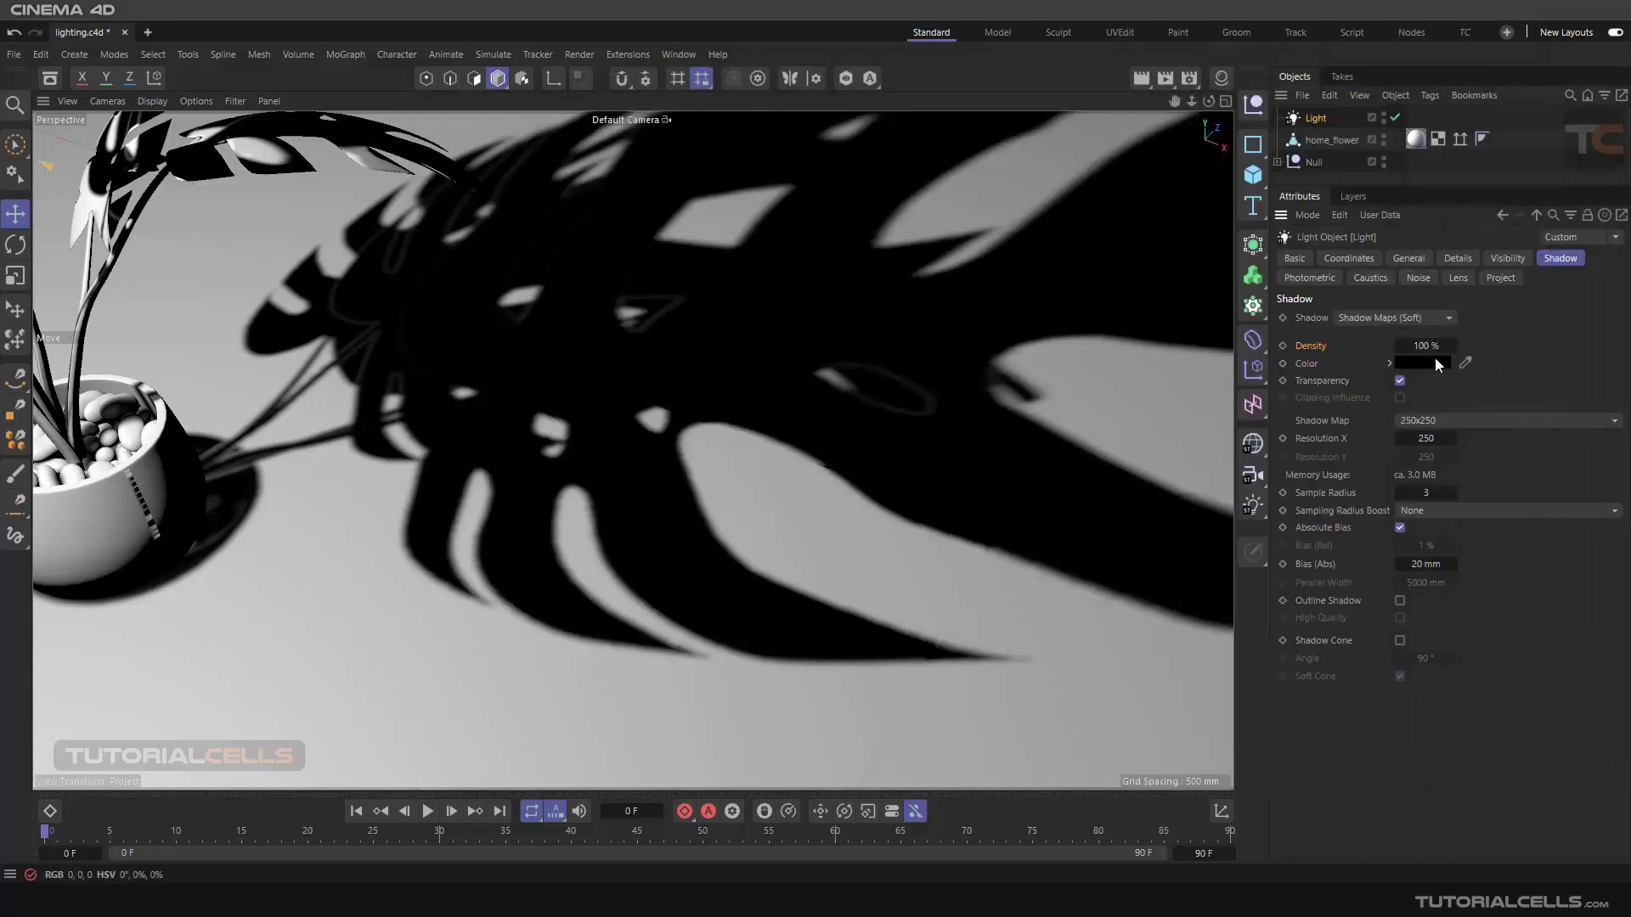
Set the light's shadow density to 40% and render the view to the Picture Viewer.
left_click(1434, 346)
type("40")
key("Return")
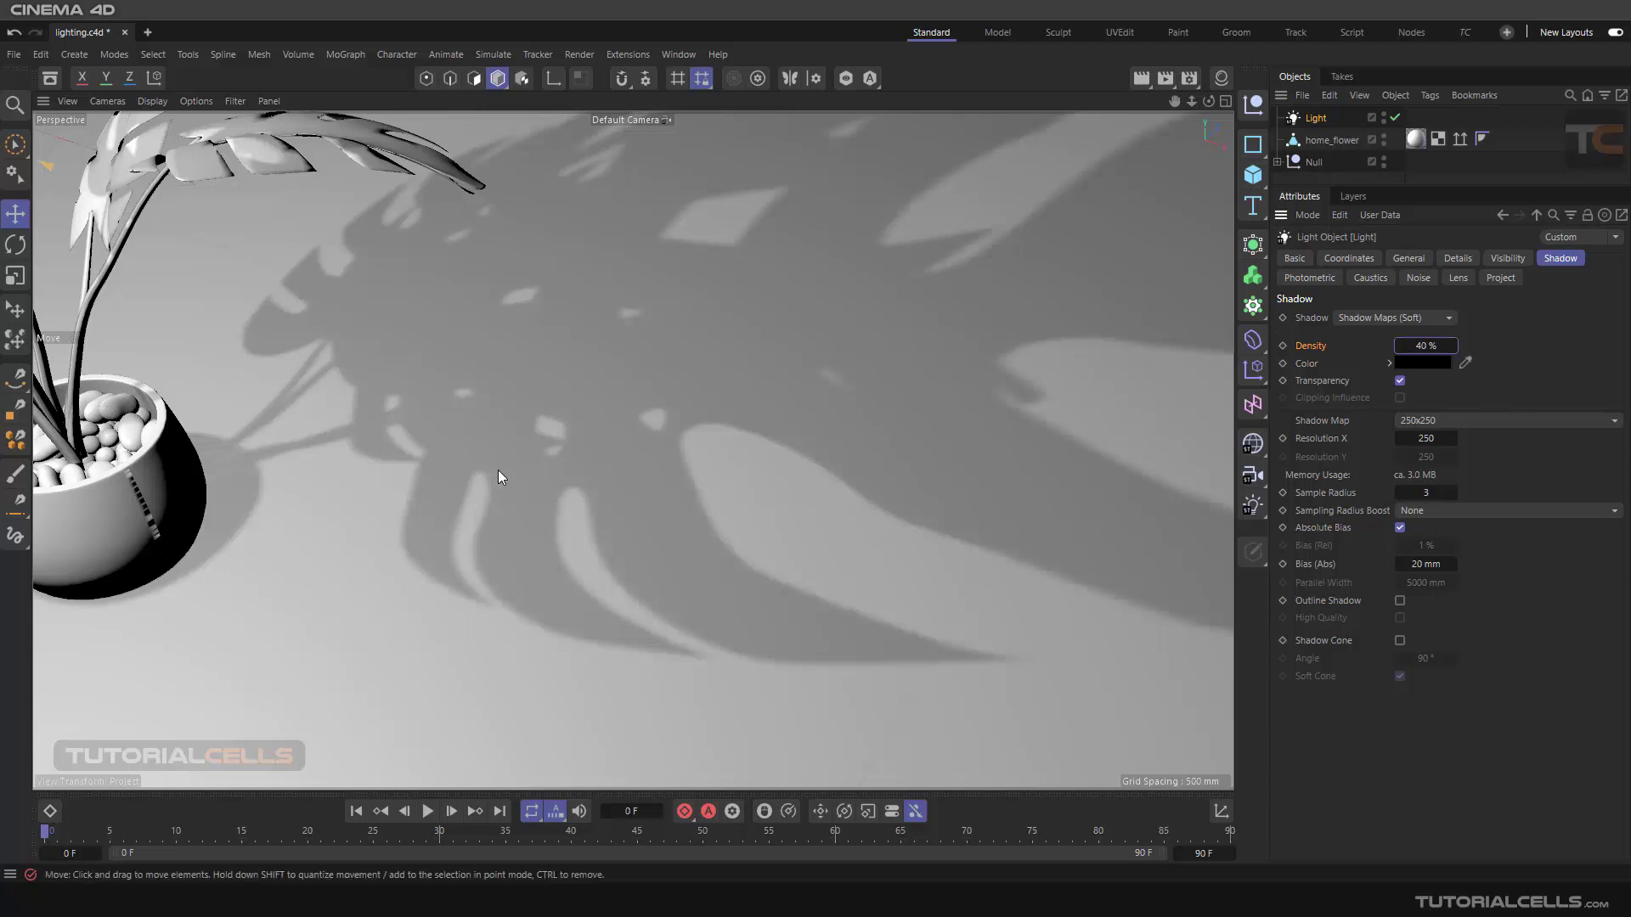
left_click(1169, 79)
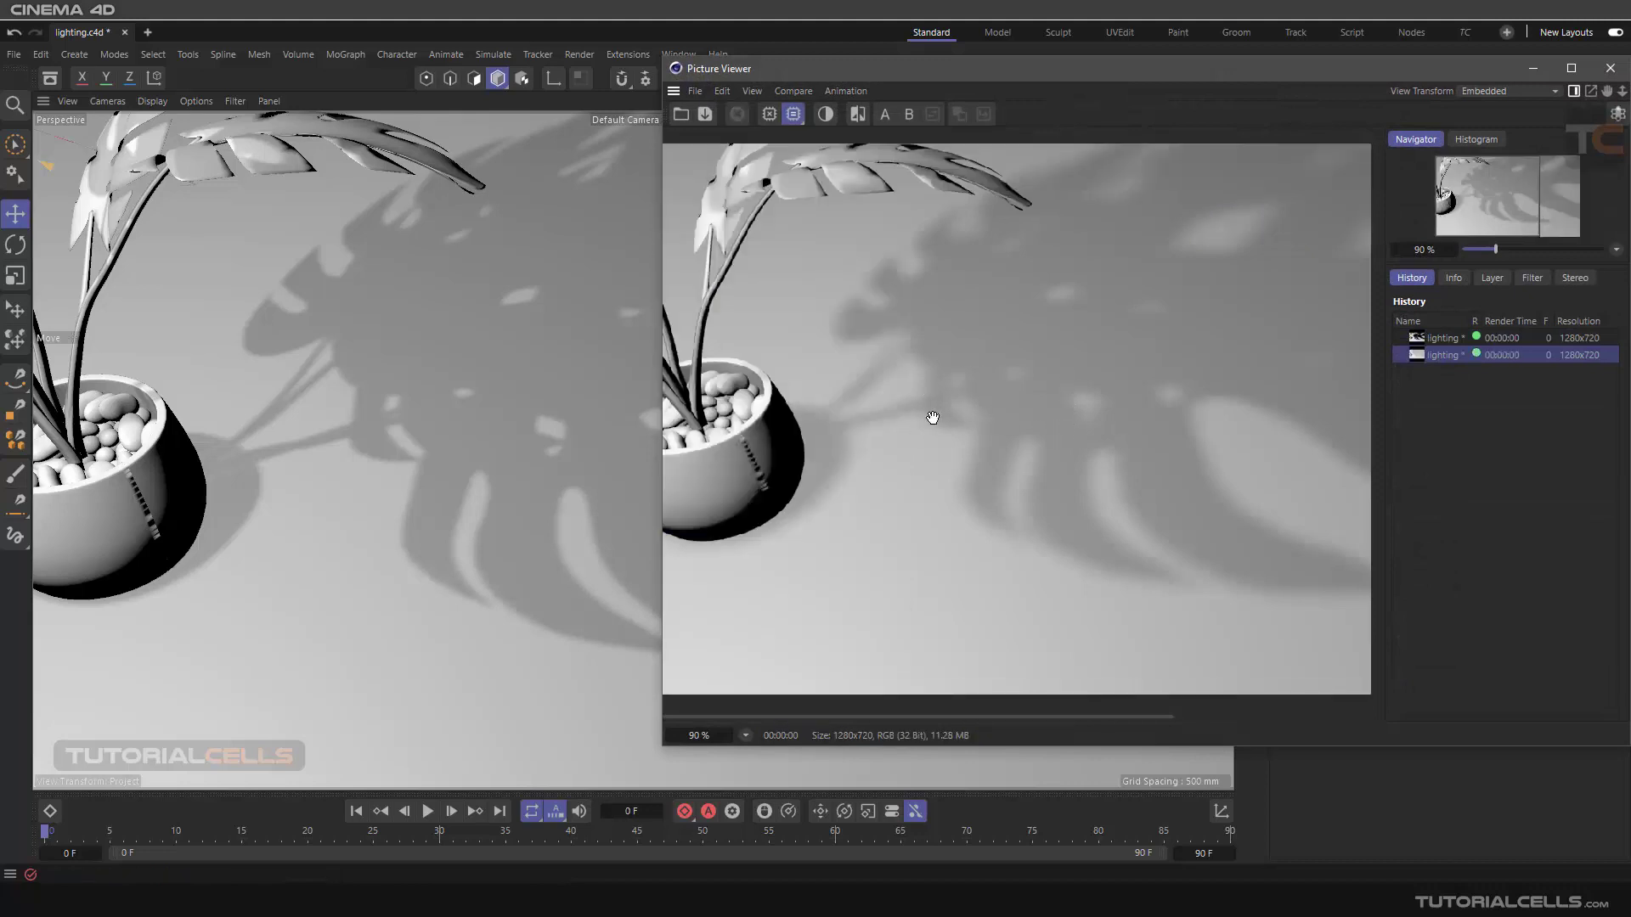
left_click(1610, 72)
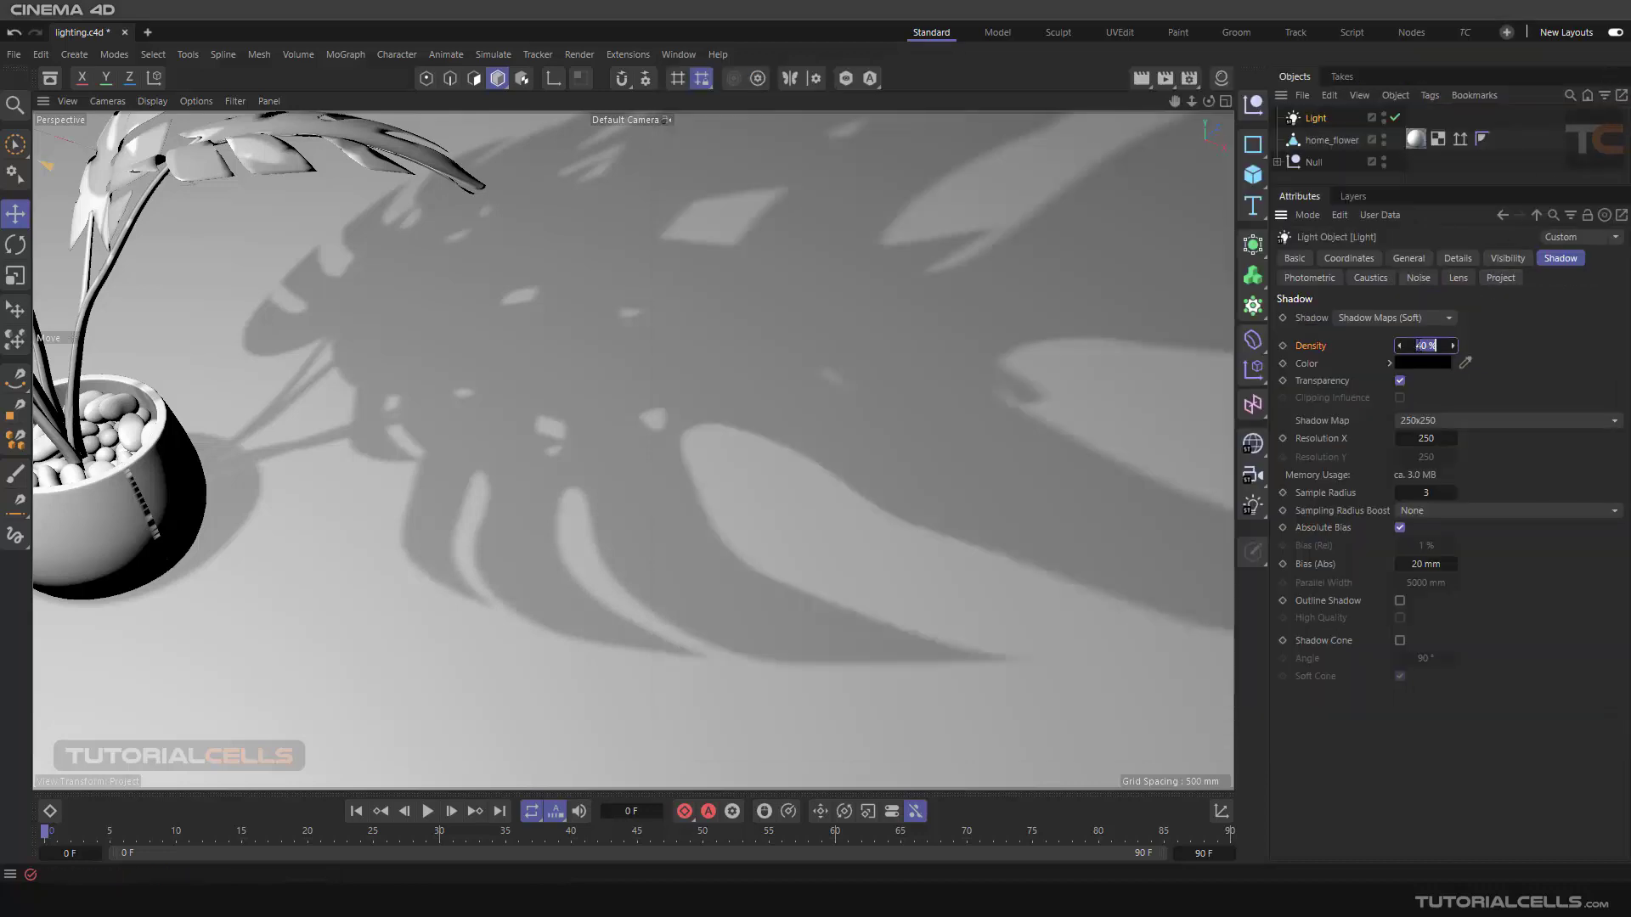
Set the light's shadow density back to 100%.
type("100")
key("Return")
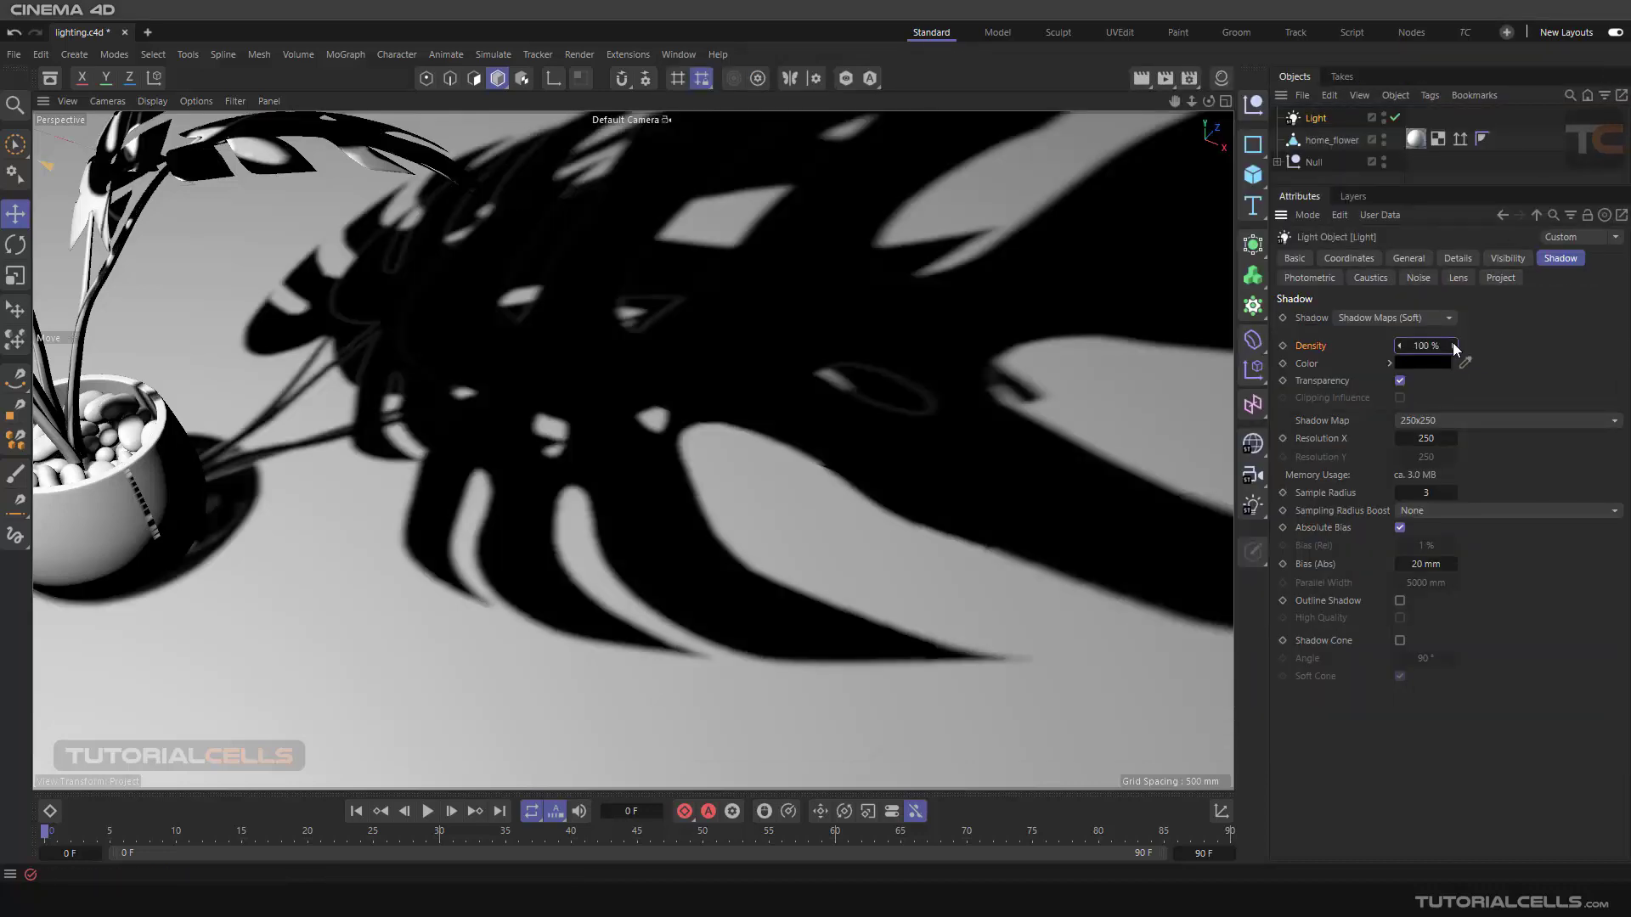
right_click(1316, 348)
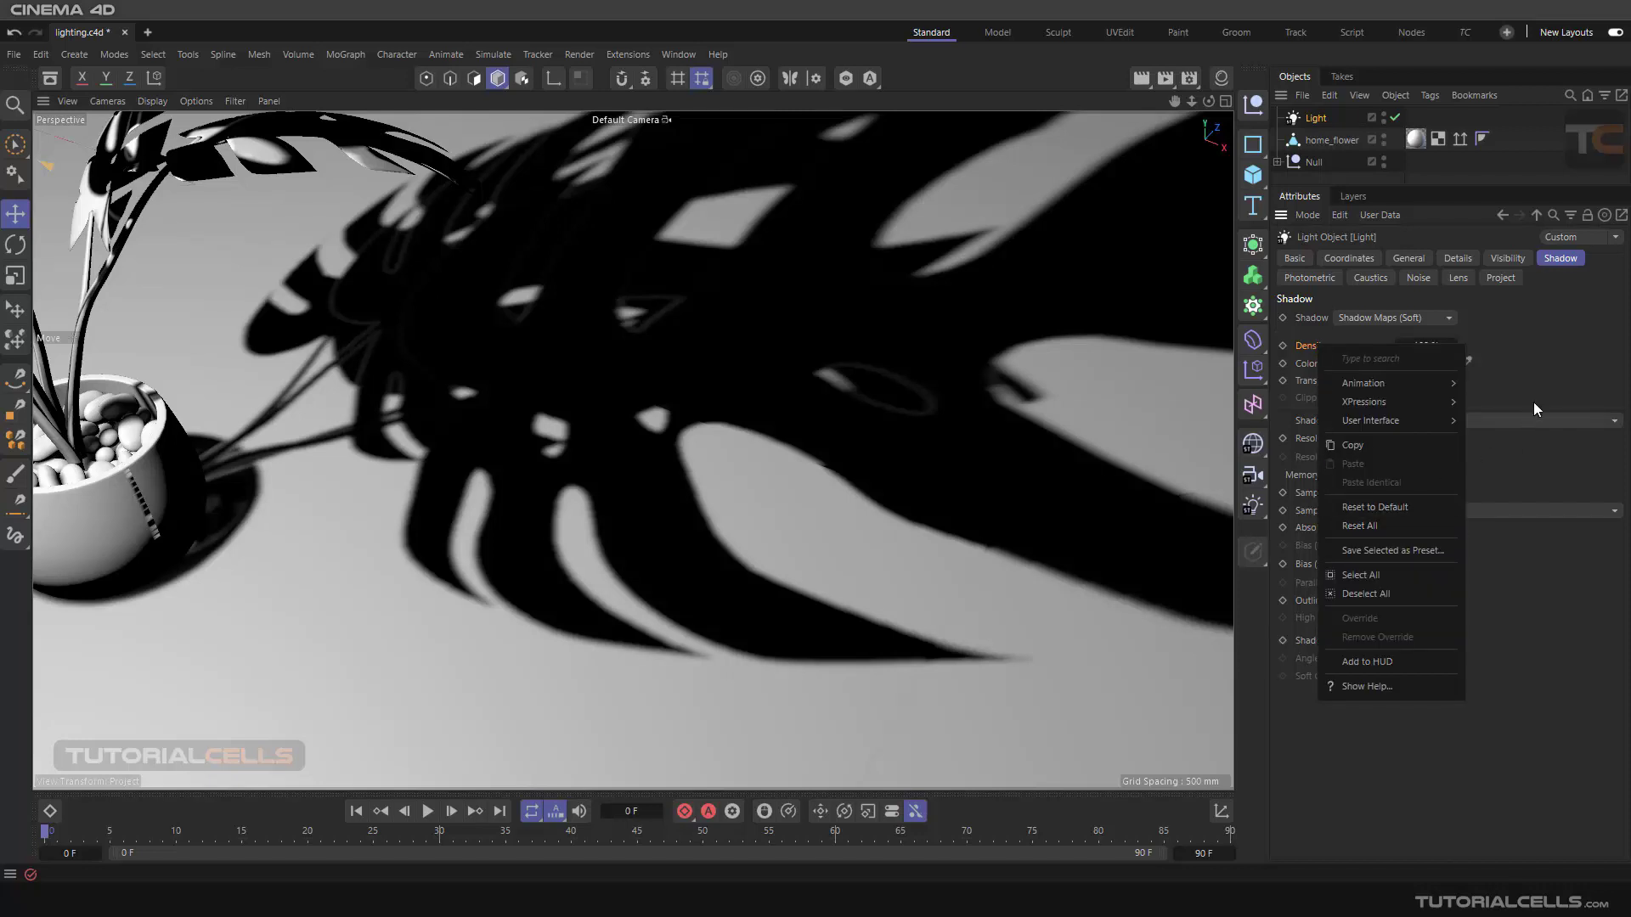
left_click(1532, 380)
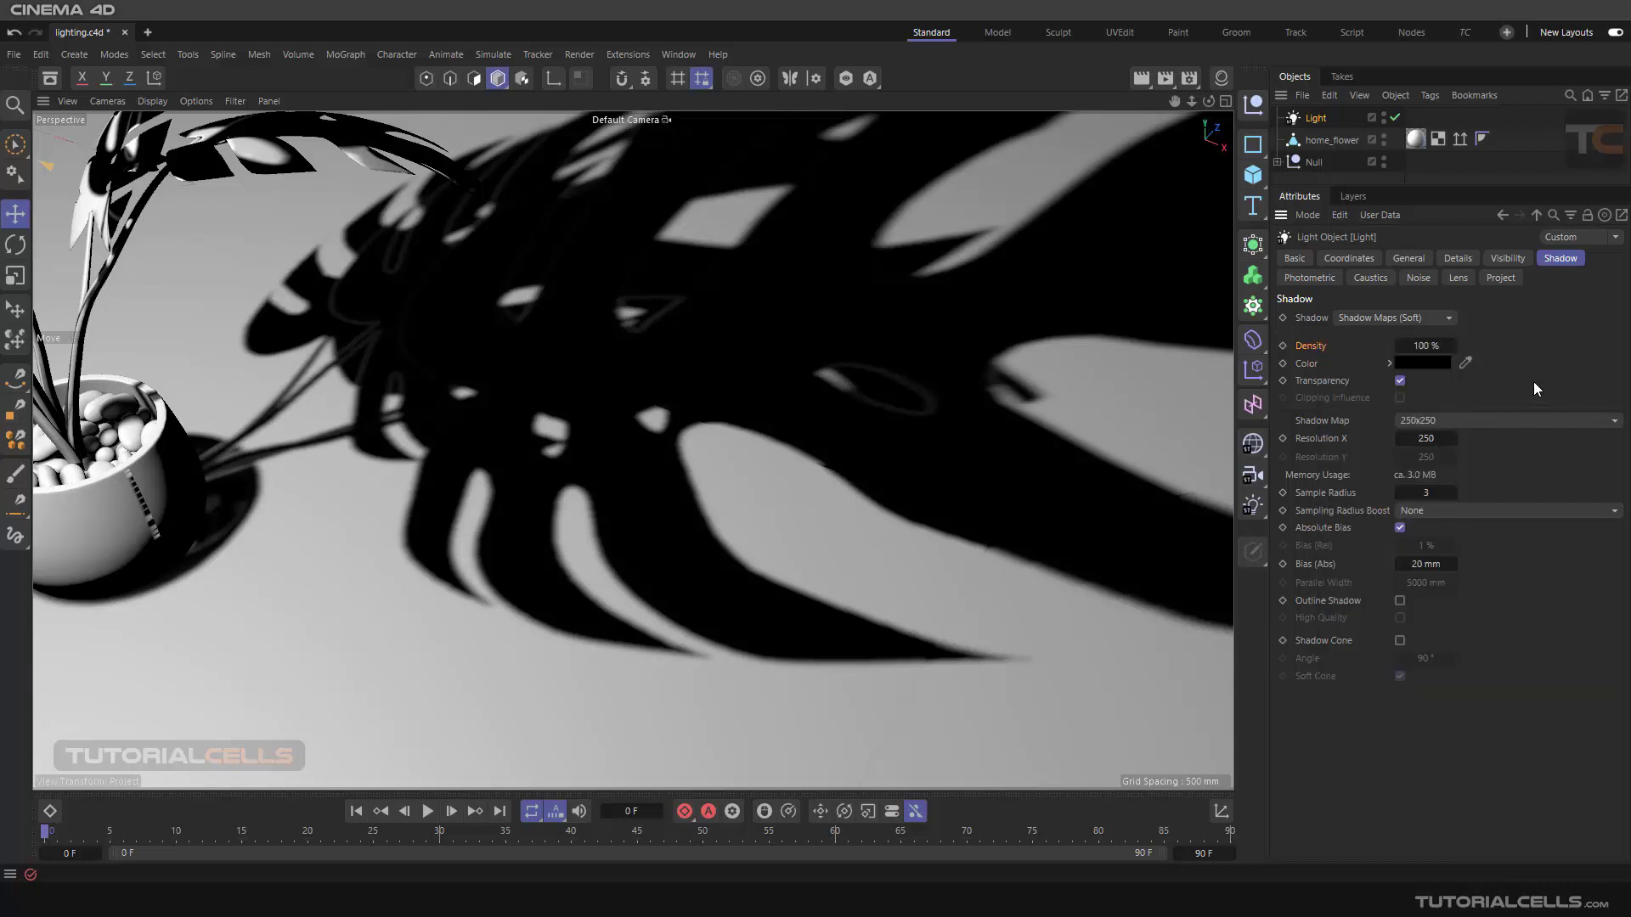
Try out the light's shadow colour controls, keeping black, and fold the colour sliders away again.
left_click(1427, 363)
mouse_move(1344, 510)
left_mouse_down()
mouse_move(1347, 496)
mouse_move(1329, 514)
mouse_move(1332, 500)
mouse_move(1257, 567)
left_mouse_up()
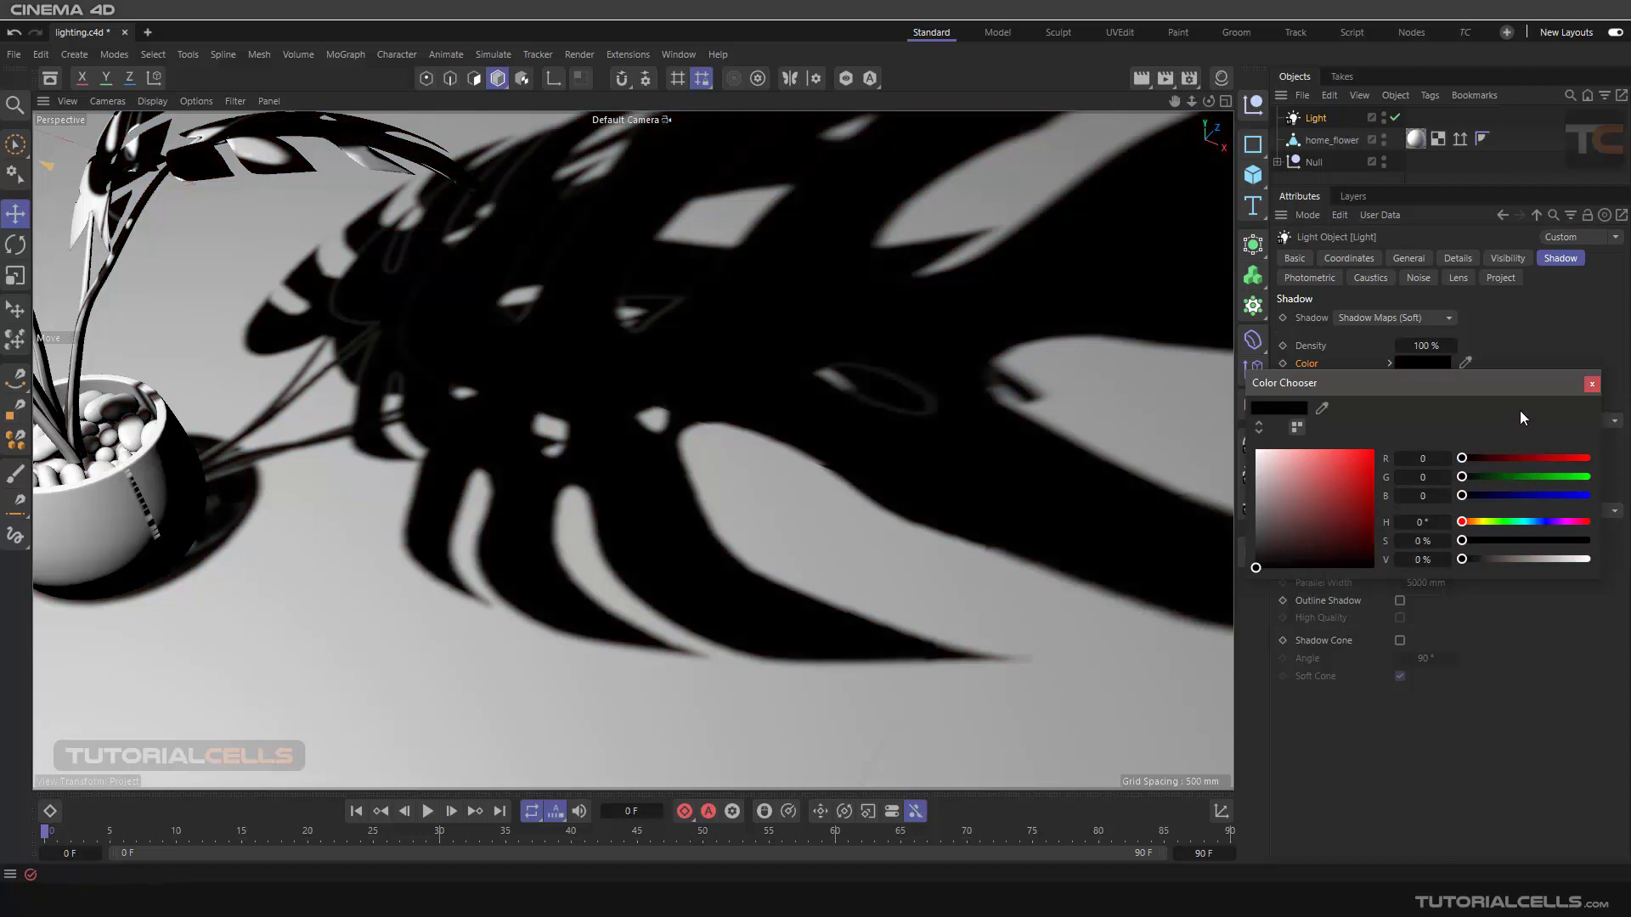
left_click(1591, 385)
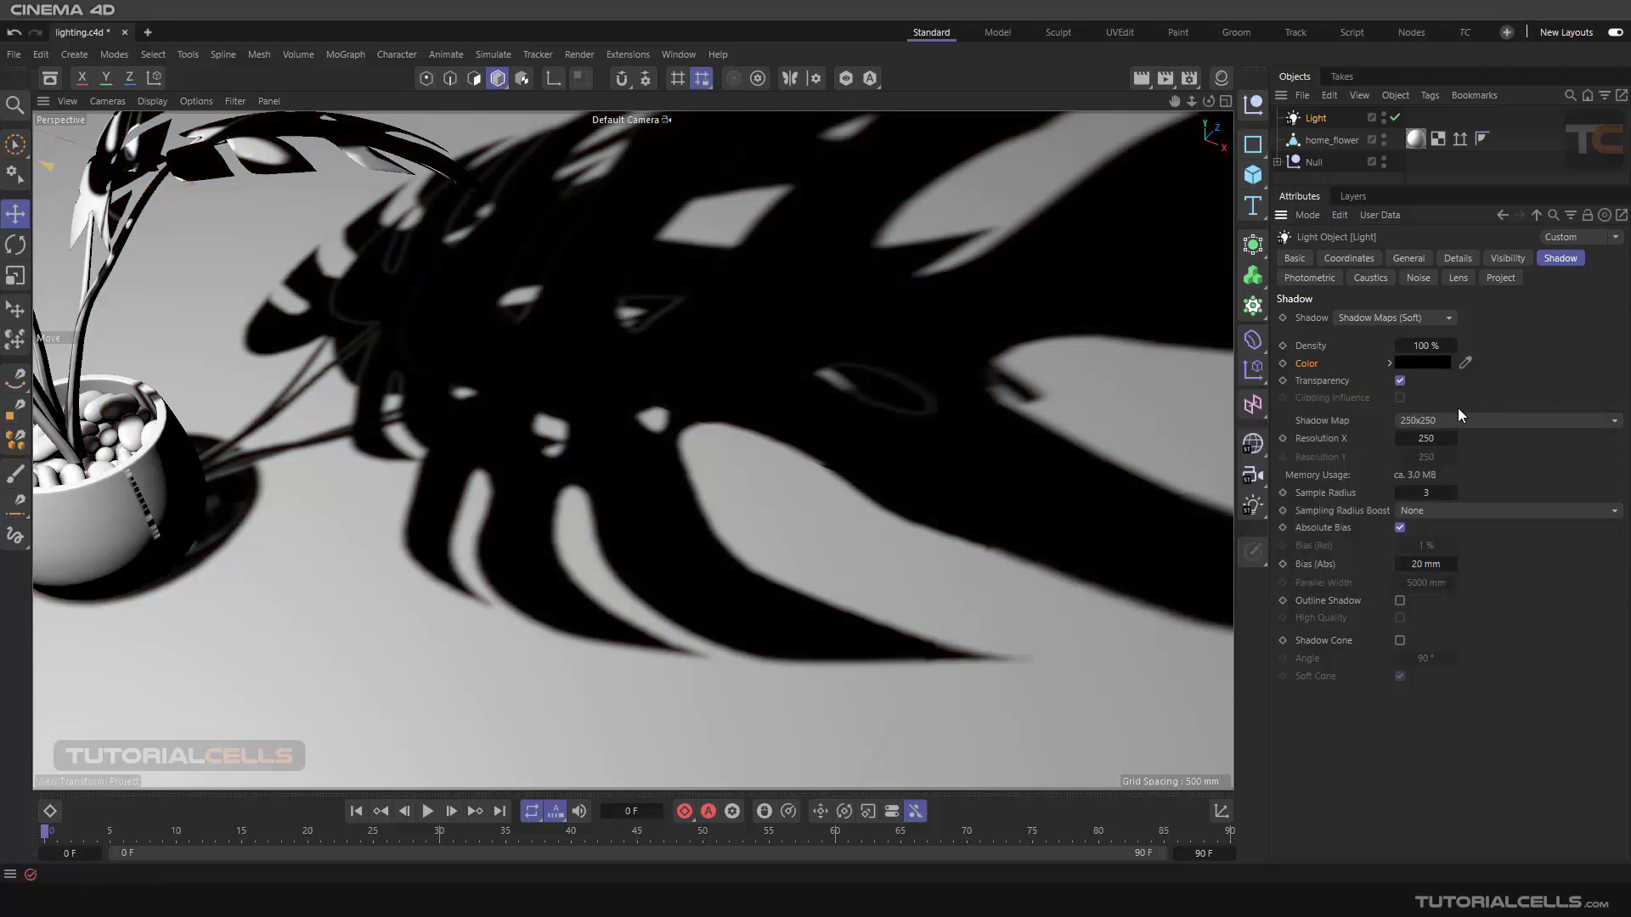
left_click(1390, 365)
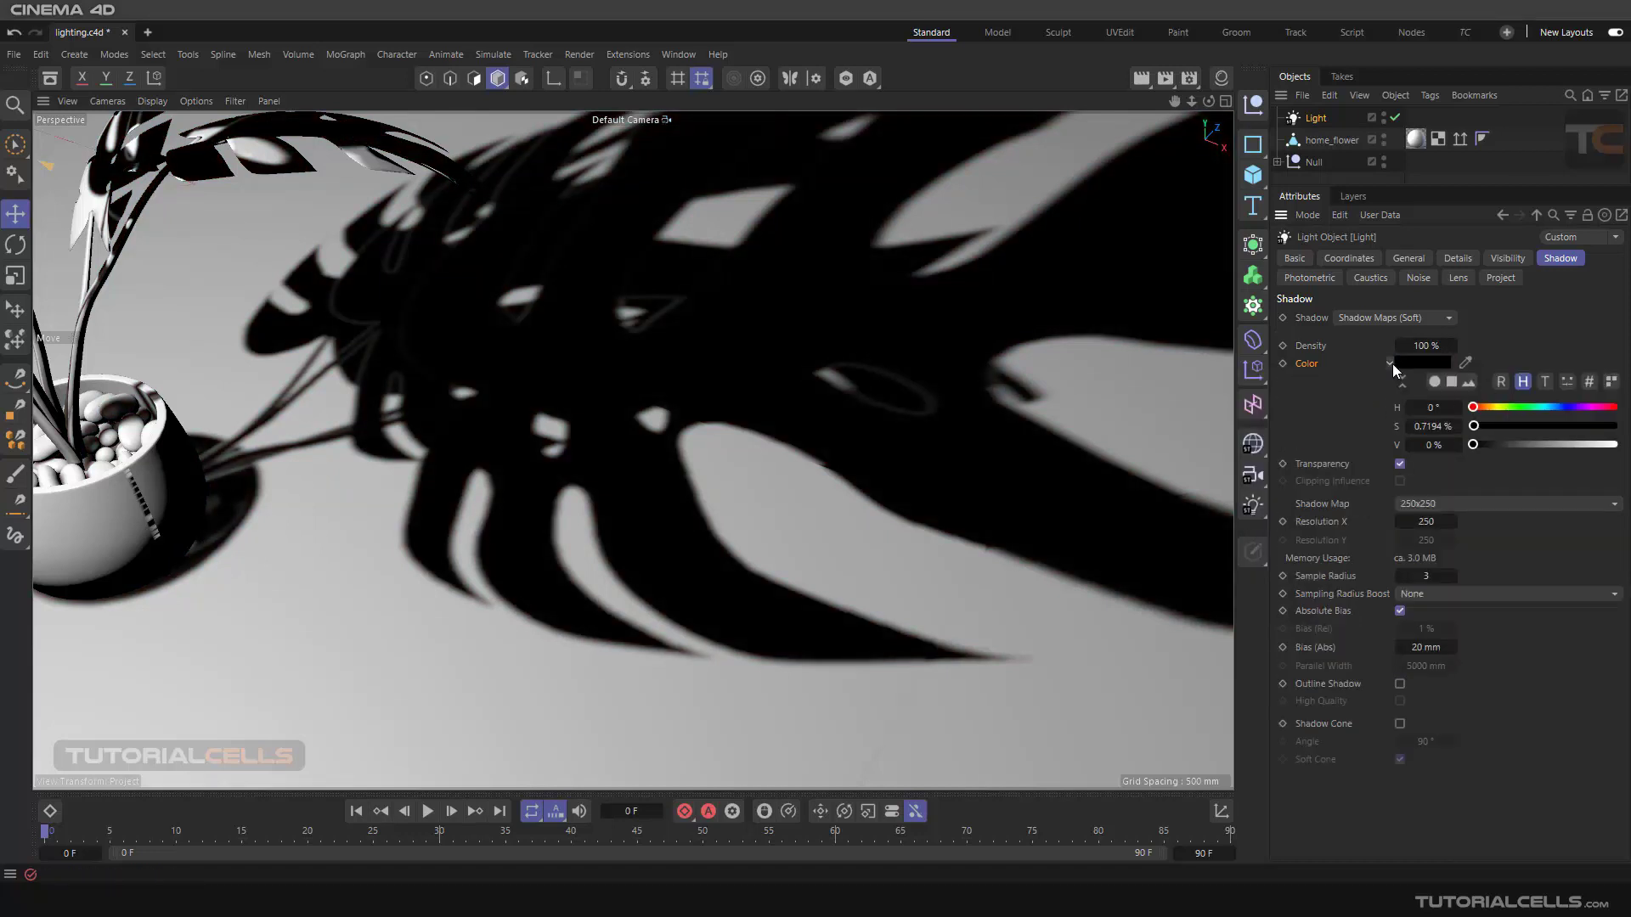
left_click(1391, 363)
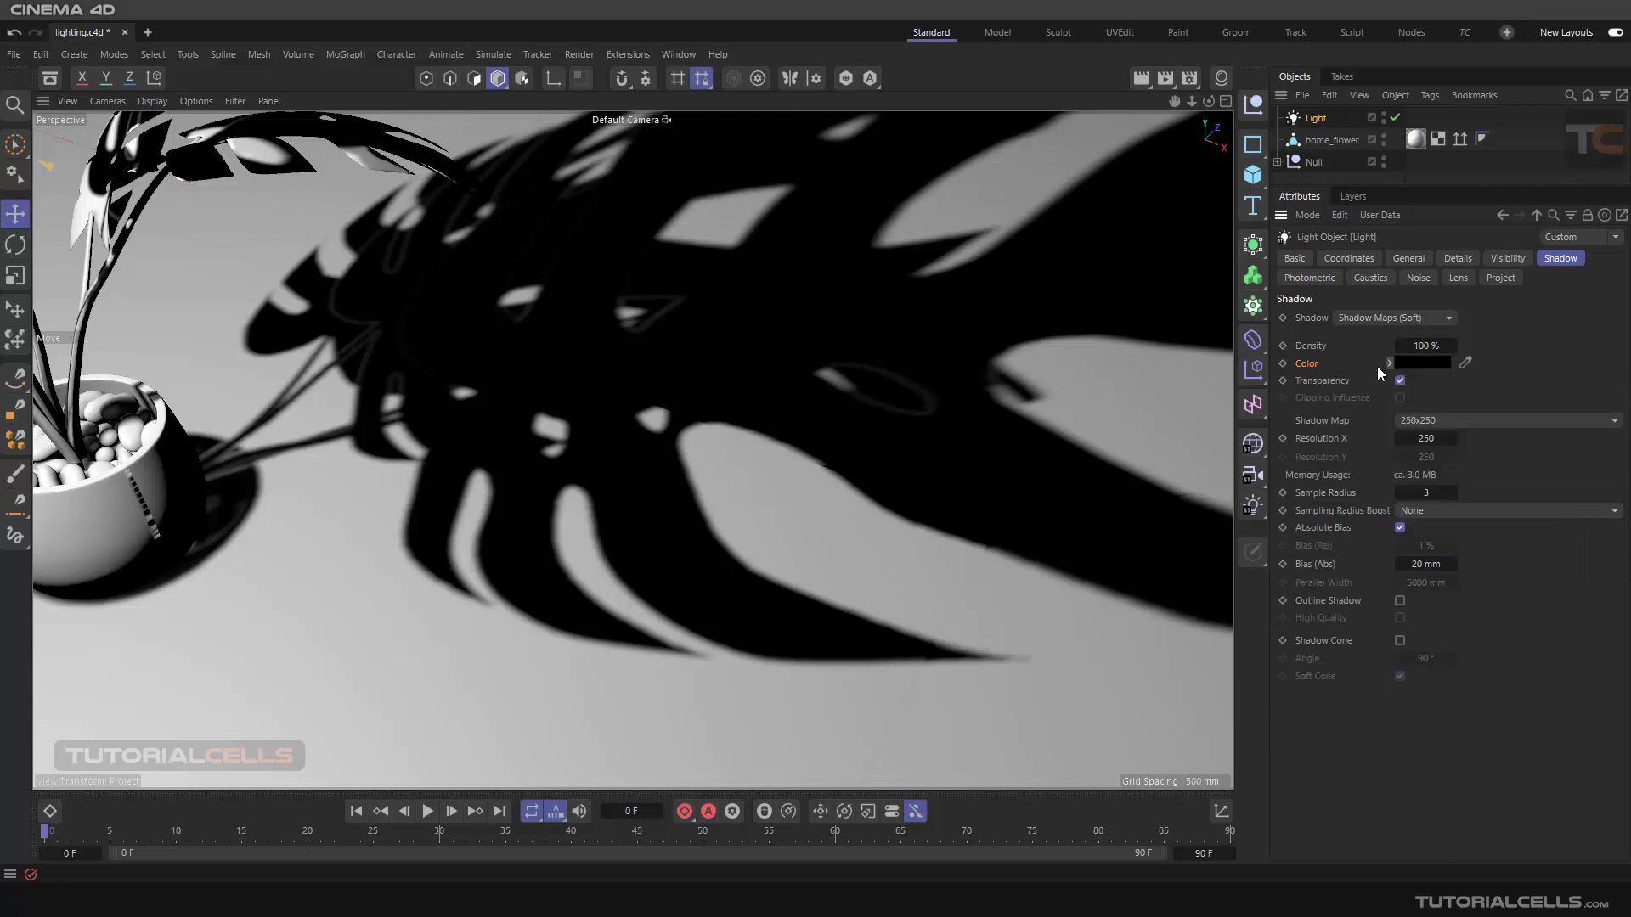
Delete the material tag from the home_flower object and undo the deletion.
left_click(1220, 79)
scroll(932, 473, "down", 8)
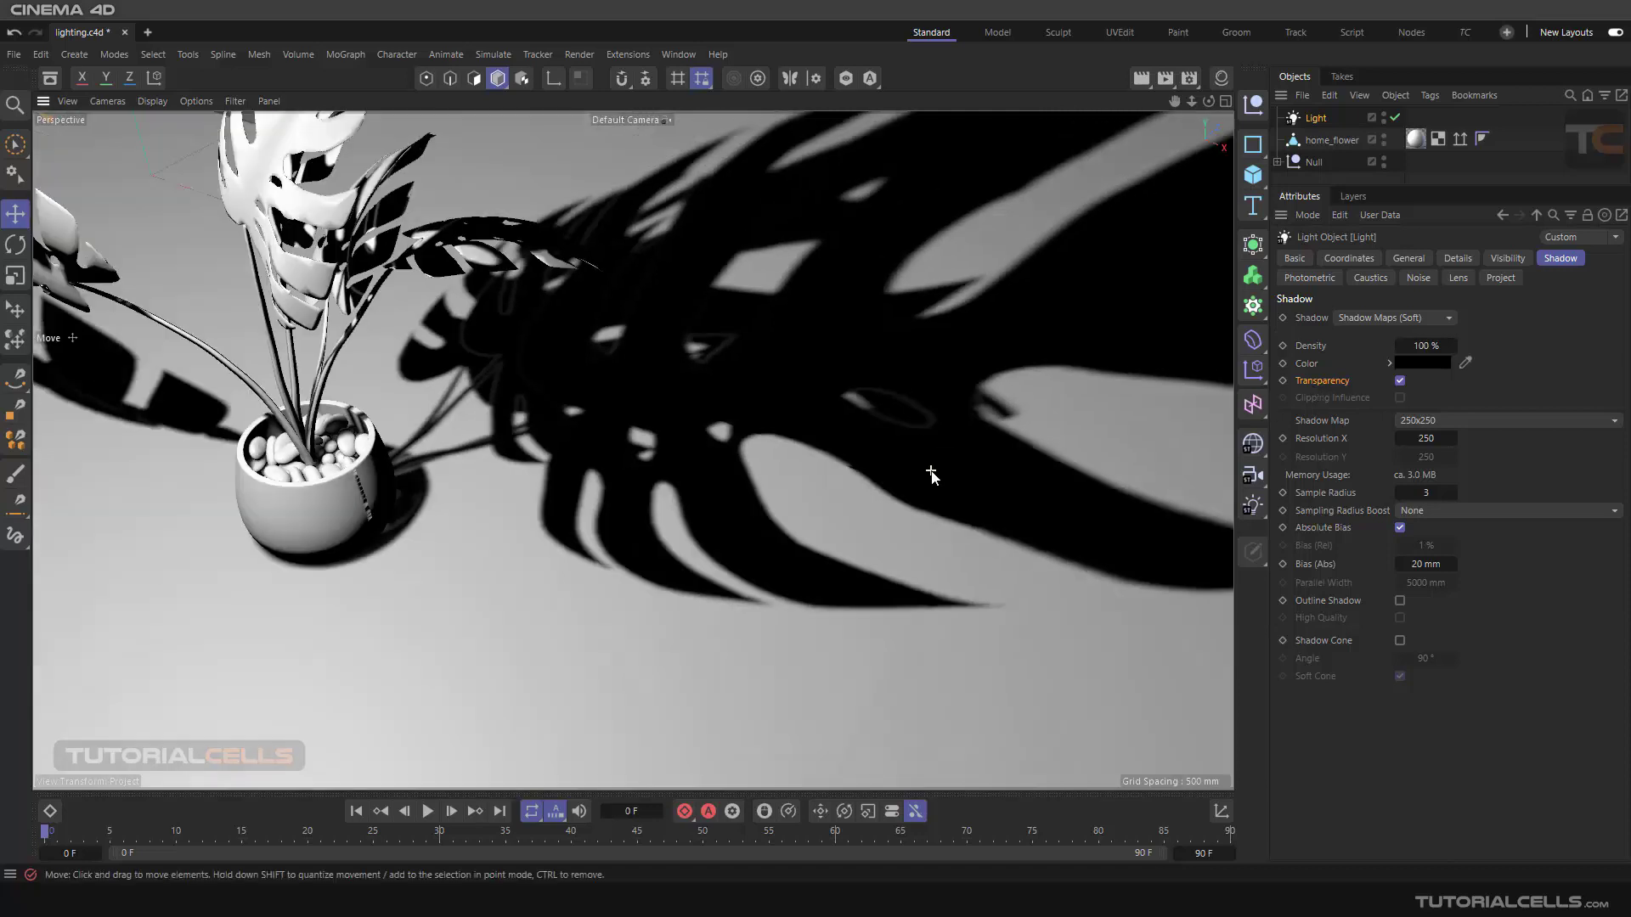
scroll(758, 470, "up", 8)
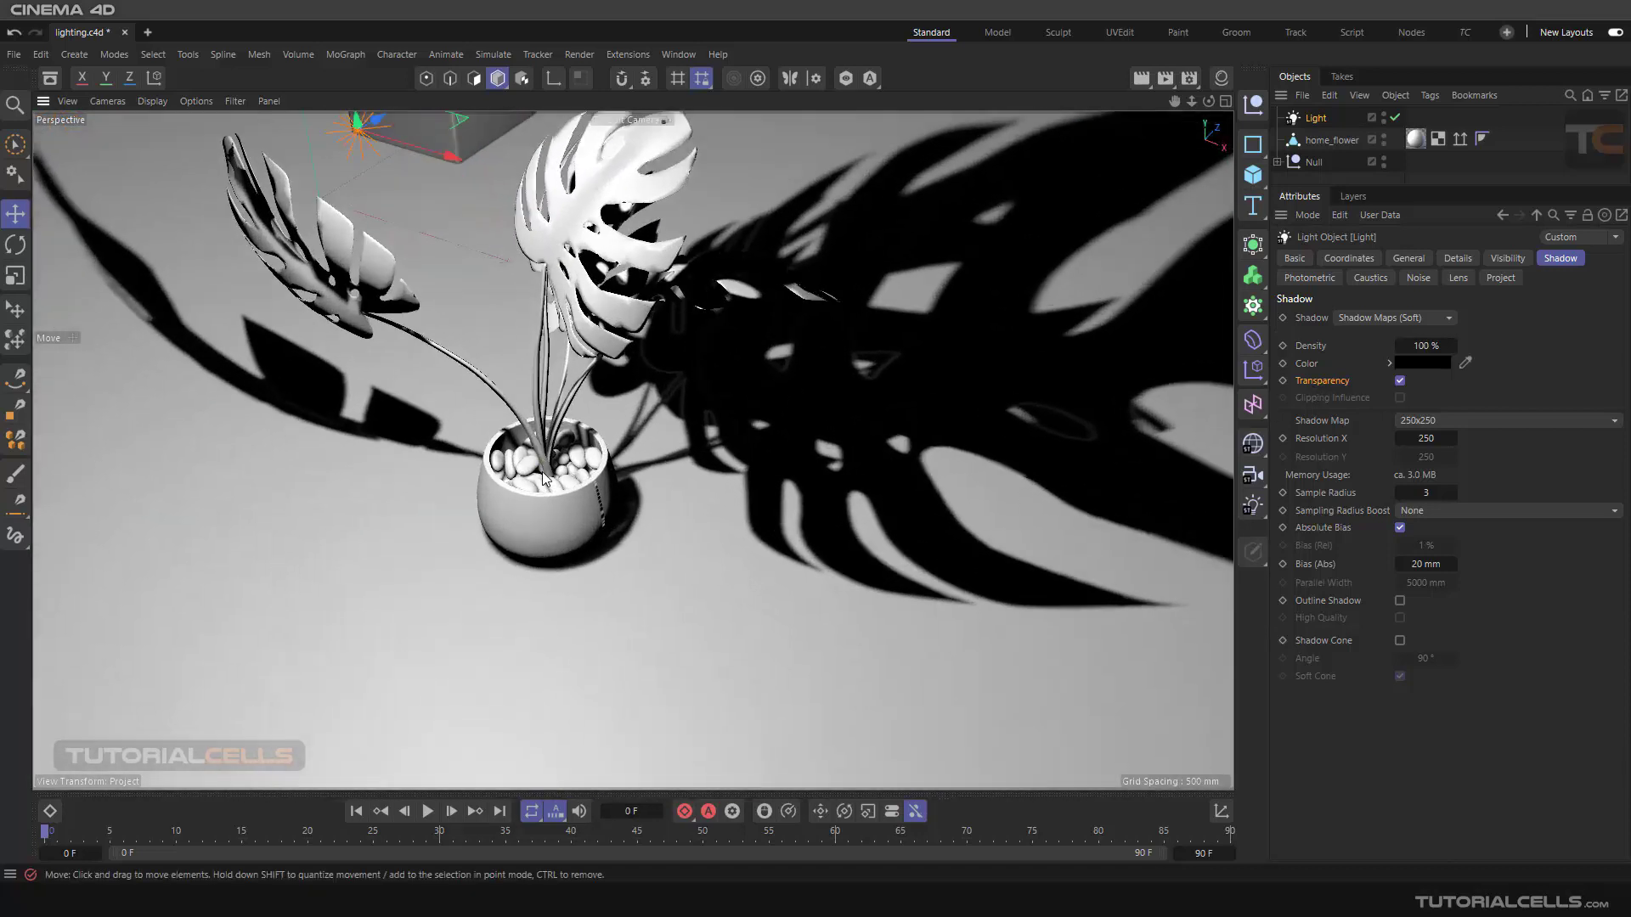
left_click_drag(539, 470, 543, 471, "alt")
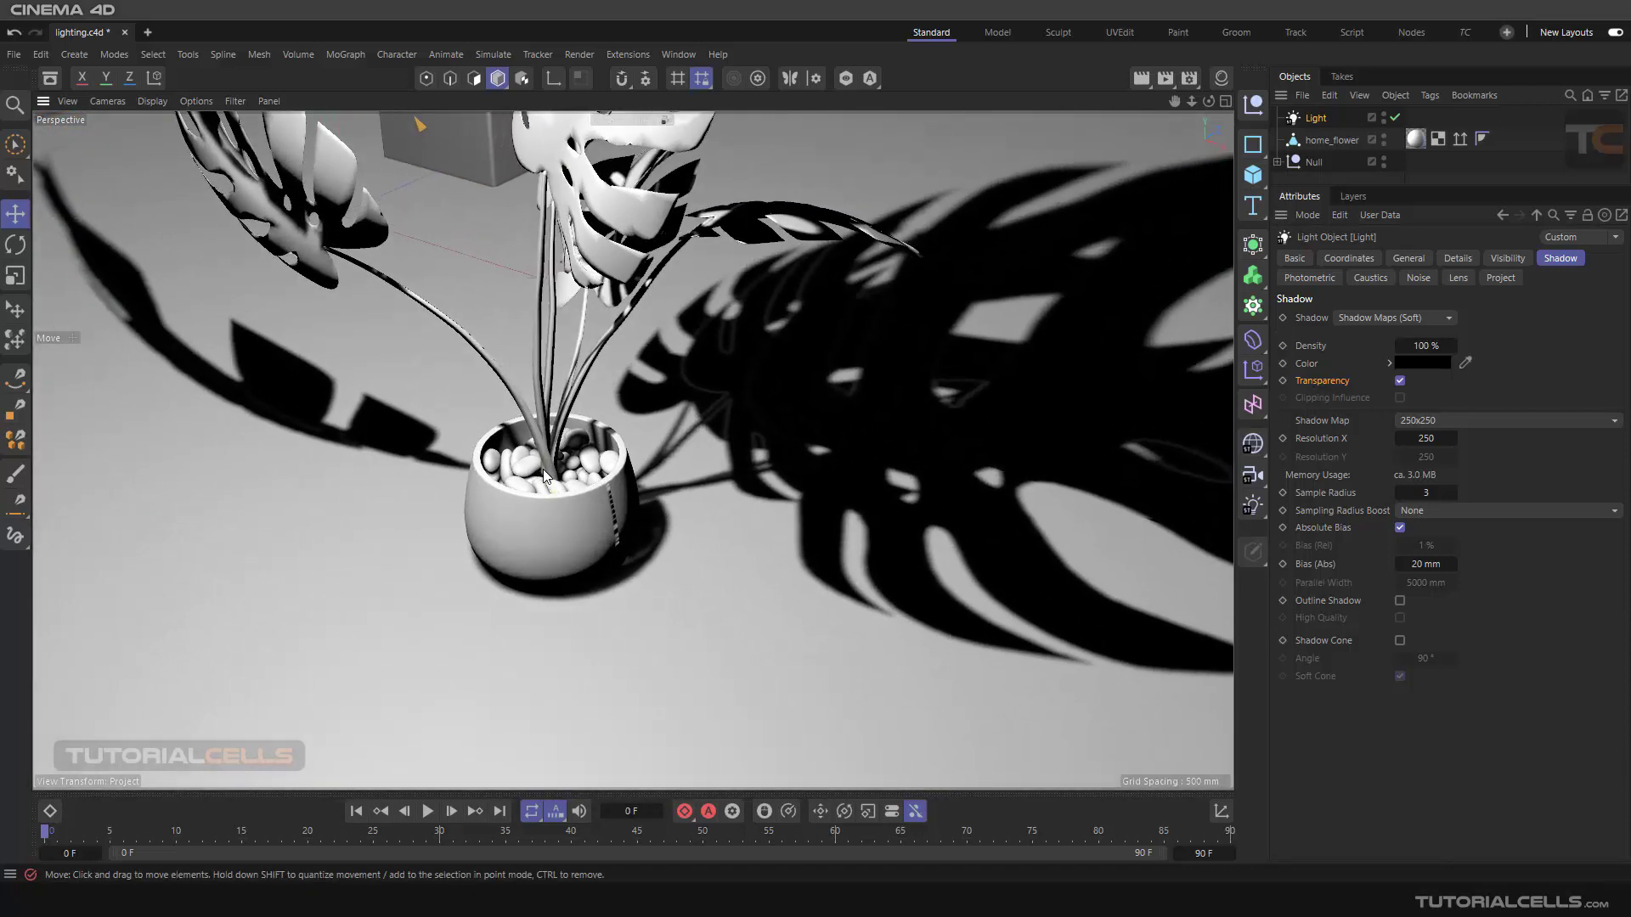
left_click(1319, 143)
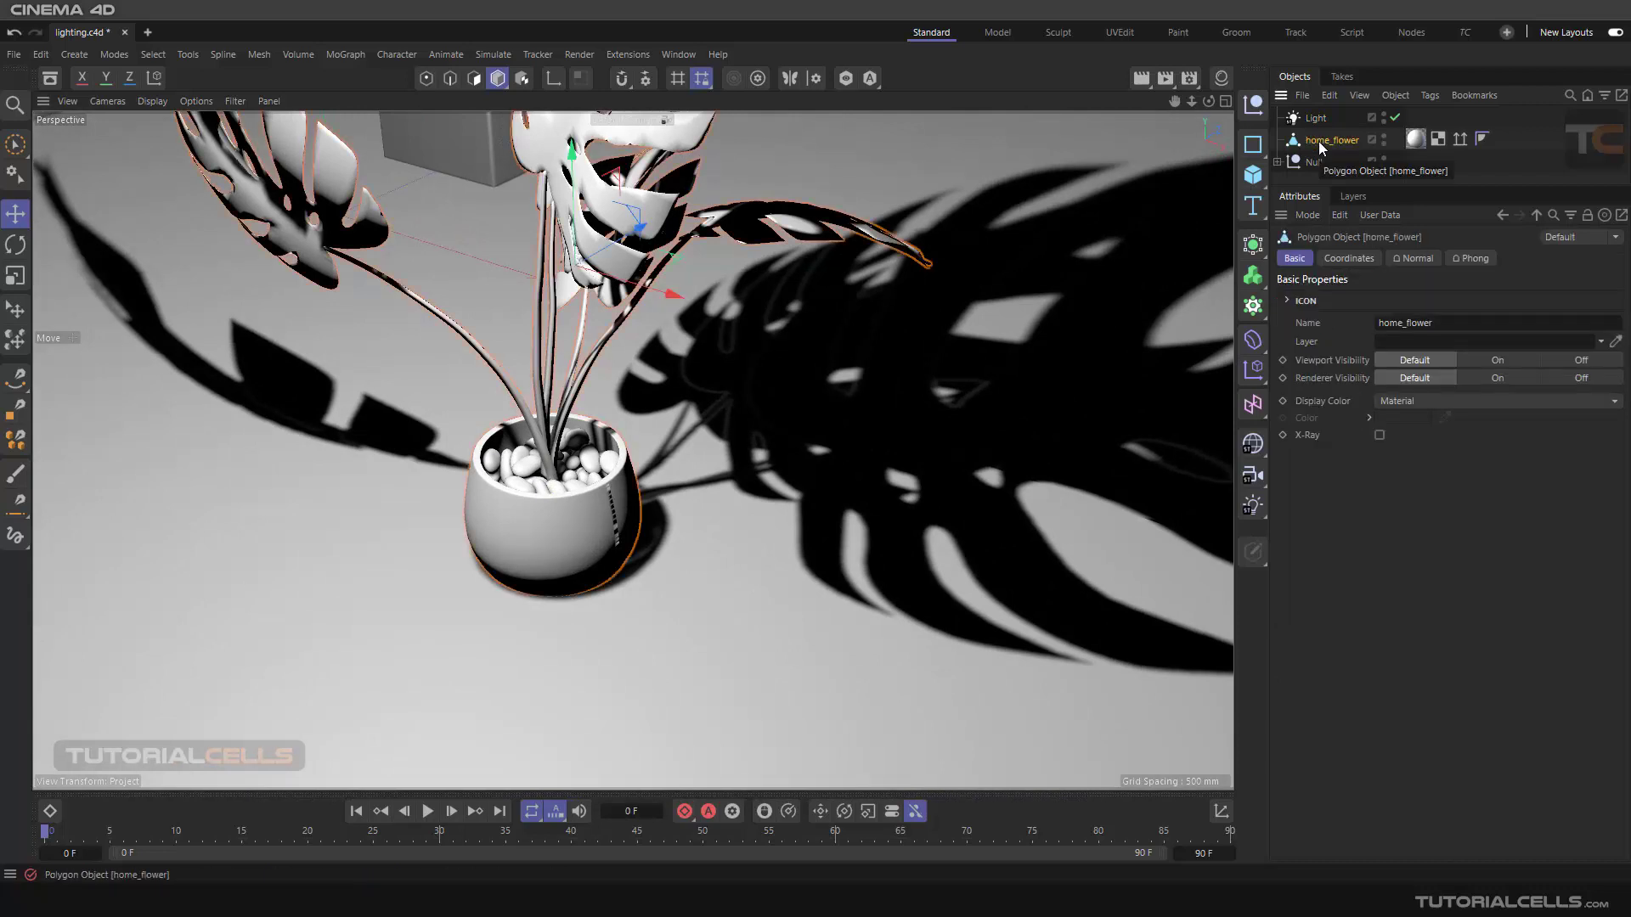
left_click(1416, 140)
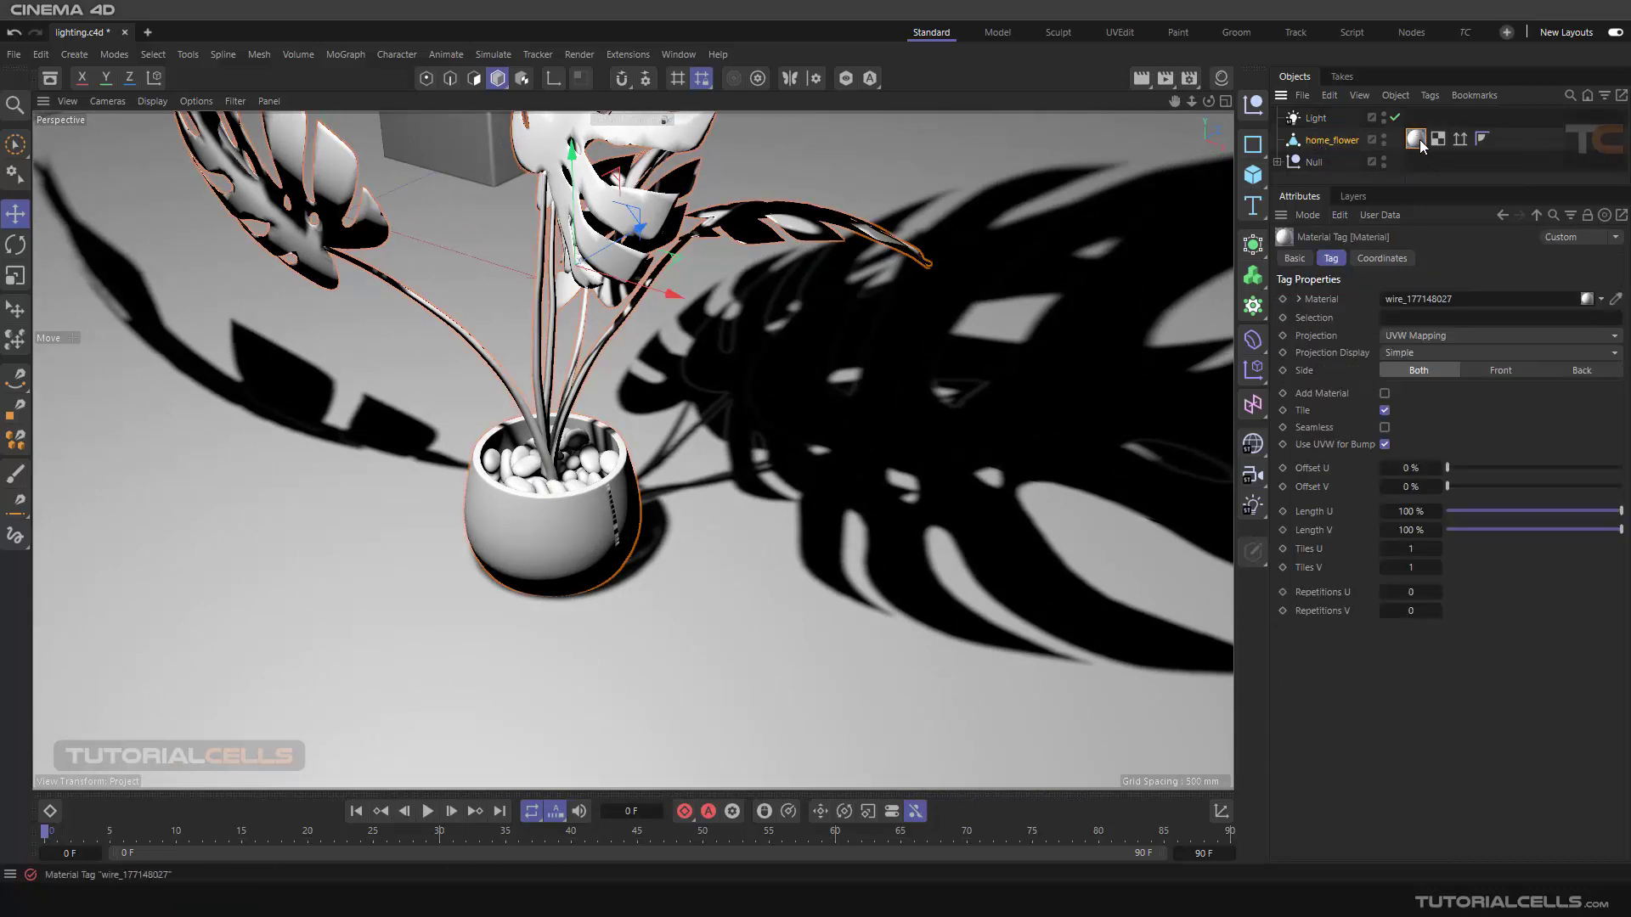
key("Delete")
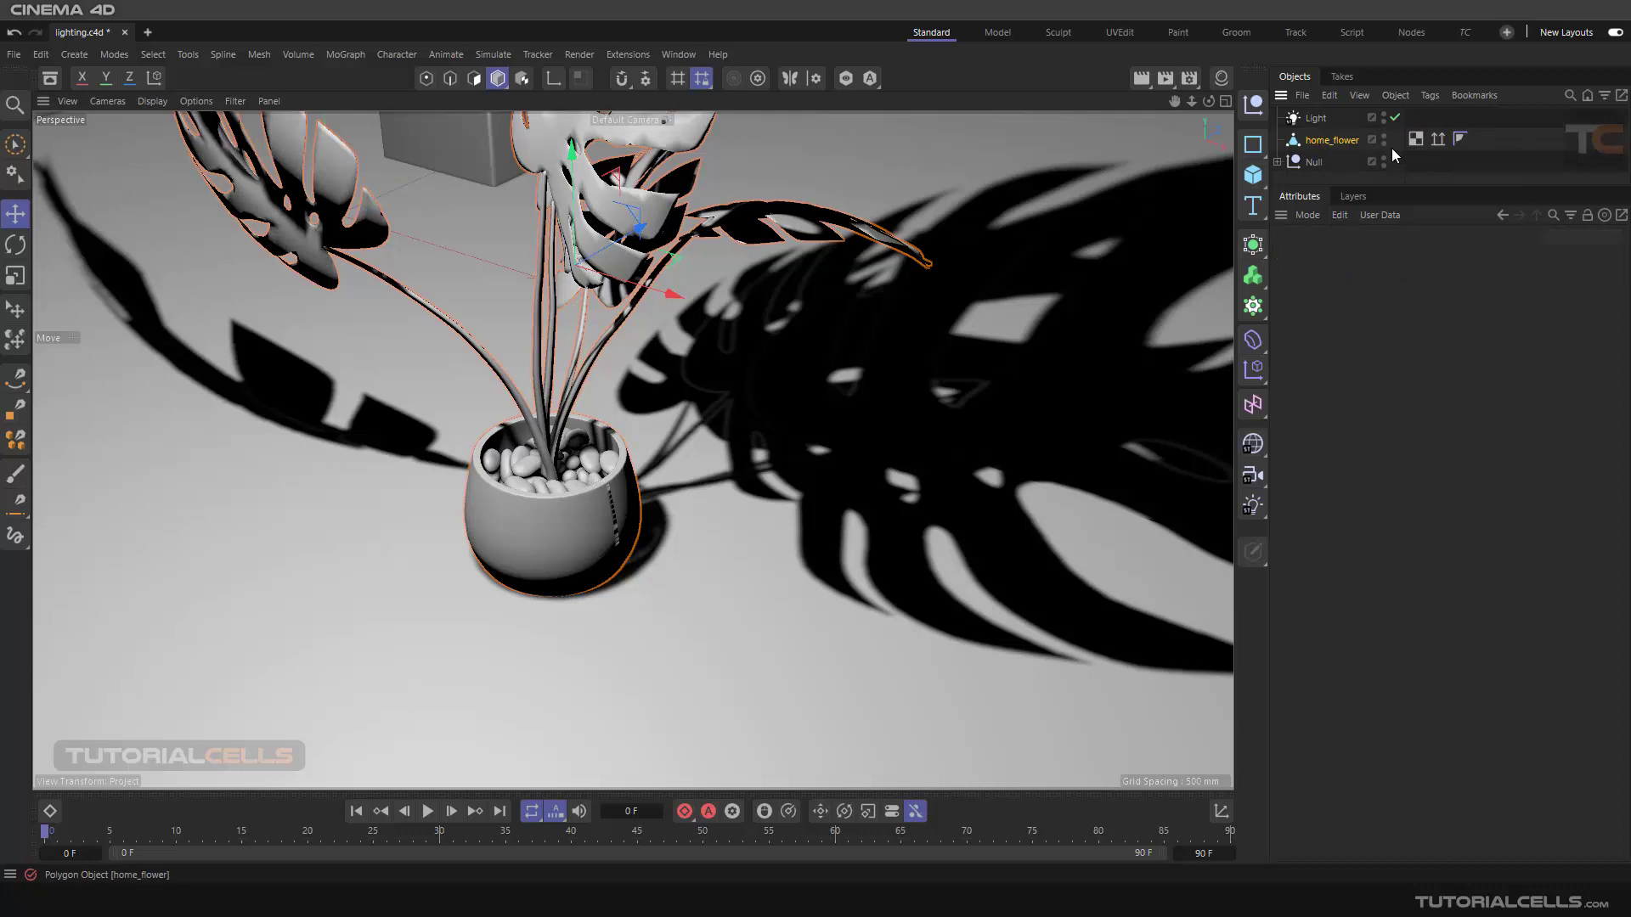
key("ctrl+z")
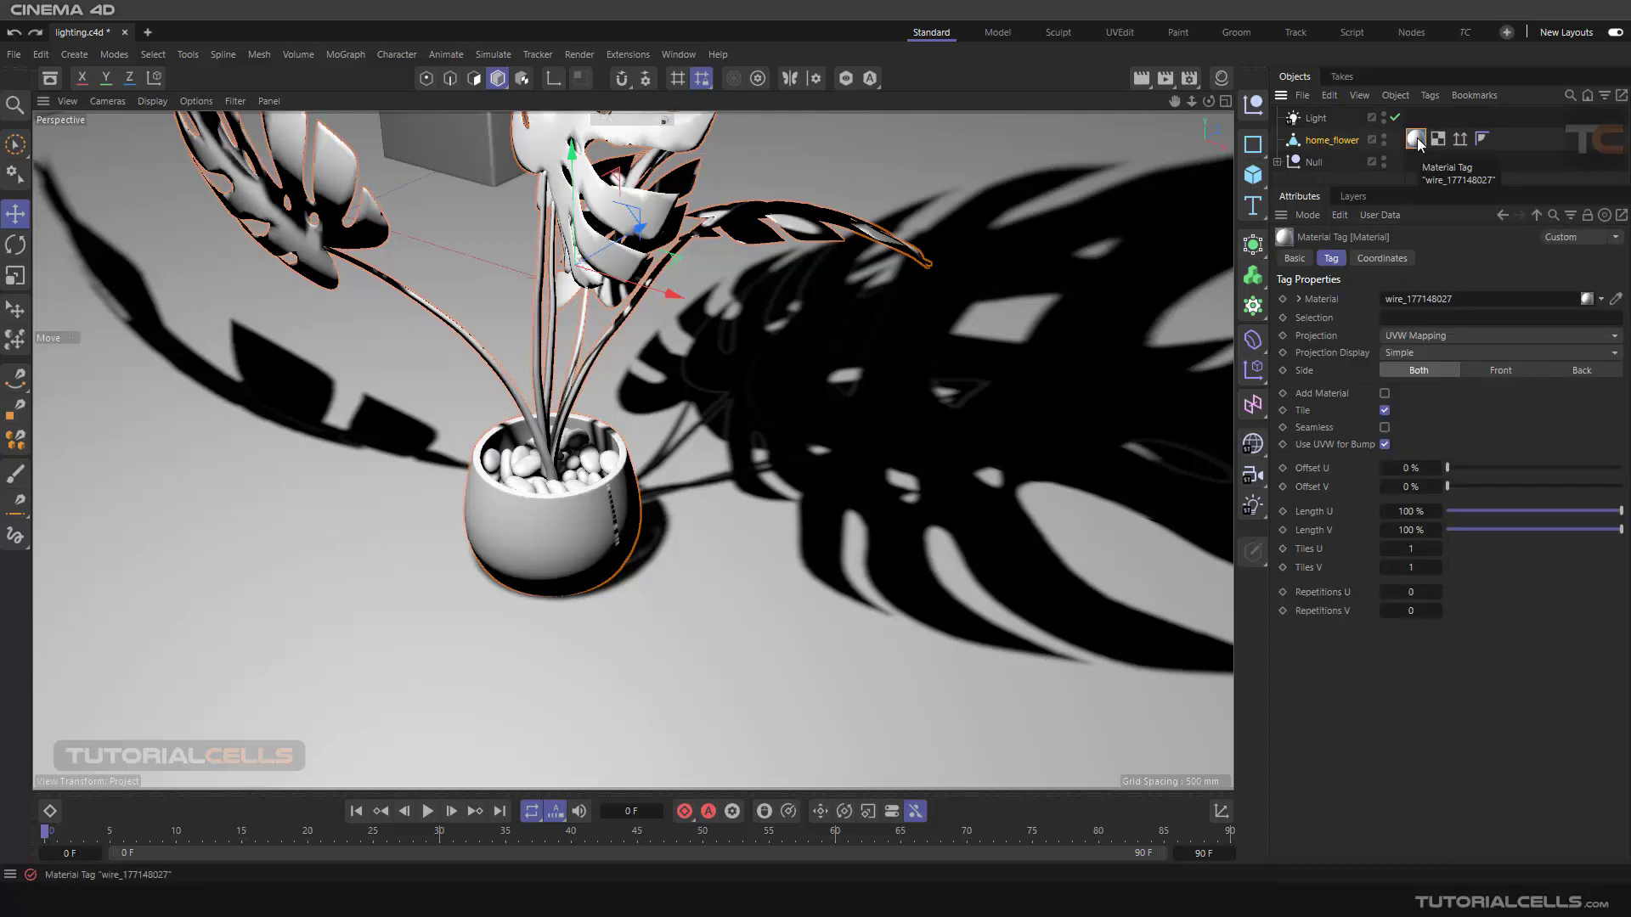
Open the plant's material wire_177148027 in the Material Editor and enable its Transparency channel.
double_click(1416, 140)
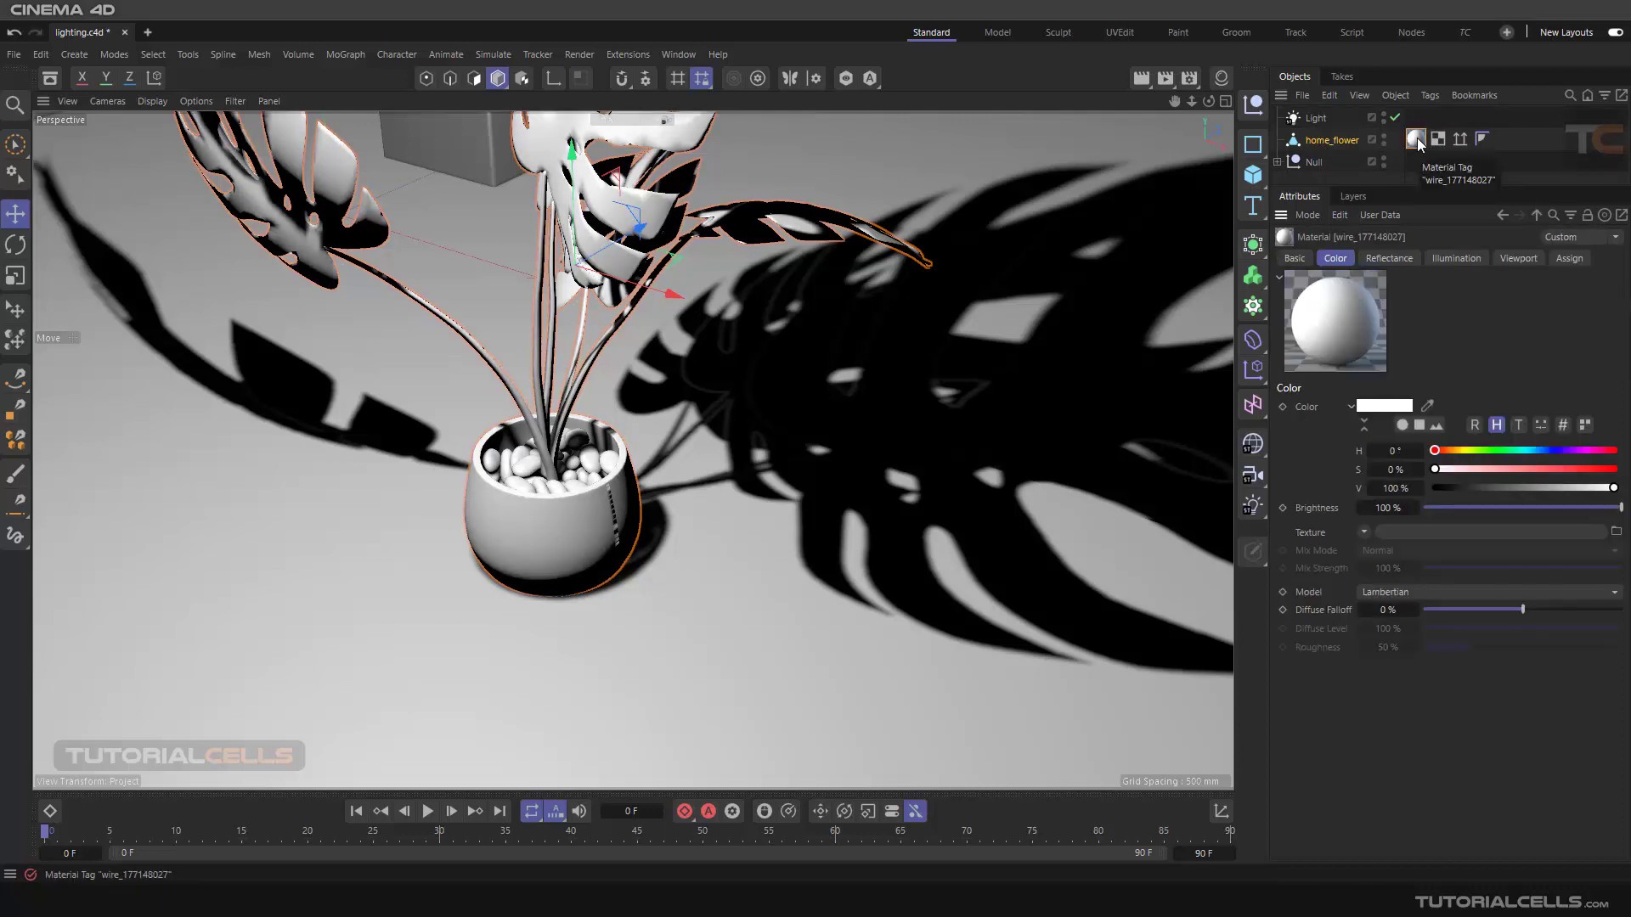
left_click(1221, 78)
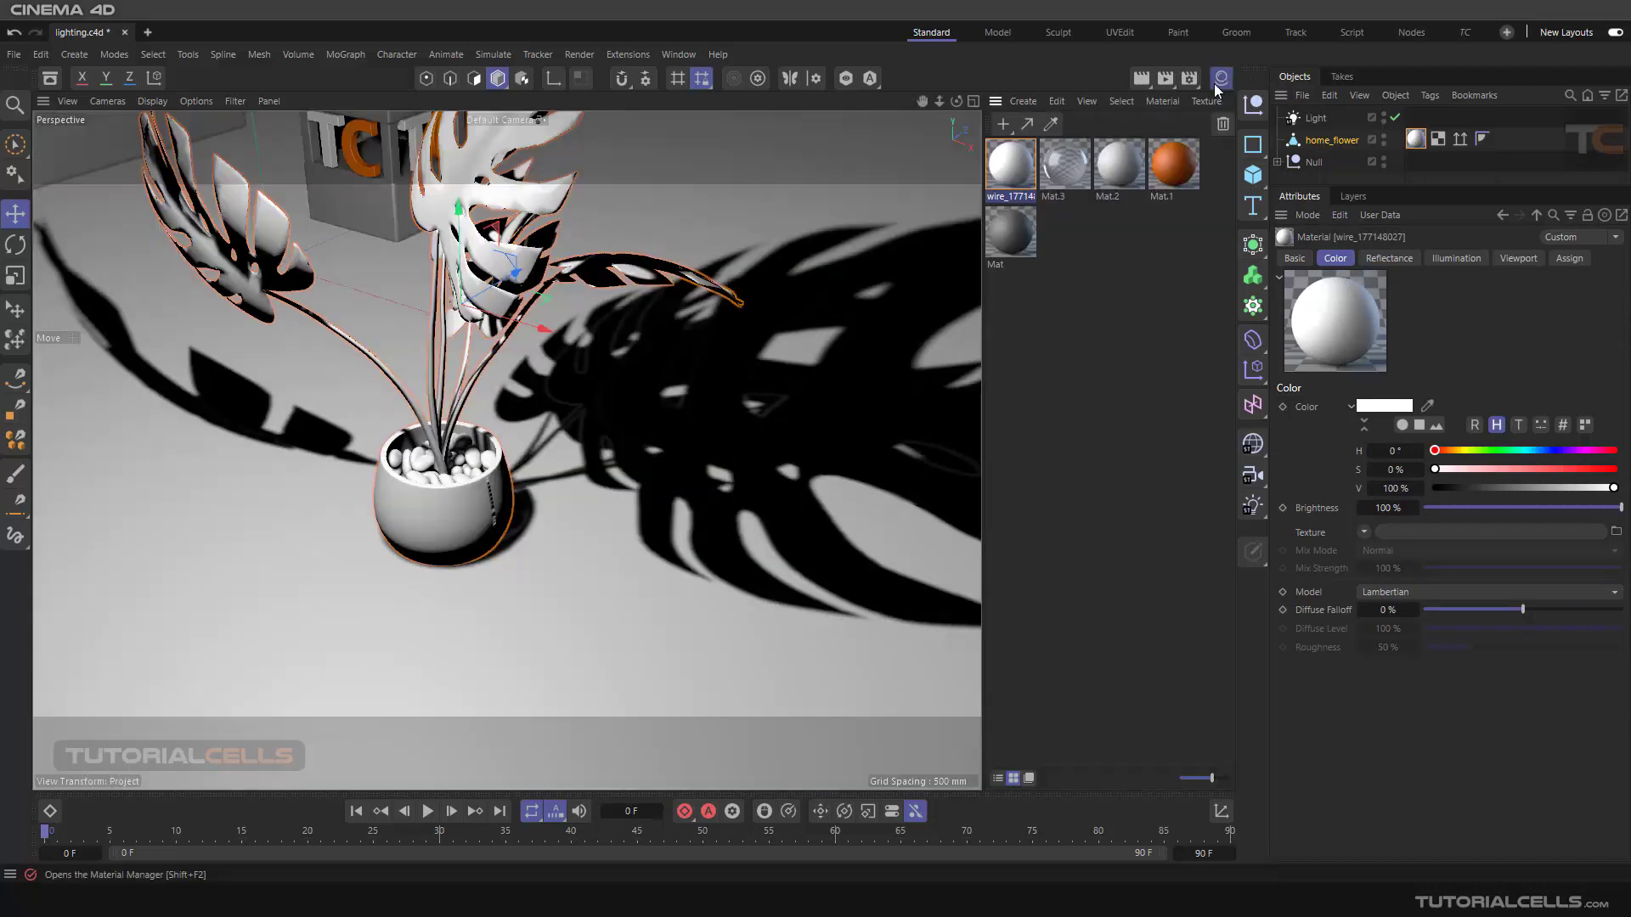
double_click(1026, 166)
left_click_drag(1101, 150, 739, 129)
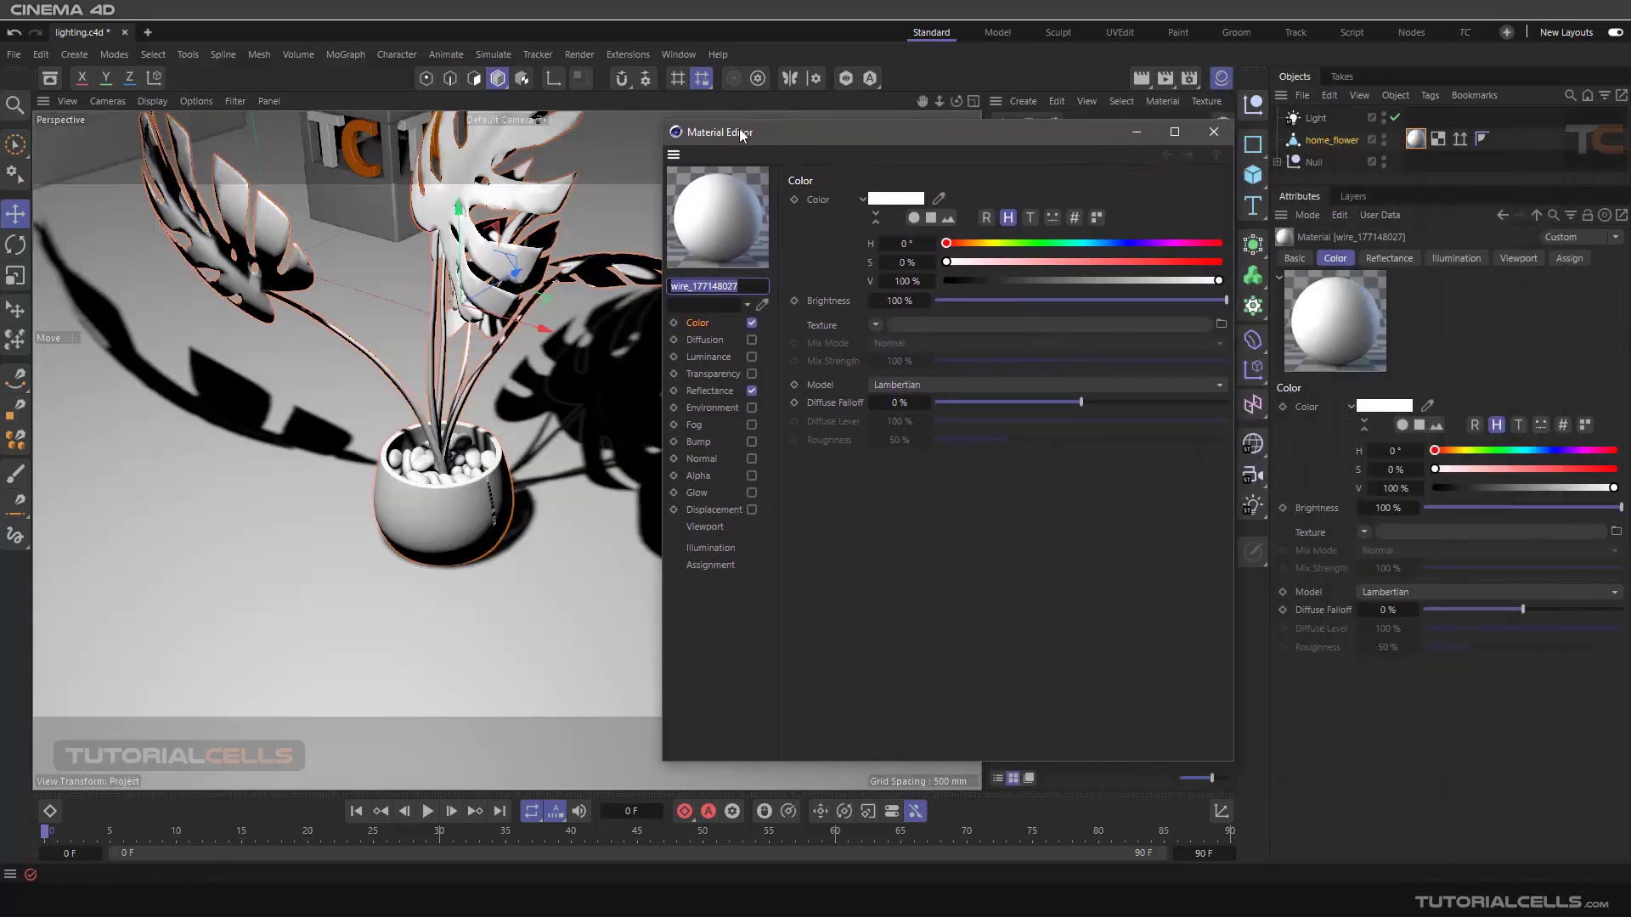
left_click(706, 376)
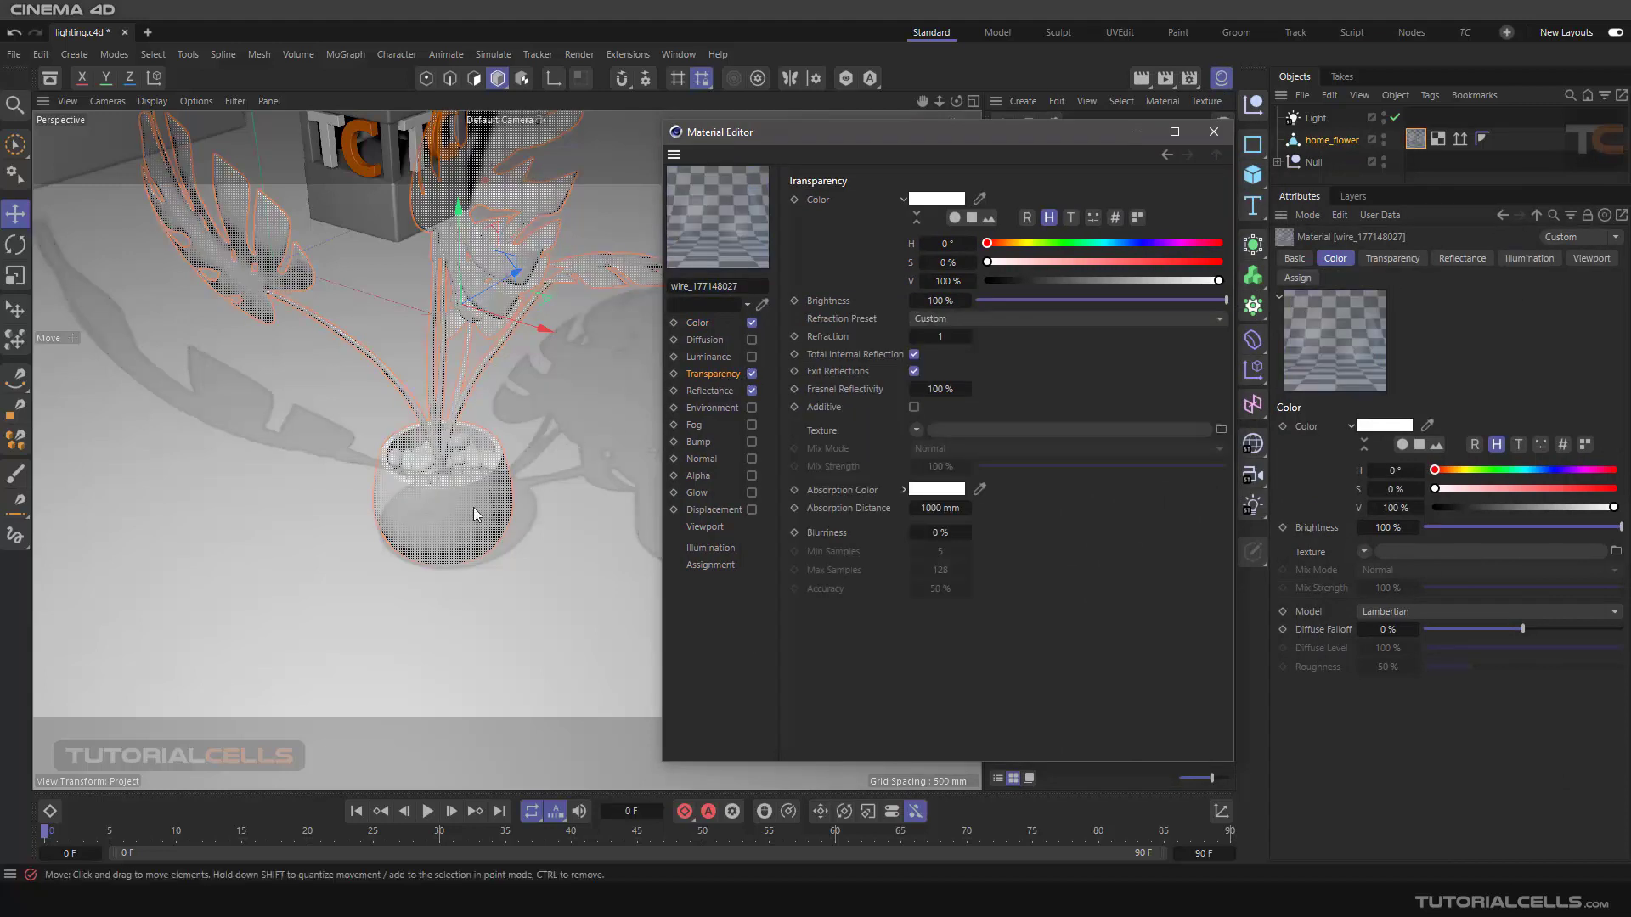
left_click(712, 387)
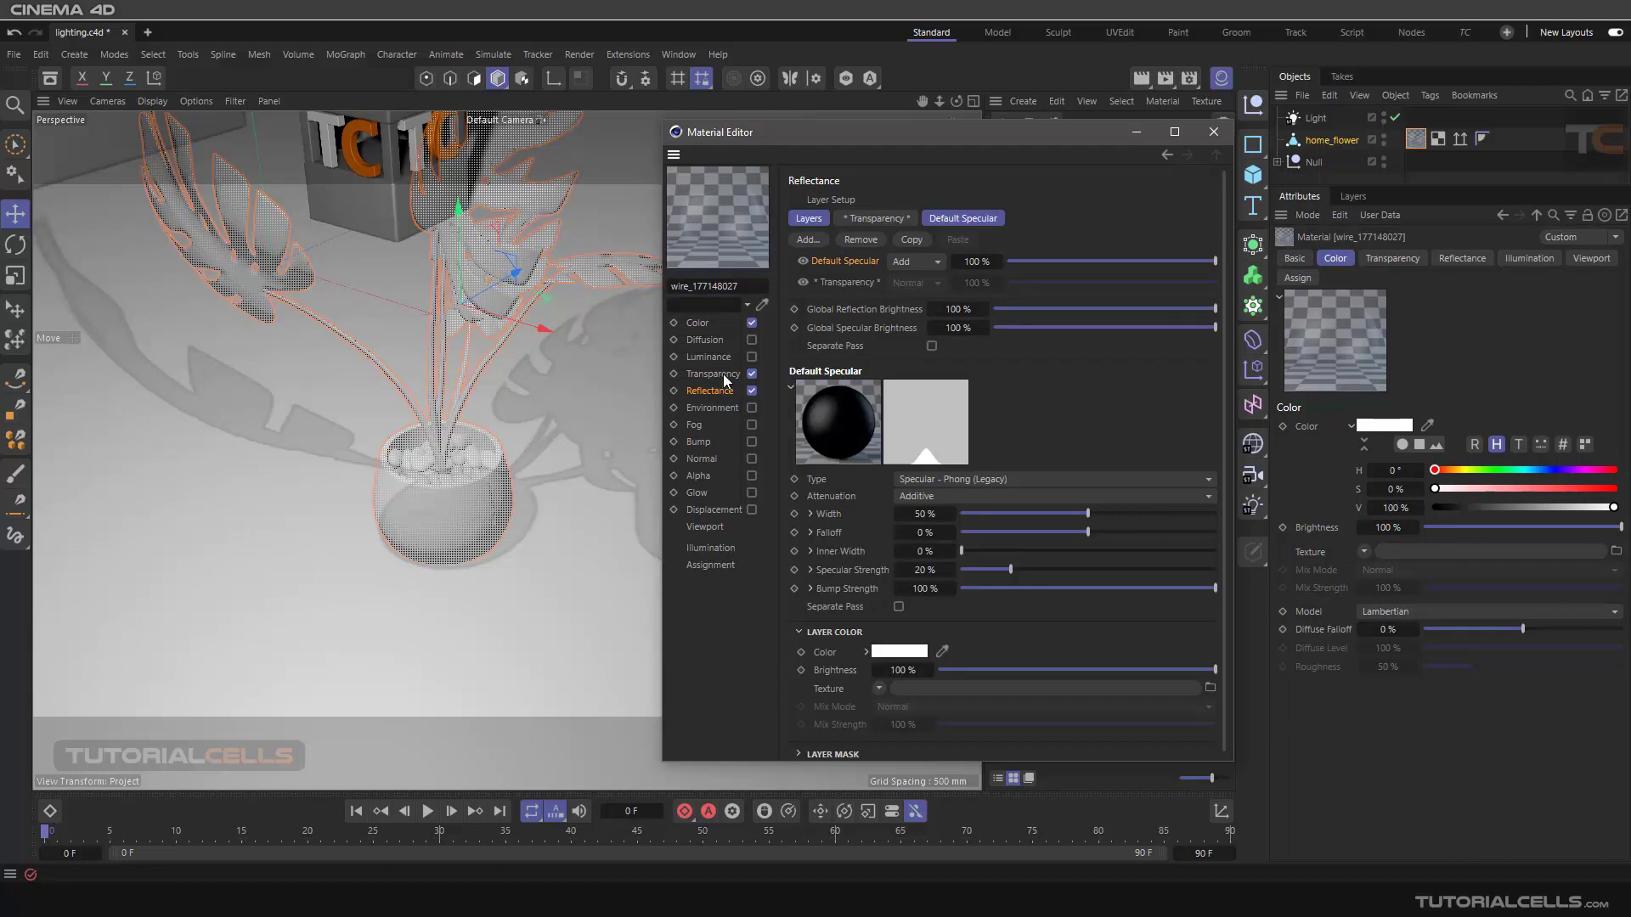
left_click(722, 375)
Set the transparency brightness of the plant's material to 60% and close the Material Editor.
left_click_drag(1064, 302, 1113, 303)
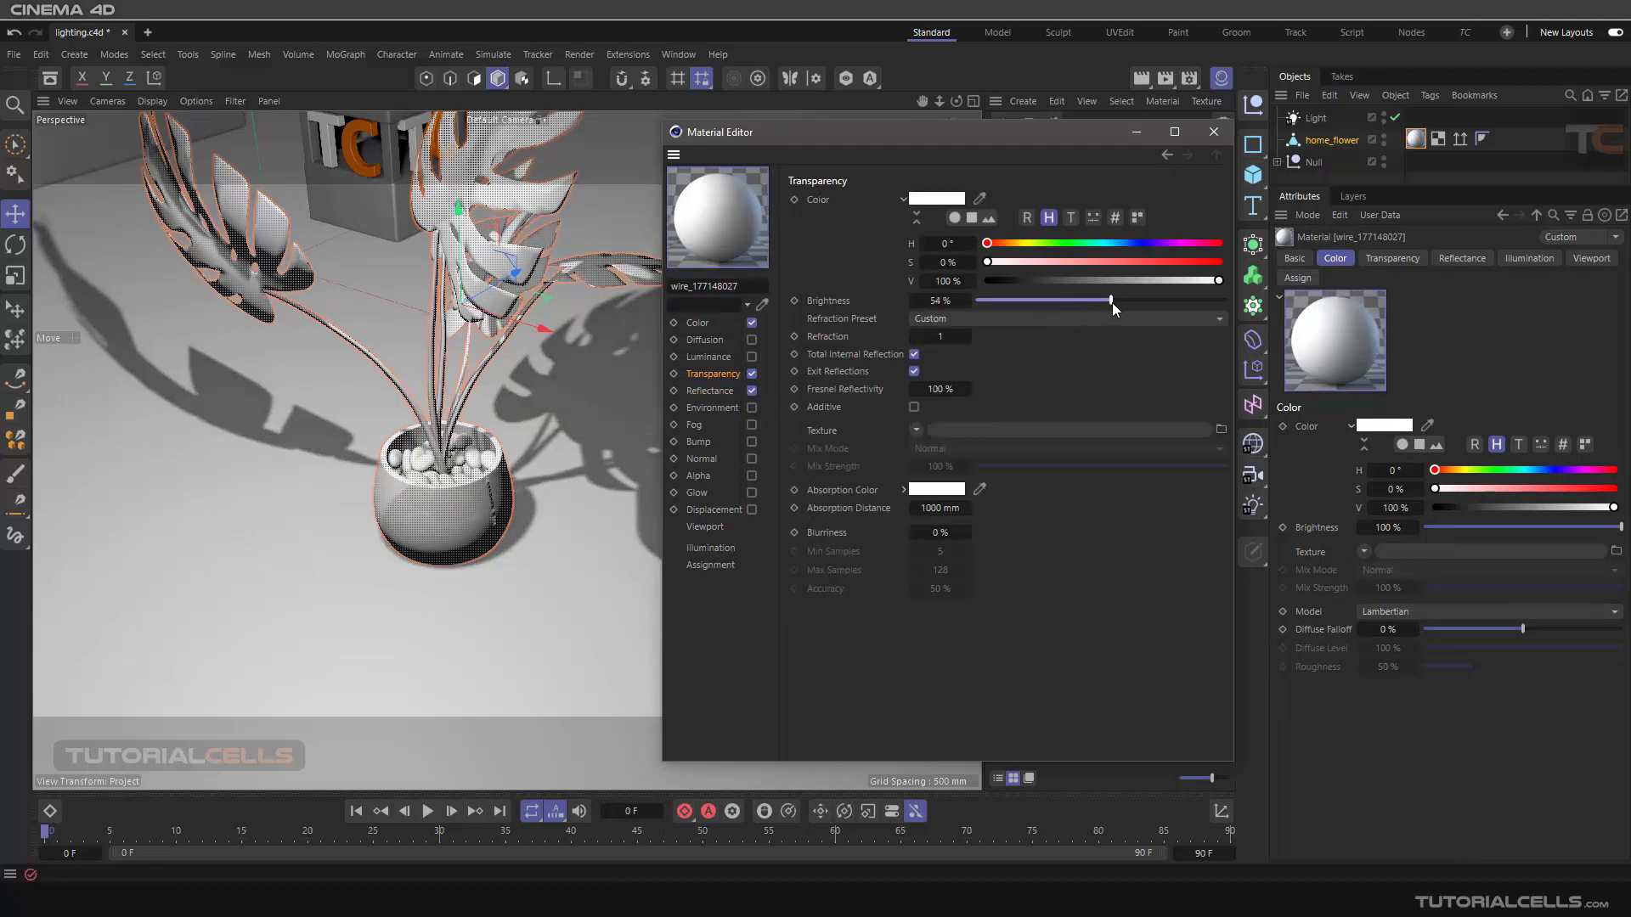
double_click(955, 302)
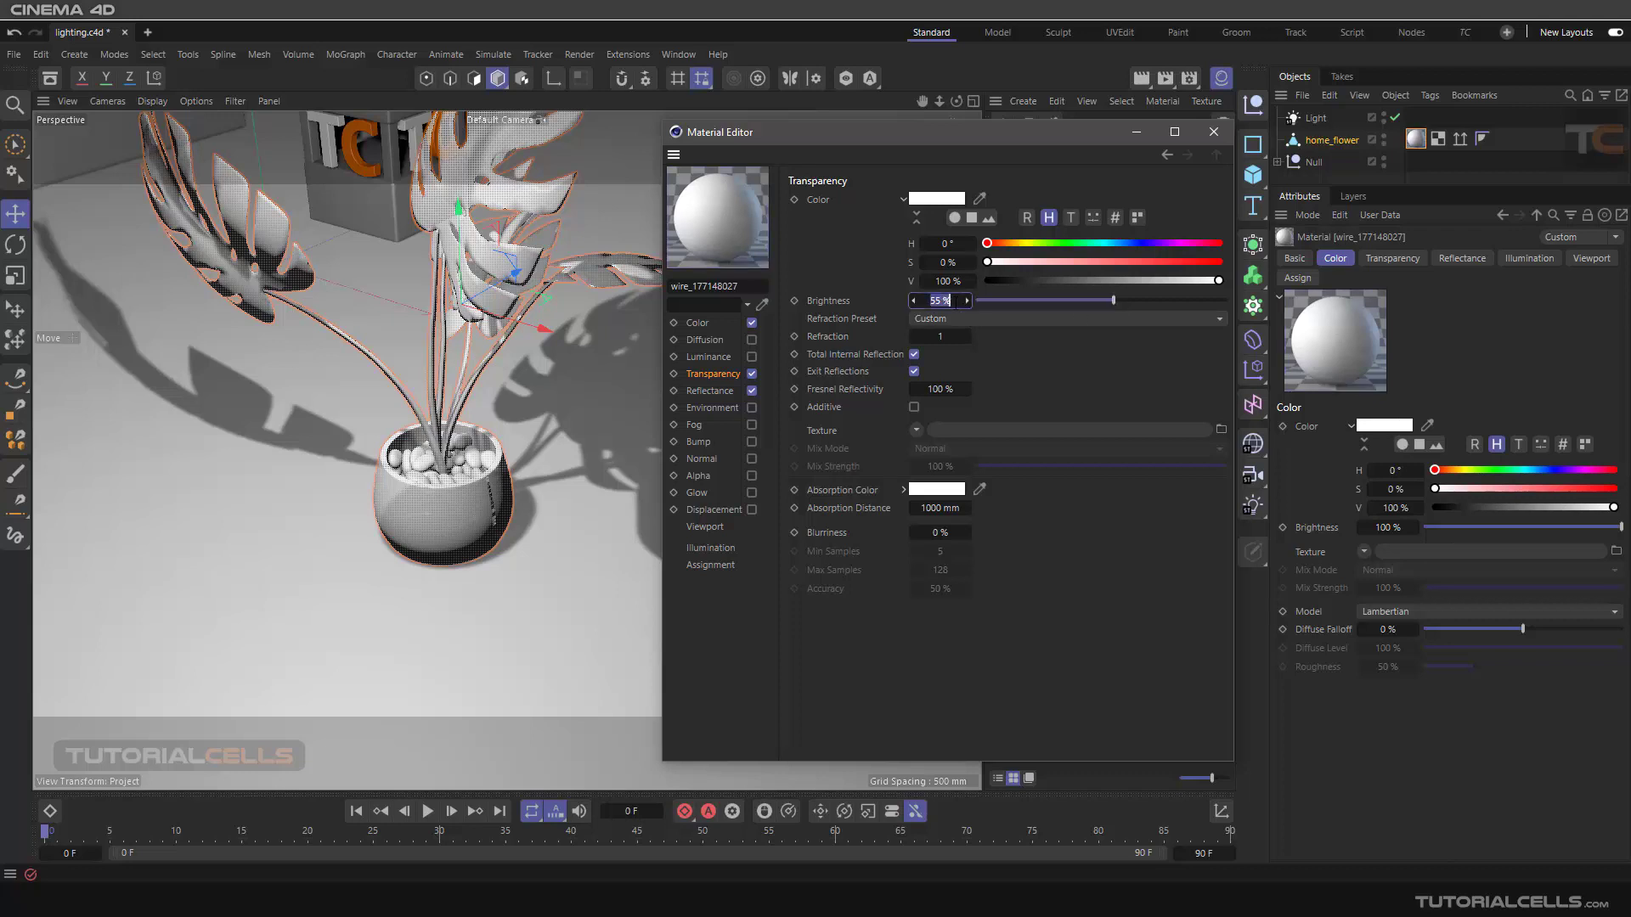
type("60")
key("Return")
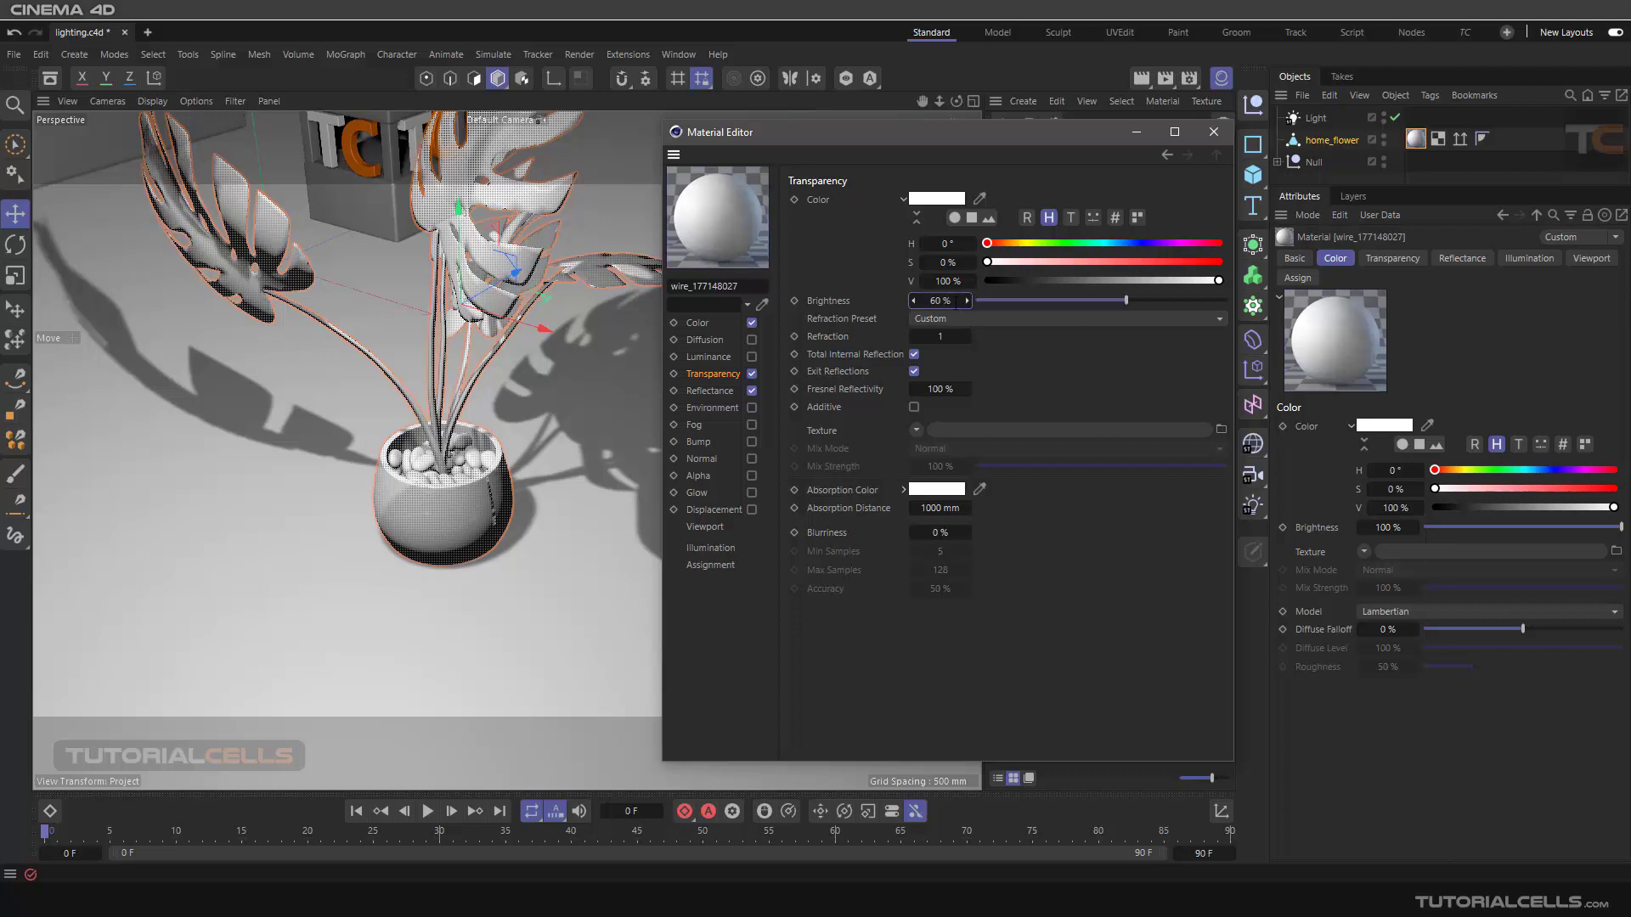
left_click(1213, 132)
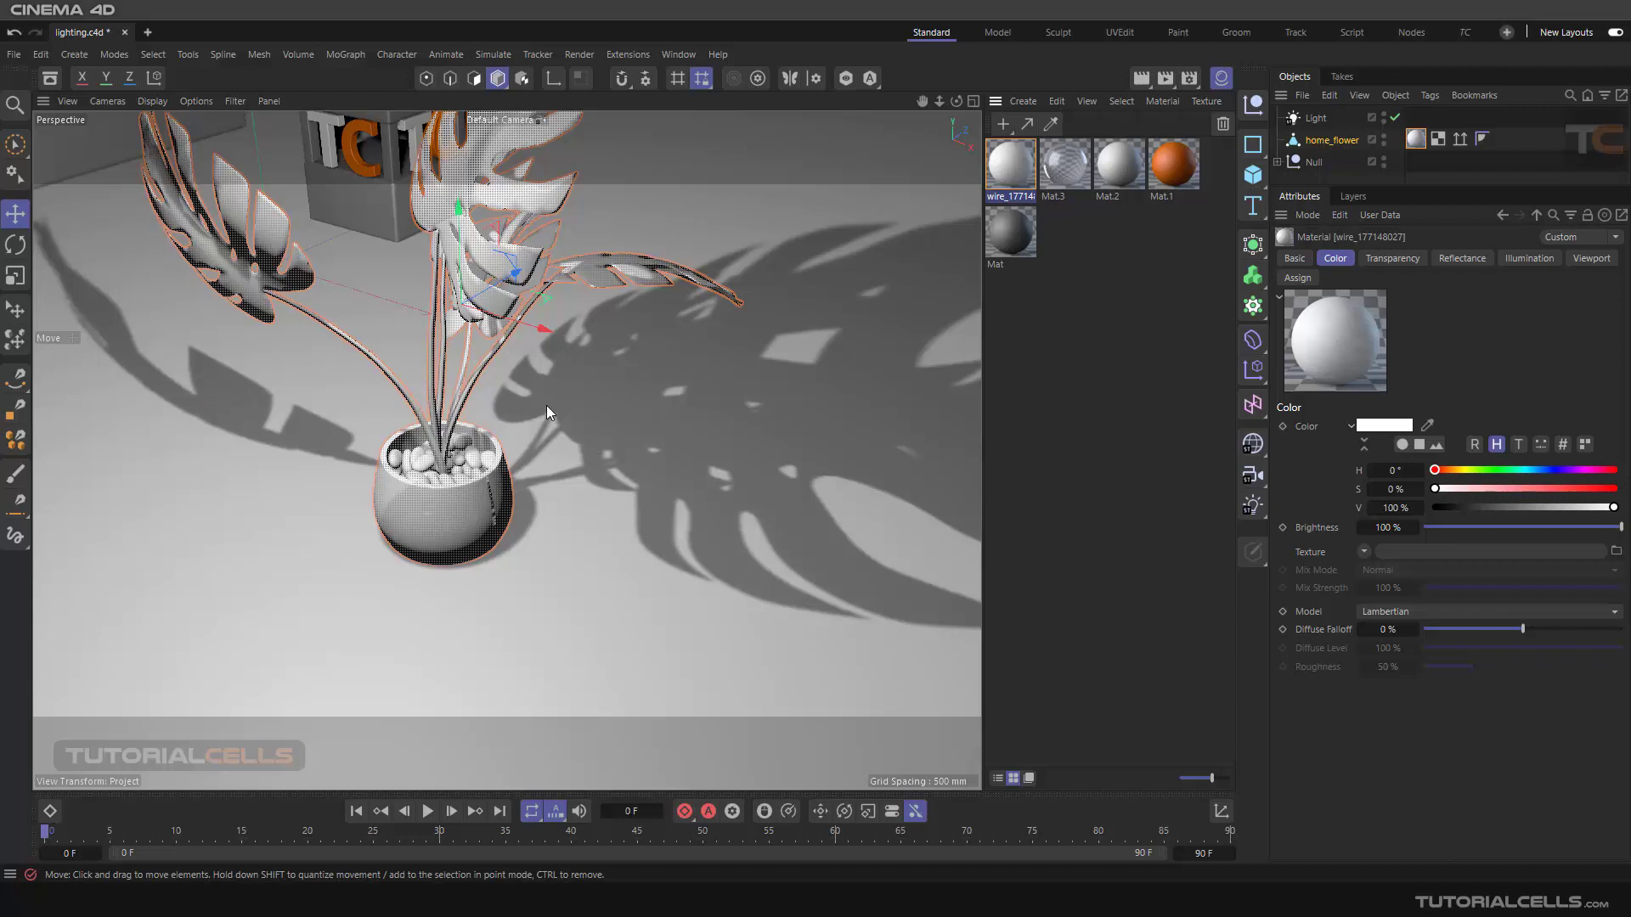
Reopen the plant's material and raise its transparency brightness to about 76%.
double_click(1005, 164)
left_click_drag(1468, 318, 1507, 319)
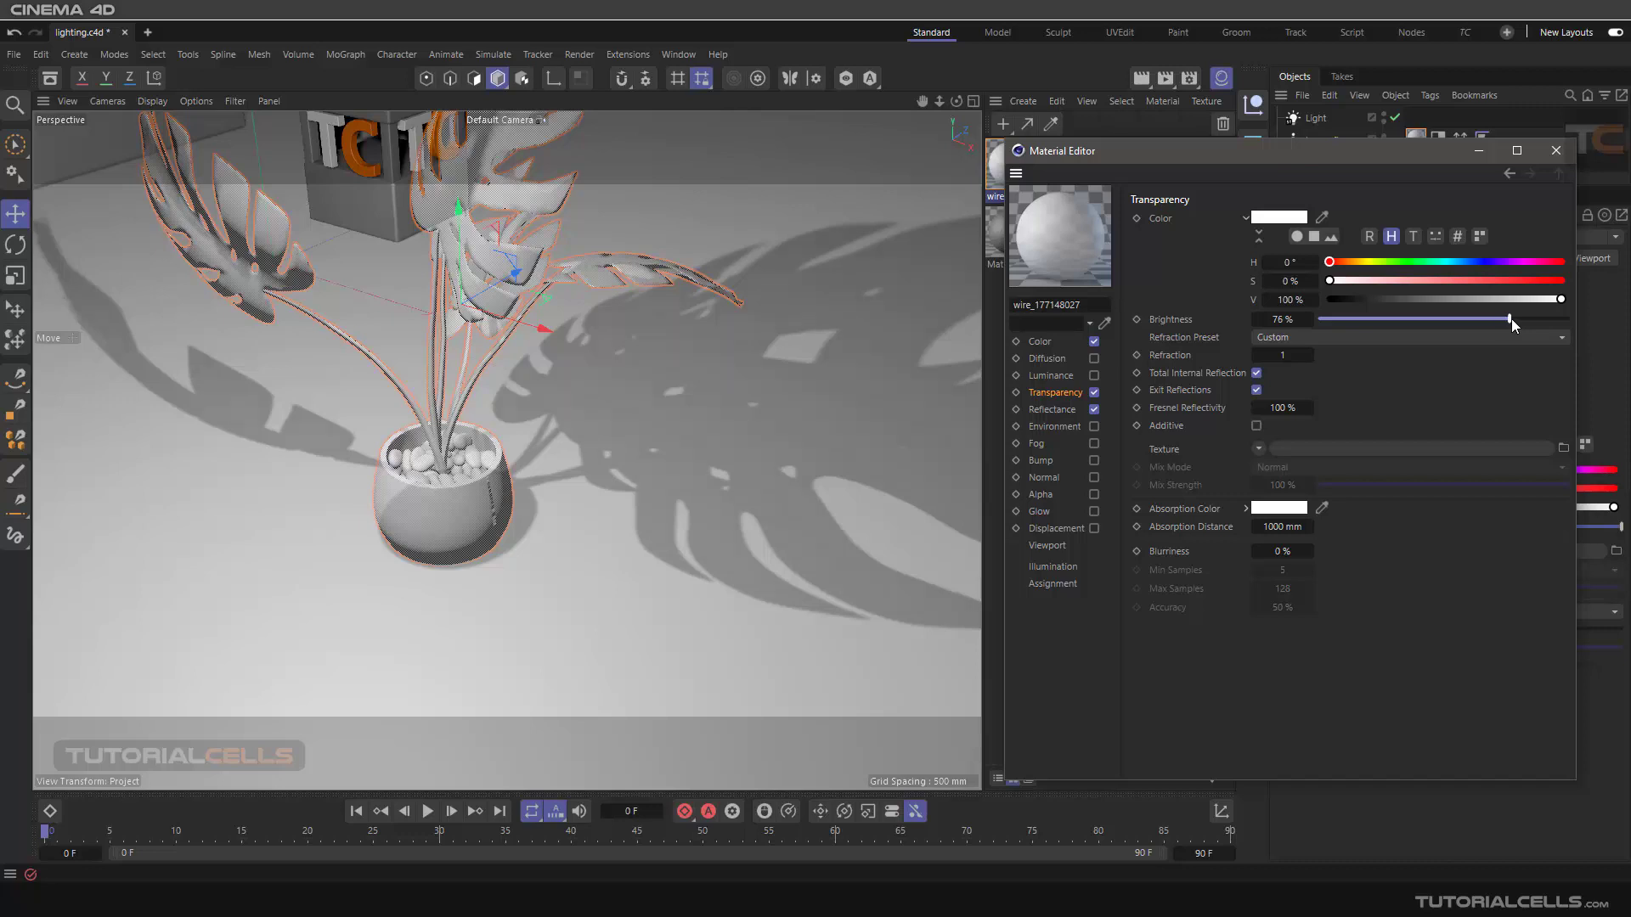
left_click_drag(1511, 319, 1512, 319)
left_click(1557, 151)
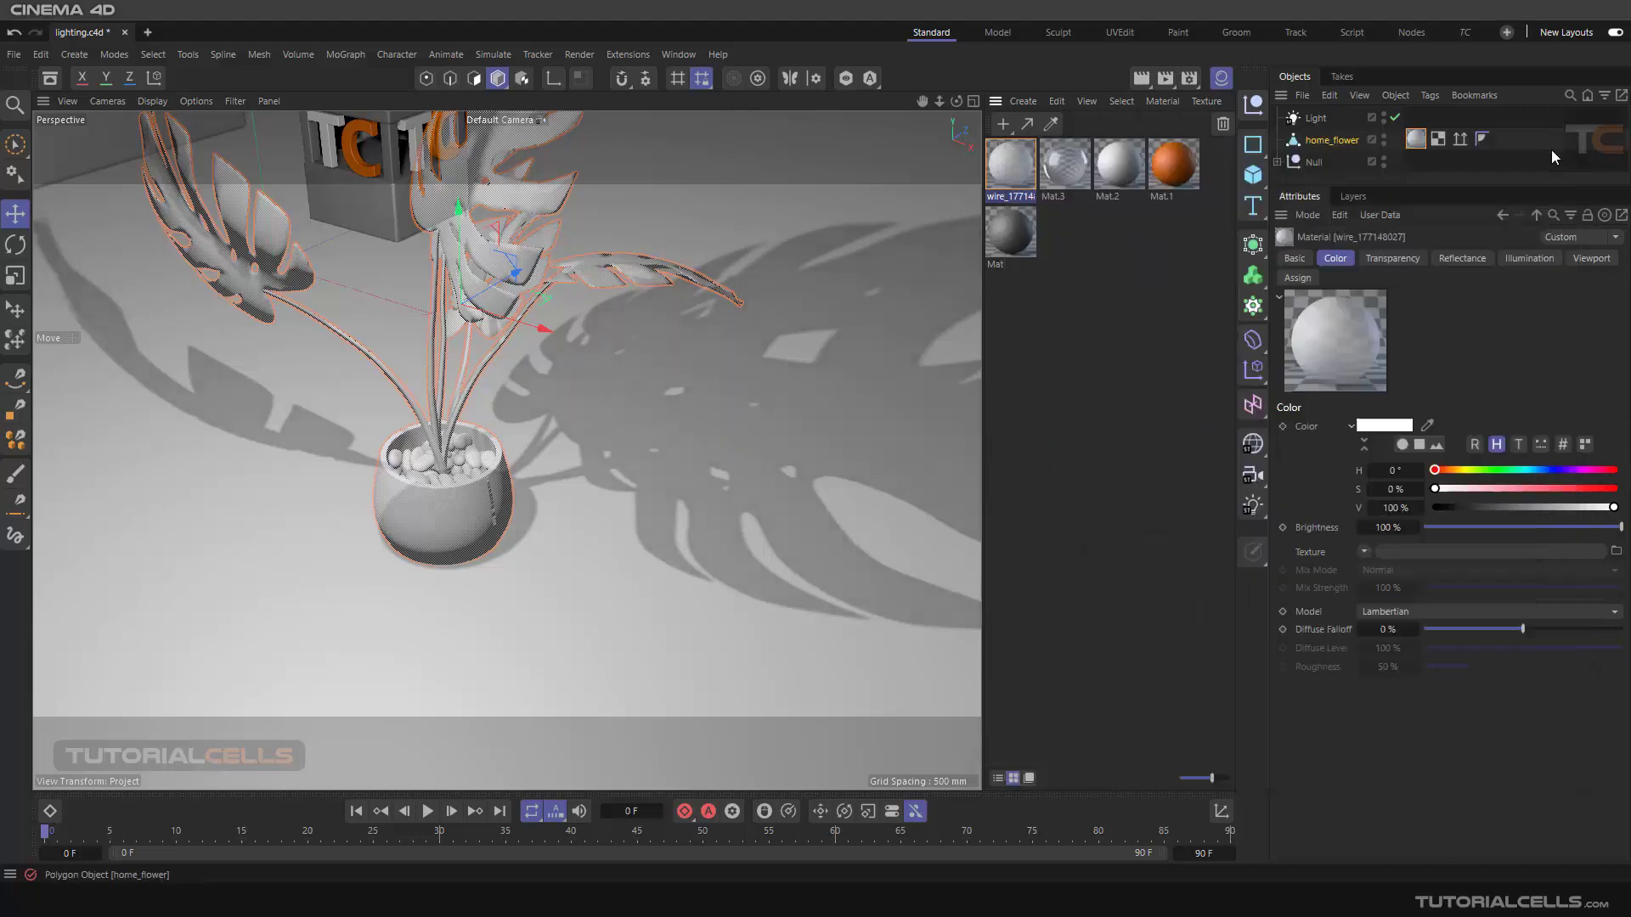
Hide the Material Manager, select the light and render the semi-transparent plant to the Picture Viewer.
left_click(1219, 78)
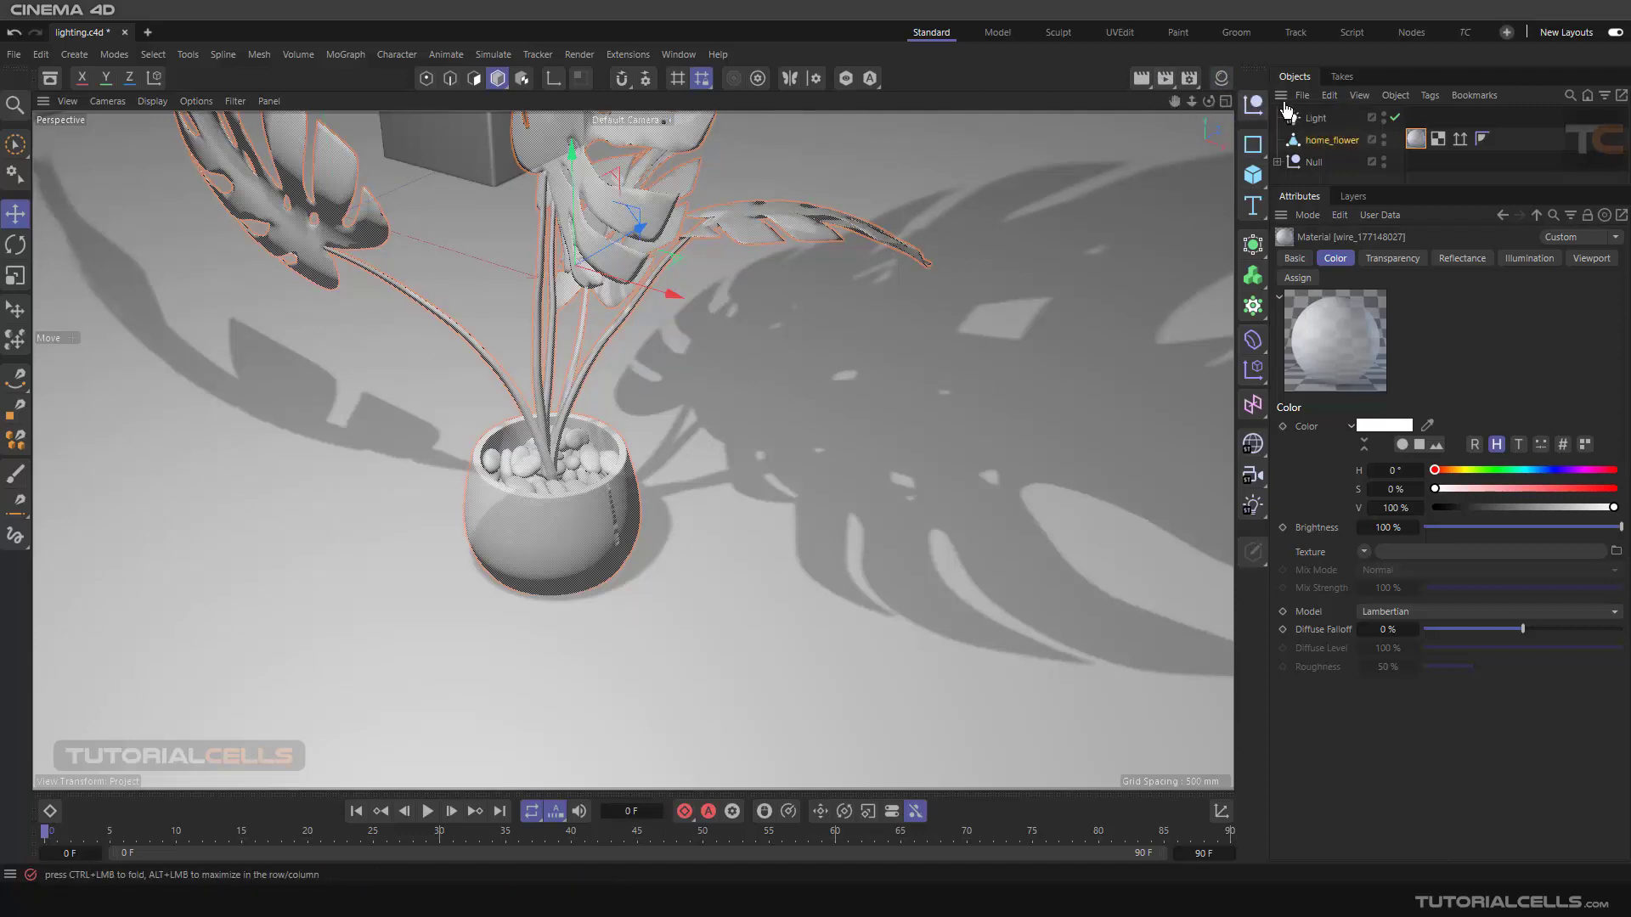
left_click(1316, 118)
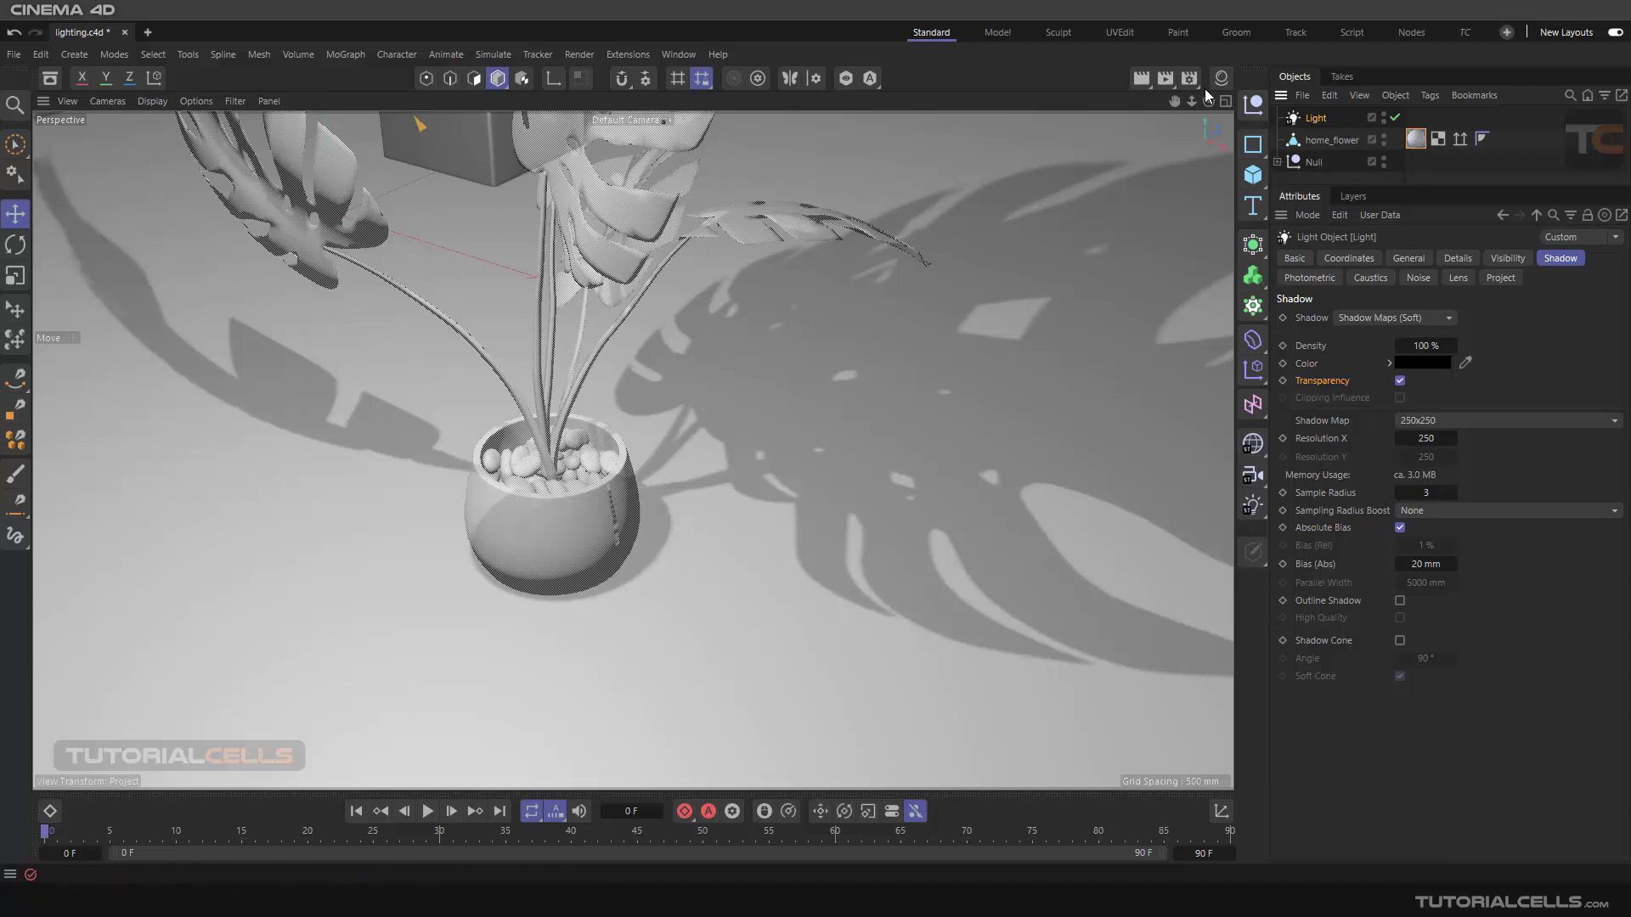
left_click(1169, 84)
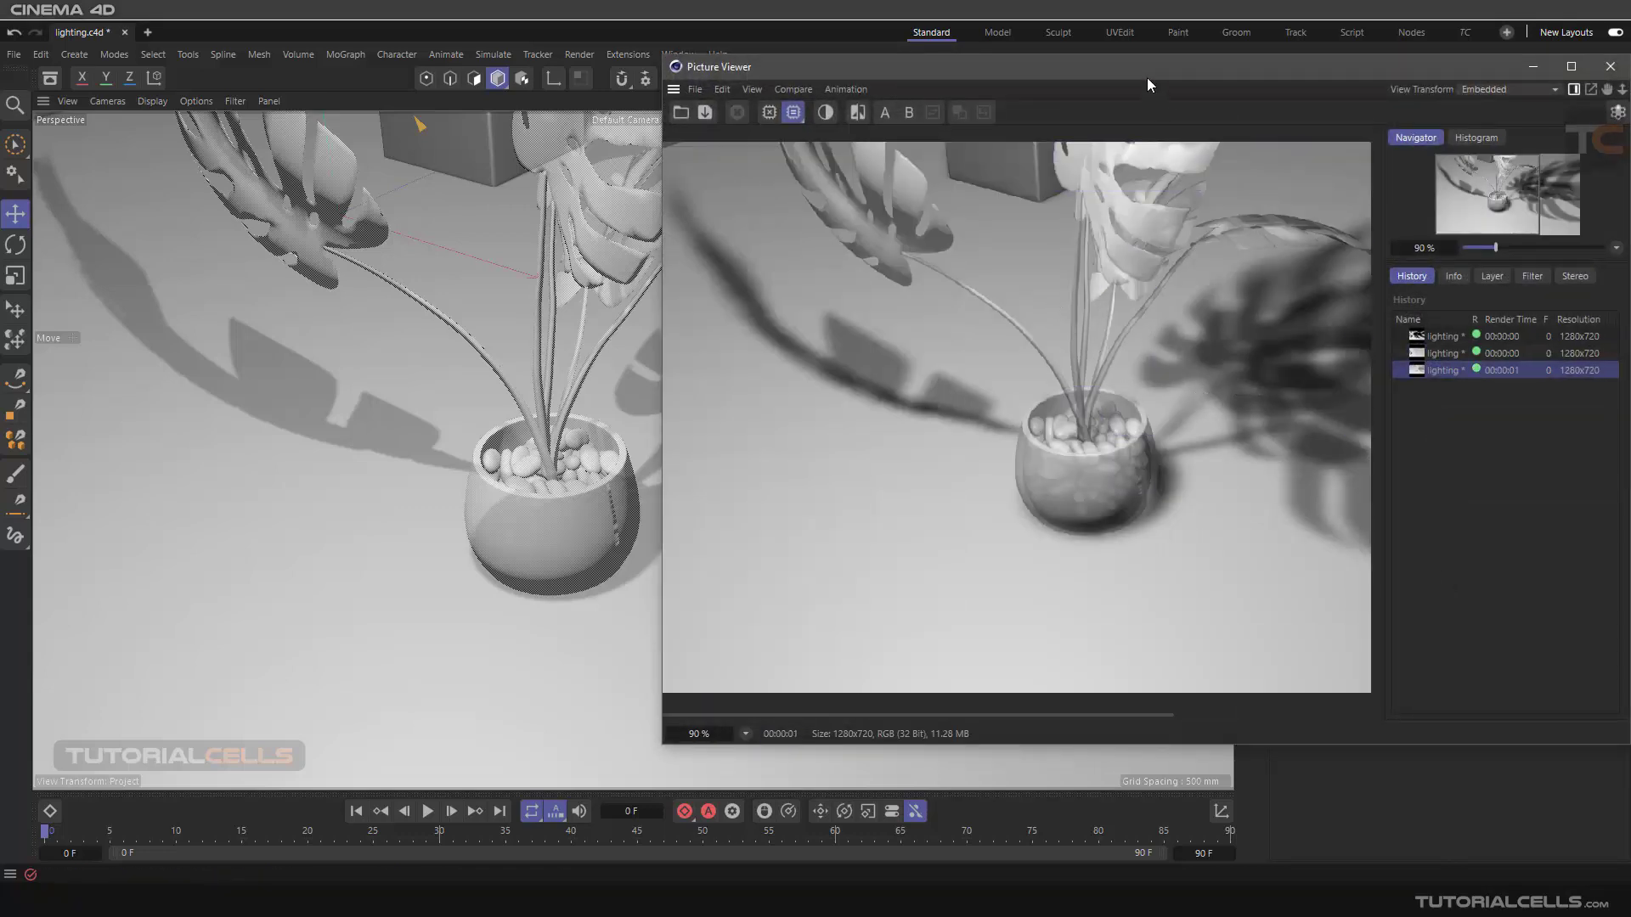
Turn off Transparency in the light's shadow settings, render the plant to the Picture Viewer for comparison and close the viewer.
left_click_drag(1131, 73, 814, 93)
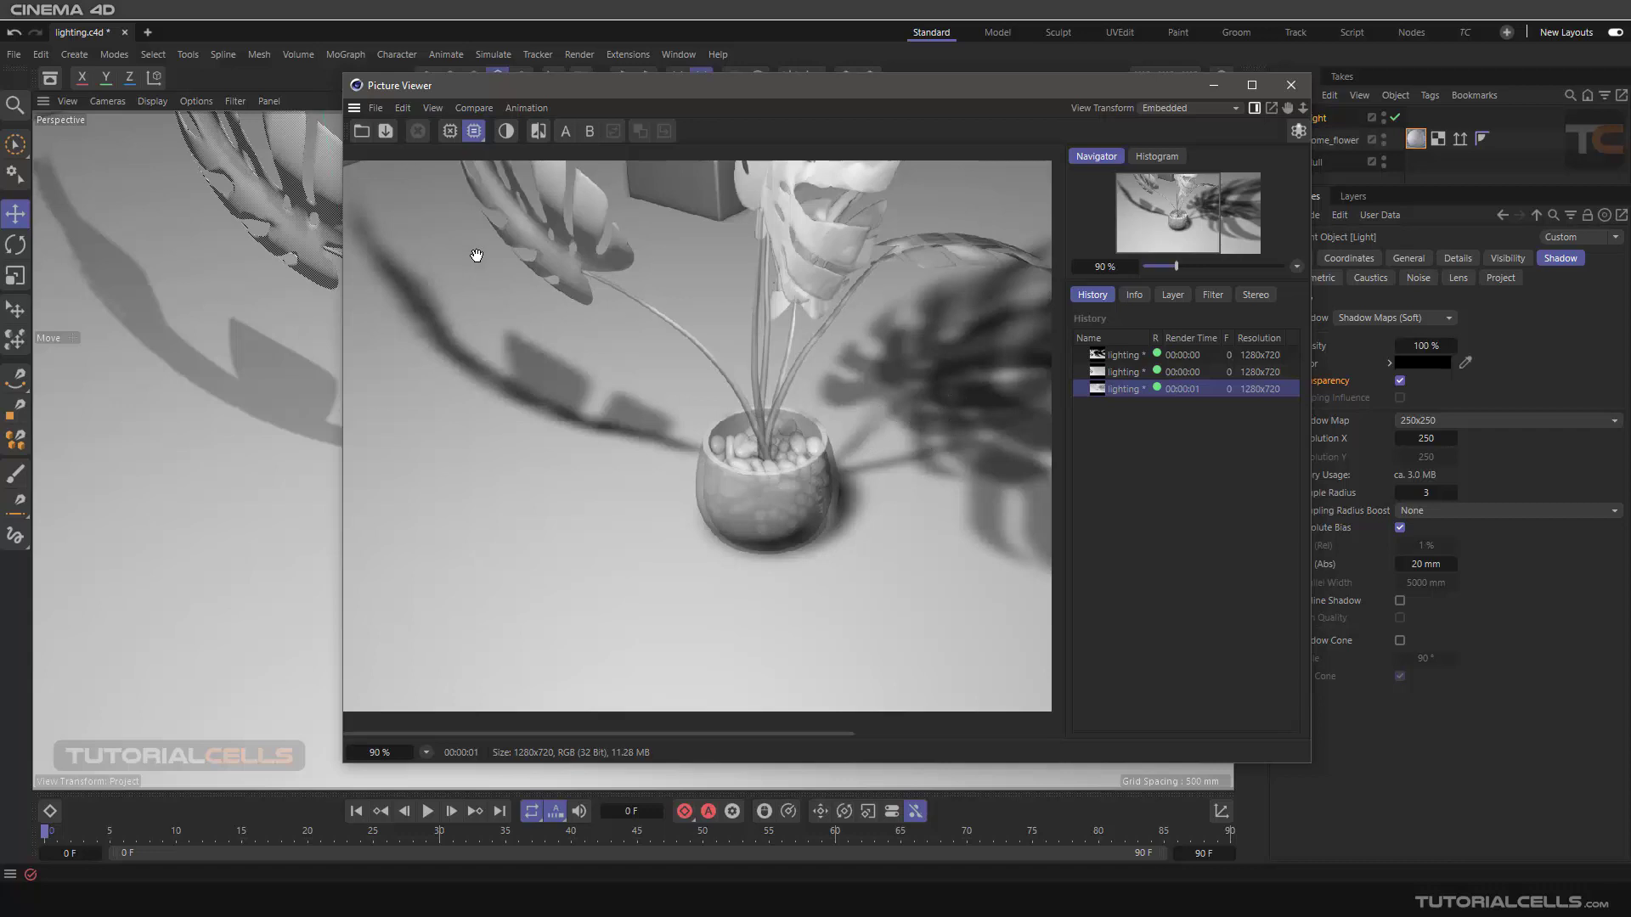
left_click(1291, 85)
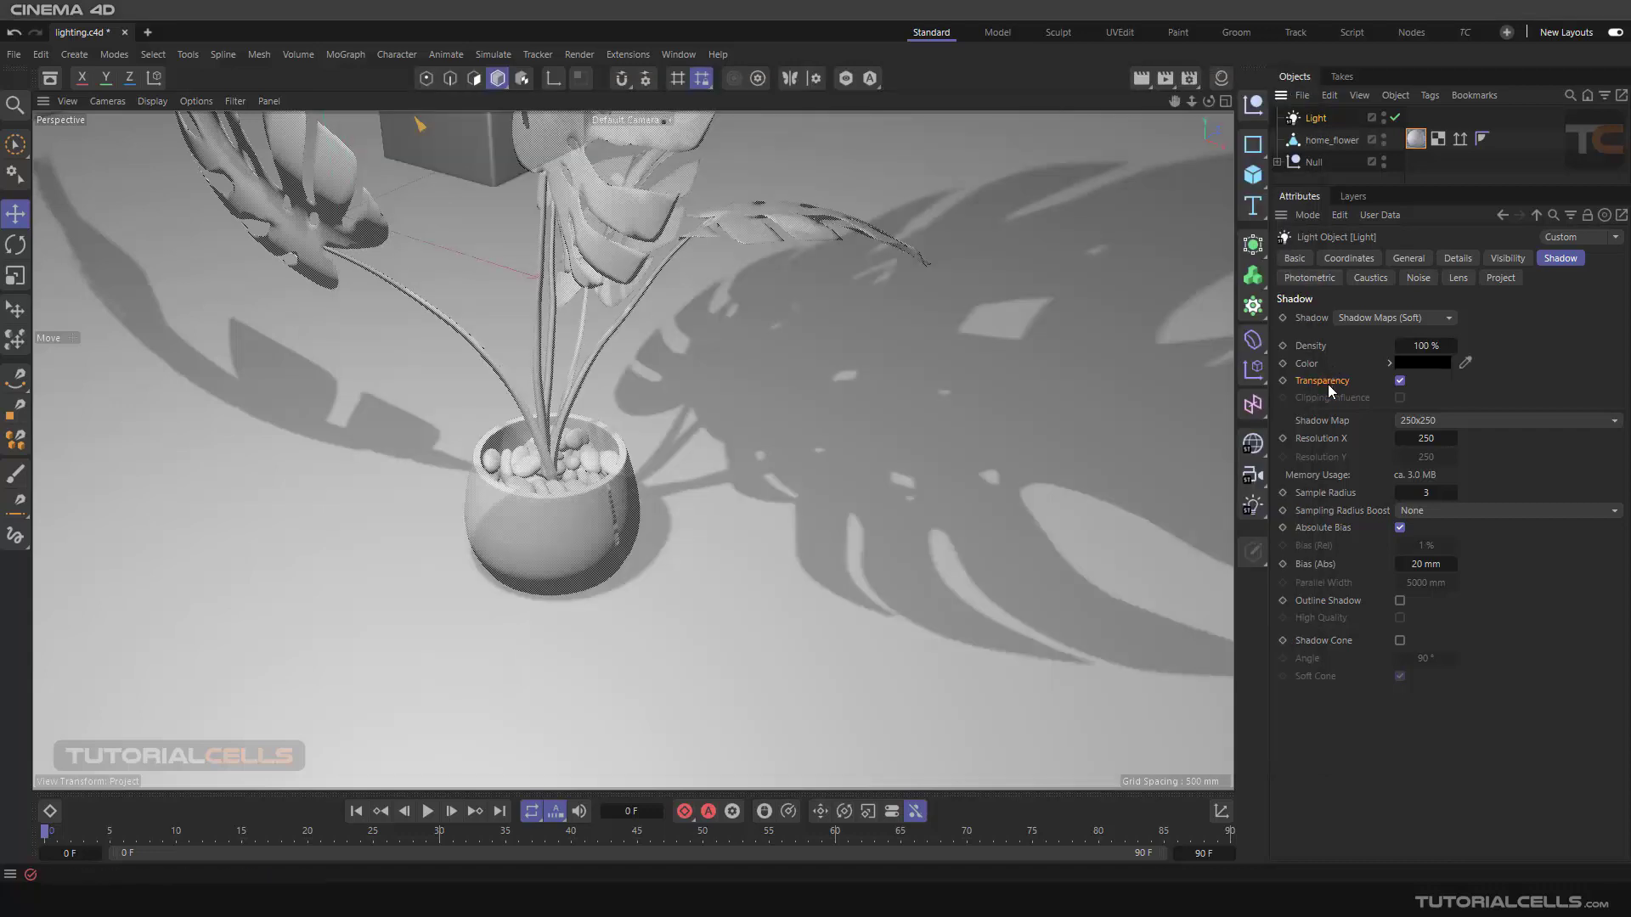
left_click(1400, 380)
left_click(1165, 78)
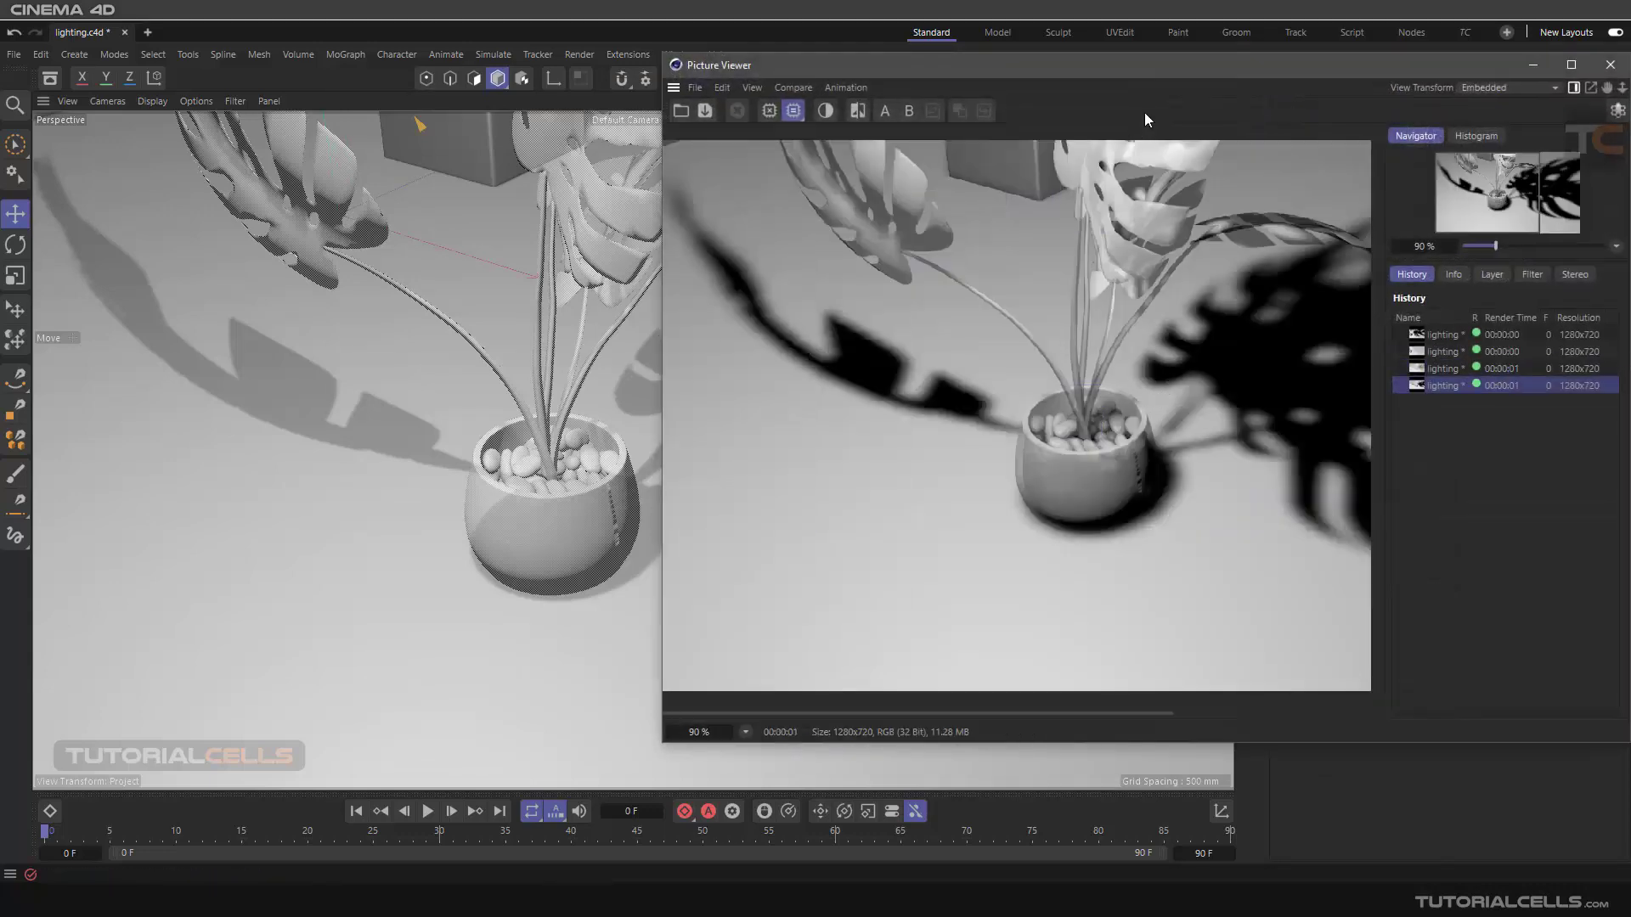
left_click_drag(1133, 66, 916, 87)
scroll(1018, 376, "down", 1)
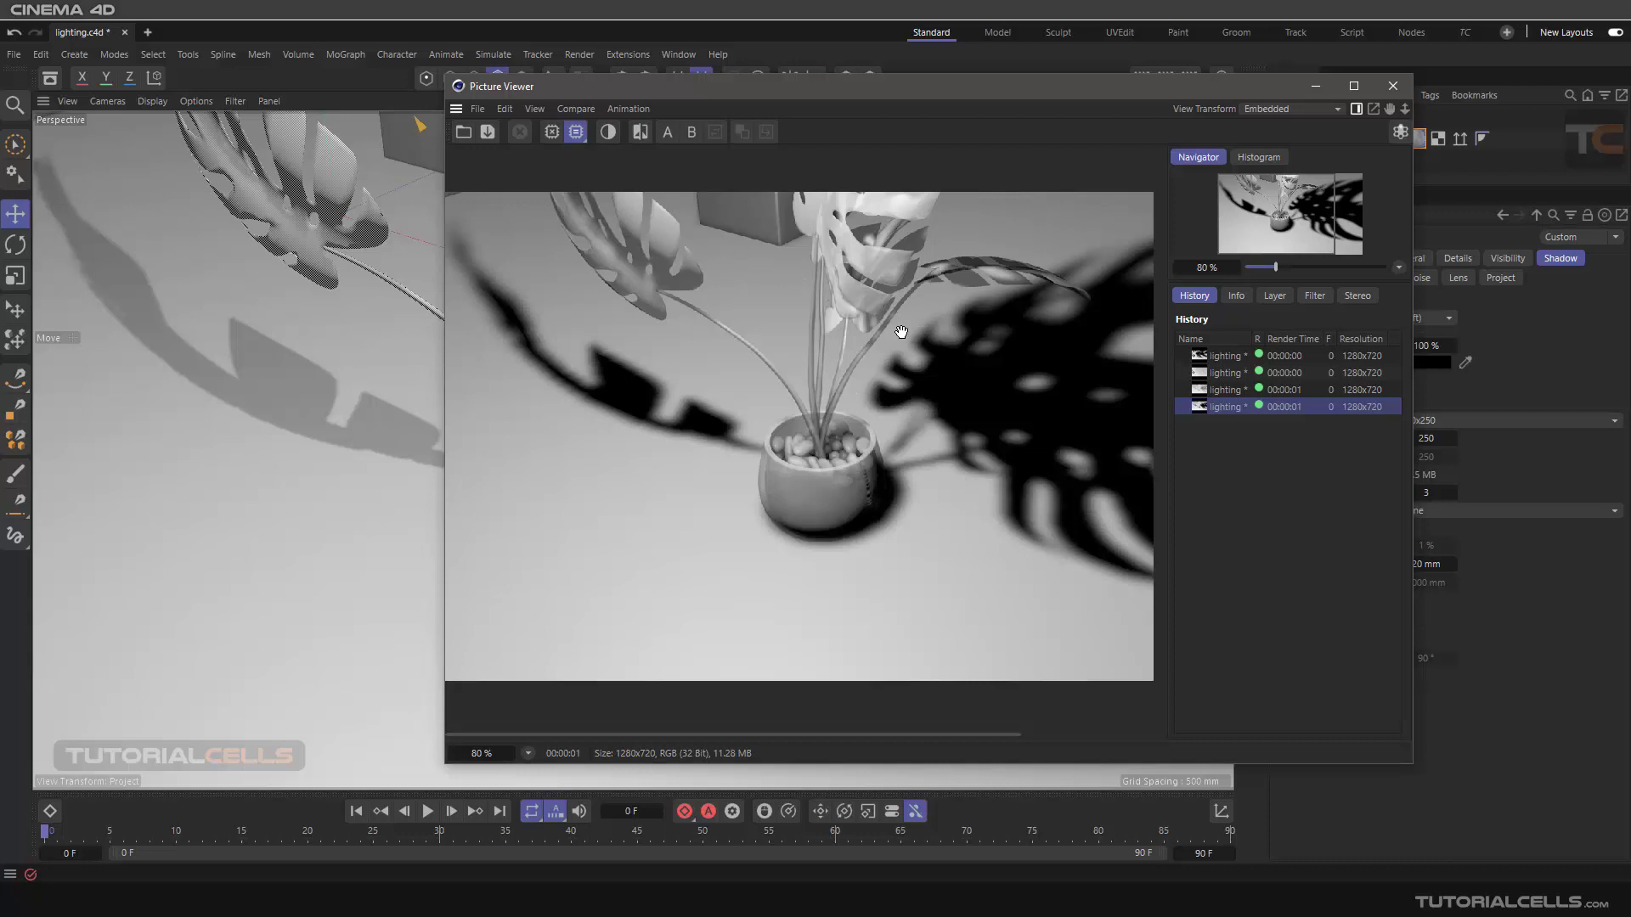
left_click(1392, 85)
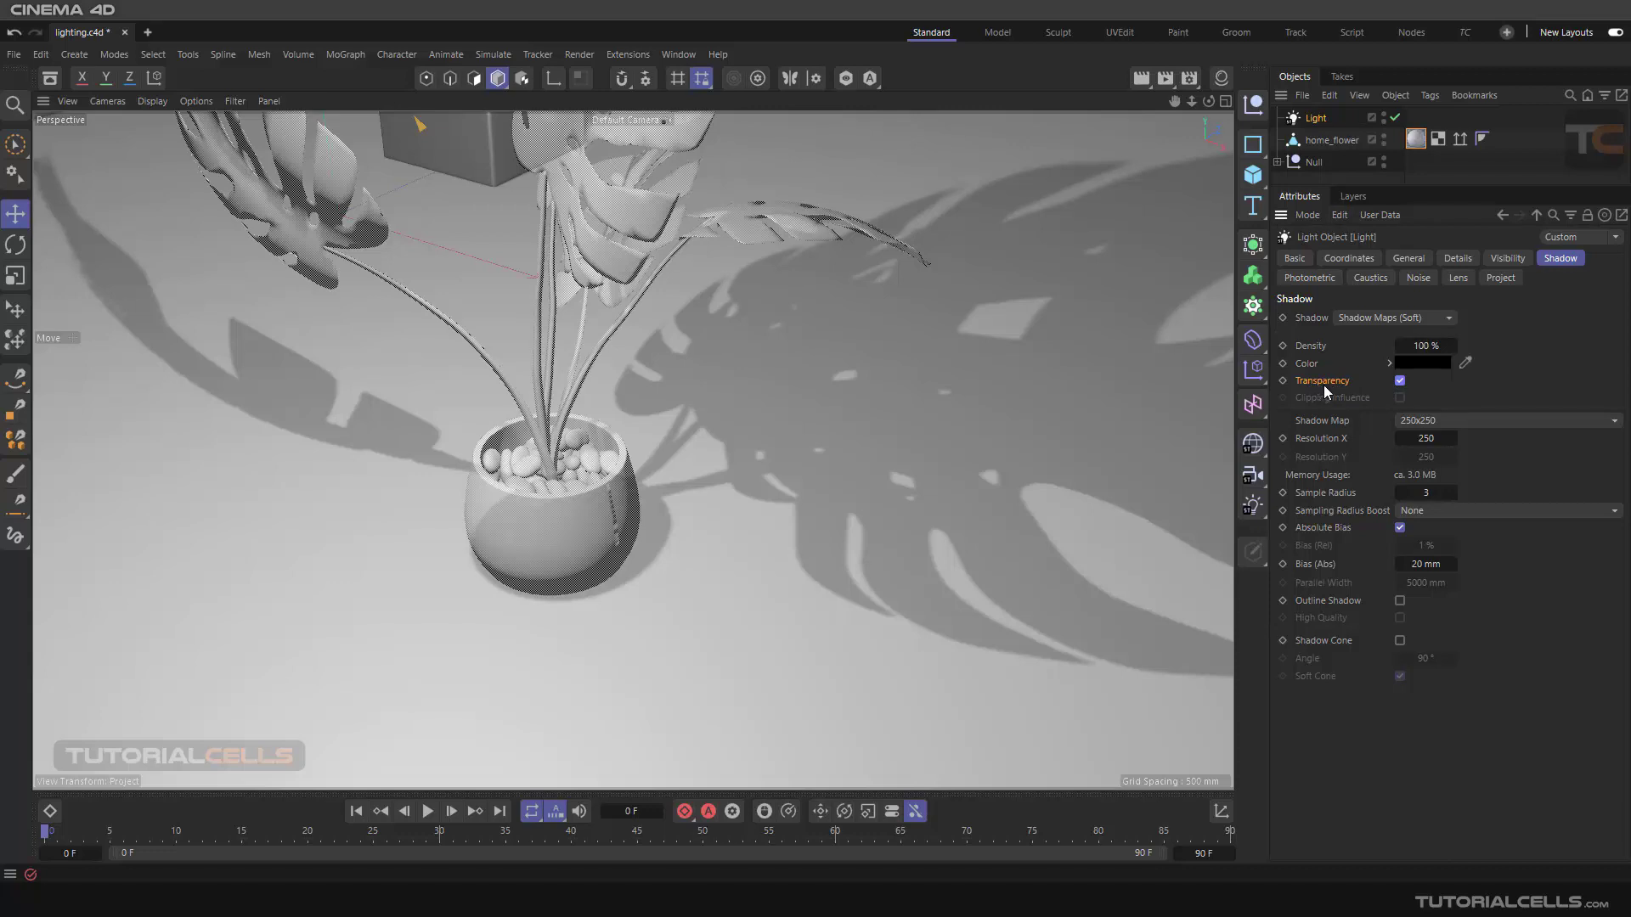
Disable the Transparency channel of the plant's material wire_177148027, close the Material Editor and hide the Material Manager.
left_click(1416, 140)
double_click(1415, 141)
left_click(1221, 78)
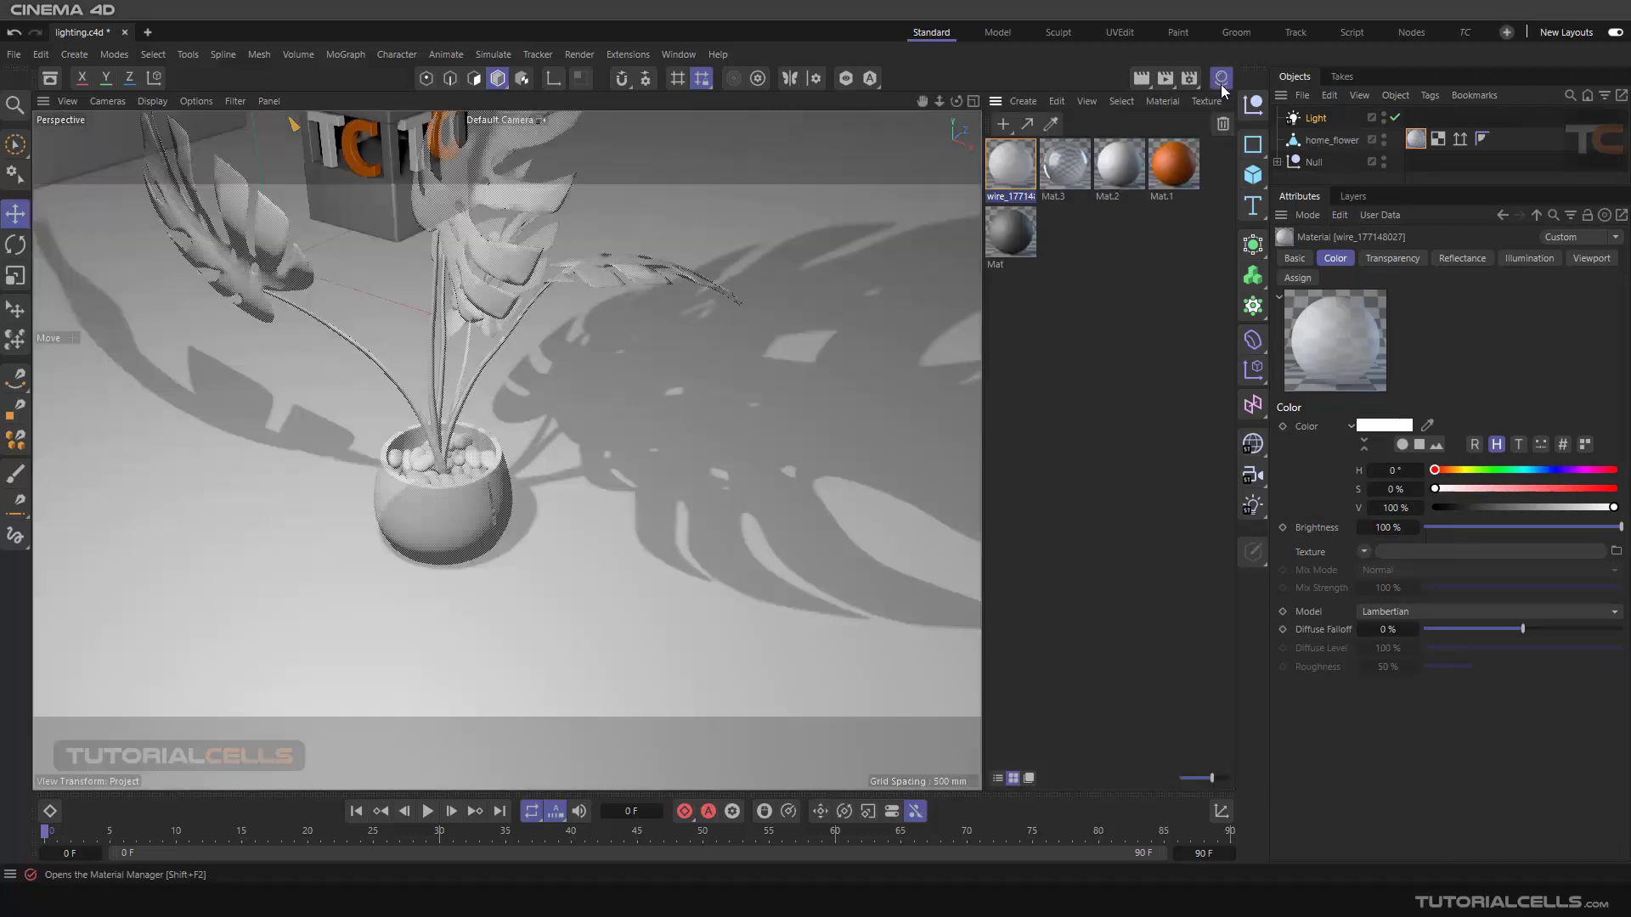
double_click(1031, 175)
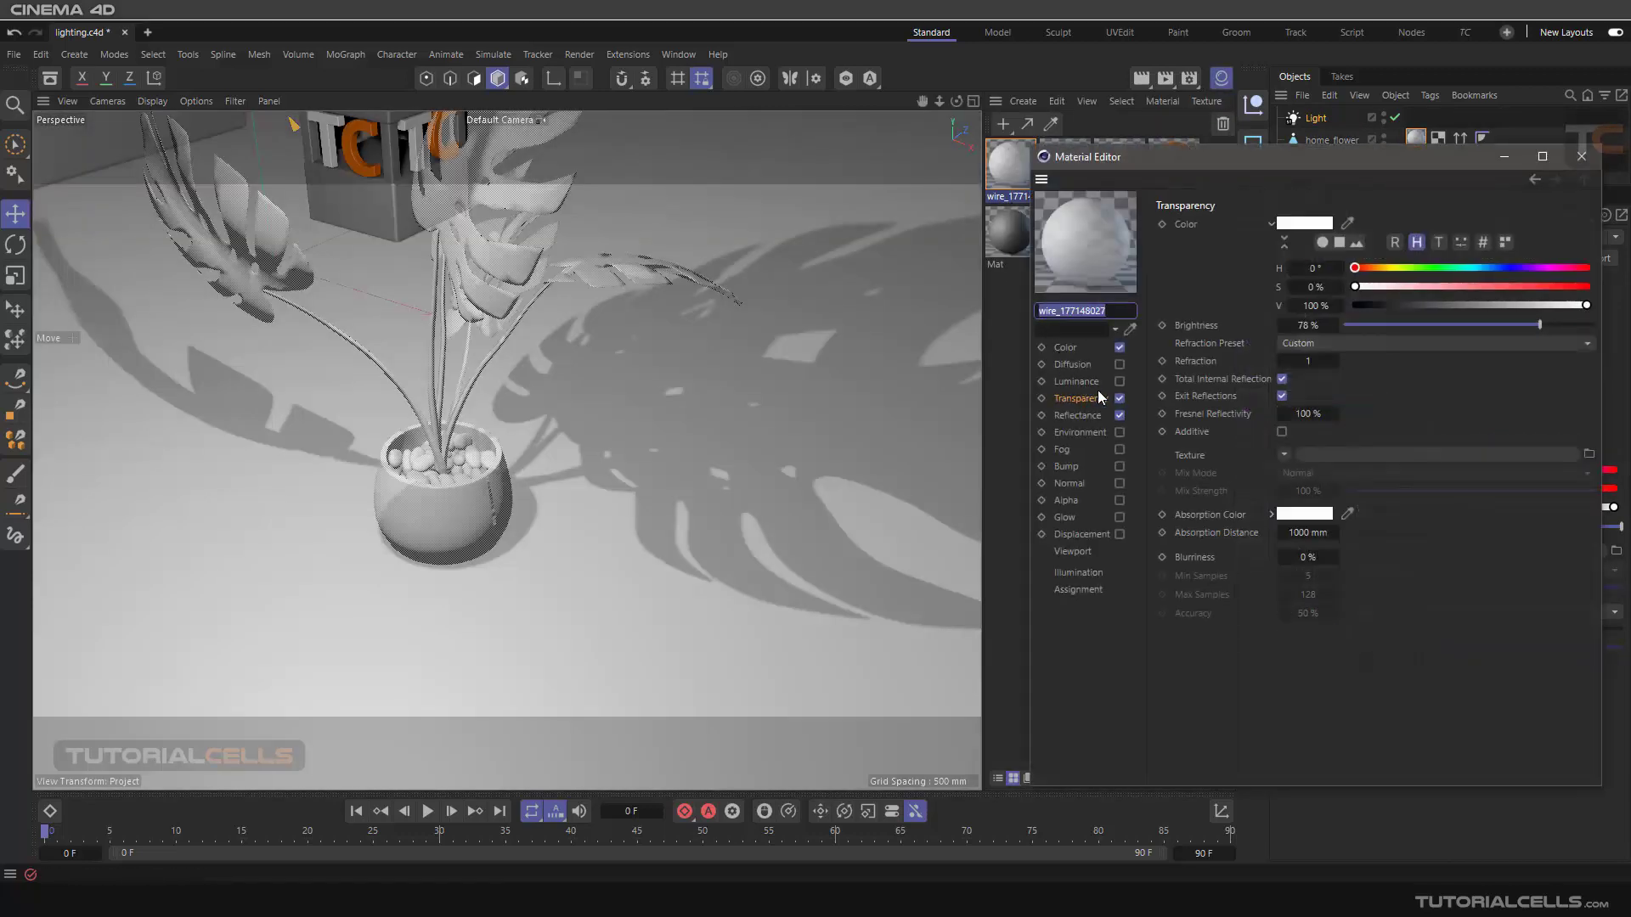
left_click(1119, 399)
left_click_drag(1323, 168, 1036, 148)
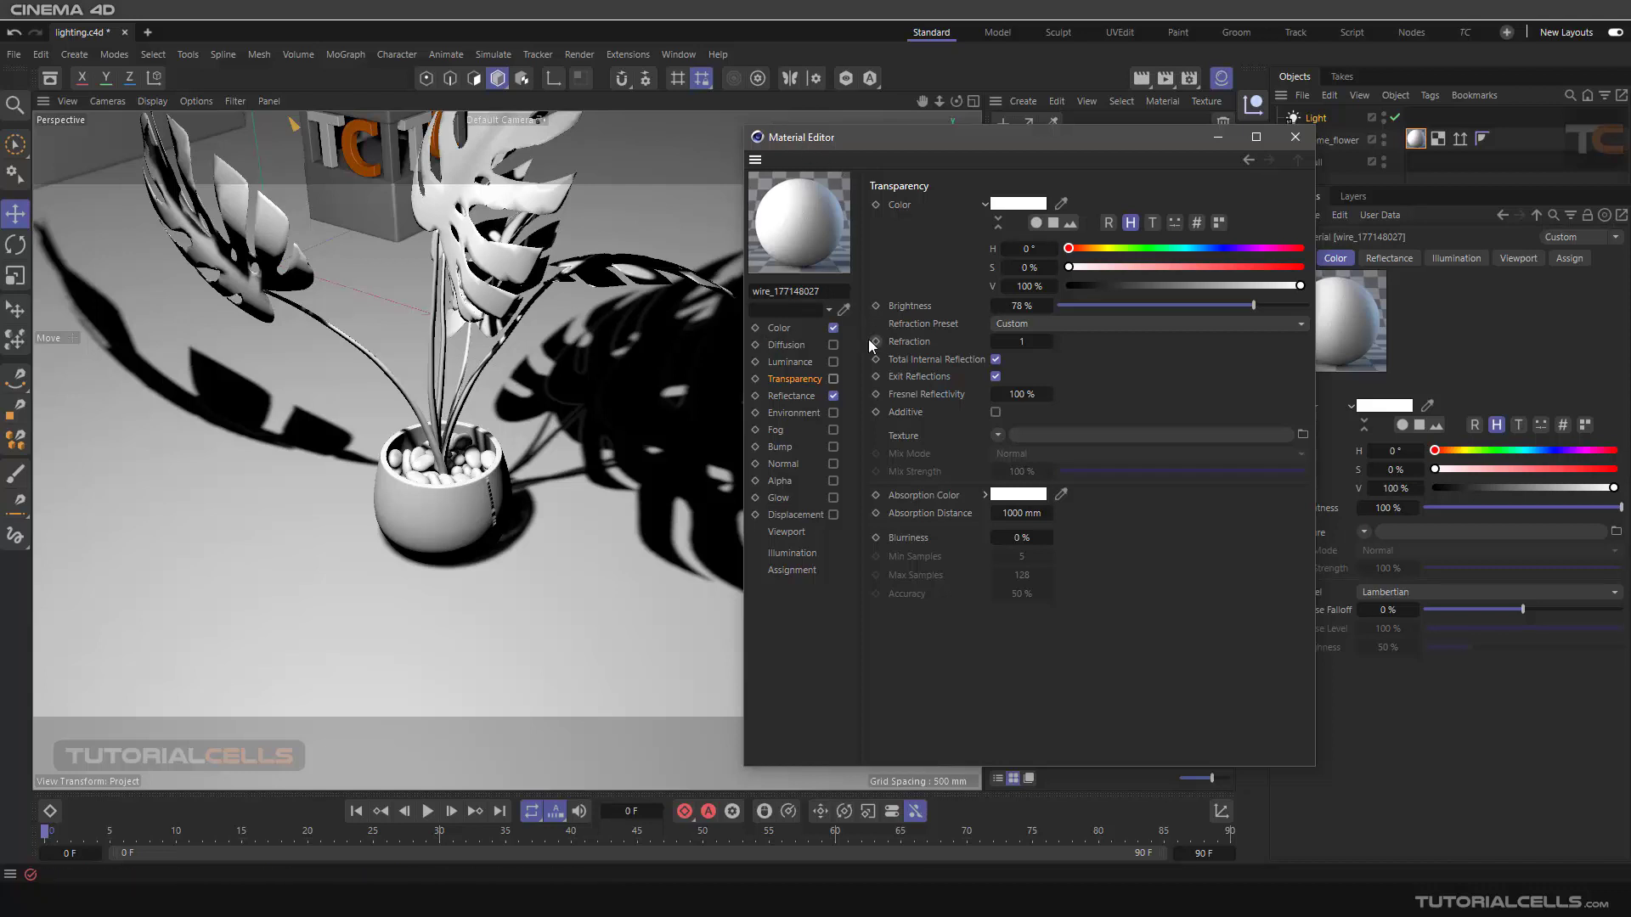
left_click(1294, 139)
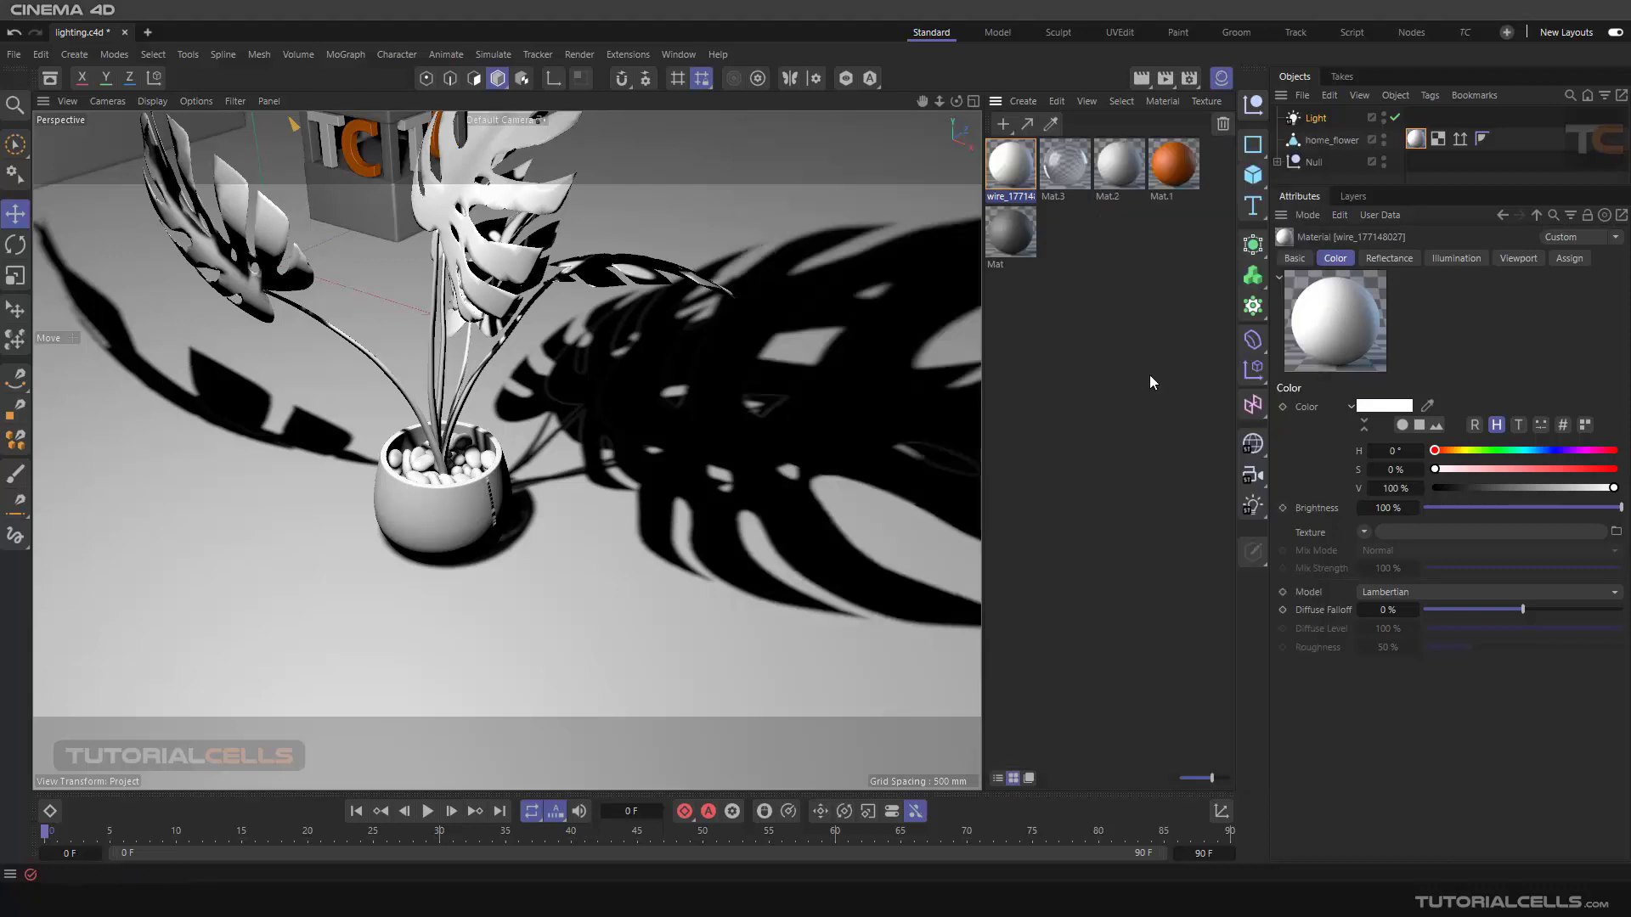
left_click(1215, 85)
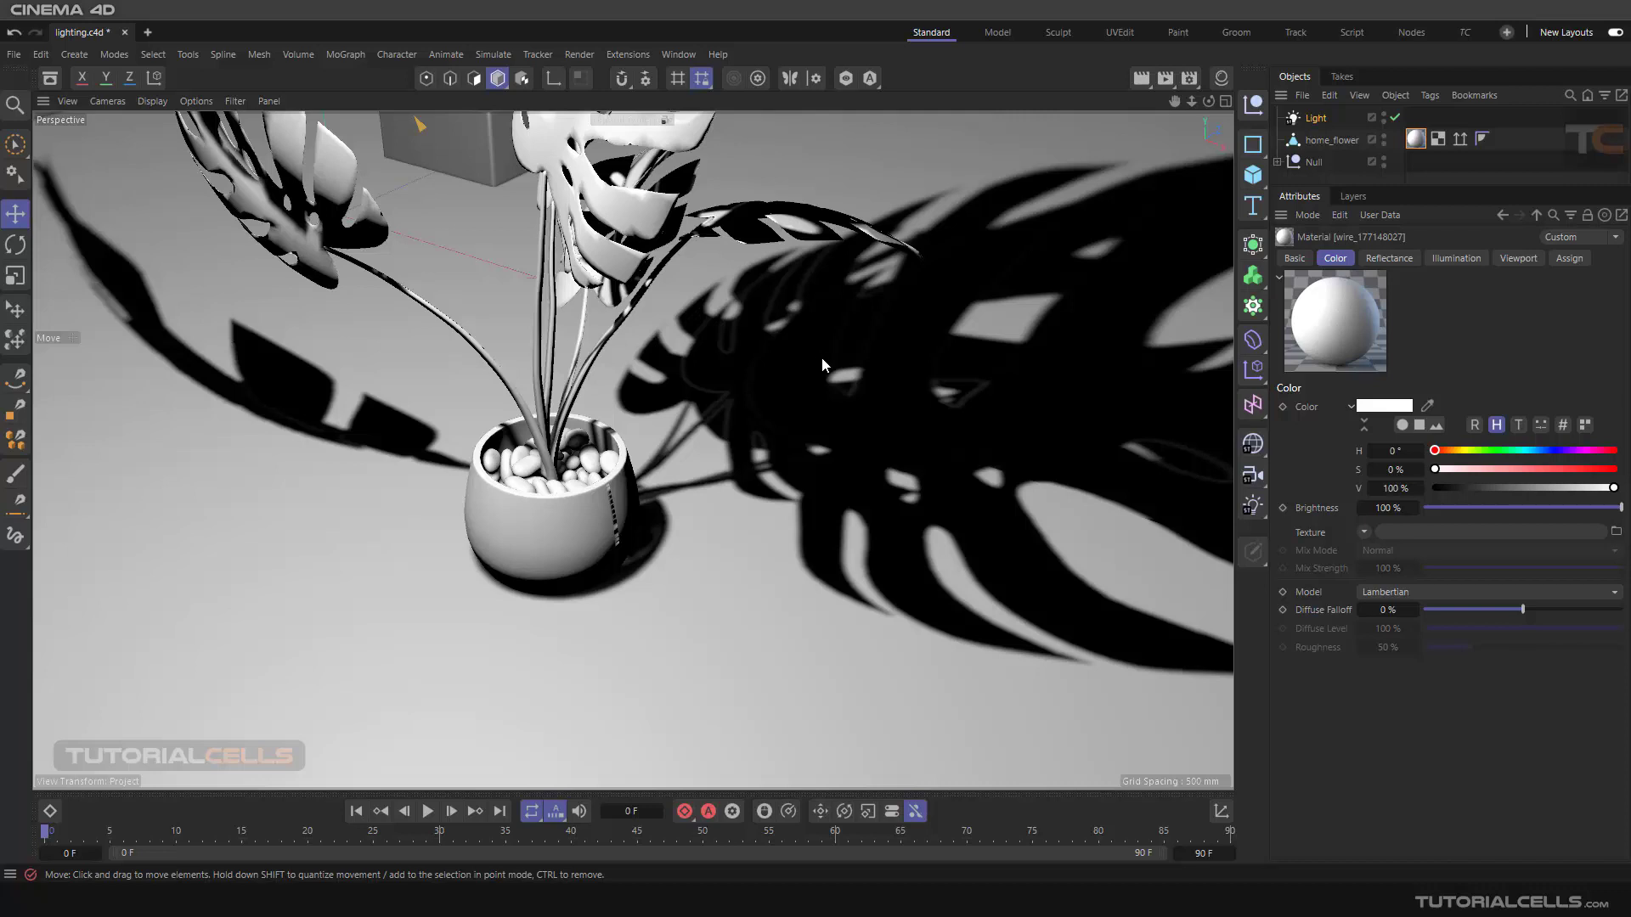
Select the light and change its type to Spot.
middle_click_drag(822, 359, 822, 383, "alt")
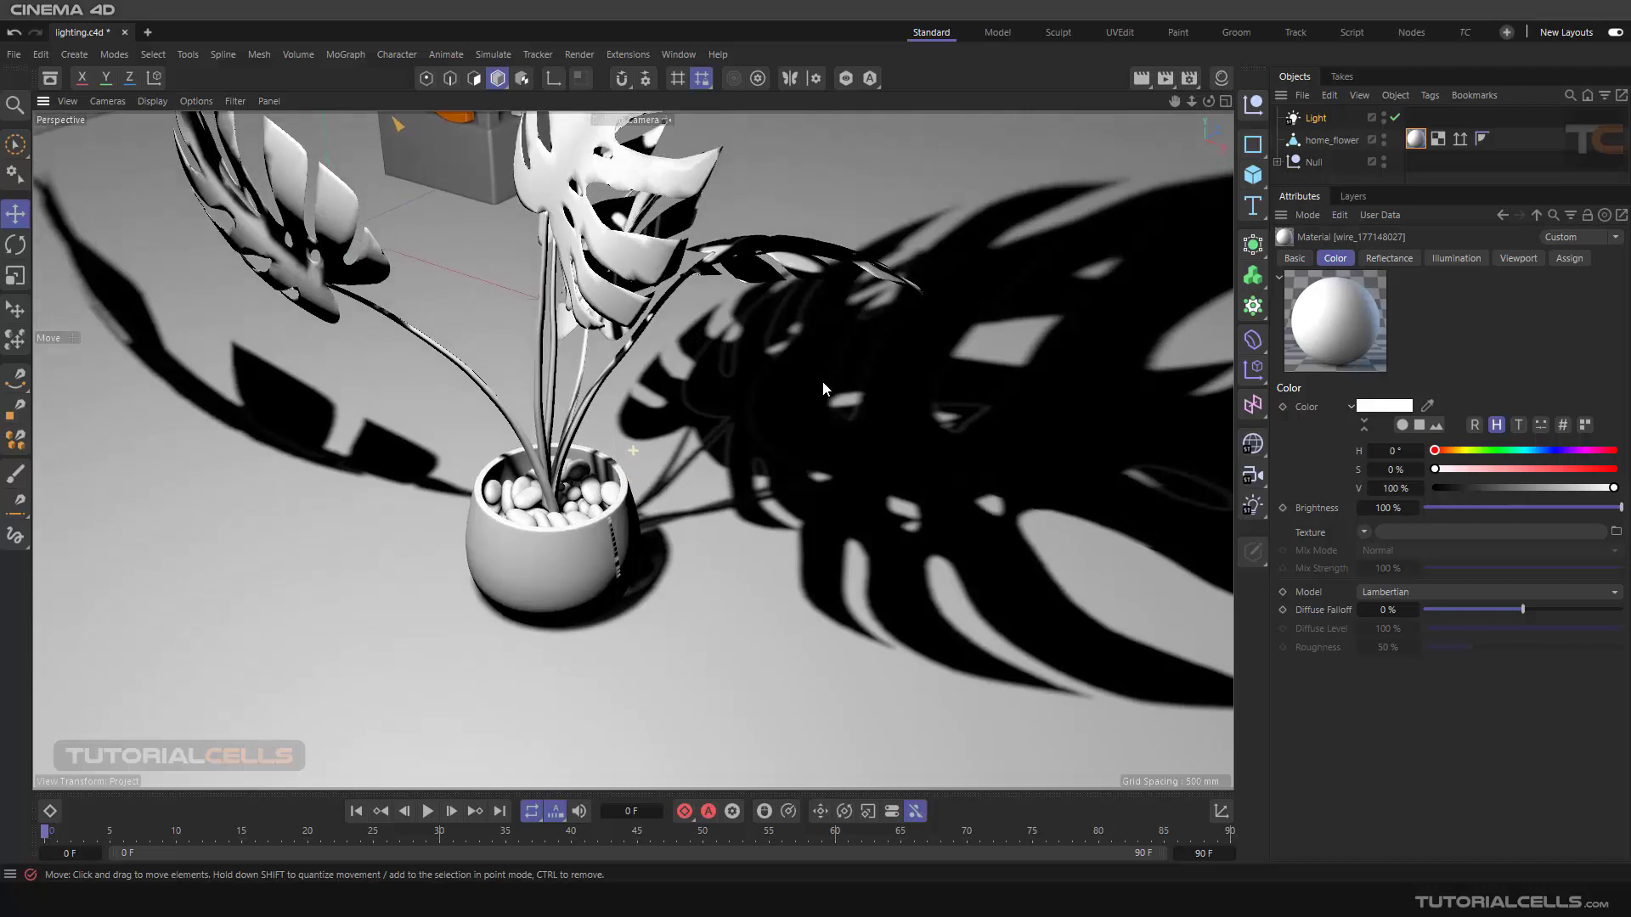
left_click(1316, 118)
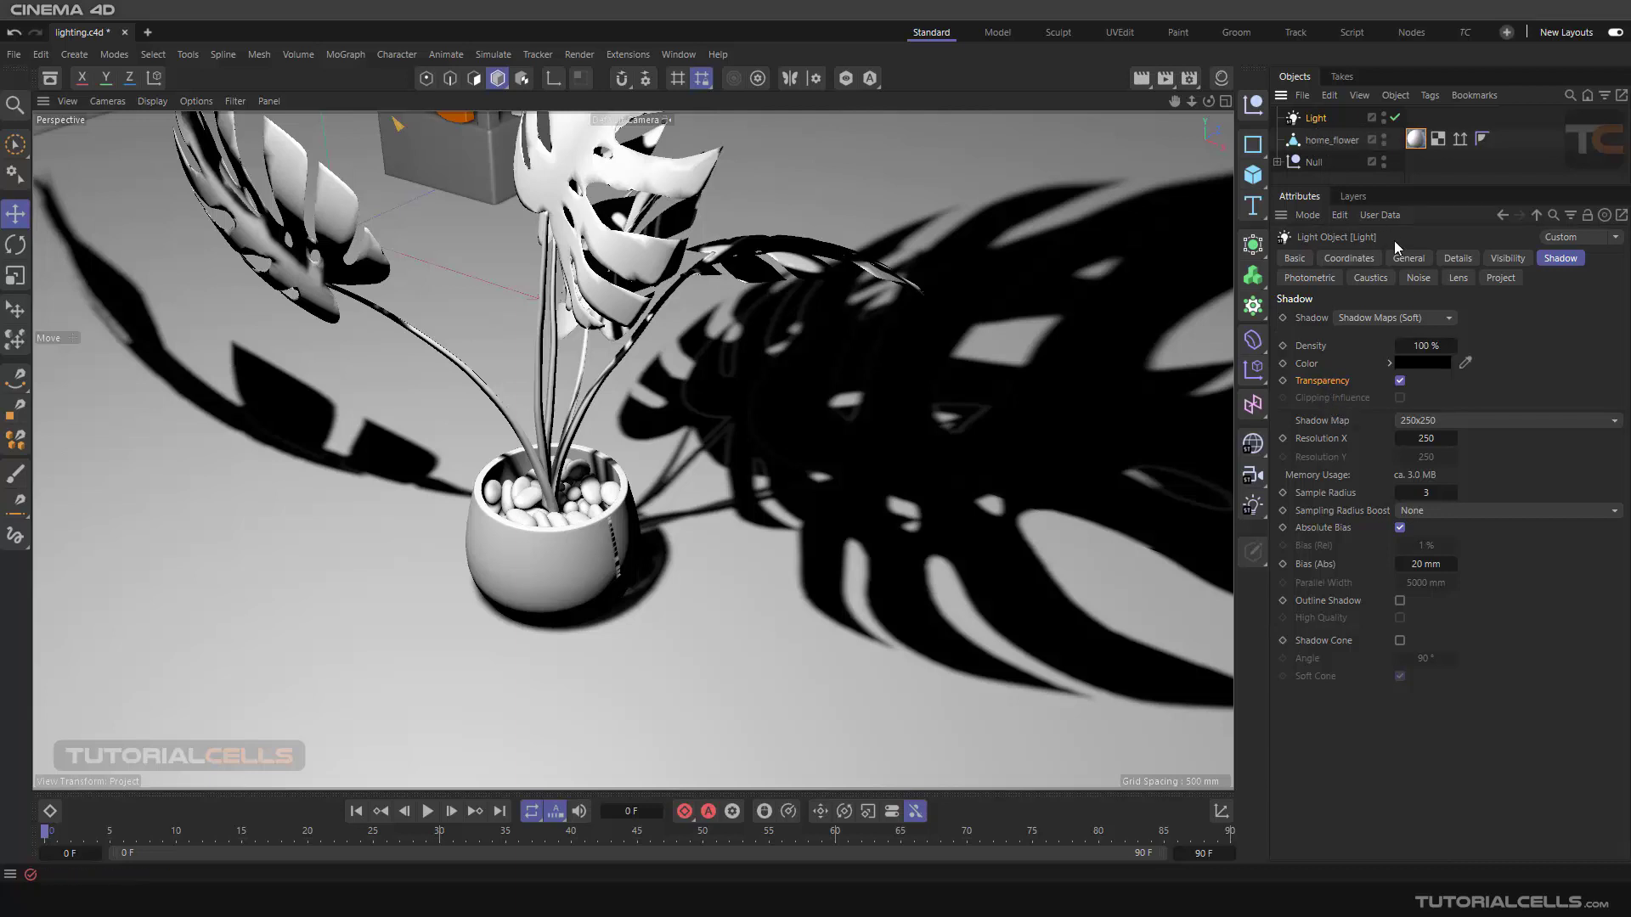
left_click(1404, 261)
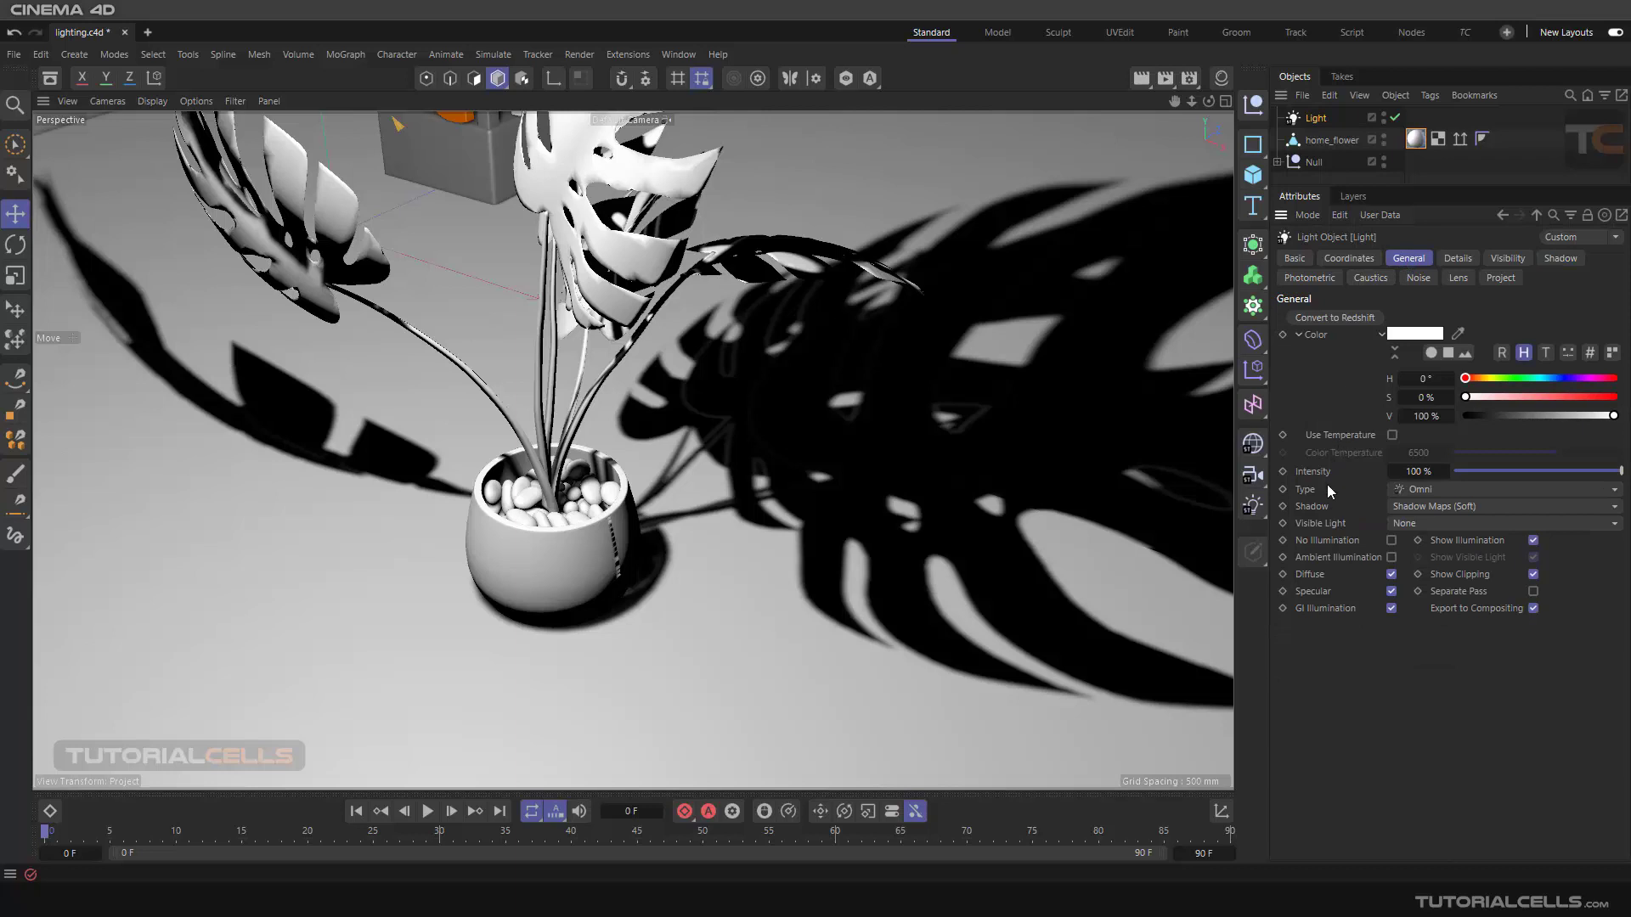
left_click(1408, 488)
left_click(1418, 525)
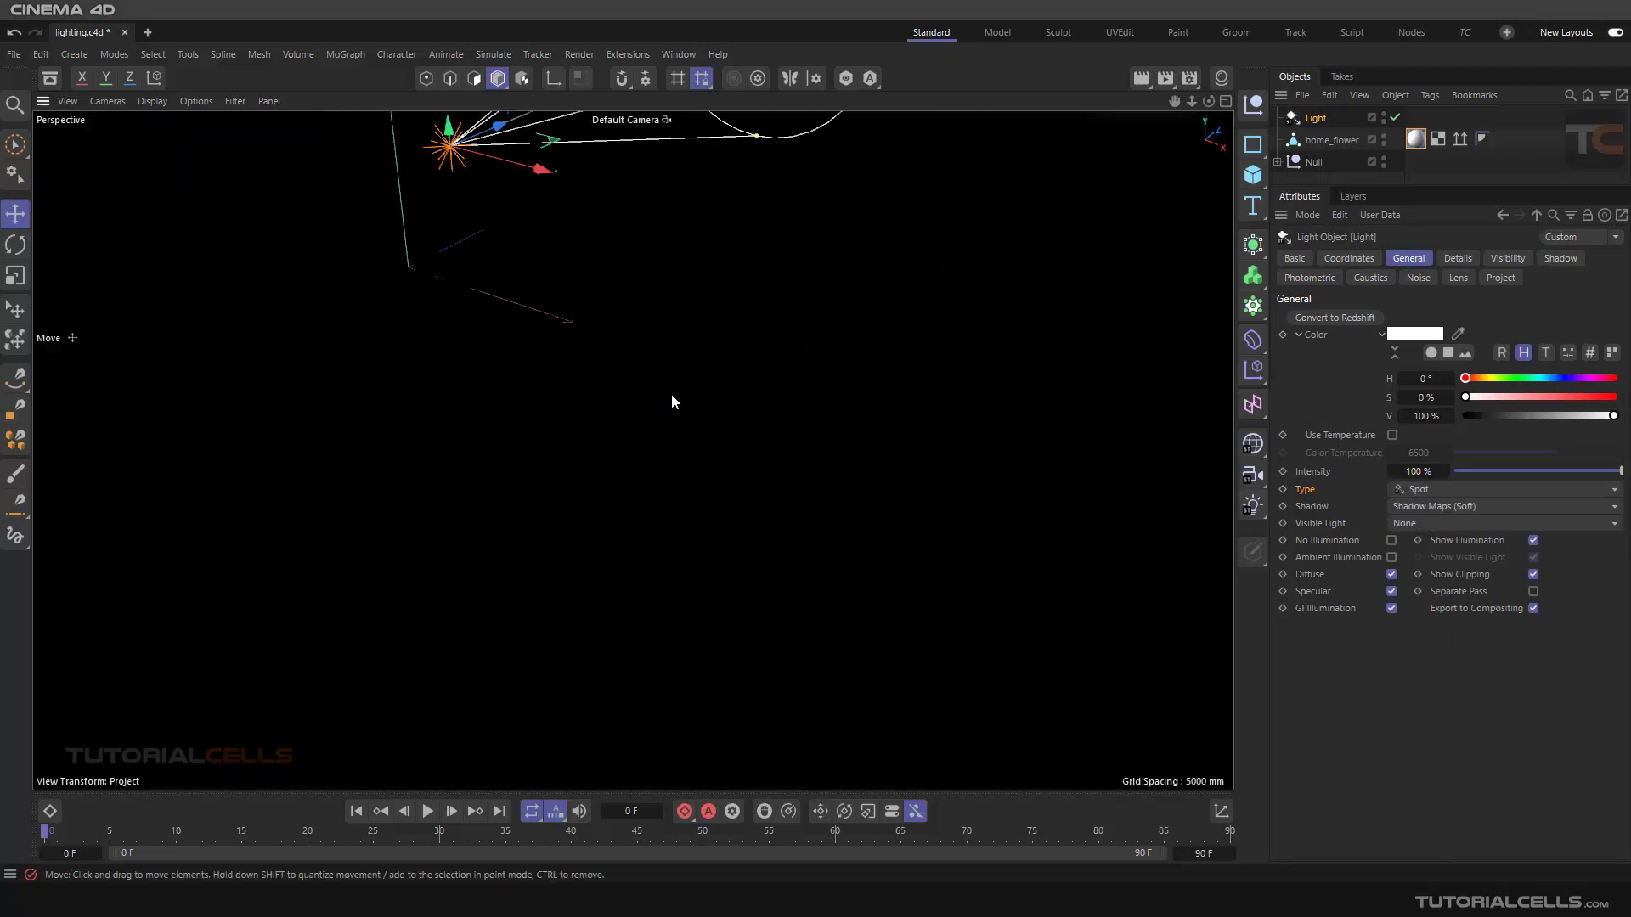
Rotate the spot light so that its cone points at the potted plant.
scroll(669, 395, "down", 6)
left_click_drag(624, 243, 448, 344)
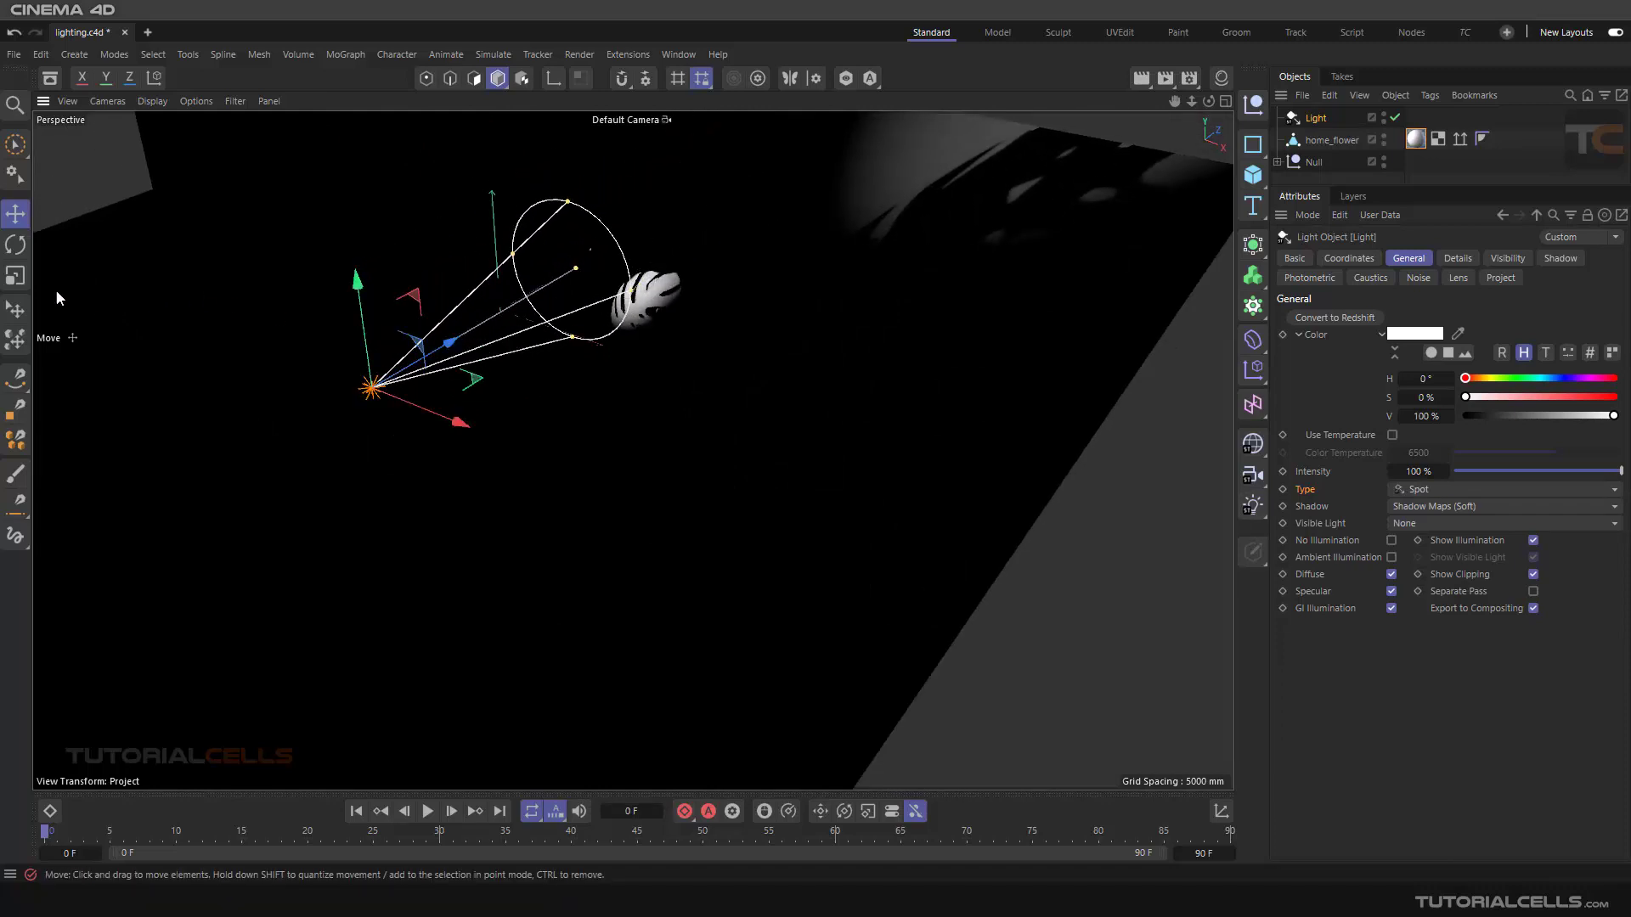
left_click(15, 245)
left_click_drag(328, 357, 347, 342)
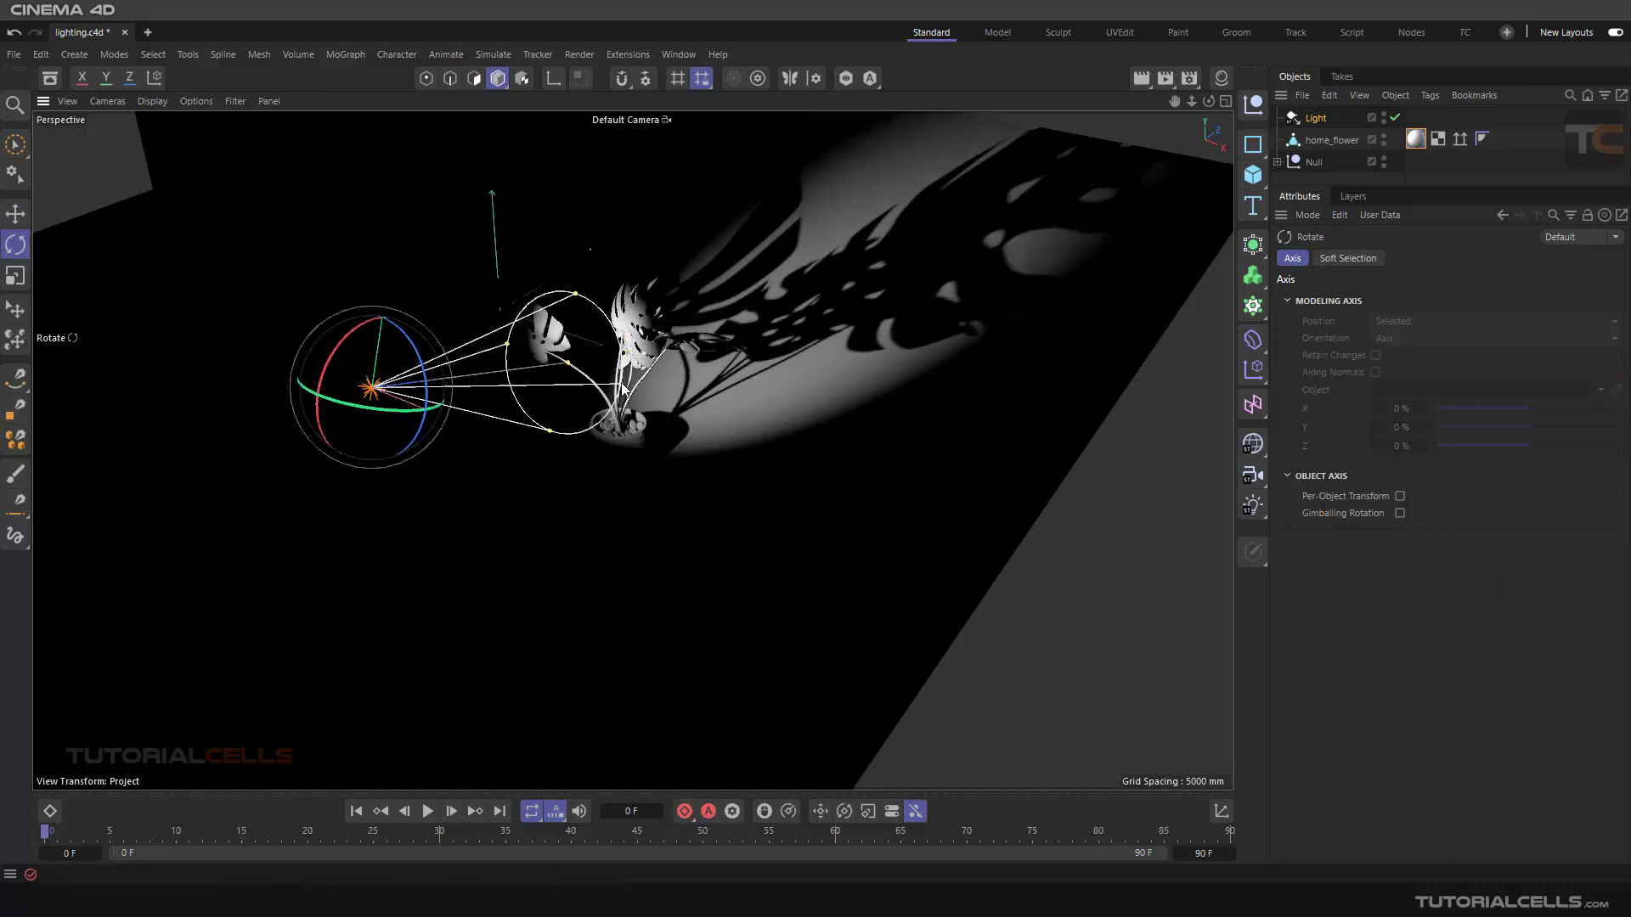
scroll(680, 401, "up", 6)
scroll(734, 401, "down", 2)
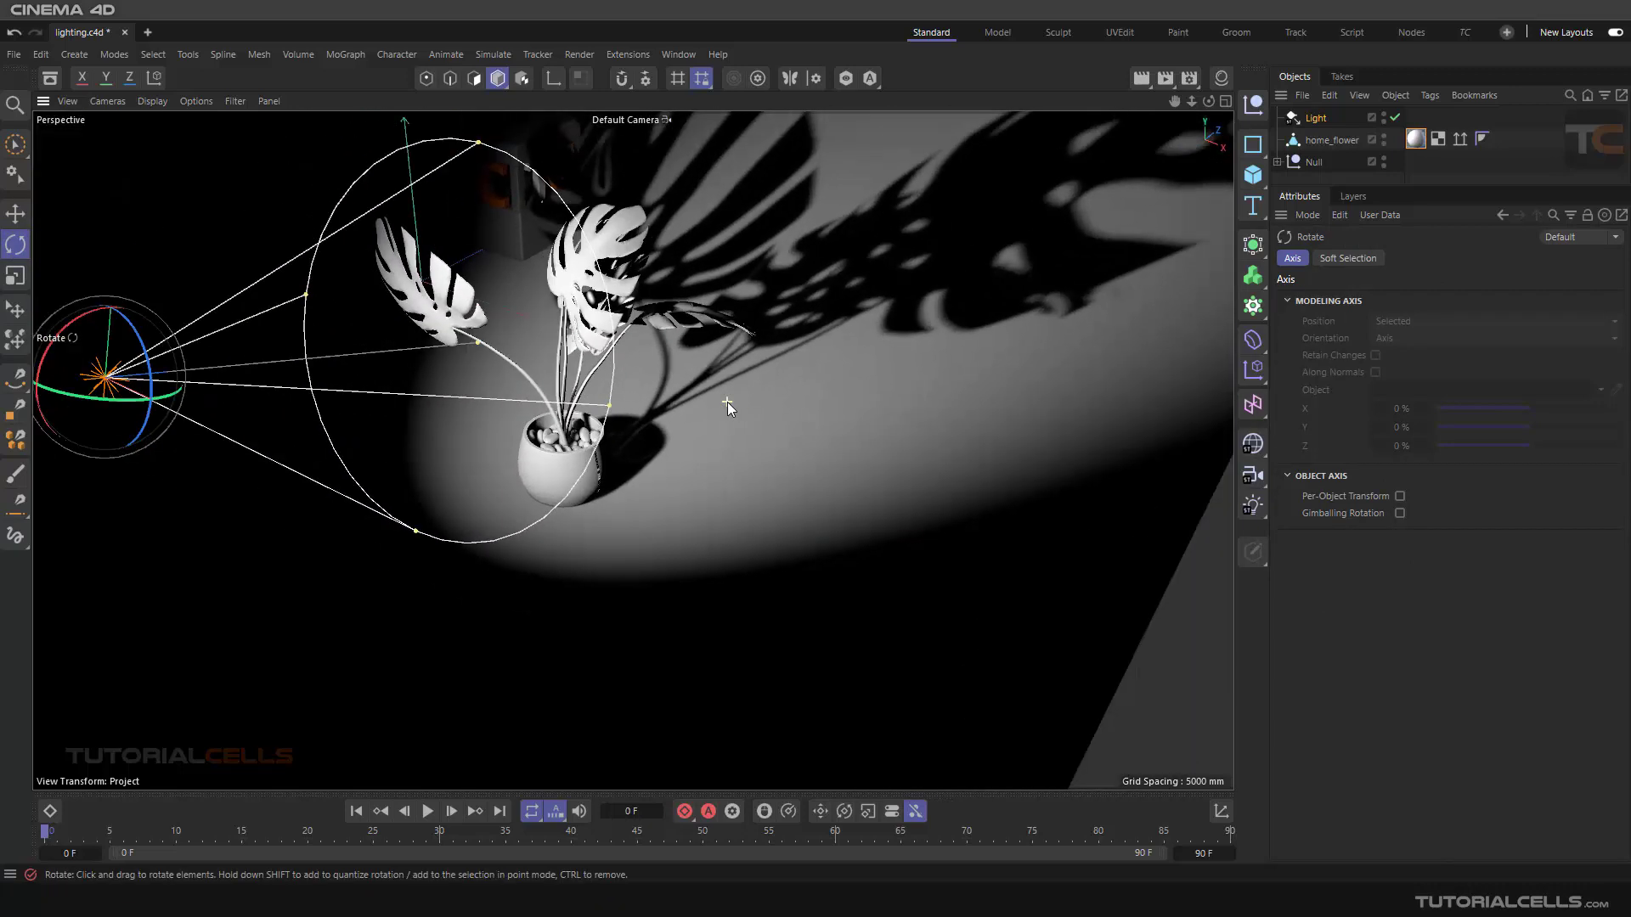
Examine the light's Clipping Influence shadow option and the Near Clip and Far Clip settings it relates to.
left_click(1320, 119)
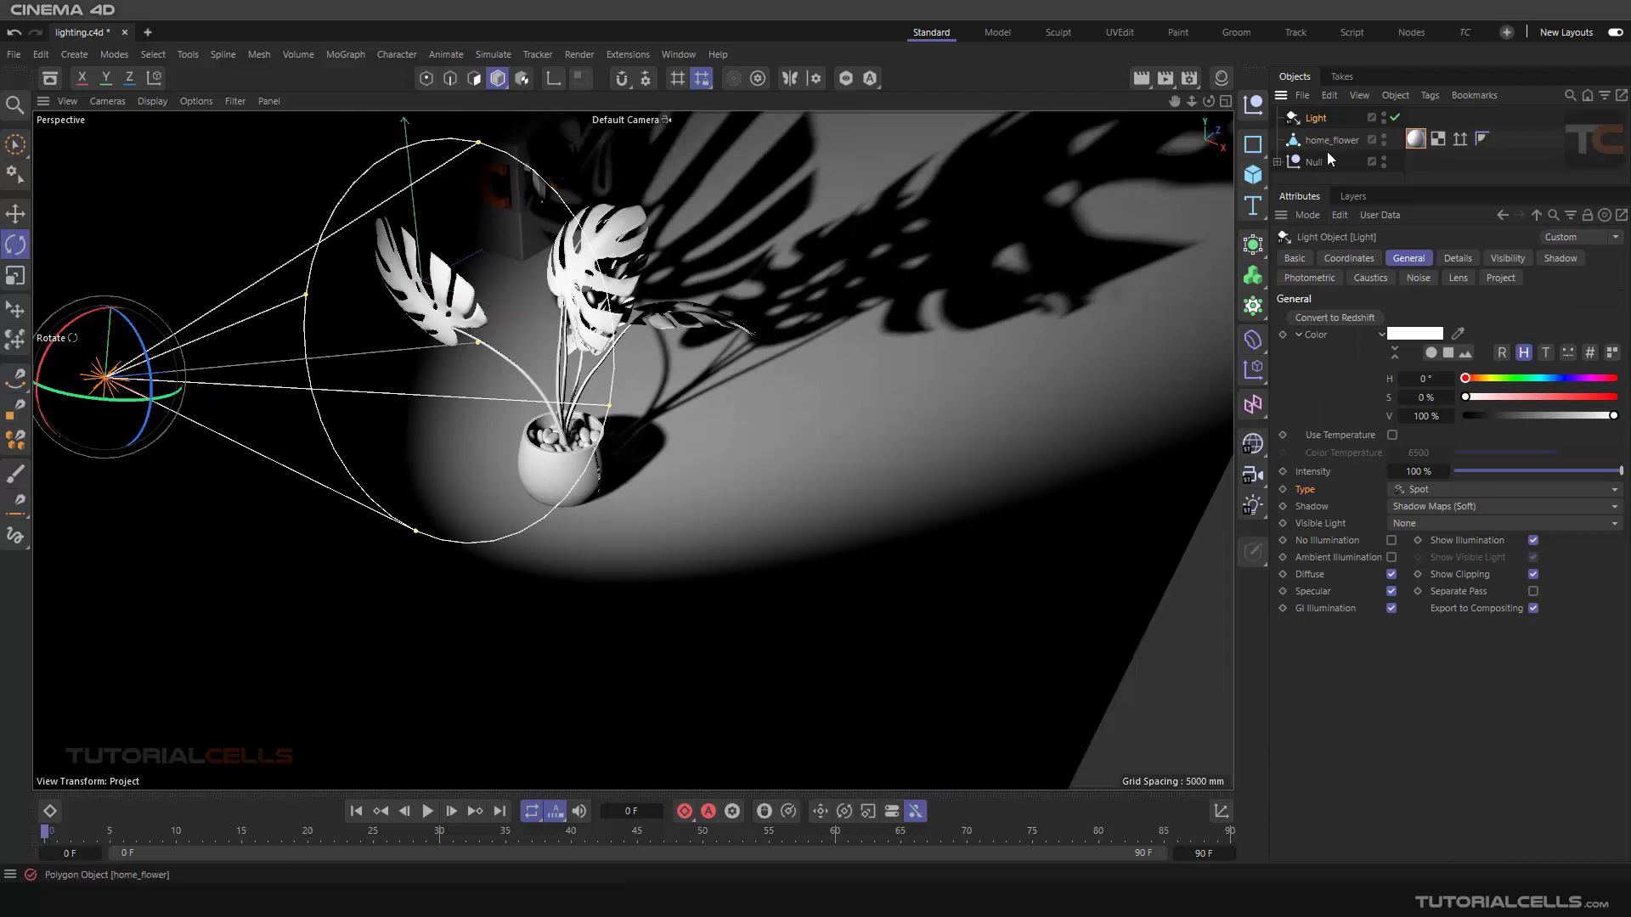
left_click(1556, 258)
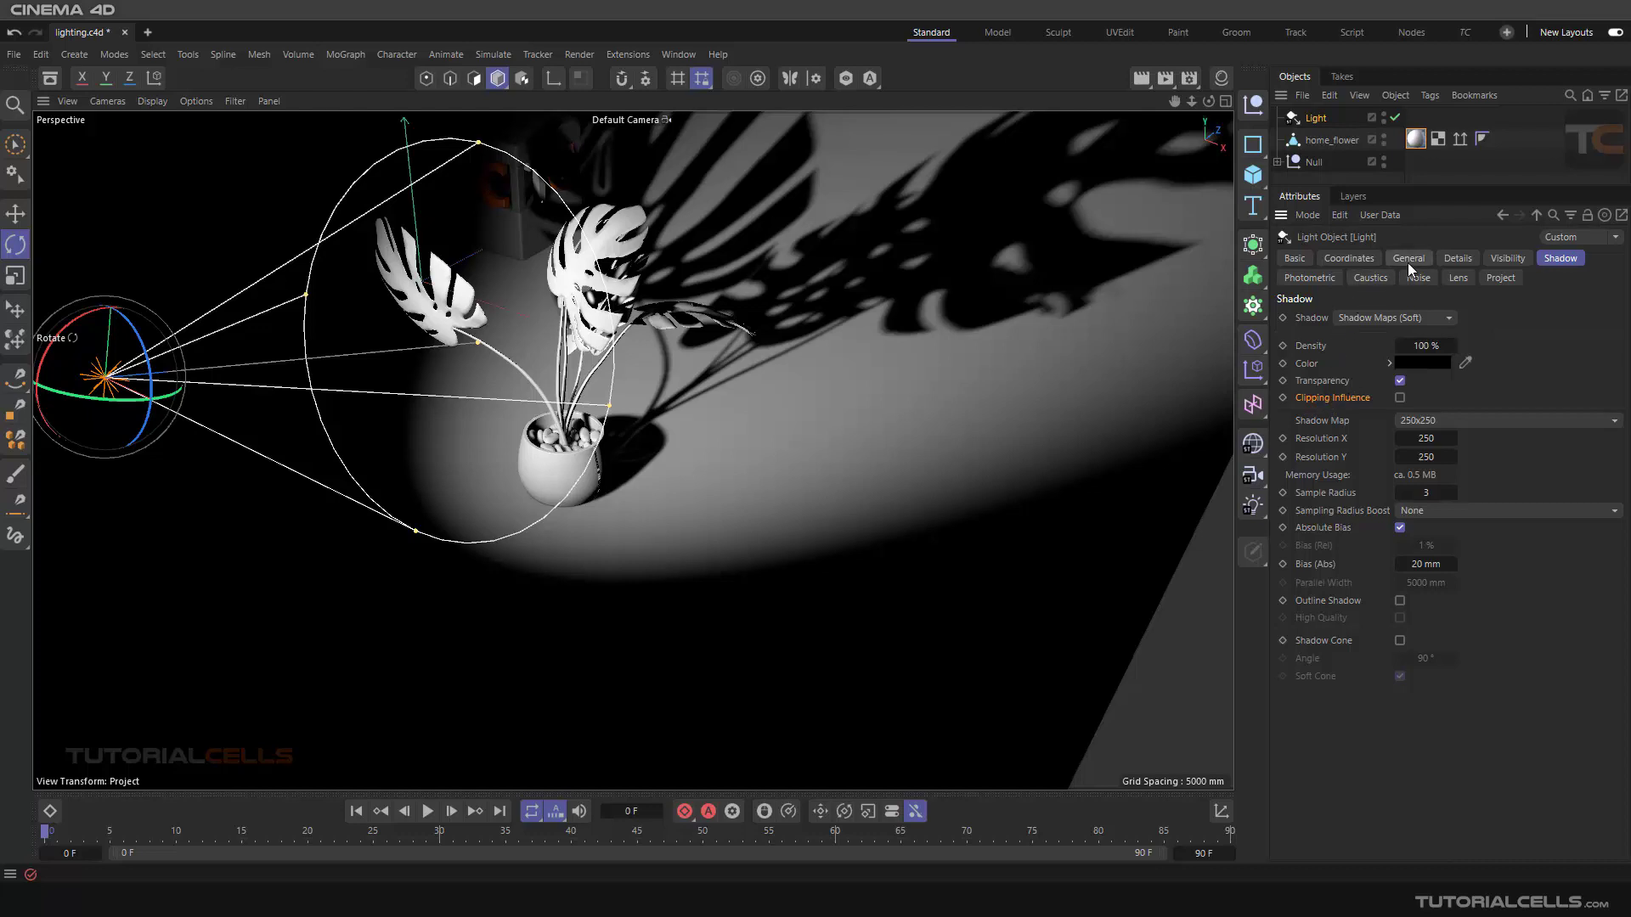
left_click(1454, 260)
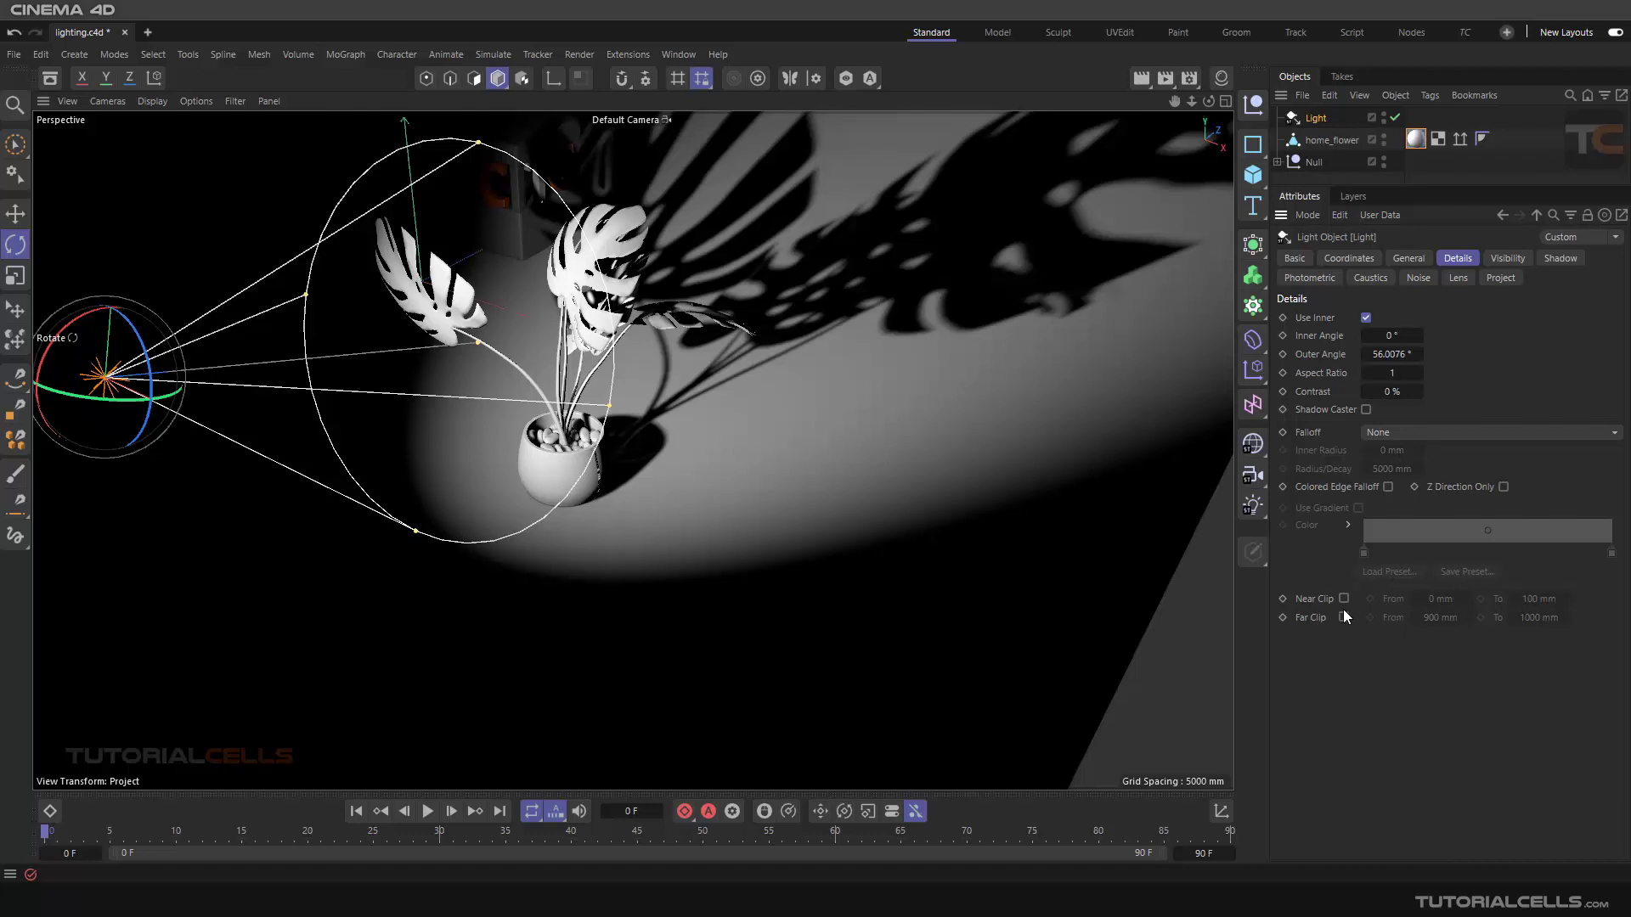
left_click(1551, 259)
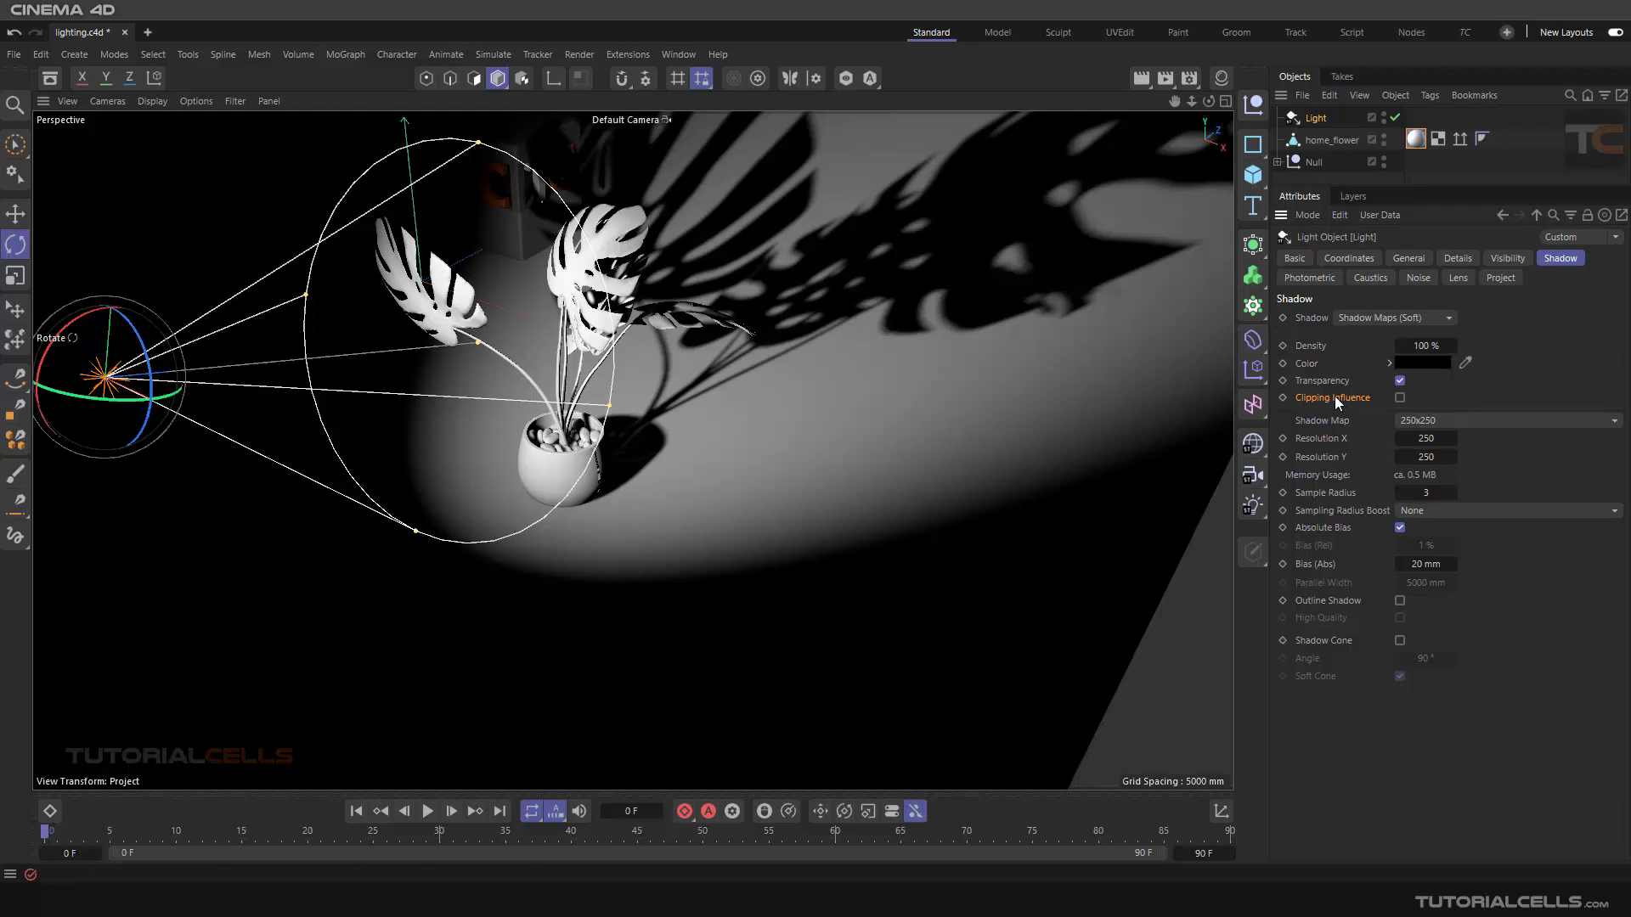
left_click(1508, 258)
Enable the light's Near Clip and Far Clip, stretch the far clip to about 1695–3158 mm and test-render the view.
left_click(1458, 258)
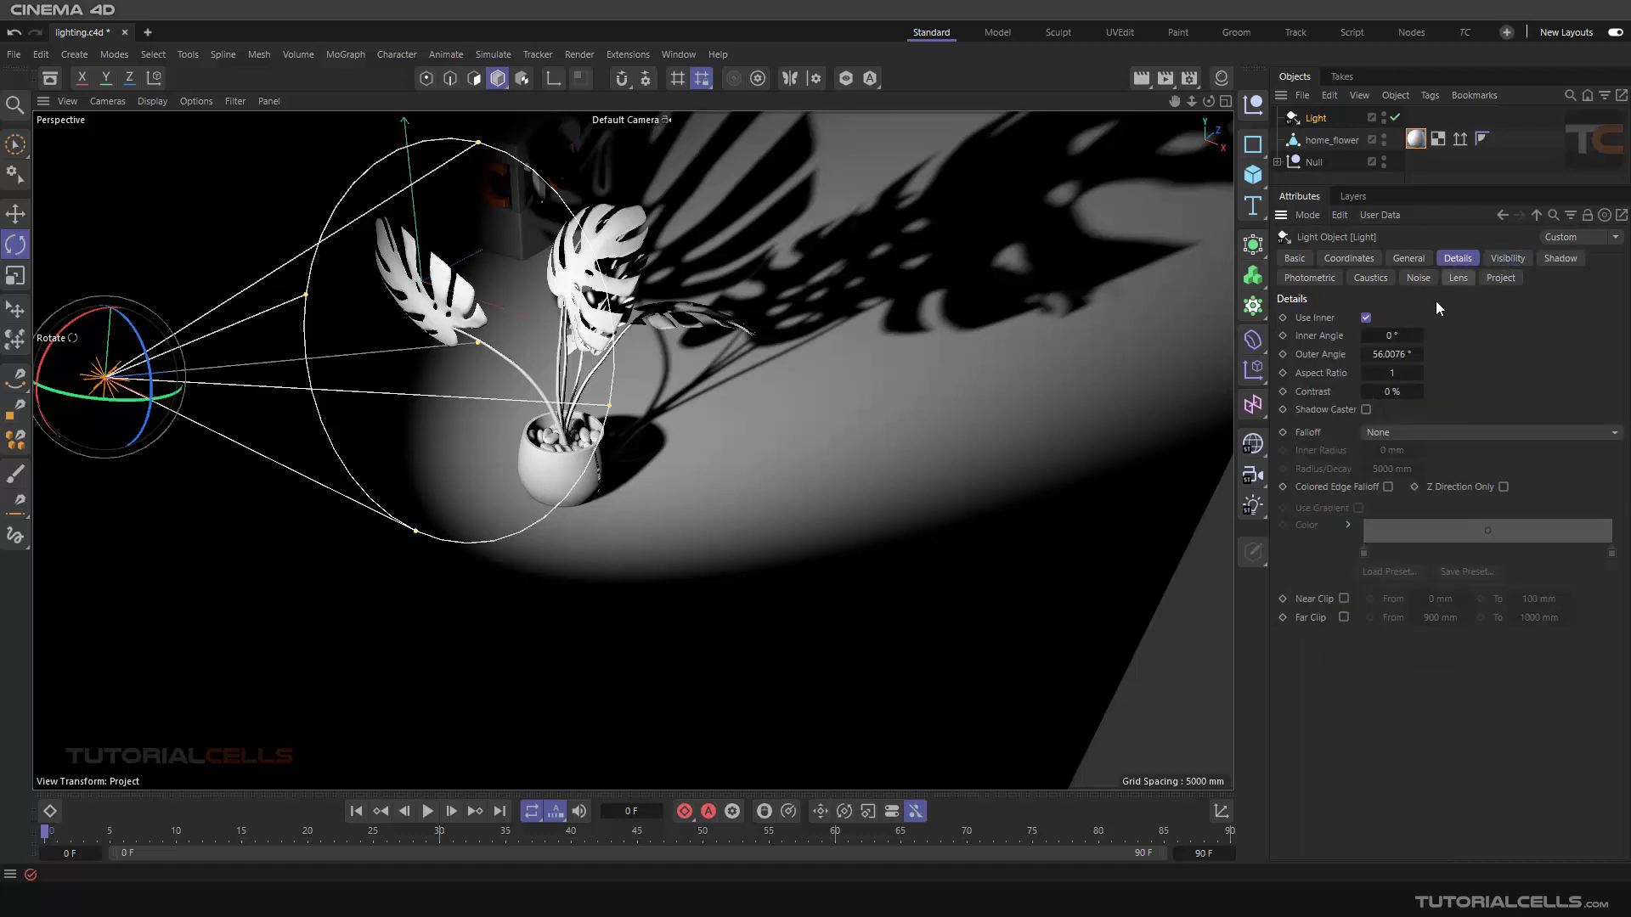
left_click(1344, 599)
left_click(1344, 618)
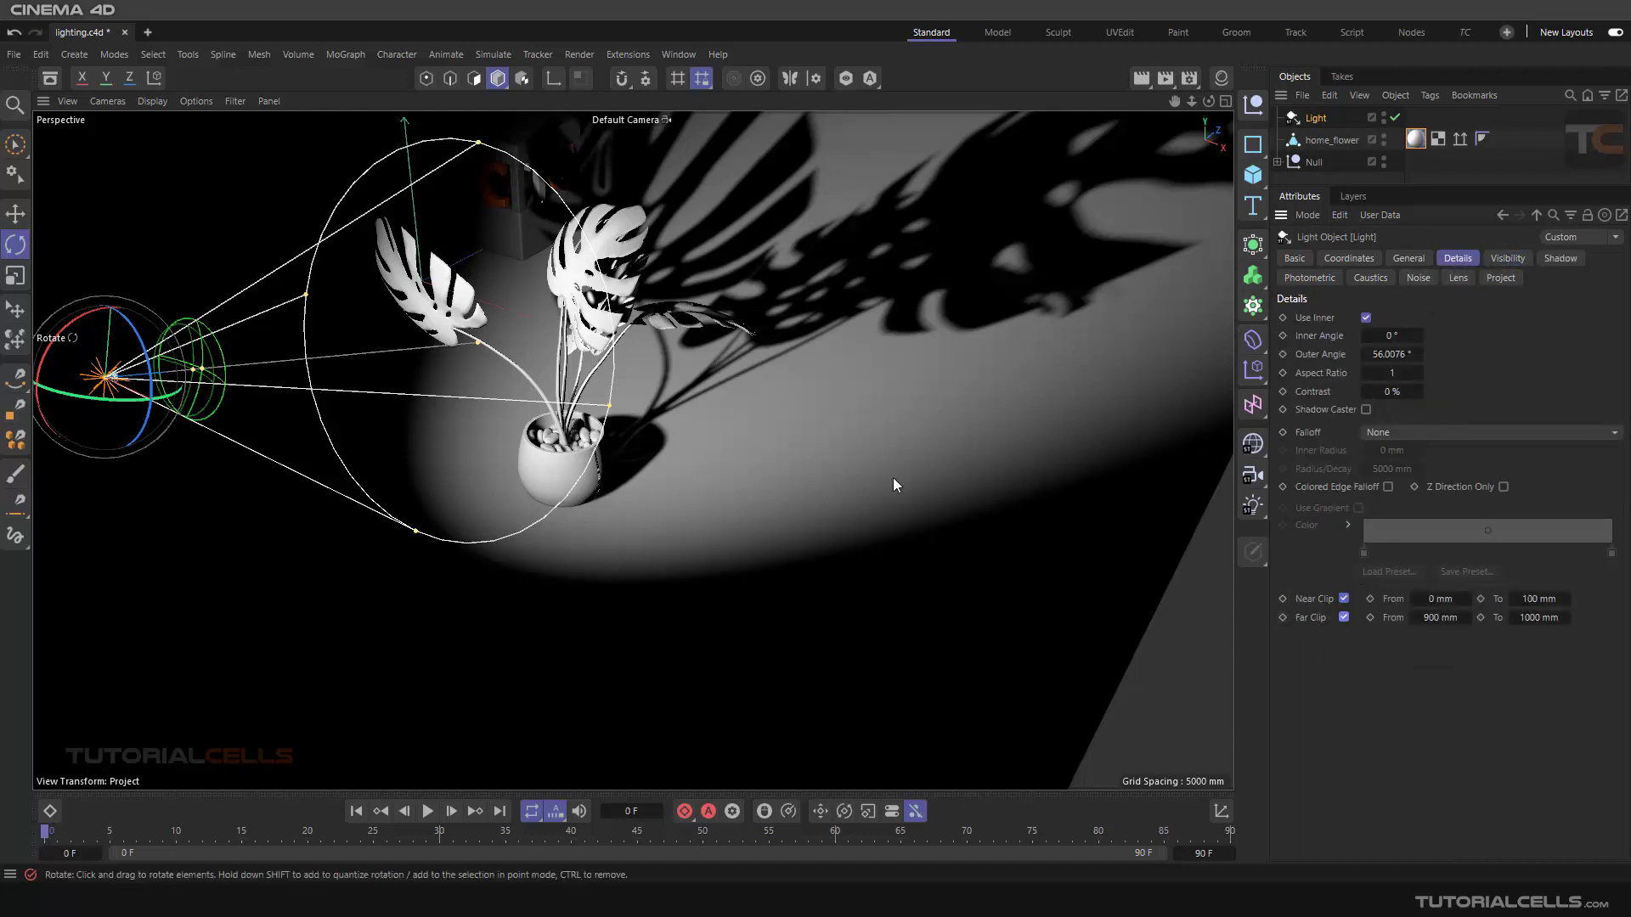
left_click_drag(200, 368, 261, 363)
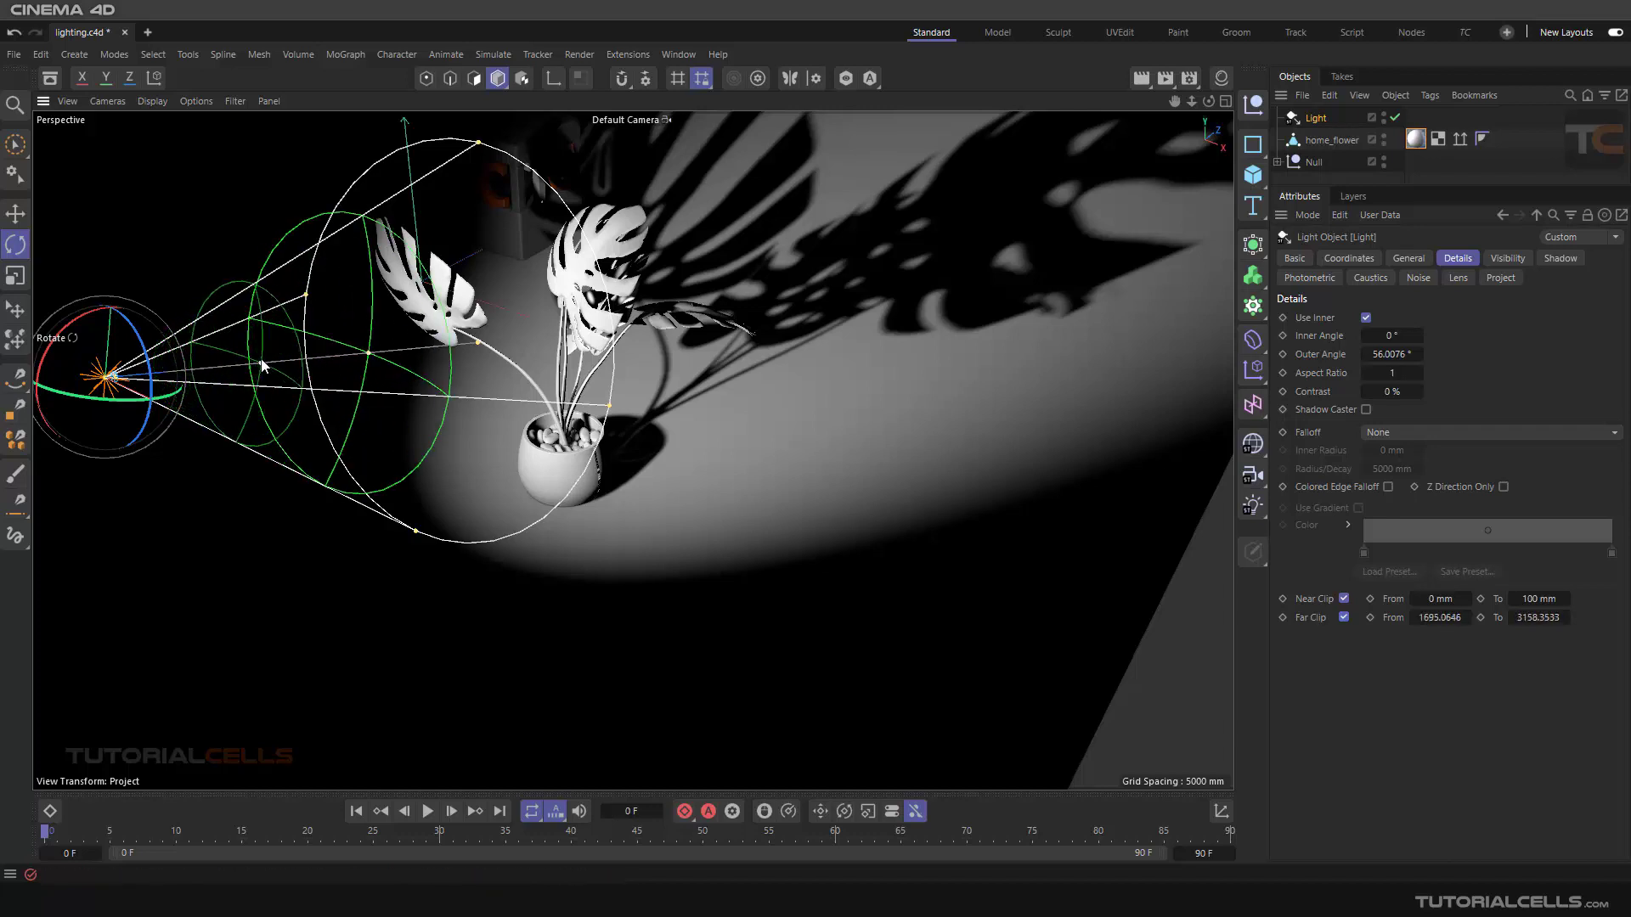
left_click(1142, 77)
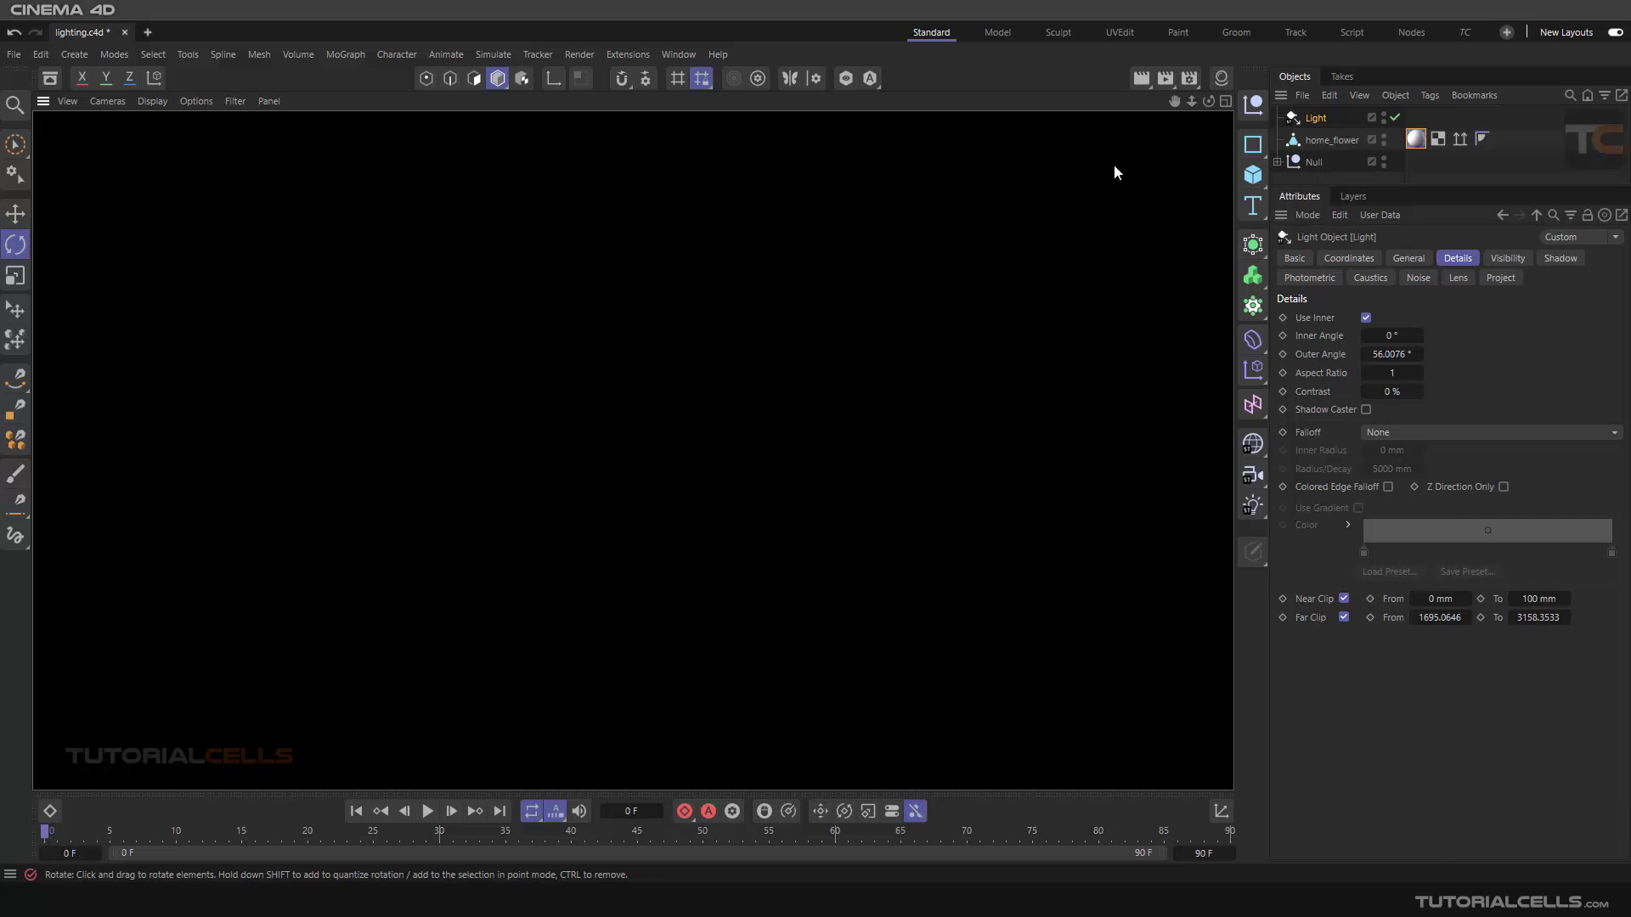
left_click(1022, 275)
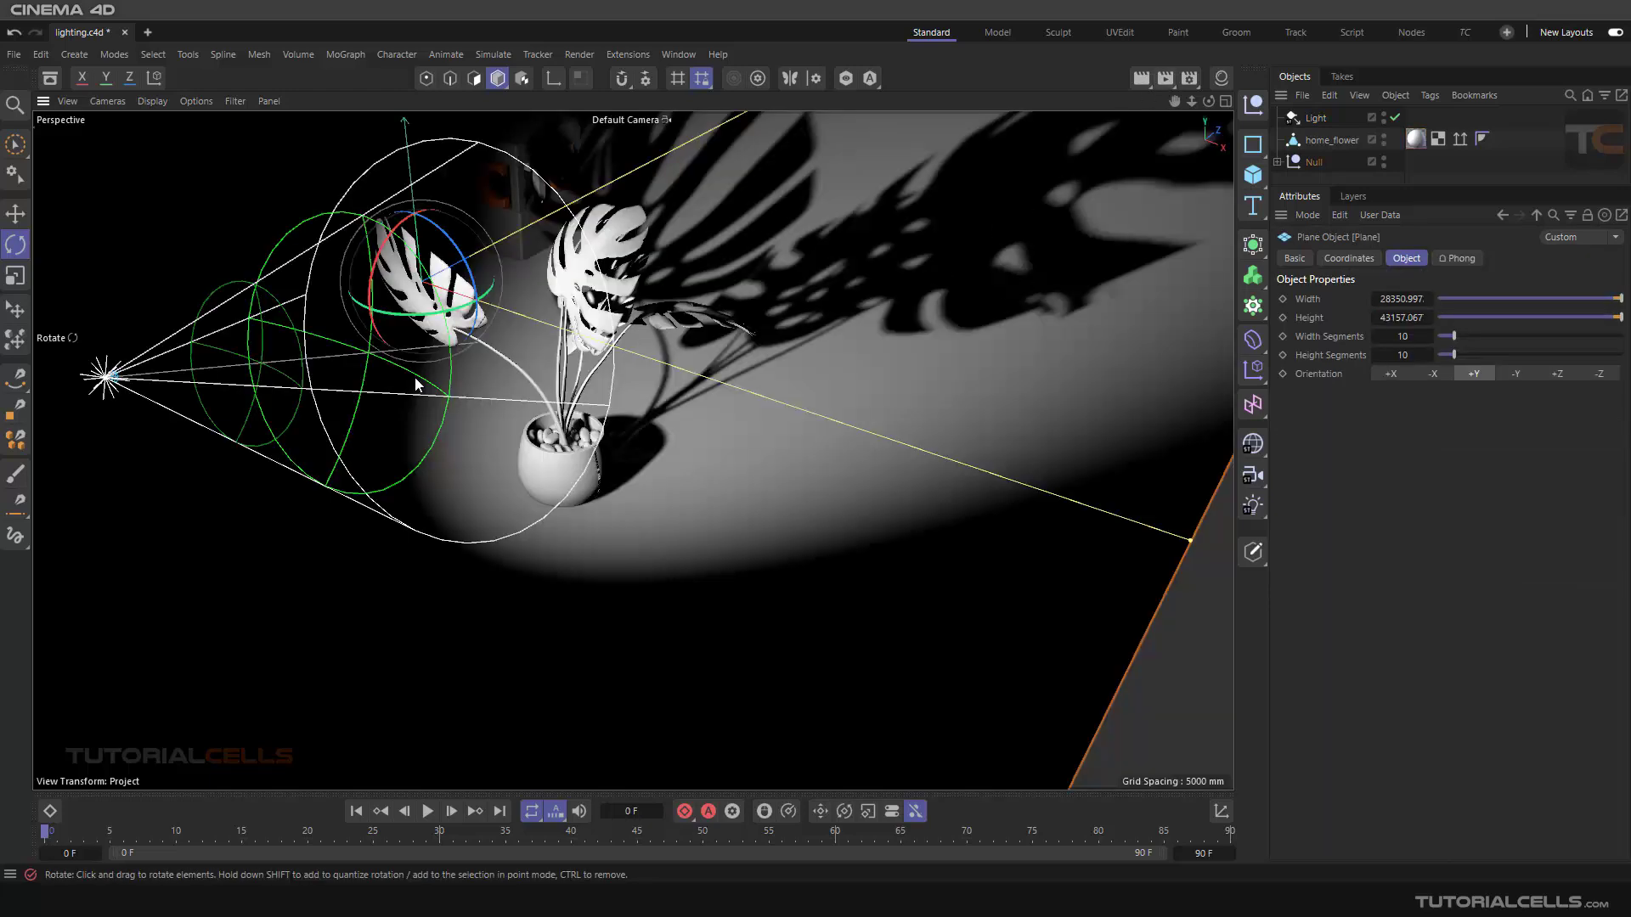
Lengthen the spot light's cone to about 21778 mm, extend its Far Clip end to about 9839 mm and render the view.
left_click(1303, 121)
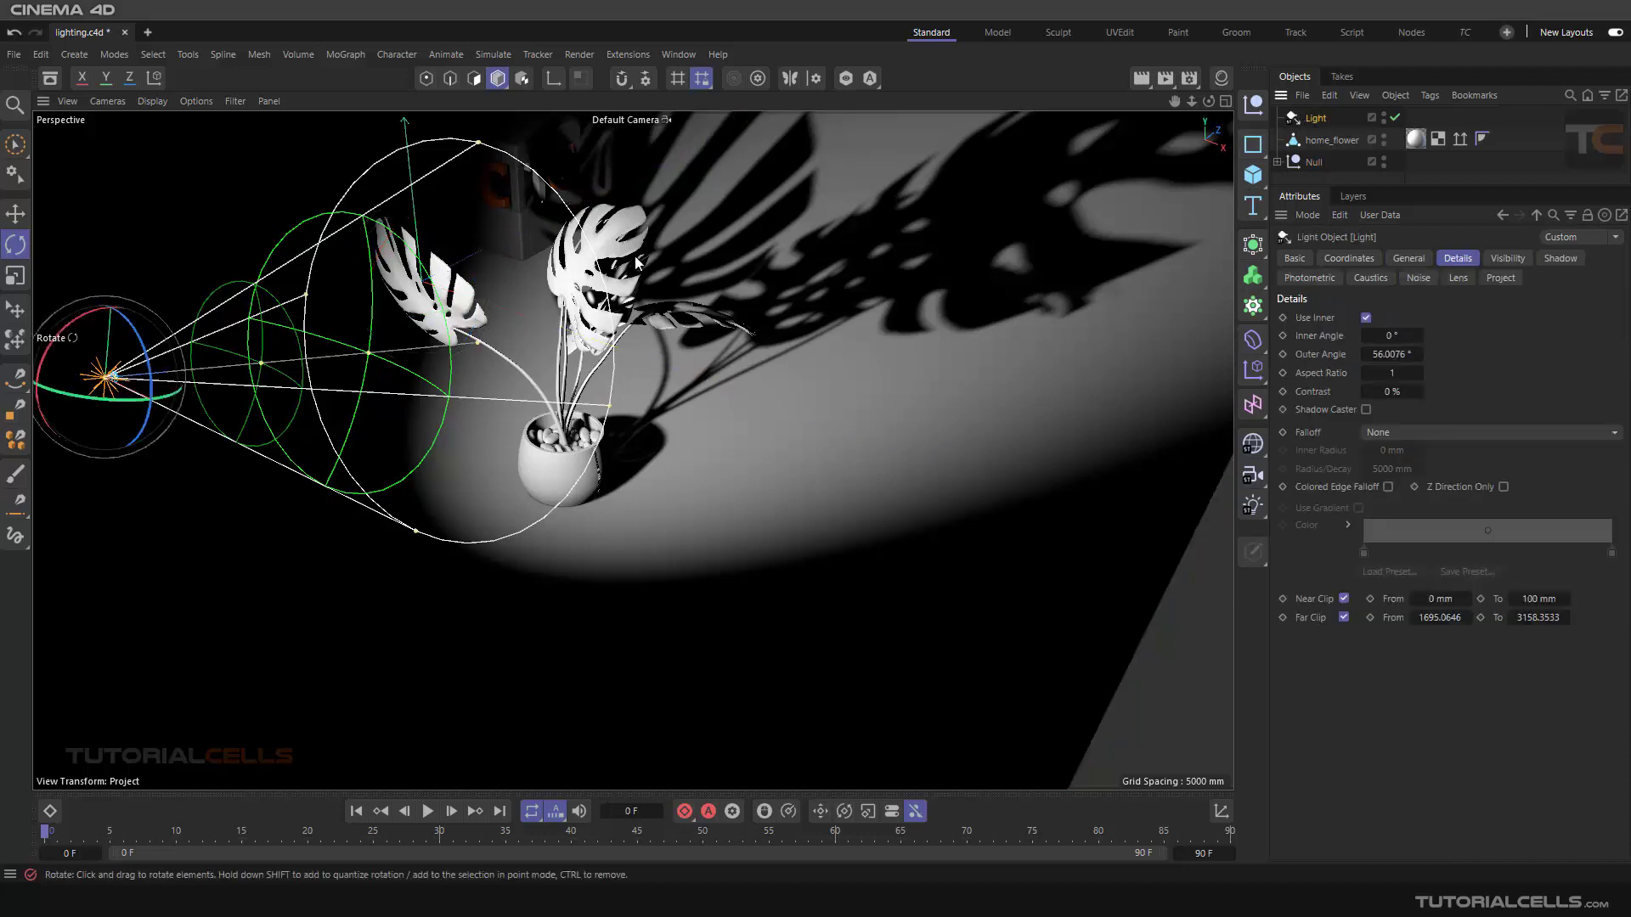
left_click_drag(370, 353, 940, 300)
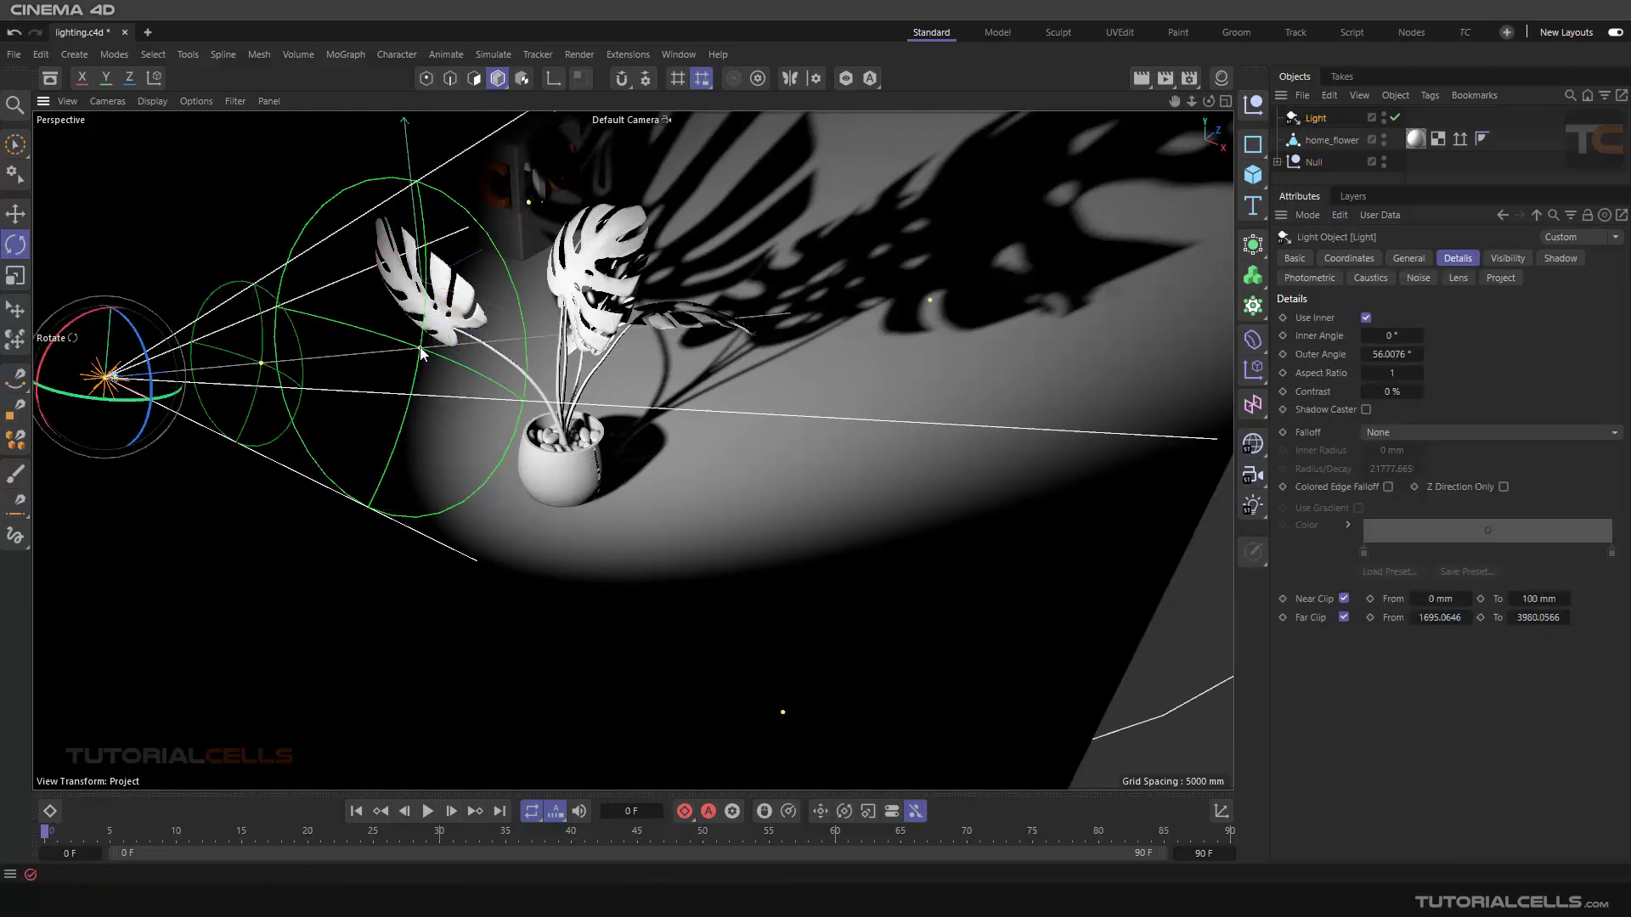
left_click_drag(421, 348, 677, 324)
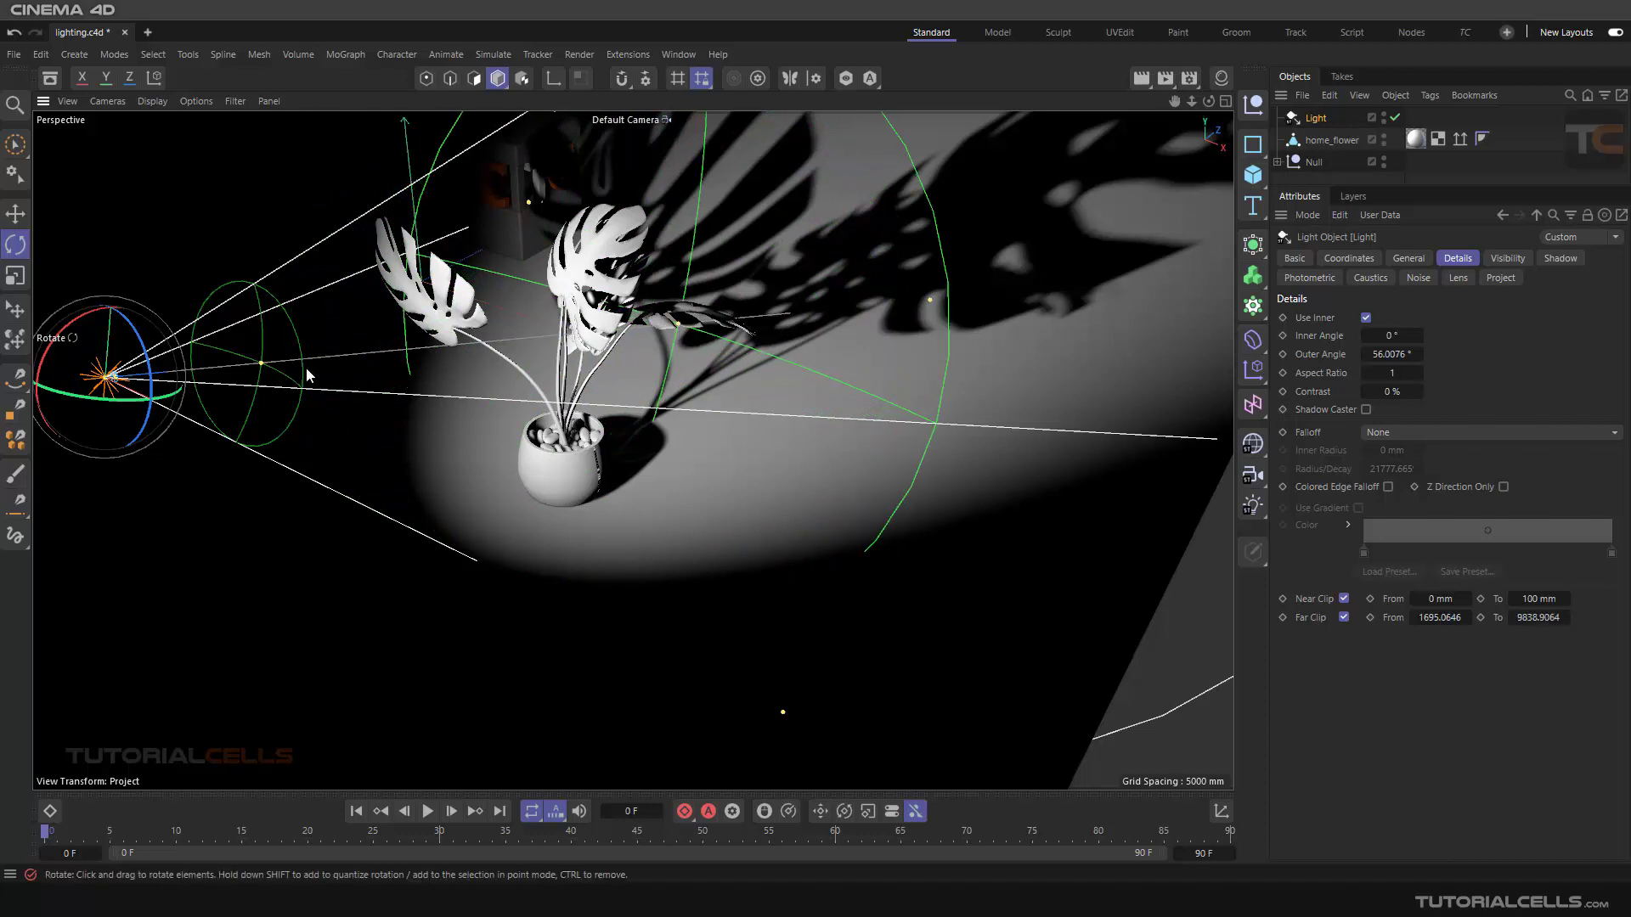
left_click(1135, 76)
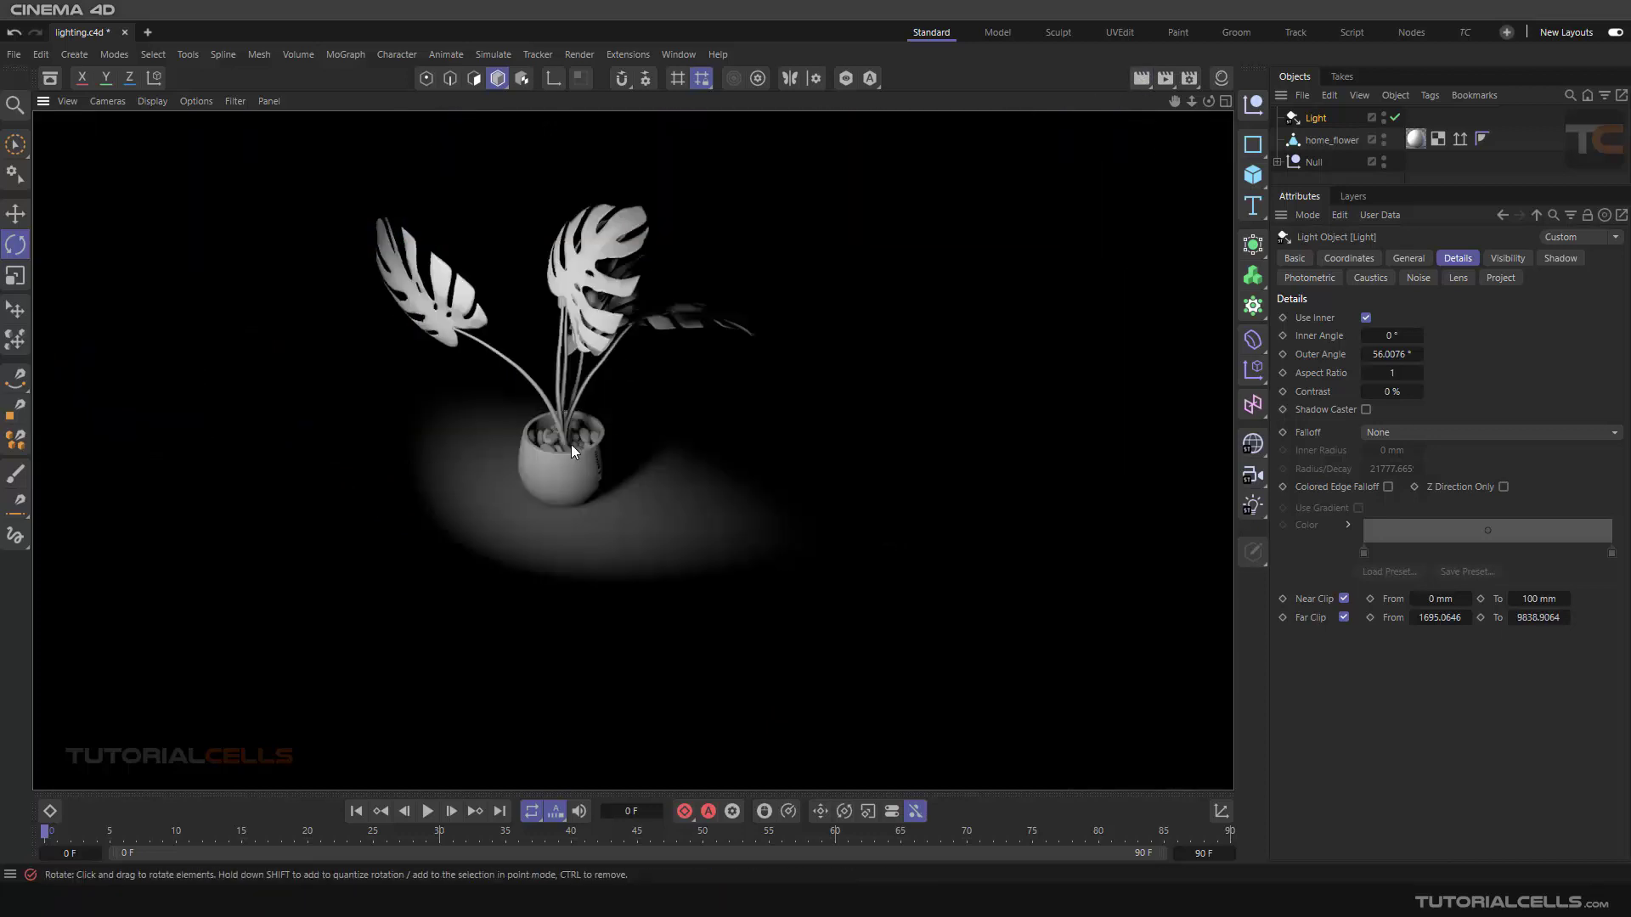
left_click(1067, 221)
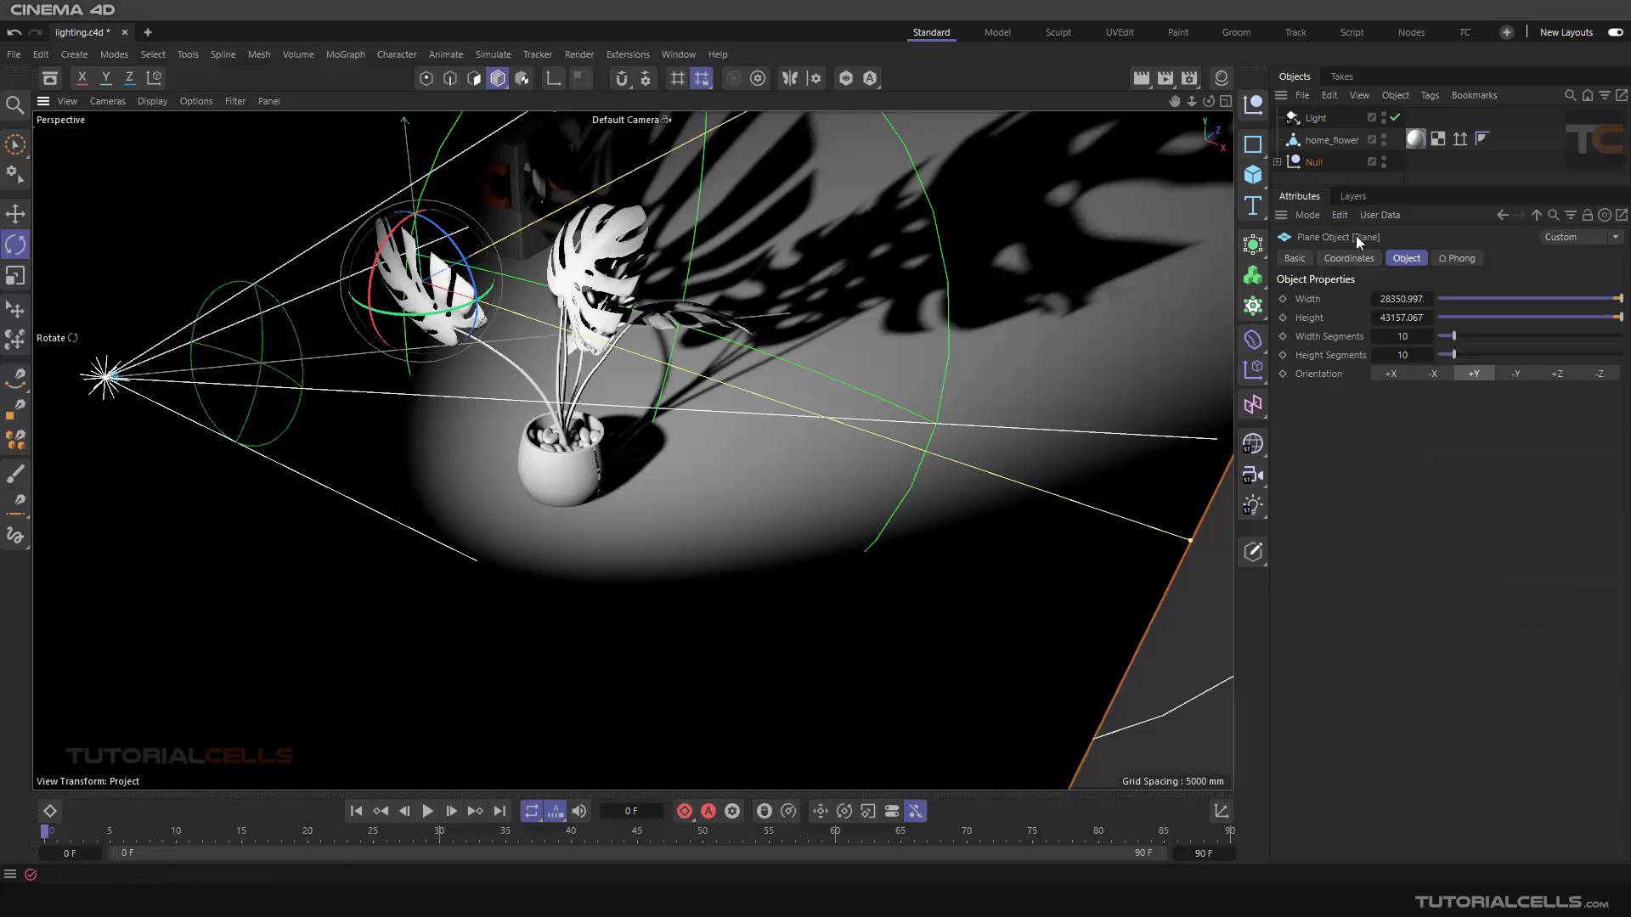
Turn off the light's Far Clip and Near Clip, then review its Clipping Influence option and general settings.
left_click(1320, 122)
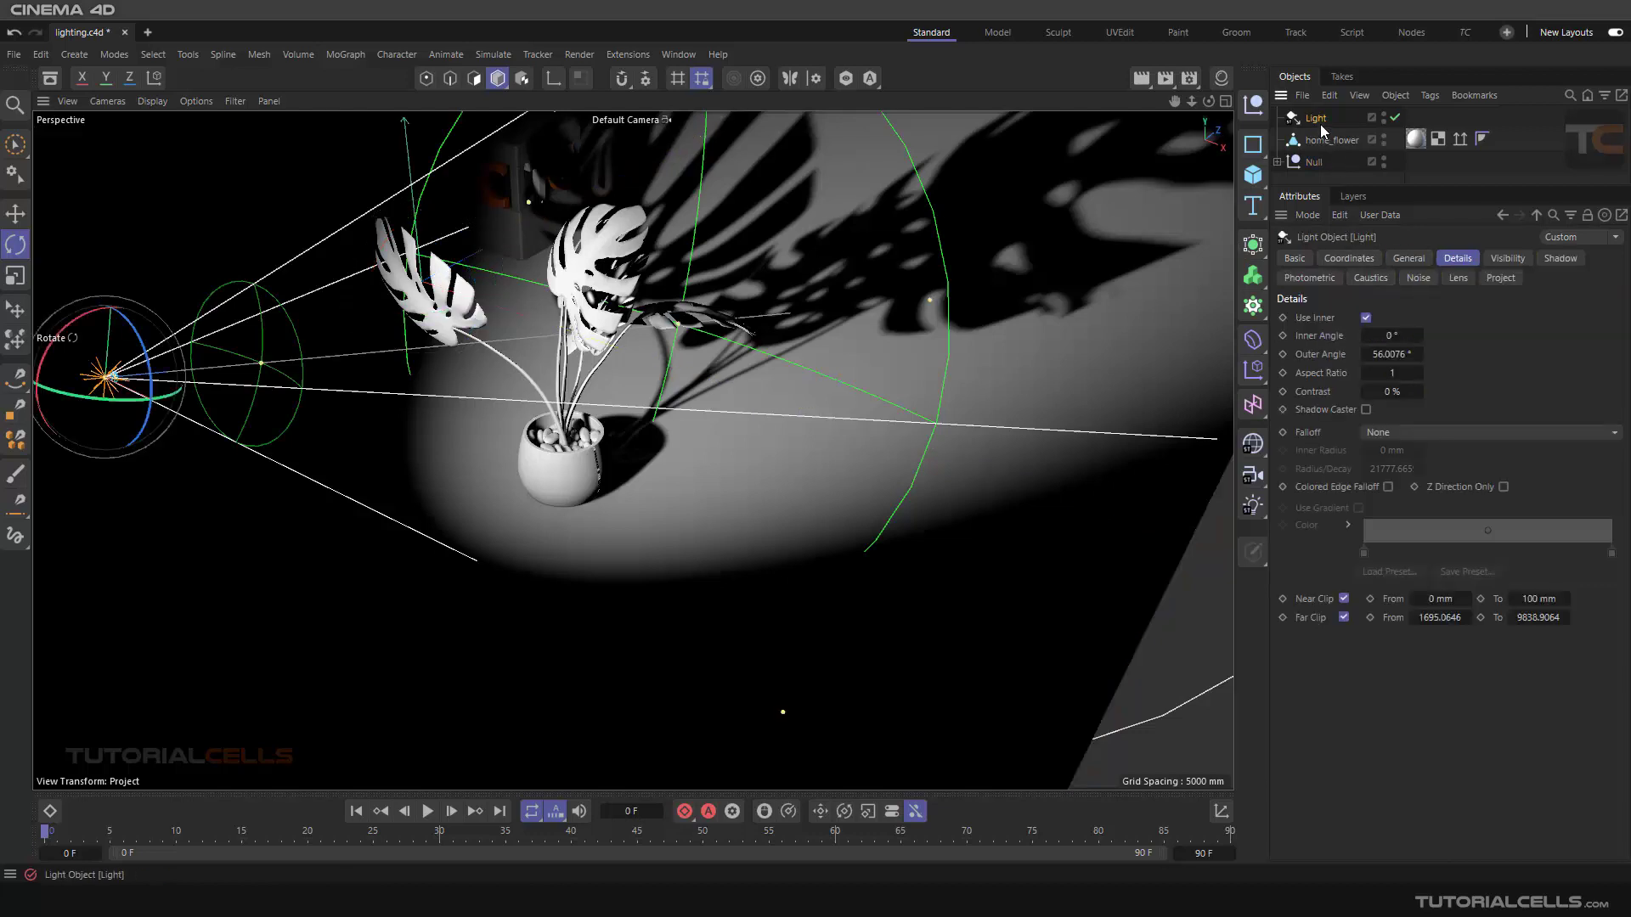
left_click(1343, 618)
left_click(1343, 599)
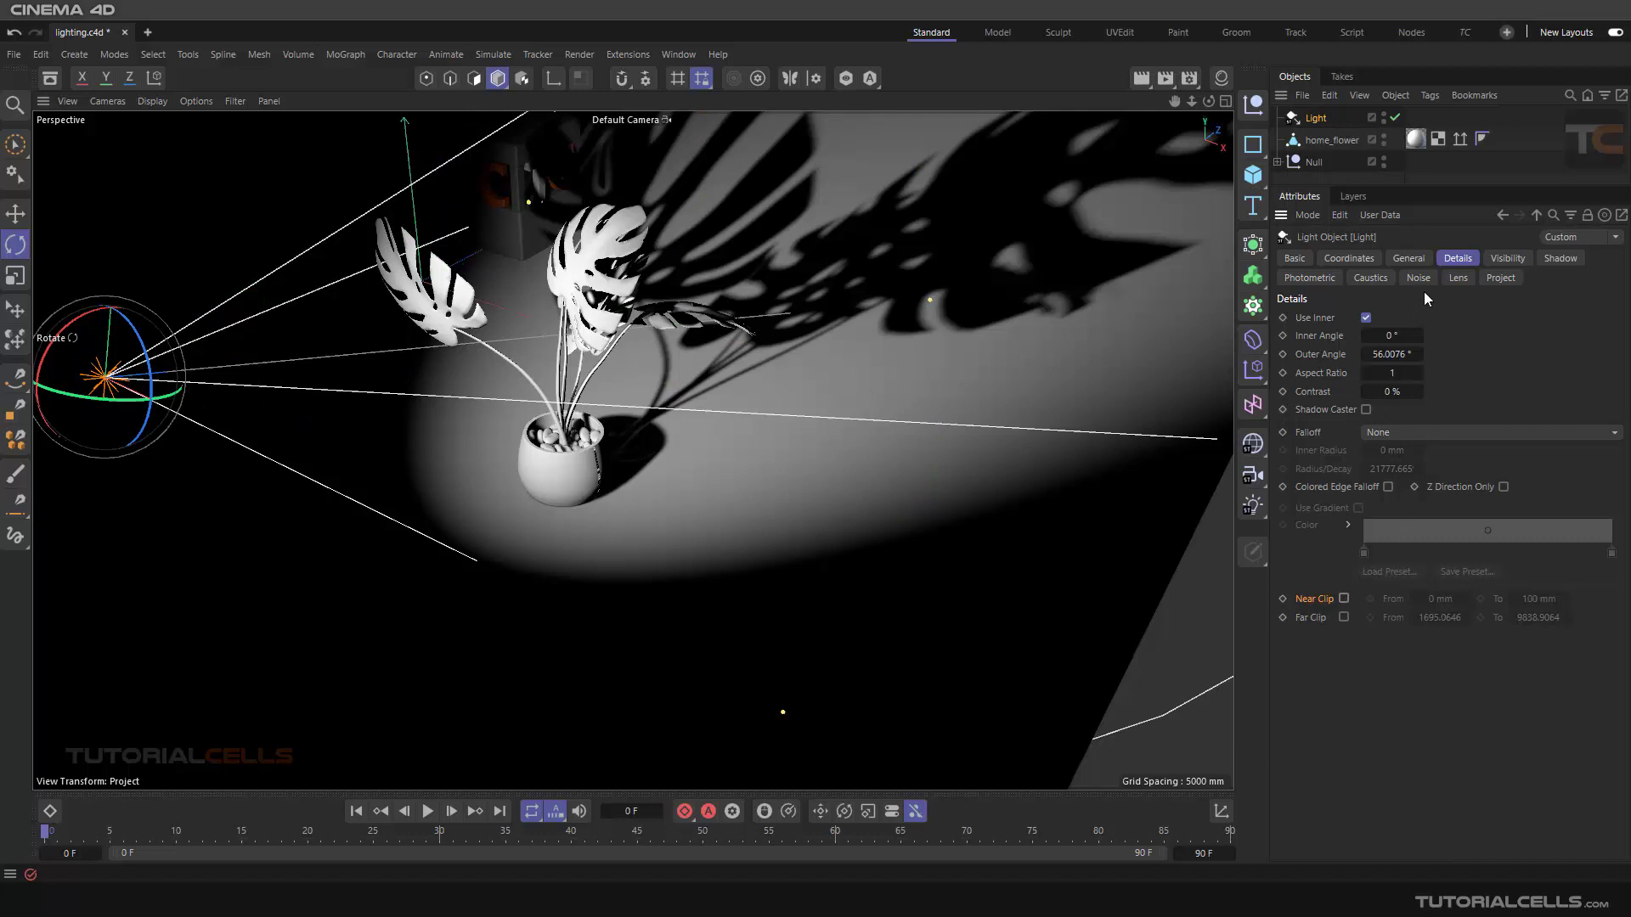
left_click(1561, 259)
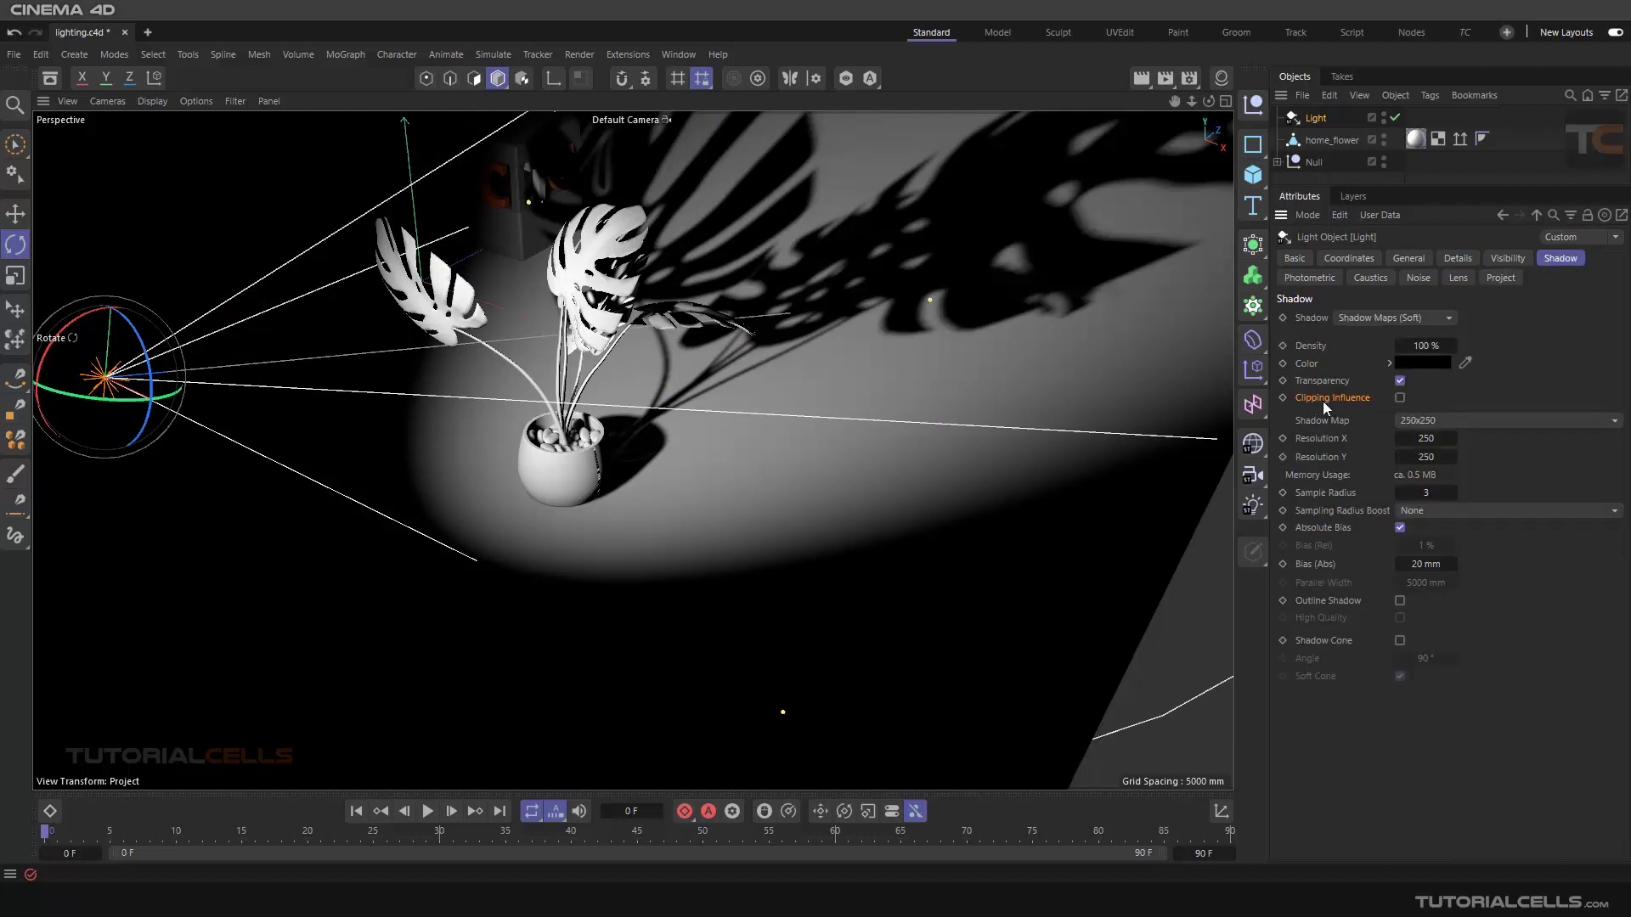
left_click(1408, 258)
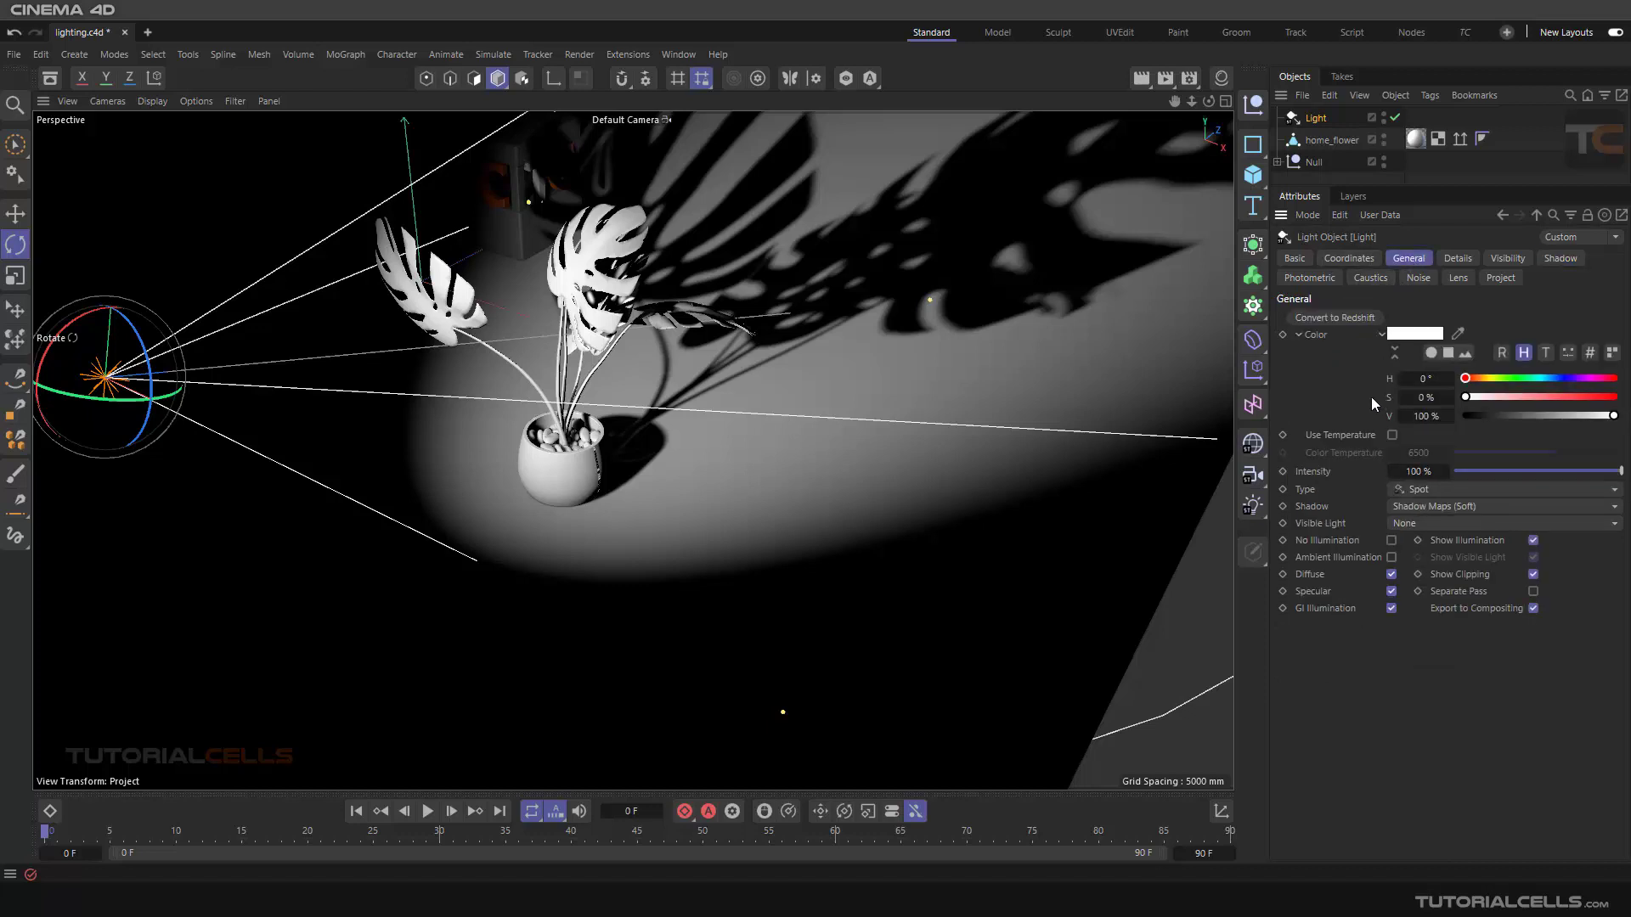
Change the light's type to Omni and set its Y-axis rotation to 0°.
left_click(1415, 489)
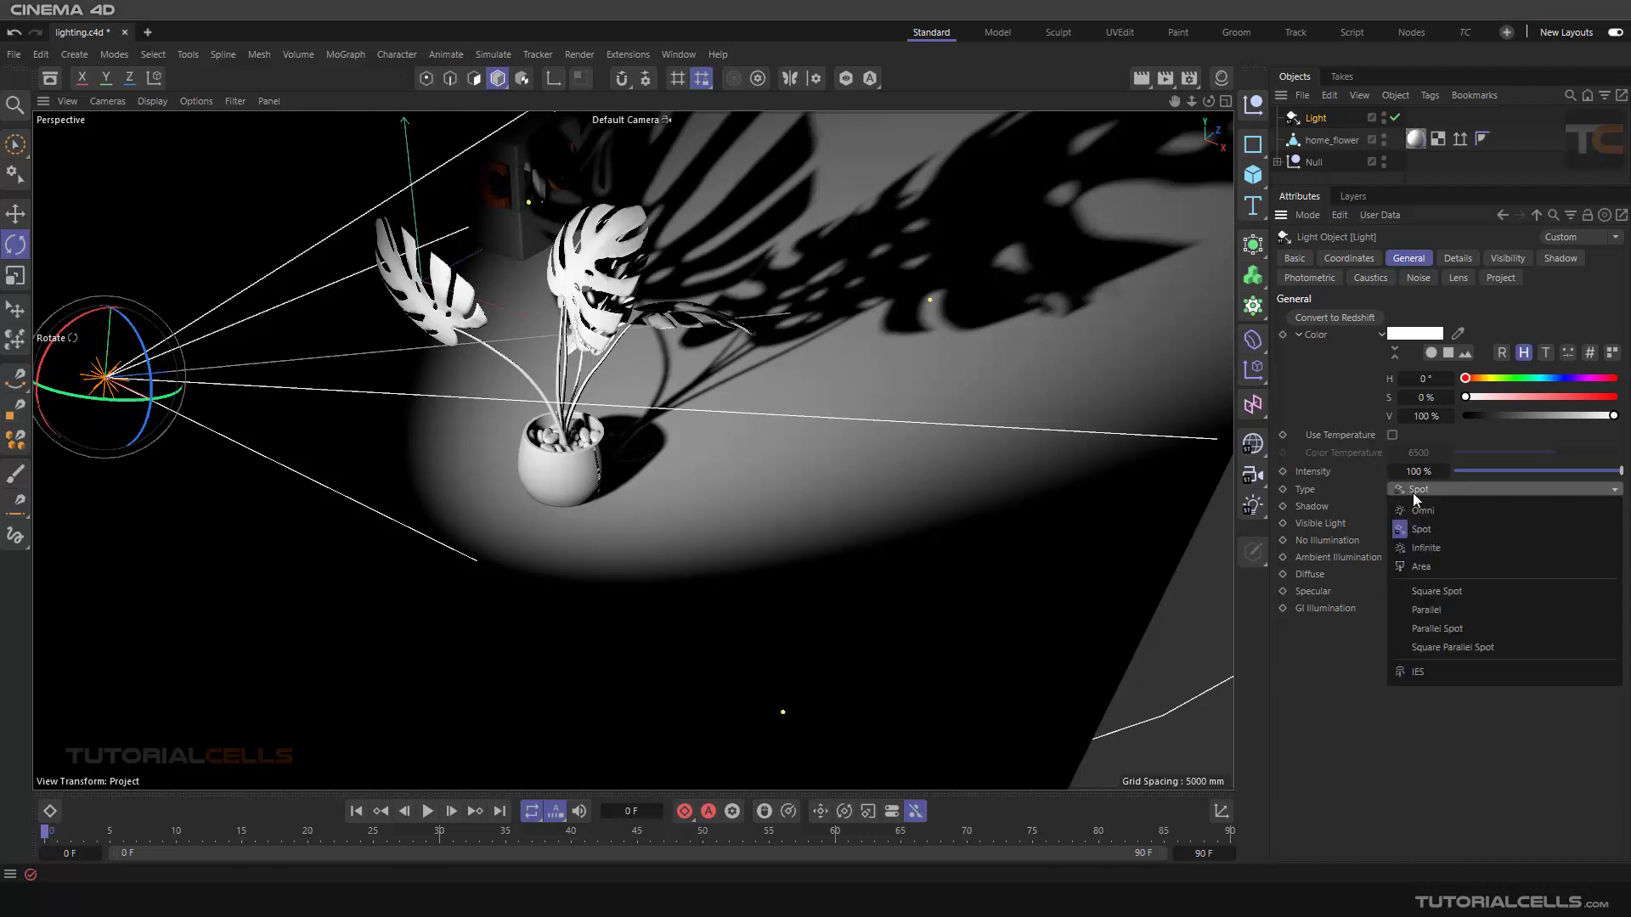
left_click(1418, 507)
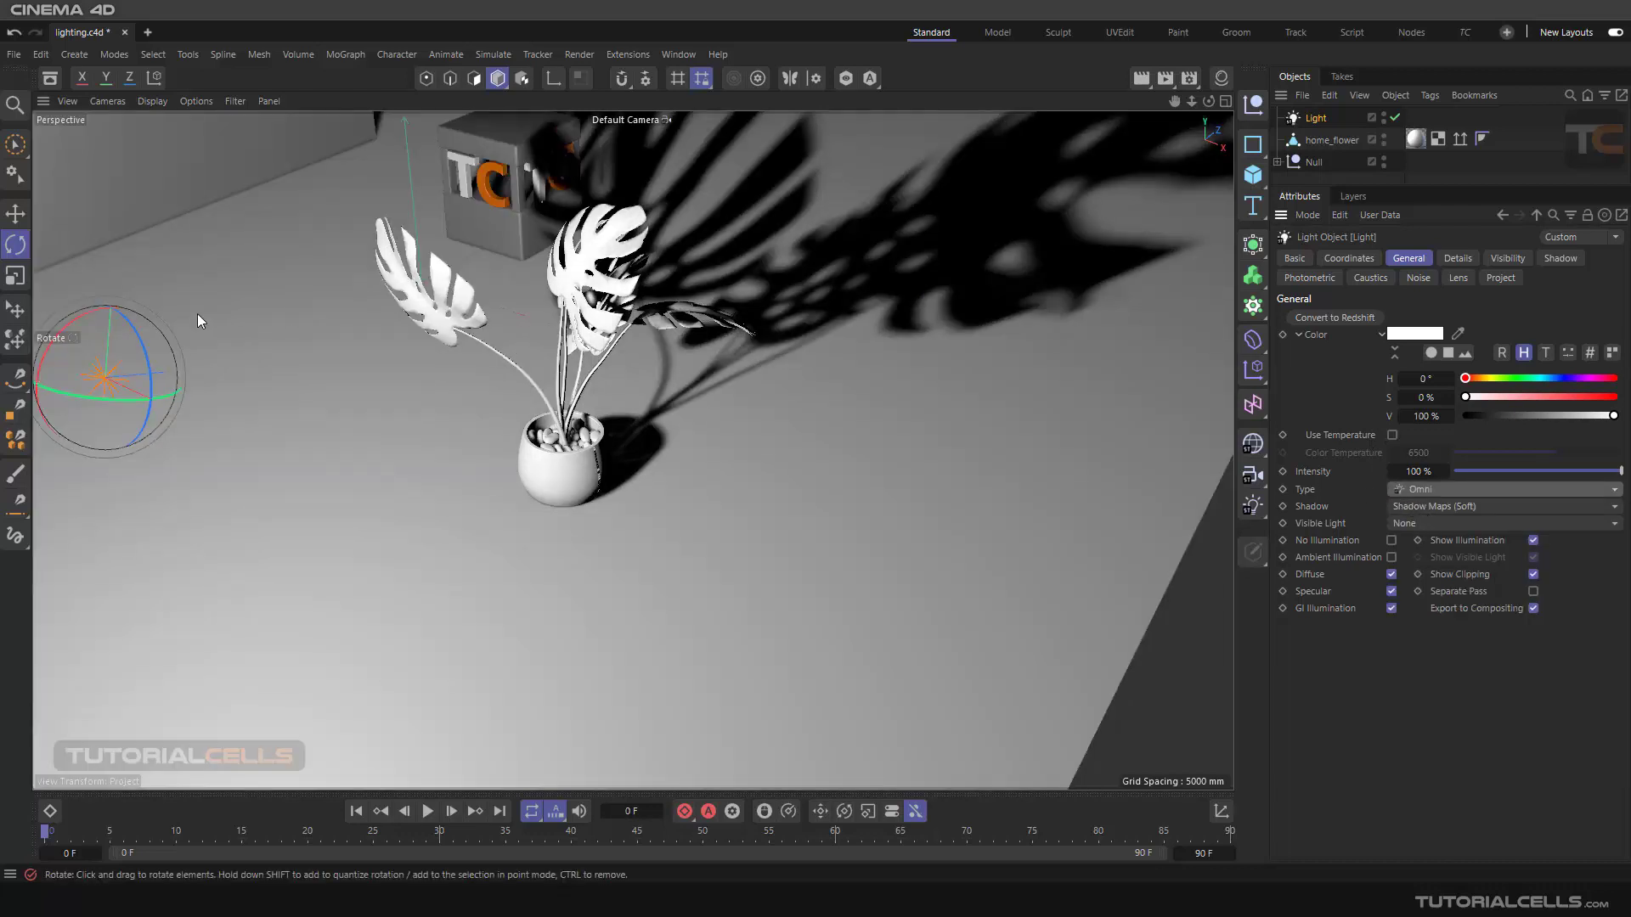
left_click(1221, 811)
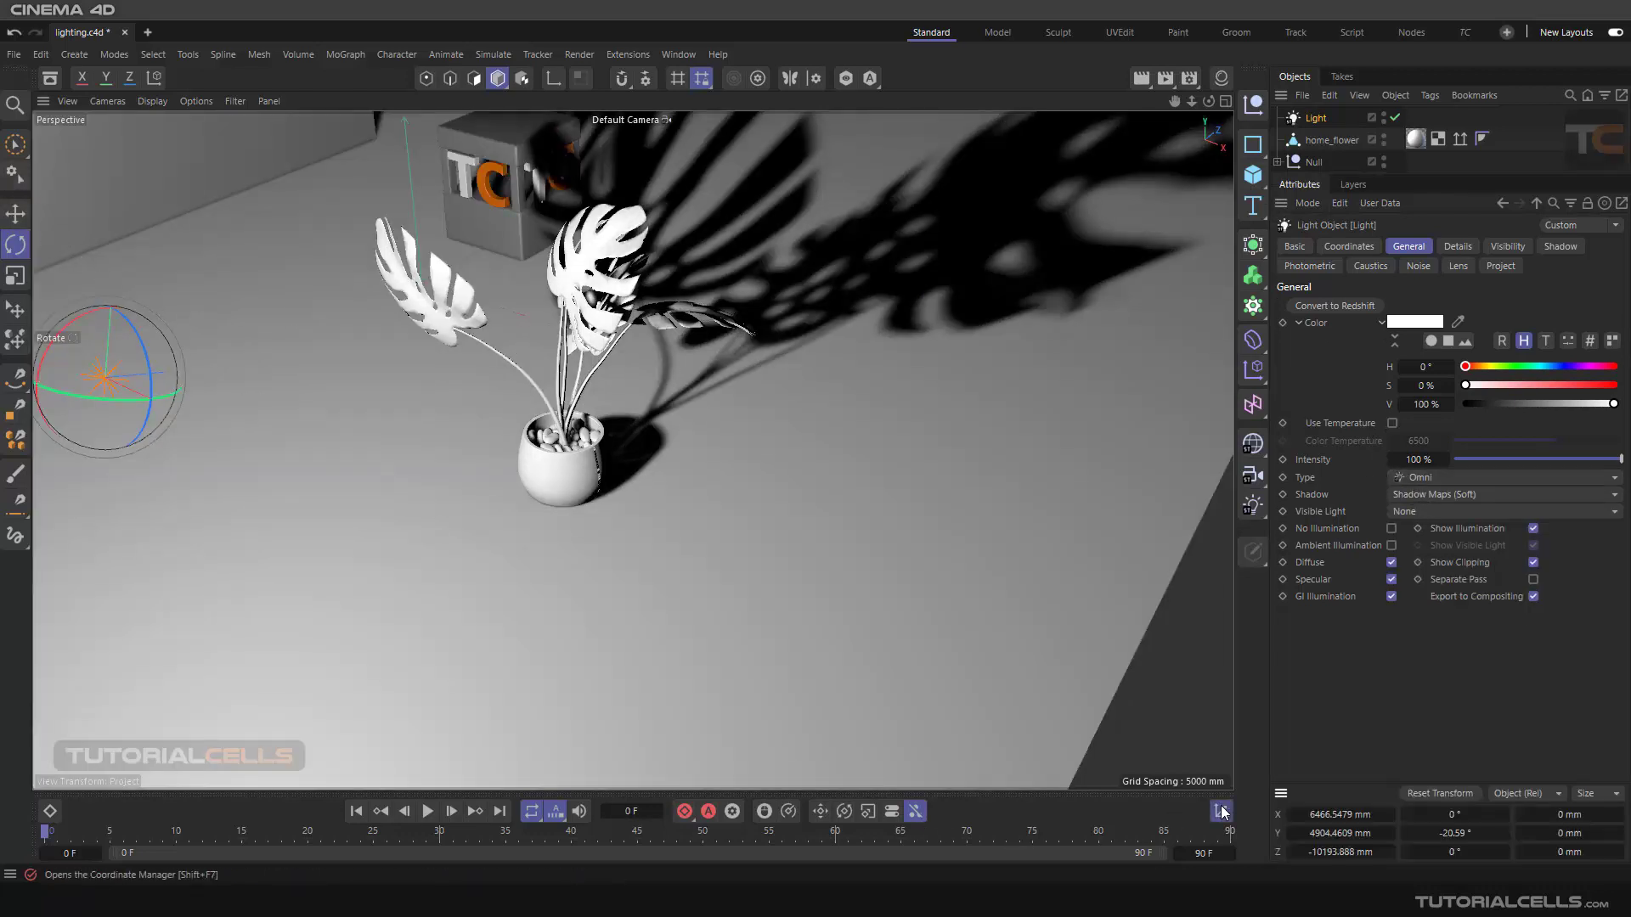
left_click(1453, 833)
key("BackSpace")
type("0")
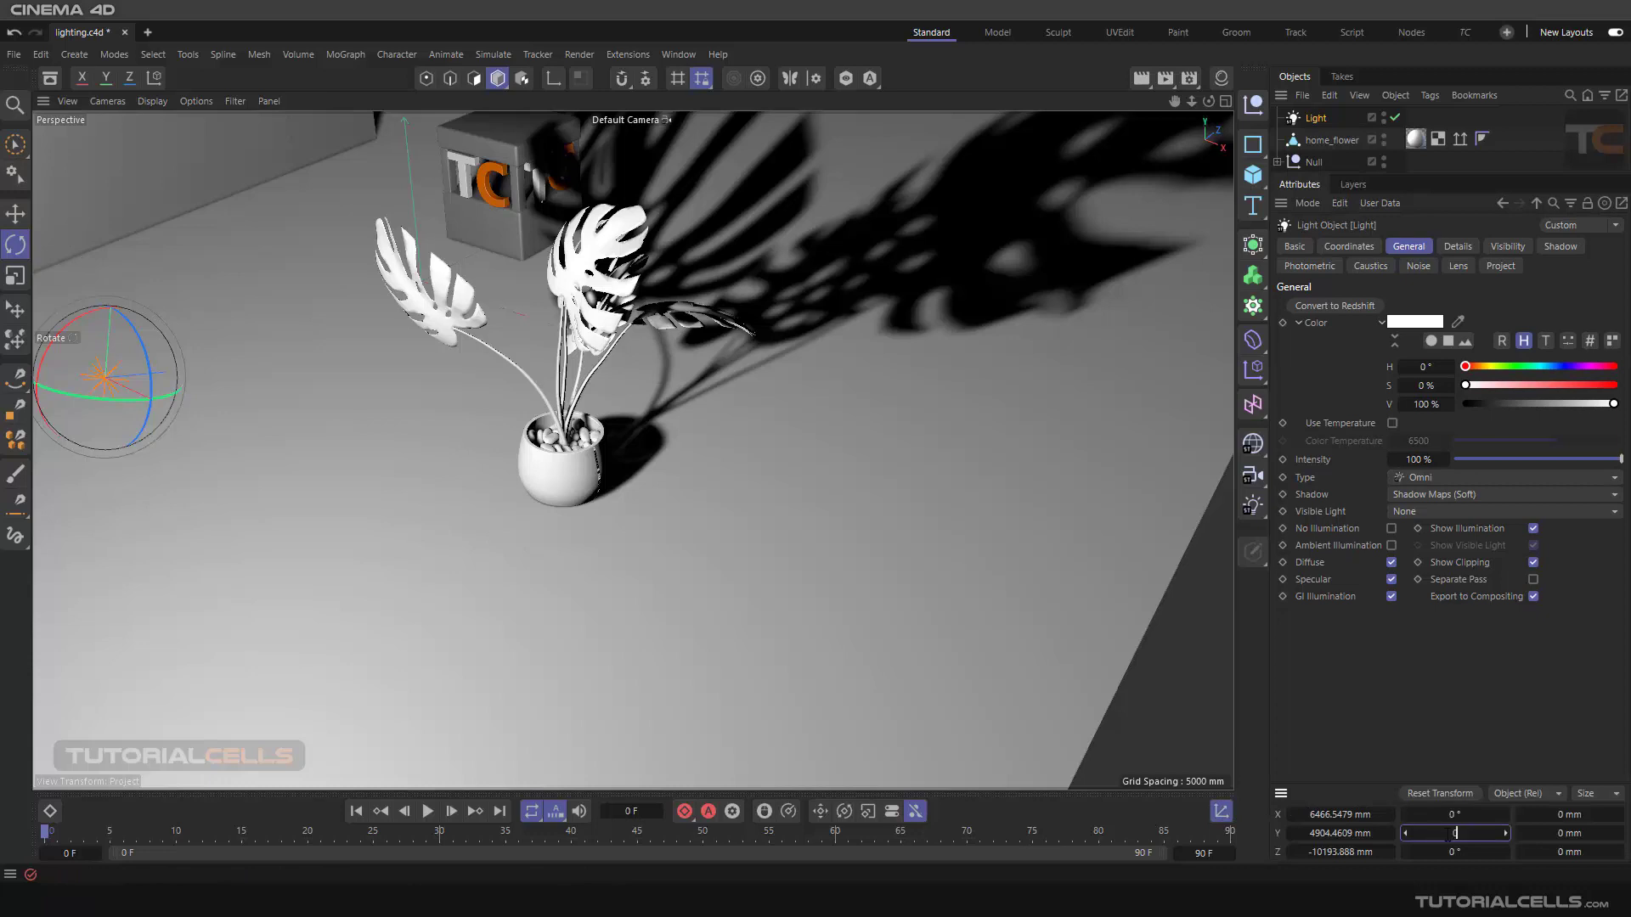
key("Return")
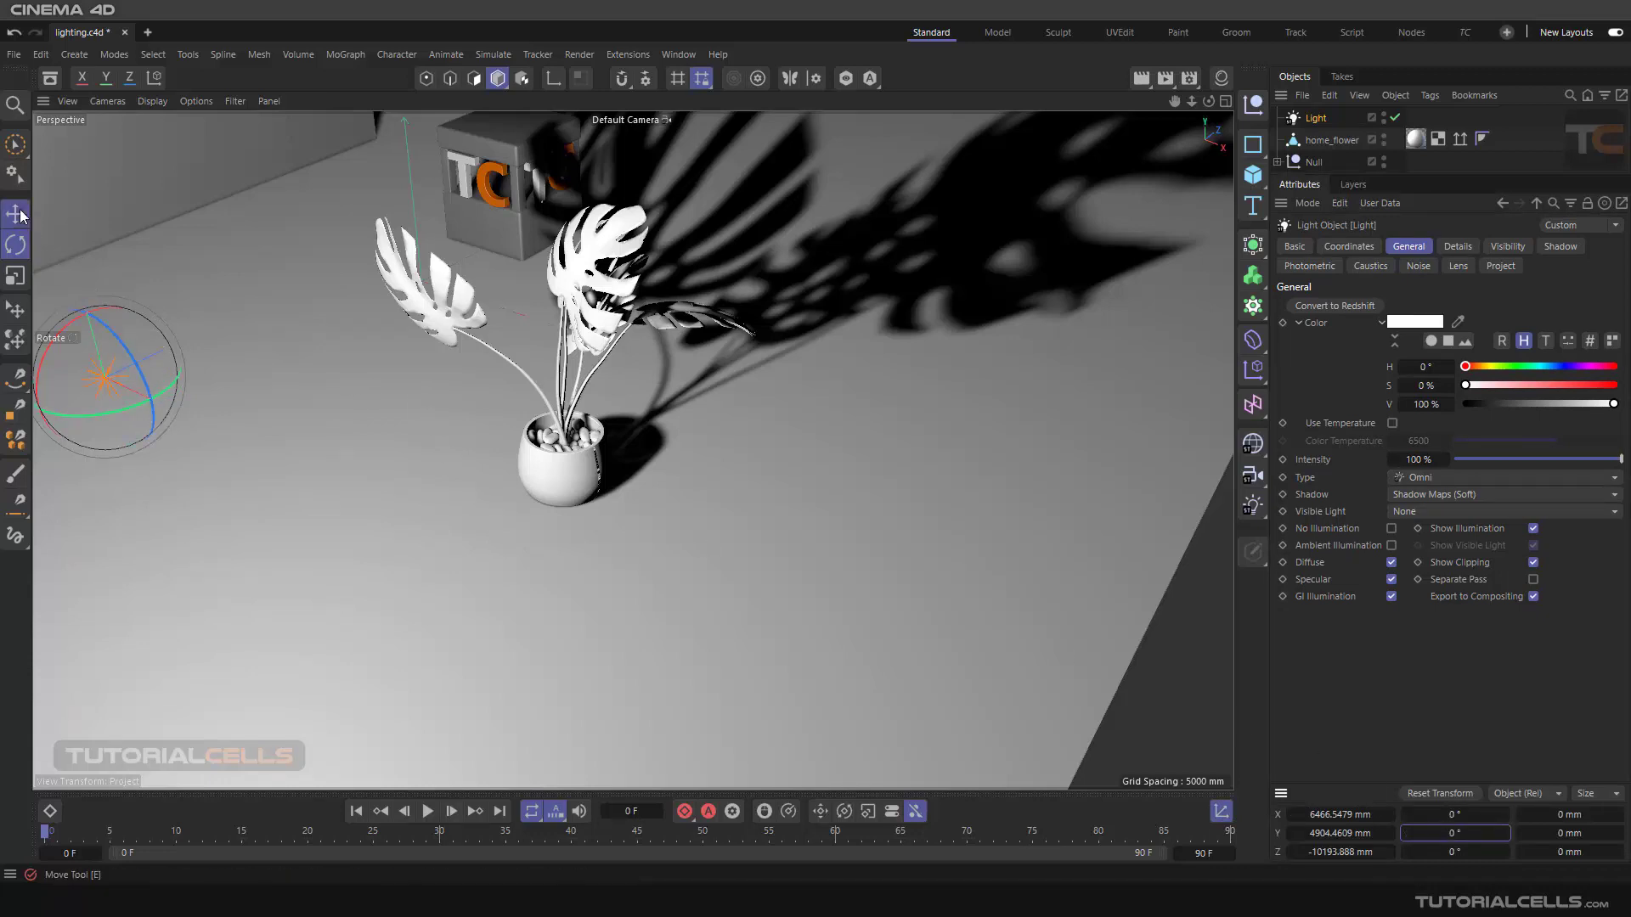
Move the light along Z to about -6100 mm to cast the plant's shadow from a nearer position.
key("e")
left_click_drag(105, 377, 506, 207)
scroll(711, 381, "up", 5)
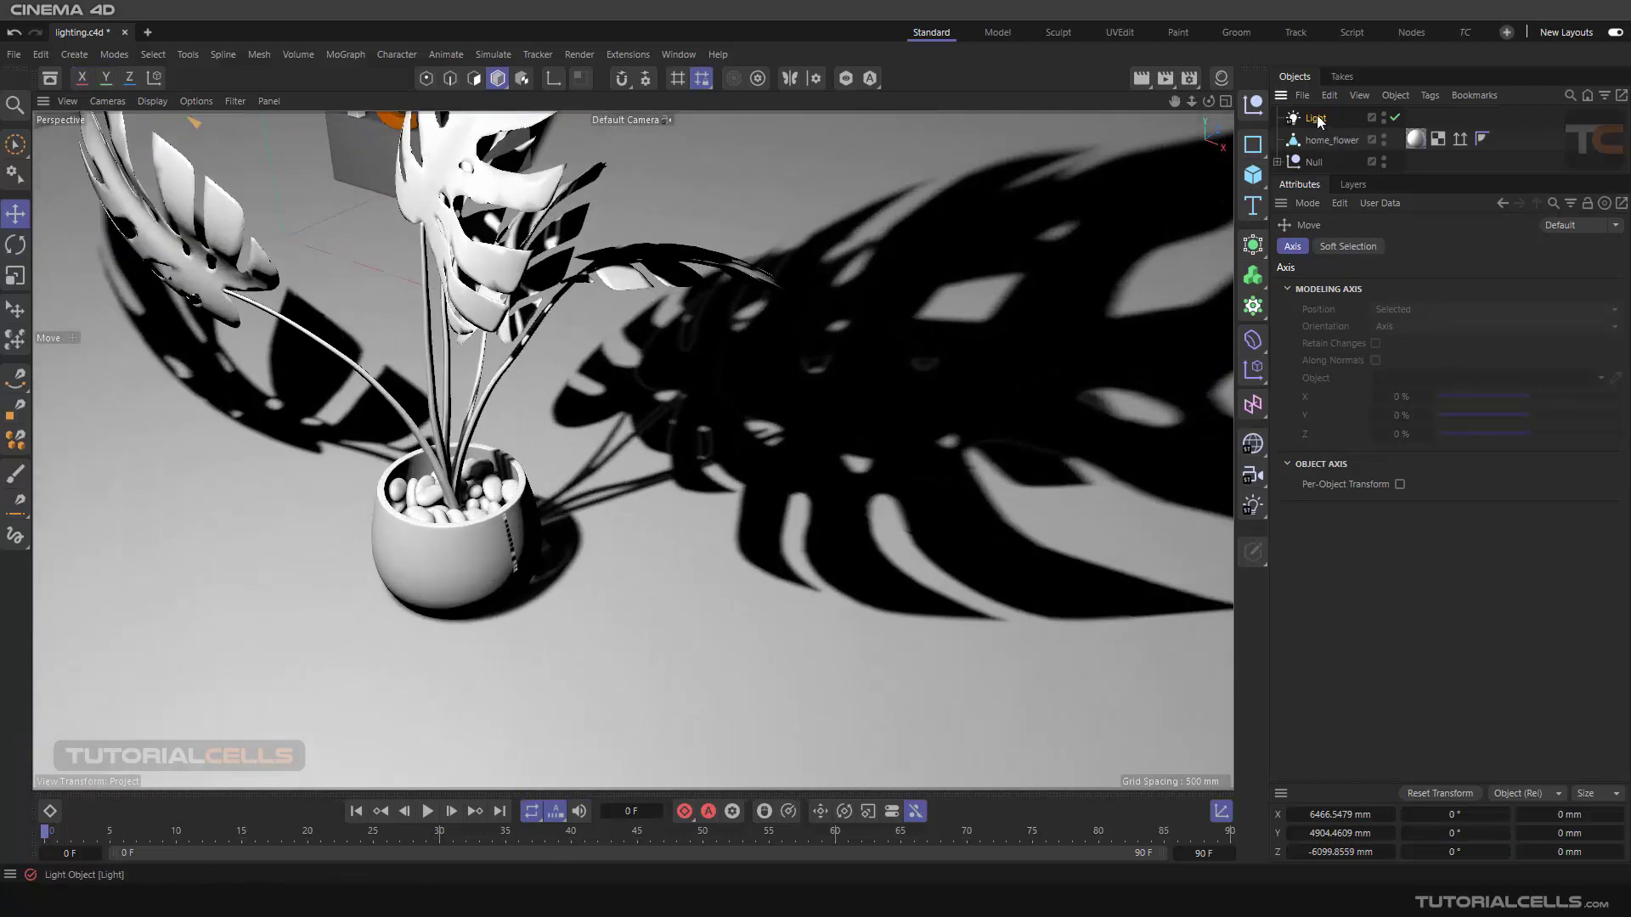
Render the view with the light's 250x250 shadow map and examine the plant's shadow edges up close.
left_click(1316, 118)
left_click(1542, 253)
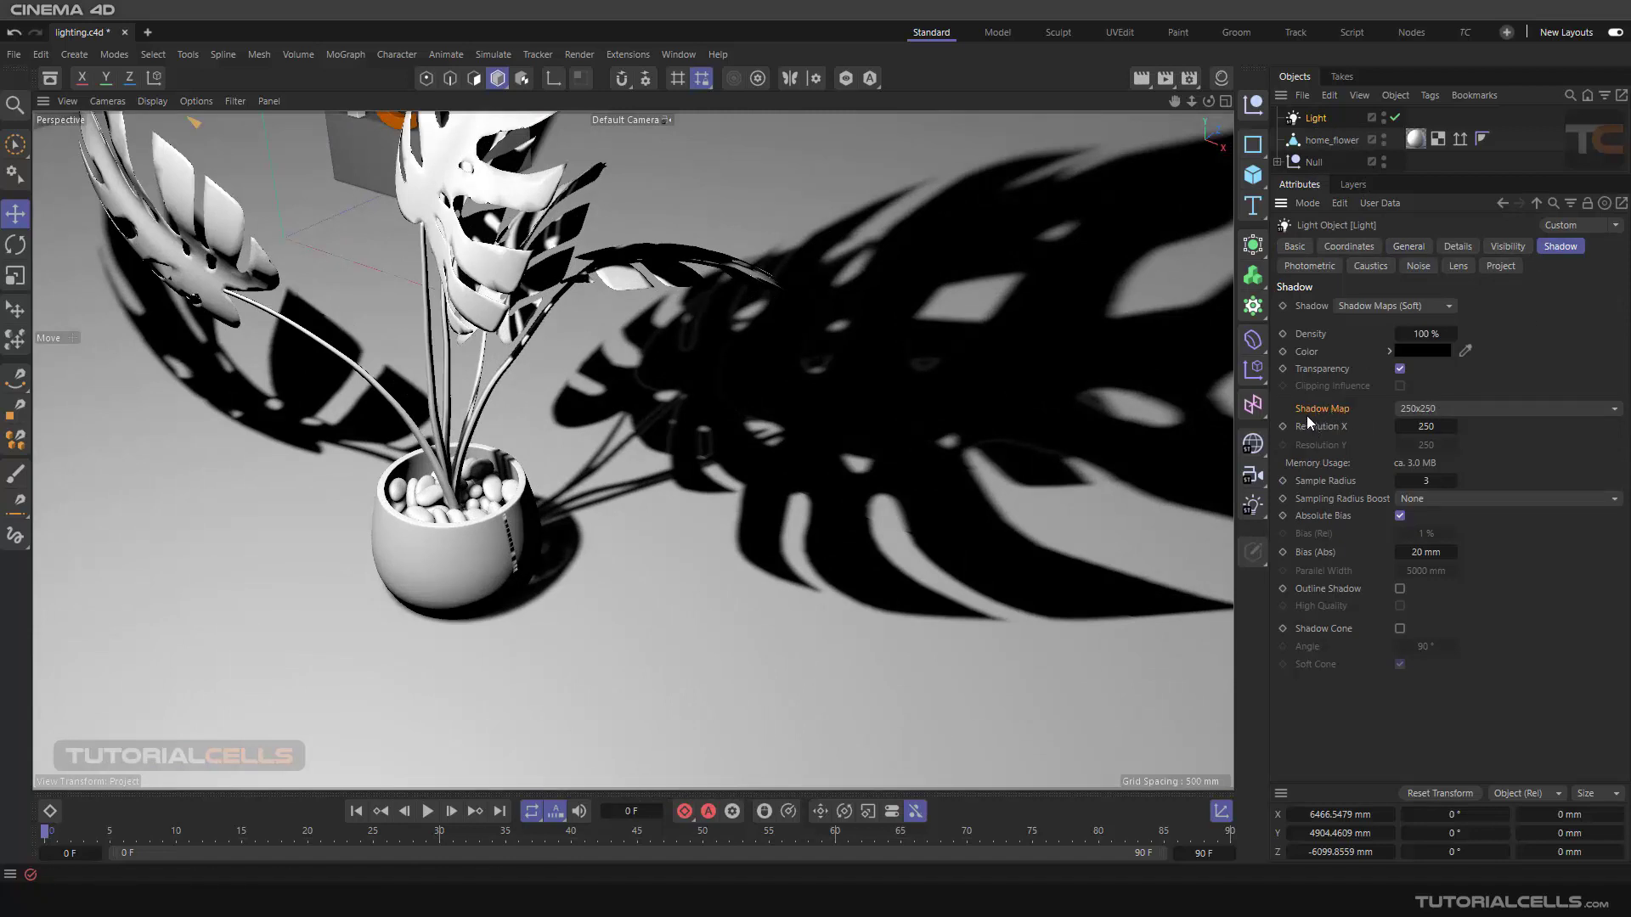
key("shift+r")
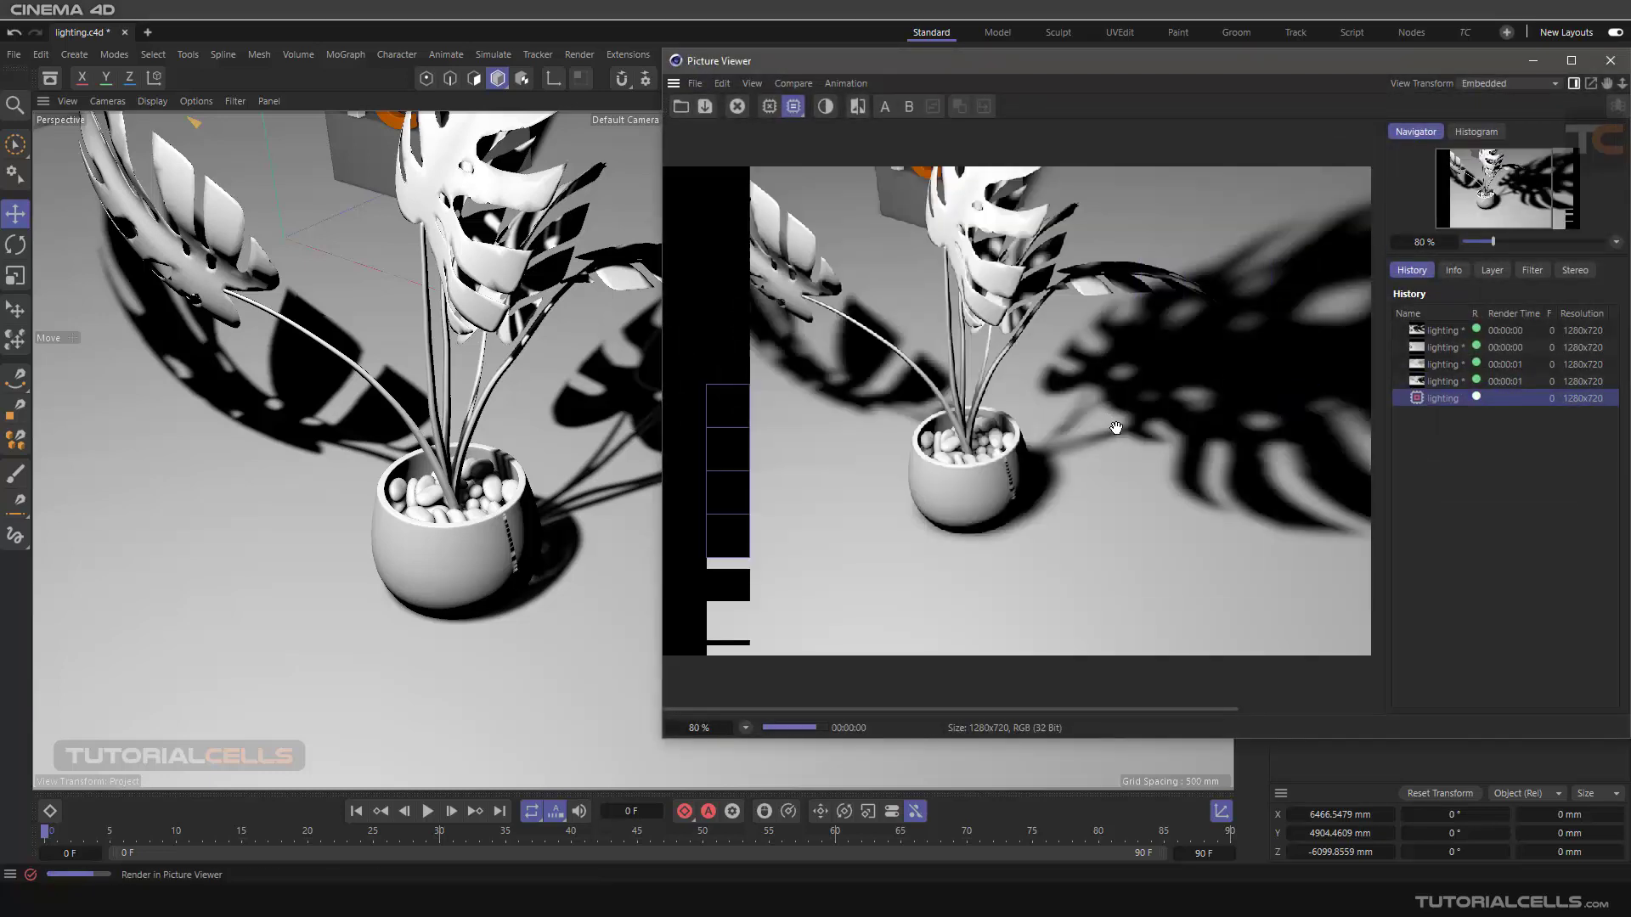
left_click_drag(1173, 69, 964, 80)
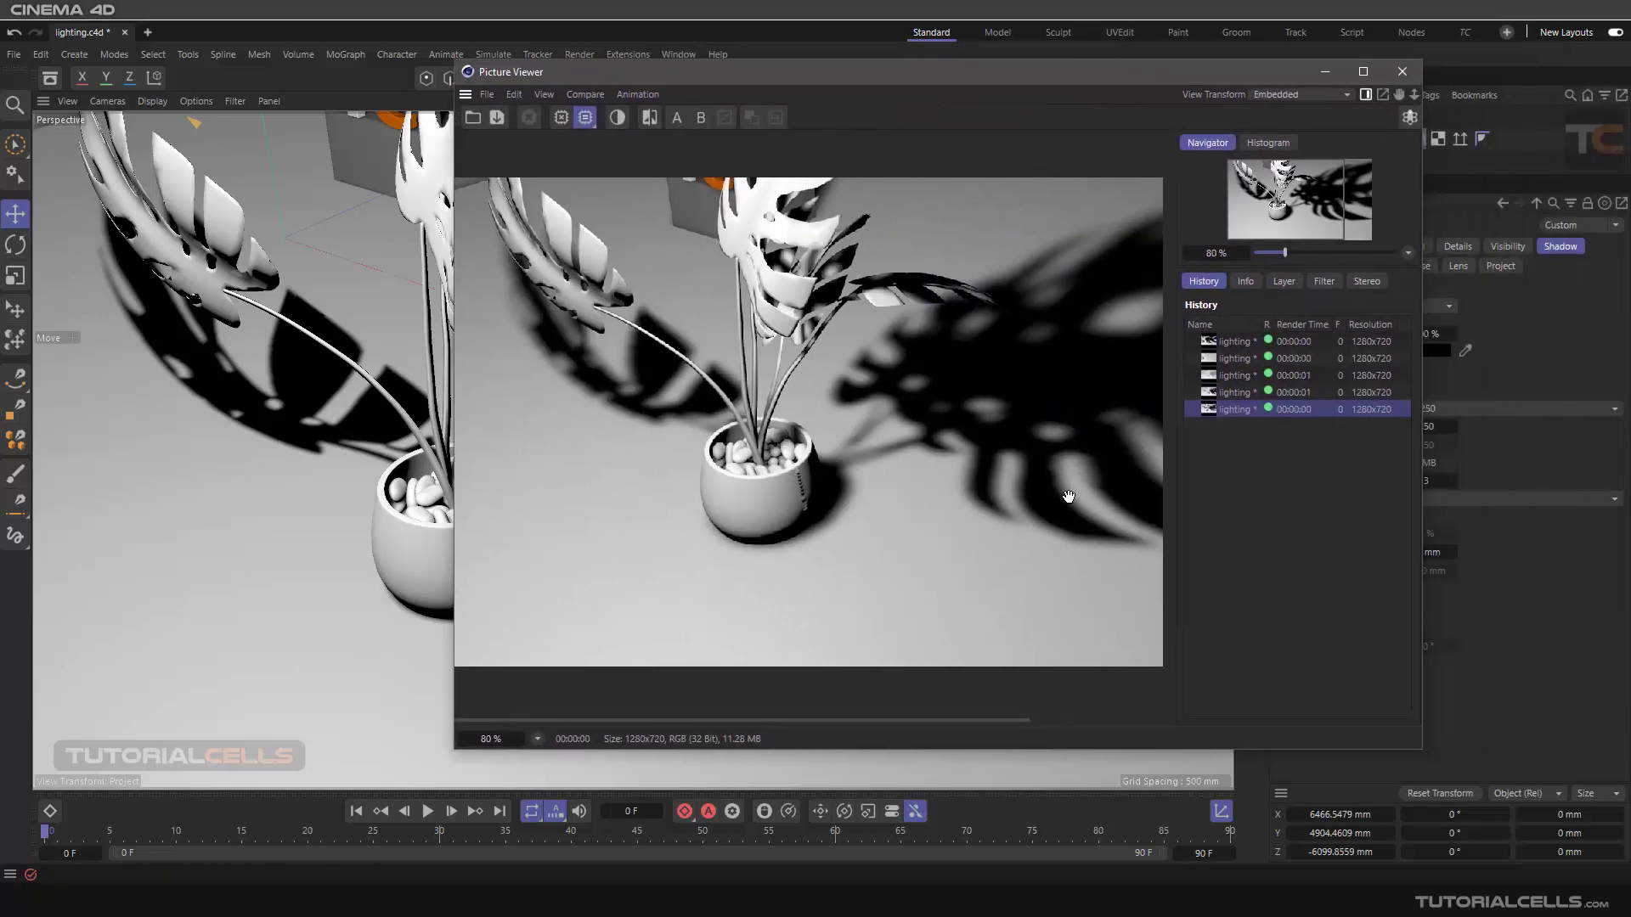
scroll(1069, 496, "up", 5)
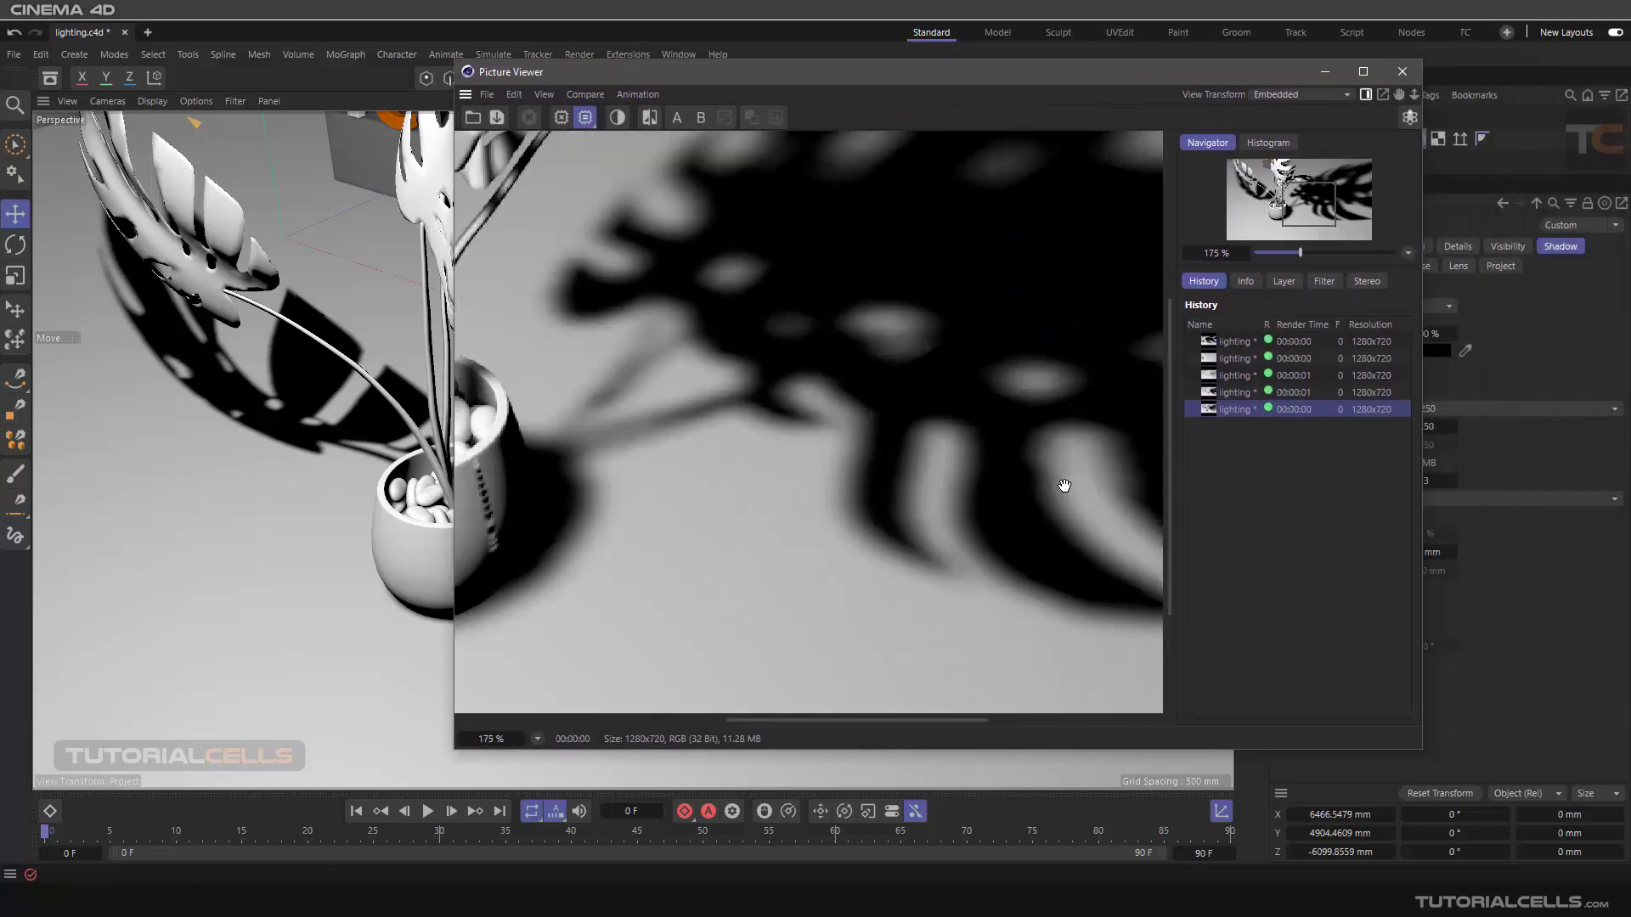
left_click(1401, 71)
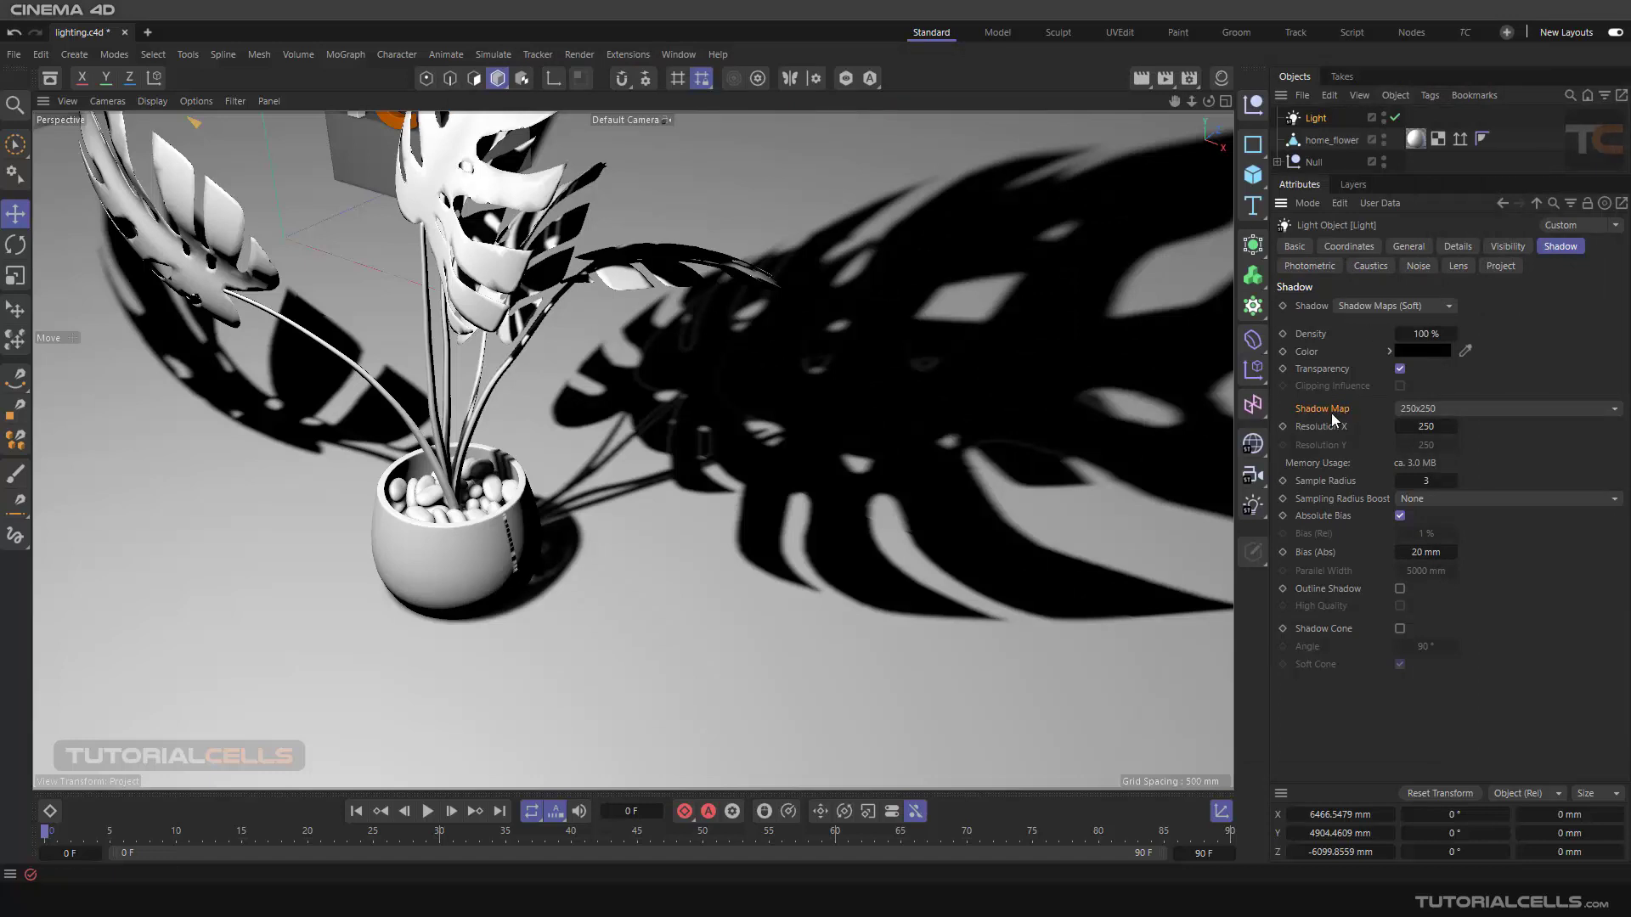
Review the Shadow Map resolution presets, then render a close-up of the leaf shadow at 250x250 and inspect its blur.
scroll(919, 476, "up", 8)
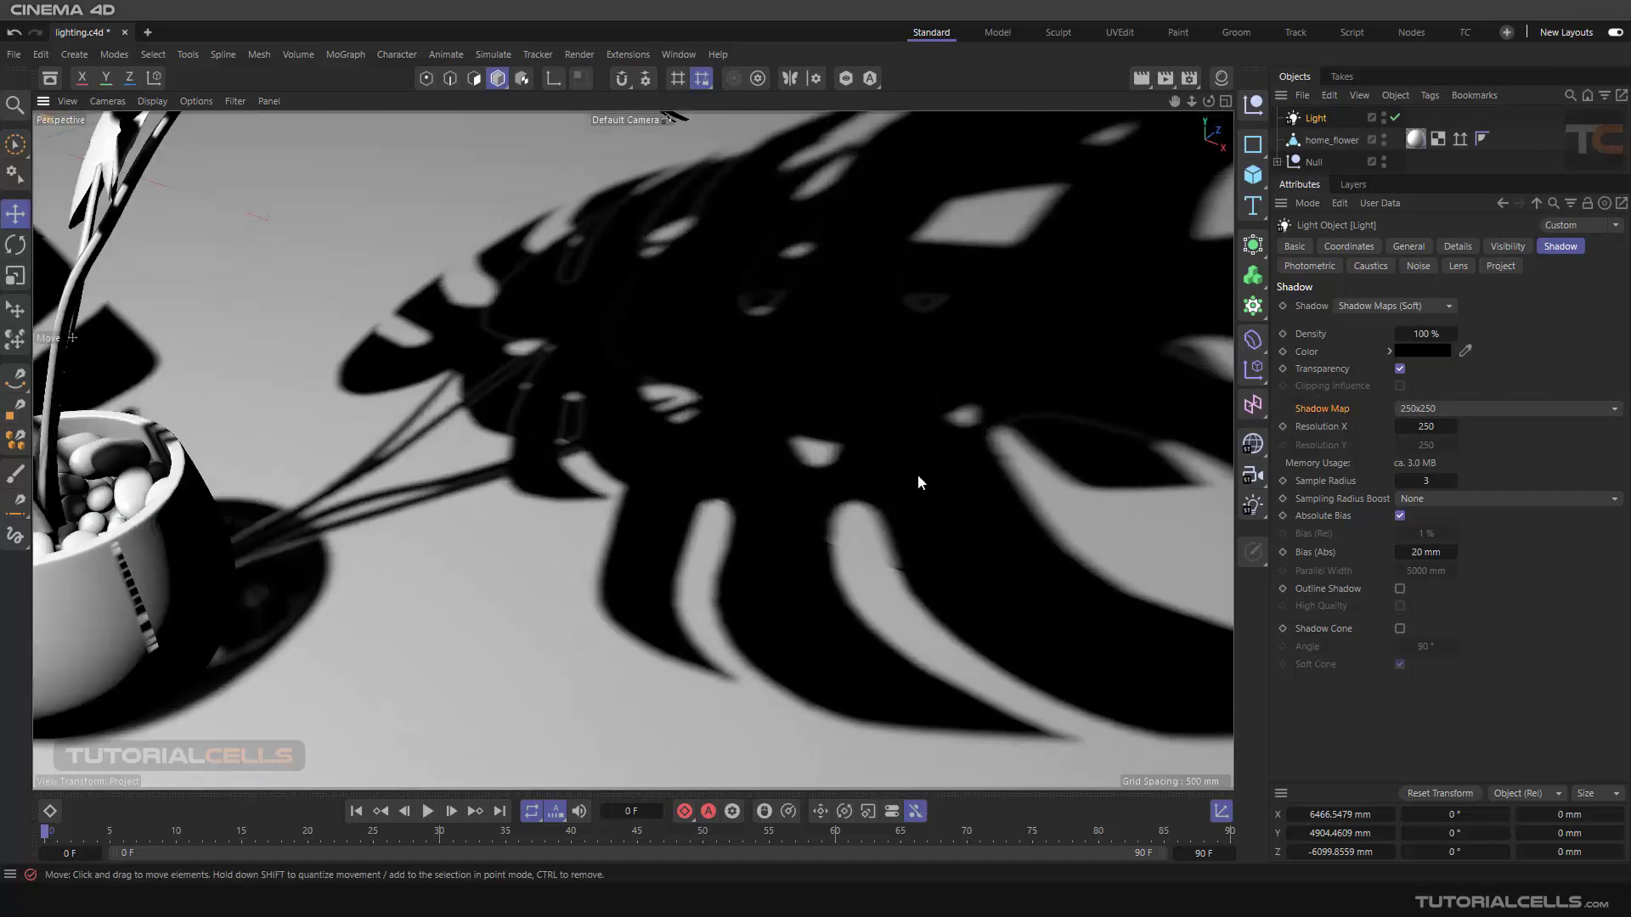
left_click(1481, 410)
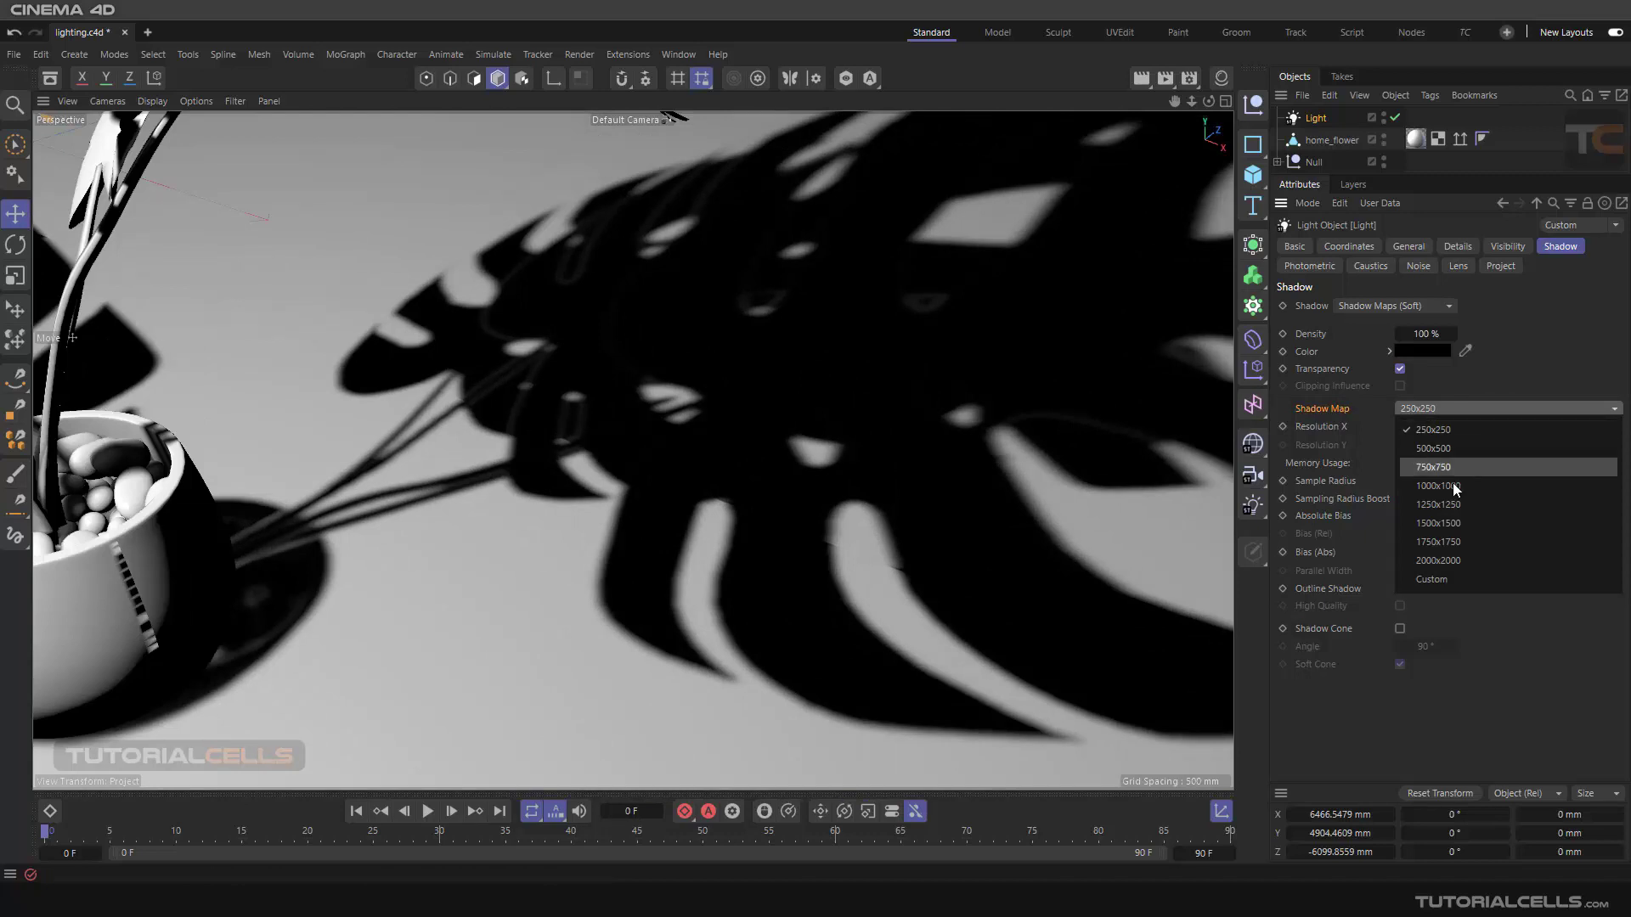
left_click(1166, 77)
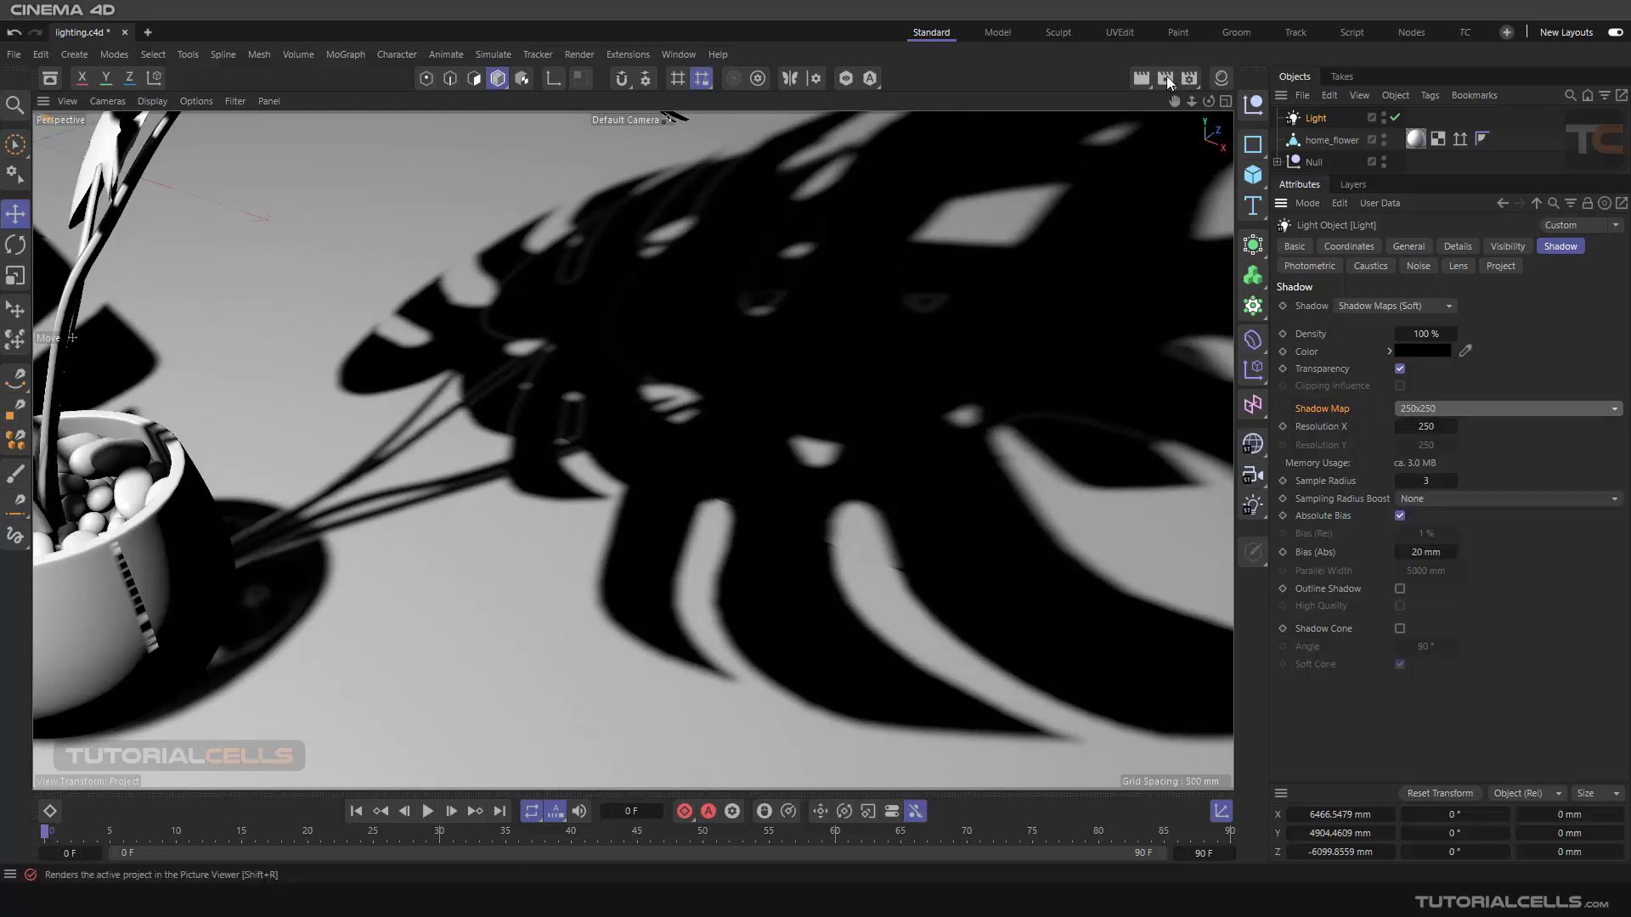
left_click_drag(1135, 71, 933, 82)
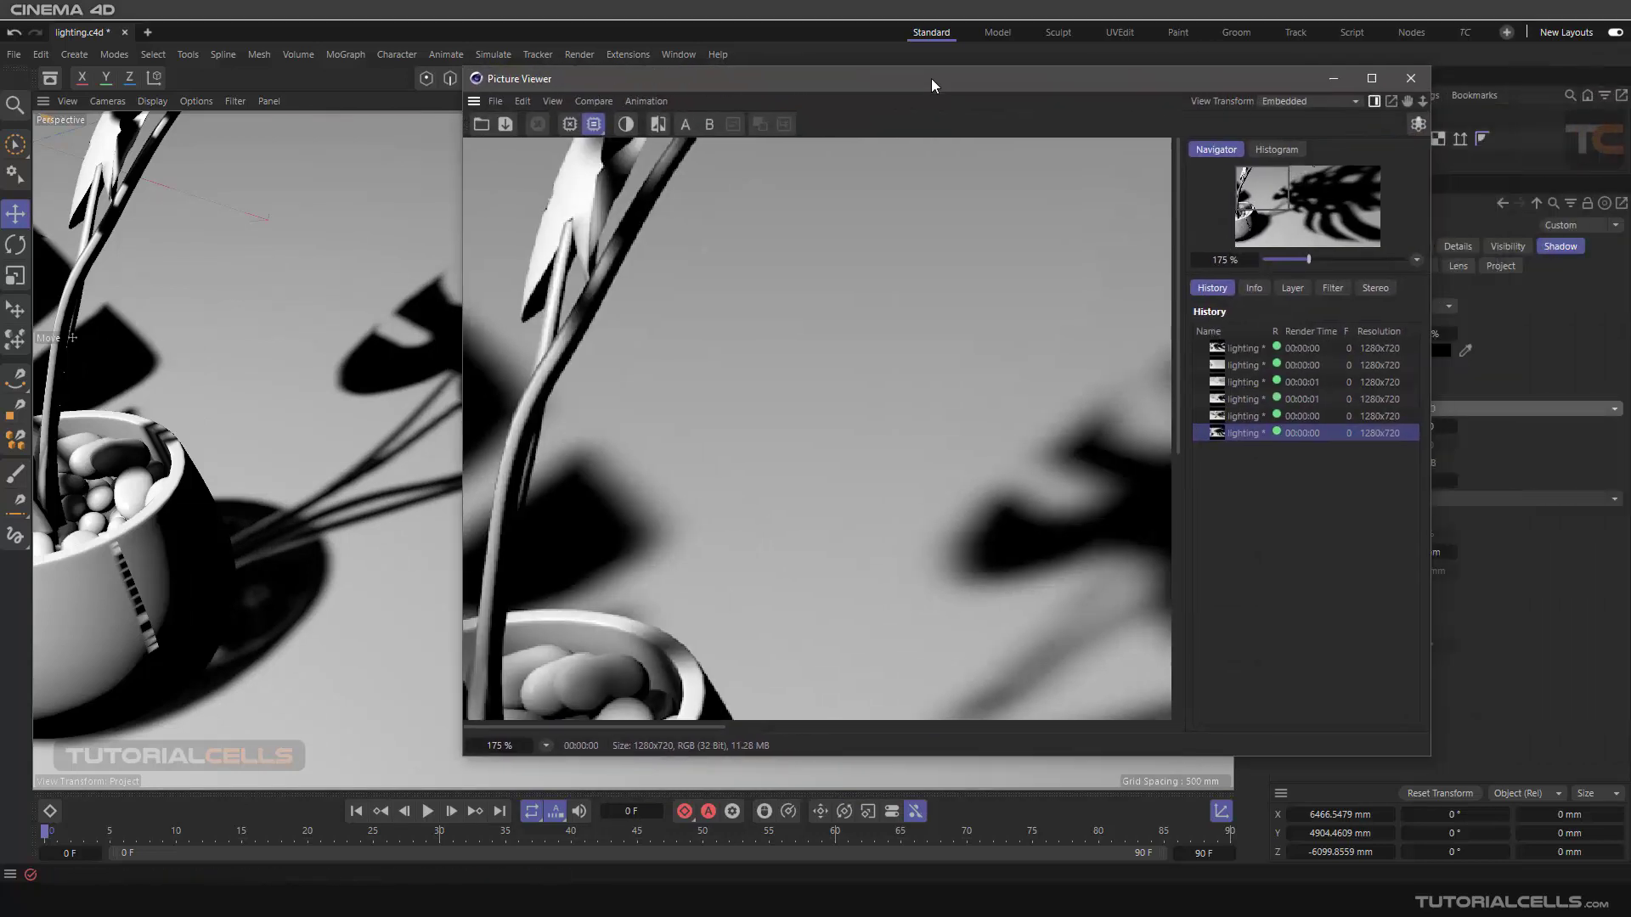
scroll(942, 342, "down", 2)
scroll(945, 347, "down", 5)
scroll(956, 372, "up", 4)
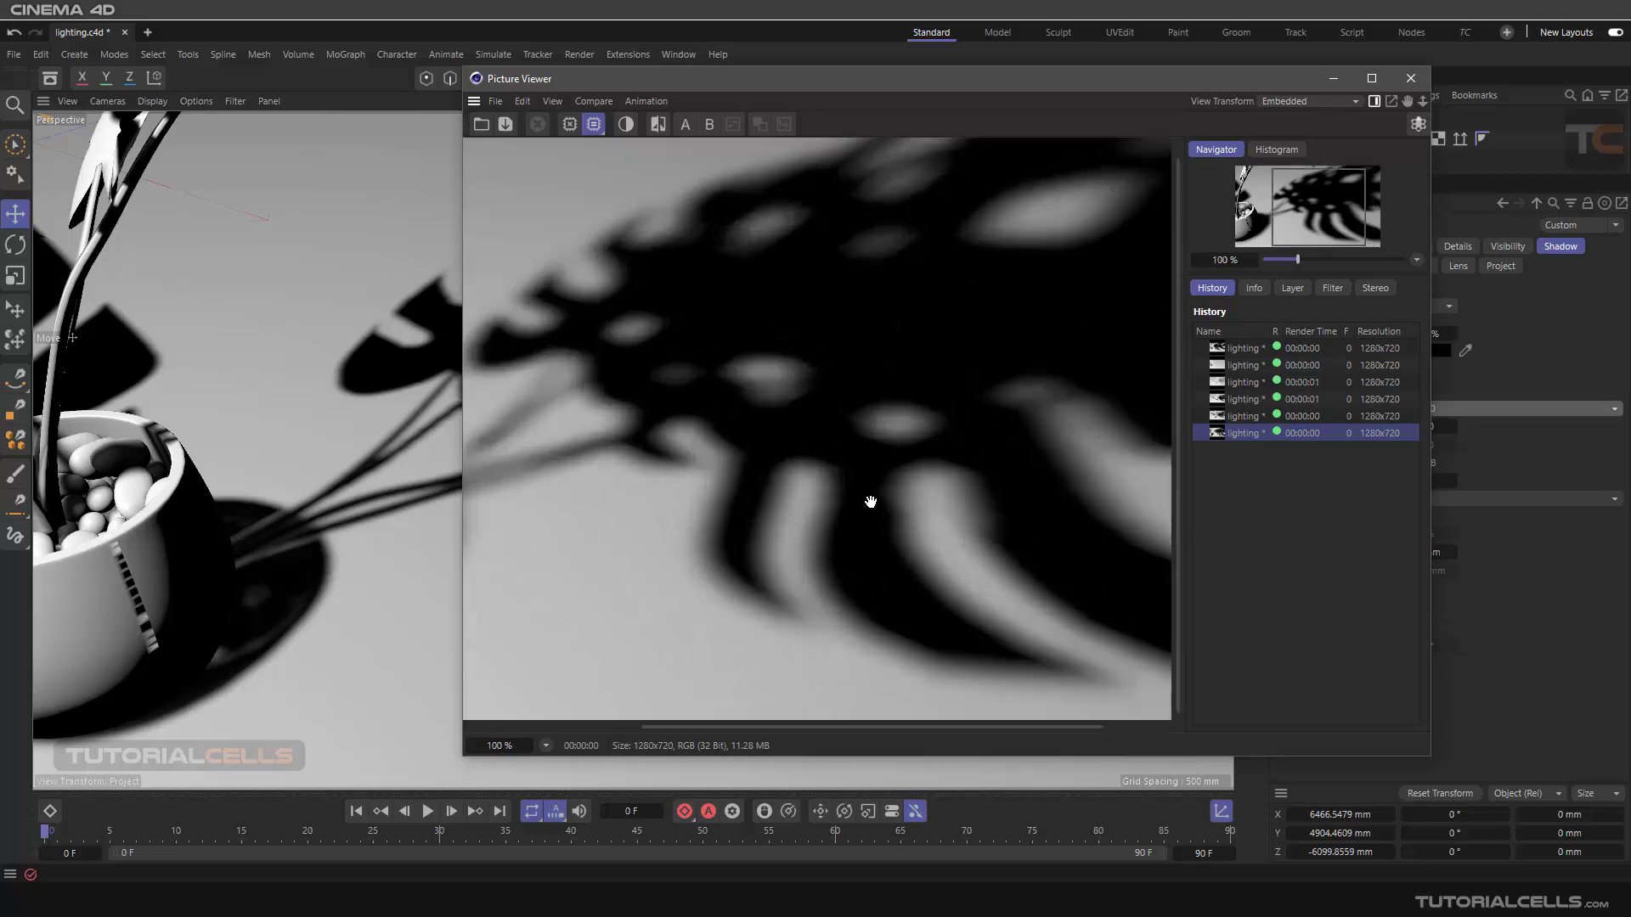
left_click(1411, 78)
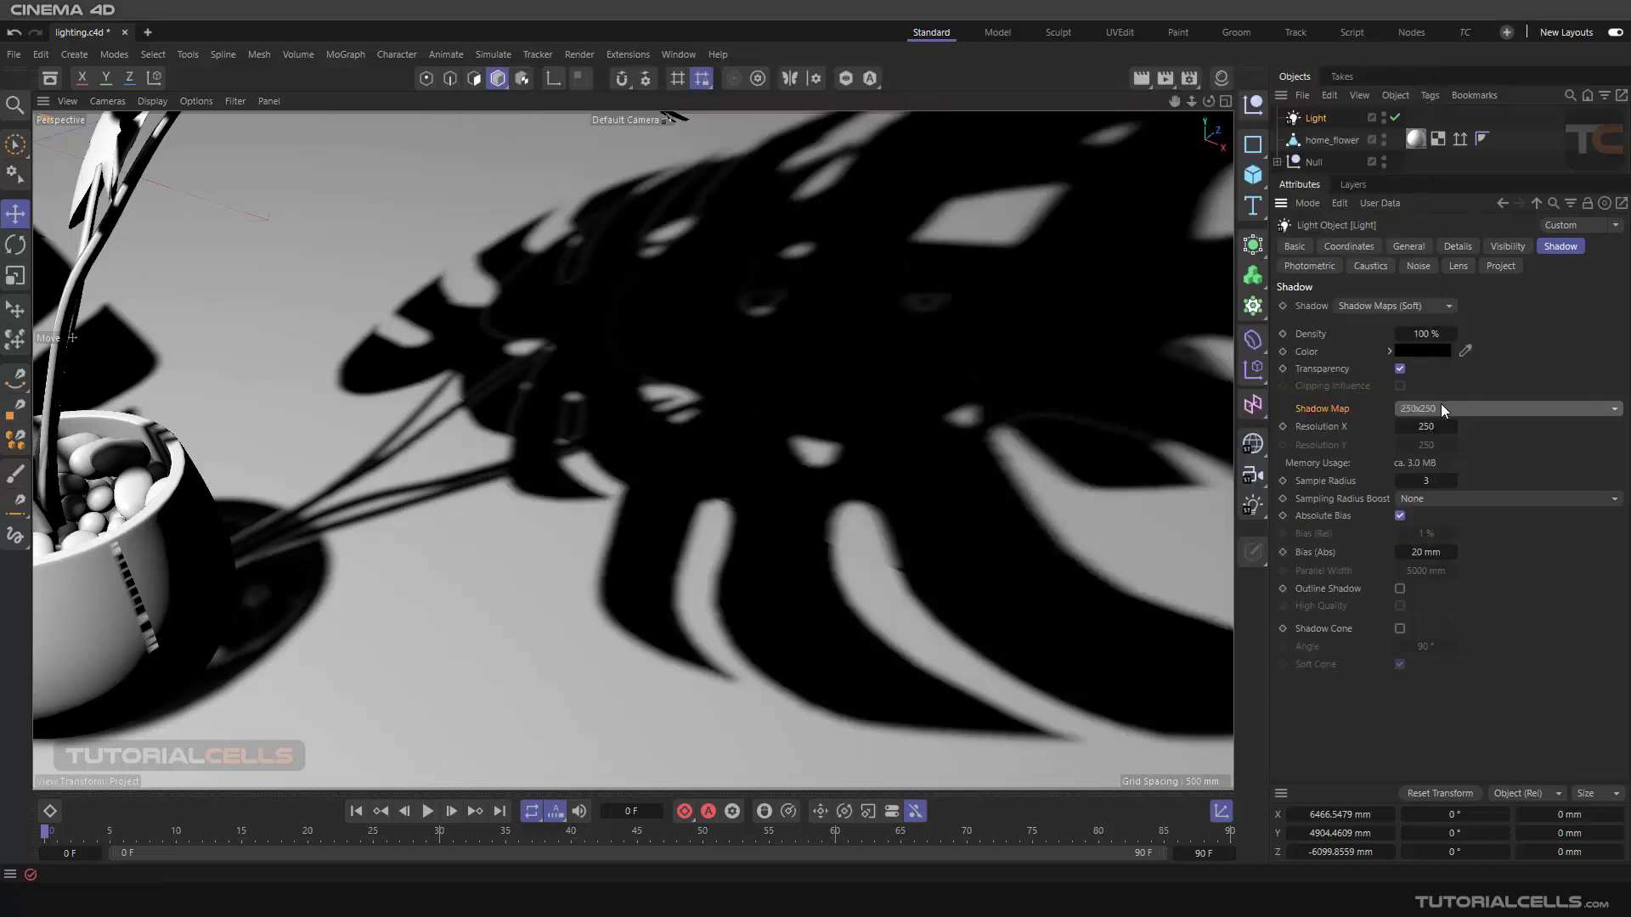
Set the light's Shadow Map to 1500x1500 and render the close-up of the leaf shadow.
left_click(1441, 406)
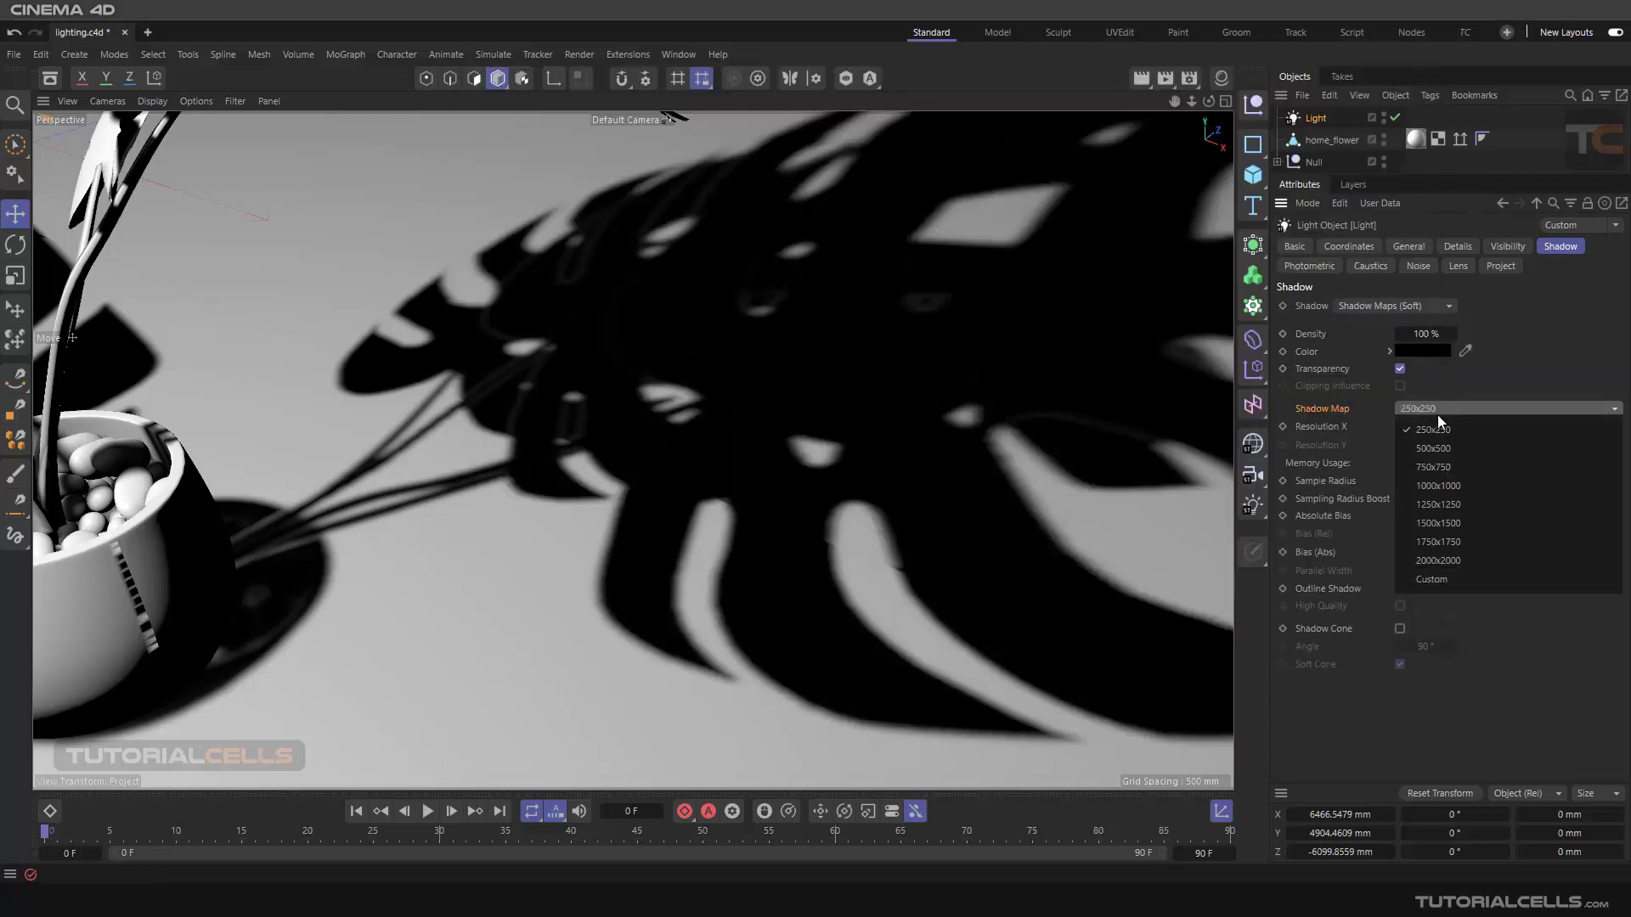
left_click(1441, 523)
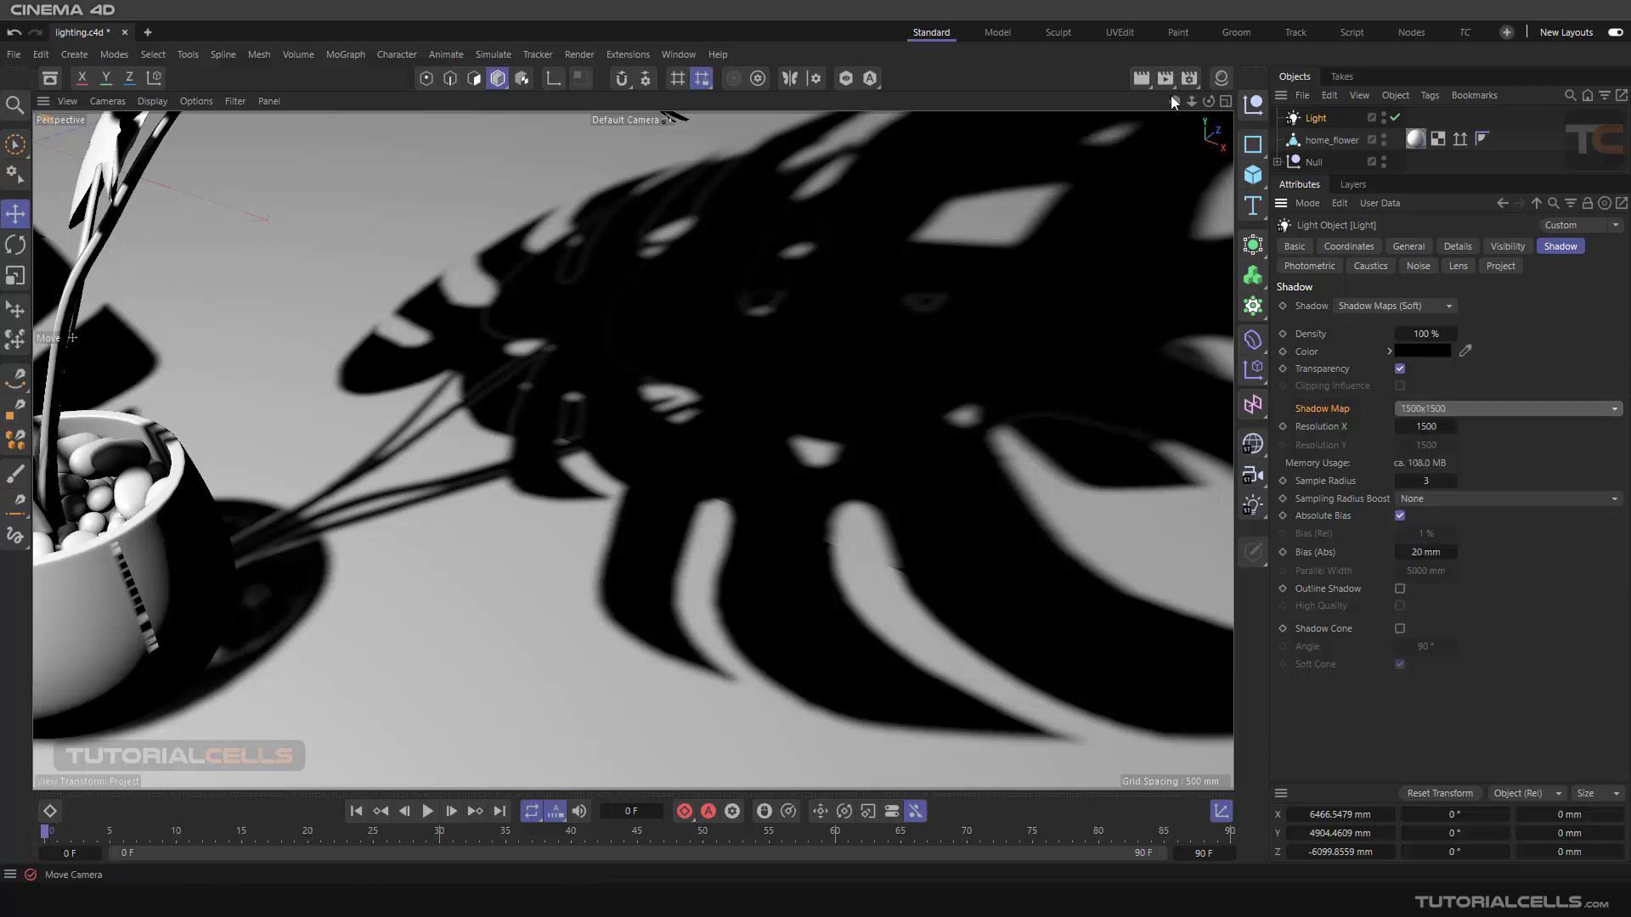
left_click(1166, 79)
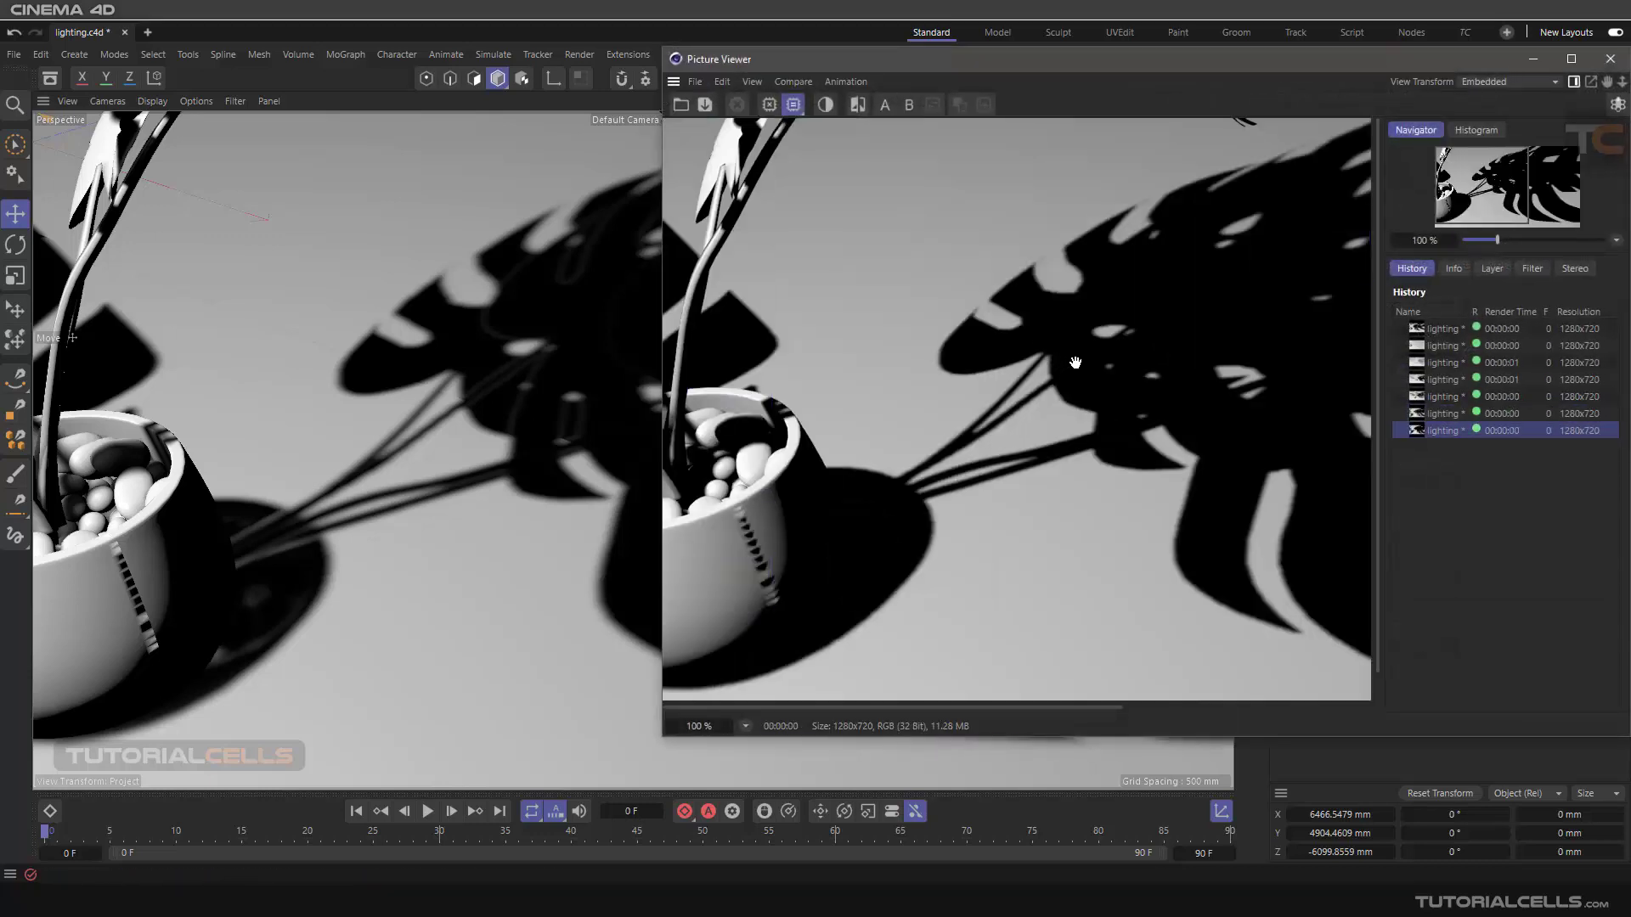
left_click_drag(1217, 62, 969, 63)
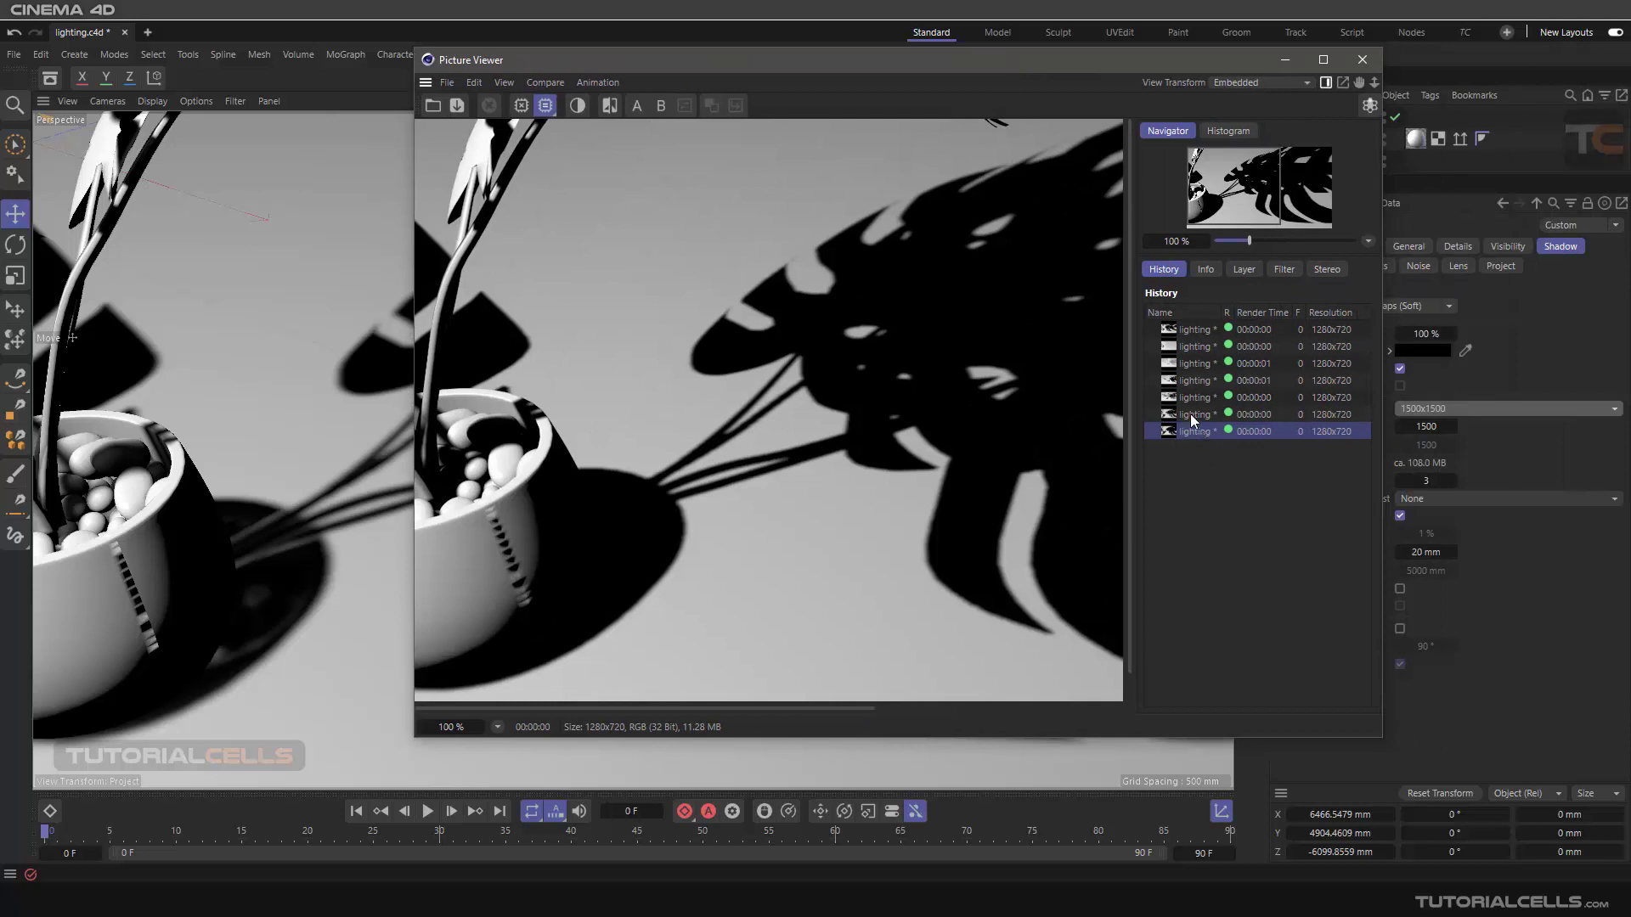
Compare the 250x250 and 1500x1500 shadow map renders in the render history, then close the Picture Viewer.
left_click(1189, 416)
left_click(1189, 426)
left_click(1189, 418)
left_click(1195, 432)
left_click(1362, 61)
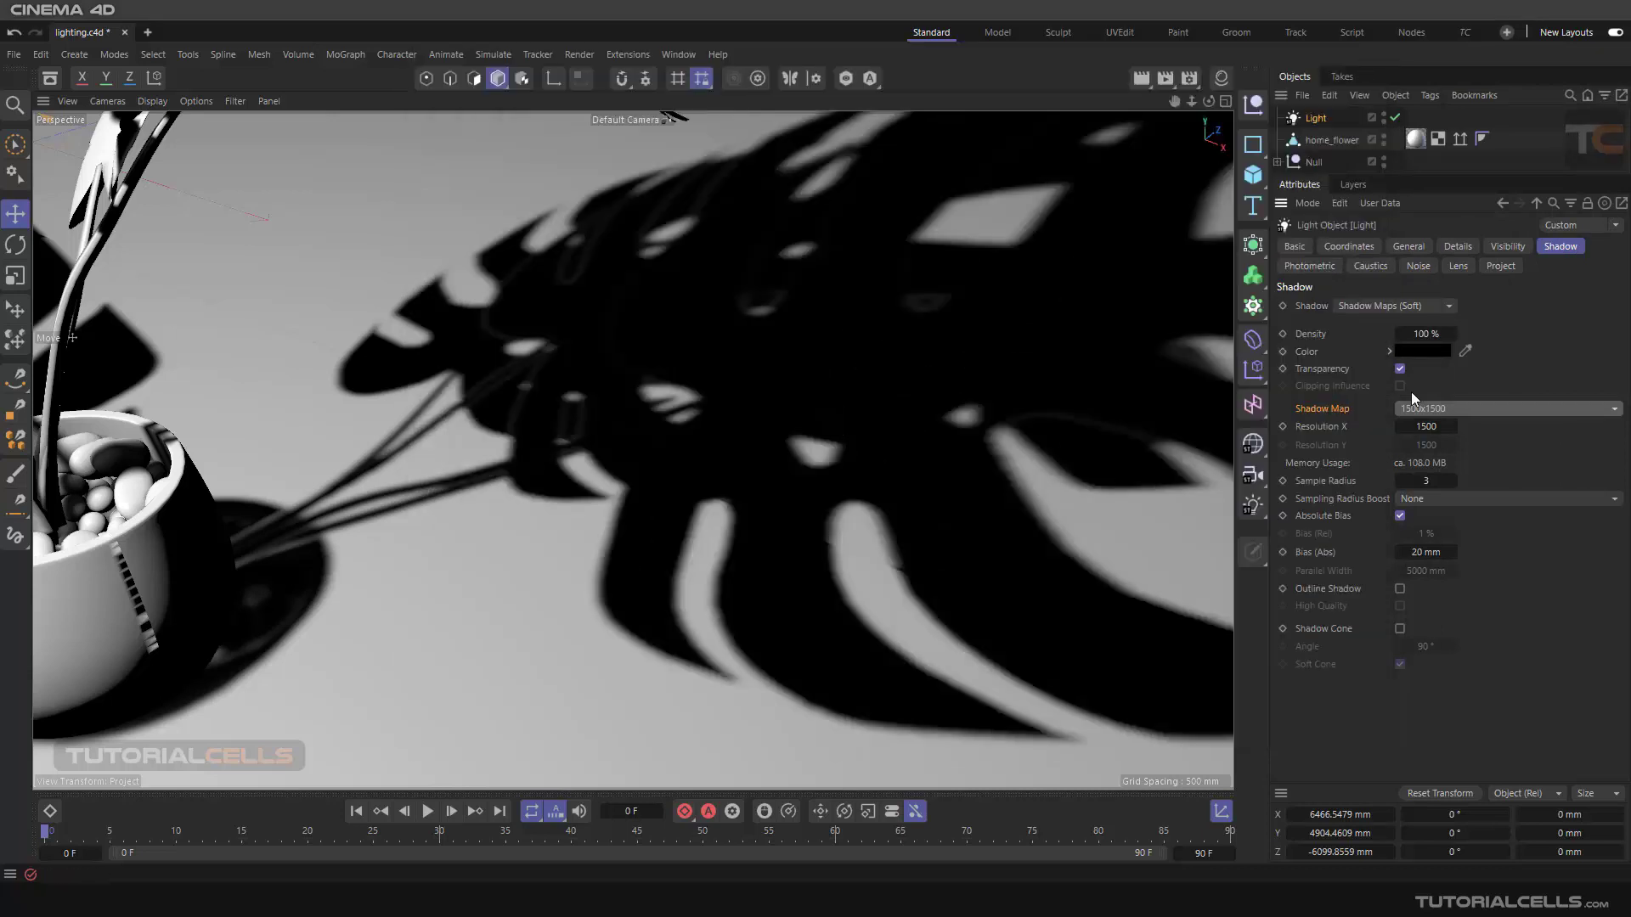
Try the Shadow Map presets 750x750, 2000x2000 and 500x500 to compare their memory usage.
left_click(1451, 411)
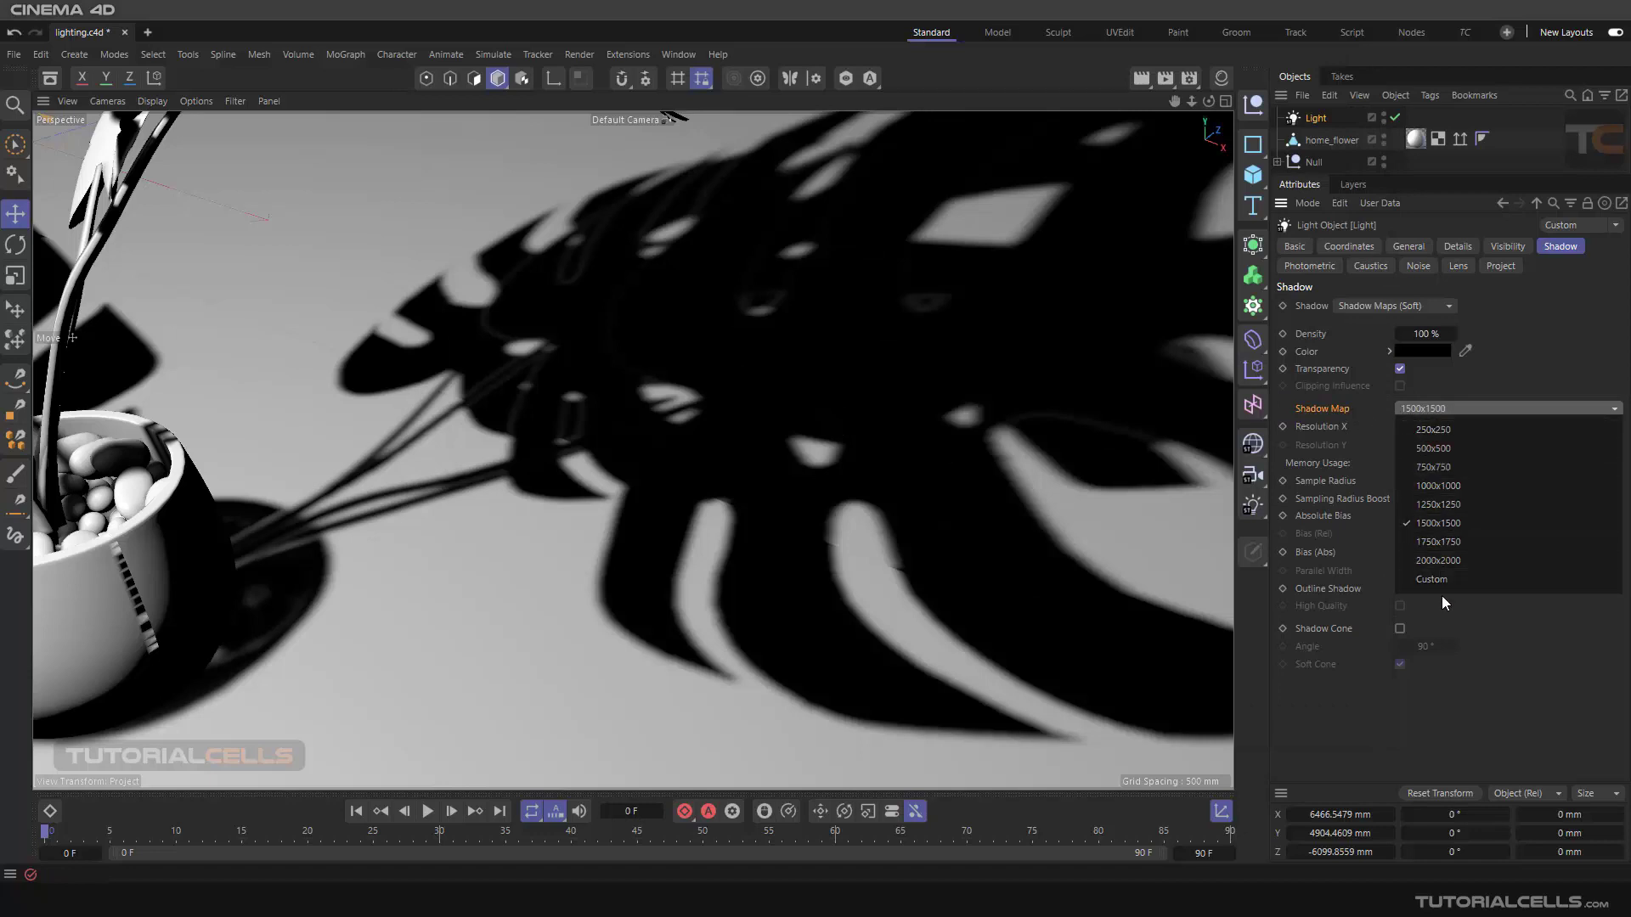
left_click(1439, 467)
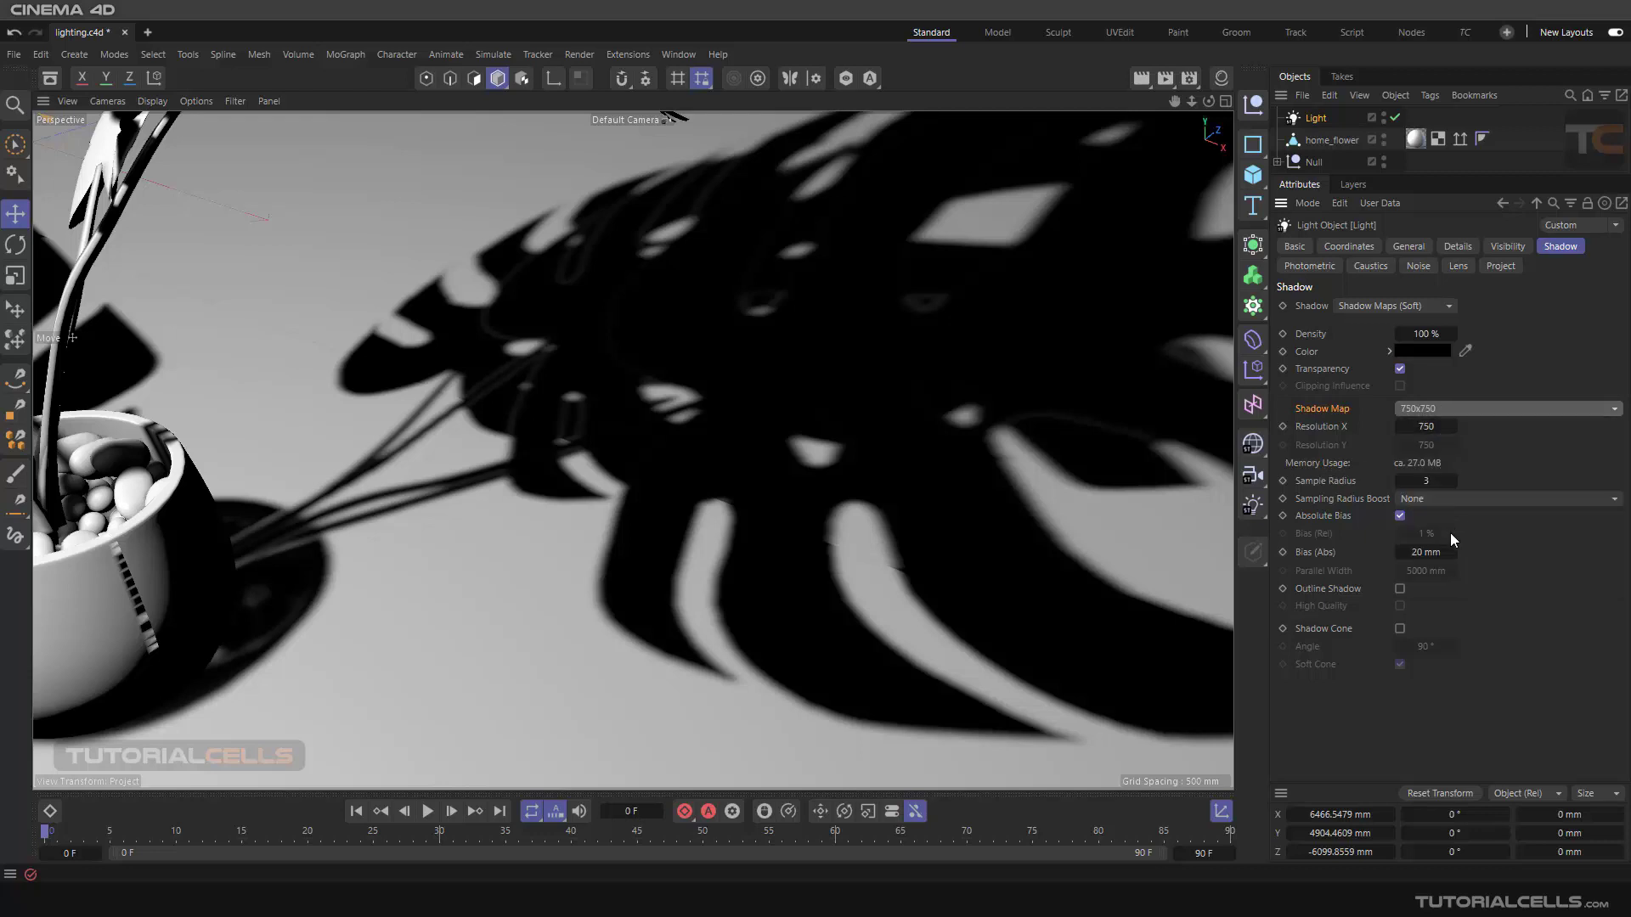
left_click(1450, 410)
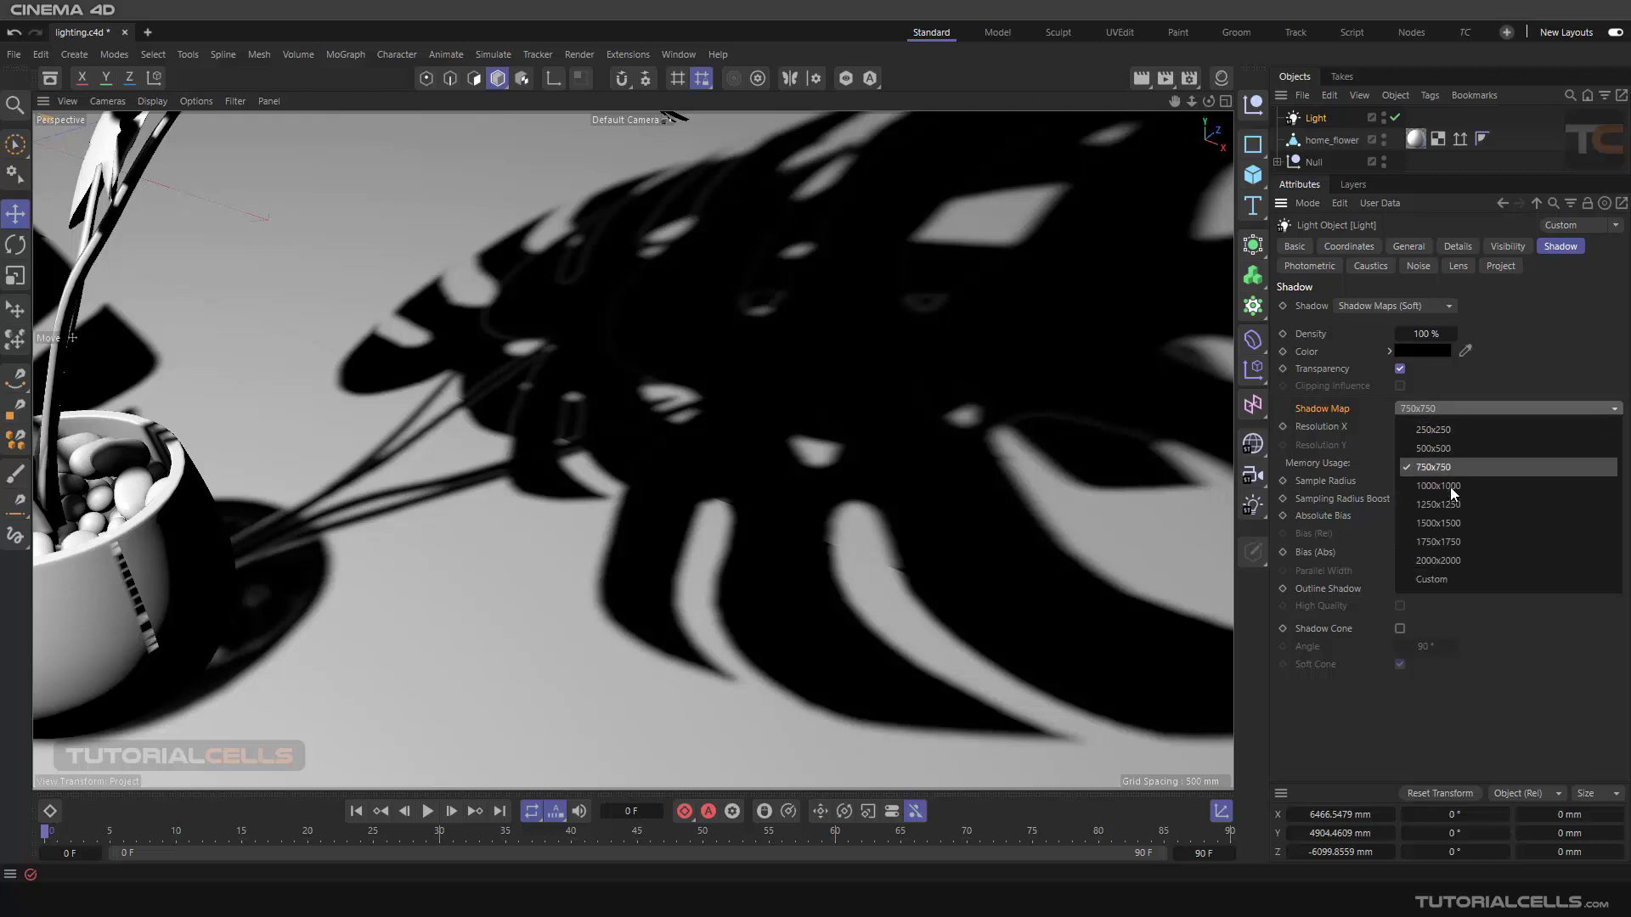
left_click(1452, 562)
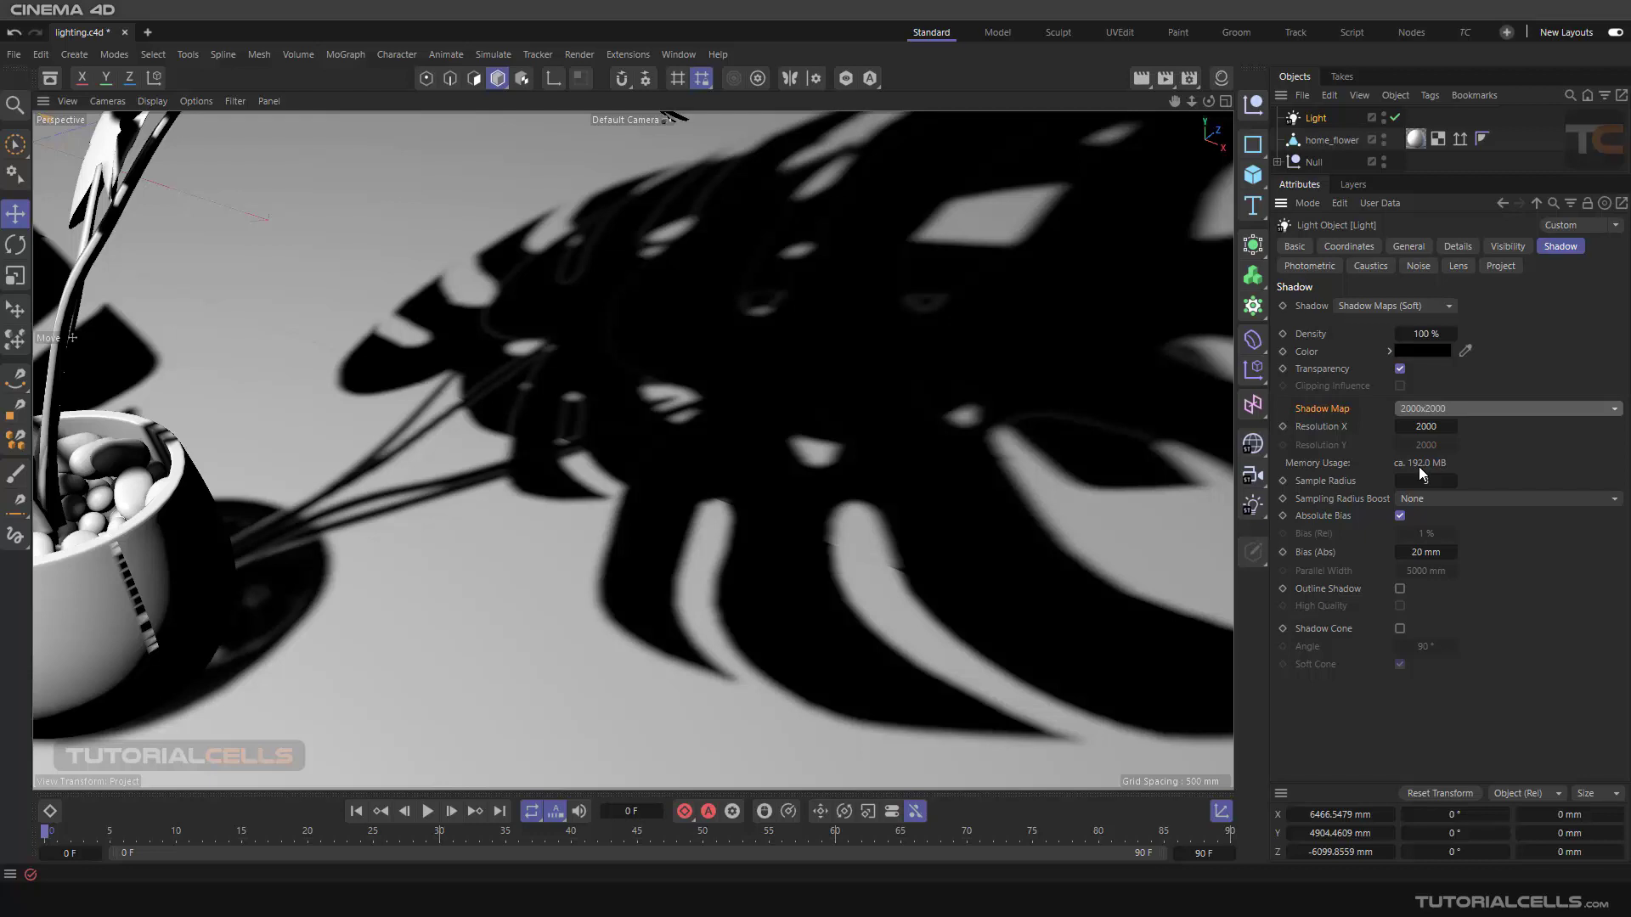
left_click(1442, 412)
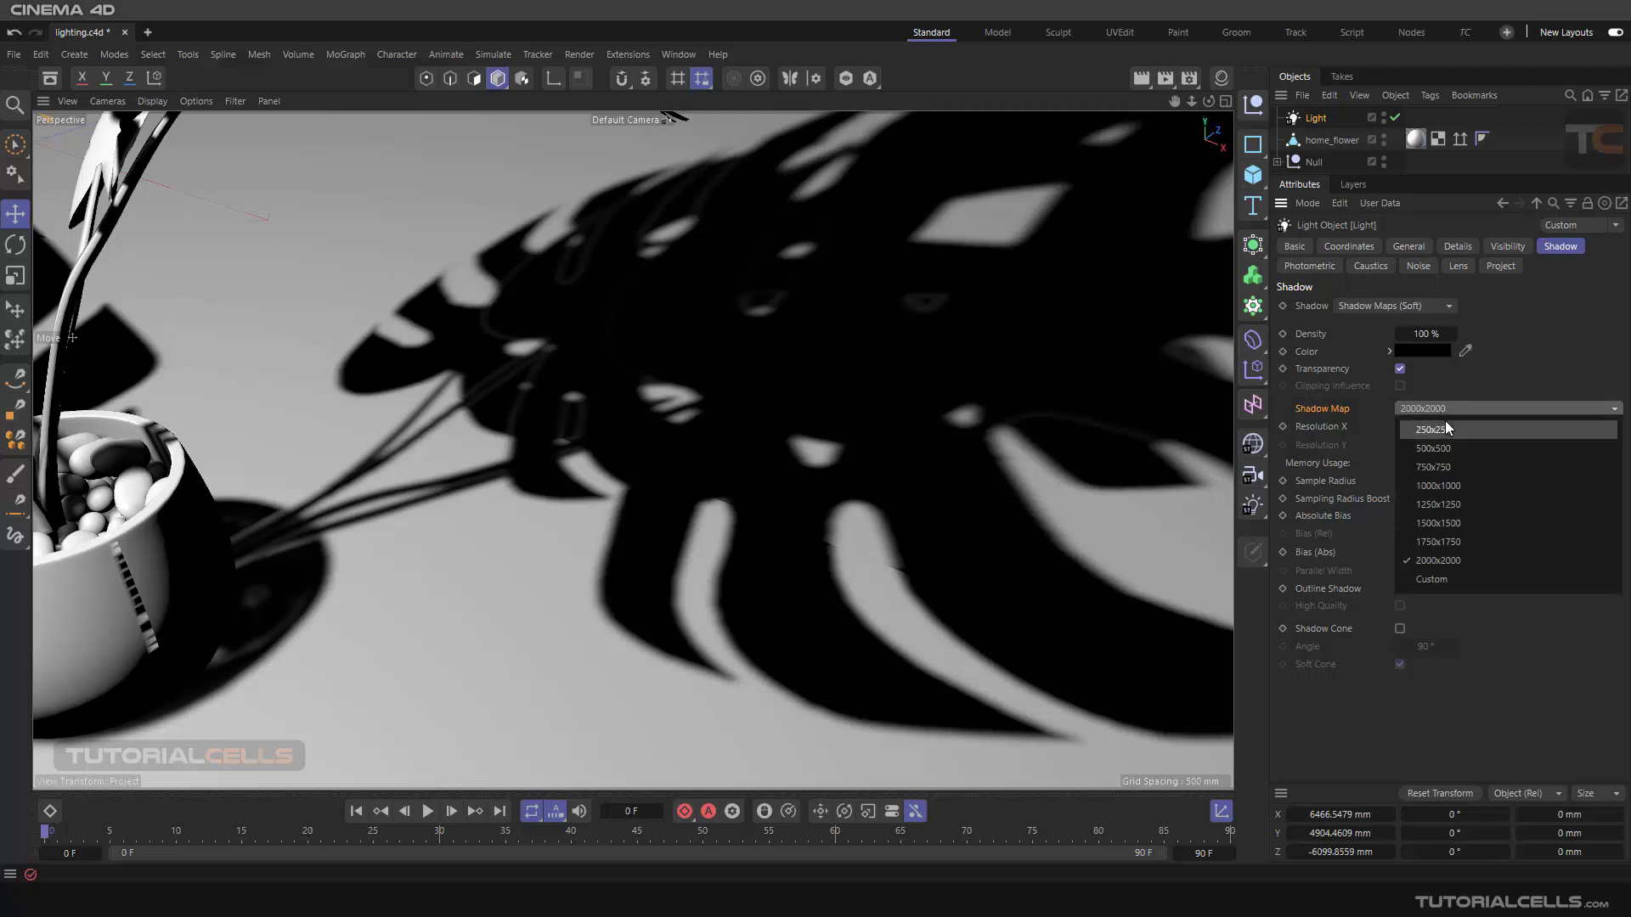
left_click(1443, 450)
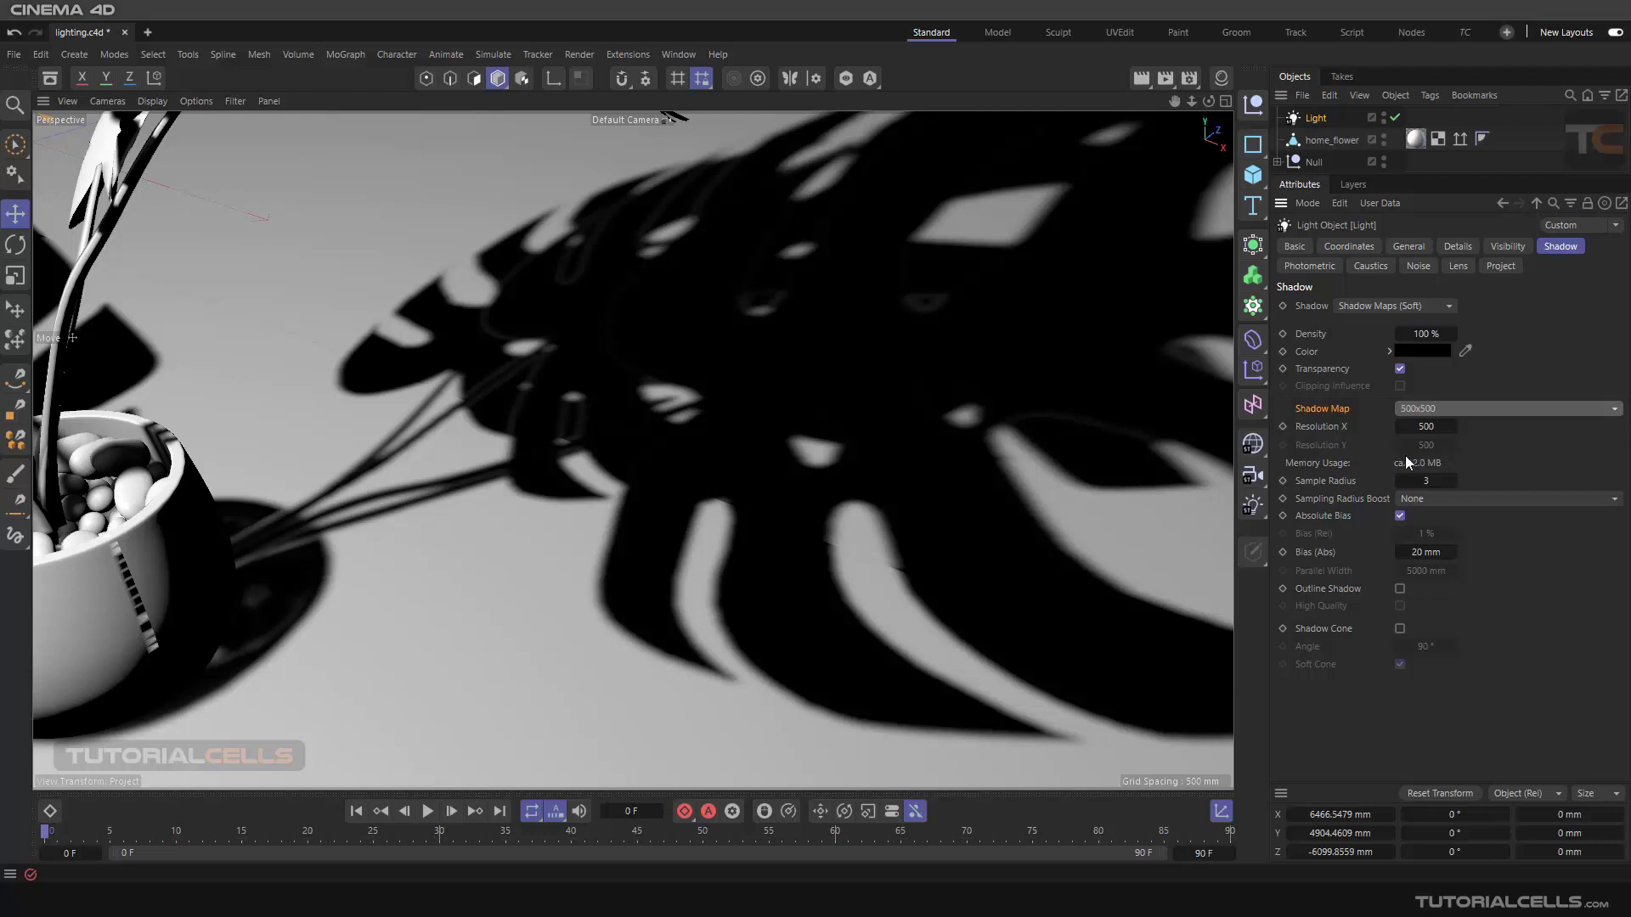
Set the light's Shadow Map to 250x250 and bring the light and whole plant shadow into view.
left_click(1456, 408)
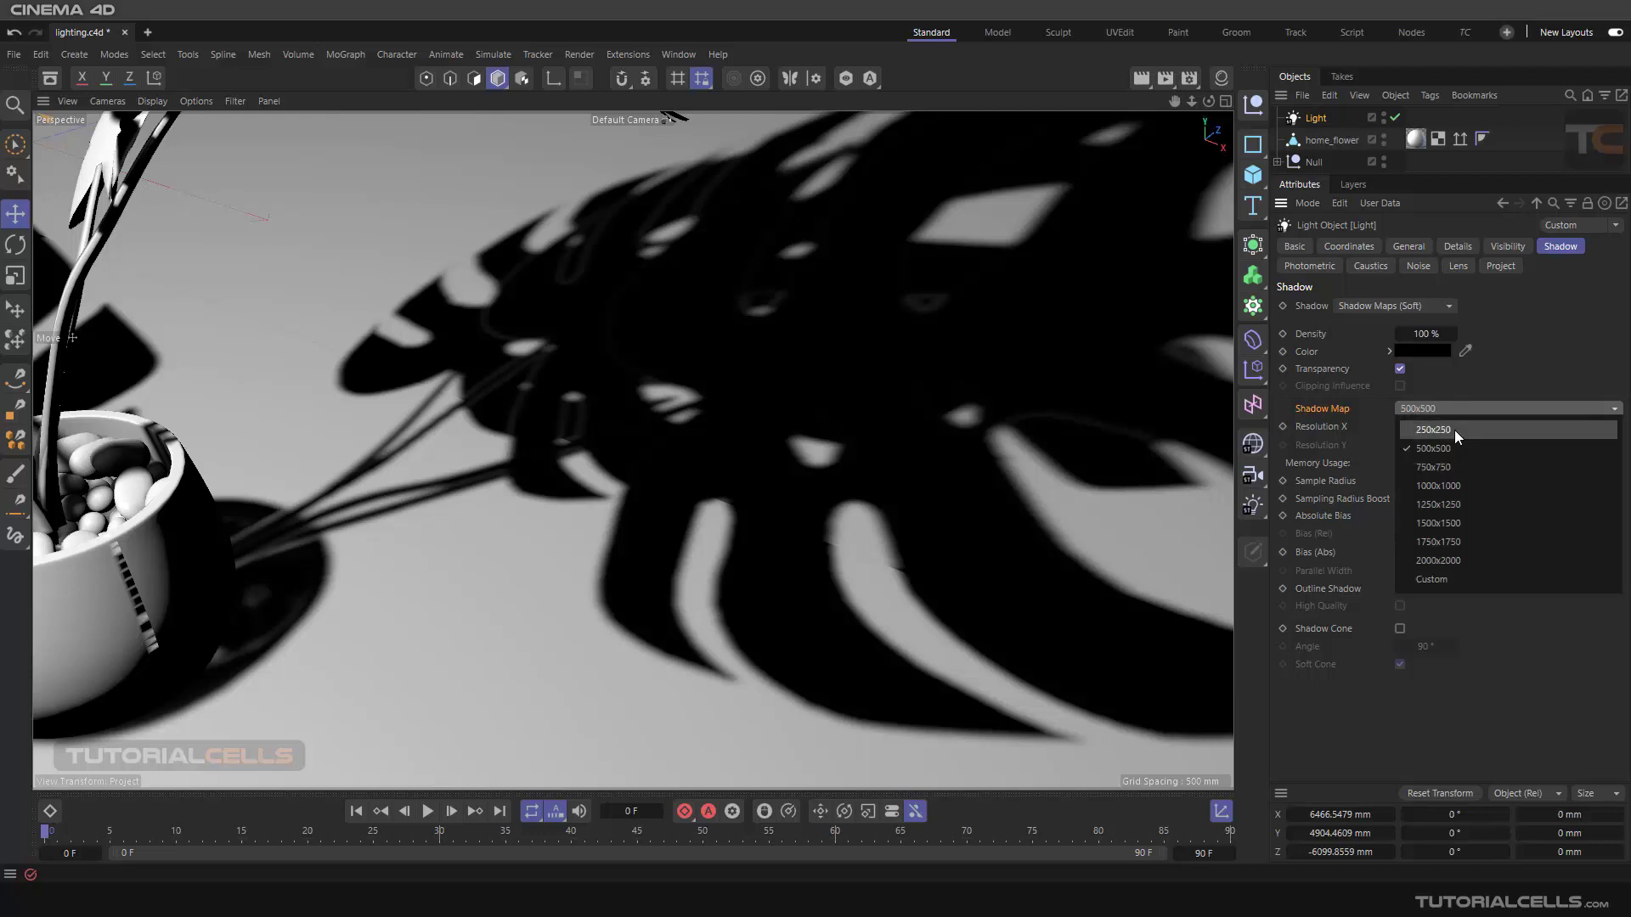
left_click(1455, 429)
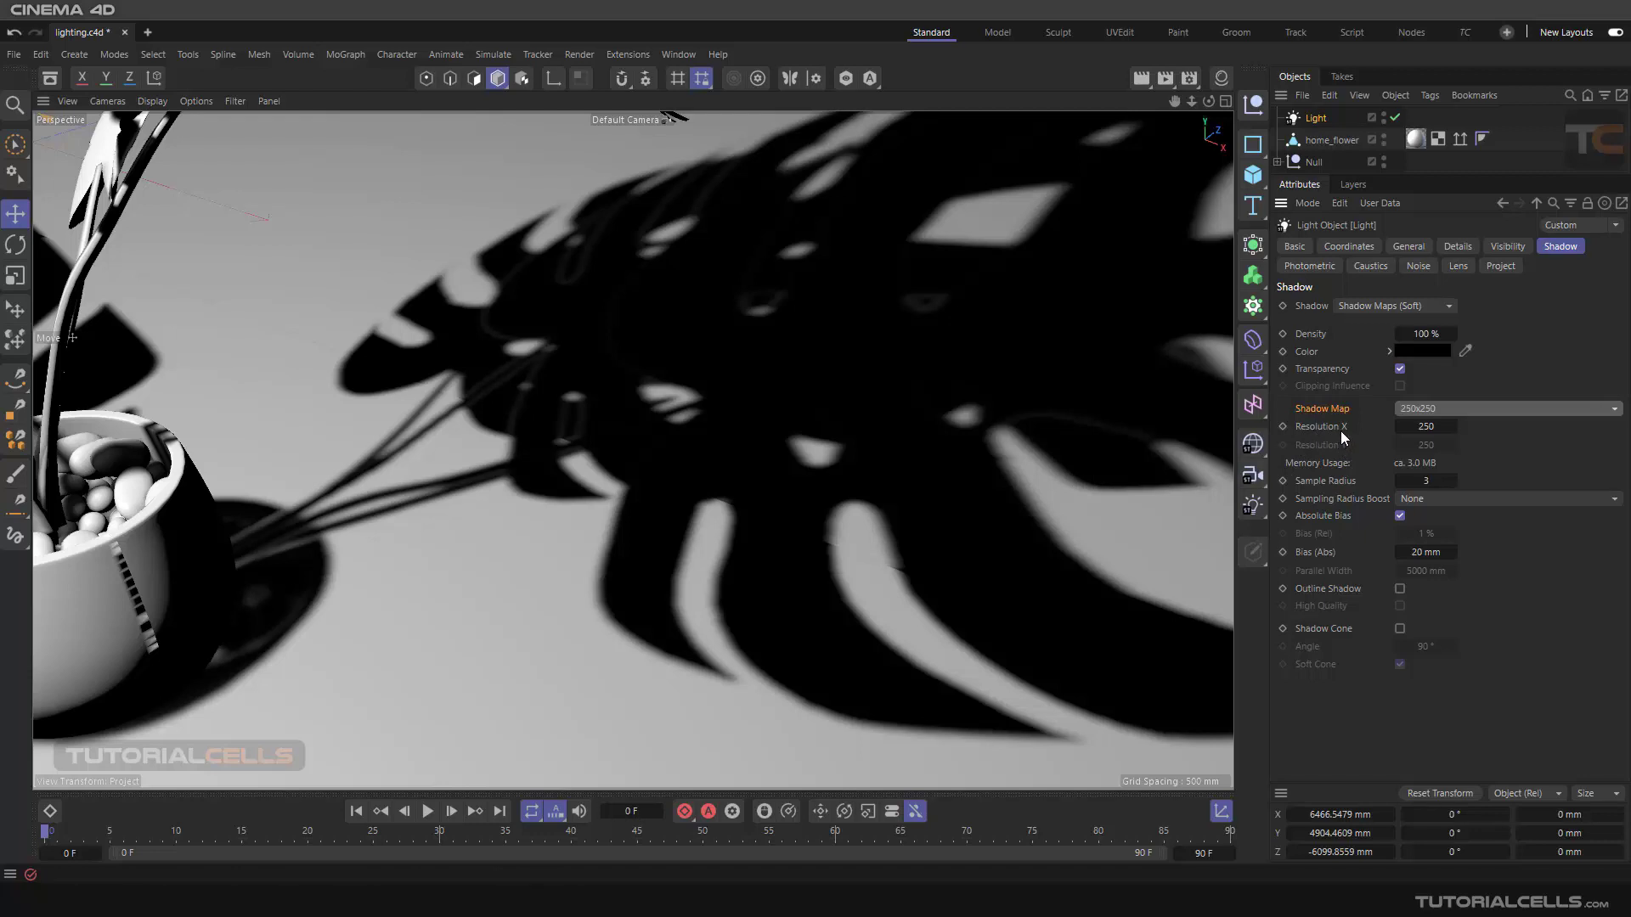
scroll(599, 395, "down", 8)
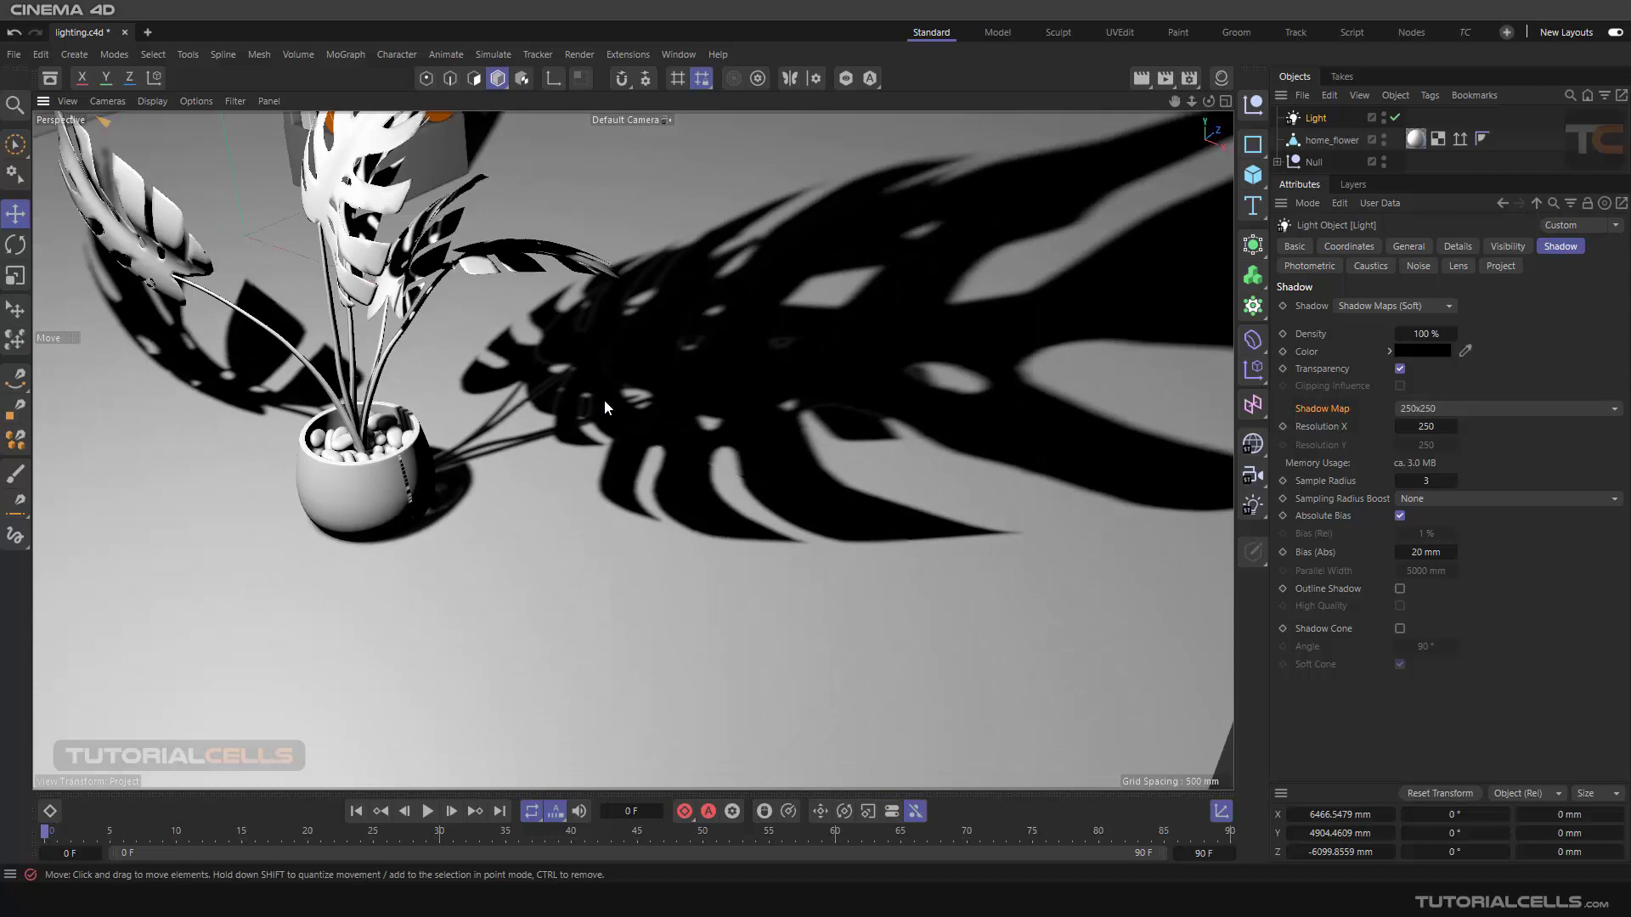
scroll(605, 401, "down", 5)
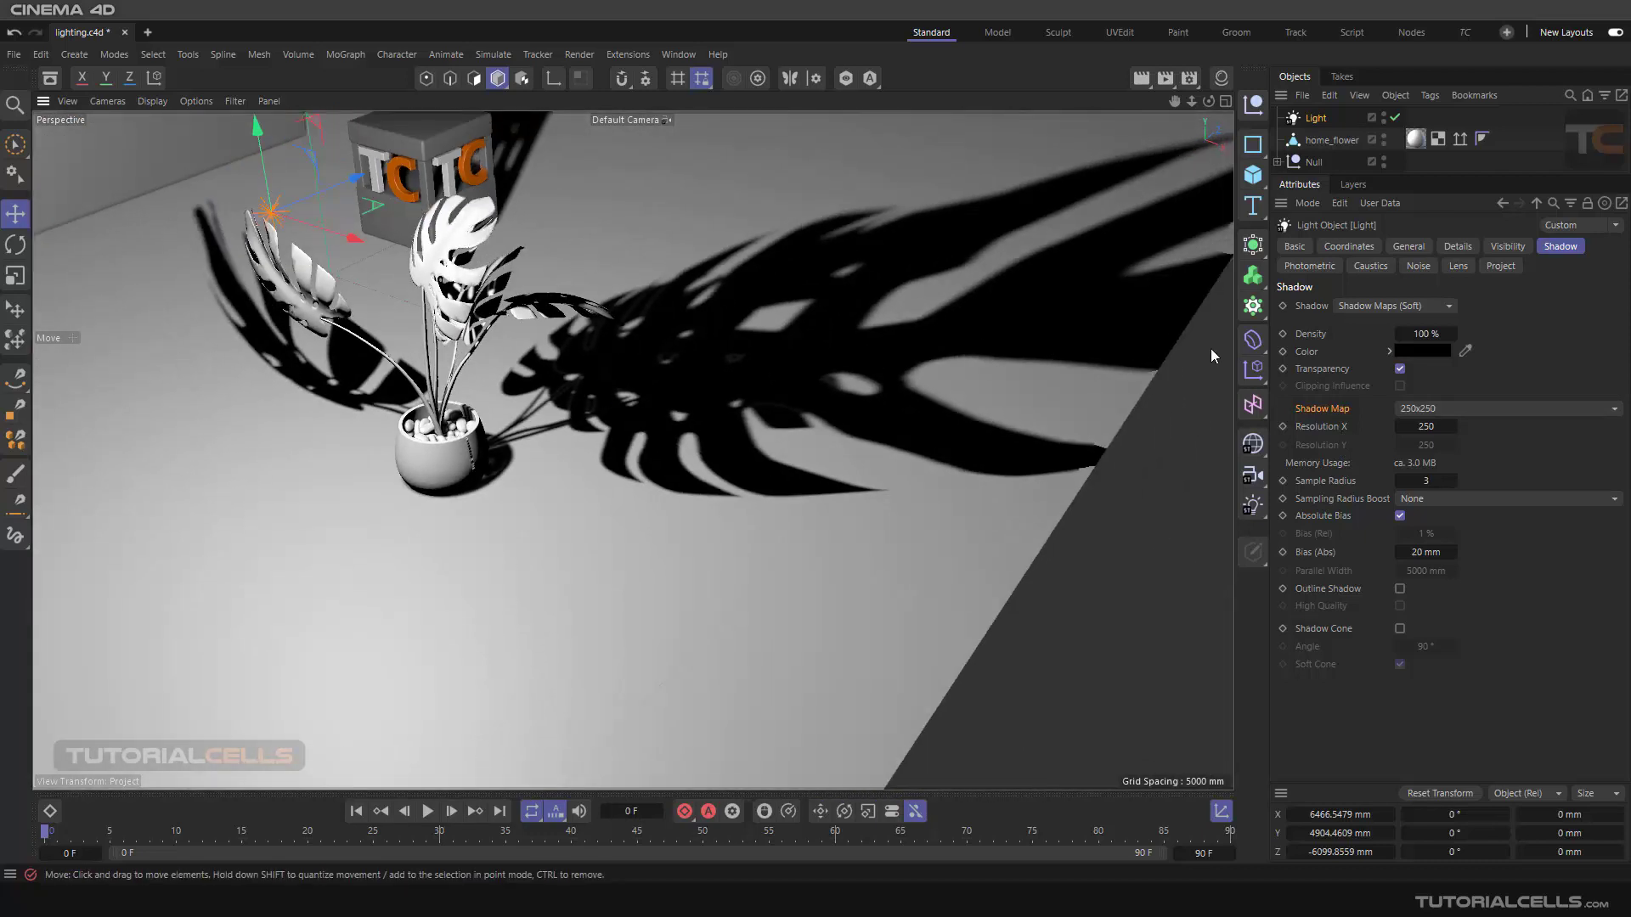
Change the light's type to Spot and show its shadow settings.
left_click(1410, 248)
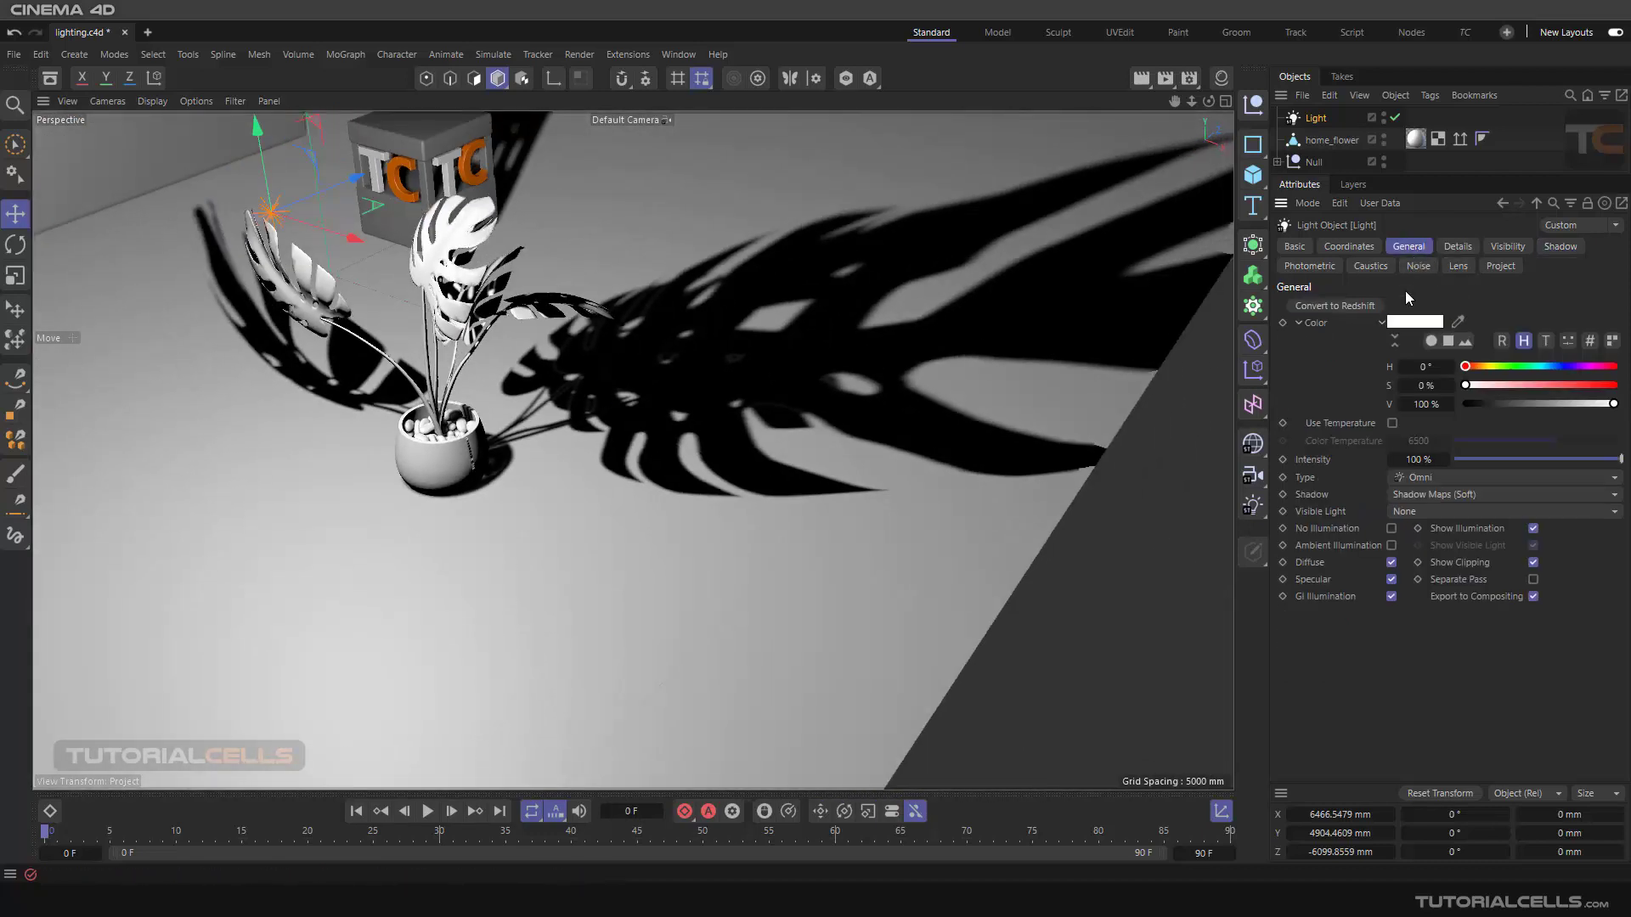
left_click(1409, 480)
left_click(1411, 515)
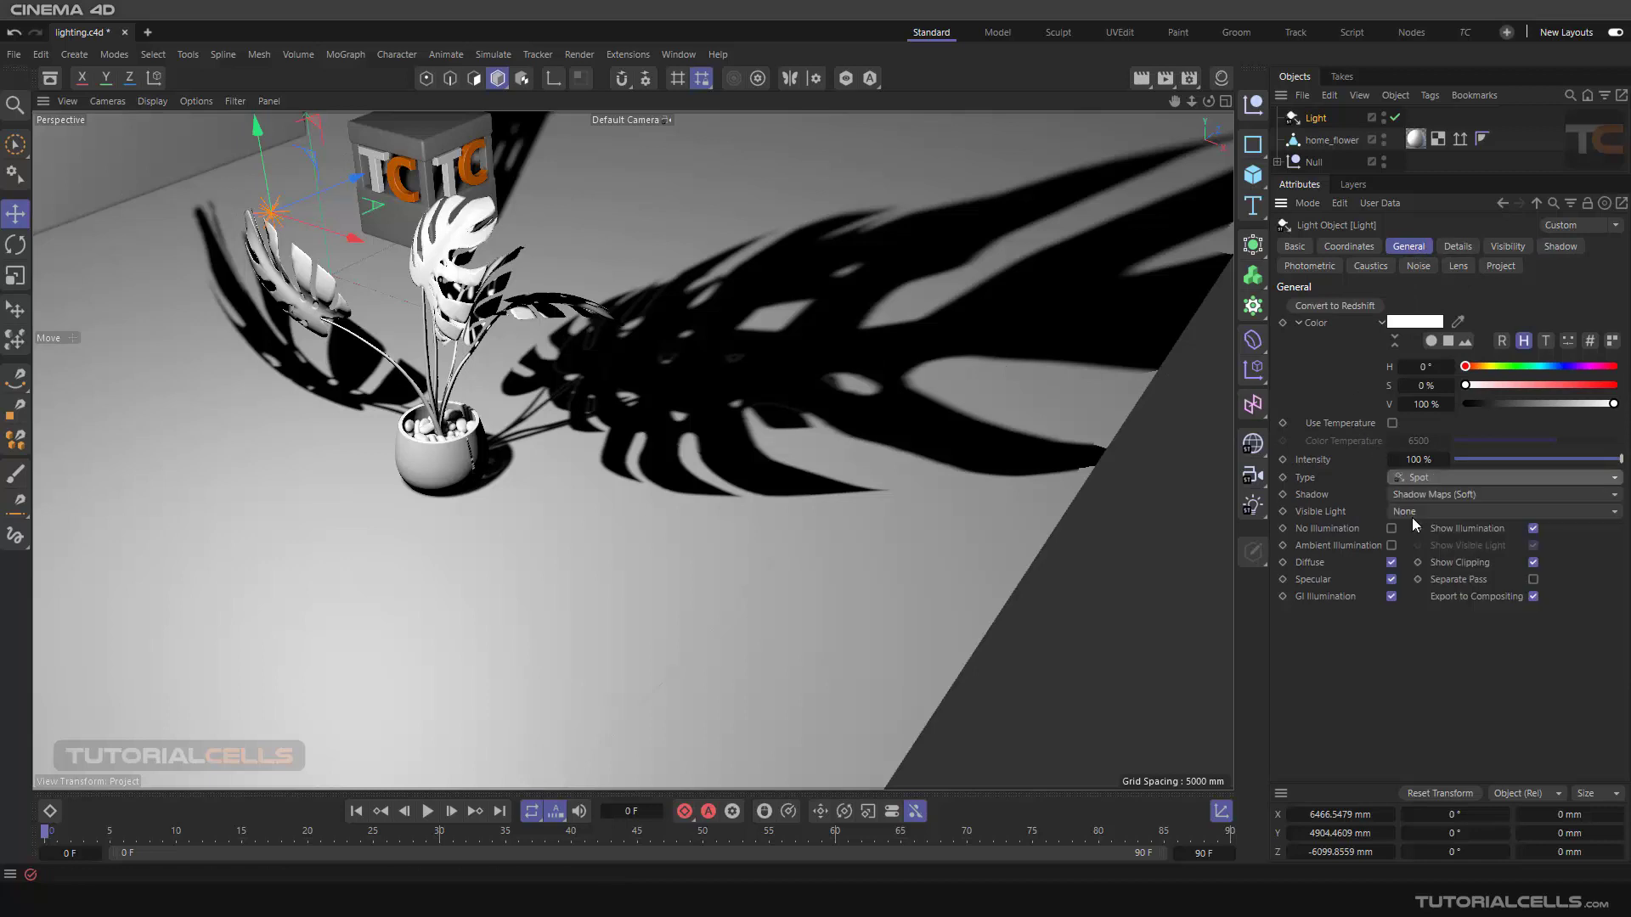
left_click(1557, 246)
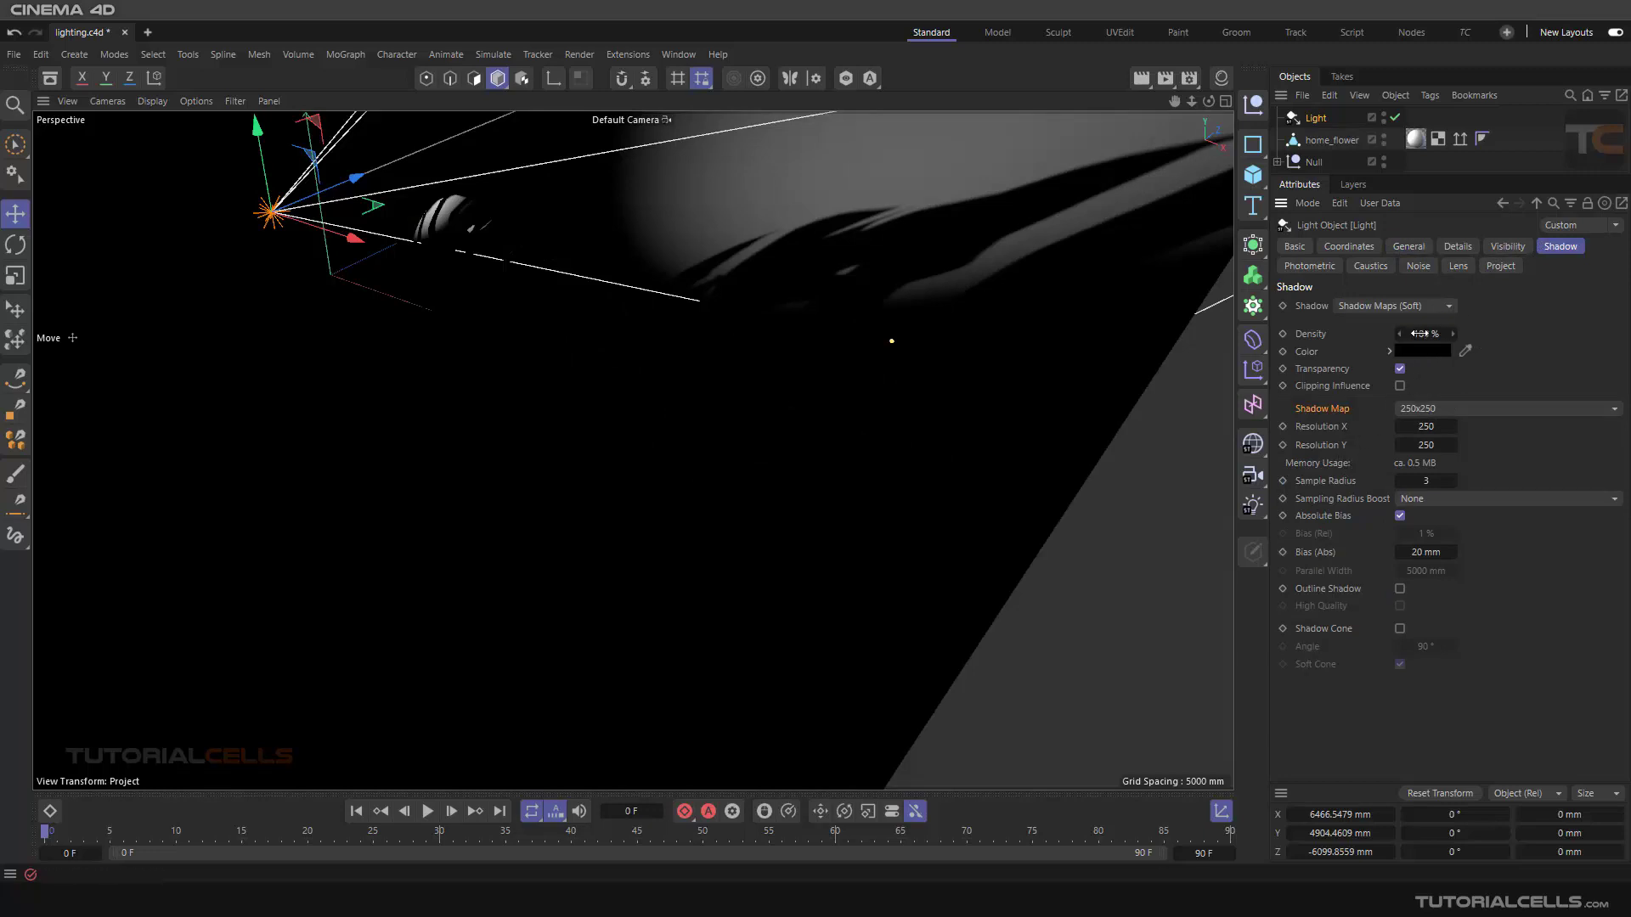
Undo the light's change to the Spot type and check the available Sampling Radius Boost options.
key("ctrl+z")
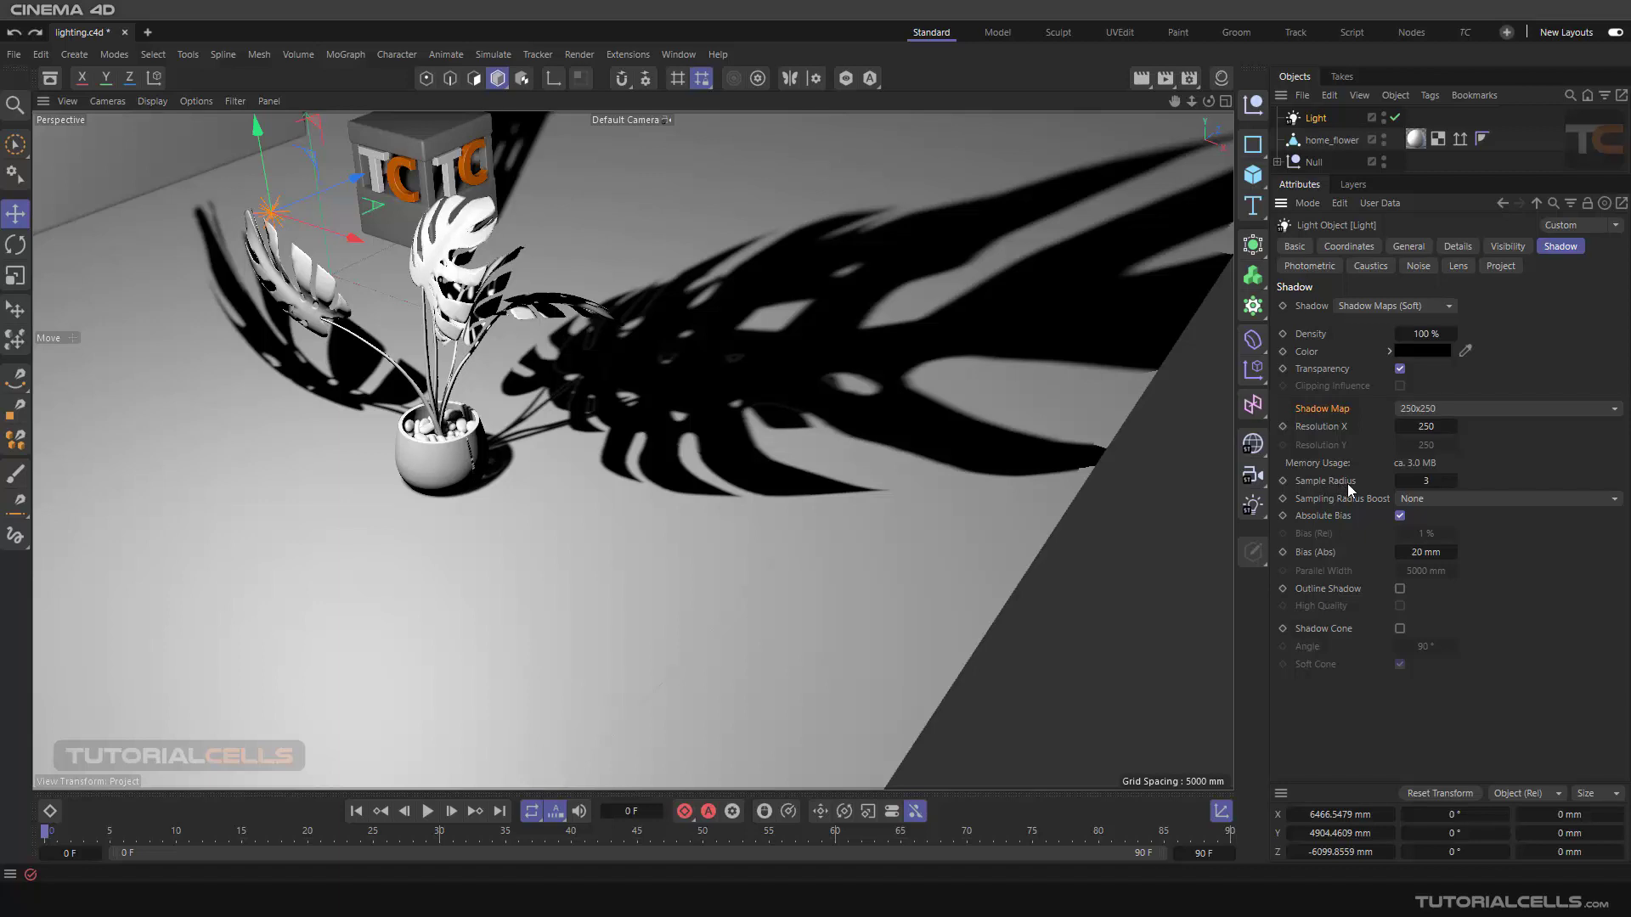
left_click(1440, 500)
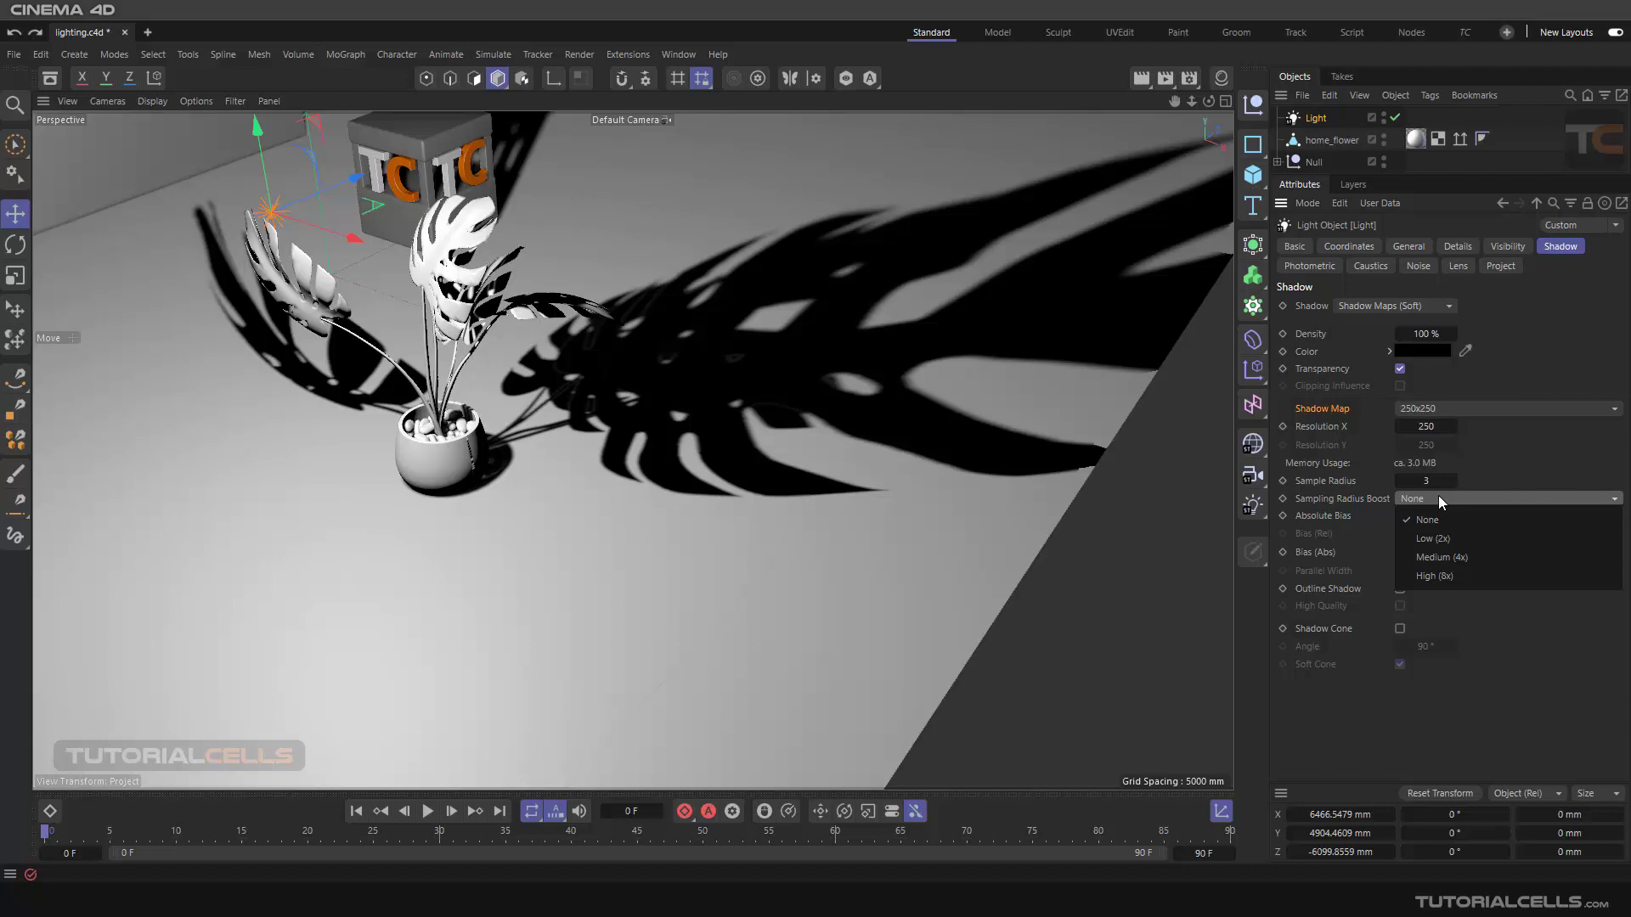
left_click(1469, 463)
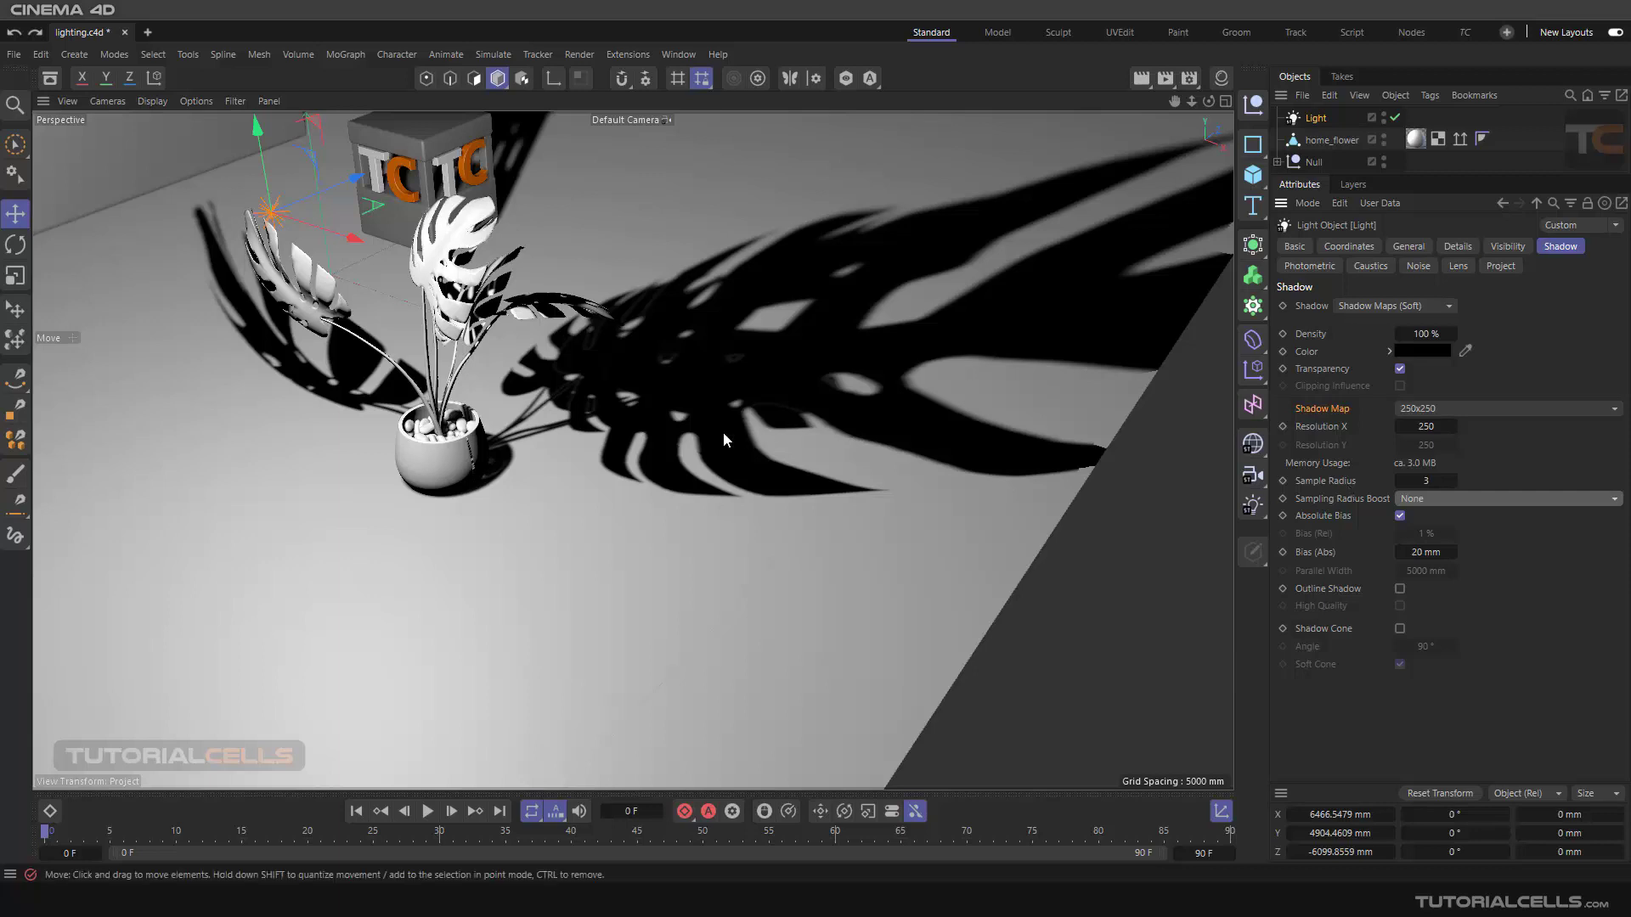
Render a close-up of the leaf shadow on the floor in the viewport.
scroll(680, 438, "up", 10)
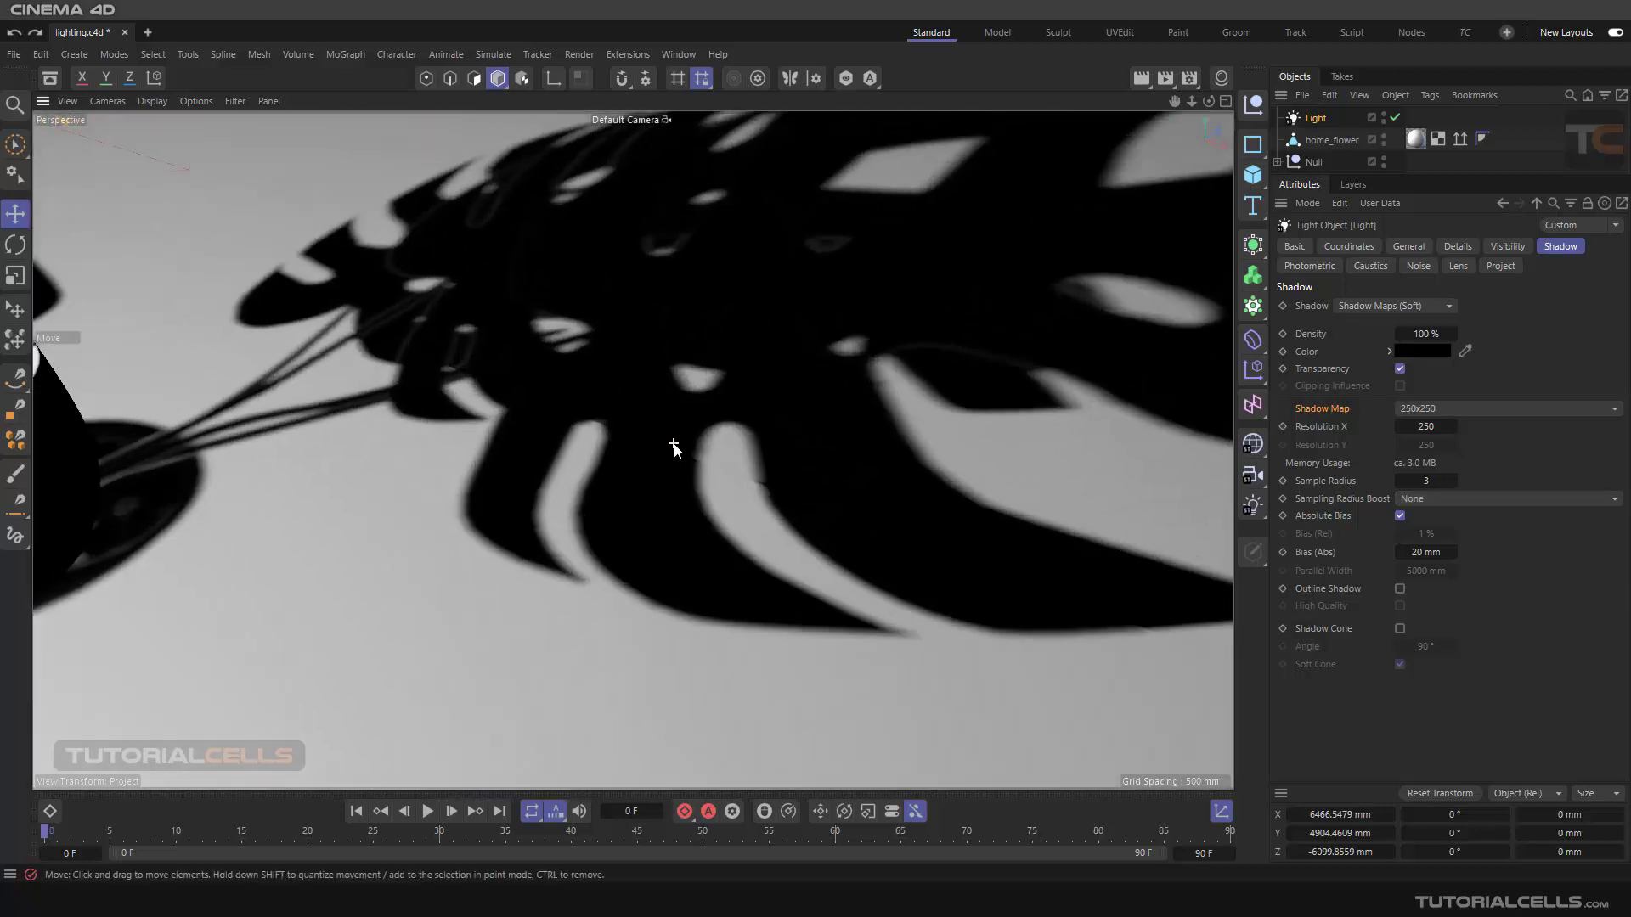
scroll(674, 446, "up", 3)
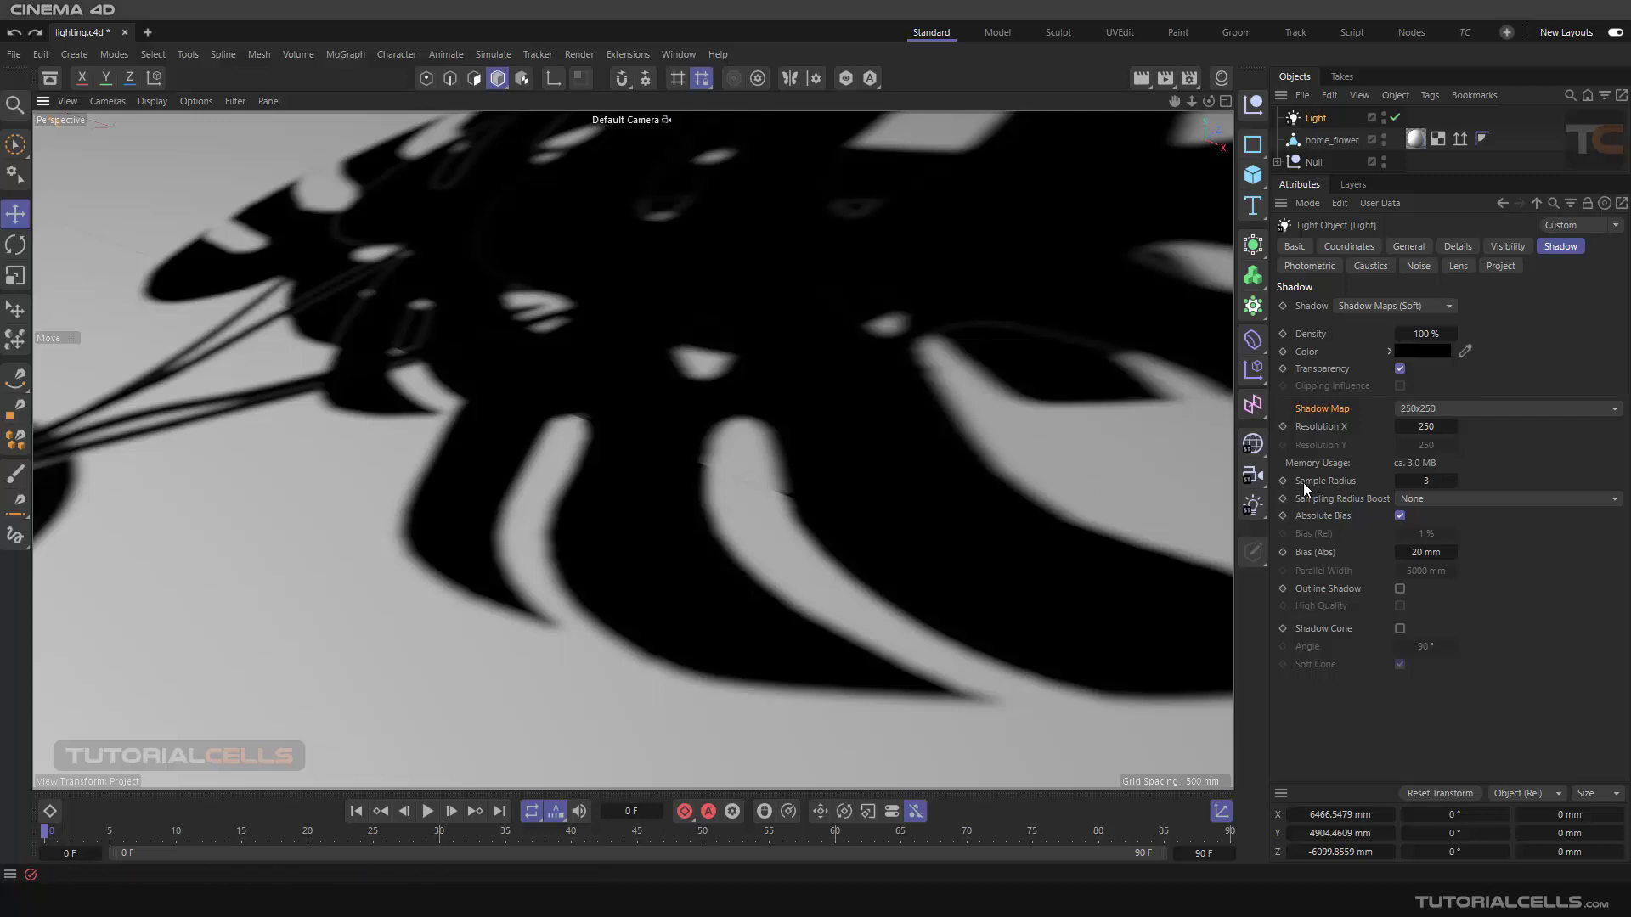
left_click(1139, 79)
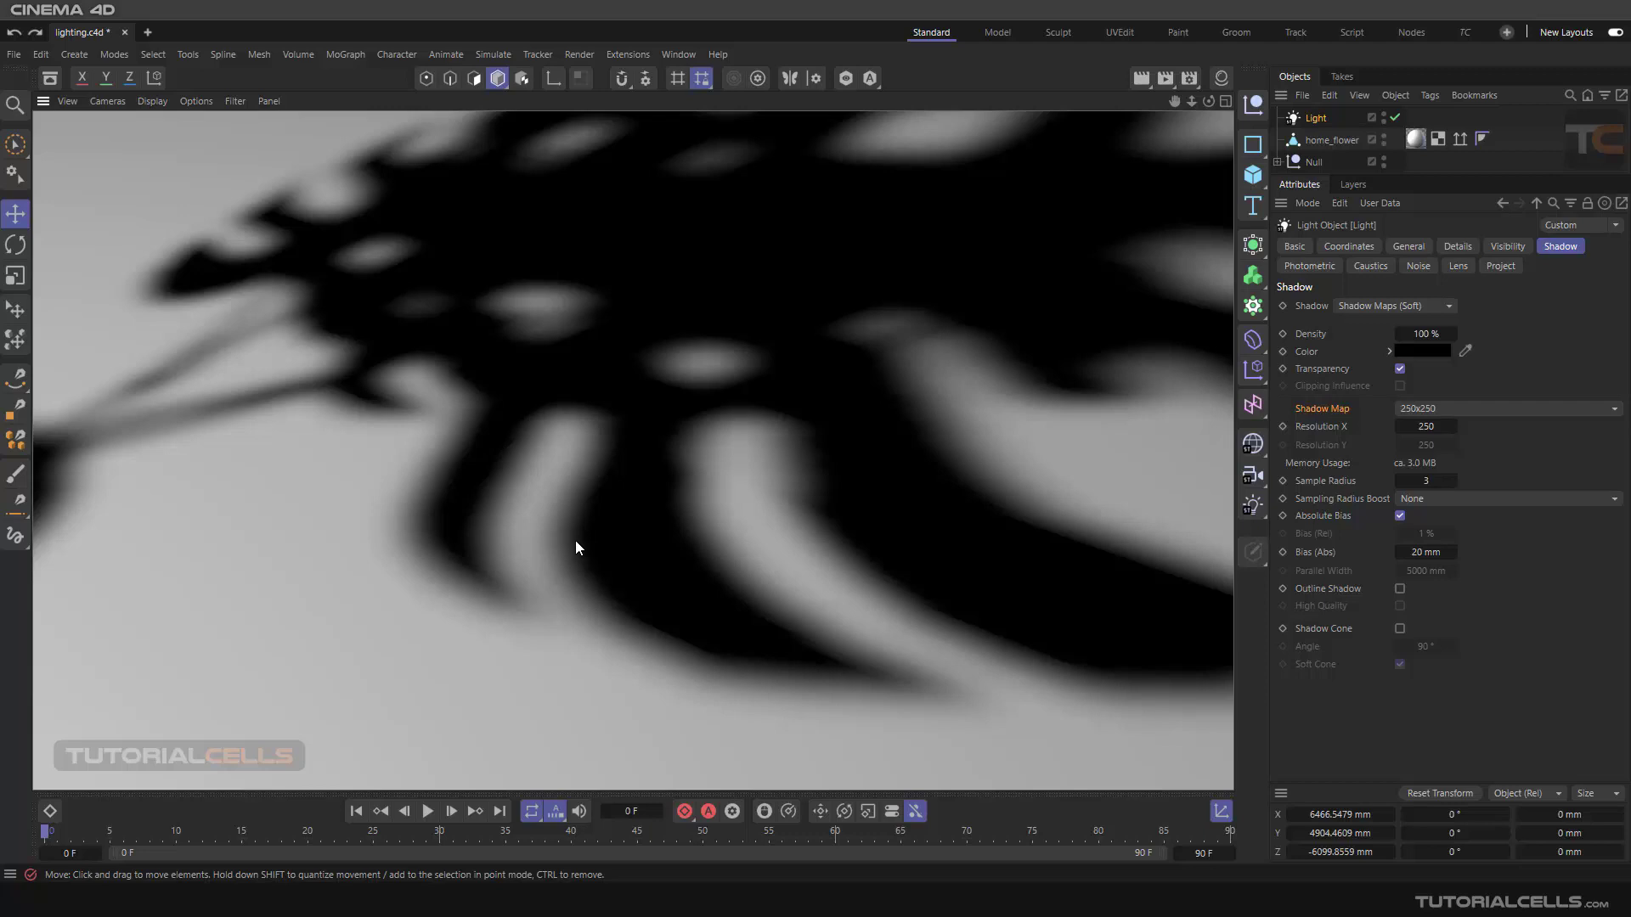
Set the light's Sample Radius to 5, render the leaf shadow to the Picture Viewer, and close the viewer.
left_click(1420, 480)
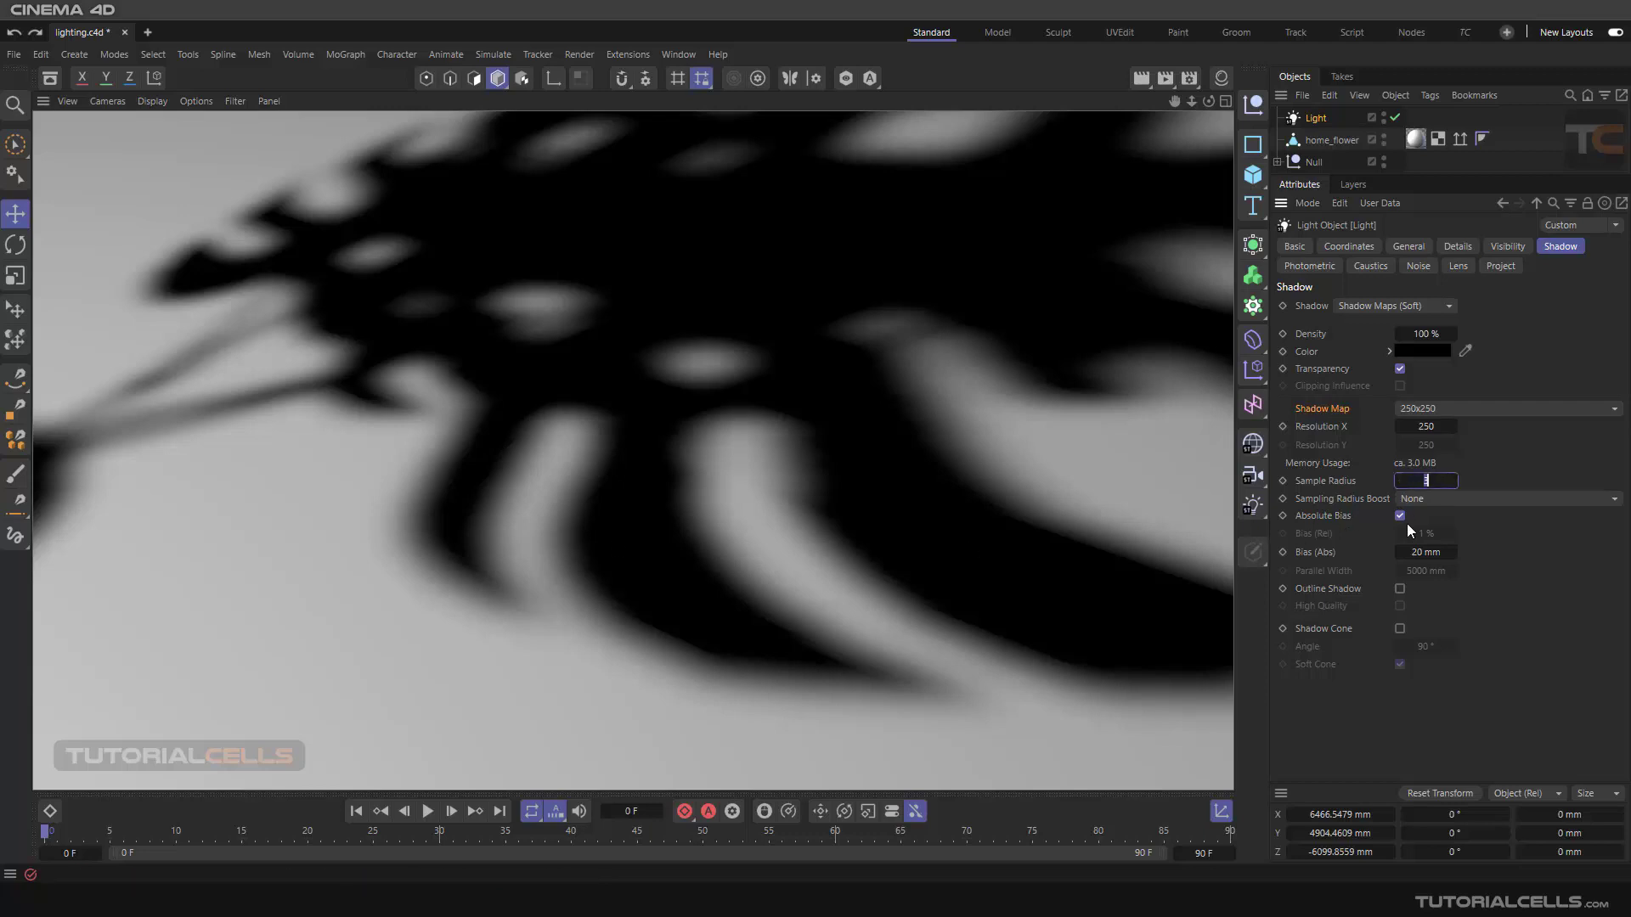
type("5")
key("Return")
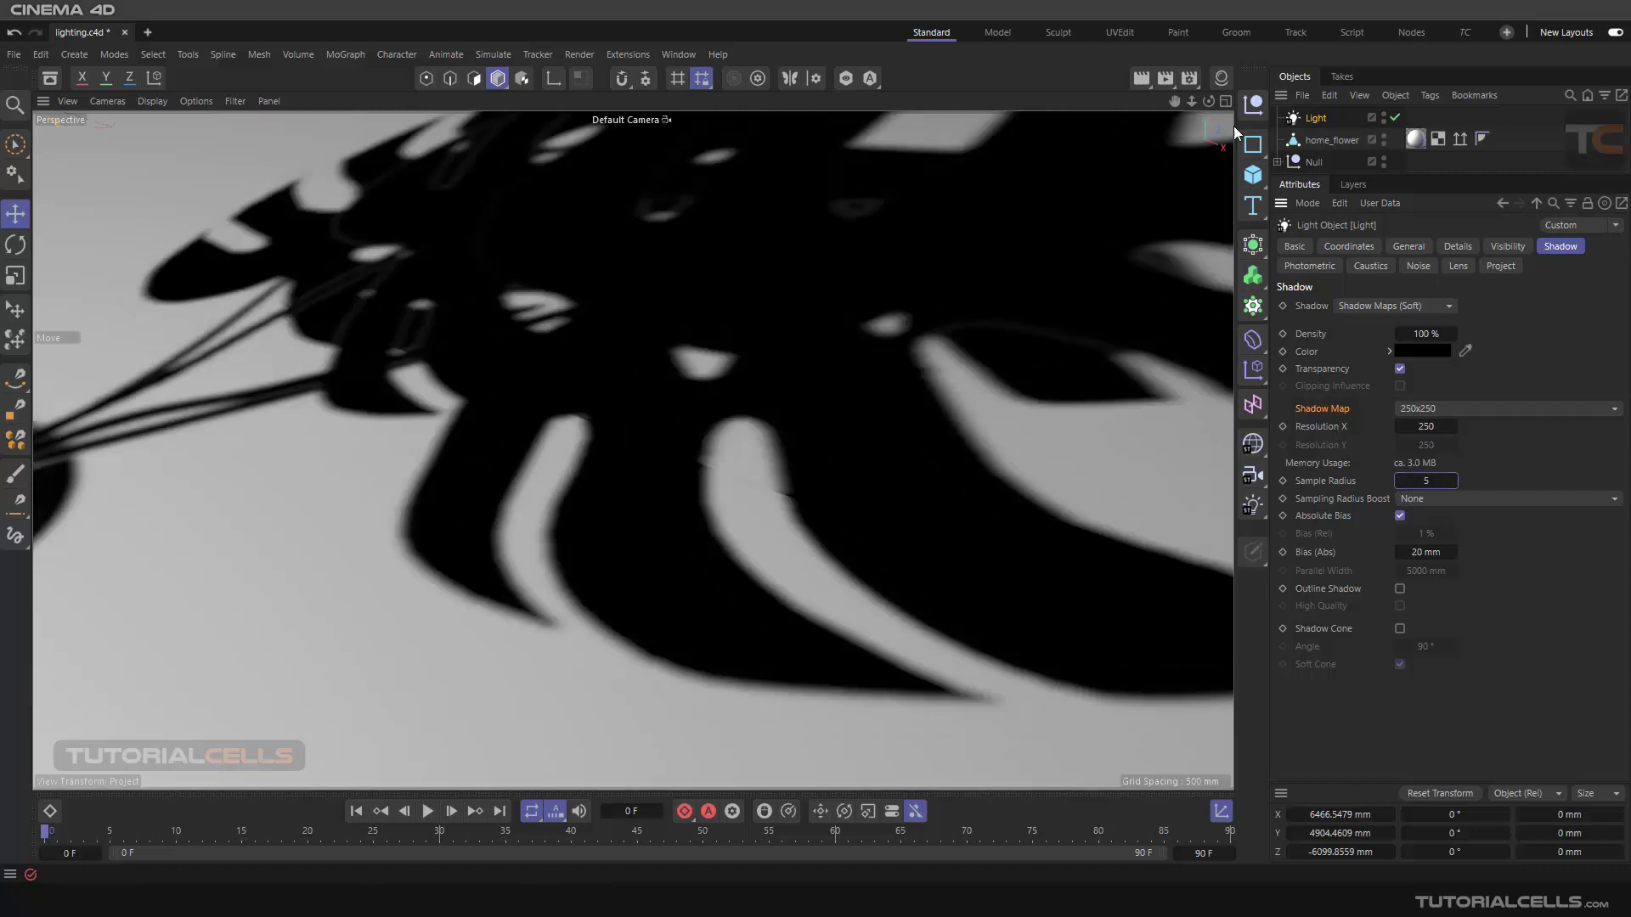
left_click(1164, 79)
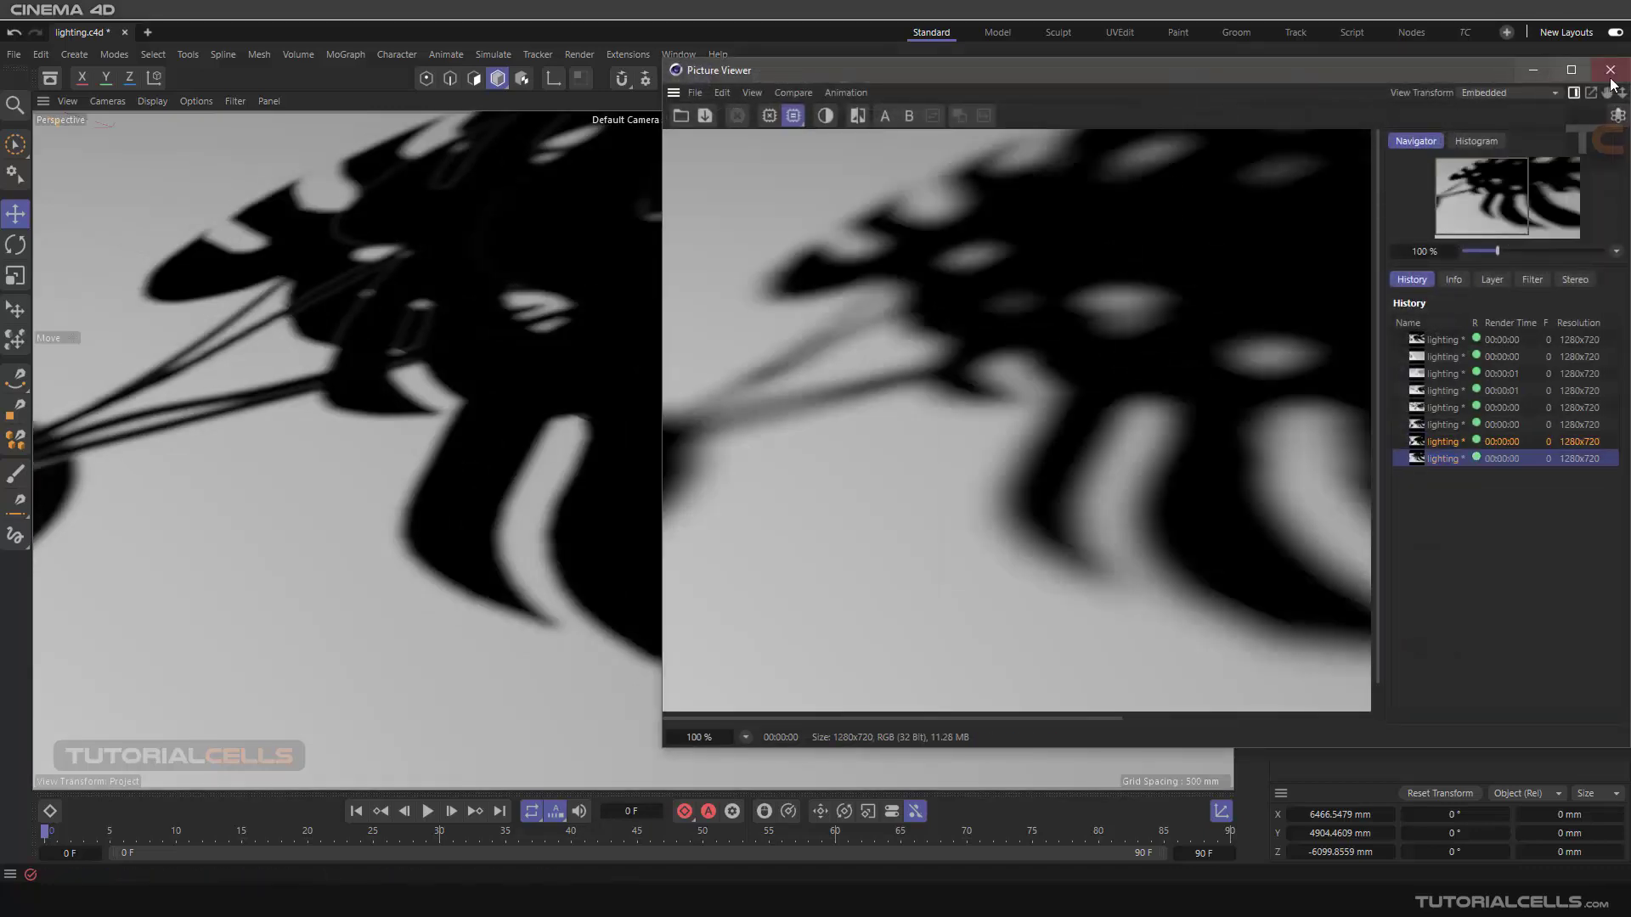
left_click(1610, 70)
Render a tighter close-up of the leaf shadow to the Picture Viewer at Sample Radius 3 and close the viewer.
scroll(744, 467, "up", 2)
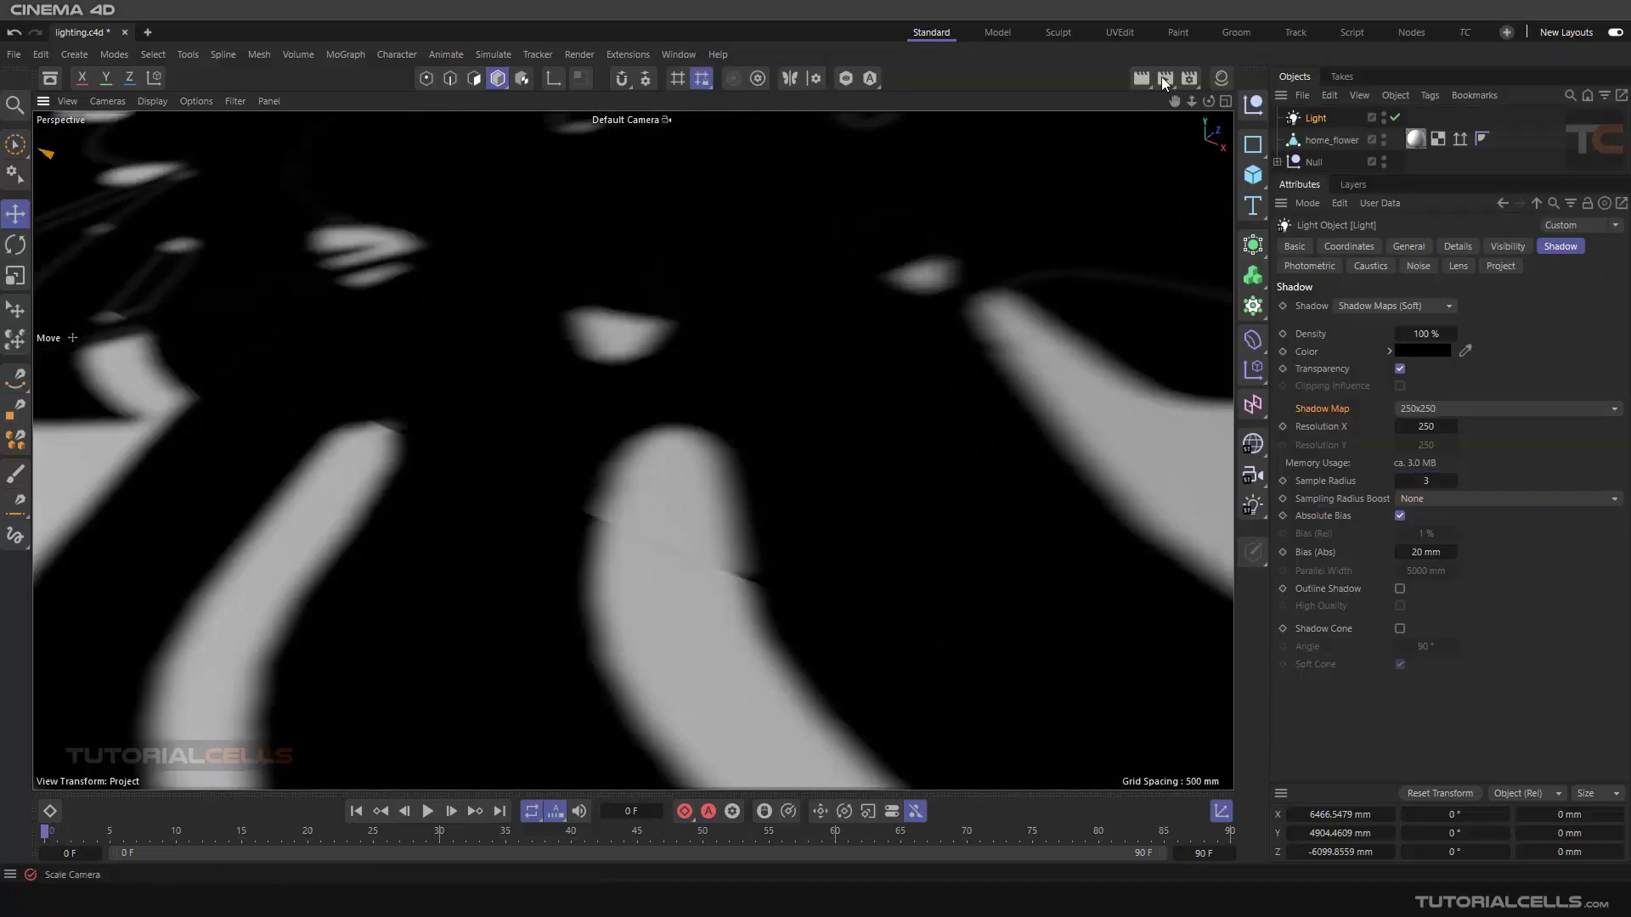
left_click(1165, 79)
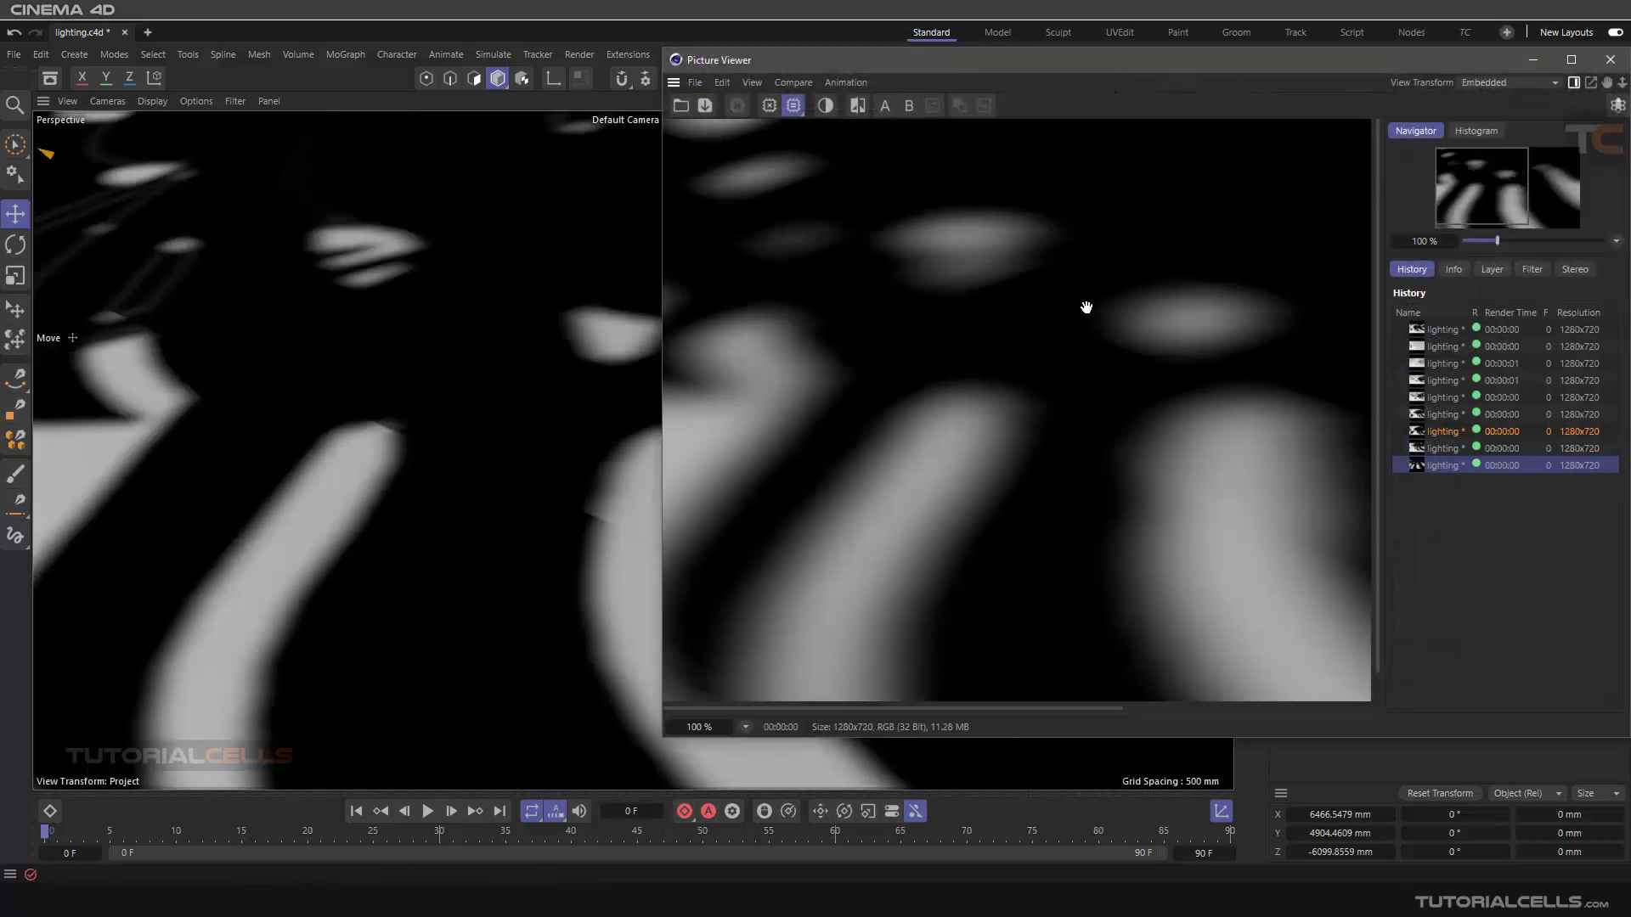
scroll(1086, 308, "down", 3)
left_click_drag(1116, 80, 938, 93)
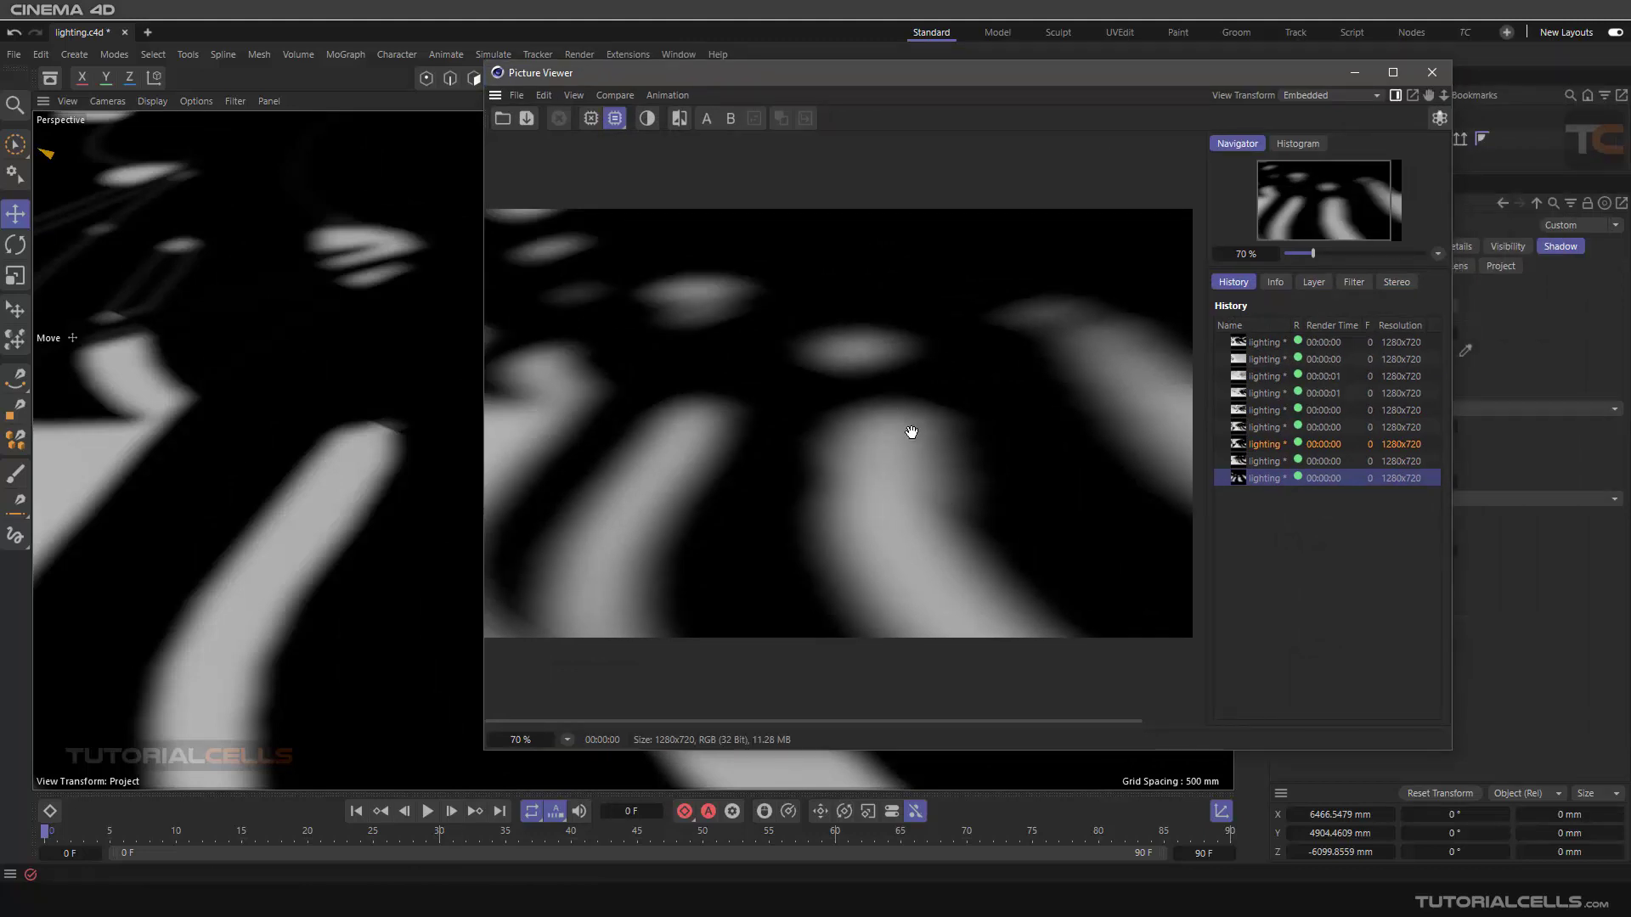
left_click(1433, 72)
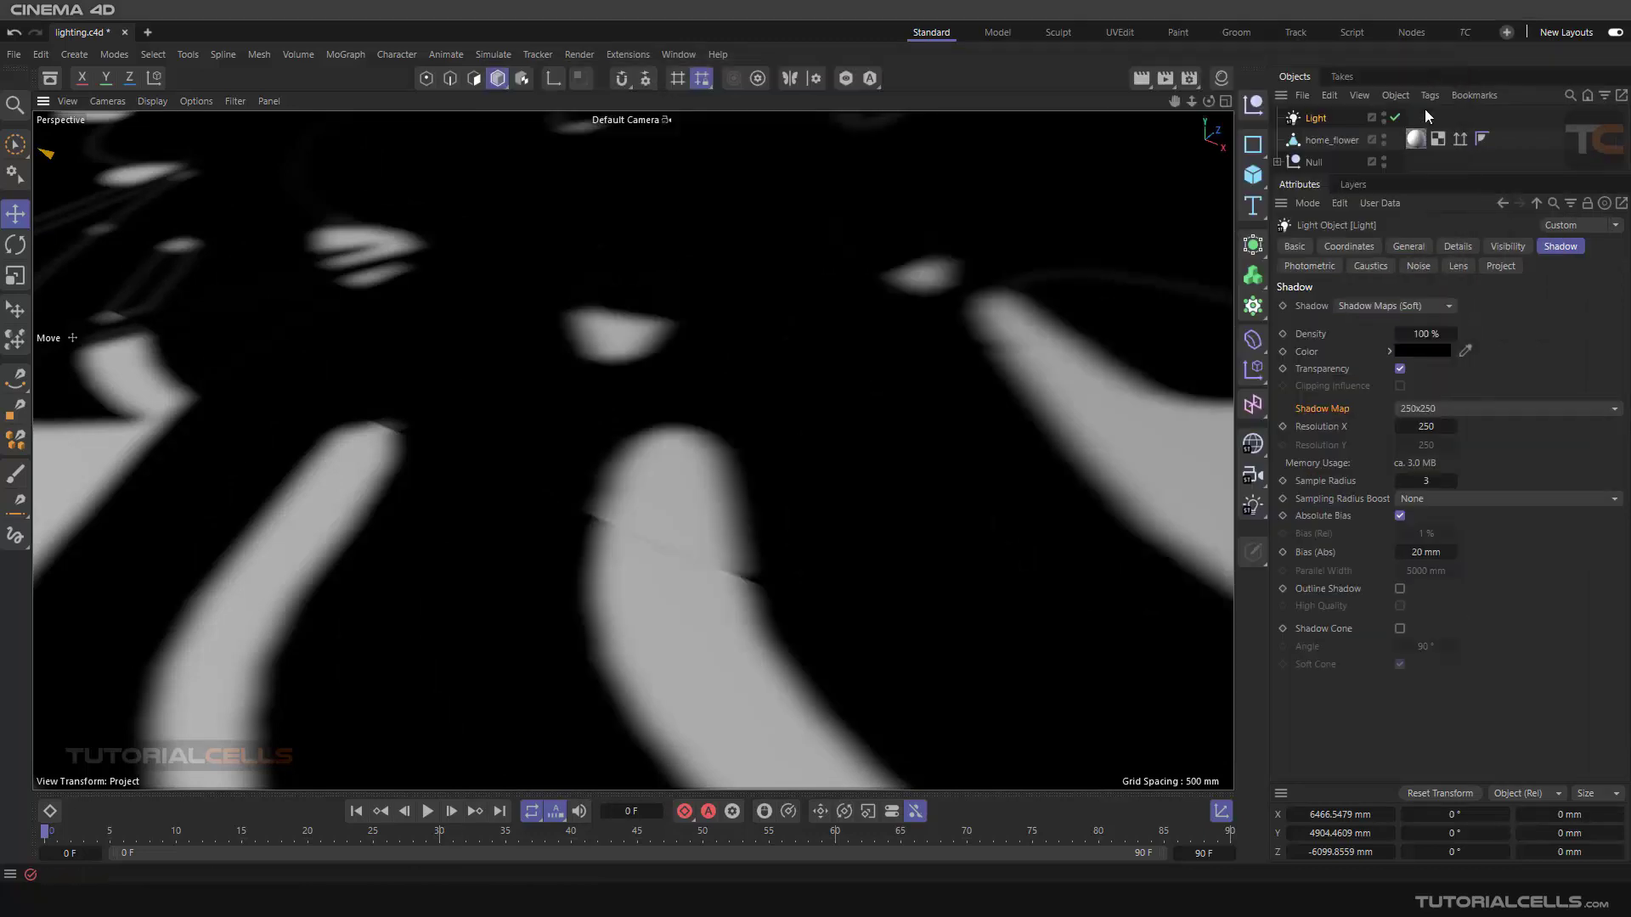
Raise the light's Sample Radius and render the same shadow close-up to the Picture Viewer.
left_click(1434, 481)
left_click(1168, 79)
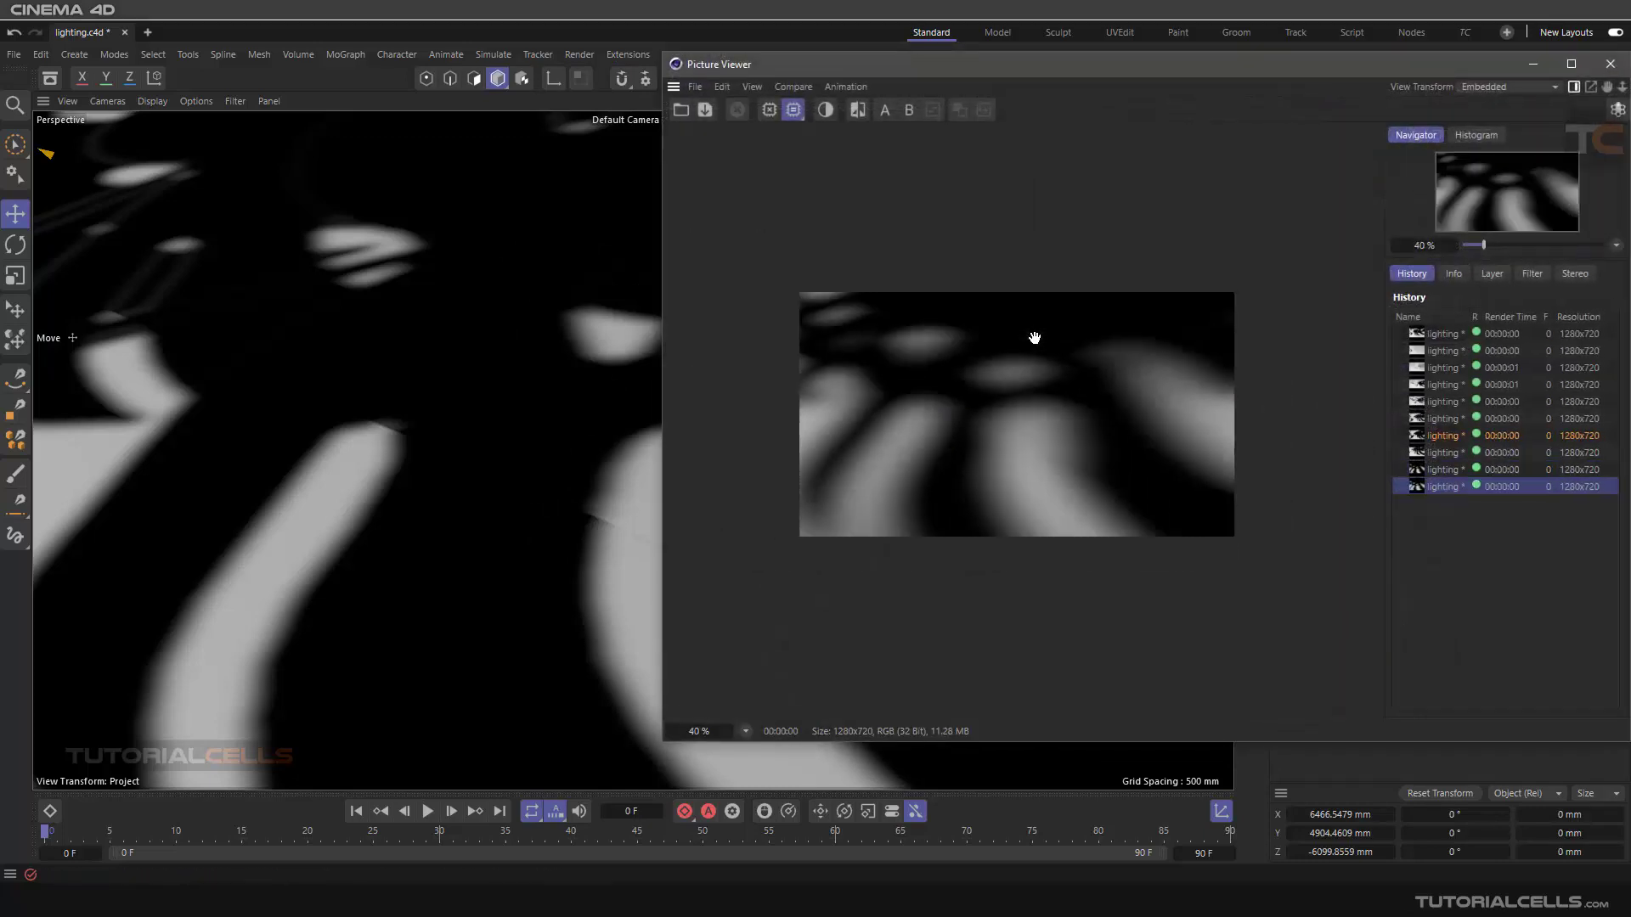
scroll(1034, 338, "up", 2)
Compare the edge softness of the last two shadow renders in the render history, and close the Picture Viewer.
left_click(1439, 469)
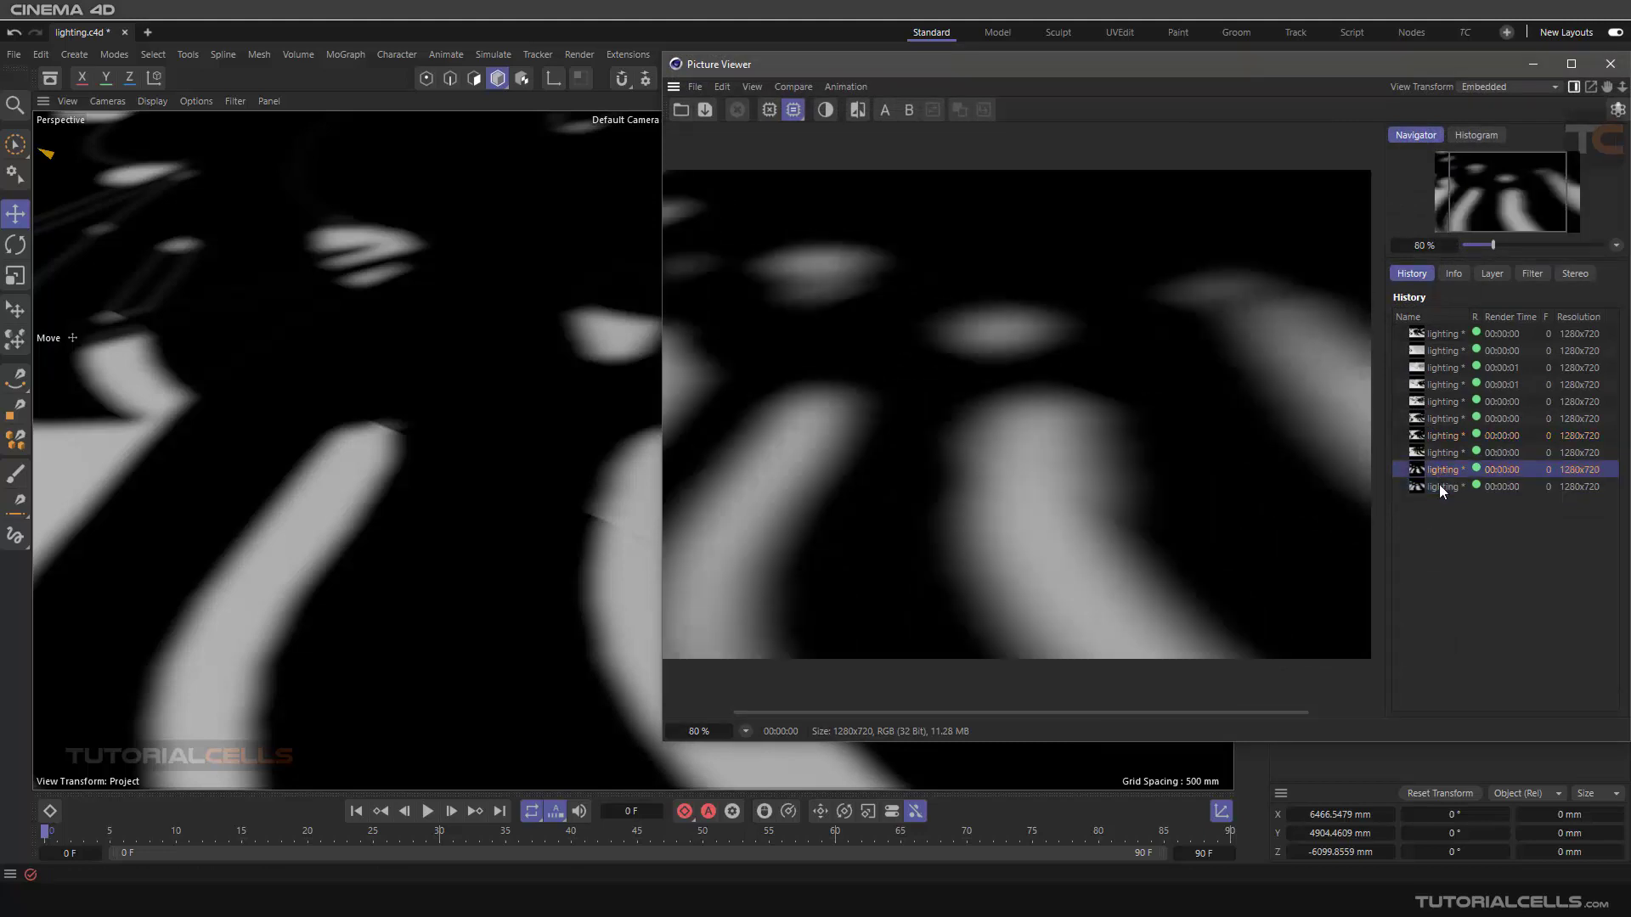
left_click(1439, 485)
left_click(1439, 472)
left_click(1439, 485)
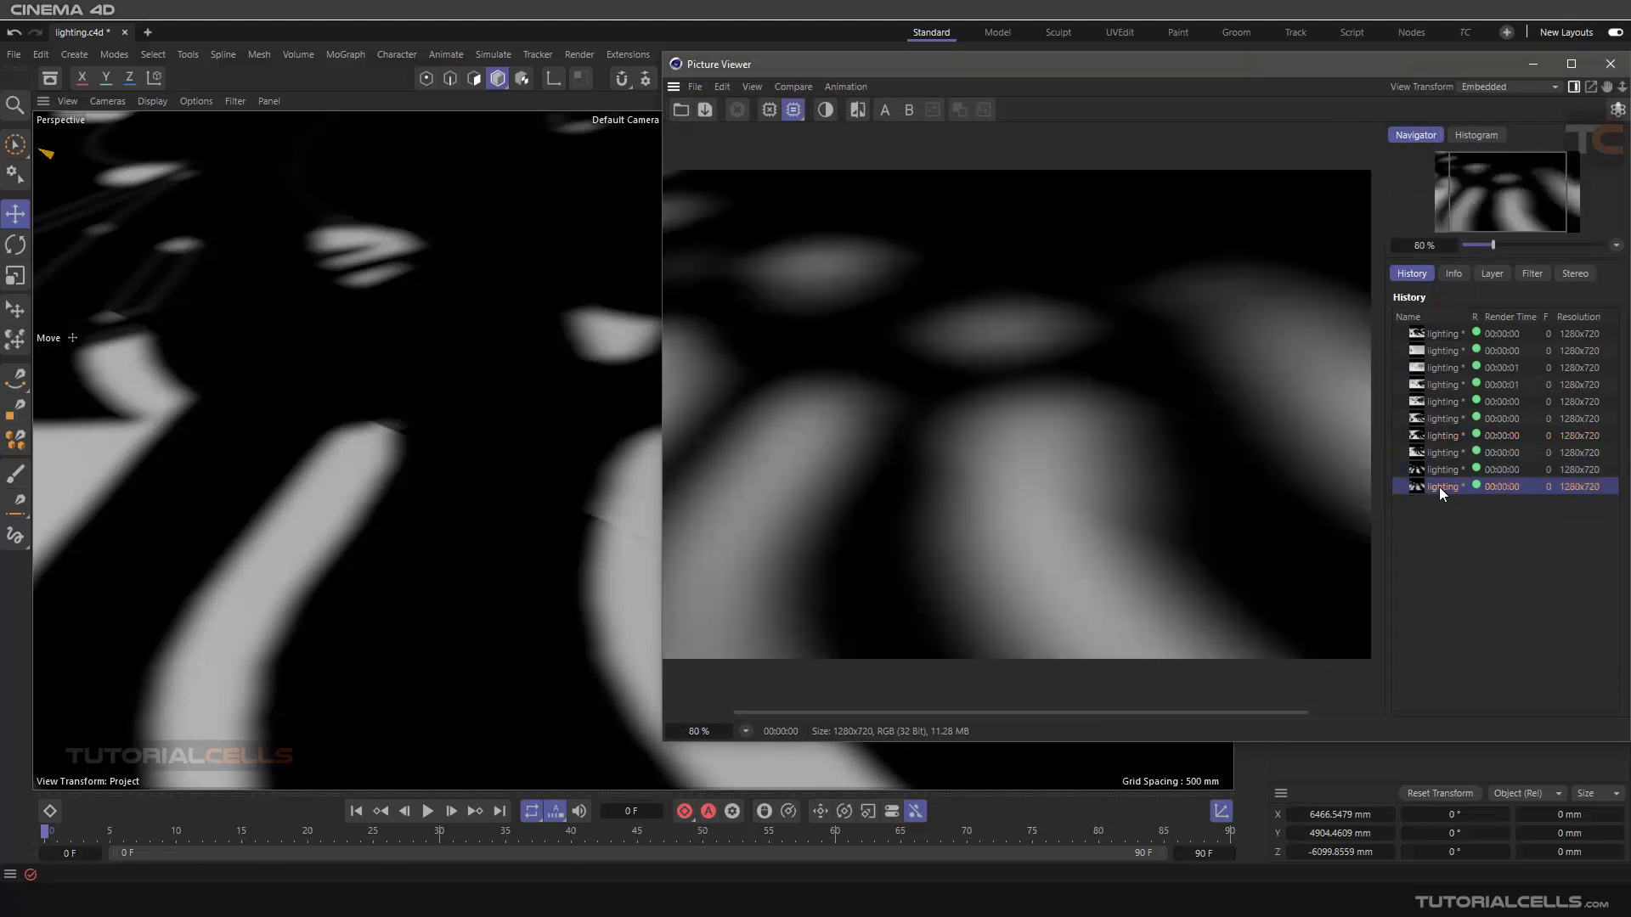
left_click(1439, 470)
left_click(1440, 484)
left_click(1434, 470)
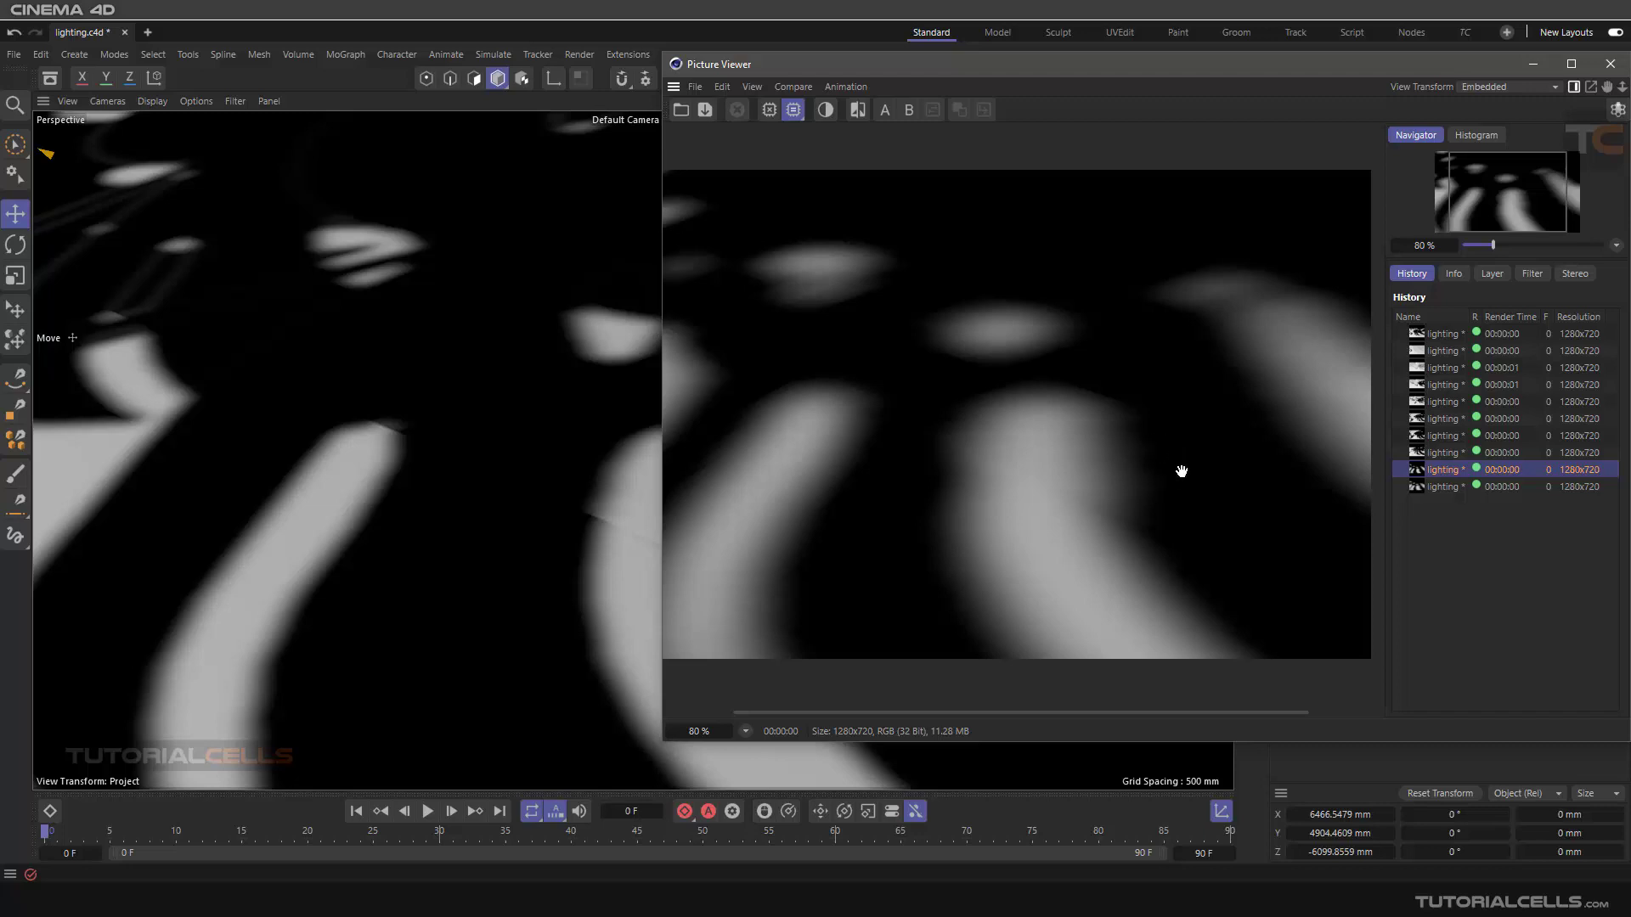
left_click(1436, 486)
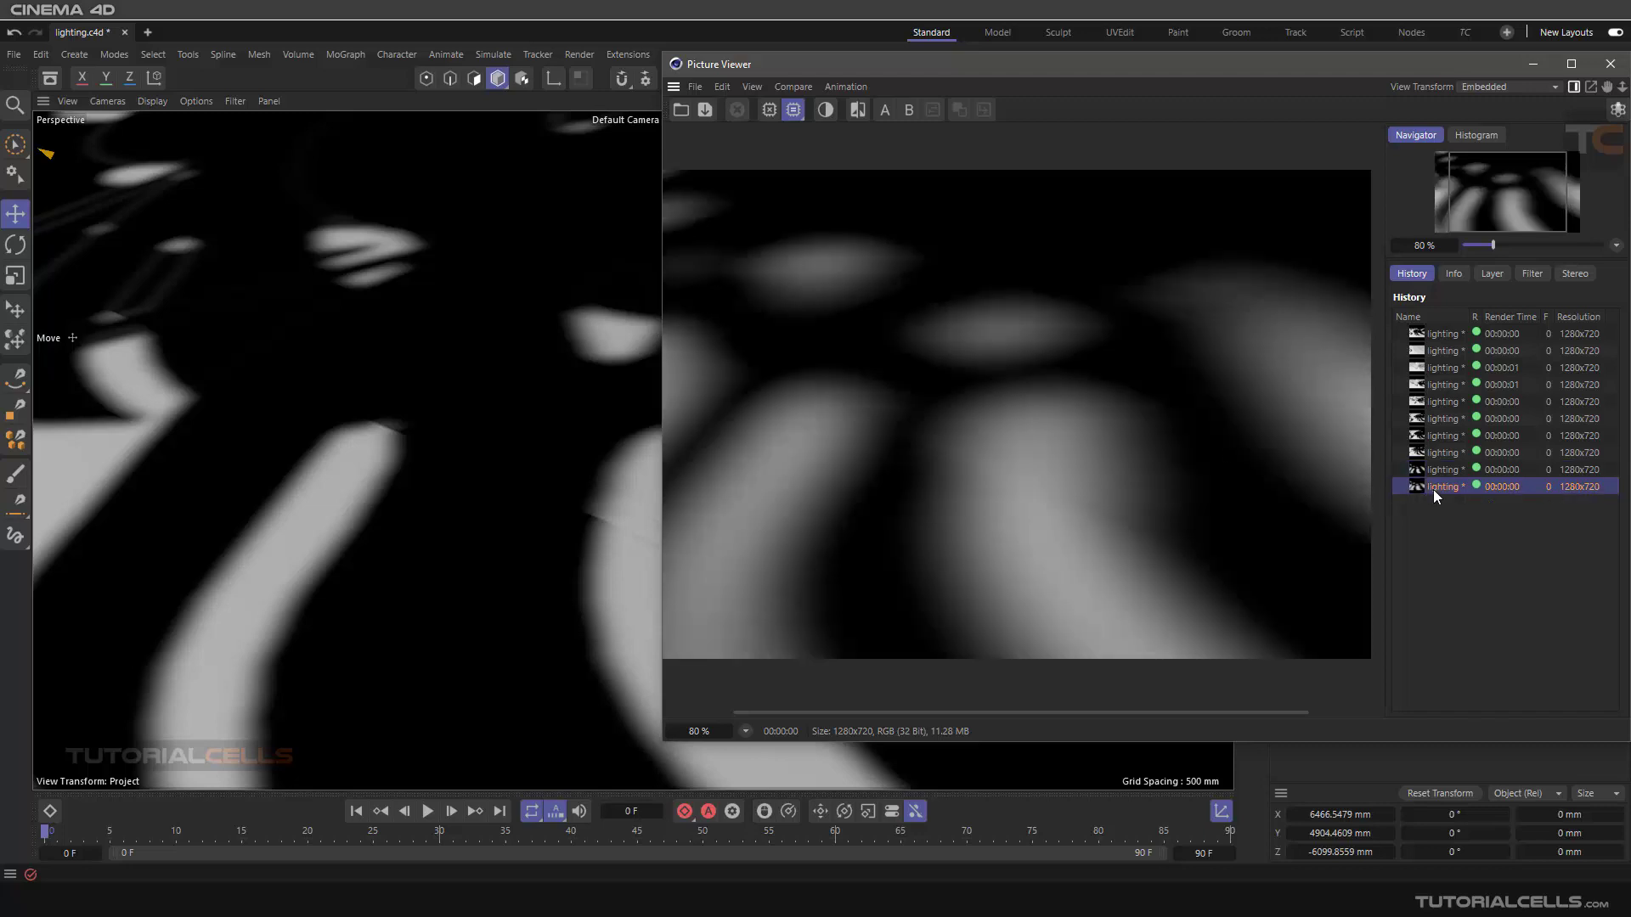
left_click(1440, 472)
left_click(1610, 64)
Set the Sample Radius to 1, render the shadow close-up, and compare it with the two previous renders.
double_click(1426, 481)
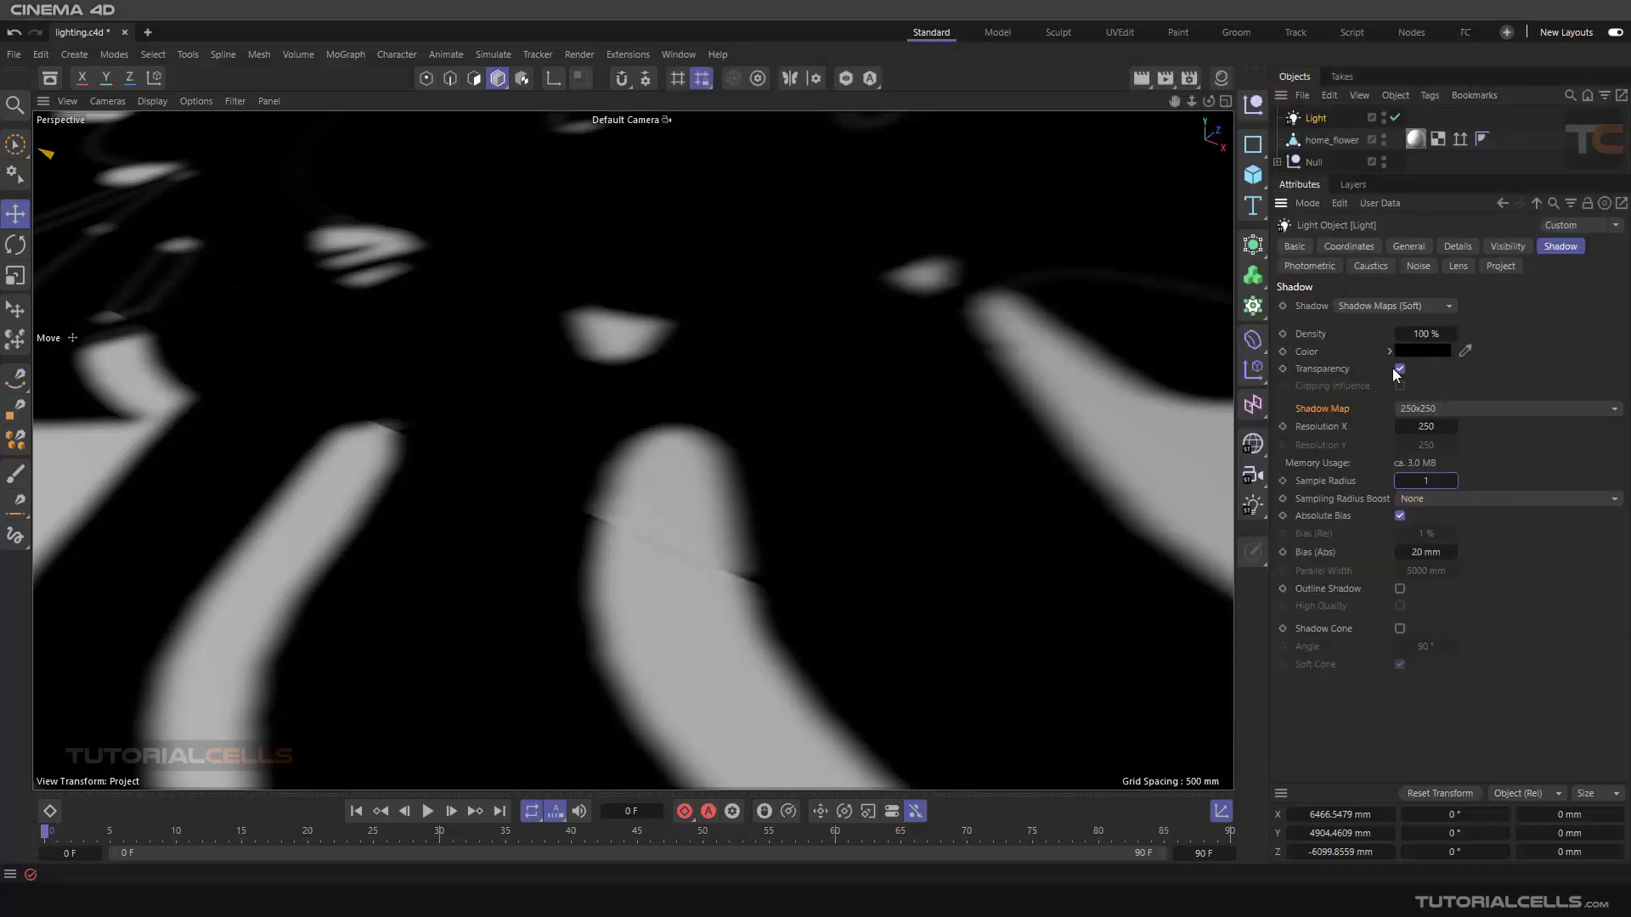
left_click(1166, 76)
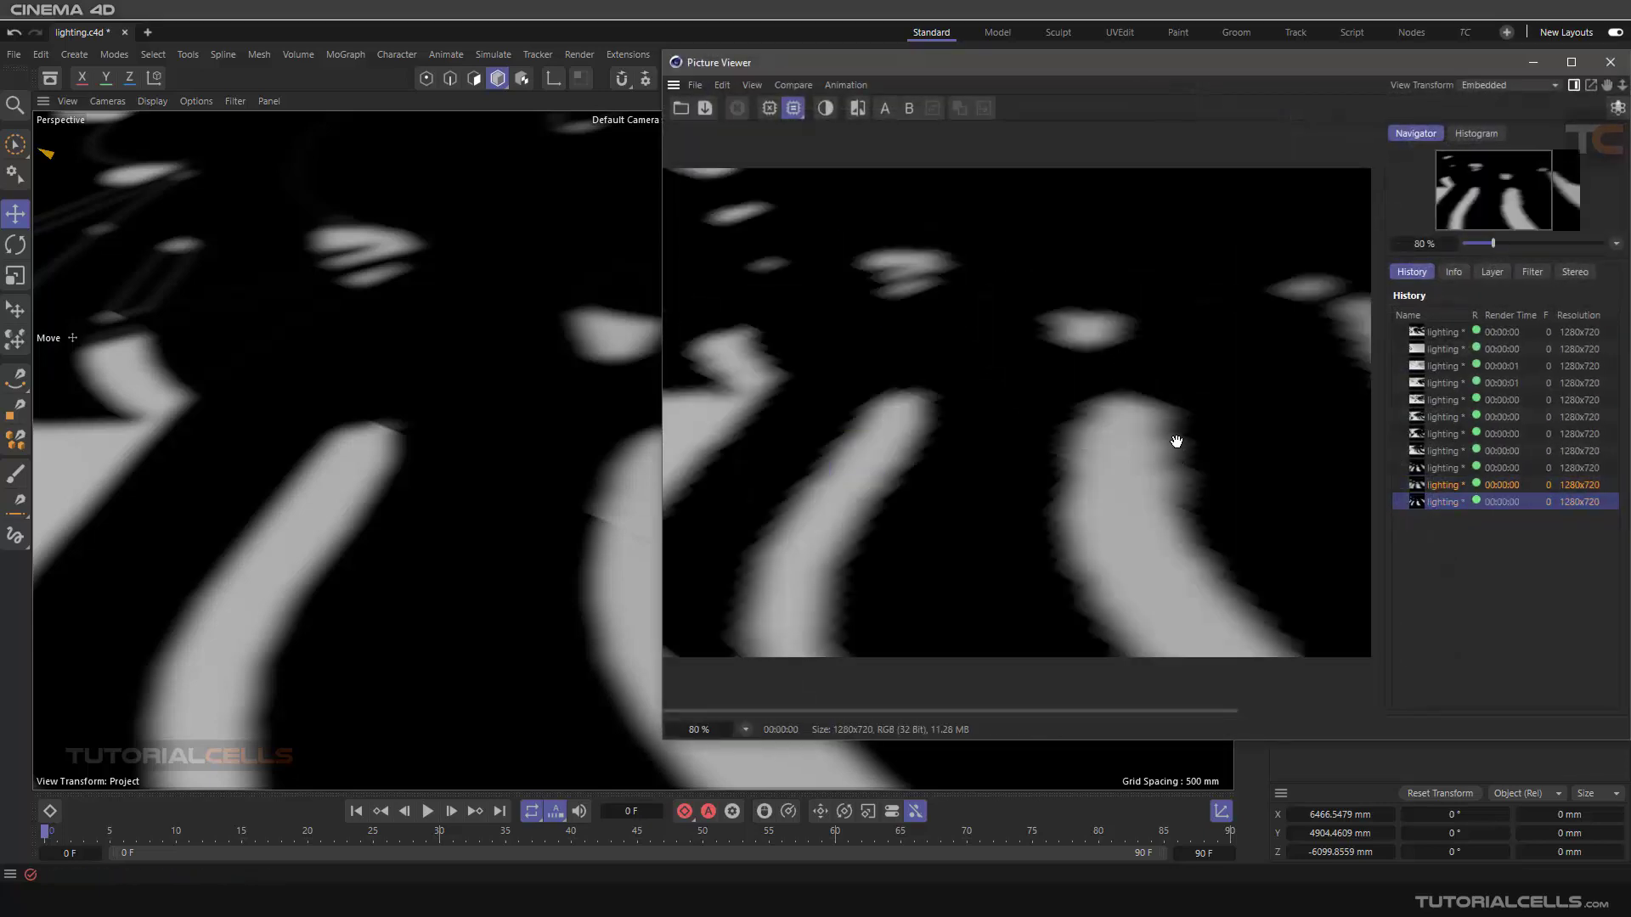
left_click(1446, 485)
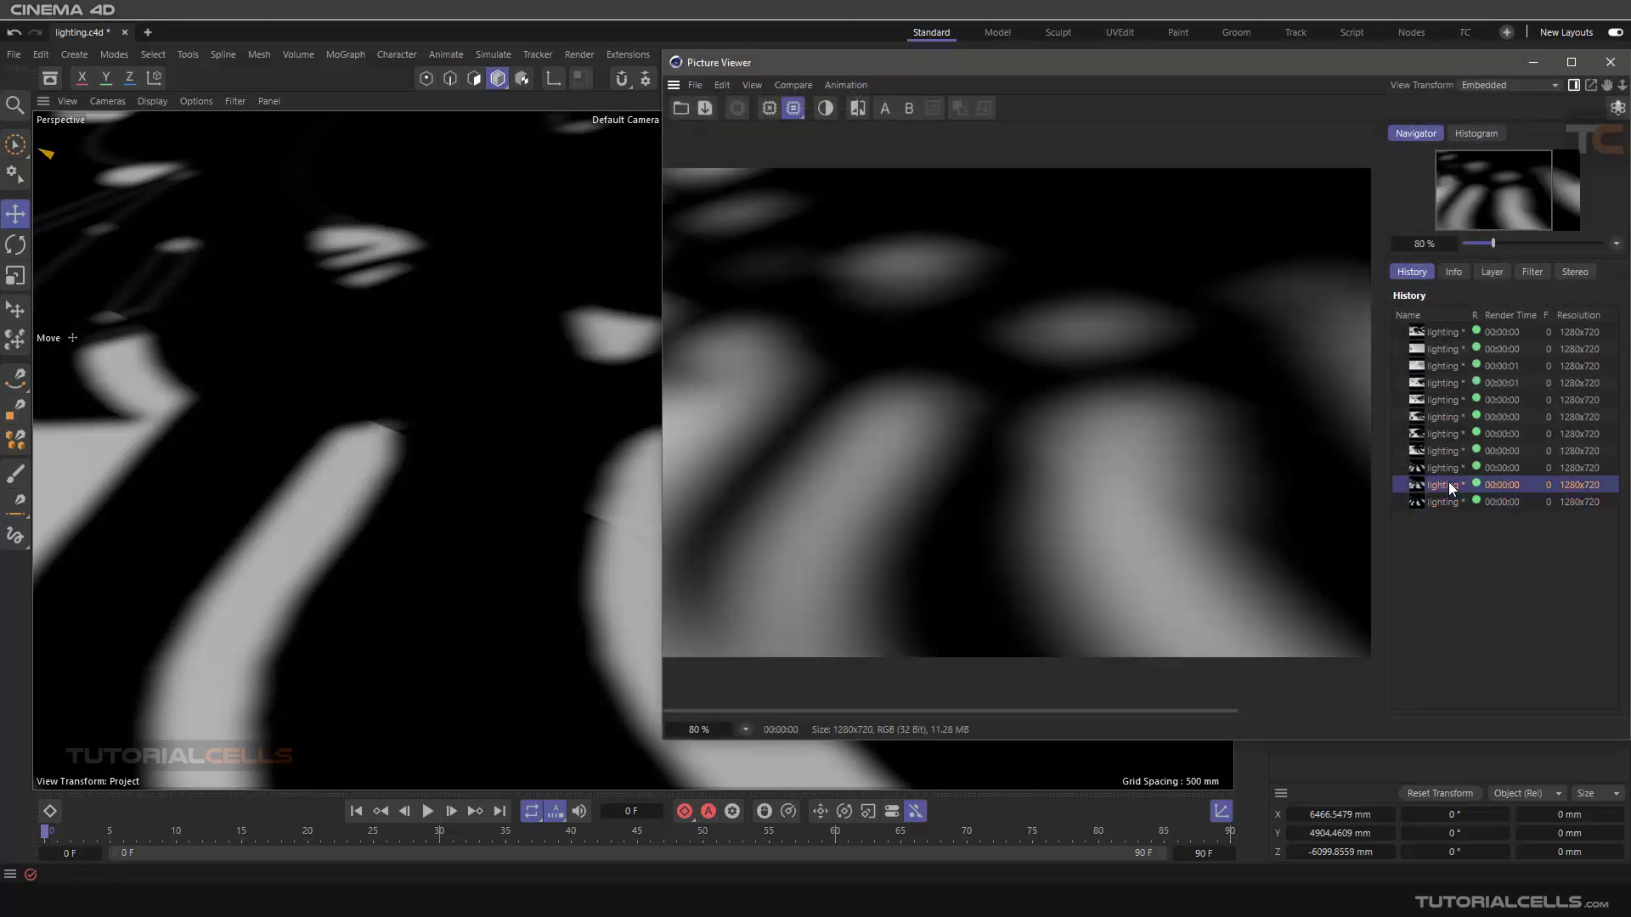
left_click(1448, 502)
left_click(1444, 468)
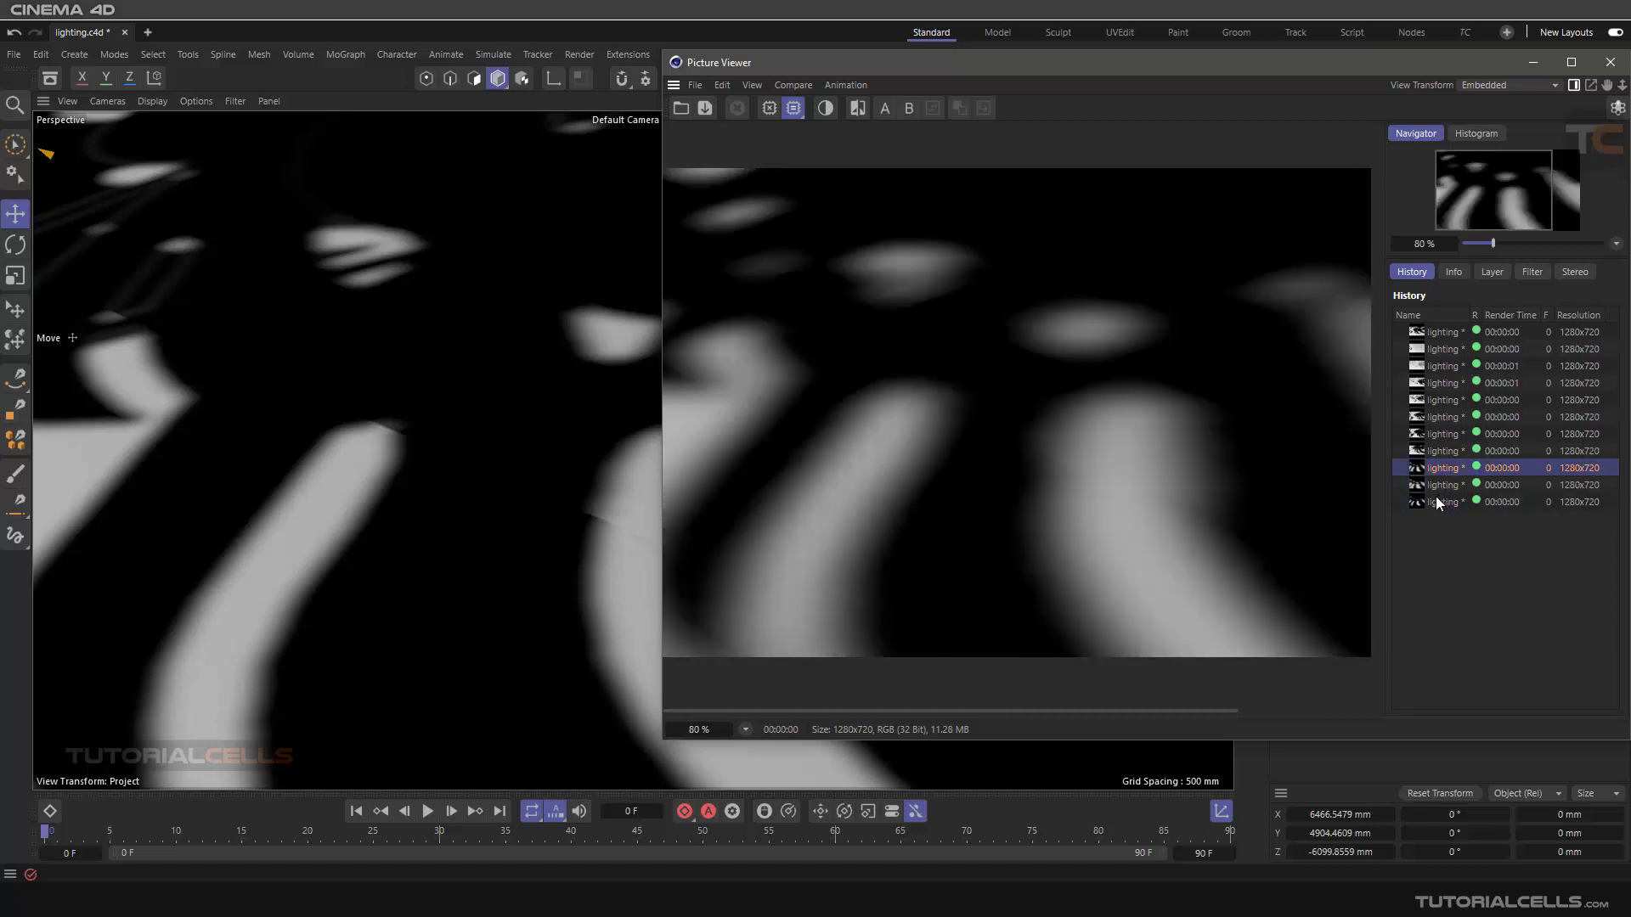
left_click(1434, 501)
left_click(1436, 469)
left_click(1436, 502)
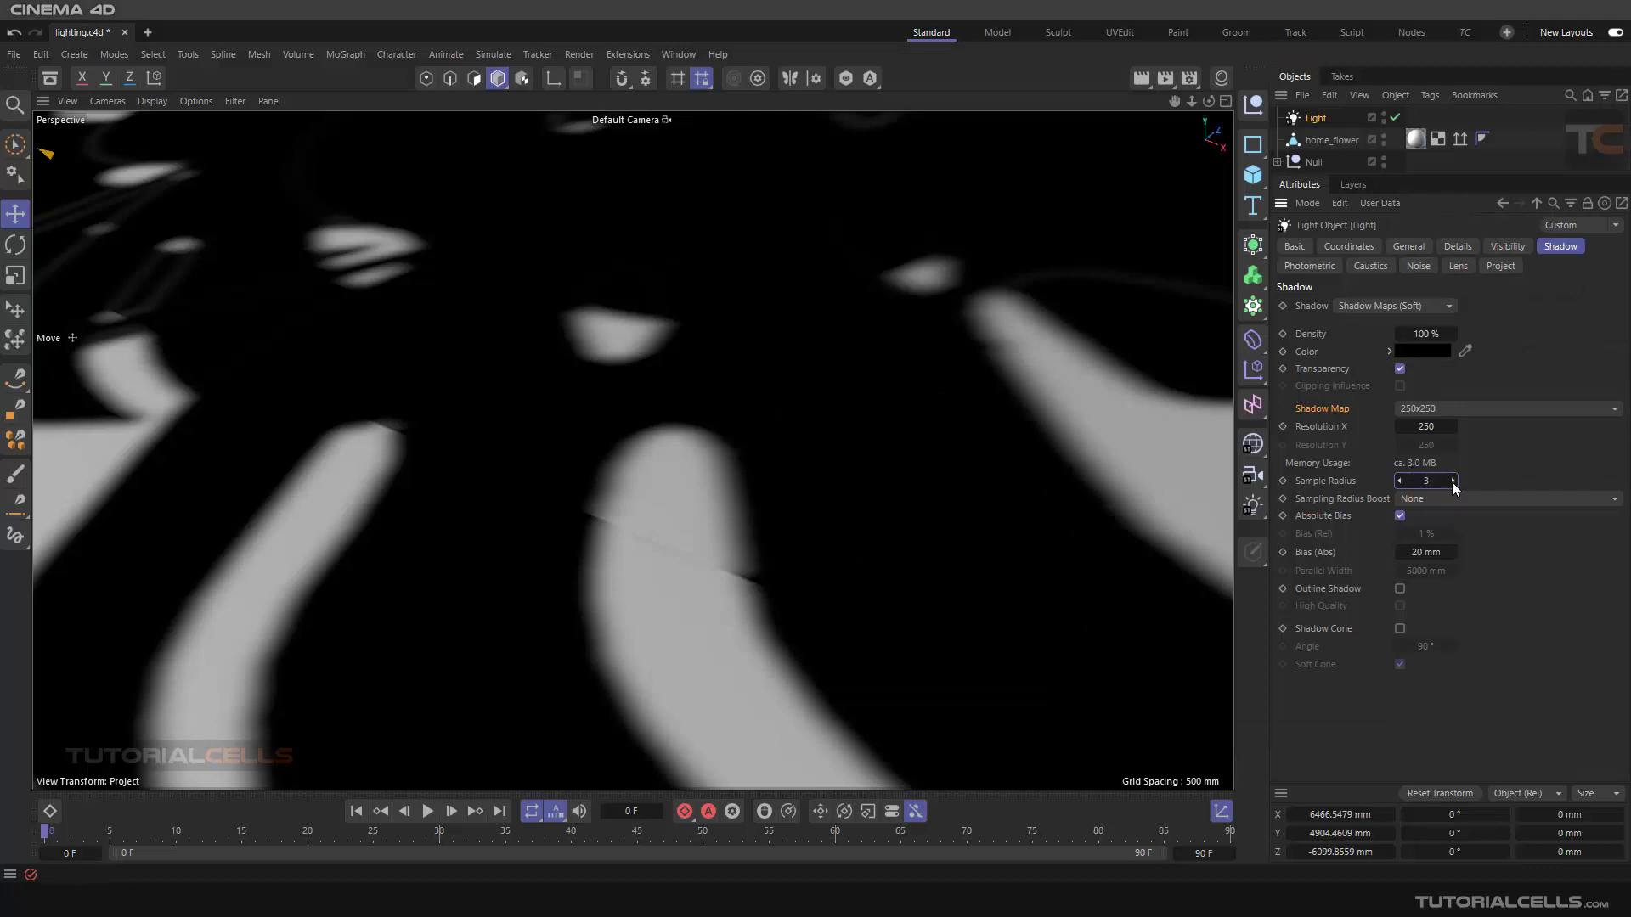
Set the Sample Radius back to 3 and check the Sampling Radius Boost choices, keeping None.
type("3")
key("Return")
left_click(1424, 498)
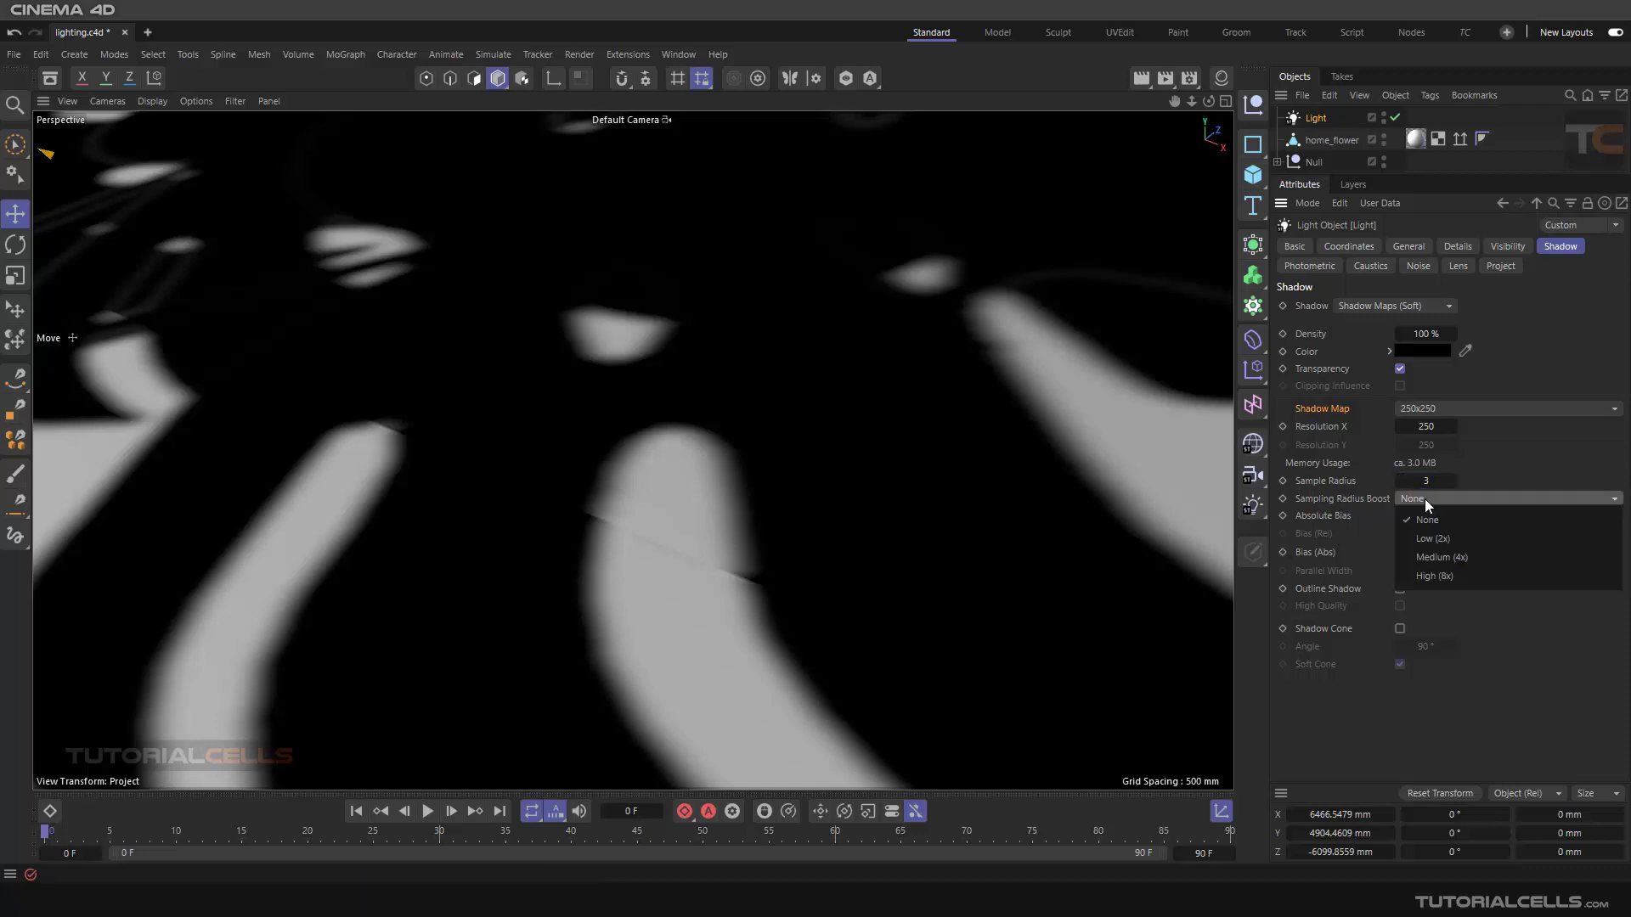
left_click(1475, 513)
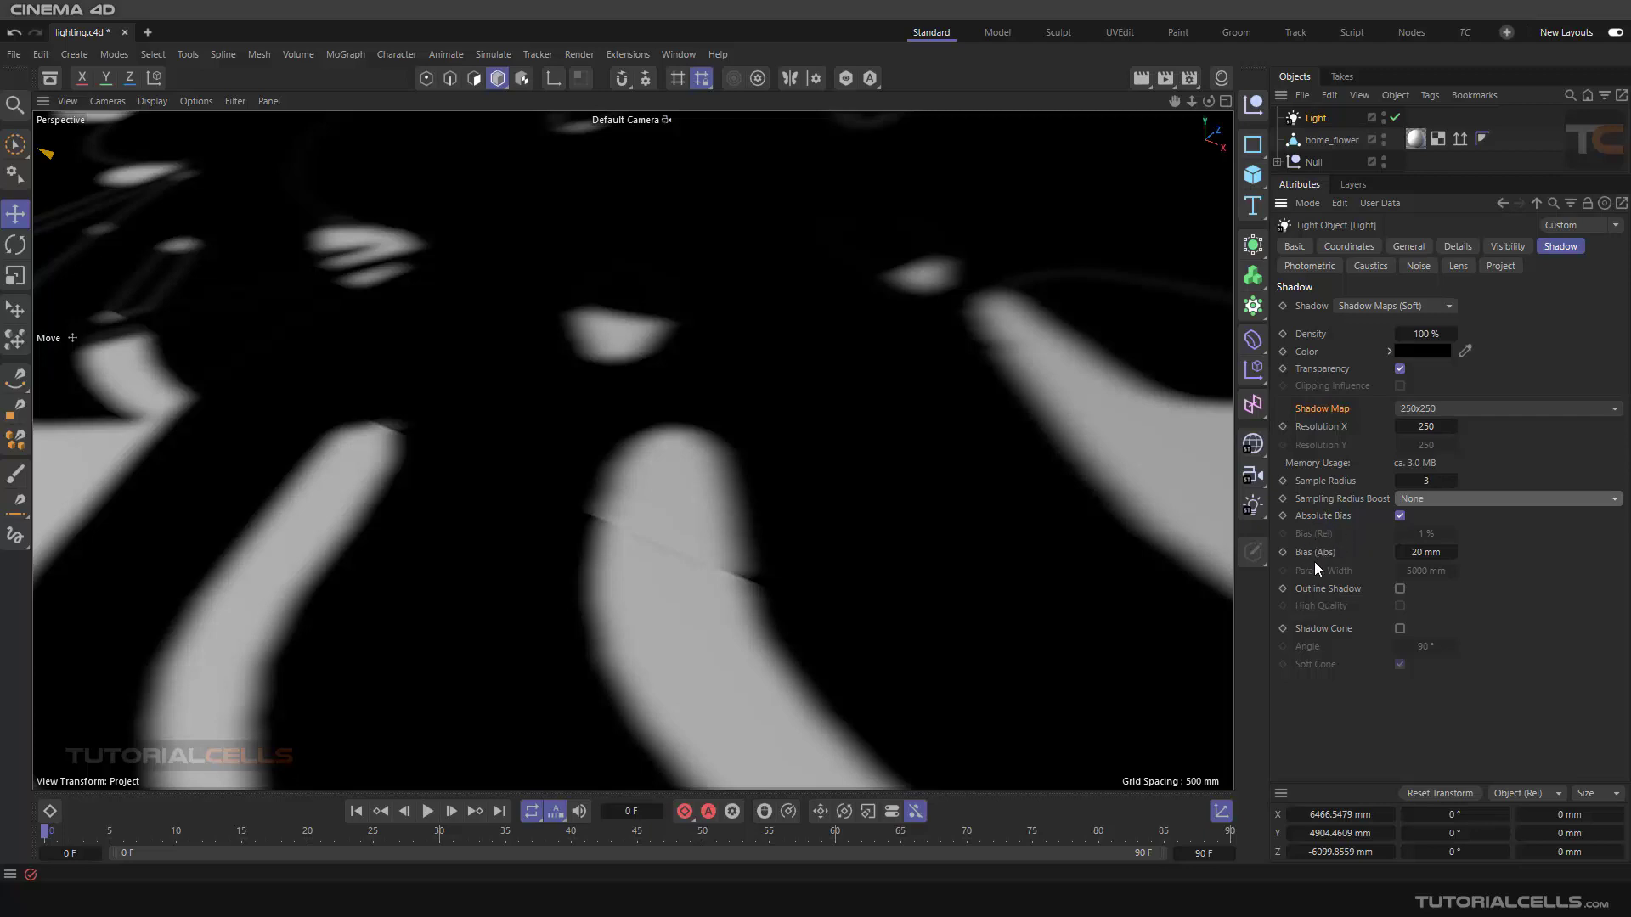
Switch Absolute Bias off to check the relative bias setting, and switch it on again.
left_click(1401, 516)
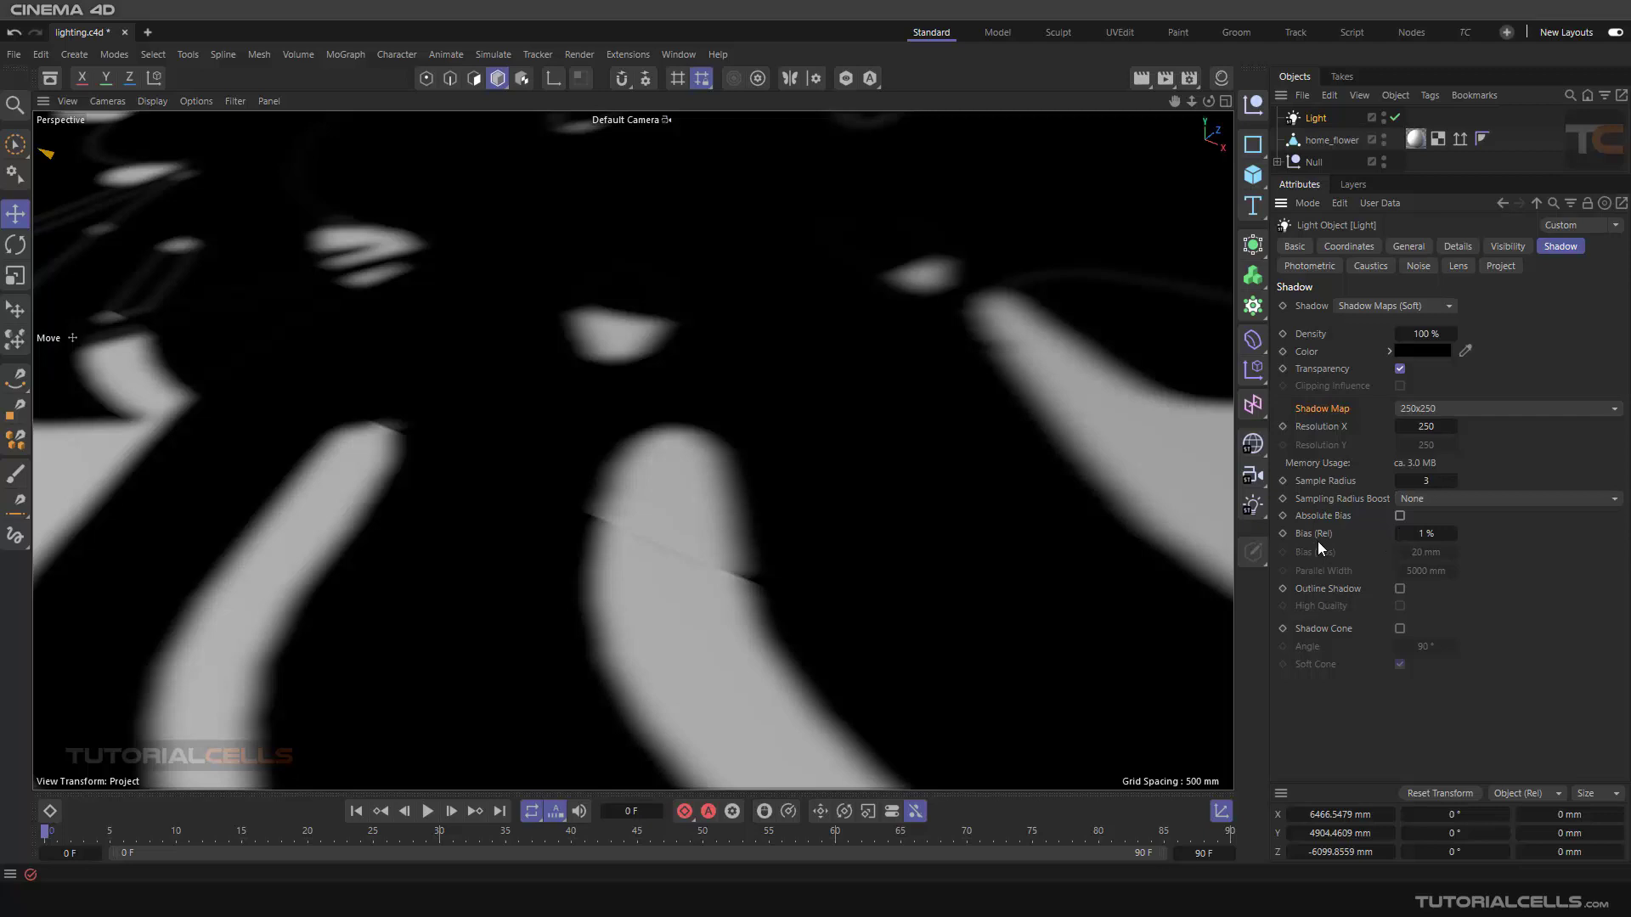
left_click(1399, 515)
Render a close-up of the TC box's lower corner and its shadow in the viewport.
scroll(671, 410, "down", 6)
scroll(675, 323, "down", 5)
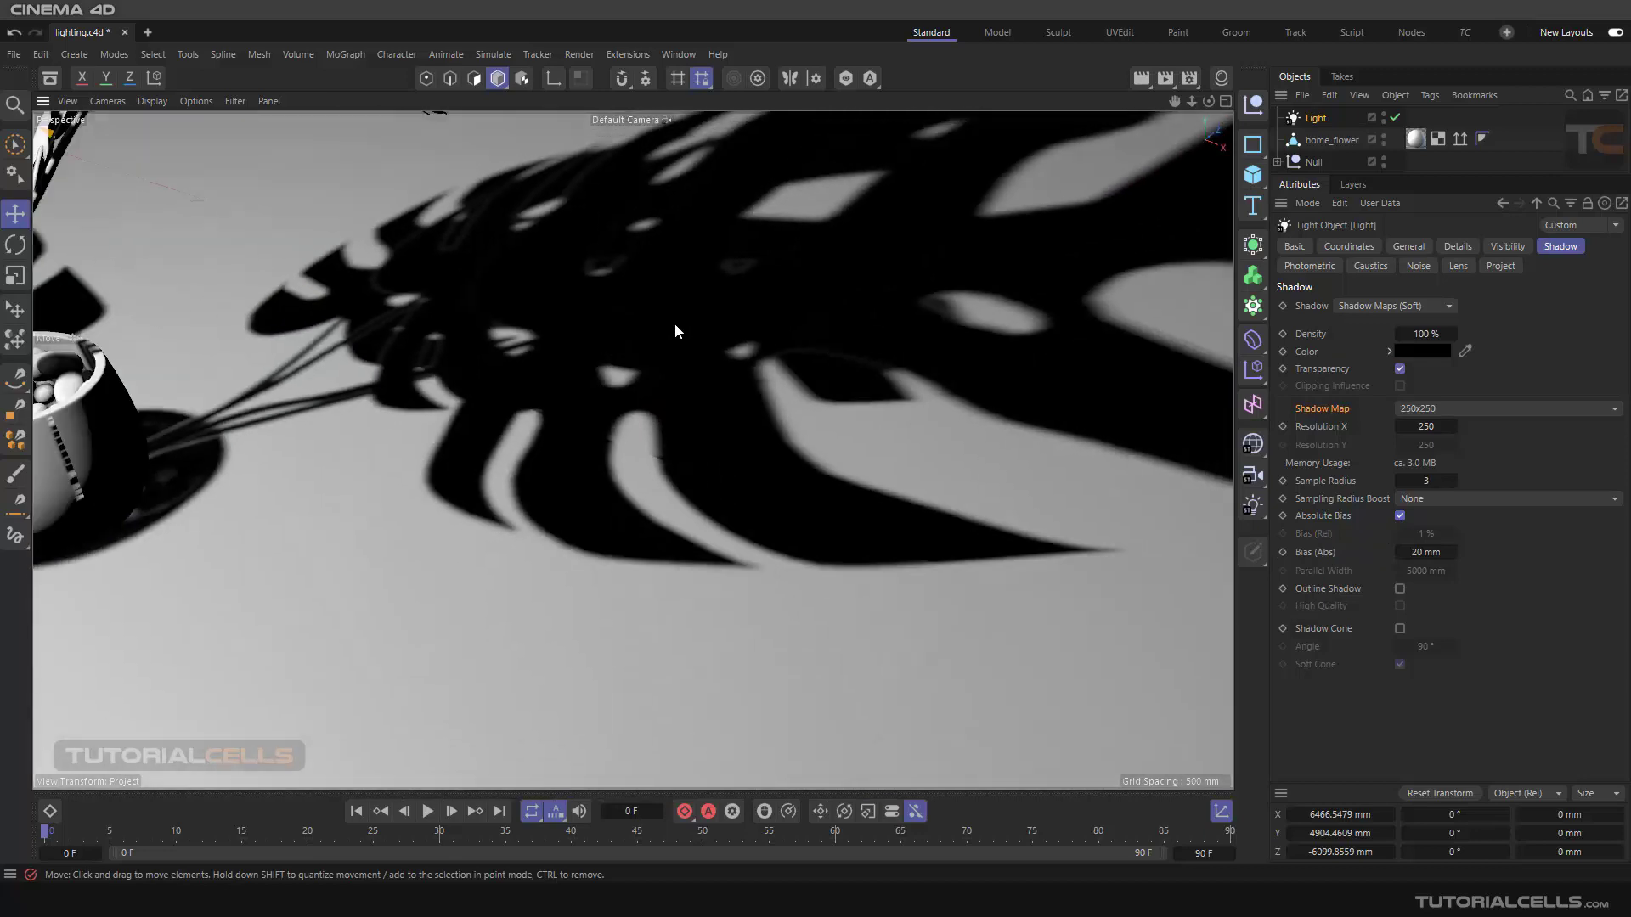
middle_click_drag(792, 282, 657, 589, "alt")
middle_click_drag(692, 327, 675, 397, "alt")
scroll(674, 404, "down", 2)
left_click_drag(673, 405, 459, 396, "alt")
middle_click_drag(530, 392, 625, 558, "alt")
scroll(627, 498, "up", 3)
scroll(702, 396, "up", 10)
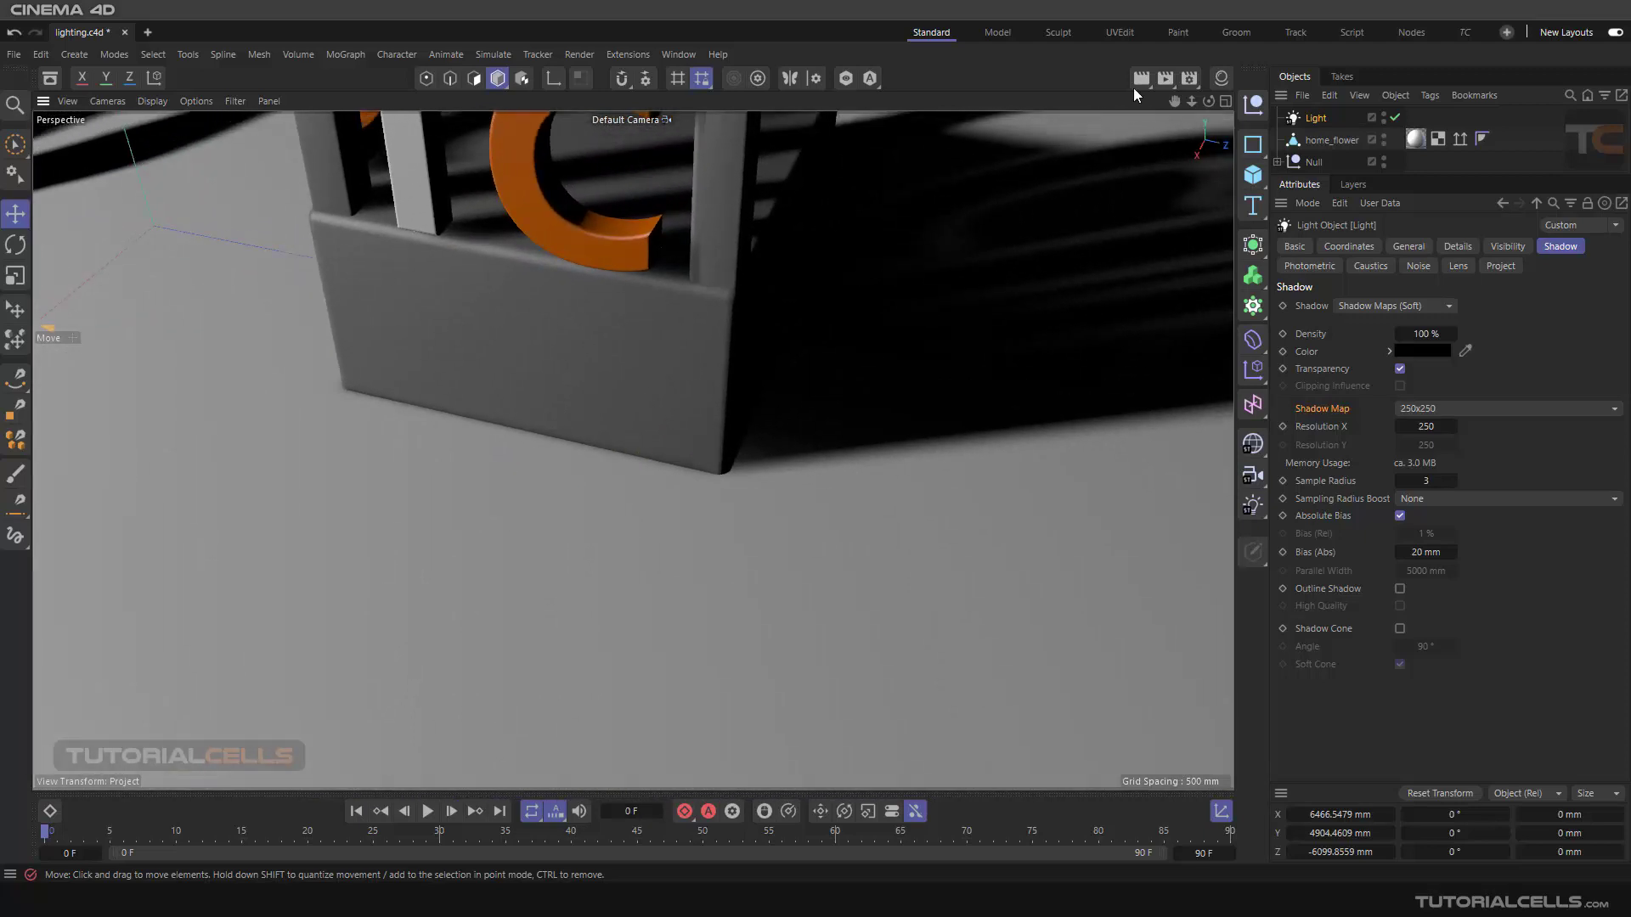
left_click(1138, 81)
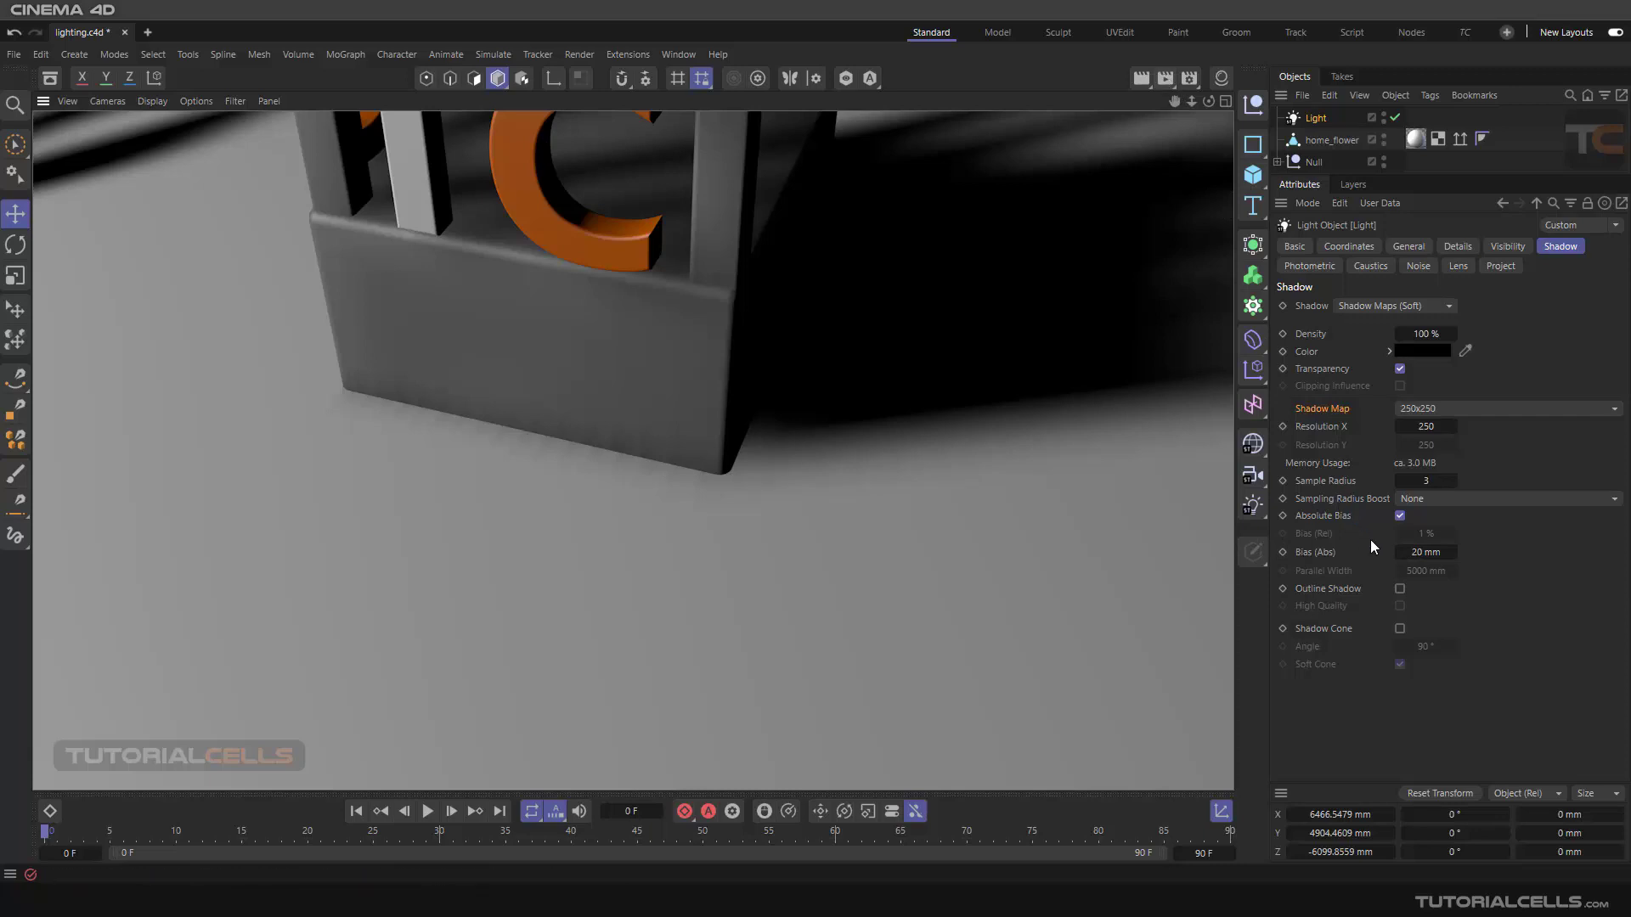
Set the light's Bias (Abs) to 5 mm and test the box close-up in a viewport render.
double_click(1420, 553)
type("5")
key("Return")
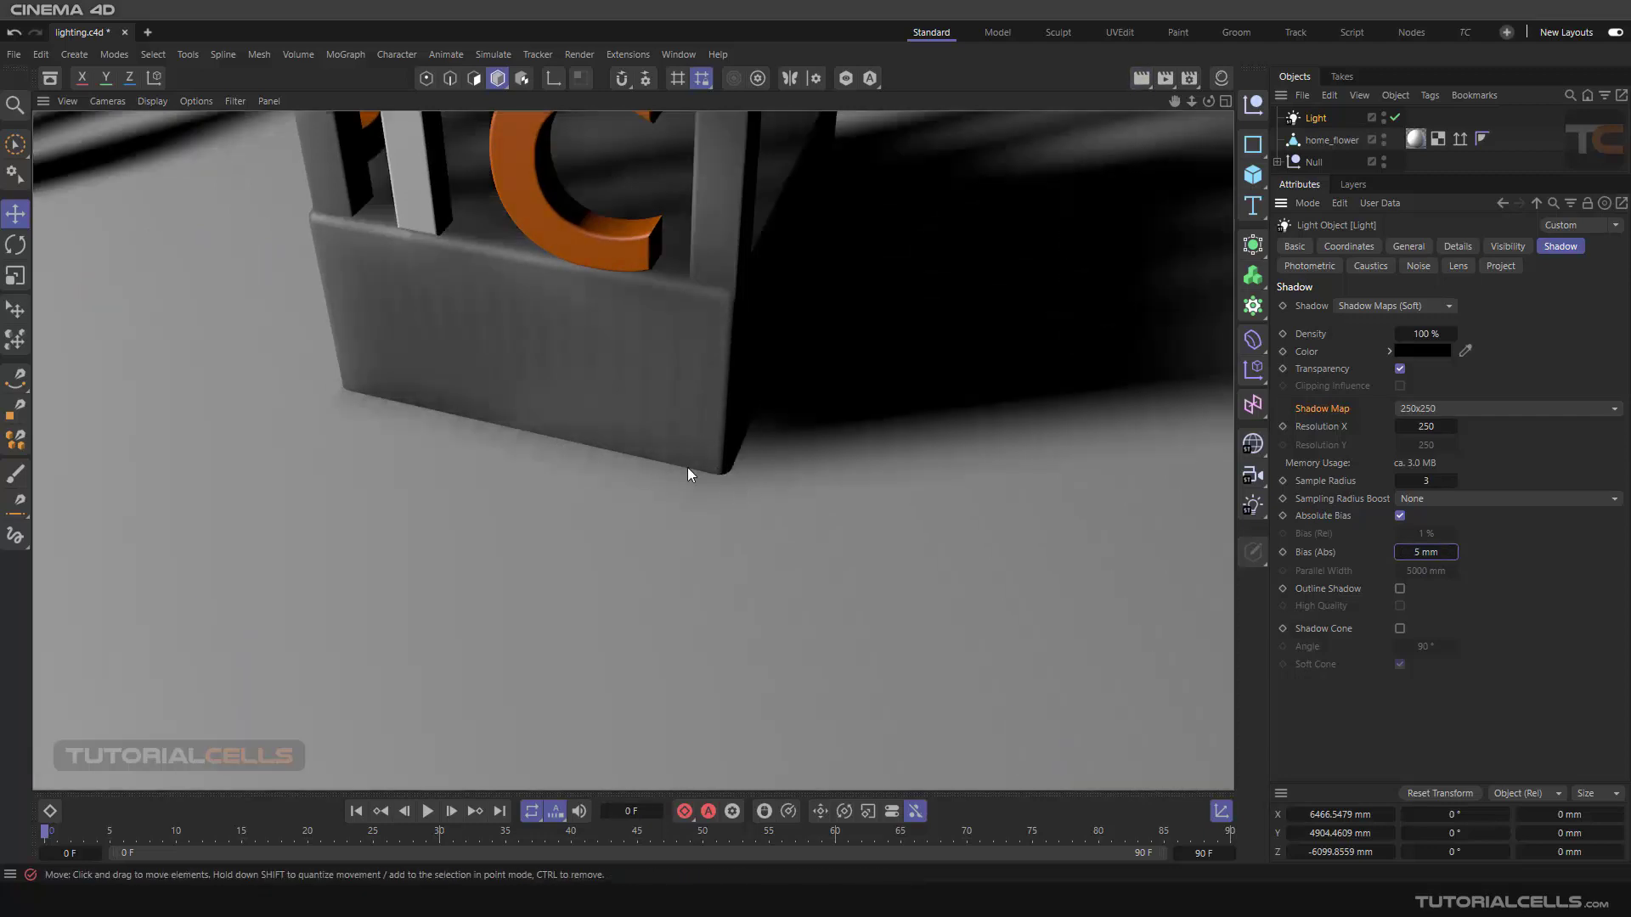
Set the Bias (Abs) to 50 mm and render the box close-up in the viewport.
left_click(1427, 552)
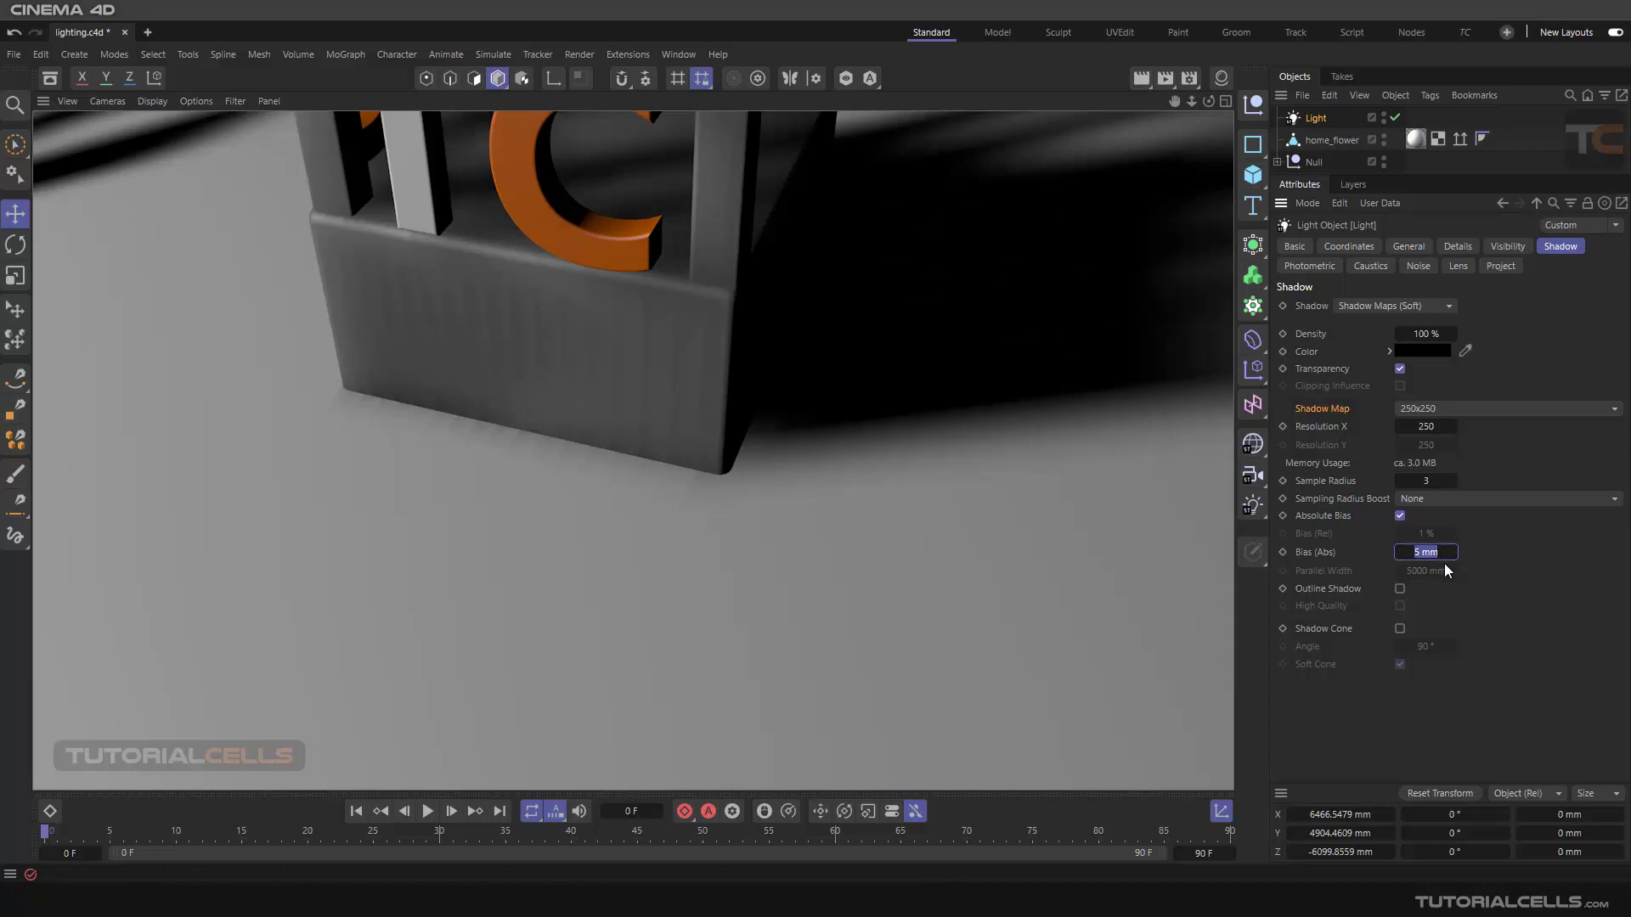
key("Return")
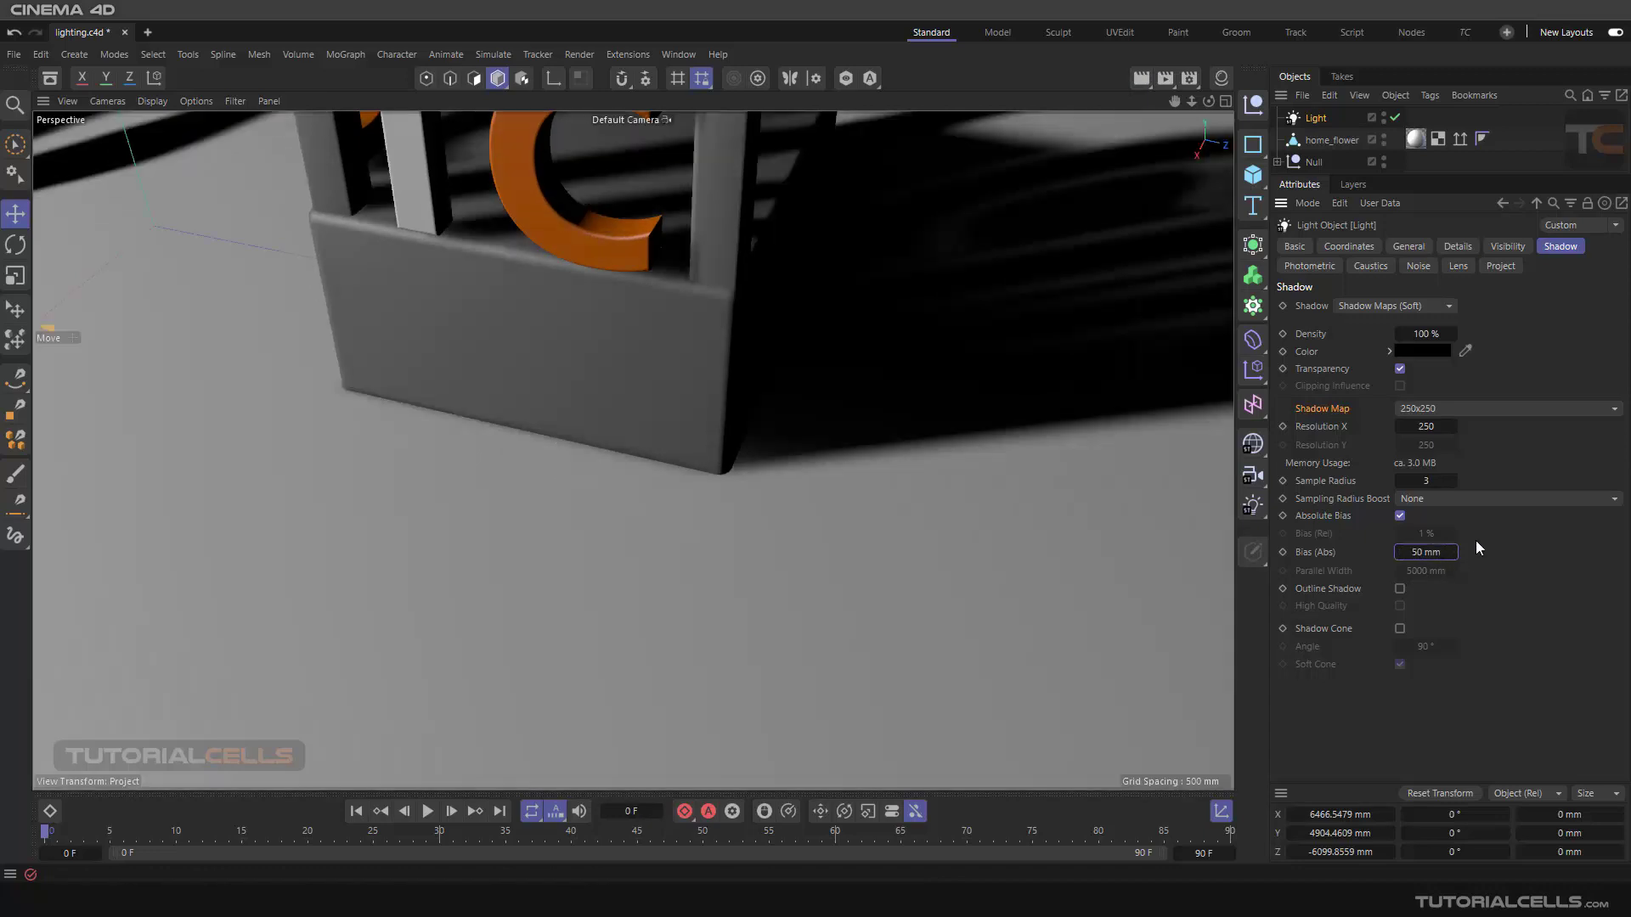
left_click(1145, 78)
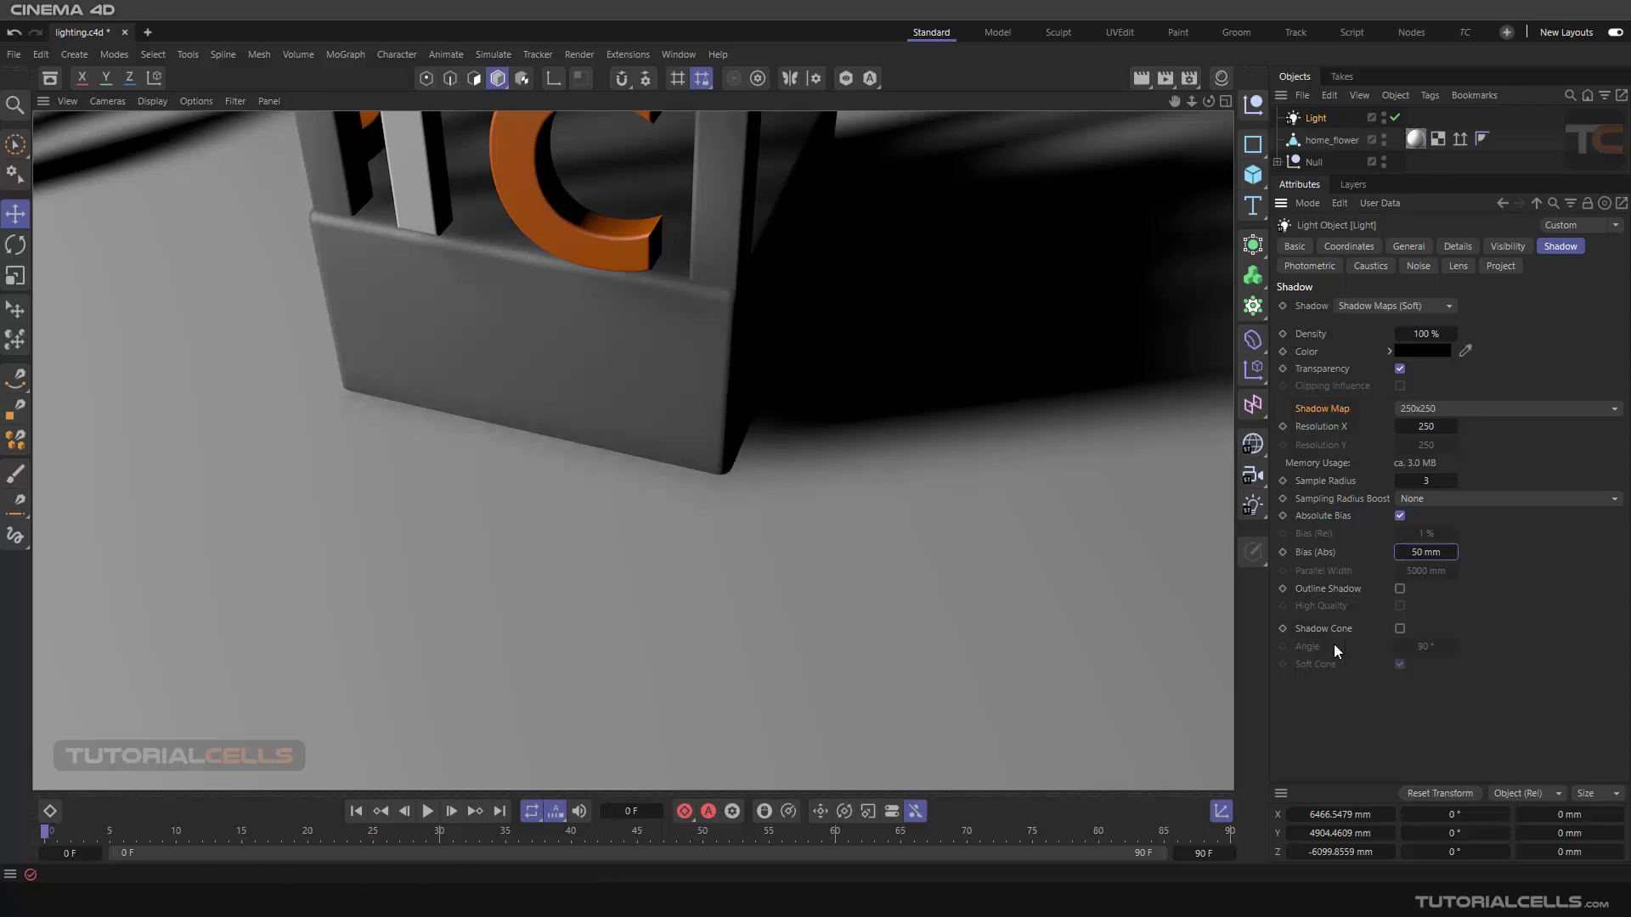
Set the Bias (Abs) to 1 mm and bring the whole front of the TC box into view.
left_click(1308, 553)
left_click(1426, 553)
type("1")
key("Return")
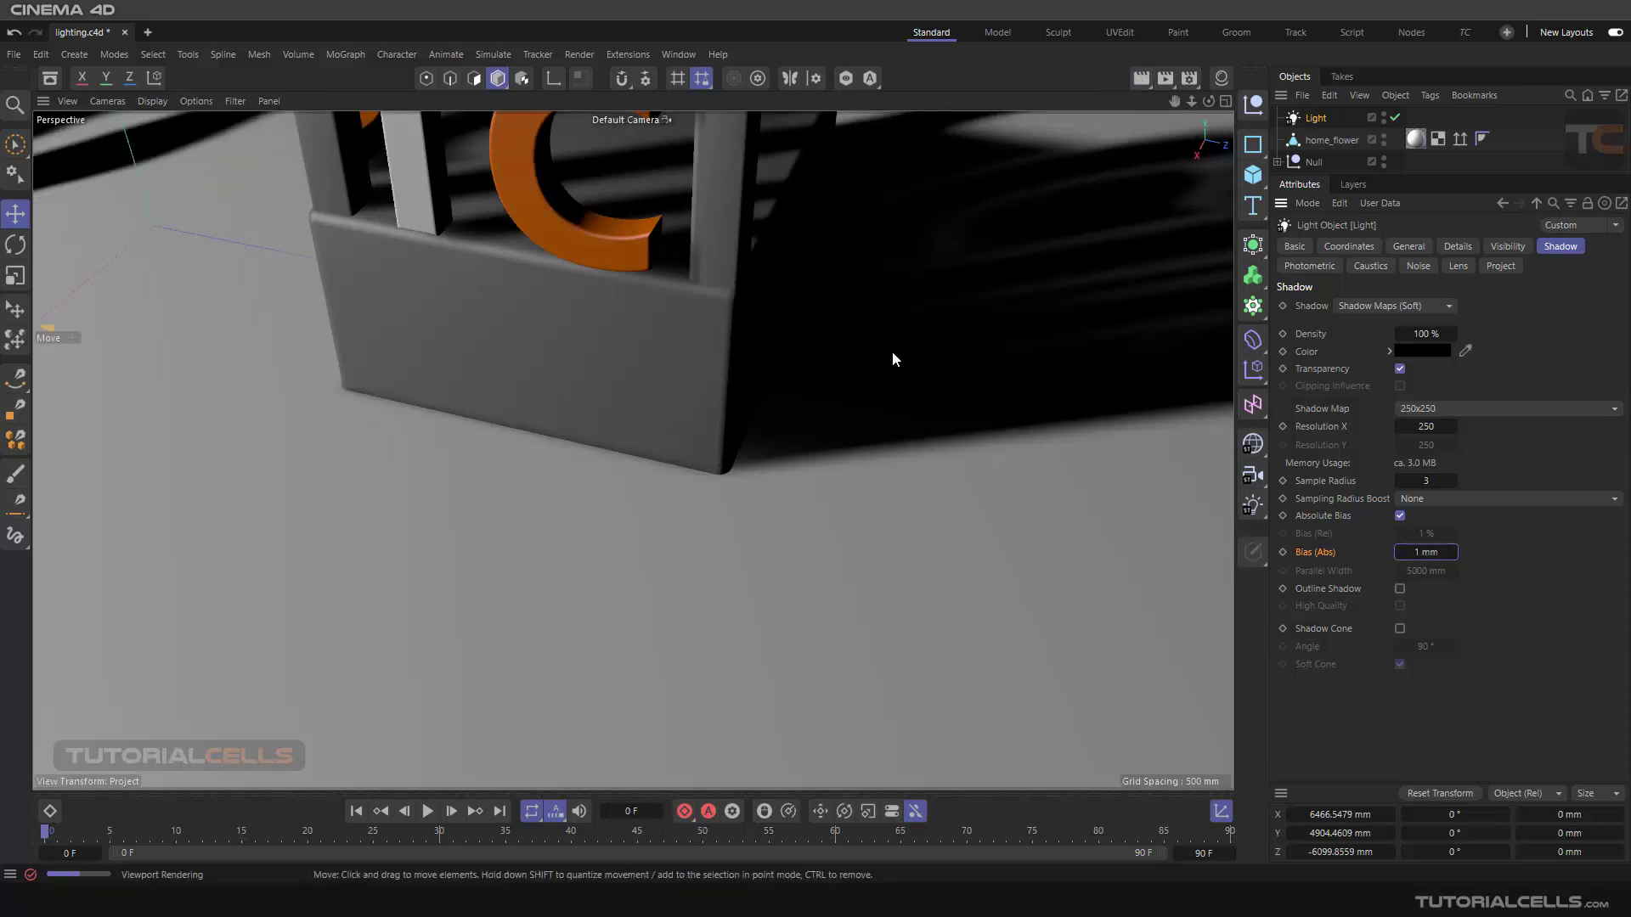
scroll(798, 357, "down", 4)
scroll(832, 311, "down", 3)
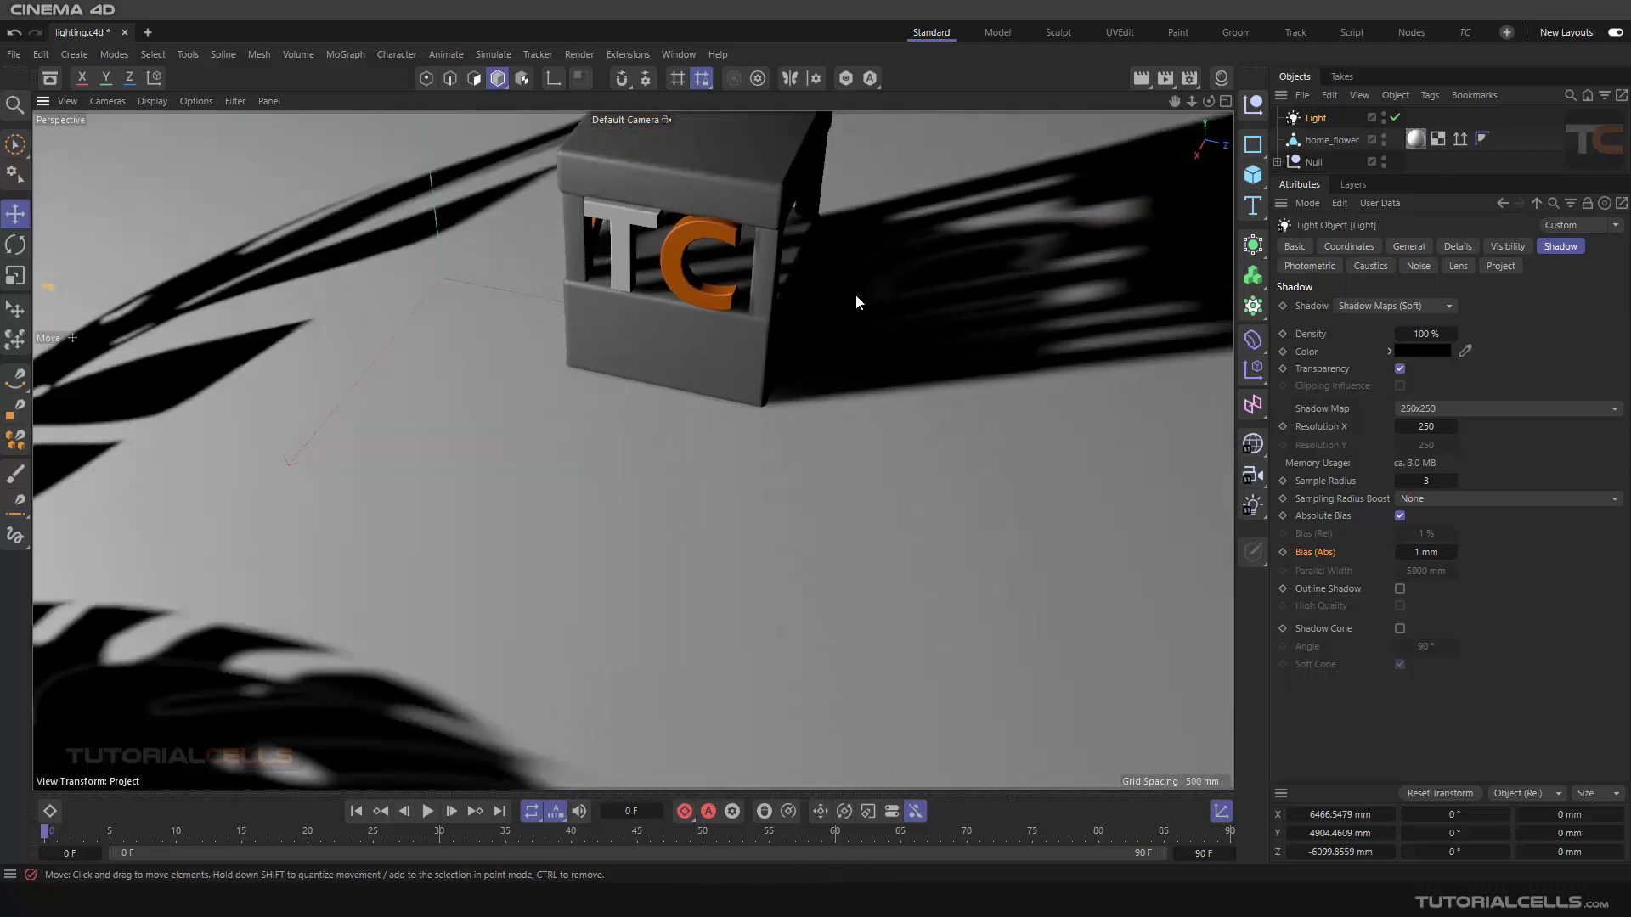
Frame the TC box with its long shadow, set the Bias (Abs) to 20 mm and render in the viewport.
scroll(804, 393, "up", 10)
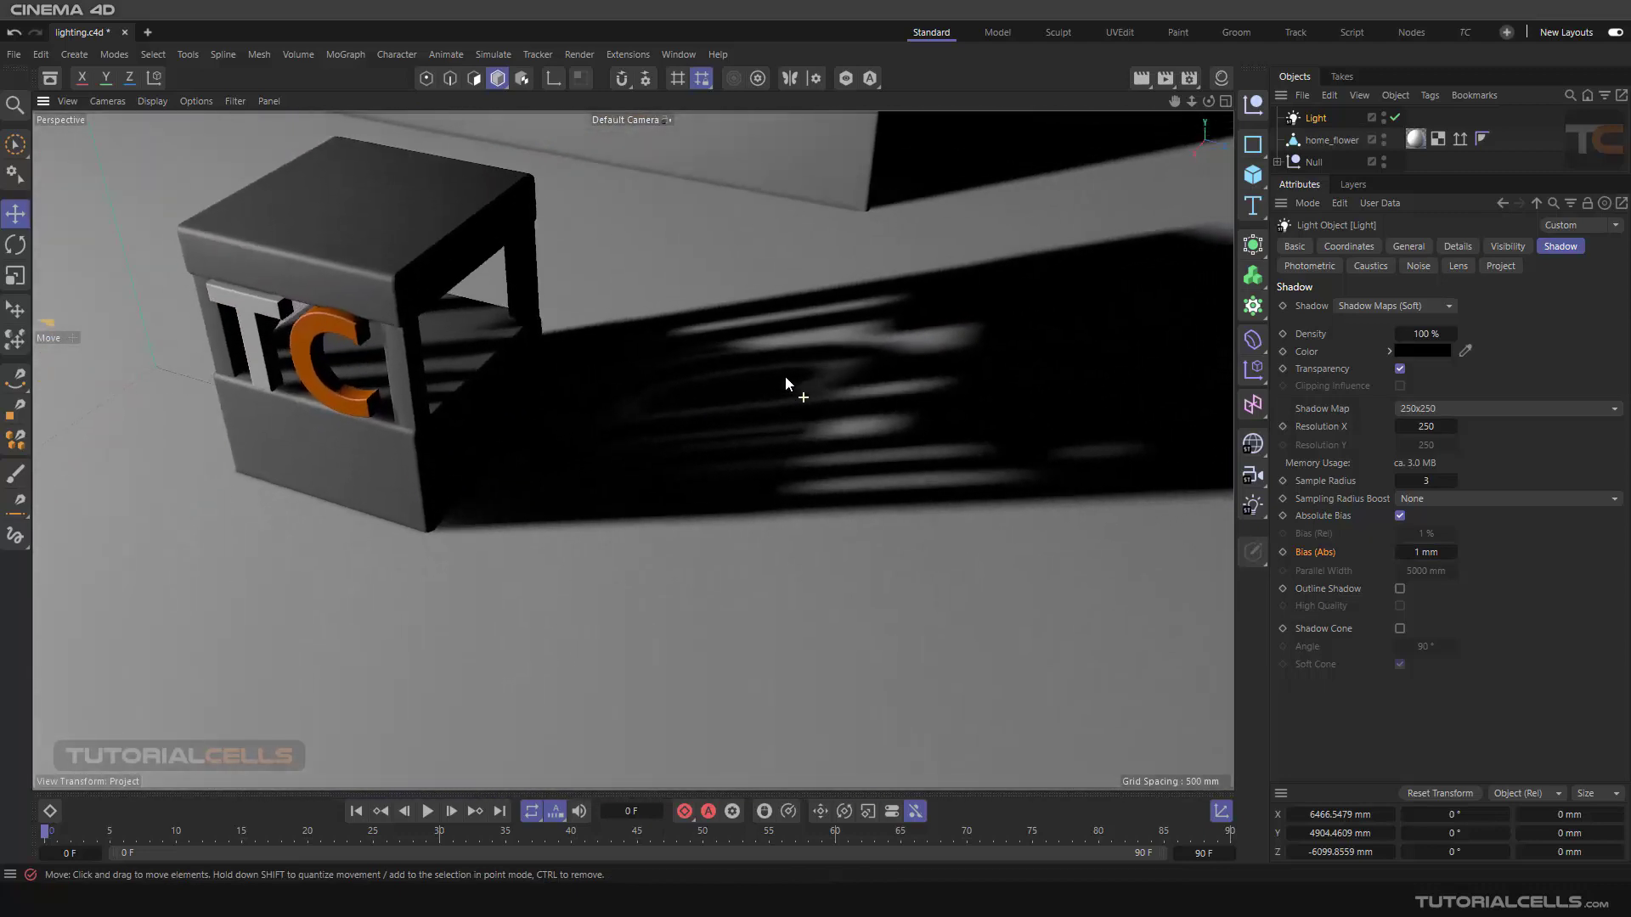
scroll(813, 377, "up", 1)
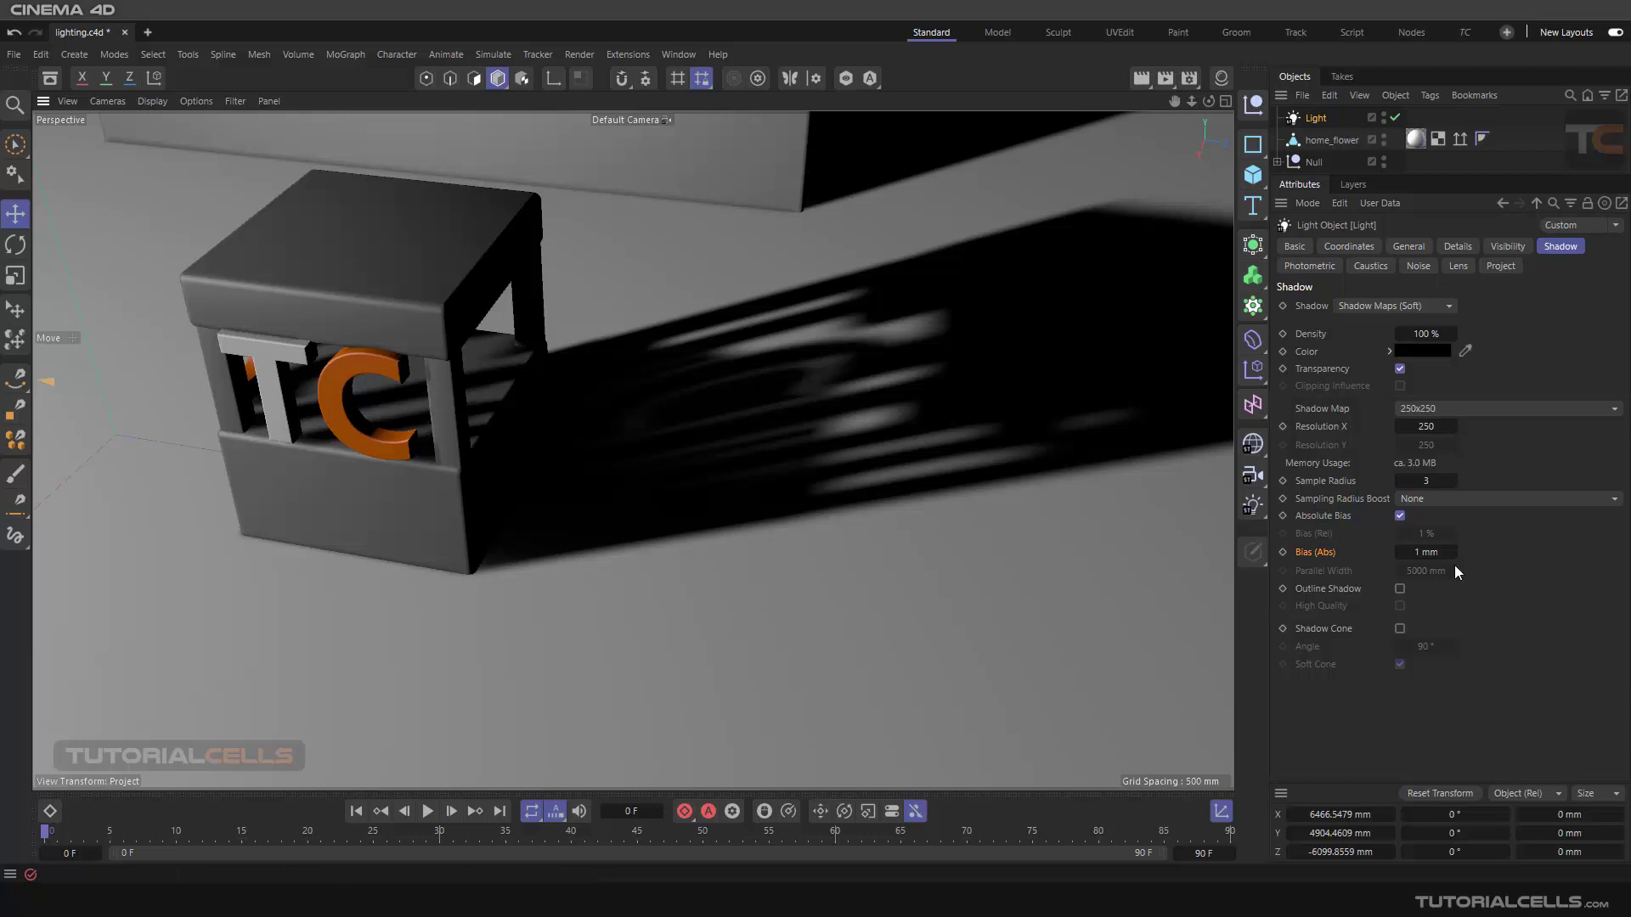
left_click_drag(1453, 554, 1454, 554)
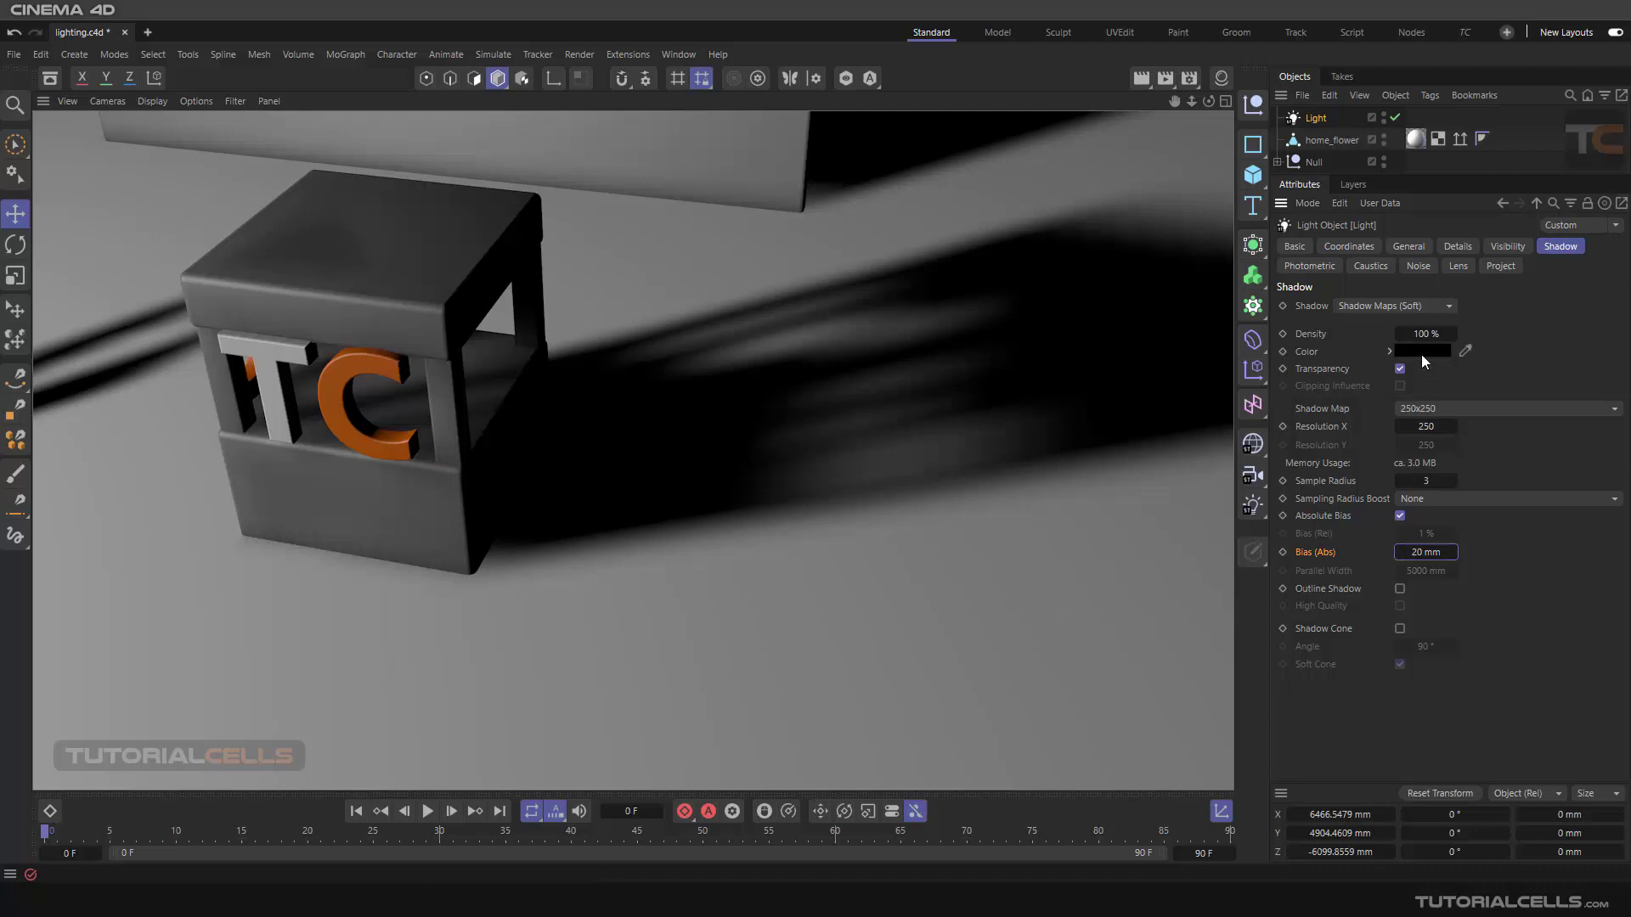
Set the Bias (Abs) to 100 mm and render the box and its shadow in the viewport.
double_click(1433, 553)
type("100")
key("Return")
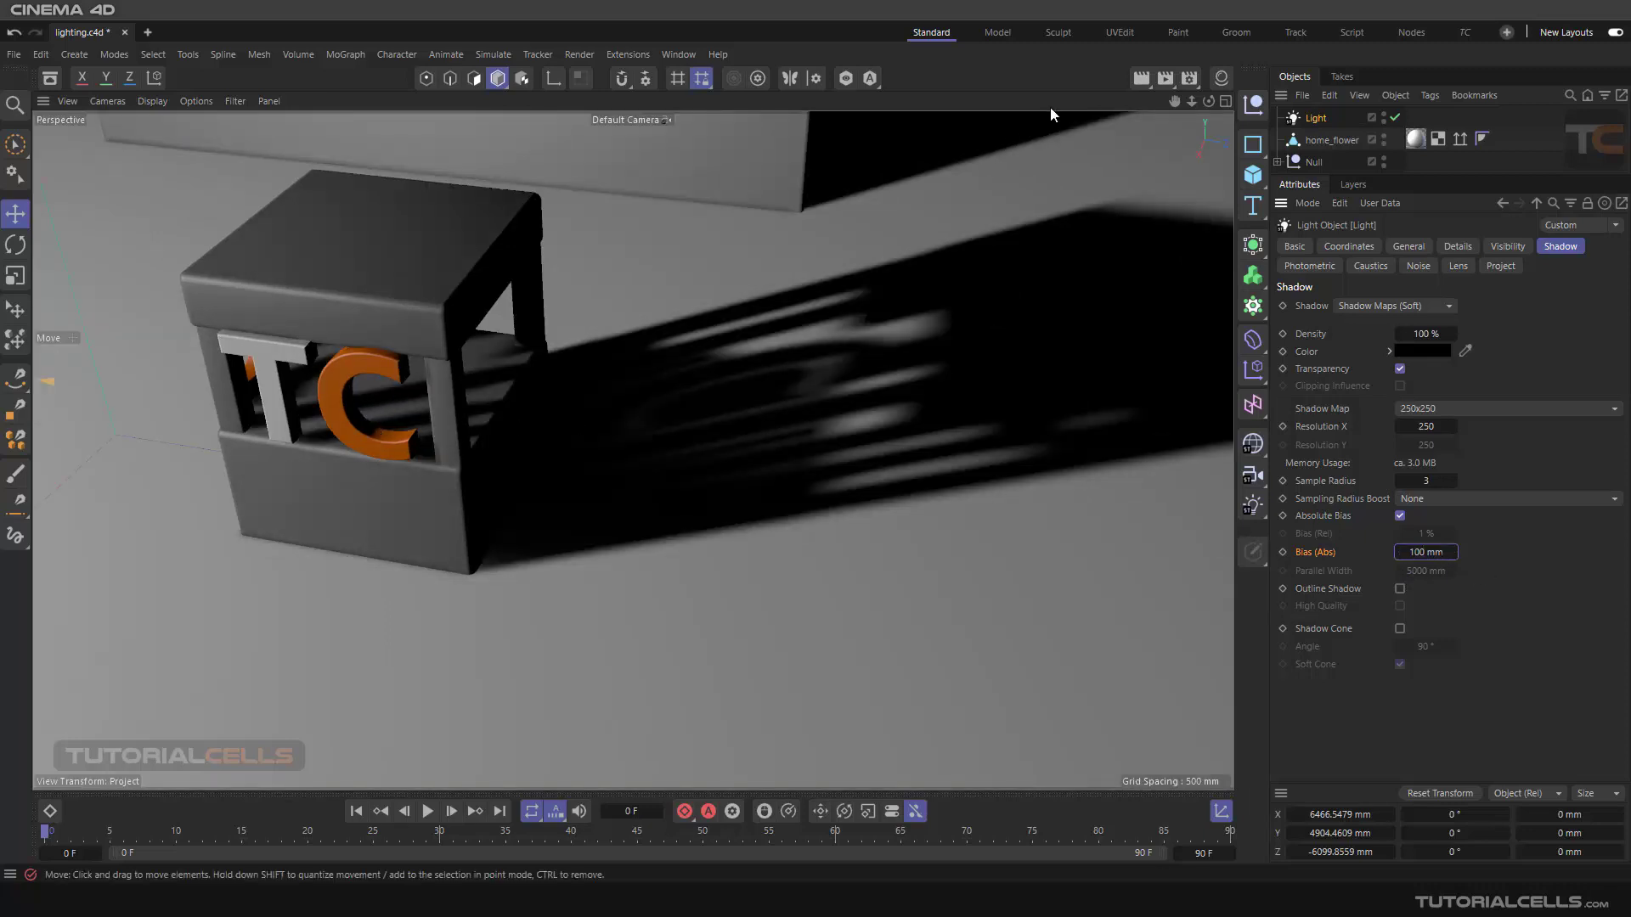
left_click(1133, 84)
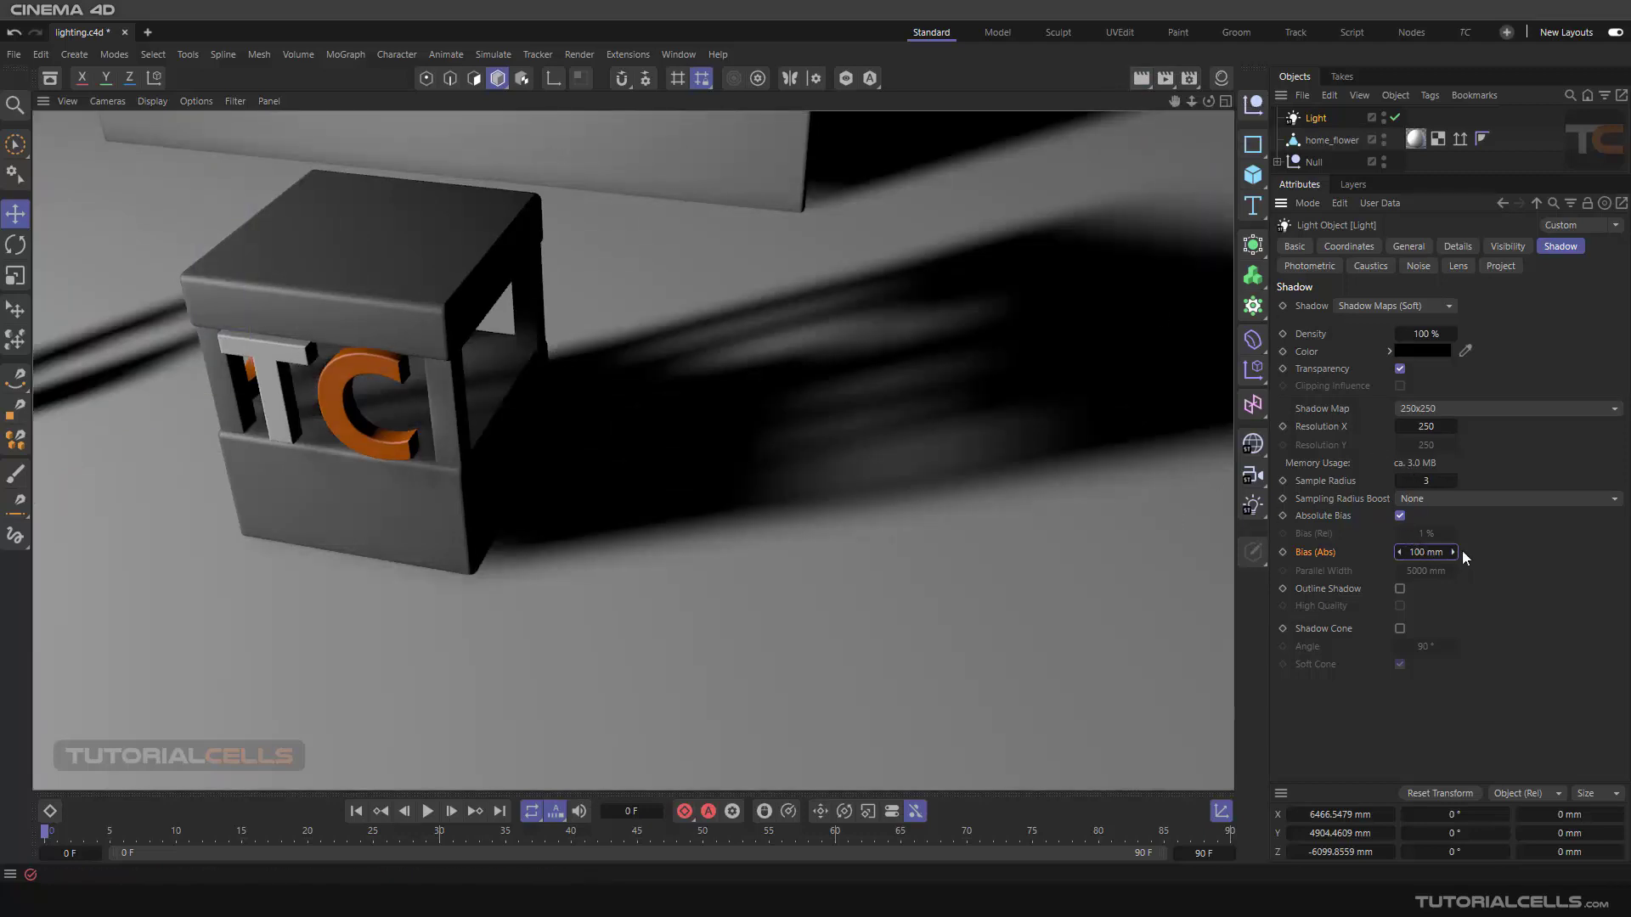
Set the Bias (Abs) back to 20 mm and render the TC box to the Picture Viewer.
left_click_drag(1448, 551, 1449, 554)
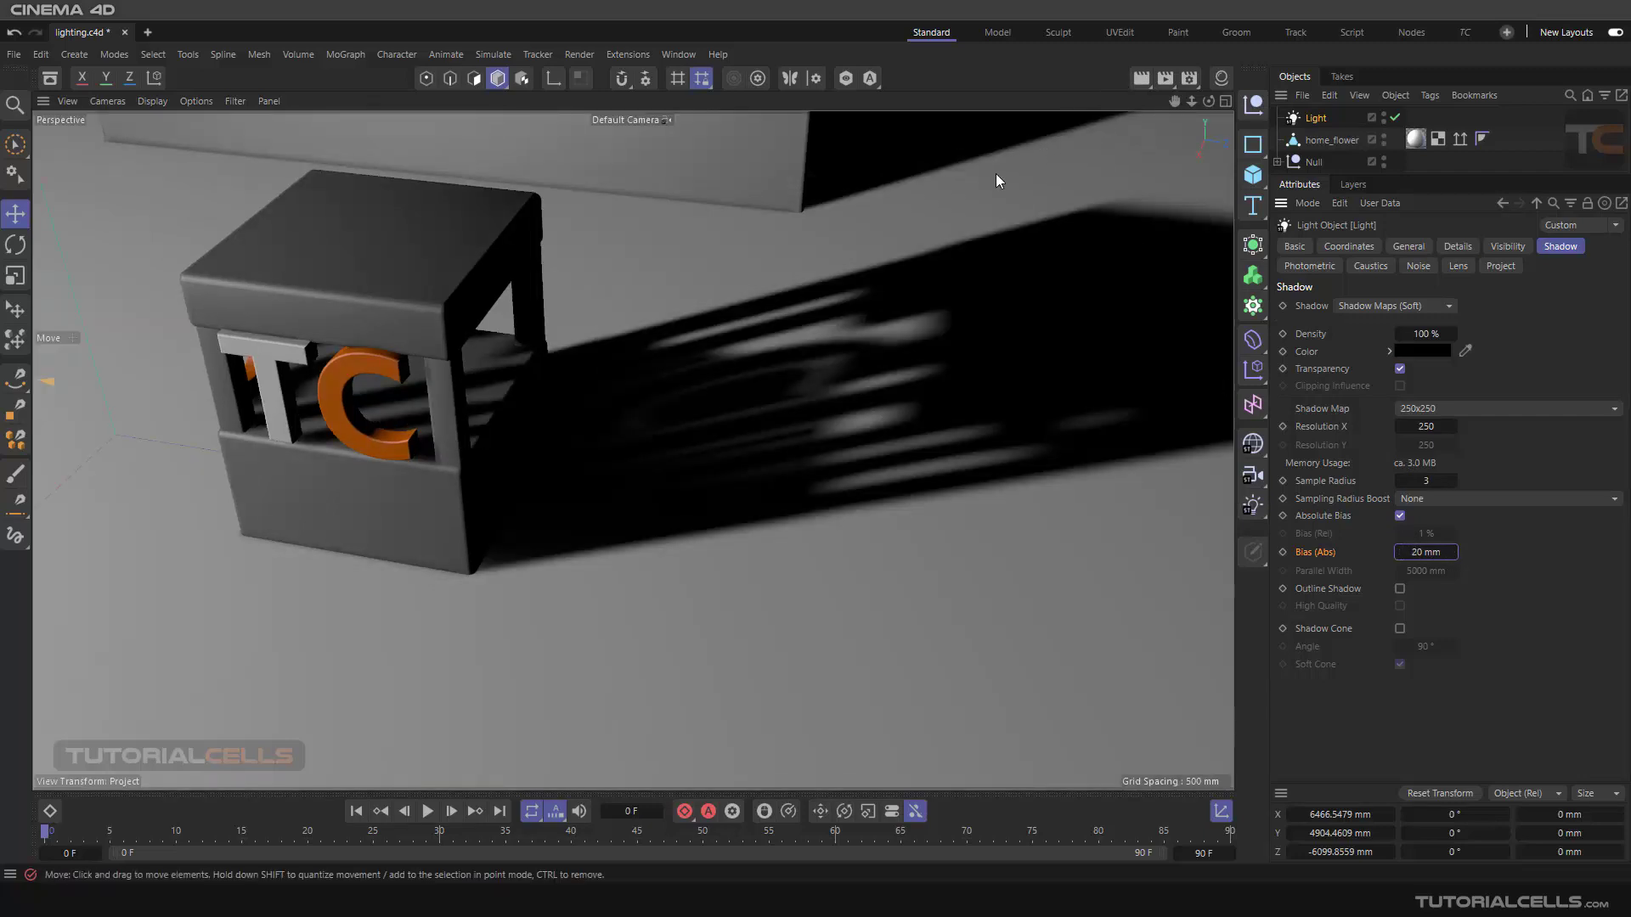
left_click(1167, 80)
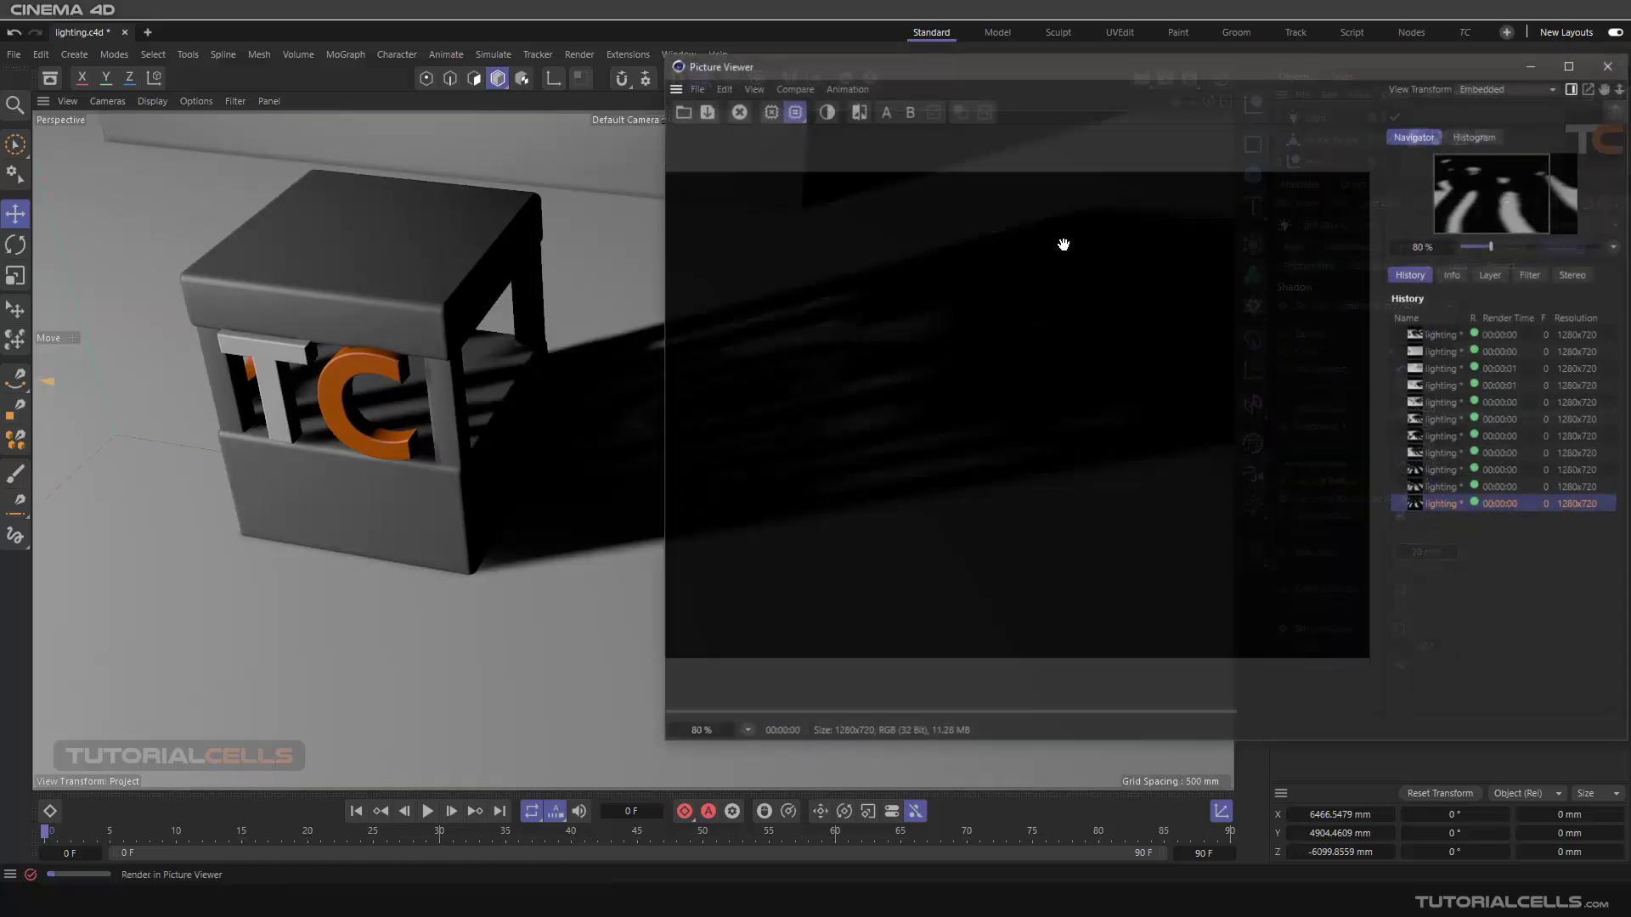
scroll(1061, 289, "down", 2)
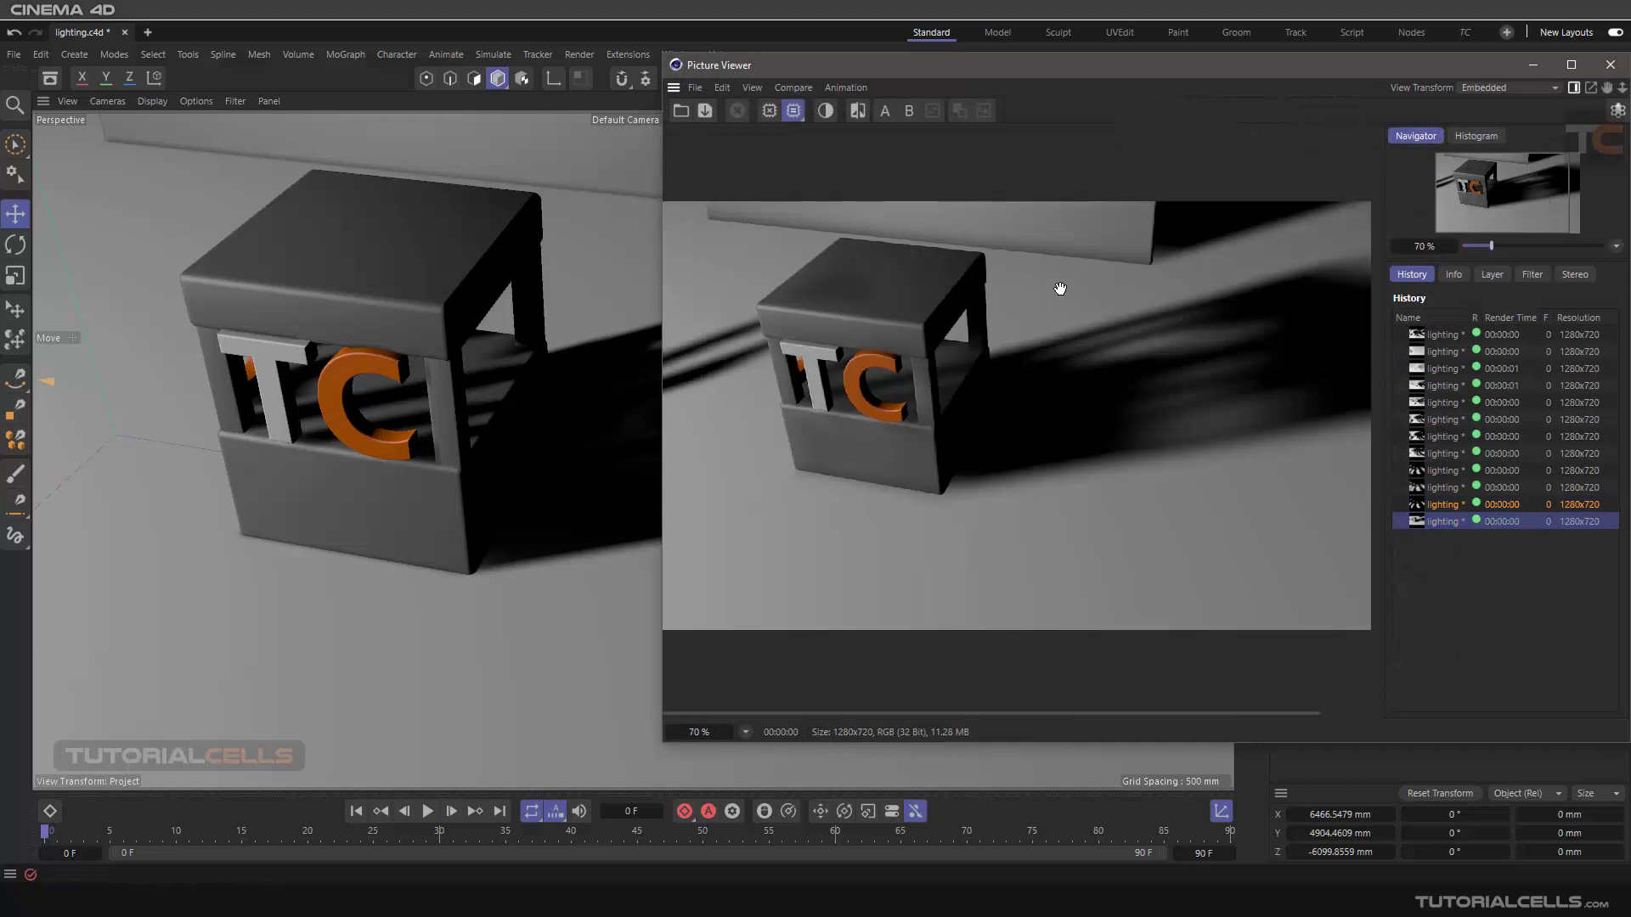
left_click_drag(1529, 68, 1307, 80)
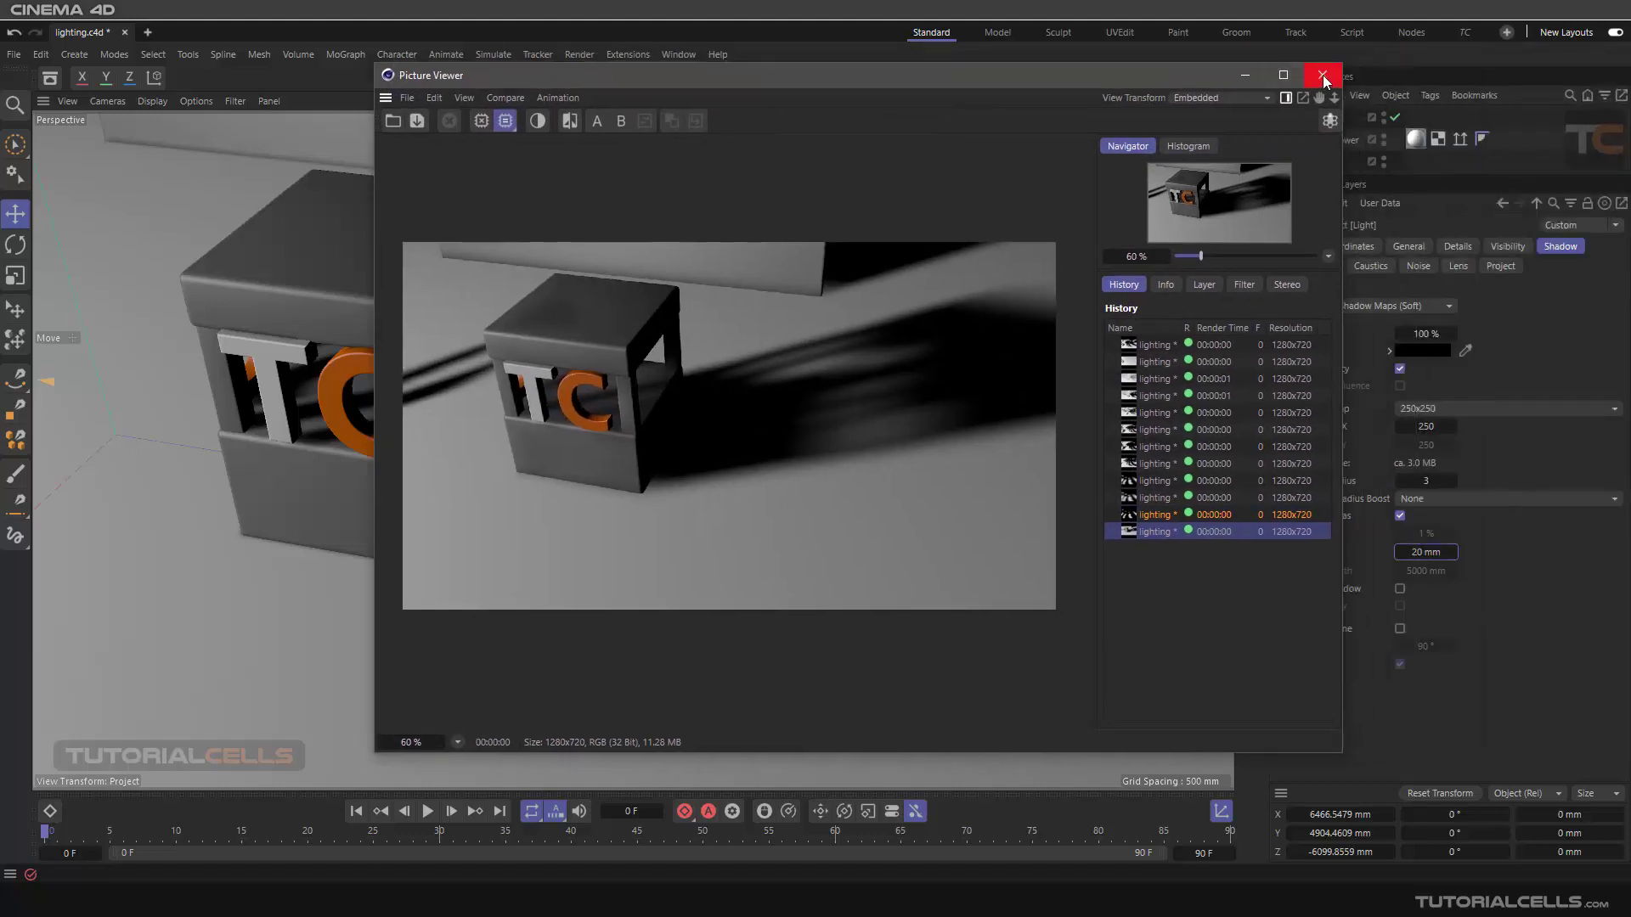
left_click(1250, 77)
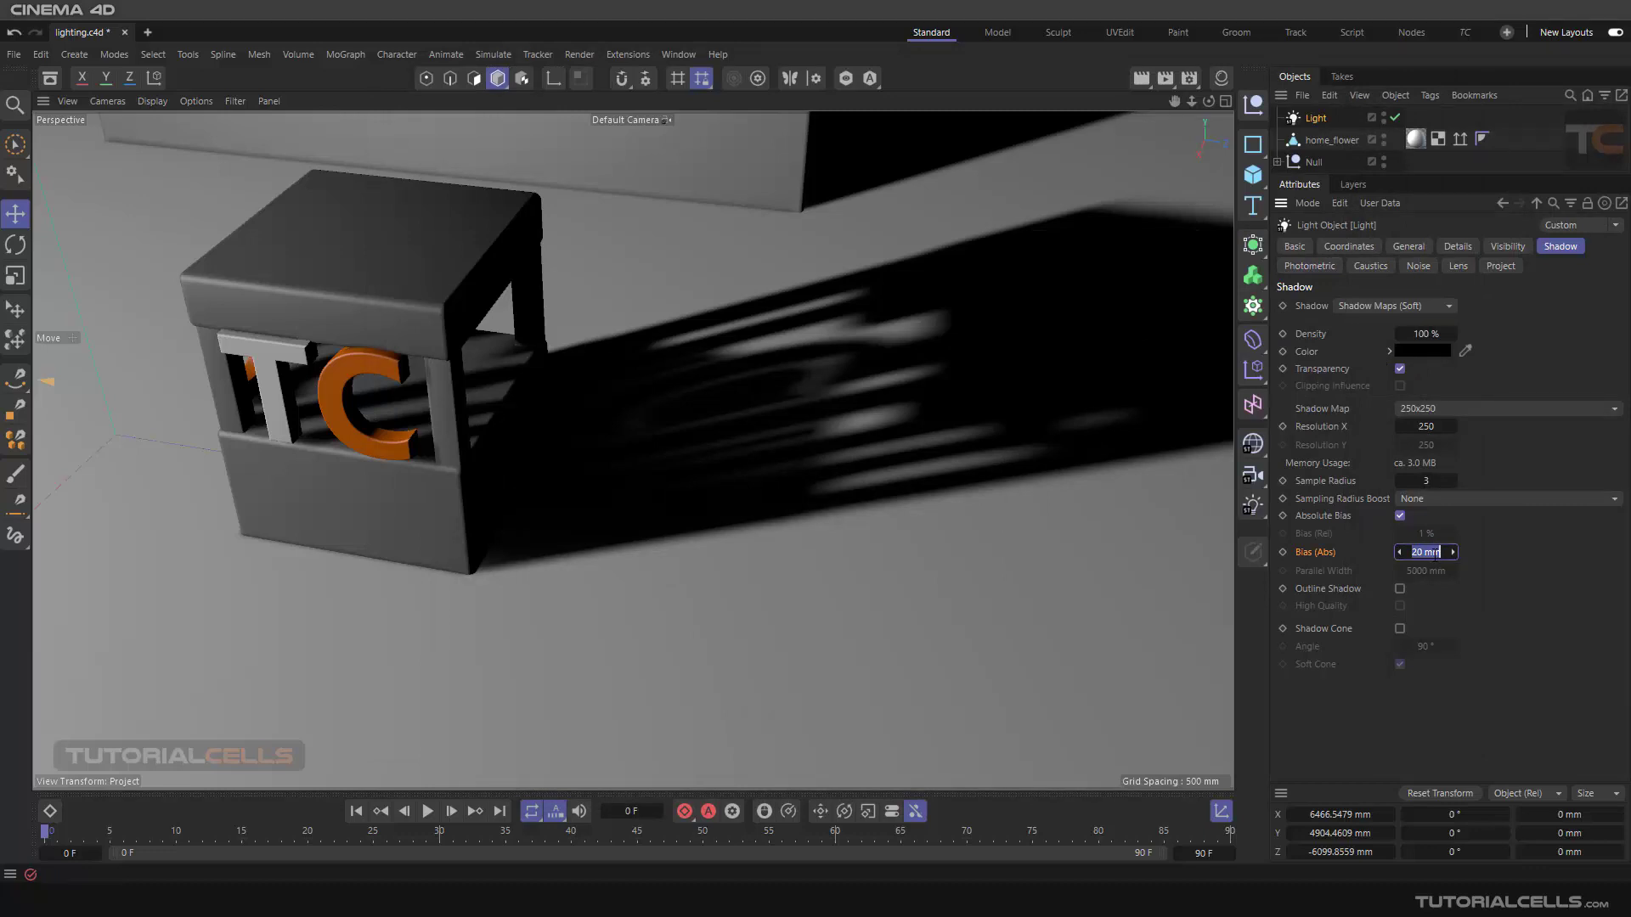
Set the Bias (Abs) to 5 mm and render the TC box to the Picture Viewer.
type("5")
left_click(1165, 77)
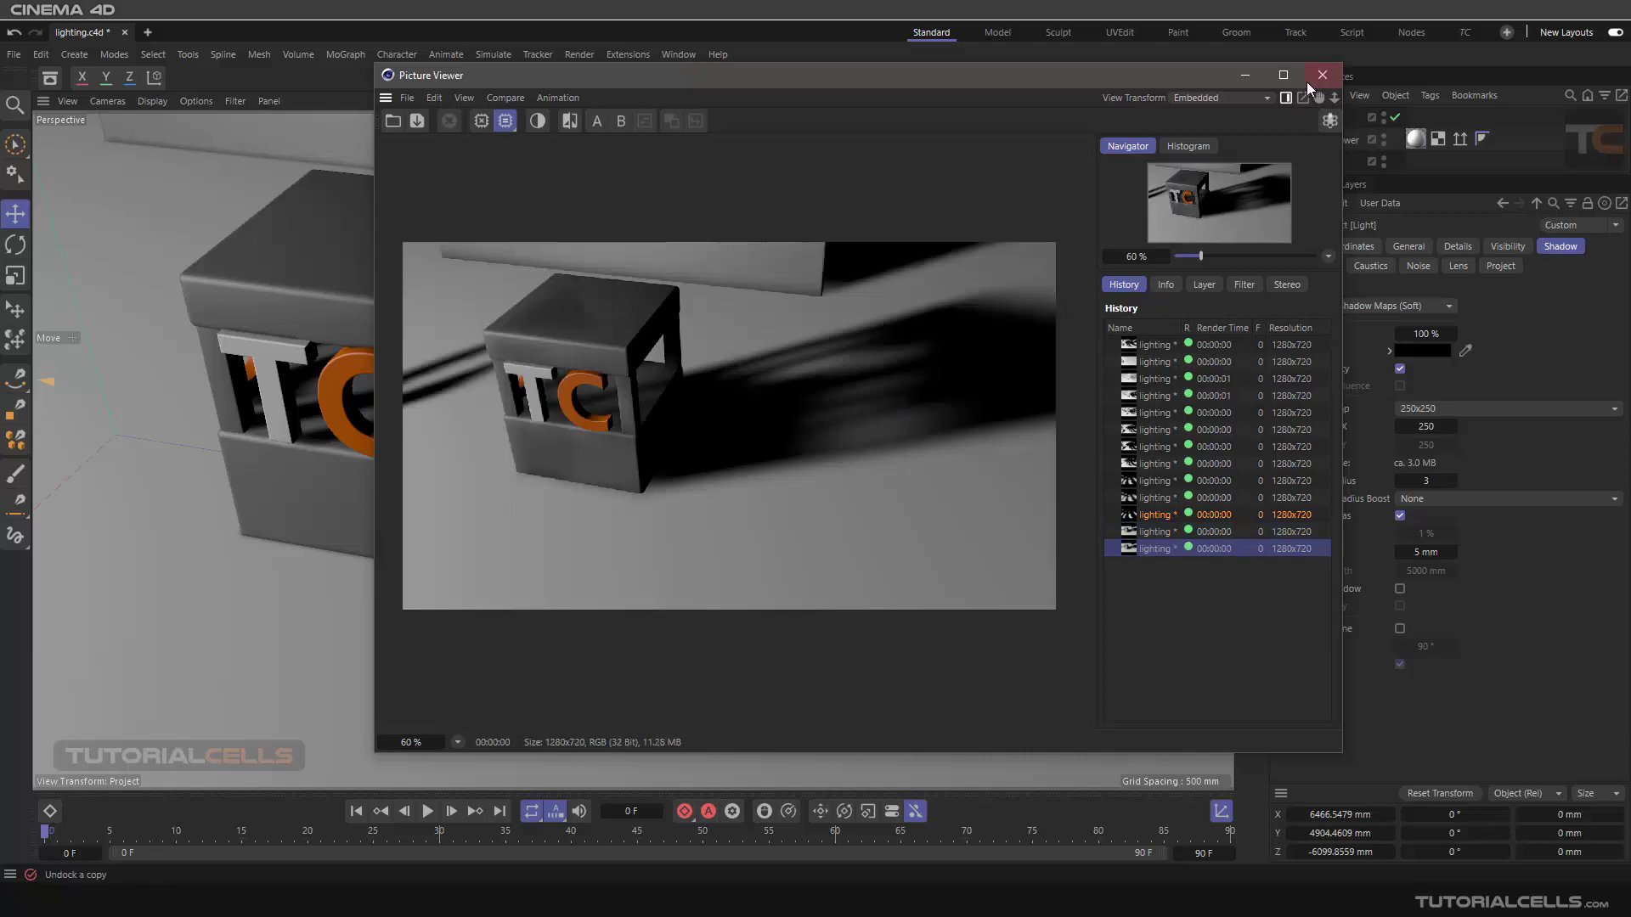
left_click(1252, 79)
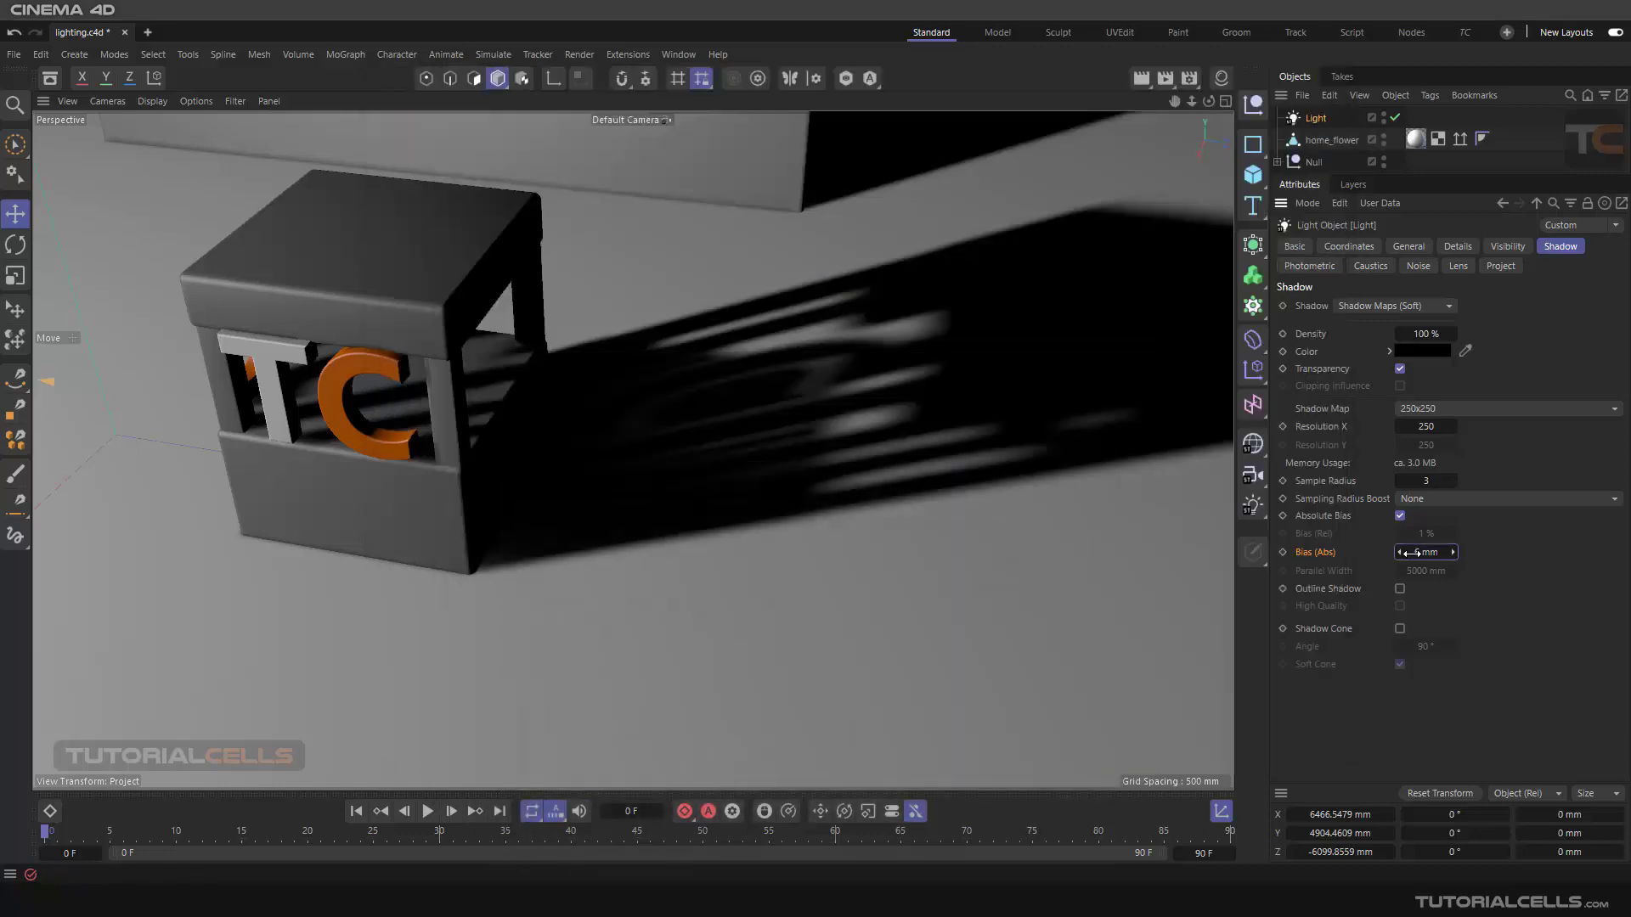
Set the Bias (Abs) to 50 mm and render the TC box to the Picture Viewer.
type("50")
key("Return")
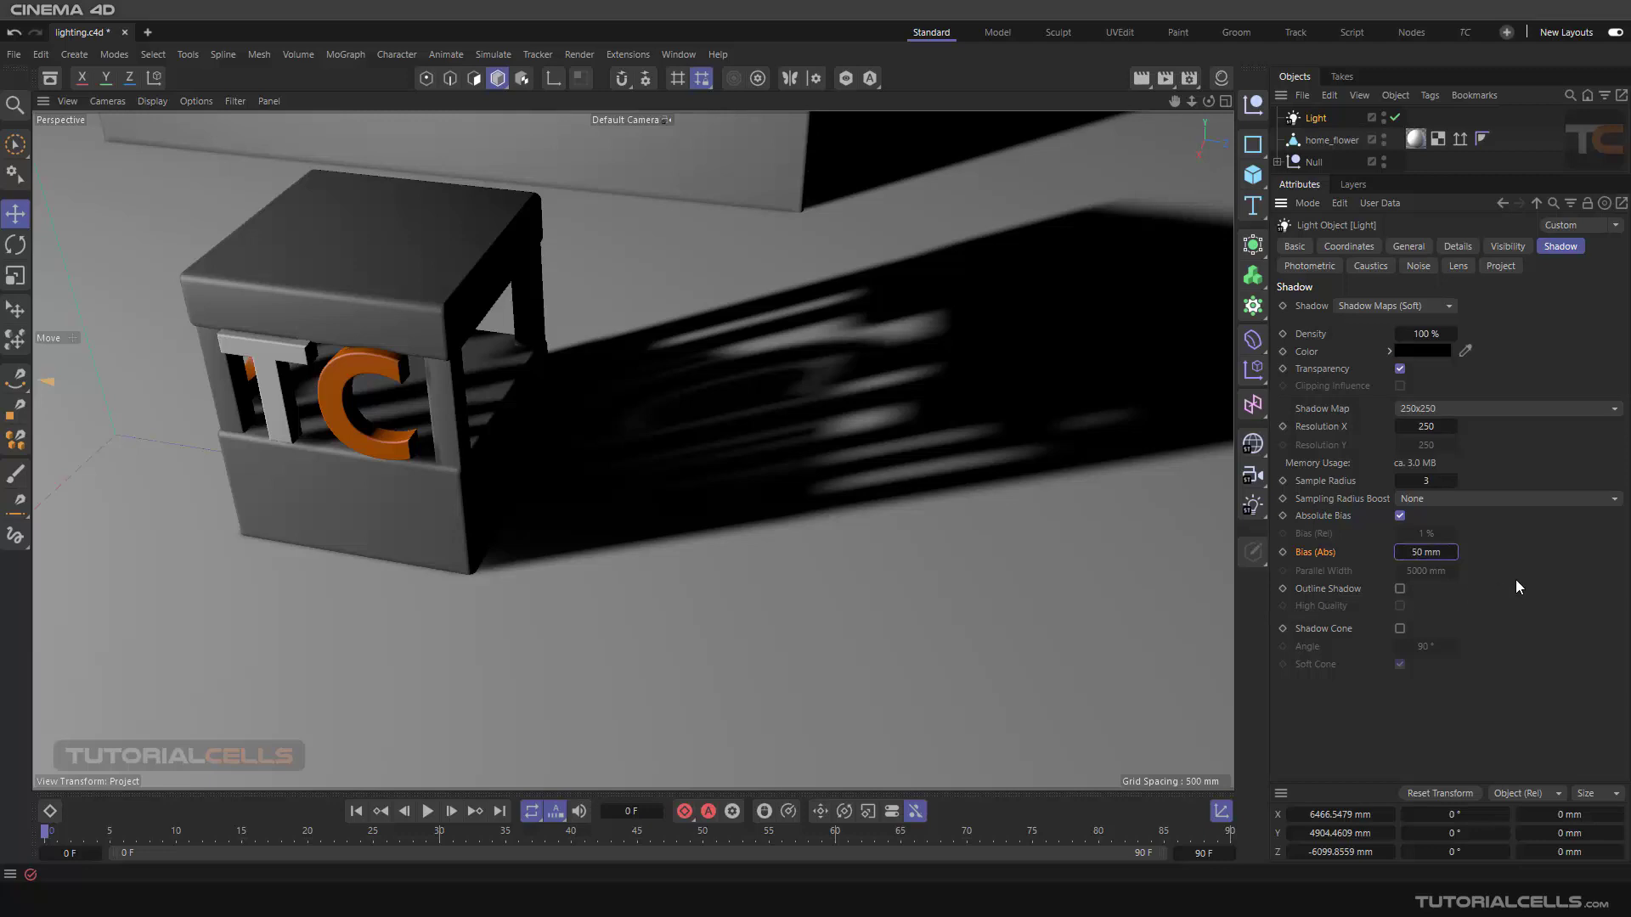
left_click(1165, 79)
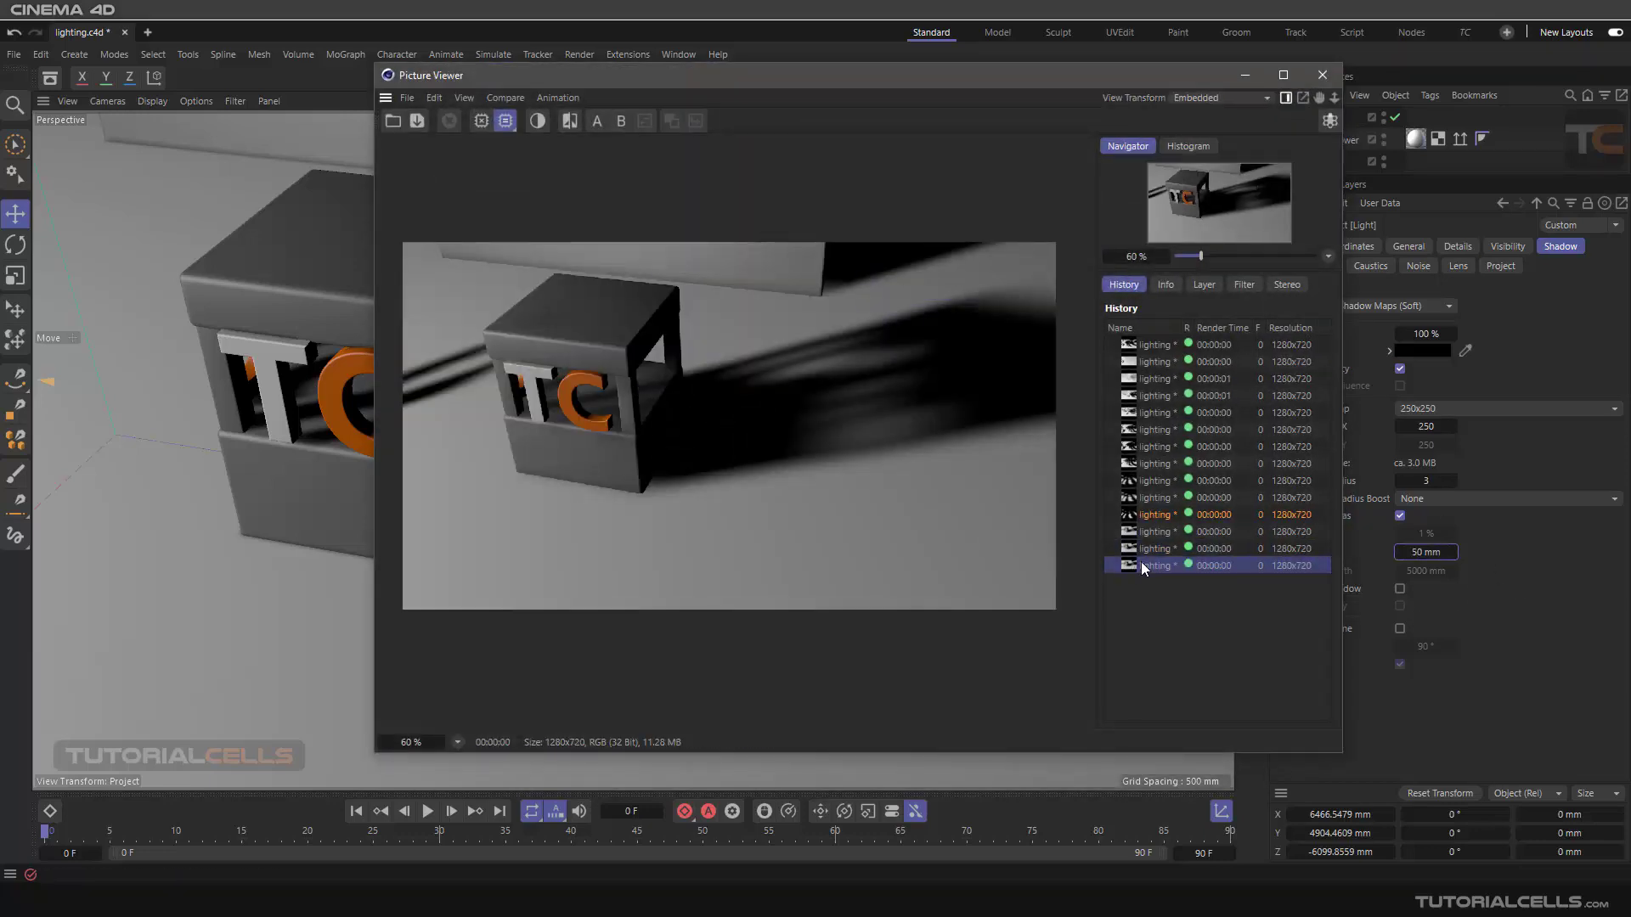
Compare the 5 mm and 50 mm bias renders in the render history, and close the Picture Viewer.
left_click(1155, 549)
left_click(1155, 566)
left_click(1155, 552)
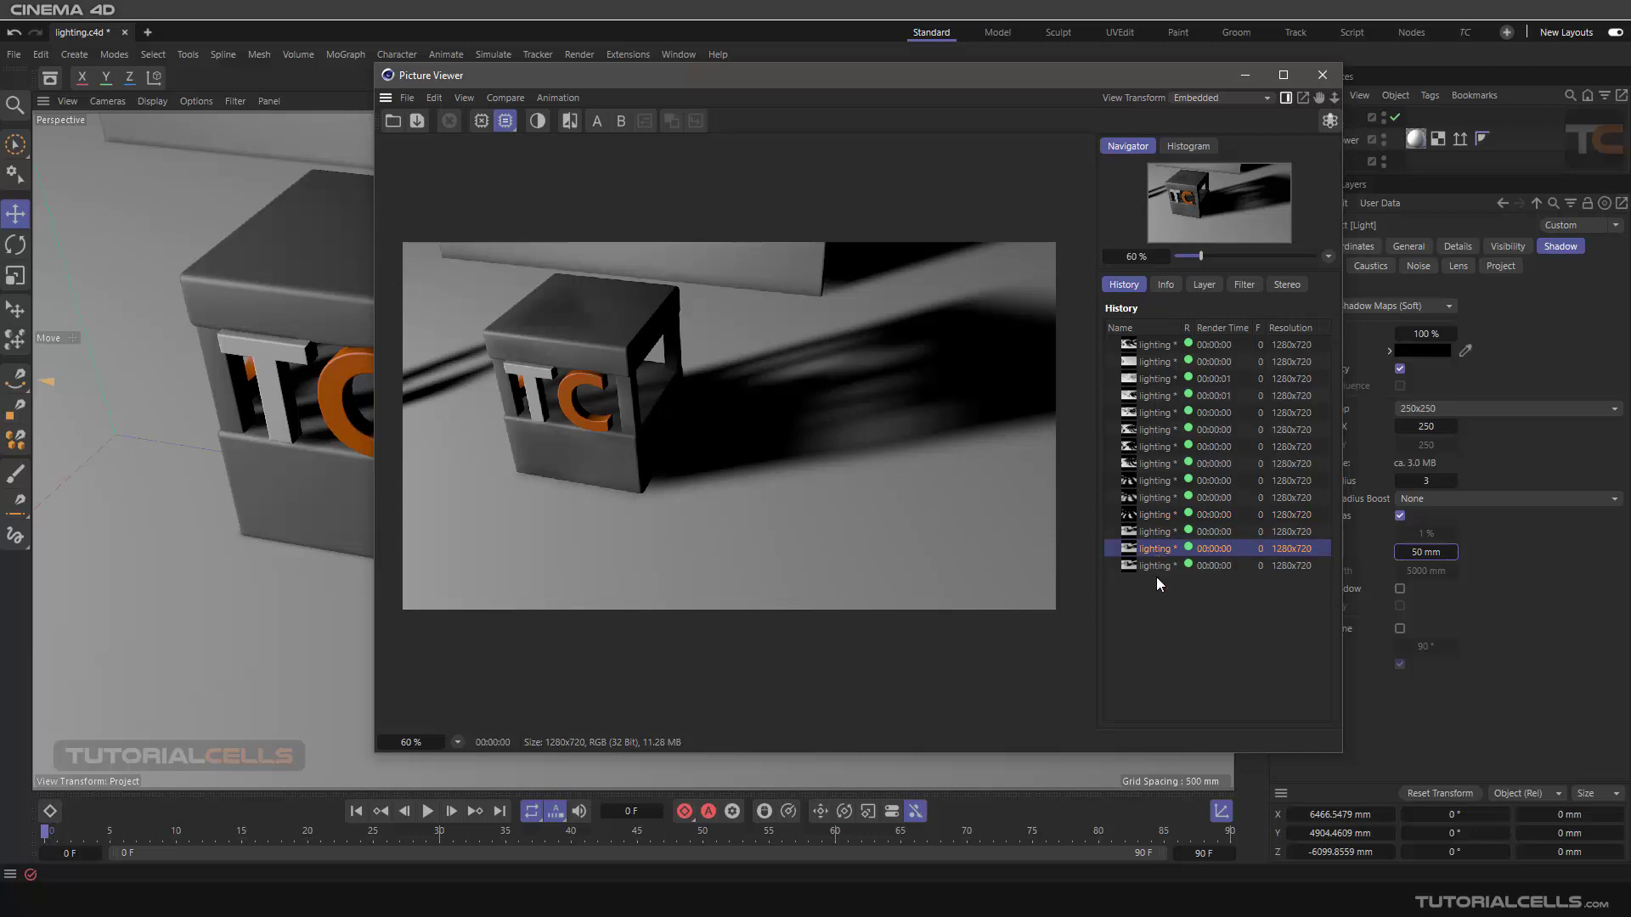
left_click(1157, 568)
left_click(1323, 75)
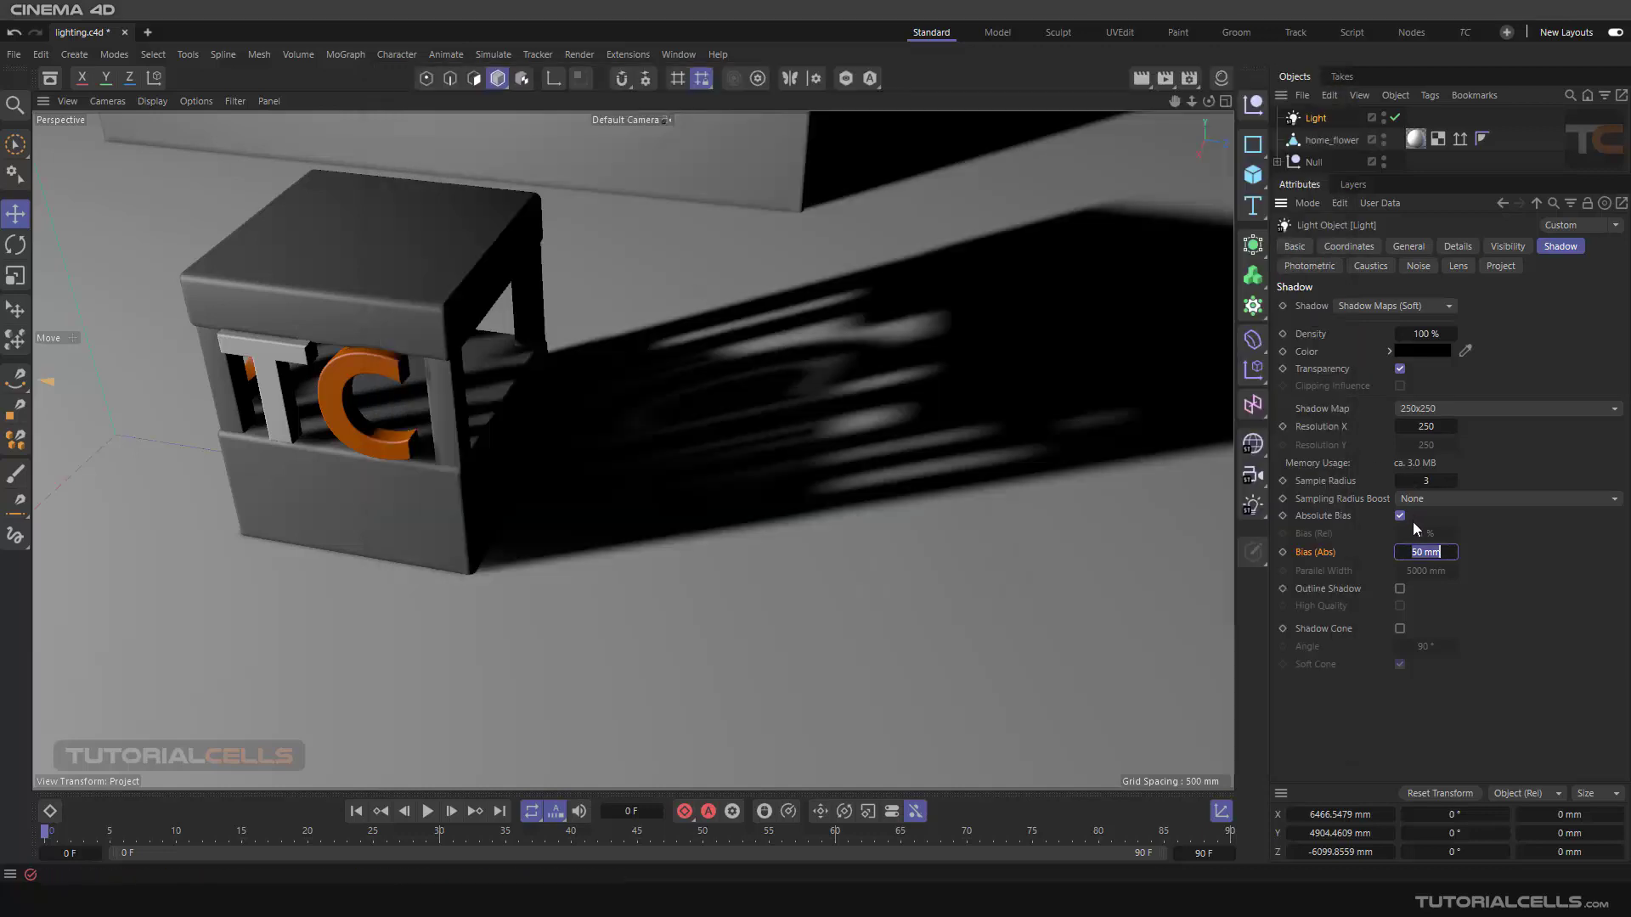
Set the Bias (Abs) to 100 mm and render the TC box to the Picture Viewer.
type("100")
key("Return")
left_click(1162, 78)
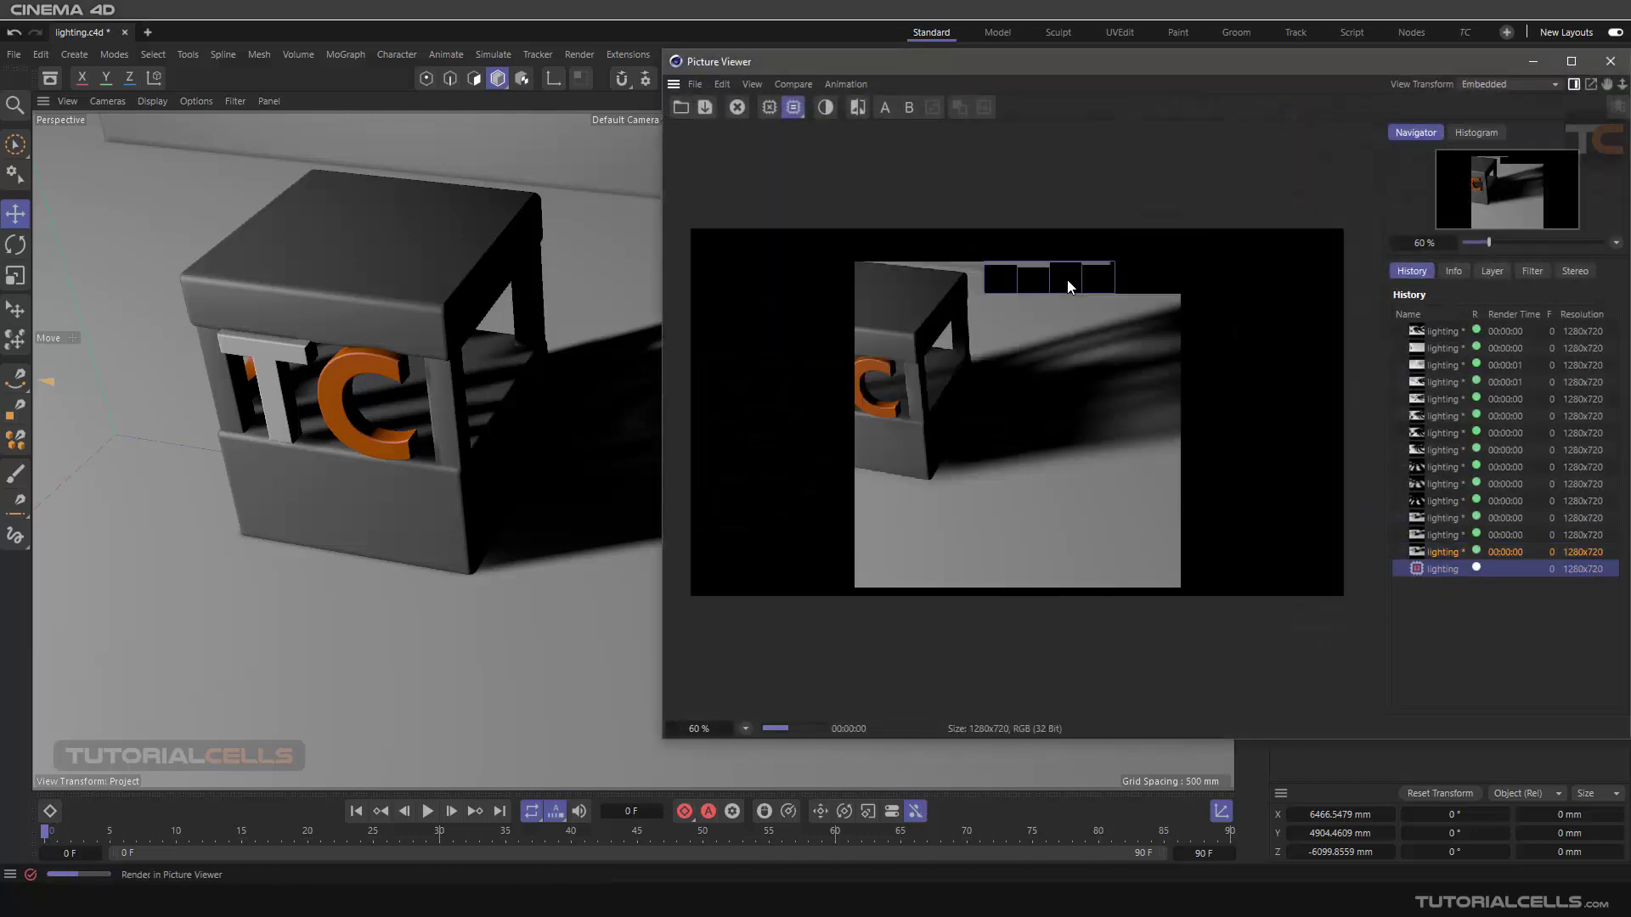
left_click_drag(1050, 63, 923, 63)
Compare the last three bias renders in the render history, and close the Picture Viewer.
left_click(1308, 533)
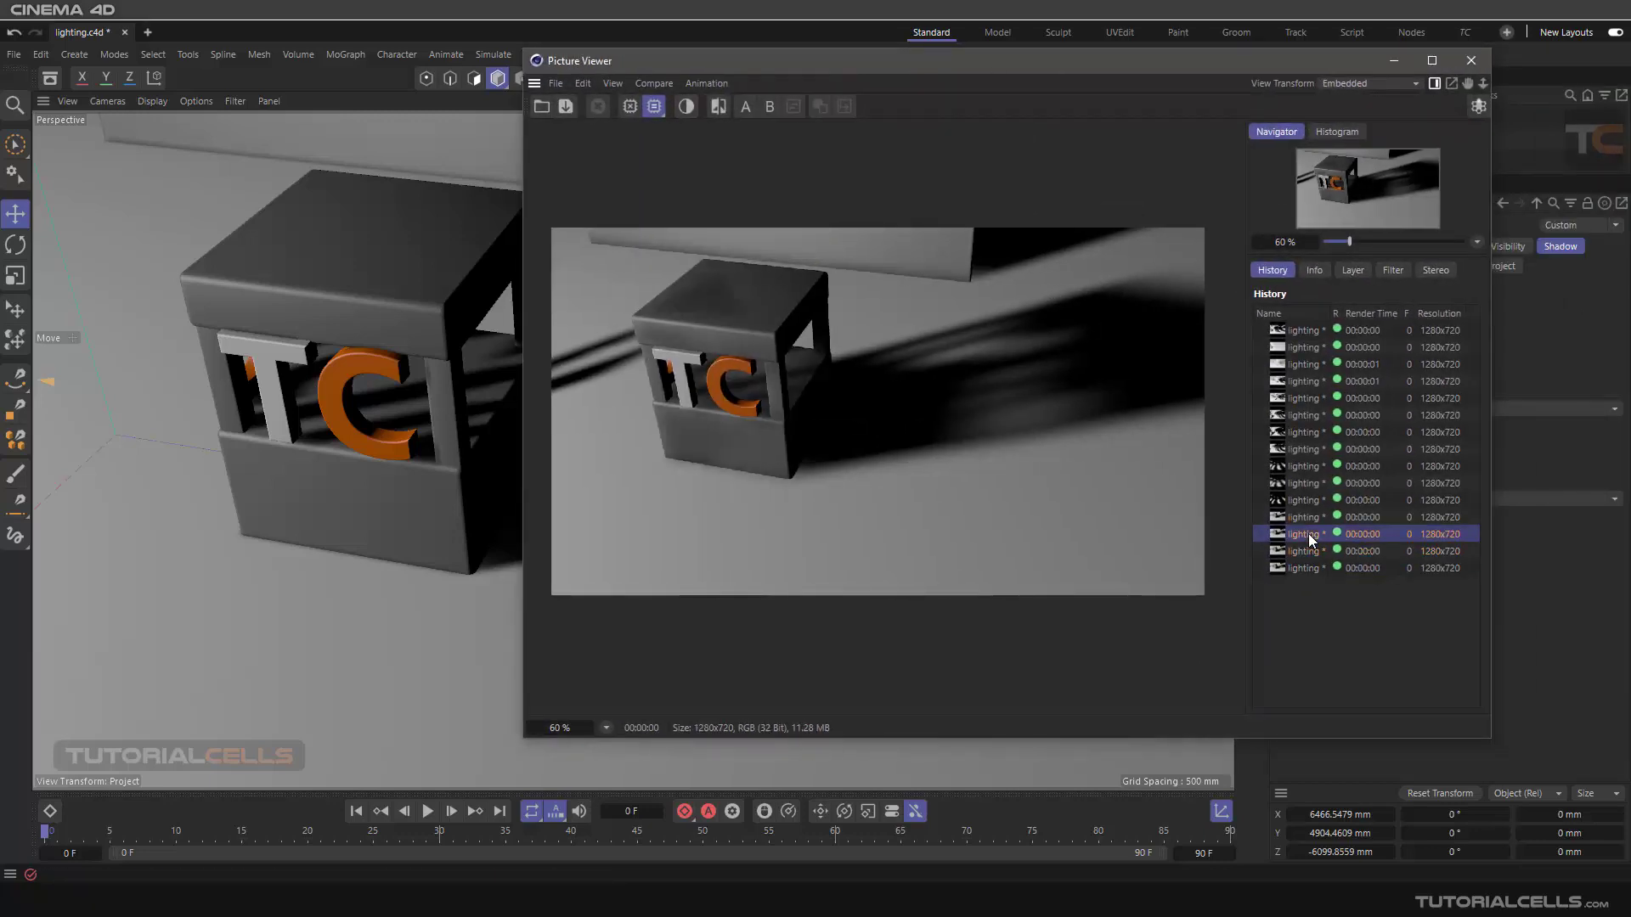
left_click(1298, 551)
left_click(1298, 571)
left_click(1298, 552)
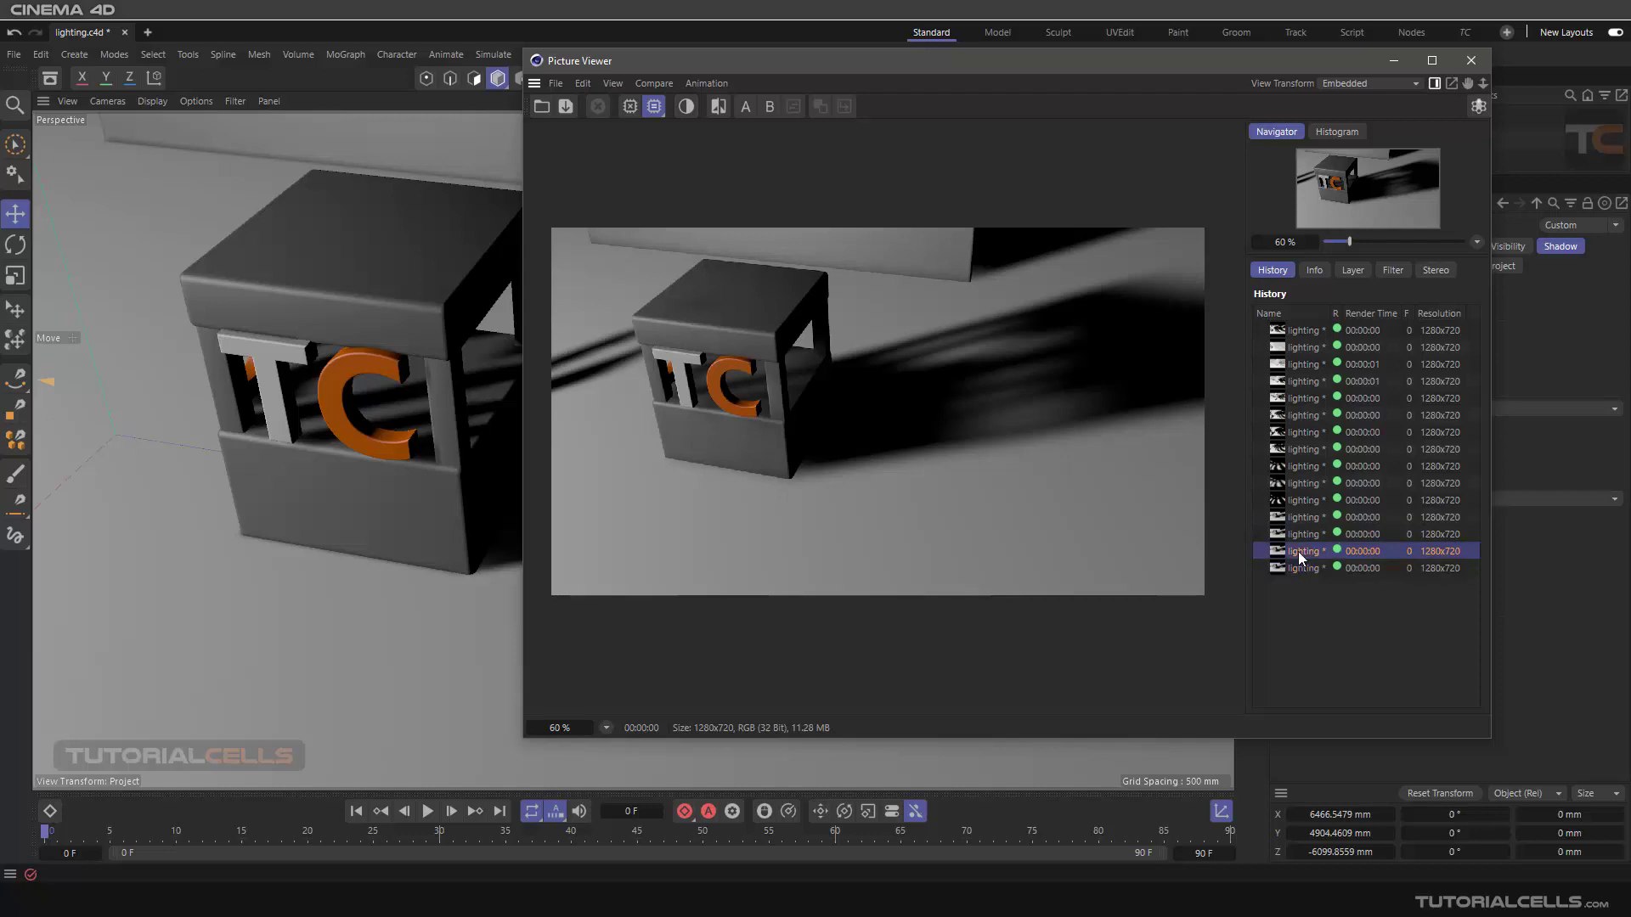
left_click(1302, 536)
left_click(1302, 551)
left_click(1302, 569)
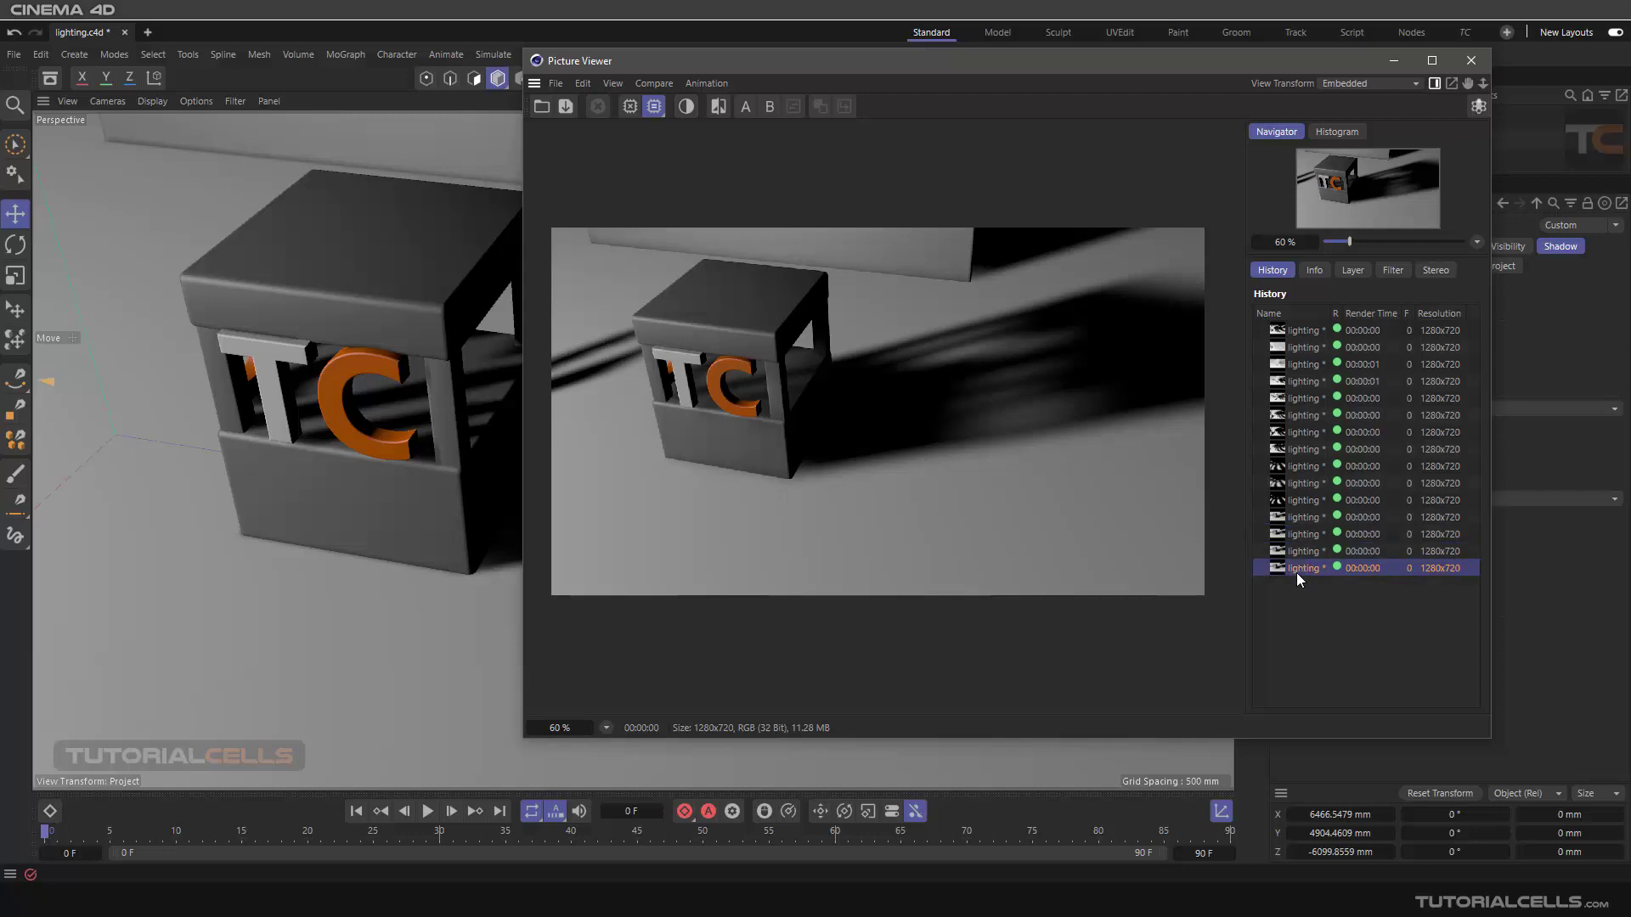
left_click(1300, 550)
left_click(1305, 534)
left_click(1470, 60)
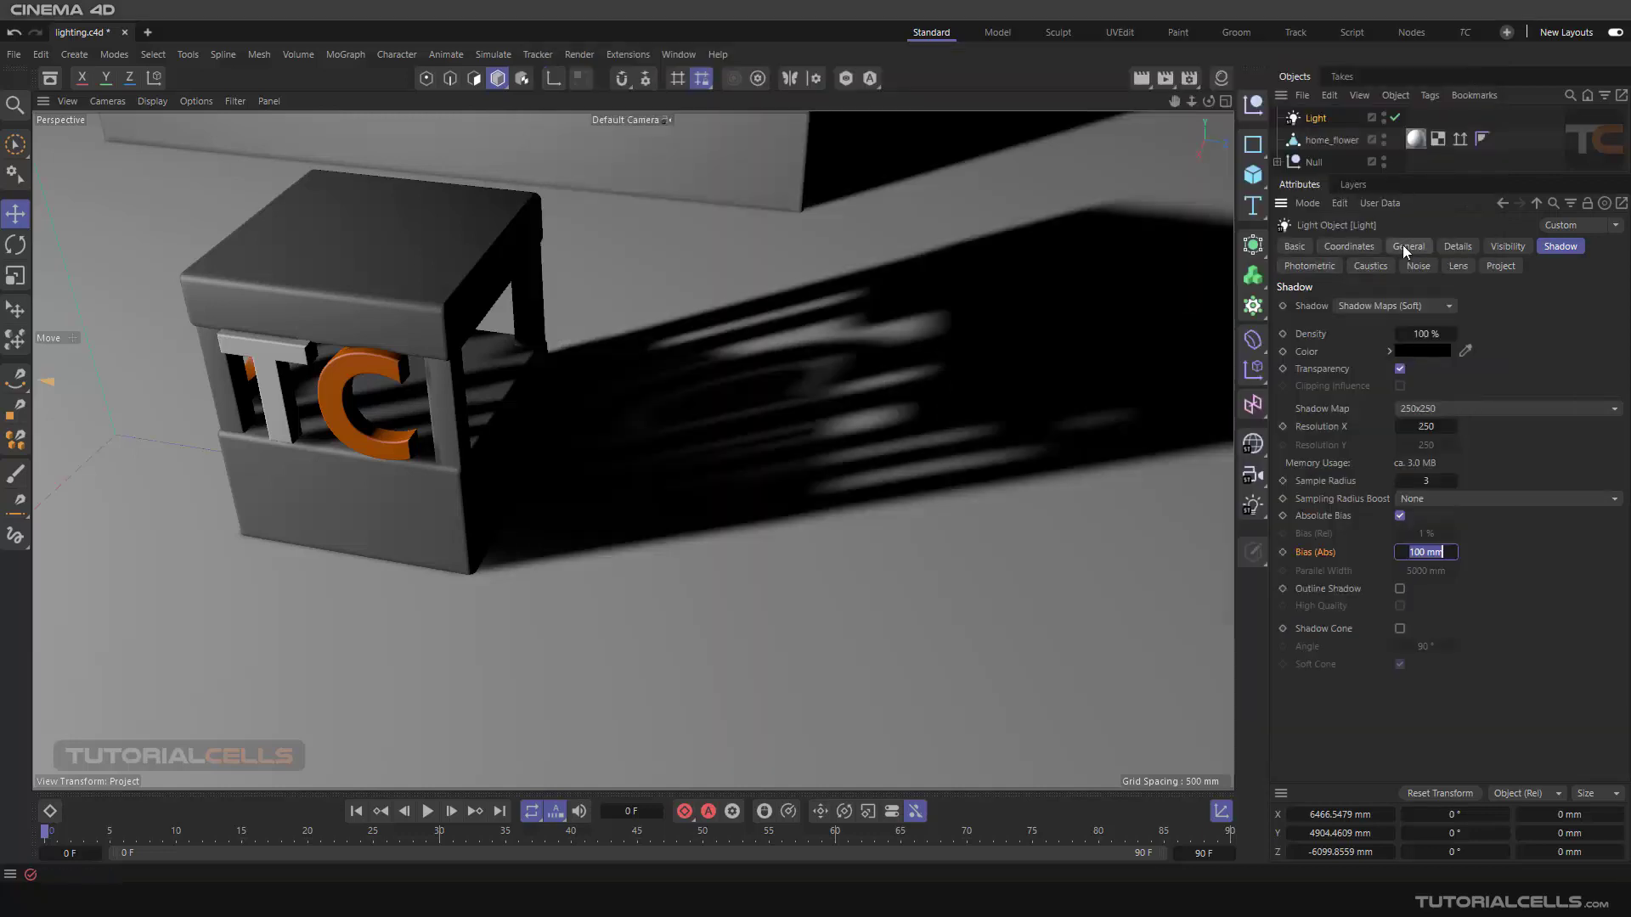
Set the light's Bias (Abs) back to 20 mm after a look at its general settings.
left_click(1409, 246)
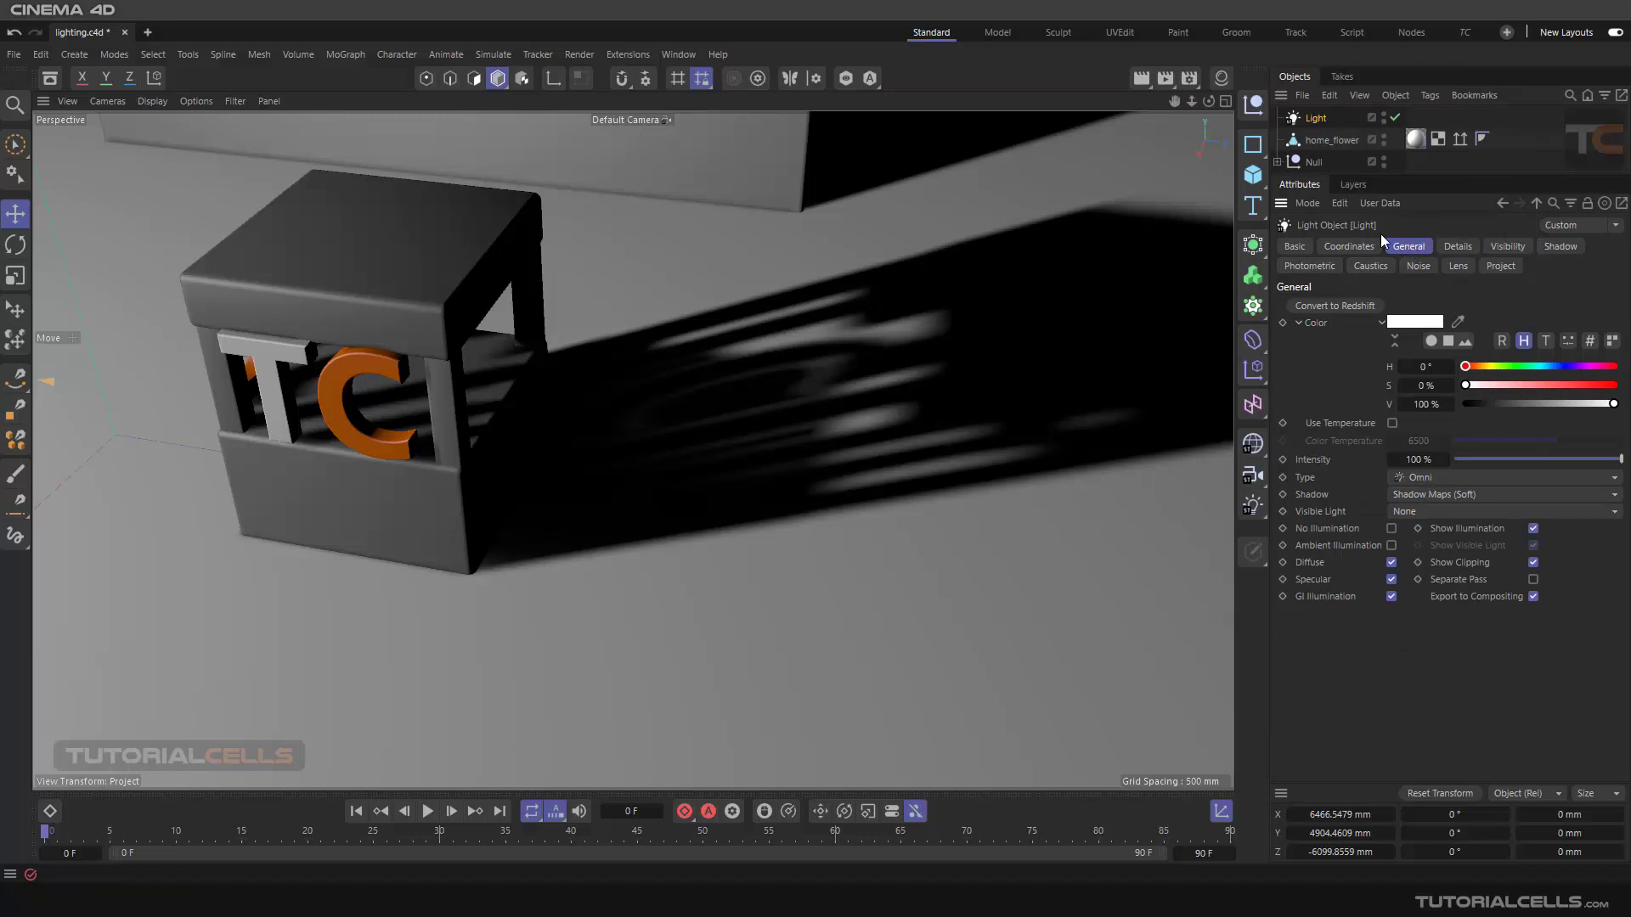
scroll(586, 459, "down", 9)
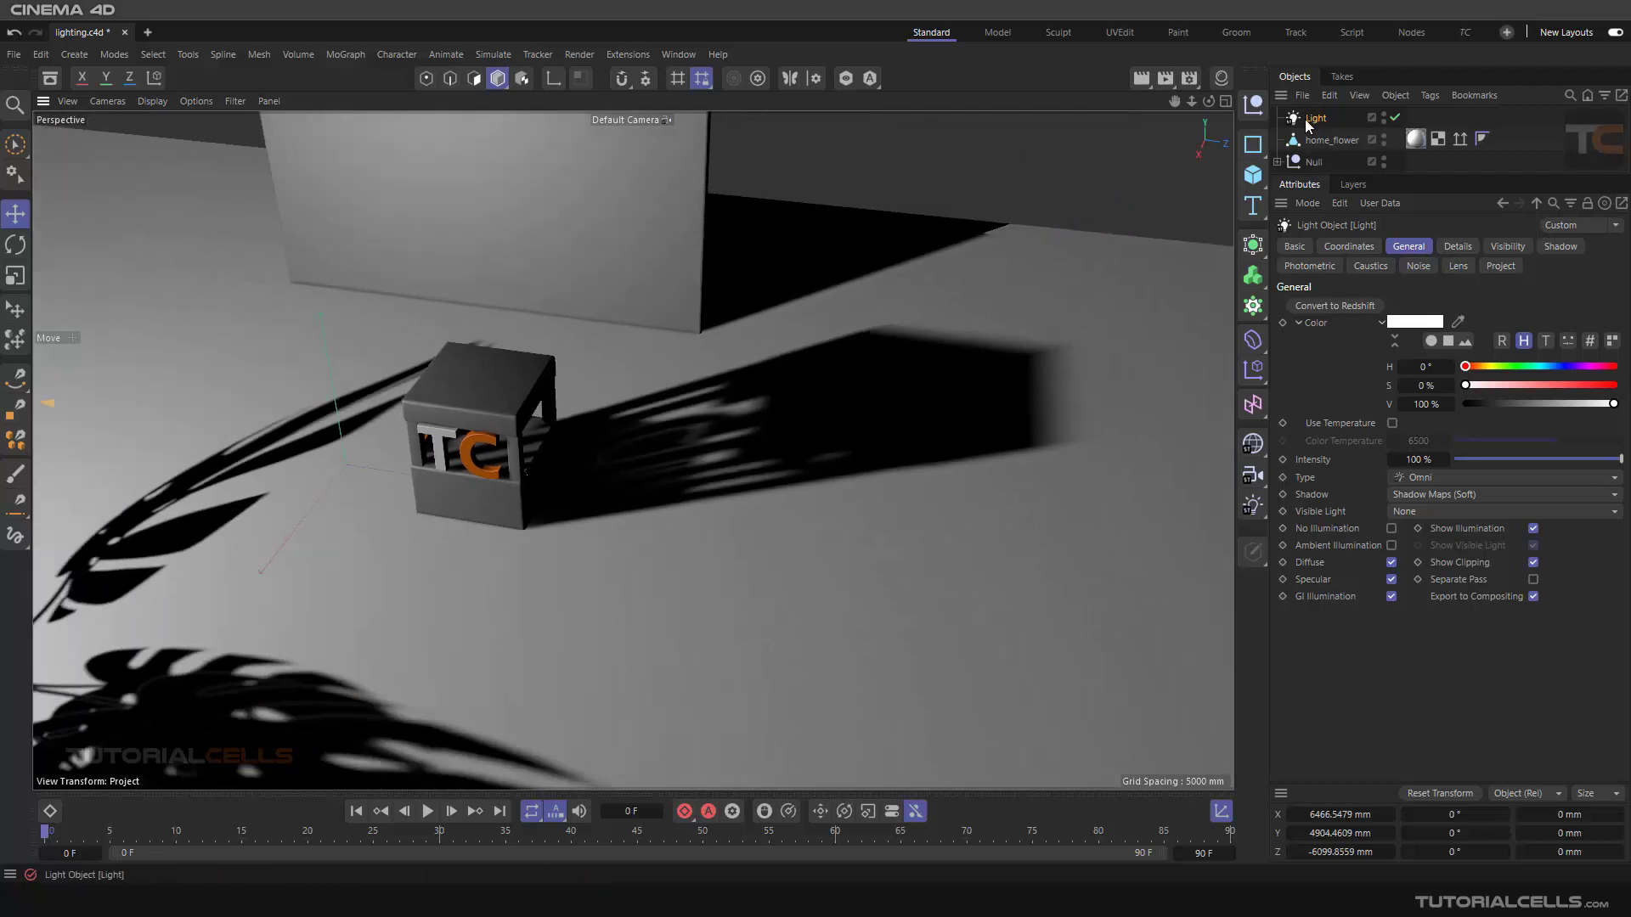
left_click(1561, 247)
double_click(1454, 552)
type("20")
key("Return")
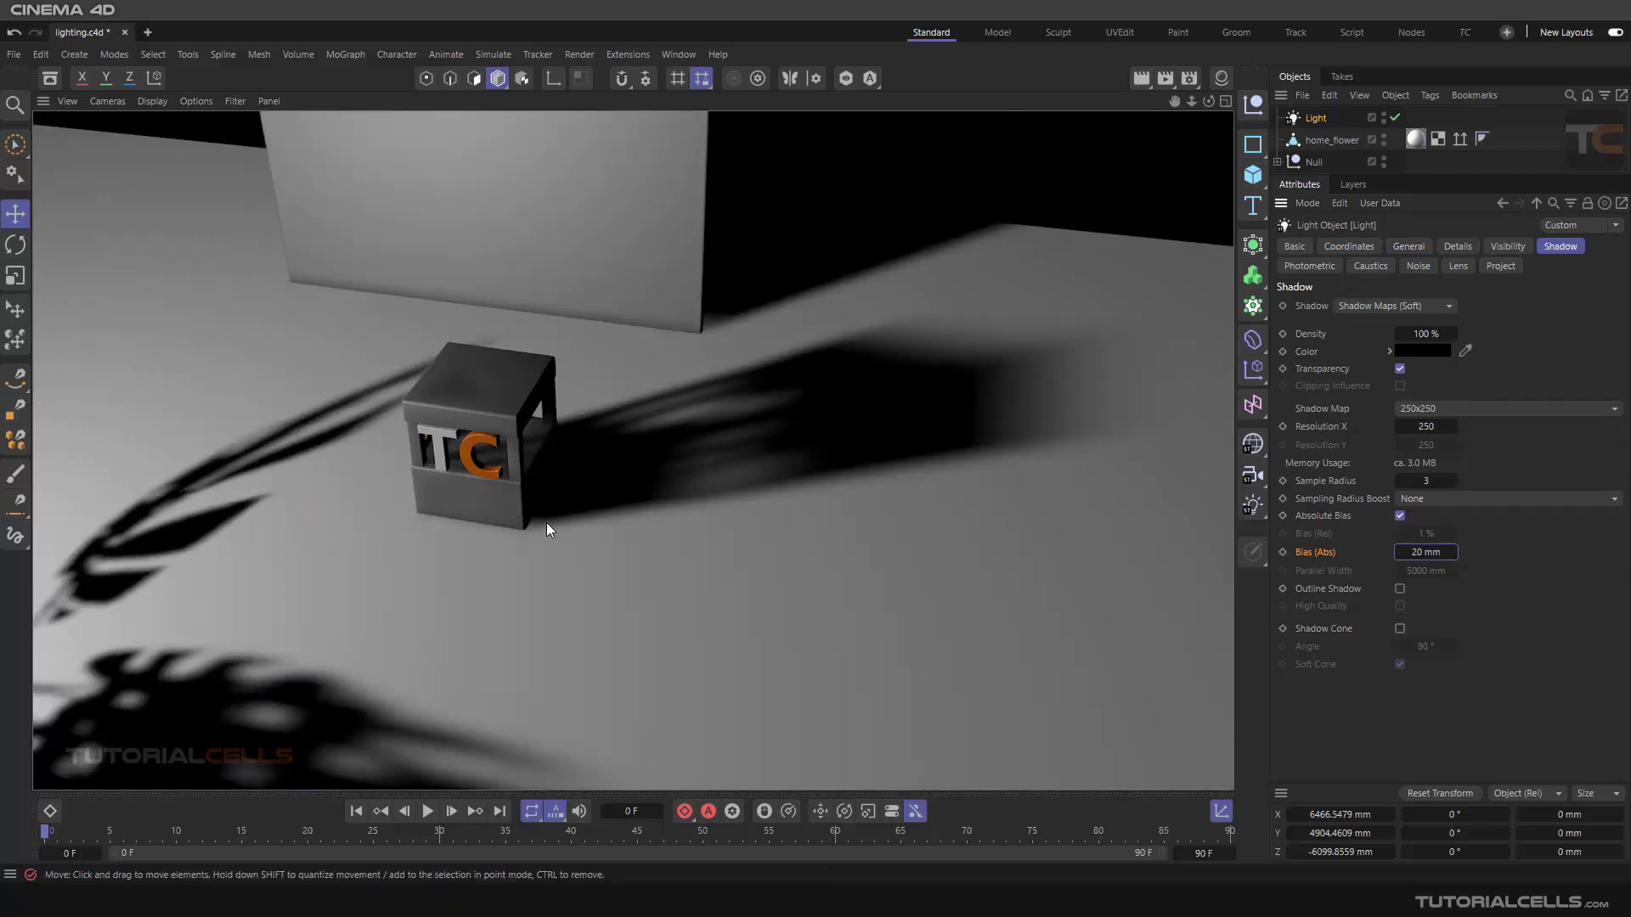
Move the light between the plant and the TC box, to about X 4720 mm and Z 2012 mm.
scroll(478, 538, "down", 4)
middle_click_drag(477, 538, 763, 440, "alt")
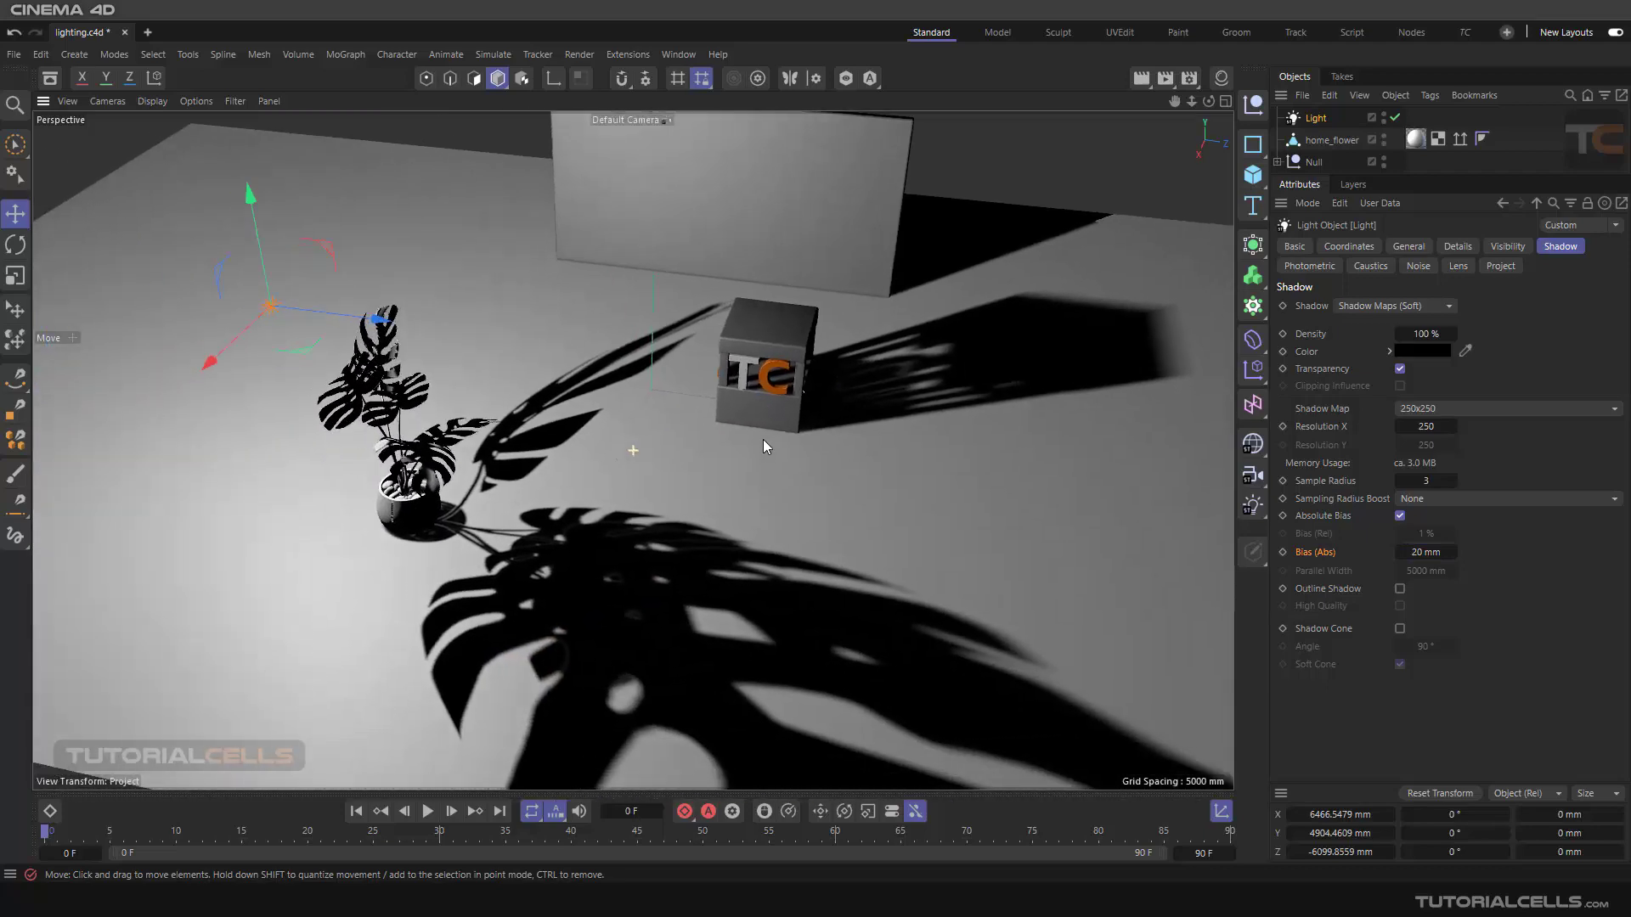
scroll(546, 568, "up", 3)
left_click_drag(450, 541, 528, 442, "alt")
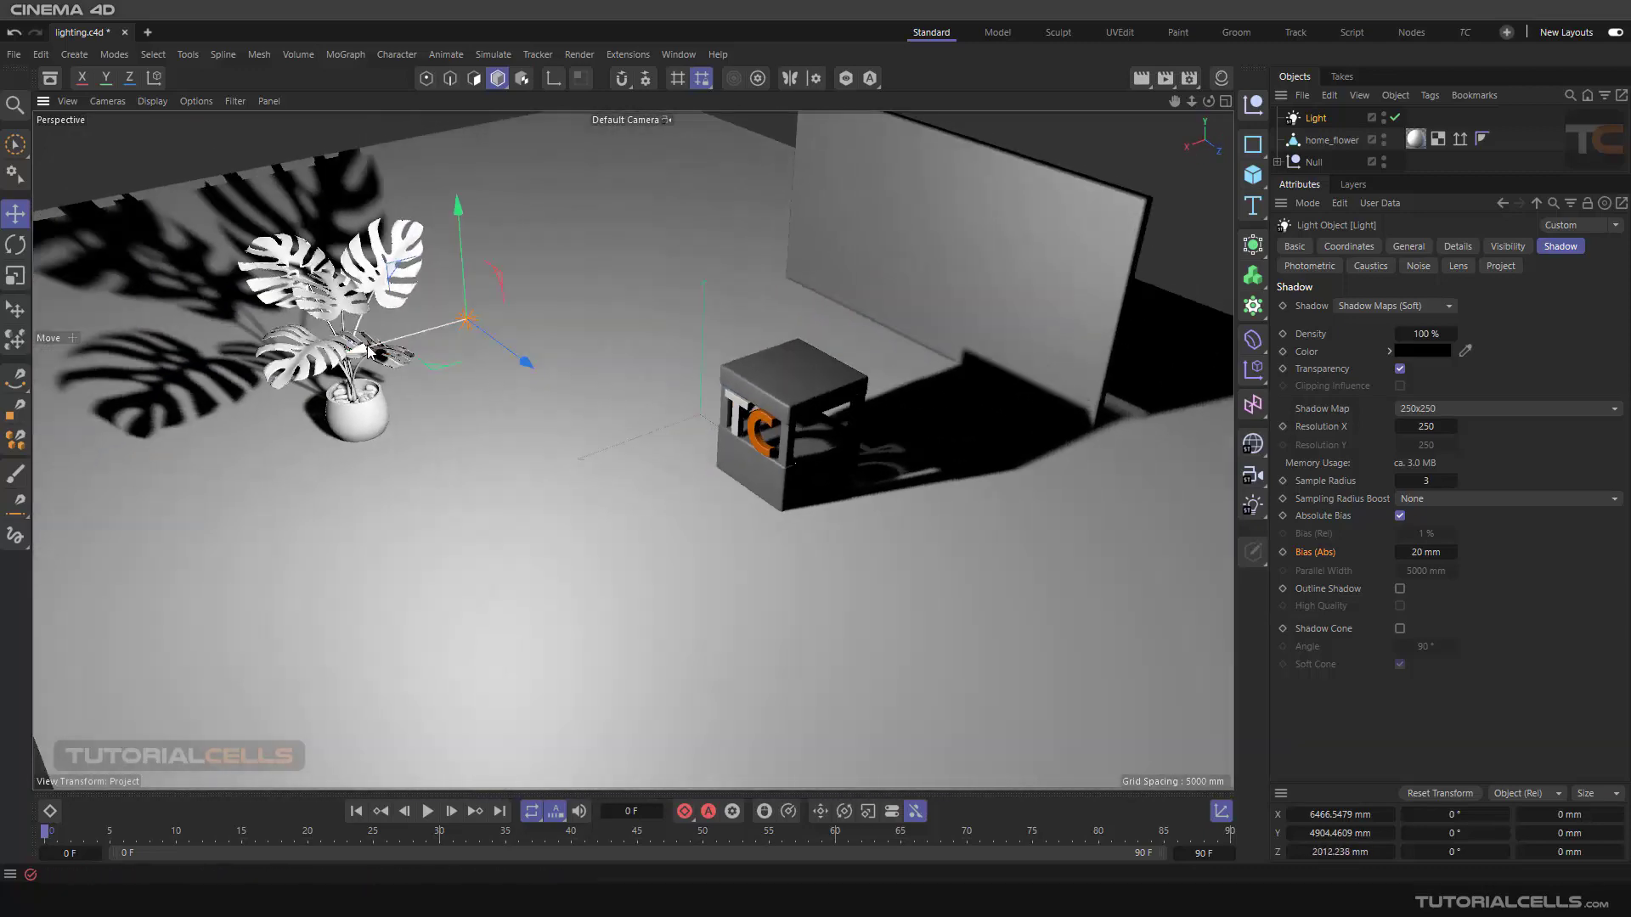
left_click_drag(382, 352, 477, 364)
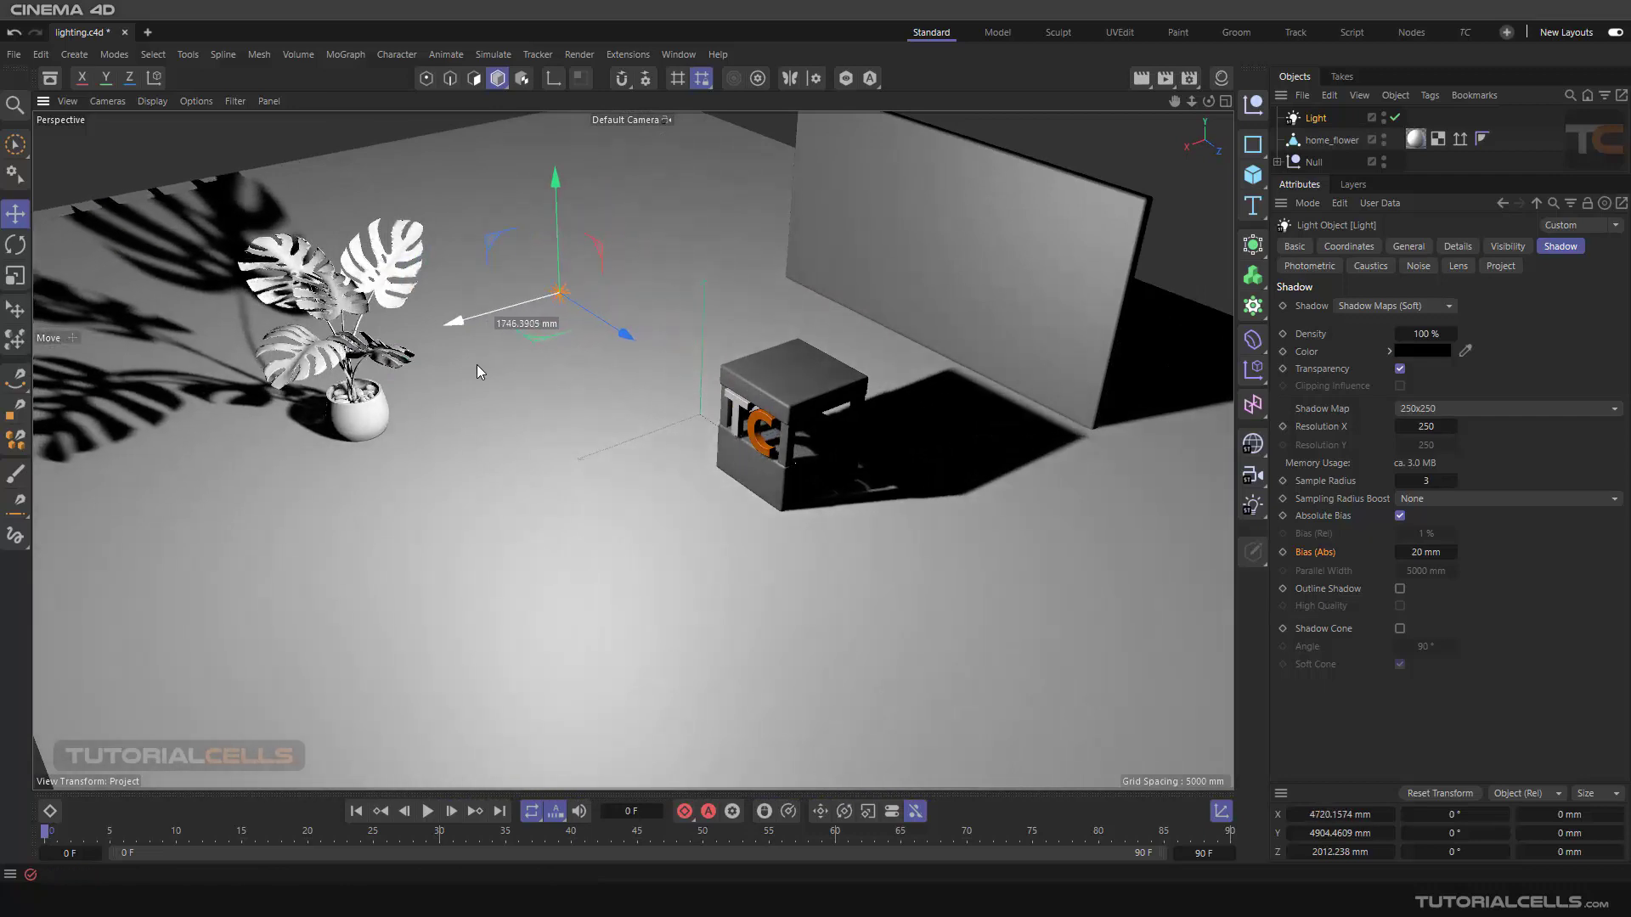
Render the TC box close-up and the whole scene in the viewport with the relocated light.
mouse_move(764, 530)
right_mouse_down("alt")
mouse_move(818, 508)
mouse_move(773, 509)
right_mouse_up("alt")
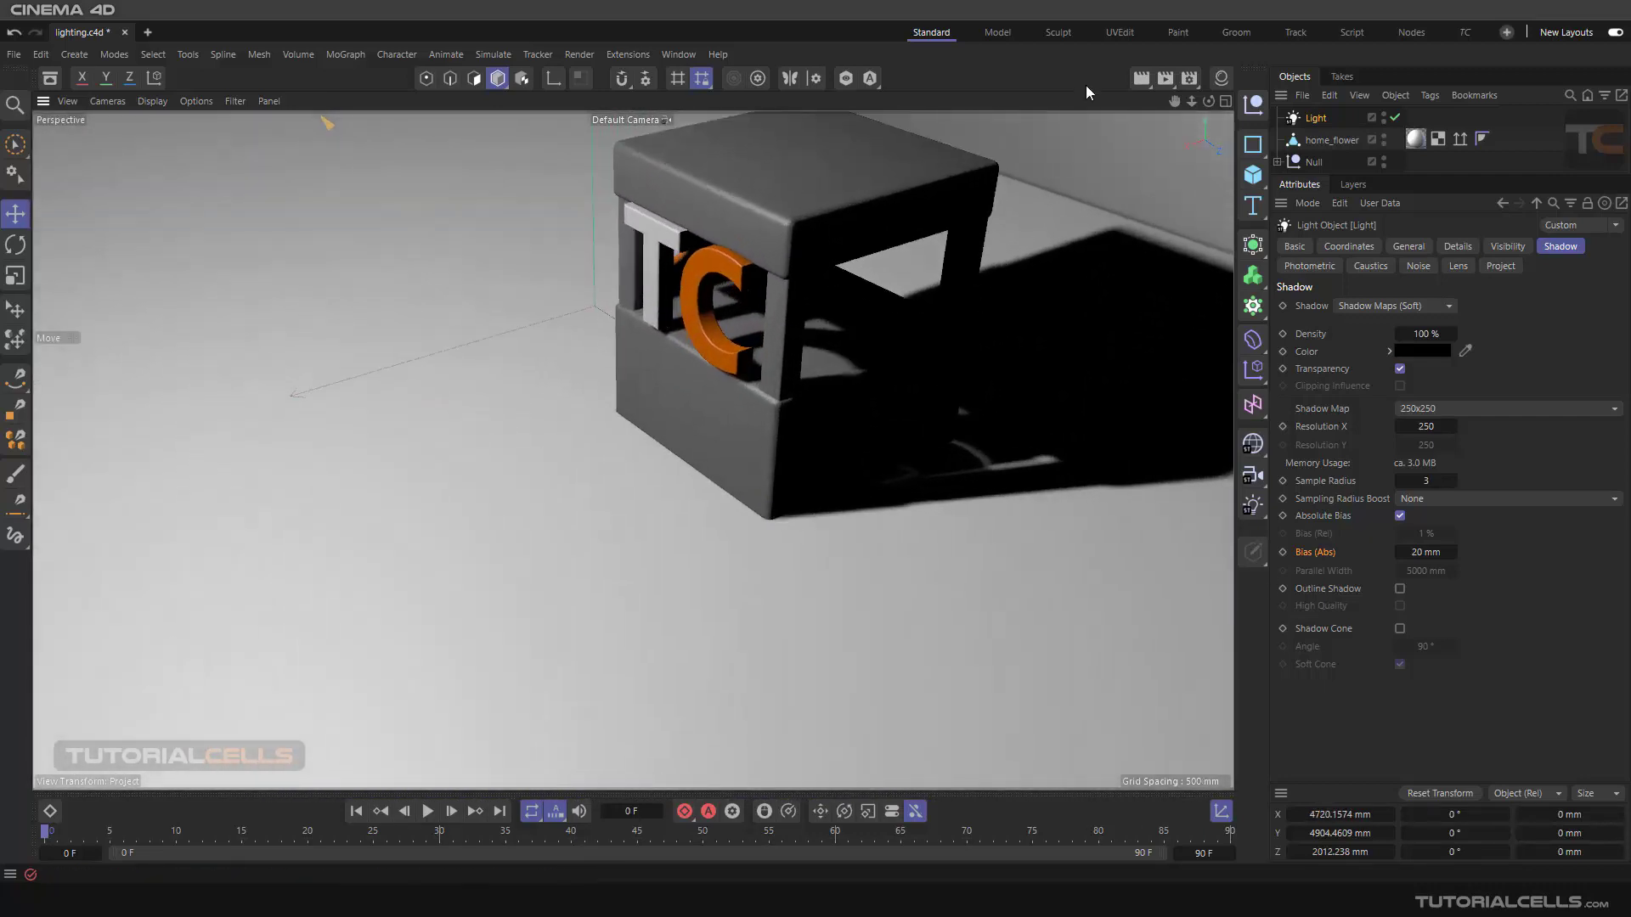
left_click(1143, 79)
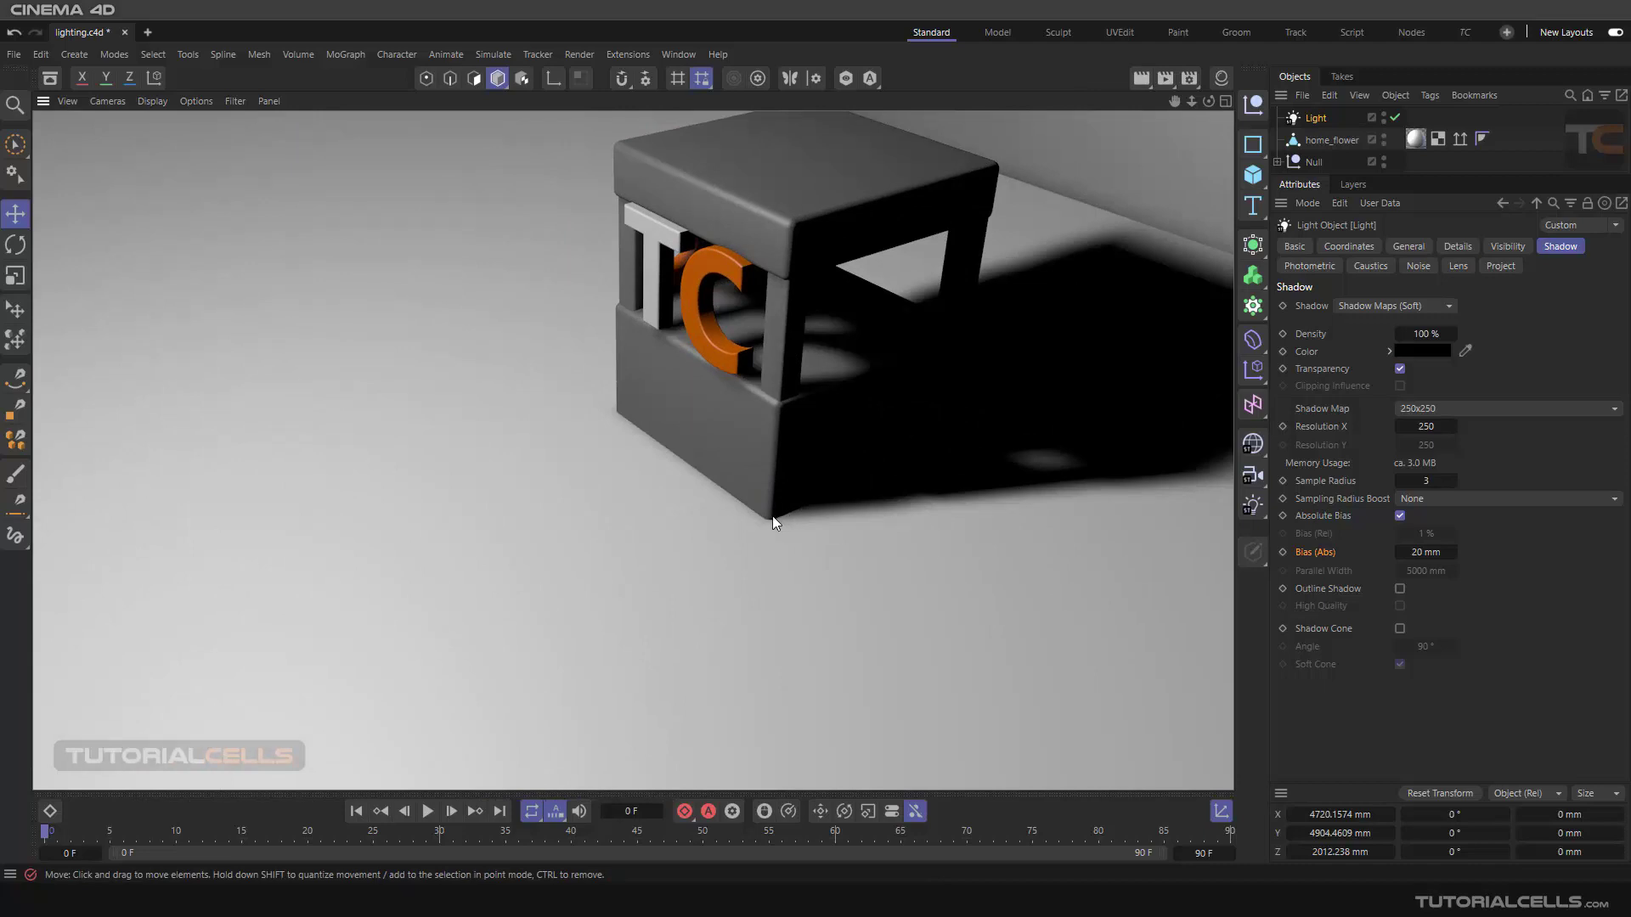
scroll(701, 487, "down", 2)
scroll(719, 475, "down", 6)
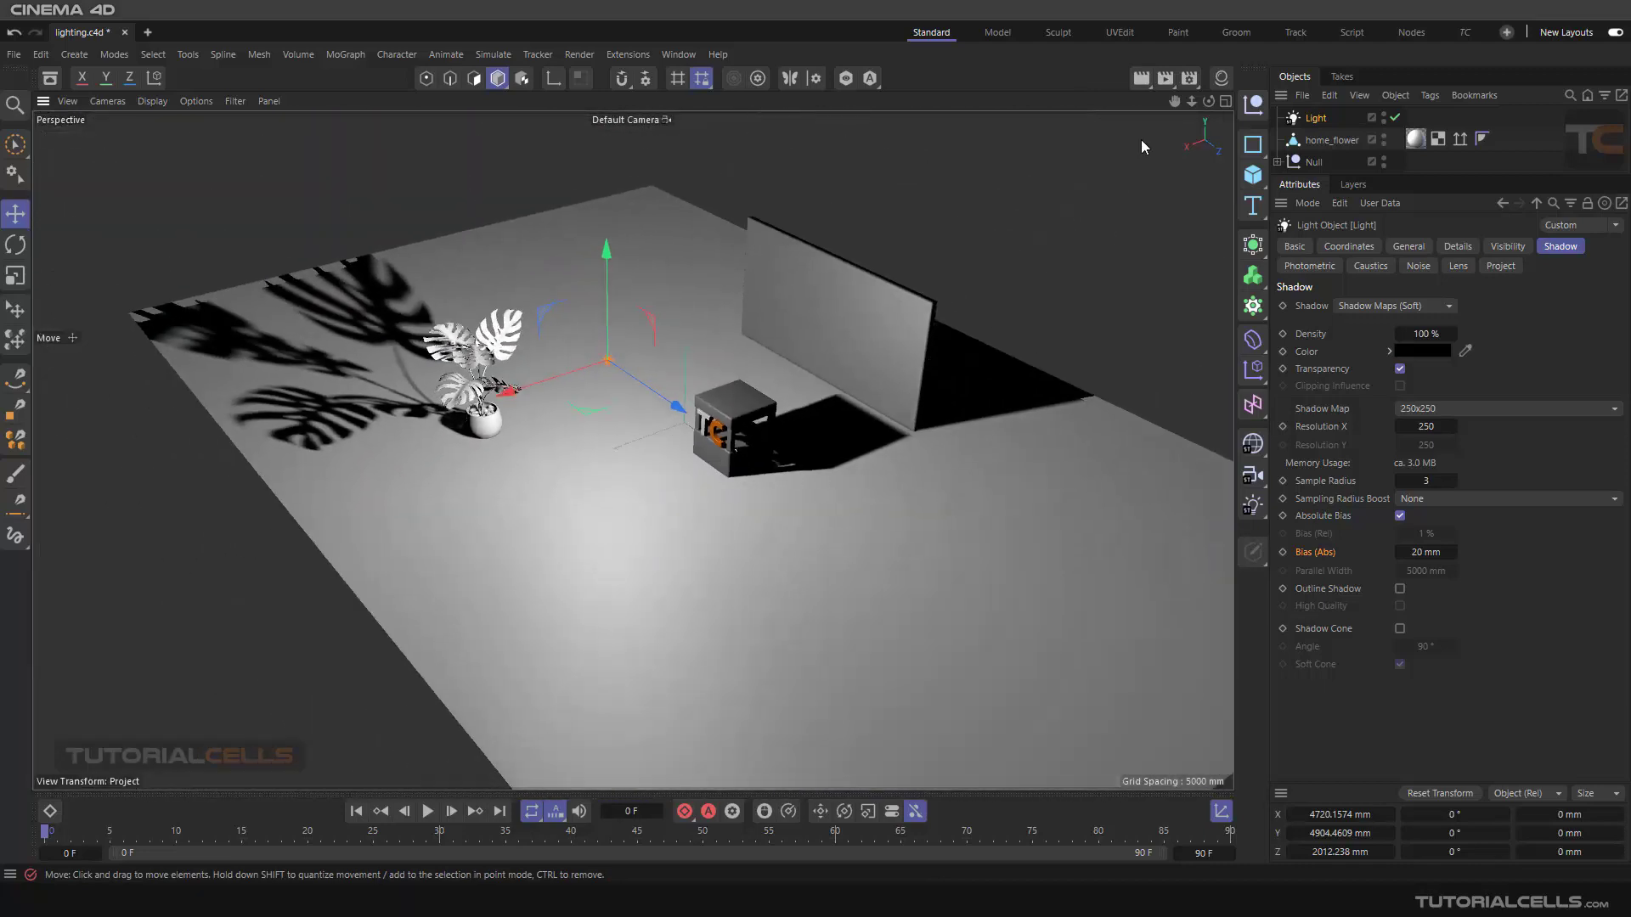
left_click(1144, 80)
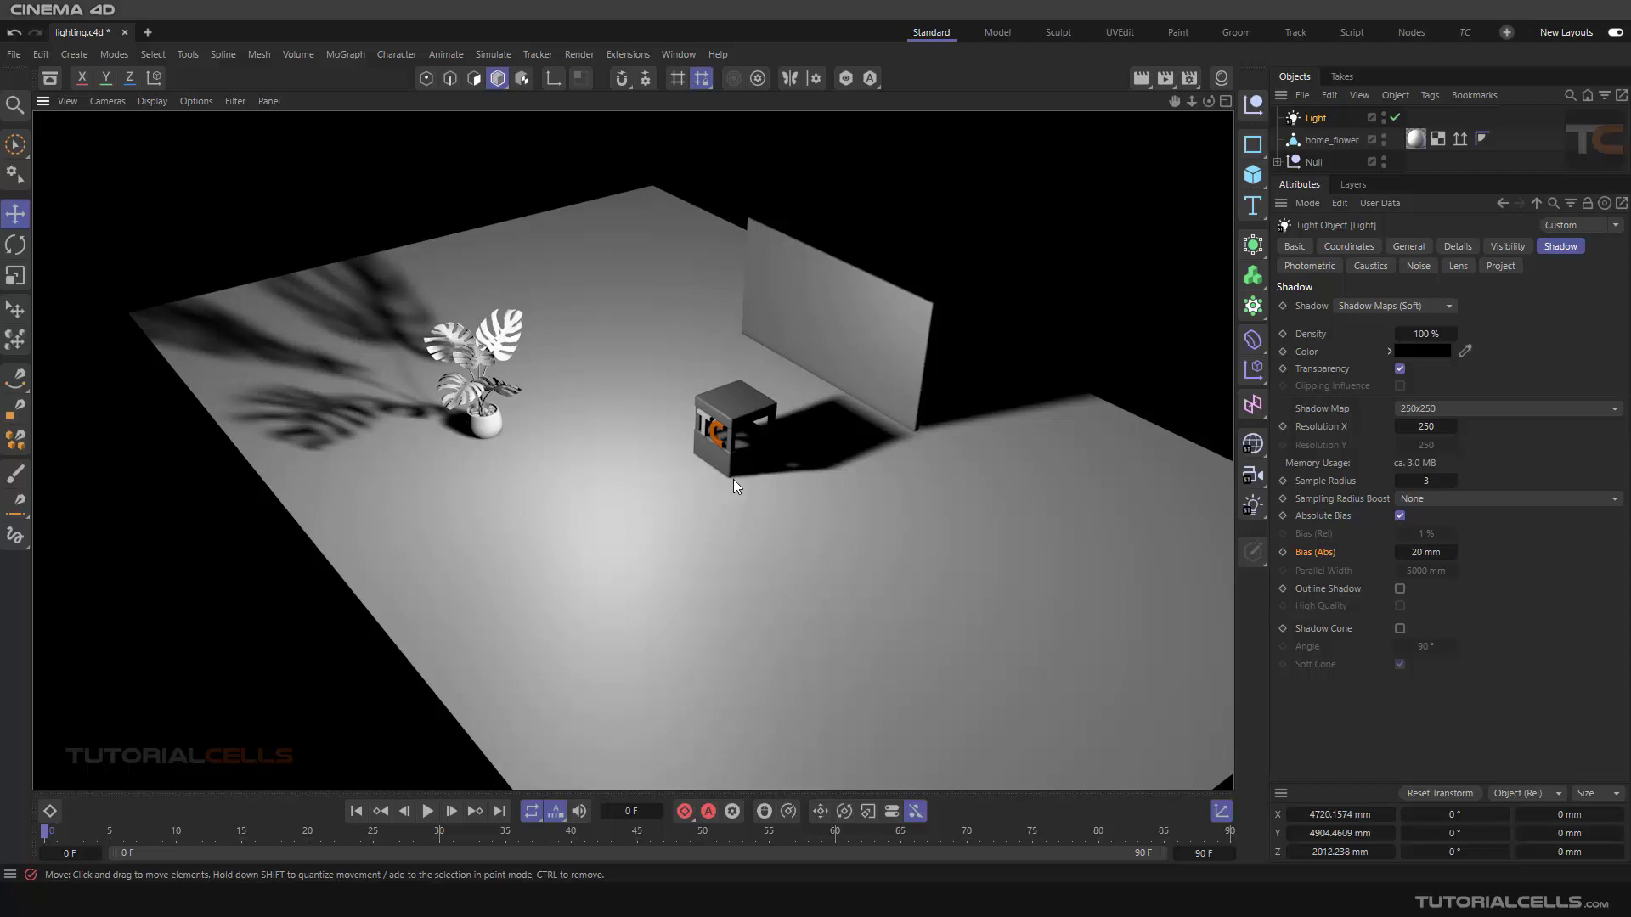
Render a close-up of the TC box's lower front corner in the viewport.
scroll(734, 485, "up", 10)
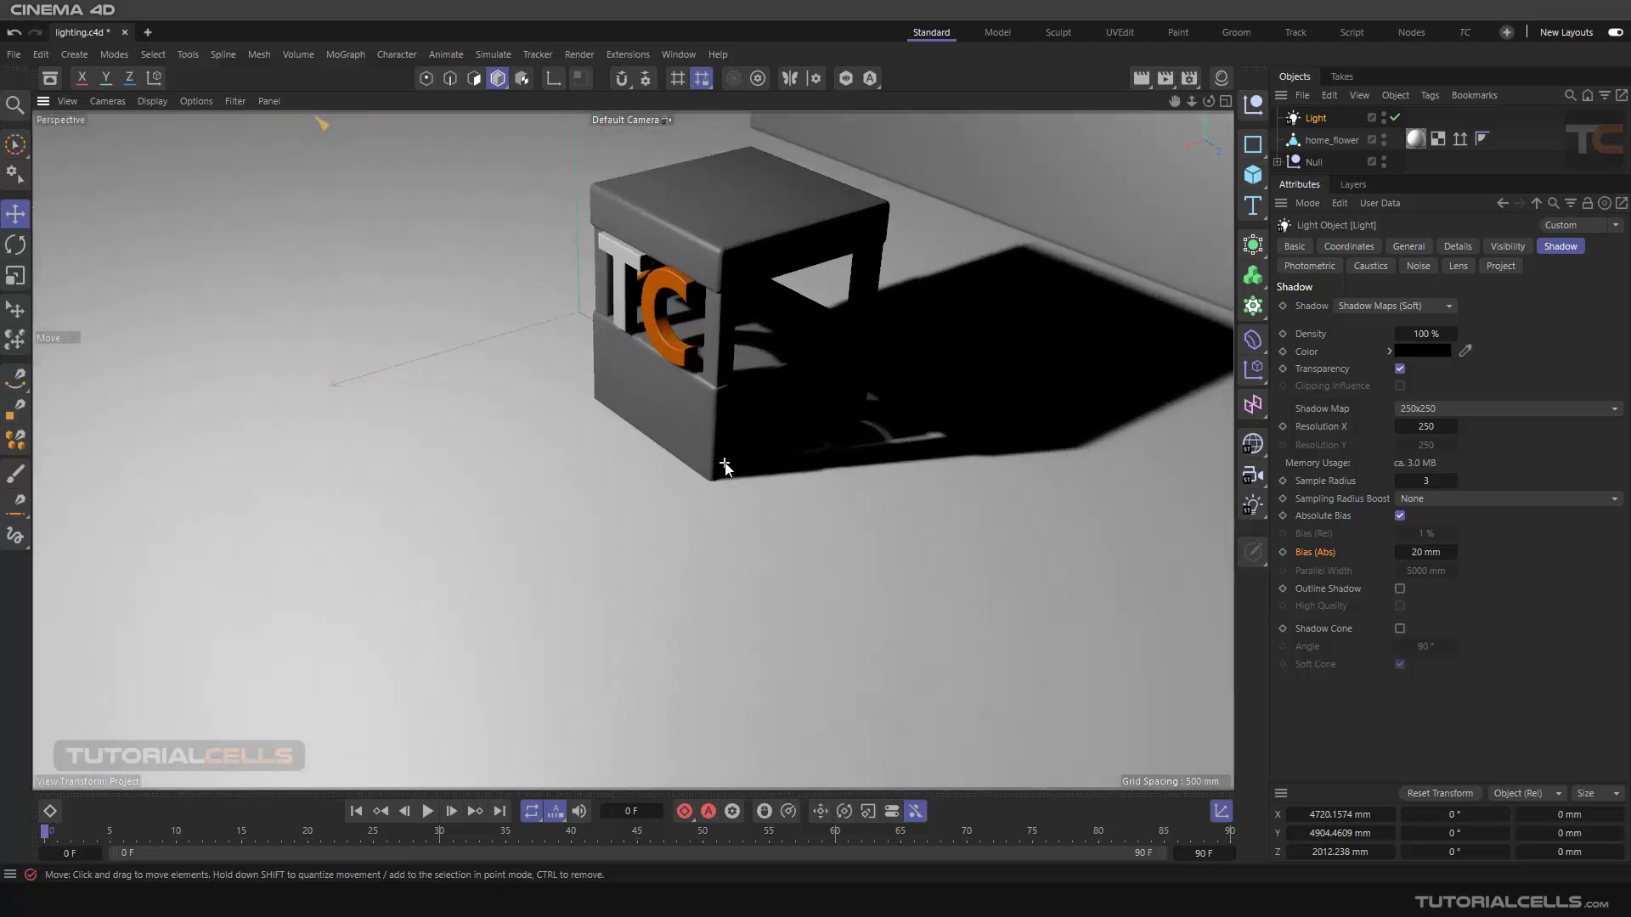
scroll(726, 476, "up", 8)
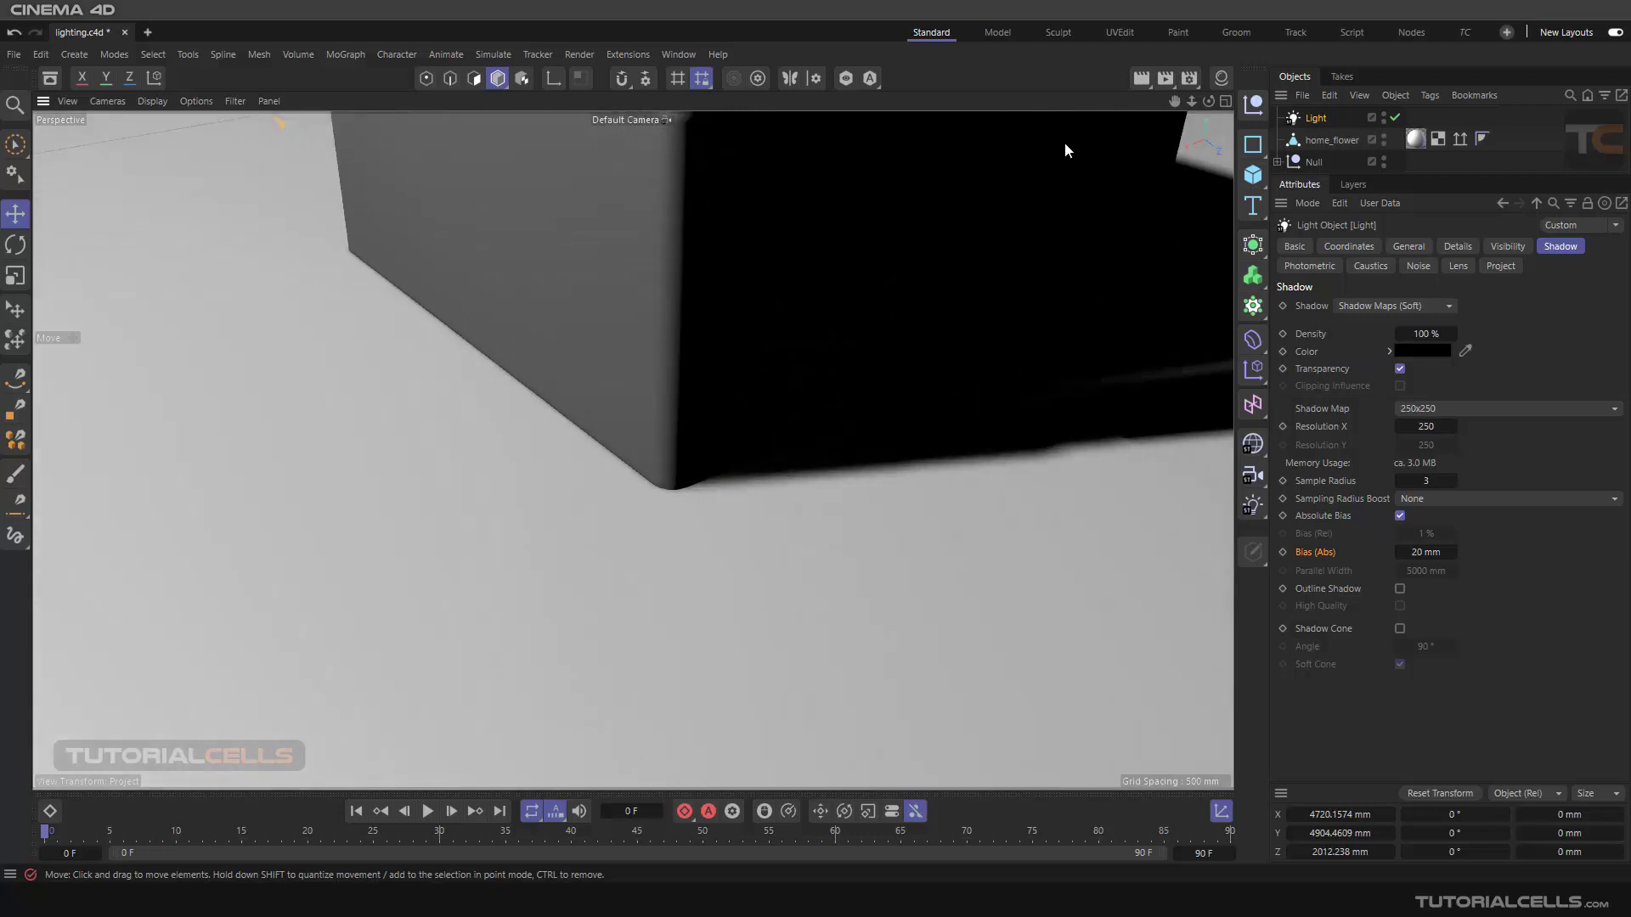
left_click(1141, 78)
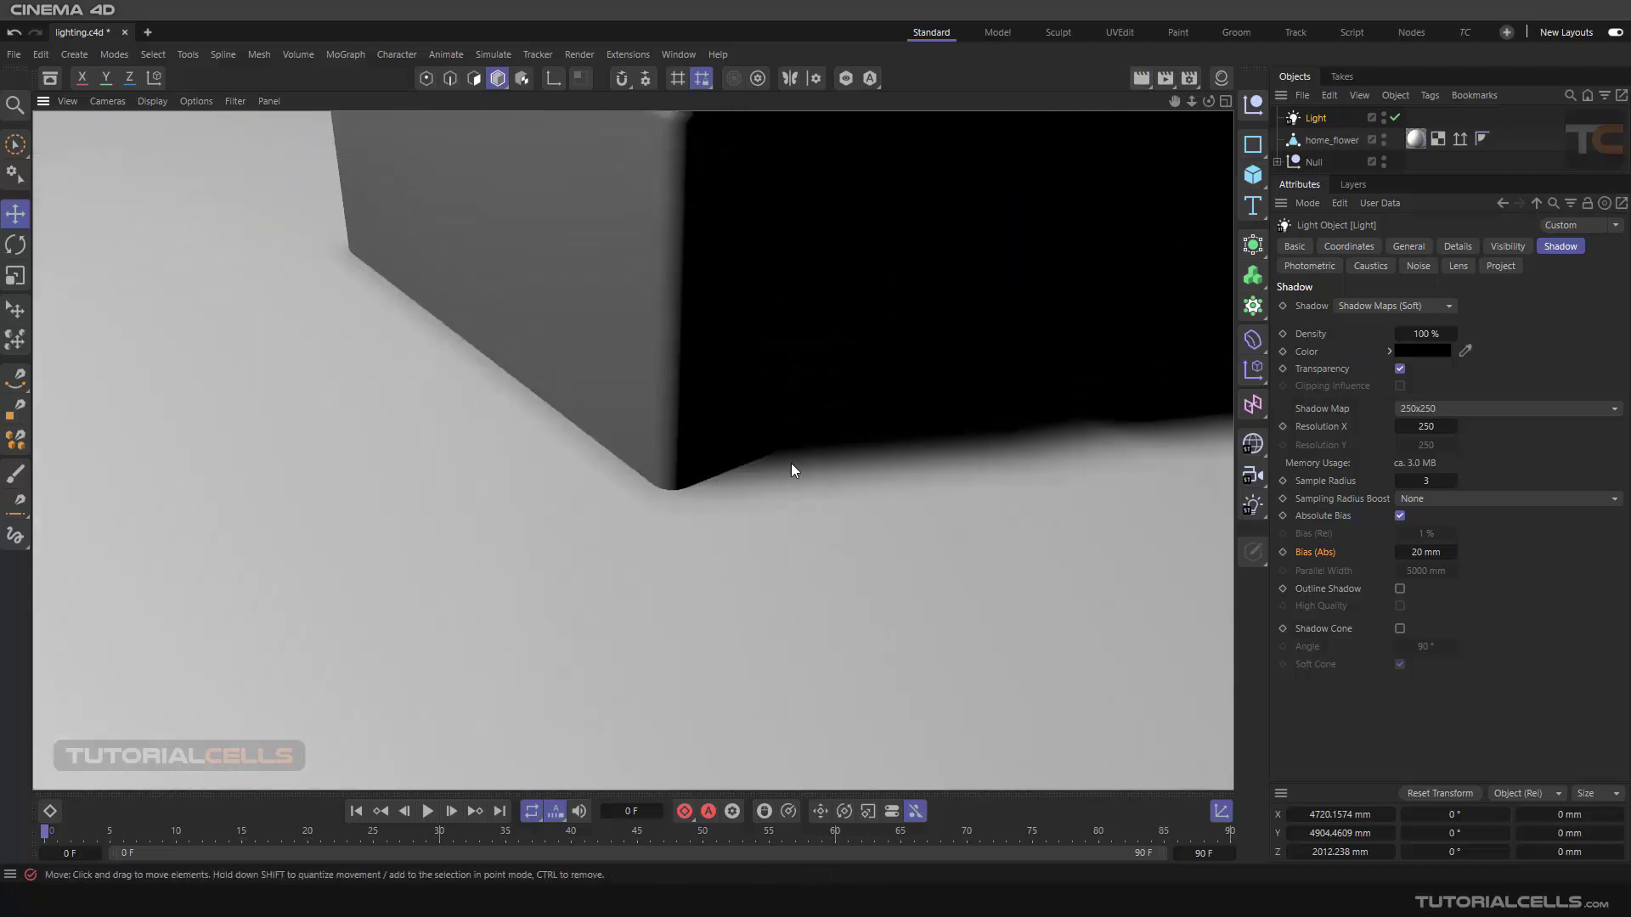
Set the light's Bias (Abs) to 5 mm and render the box corner in the viewport.
left_click(1424, 552)
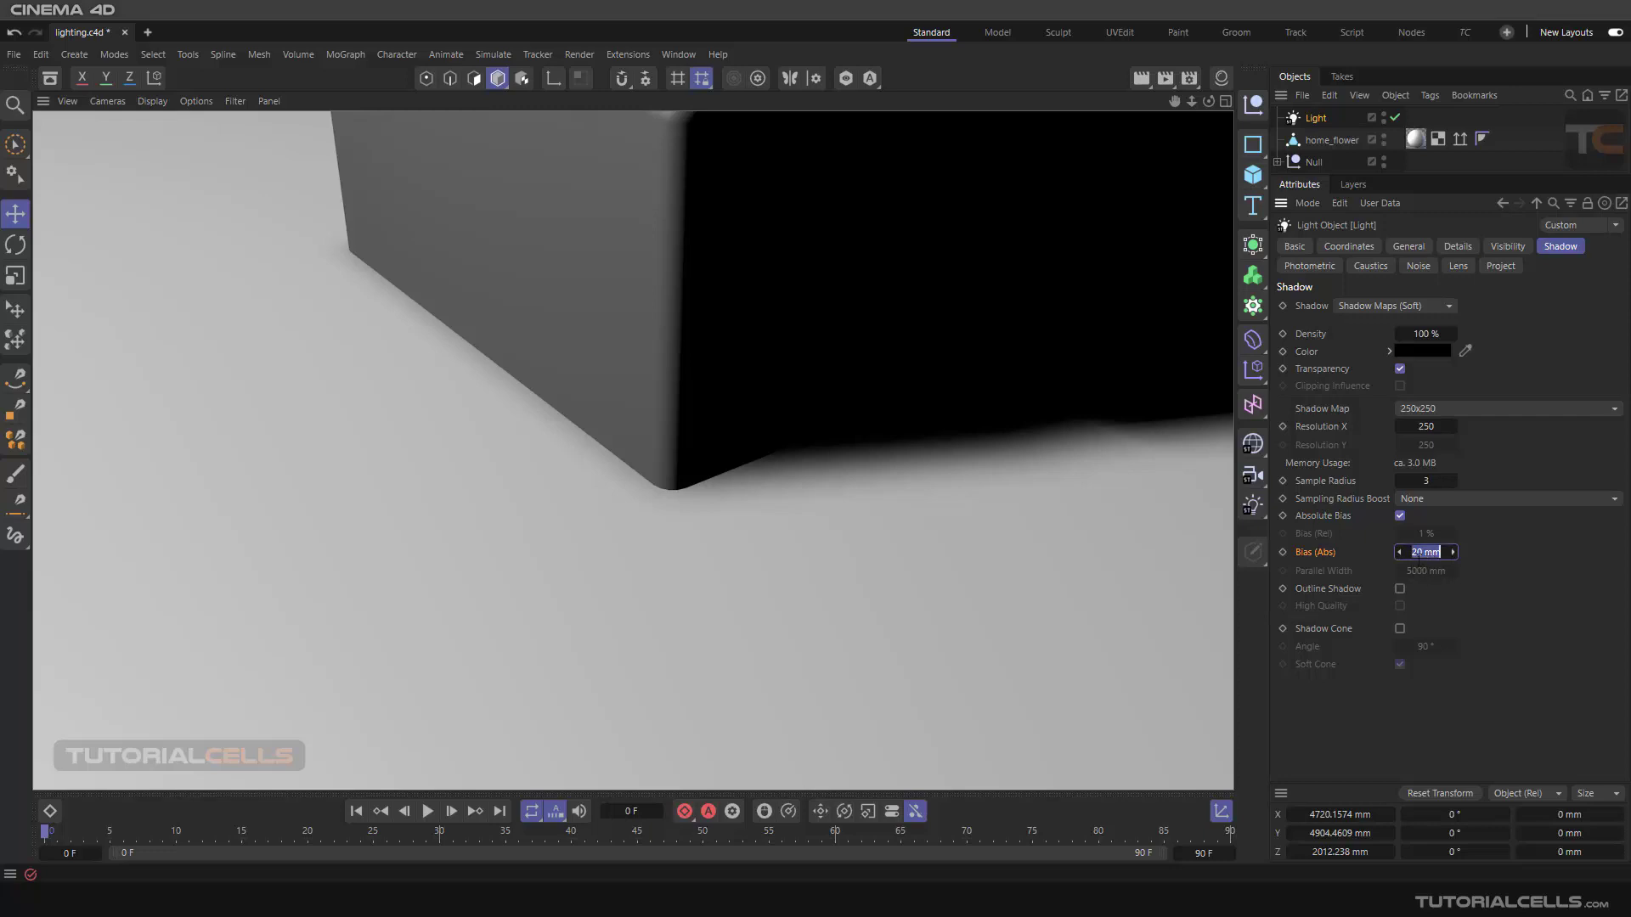
type("5")
key("Return")
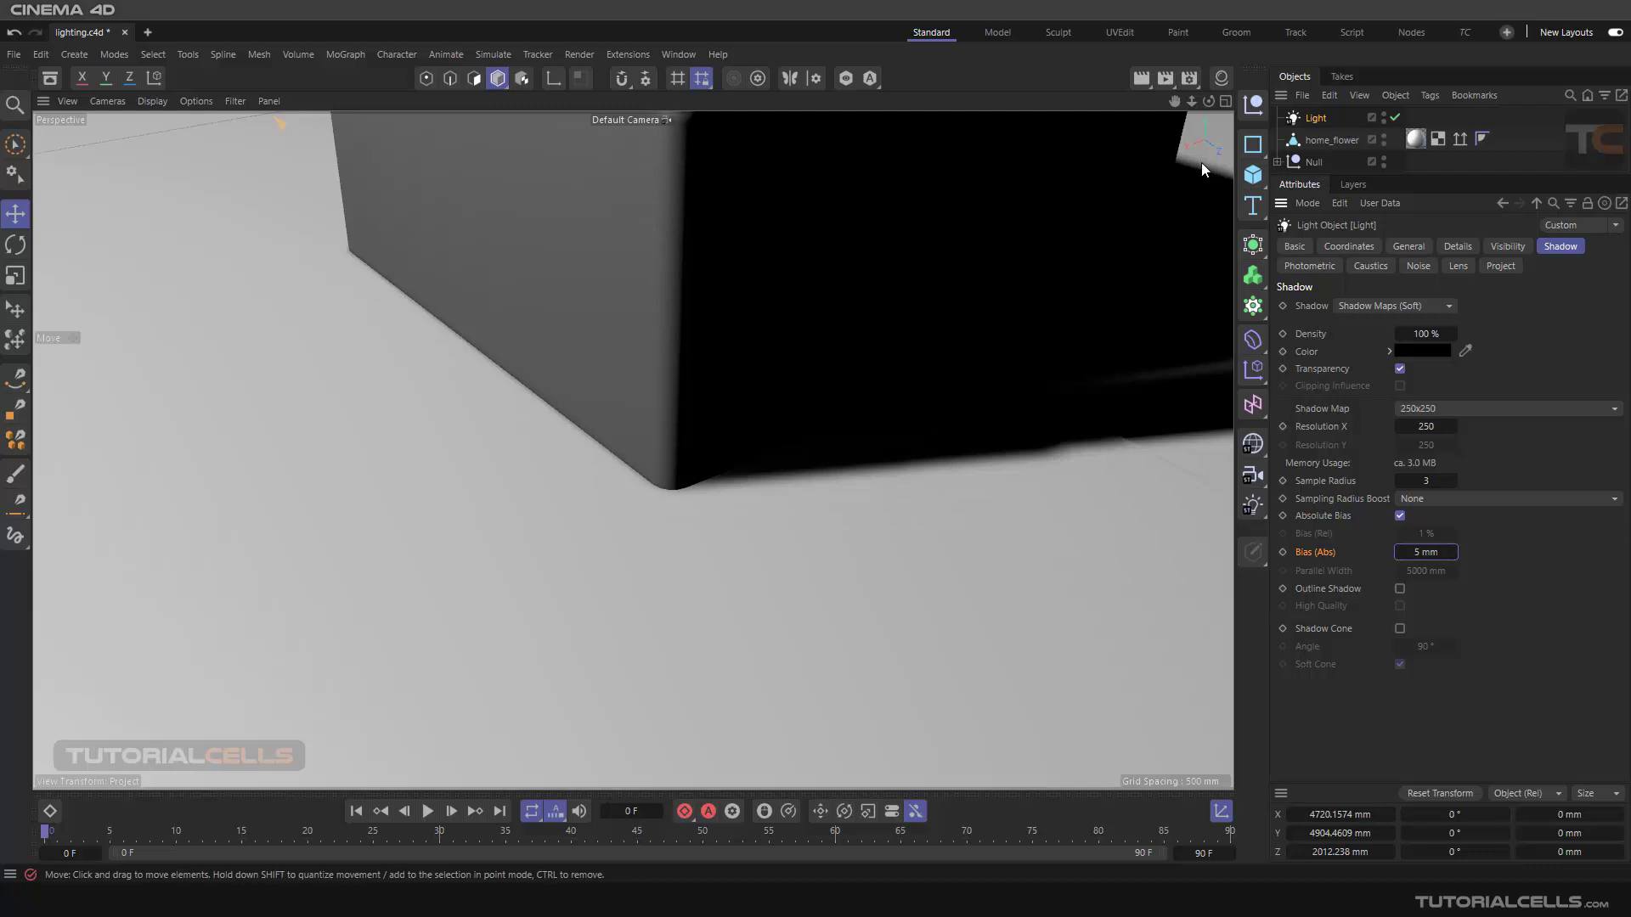
left_click(1142, 78)
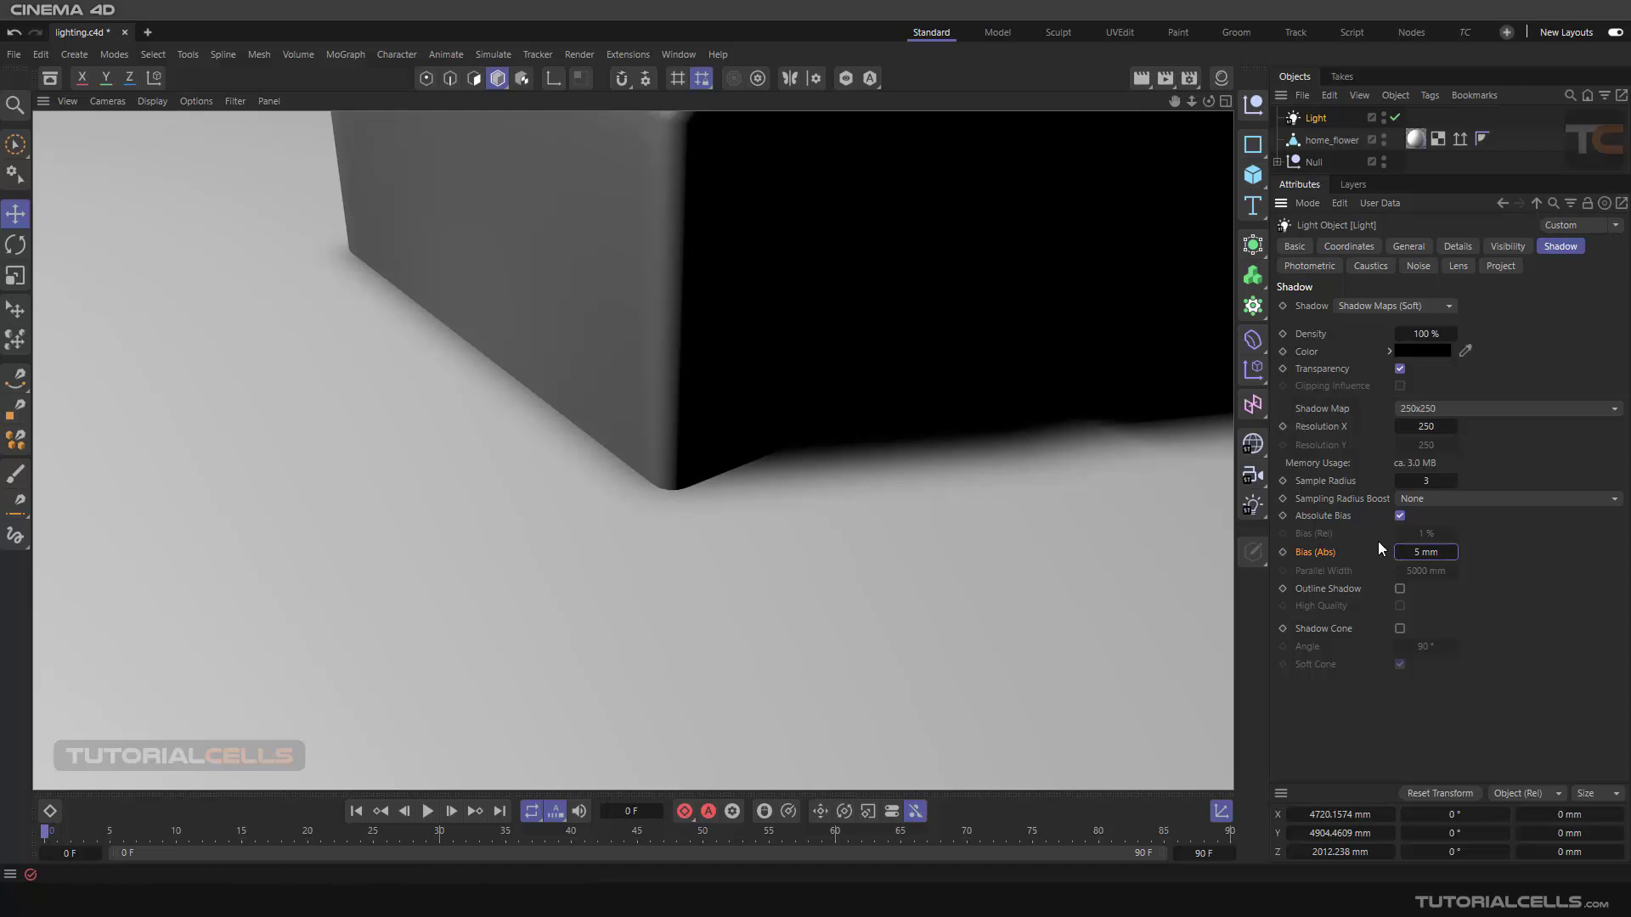
Set the light's Bias (Abs) back to 20 mm and return to a view of the whole scene.
double_click(1427, 552)
type("20")
key("Return")
scroll(961, 468, "down", 10)
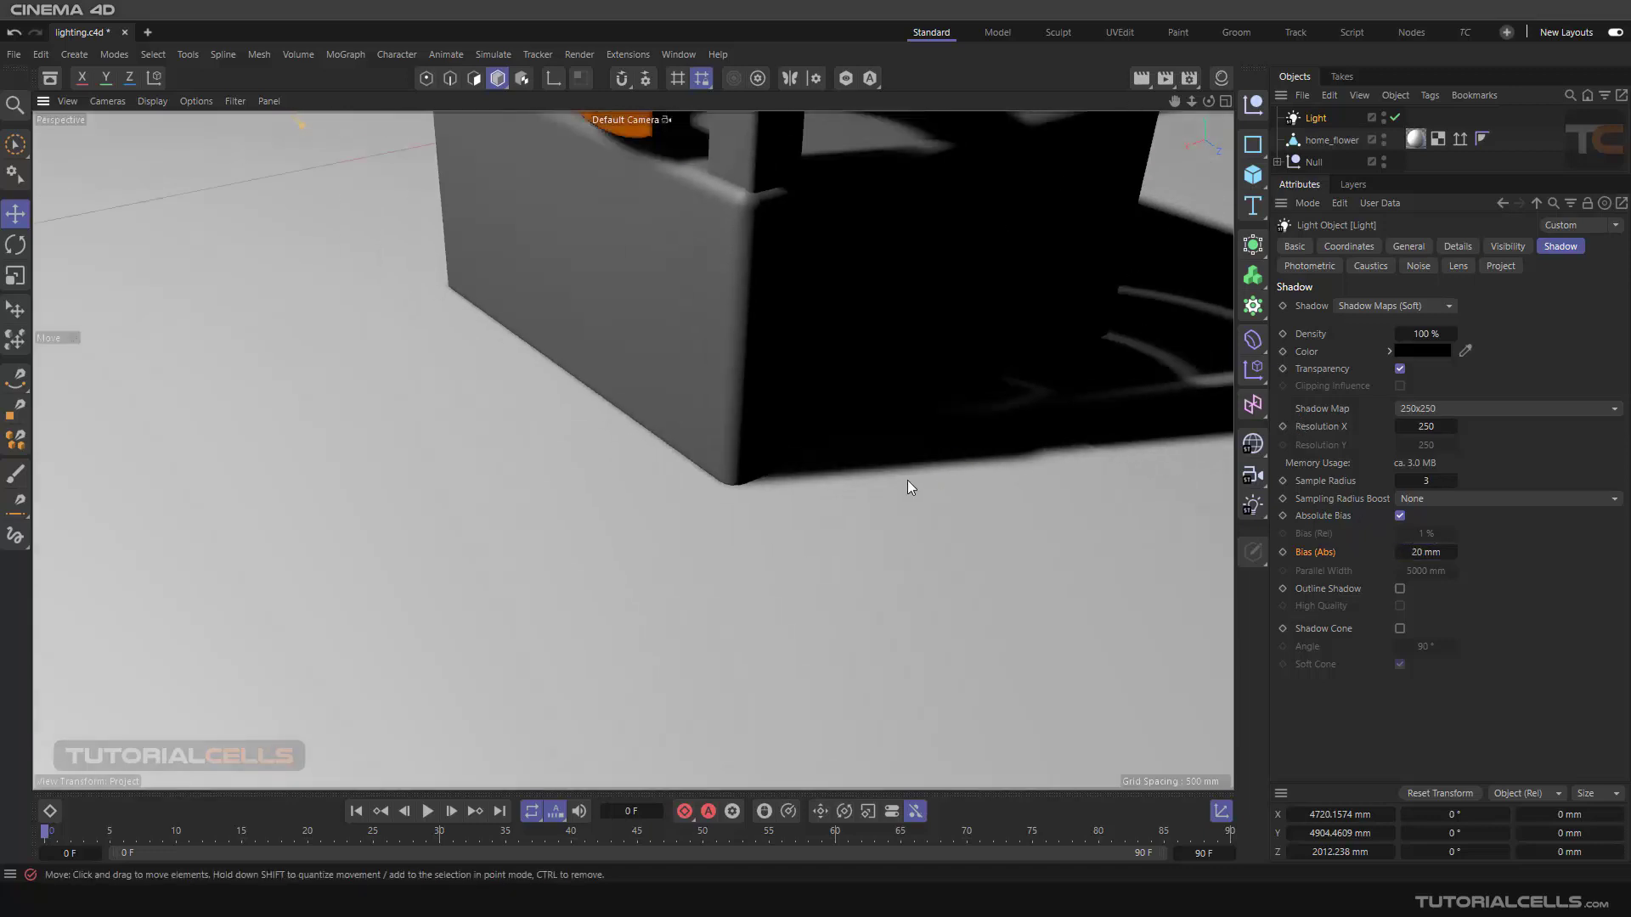
scroll(853, 523, "down", 6)
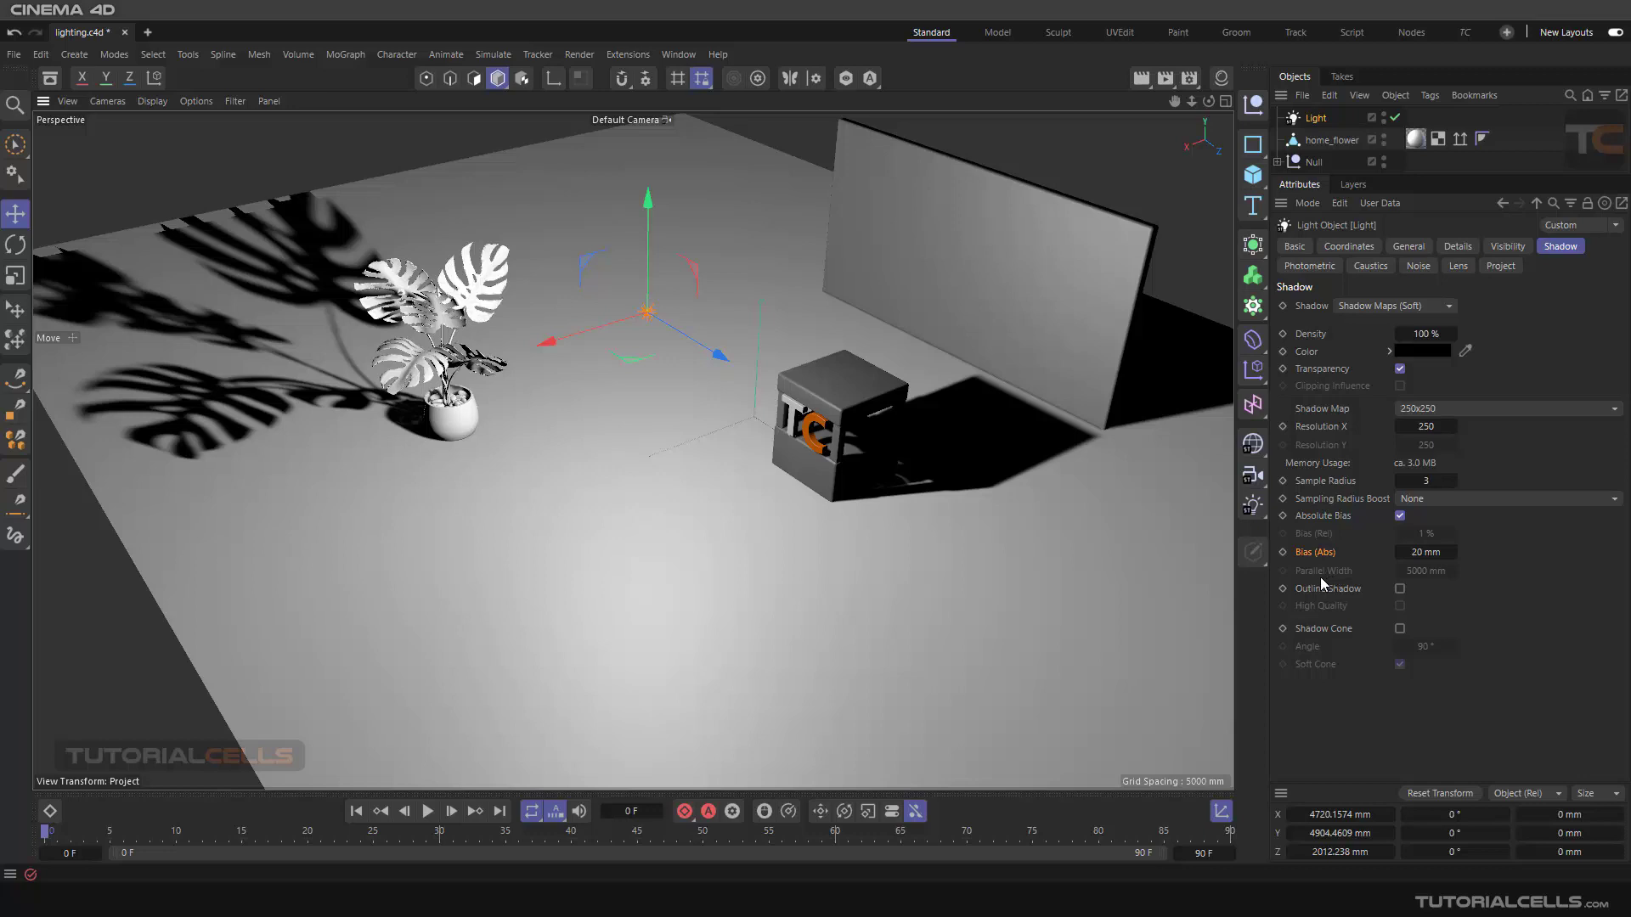
Change the light's type to Infinite and rotate it to a pitch of about -30.6°.
left_click(1416, 245)
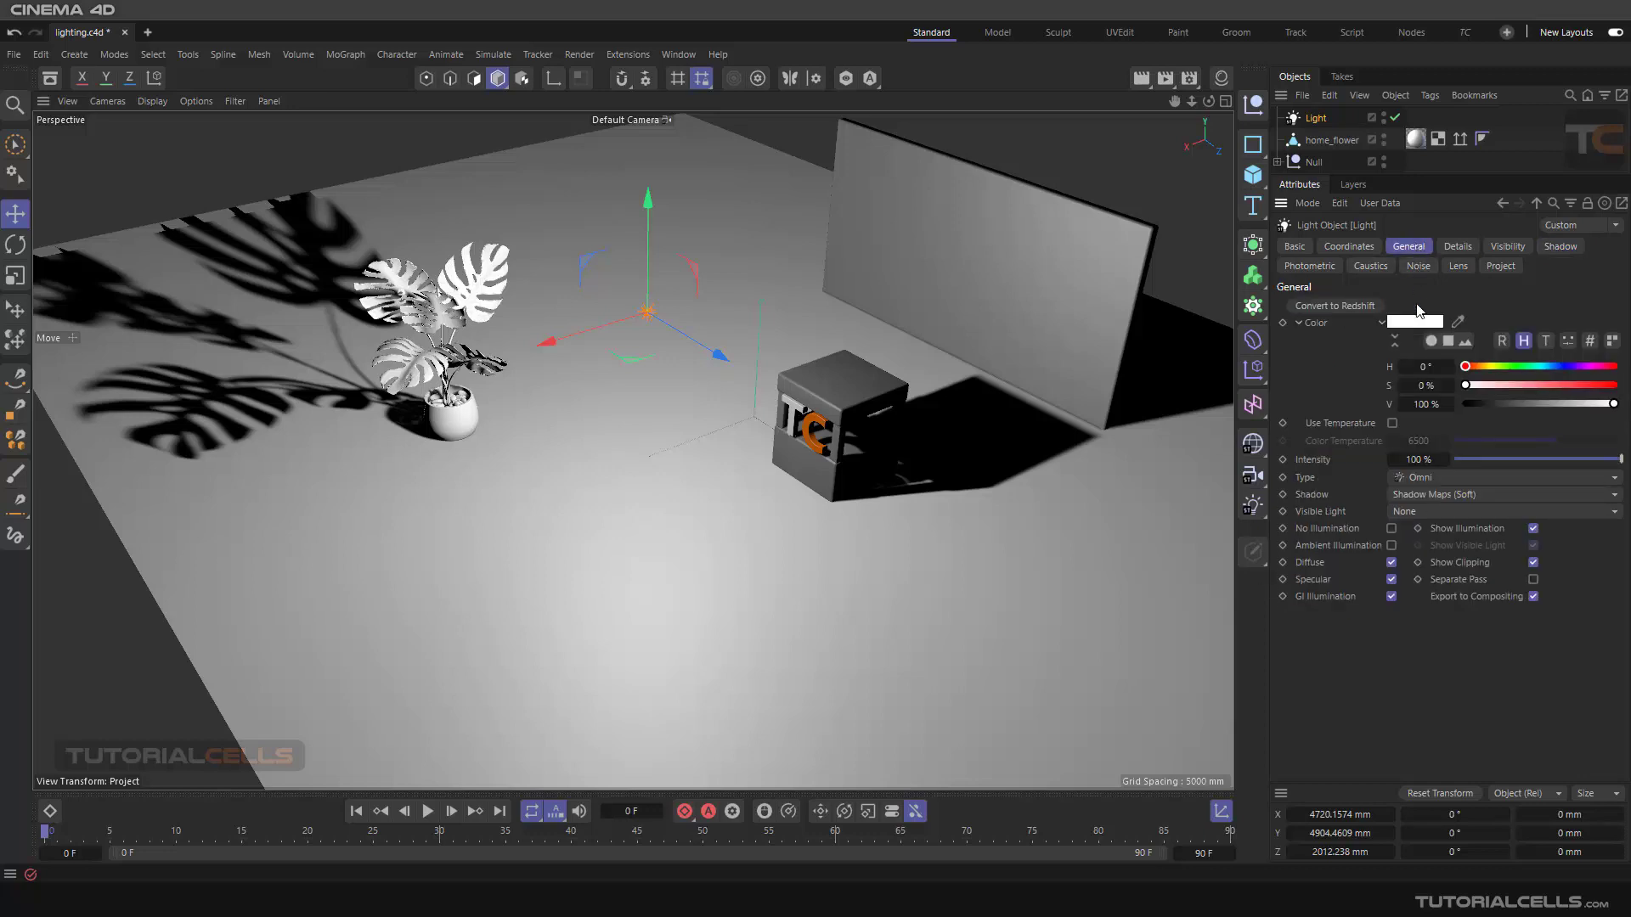
left_click(1412, 477)
left_click(1414, 534)
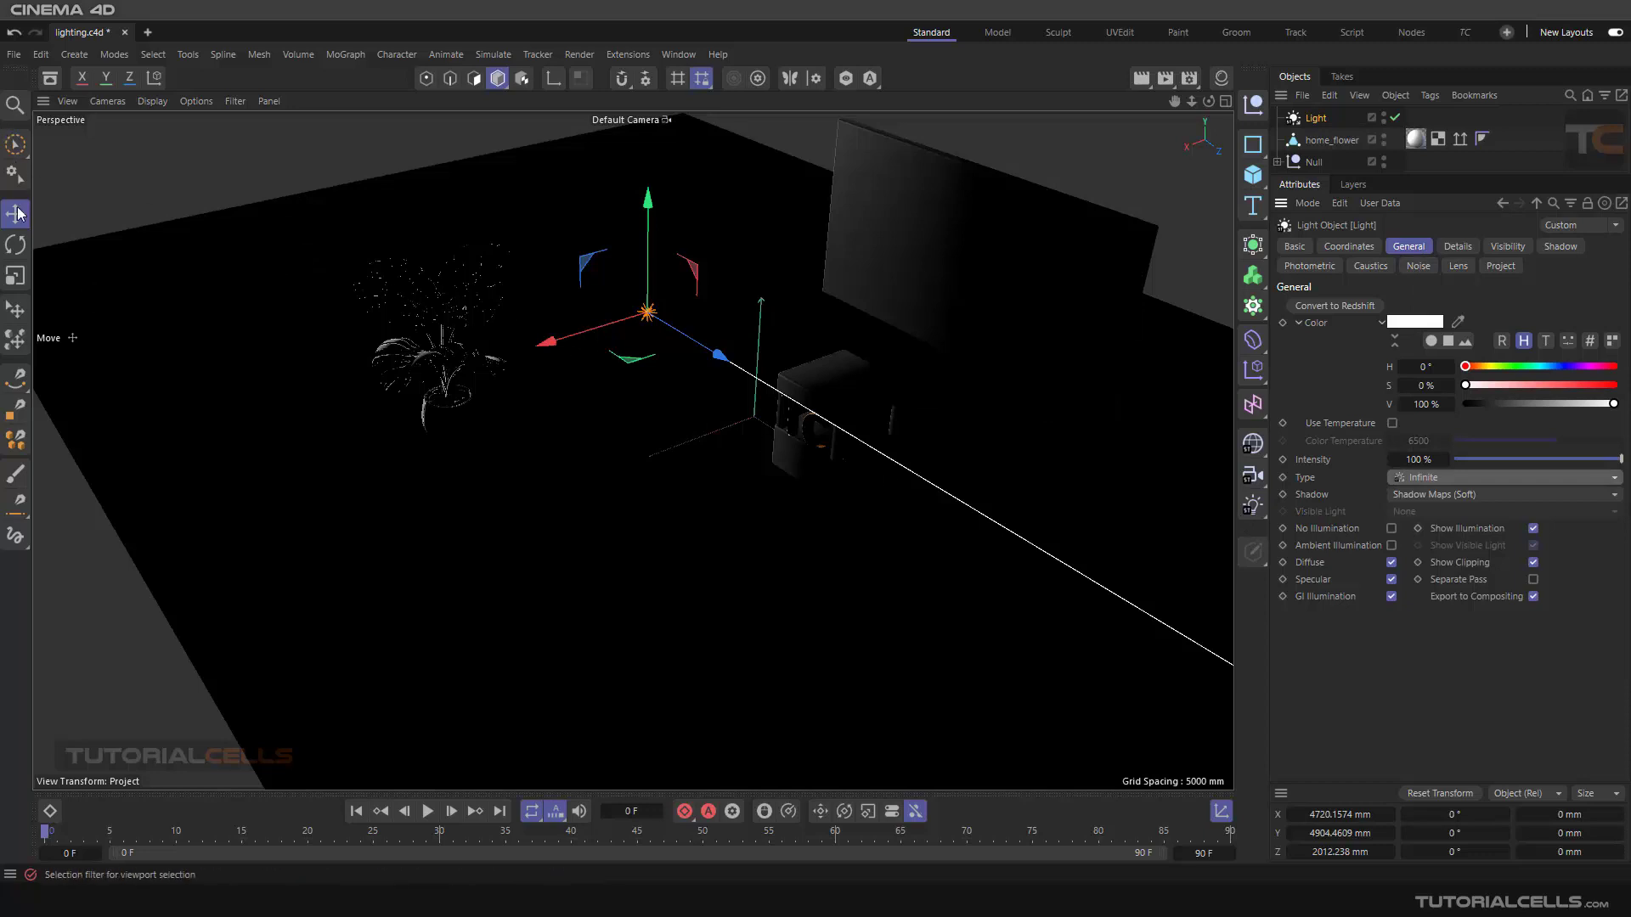
key("r")
left_click_drag(674, 275, 671, 308)
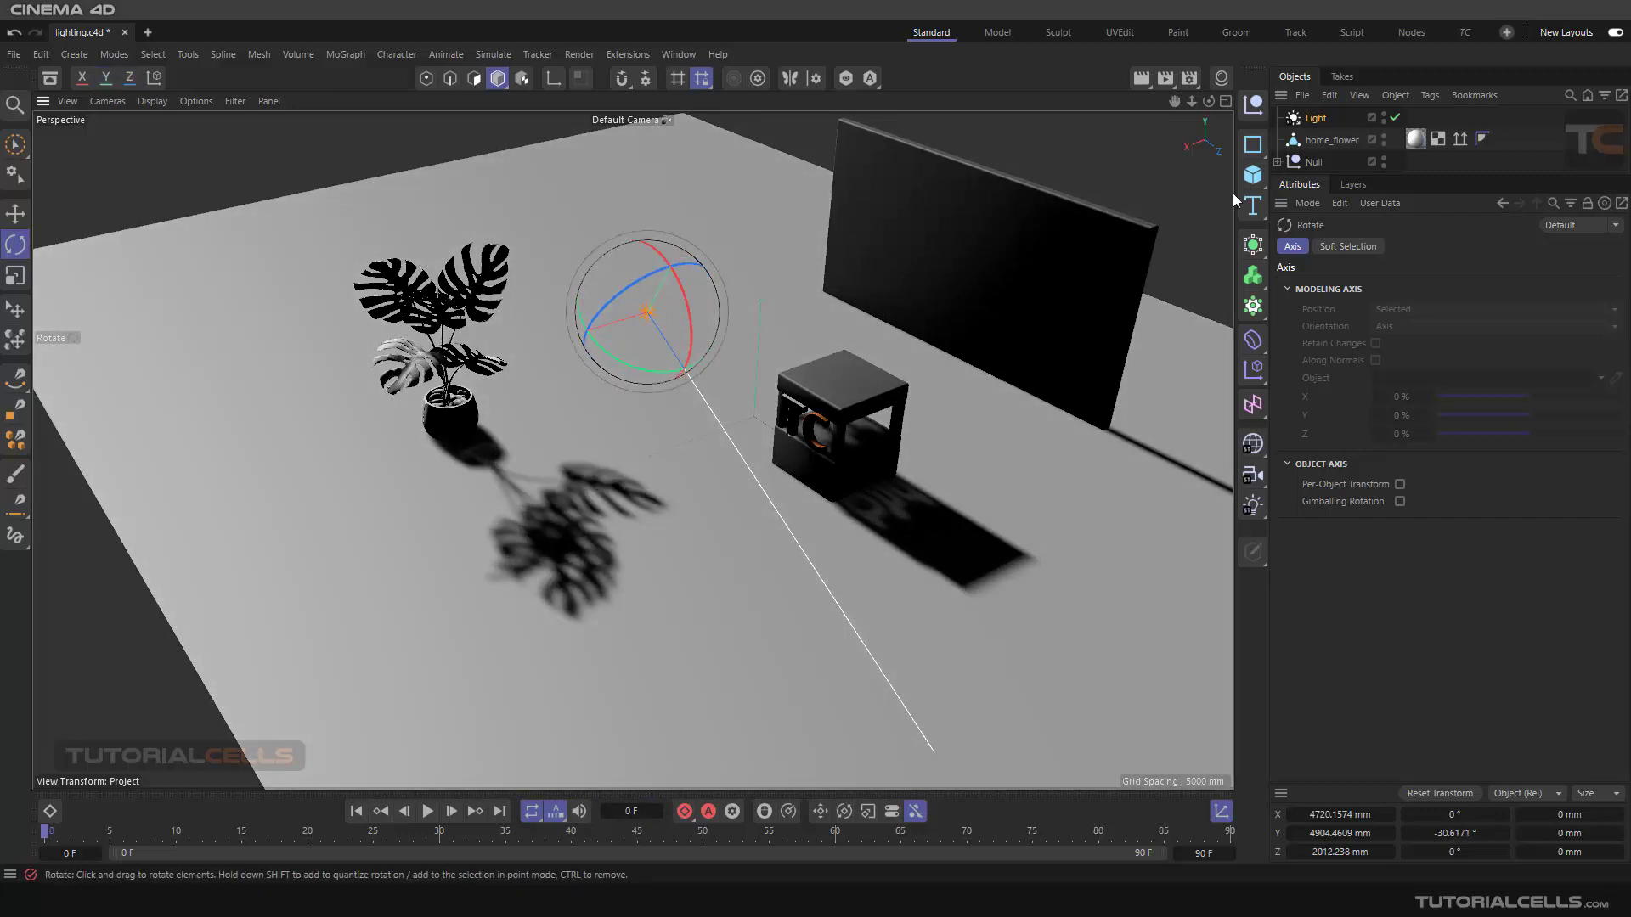
Examine the infinite light's Parallel Width shadow setting and the shadows of the plant and box from another side.
left_click(1308, 120)
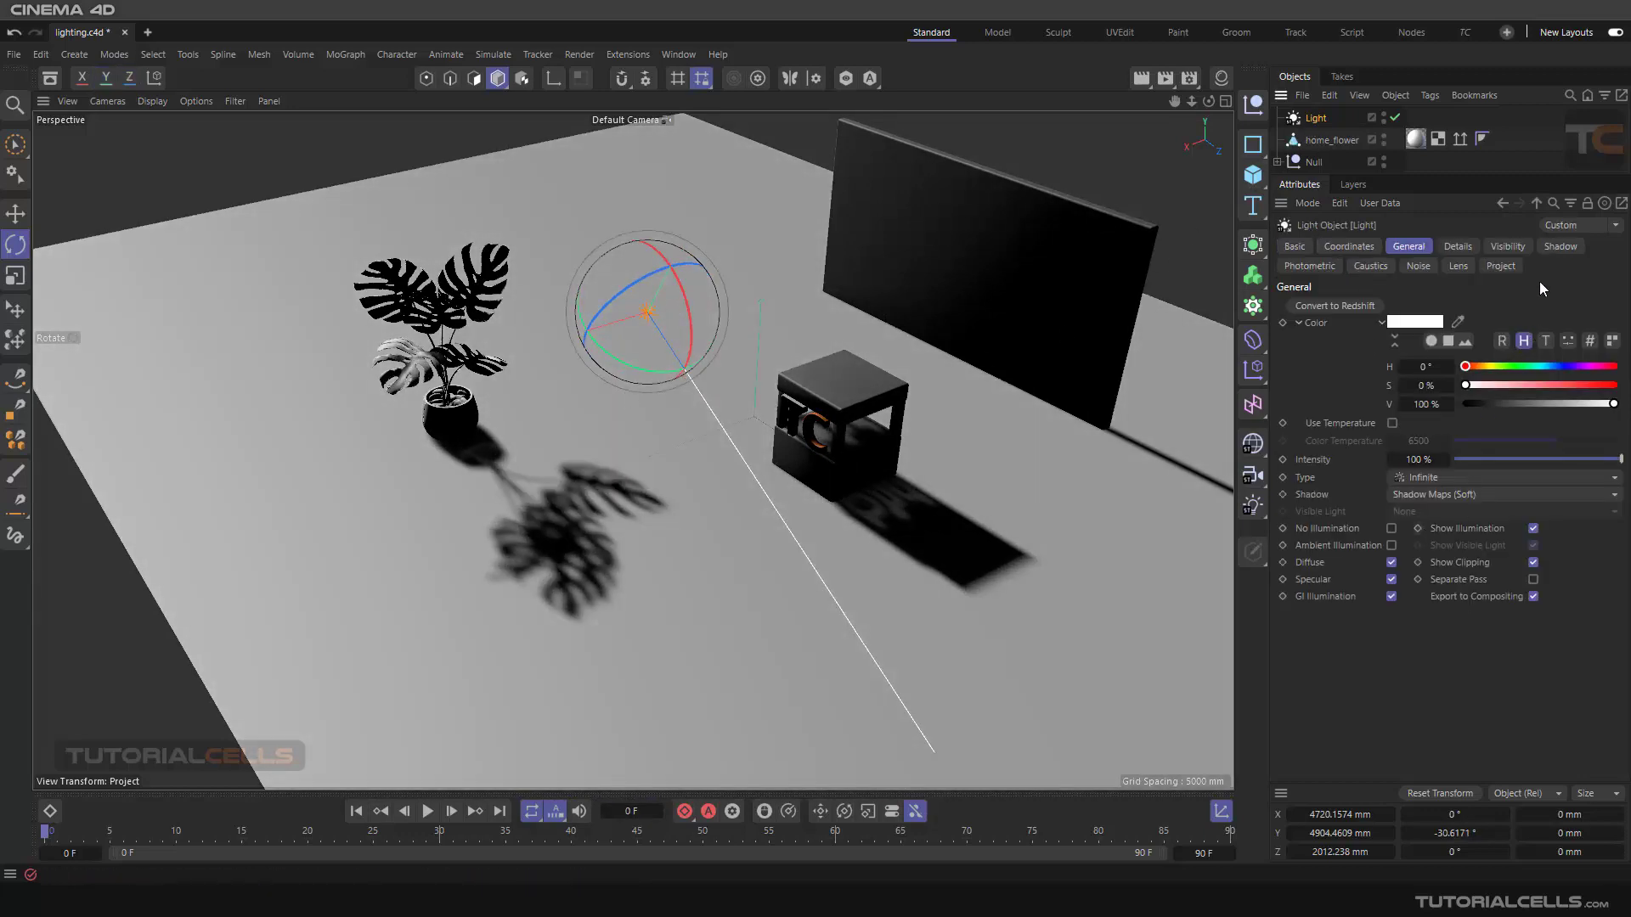
left_click(1560, 247)
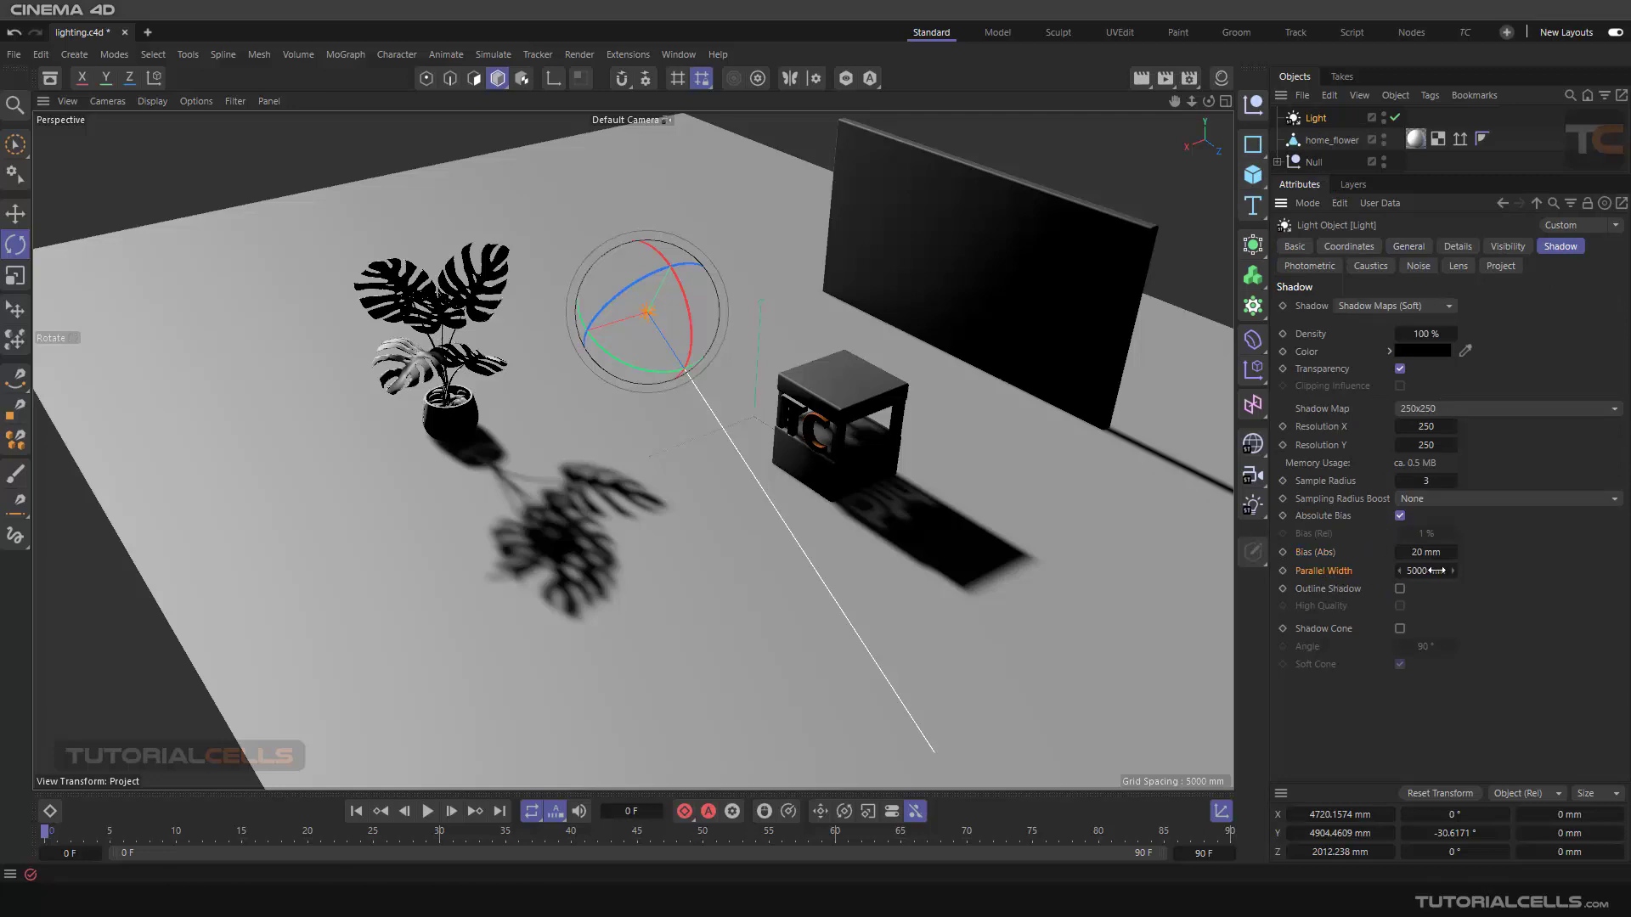
scroll(911, 389, "down", 4)
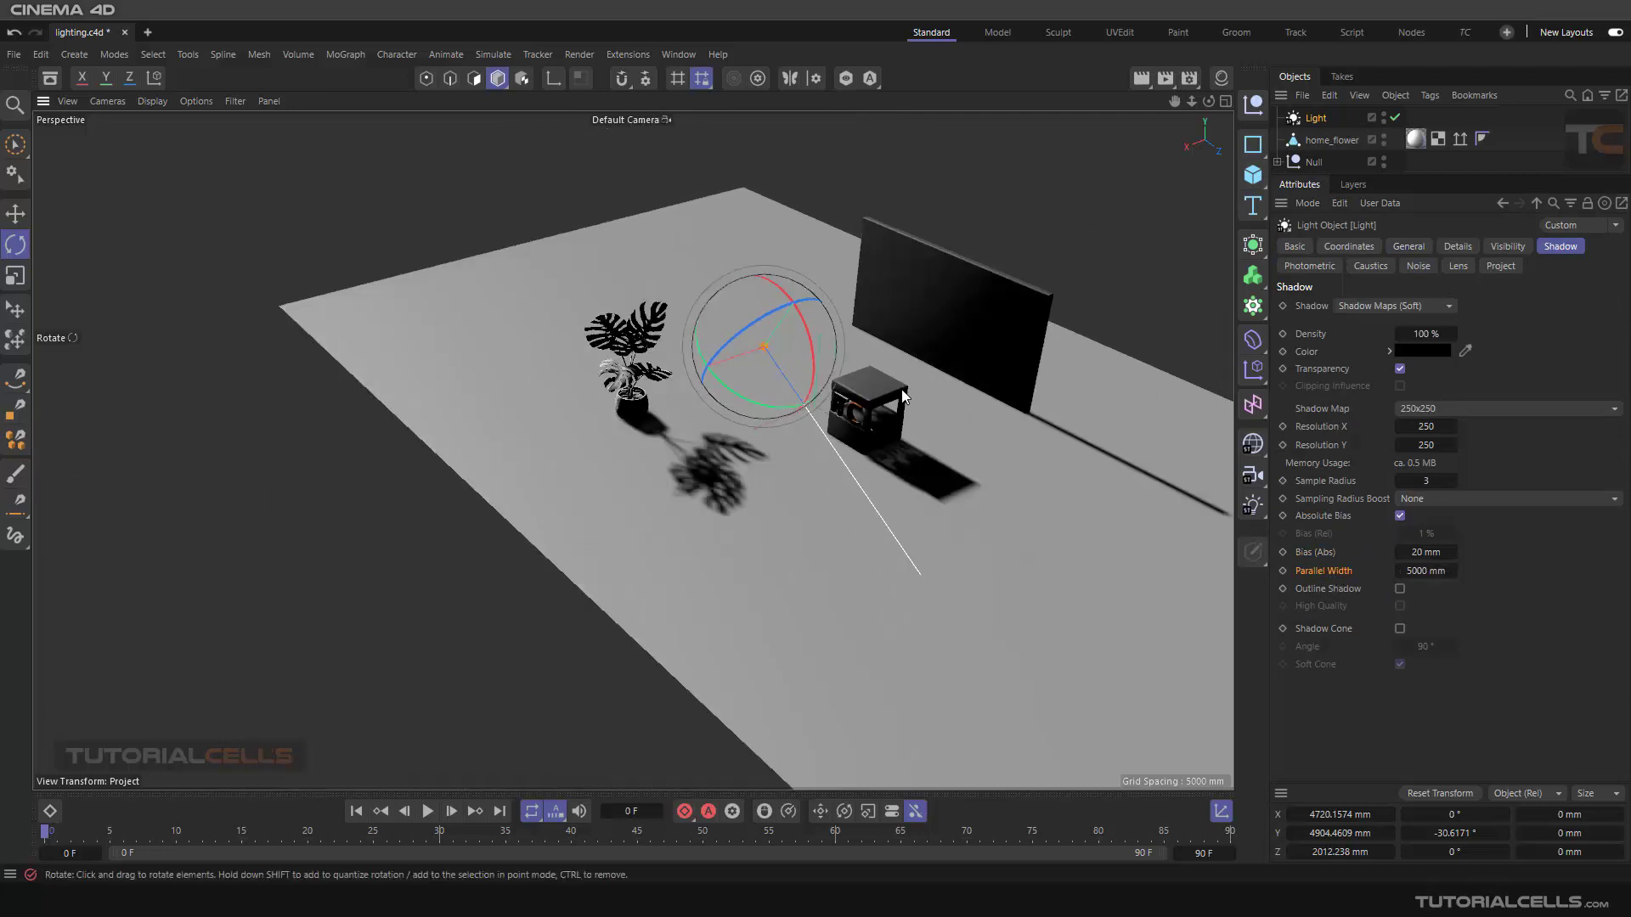
left_click_drag(770, 410, 880, 402, "alt")
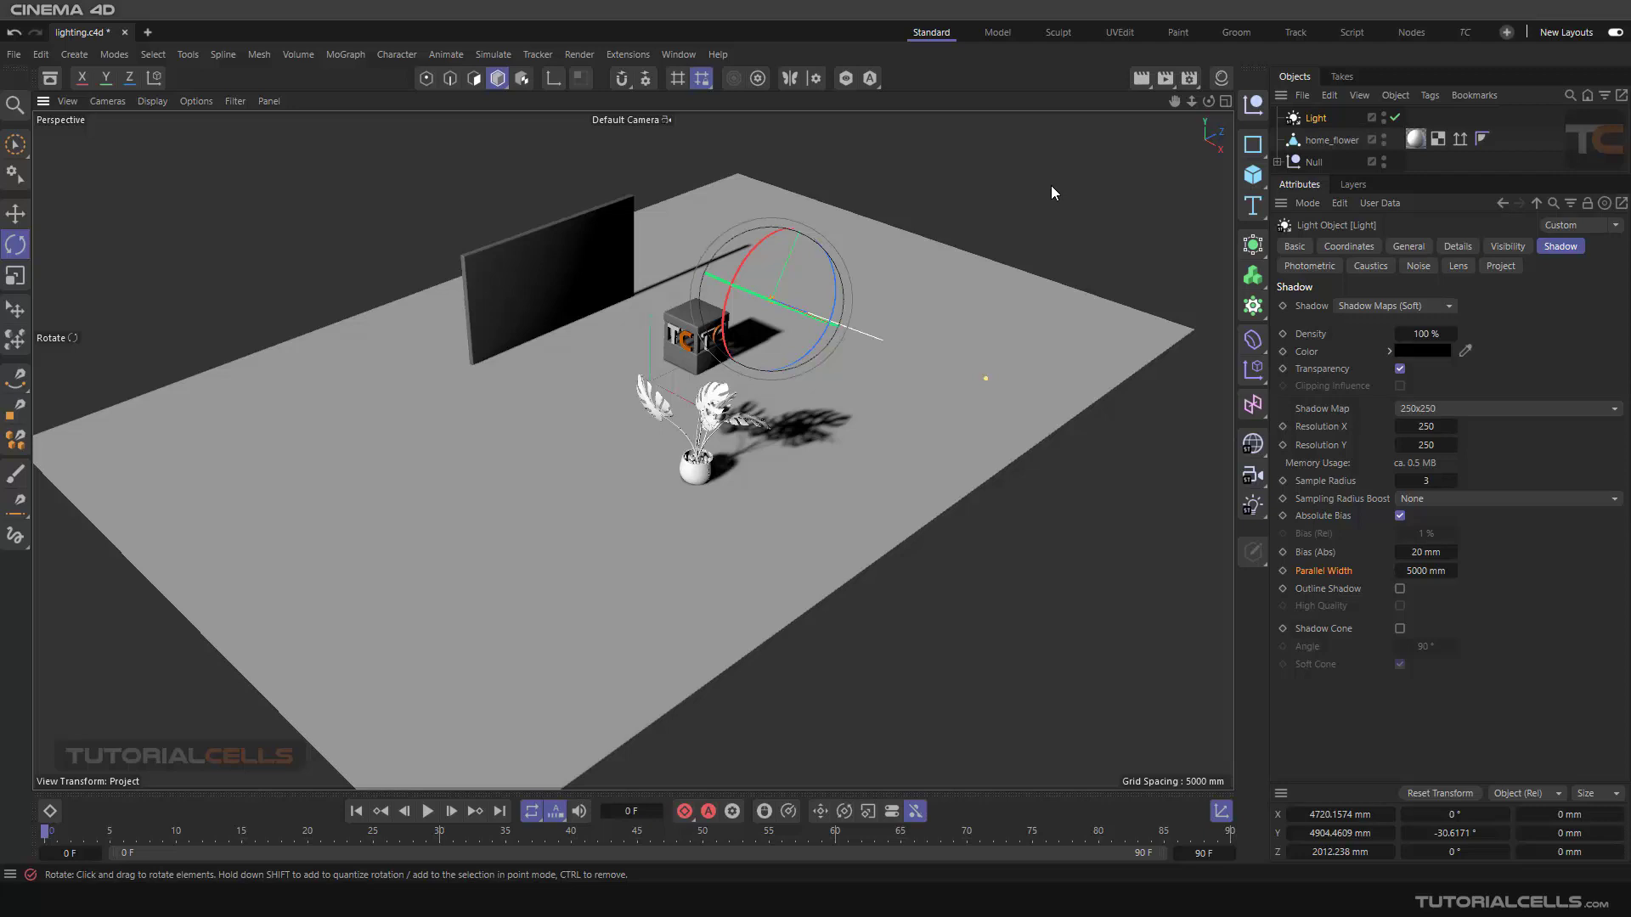
scroll(924, 269, "up", 4)
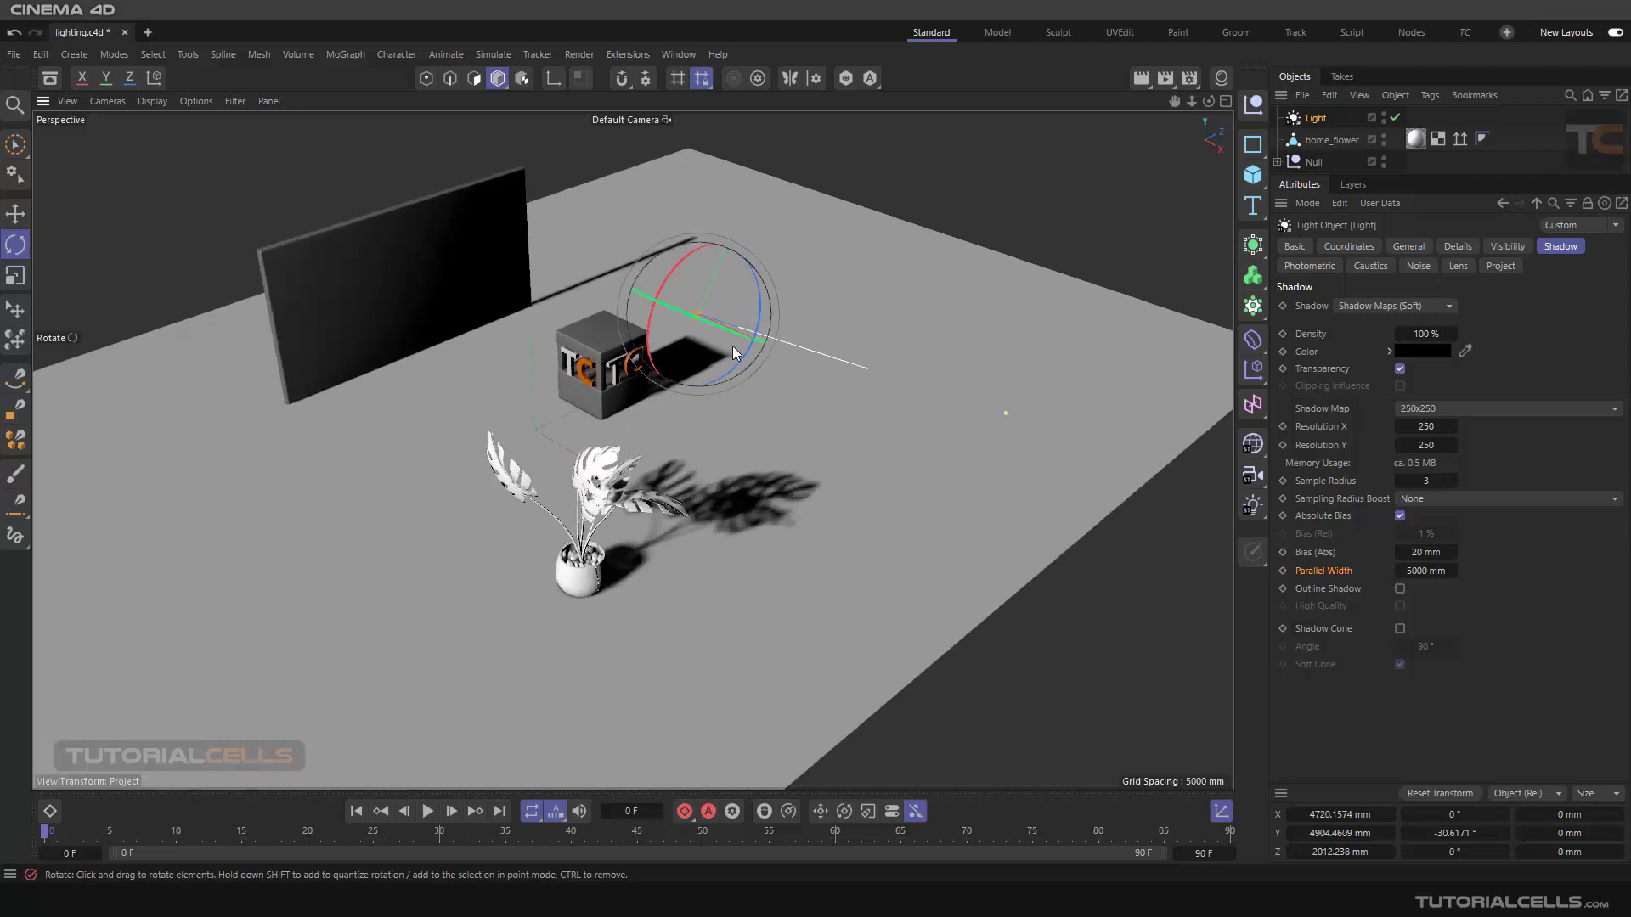
middle_click_drag(733, 346, 793, 331, "alt")
scroll(781, 304, "up", 3)
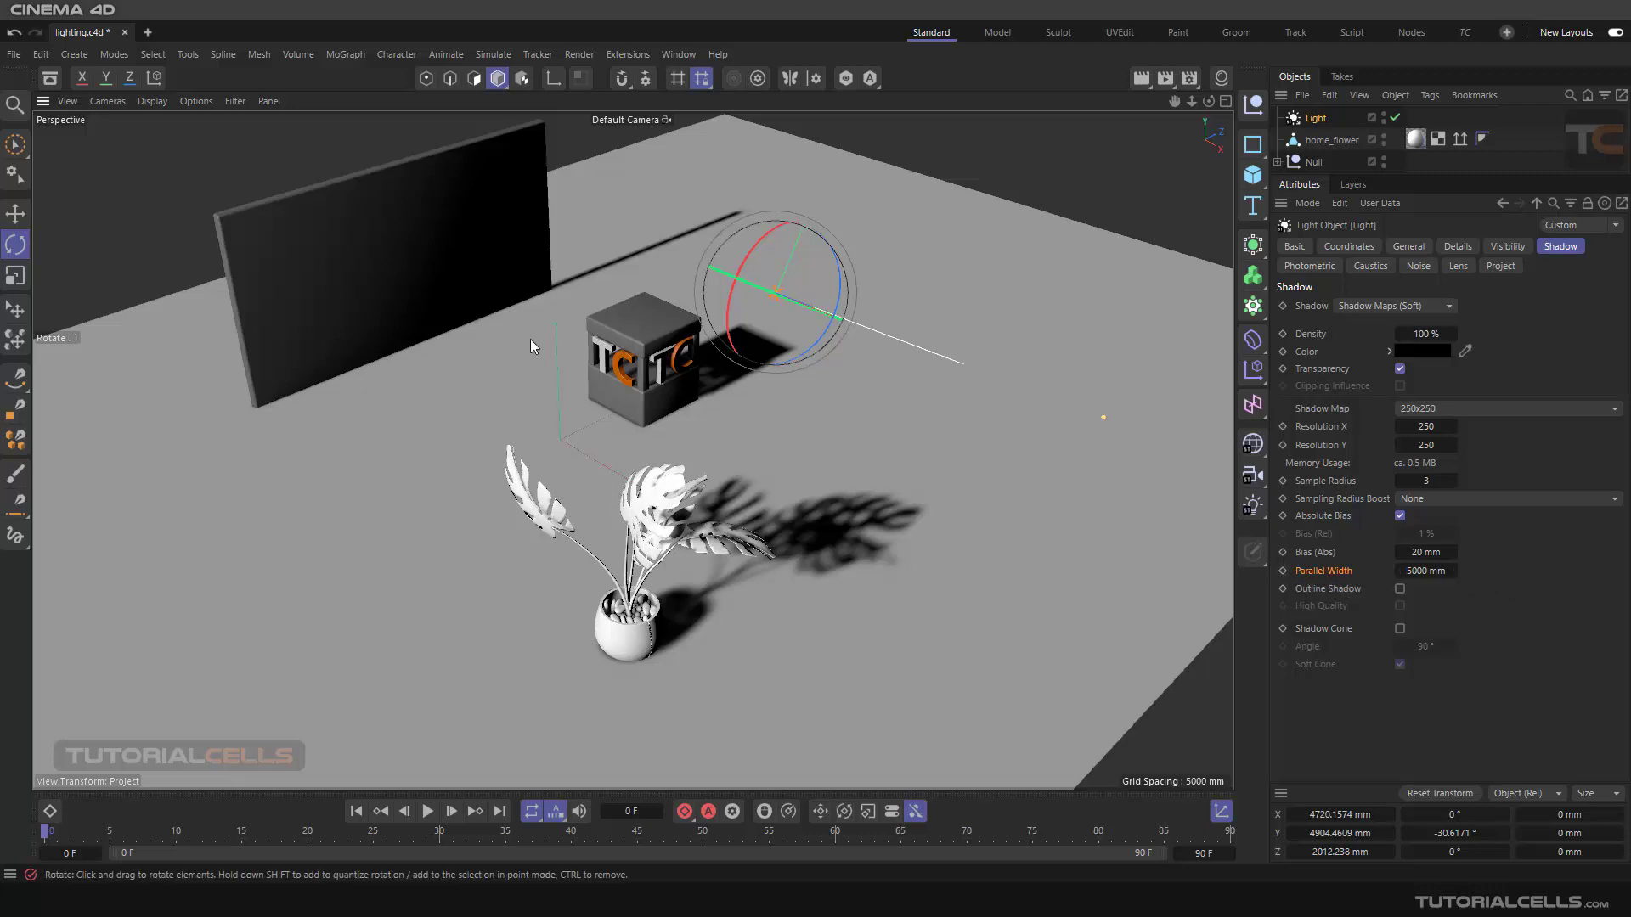
Tilt the infinite light to a pitch of about -38.7° and inspect the shadows near and far.
mouse_move(747, 257)
left_mouse_down()
mouse_move(768, 247)
mouse_move(746, 274)
mouse_move(760, 249)
left_mouse_up()
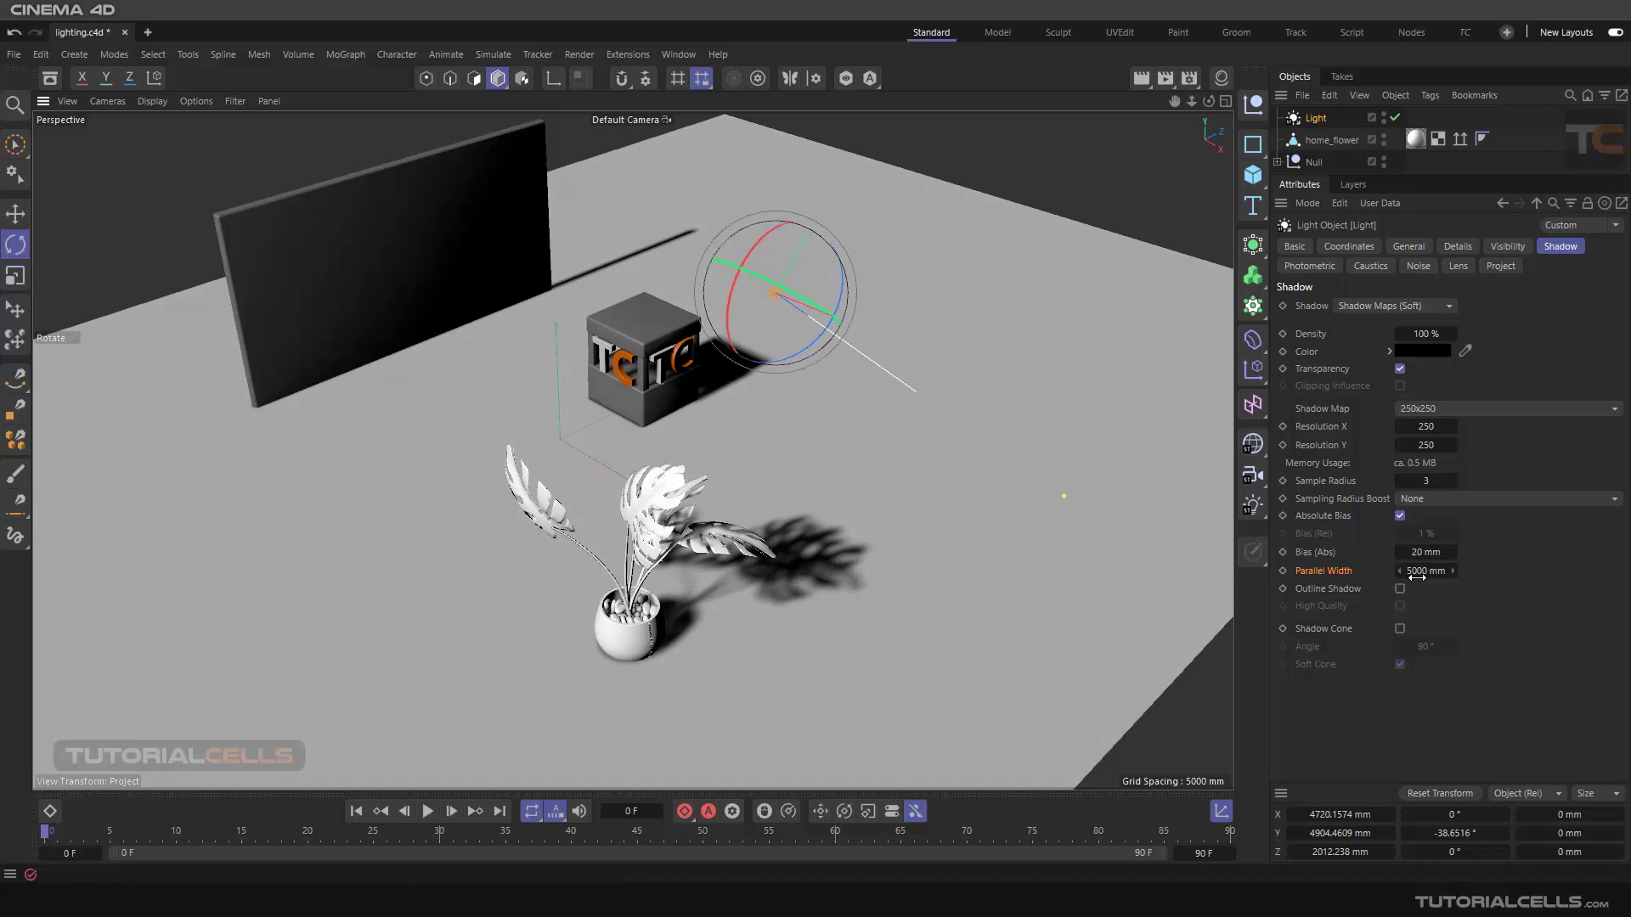
scroll(888, 435, "down", 7)
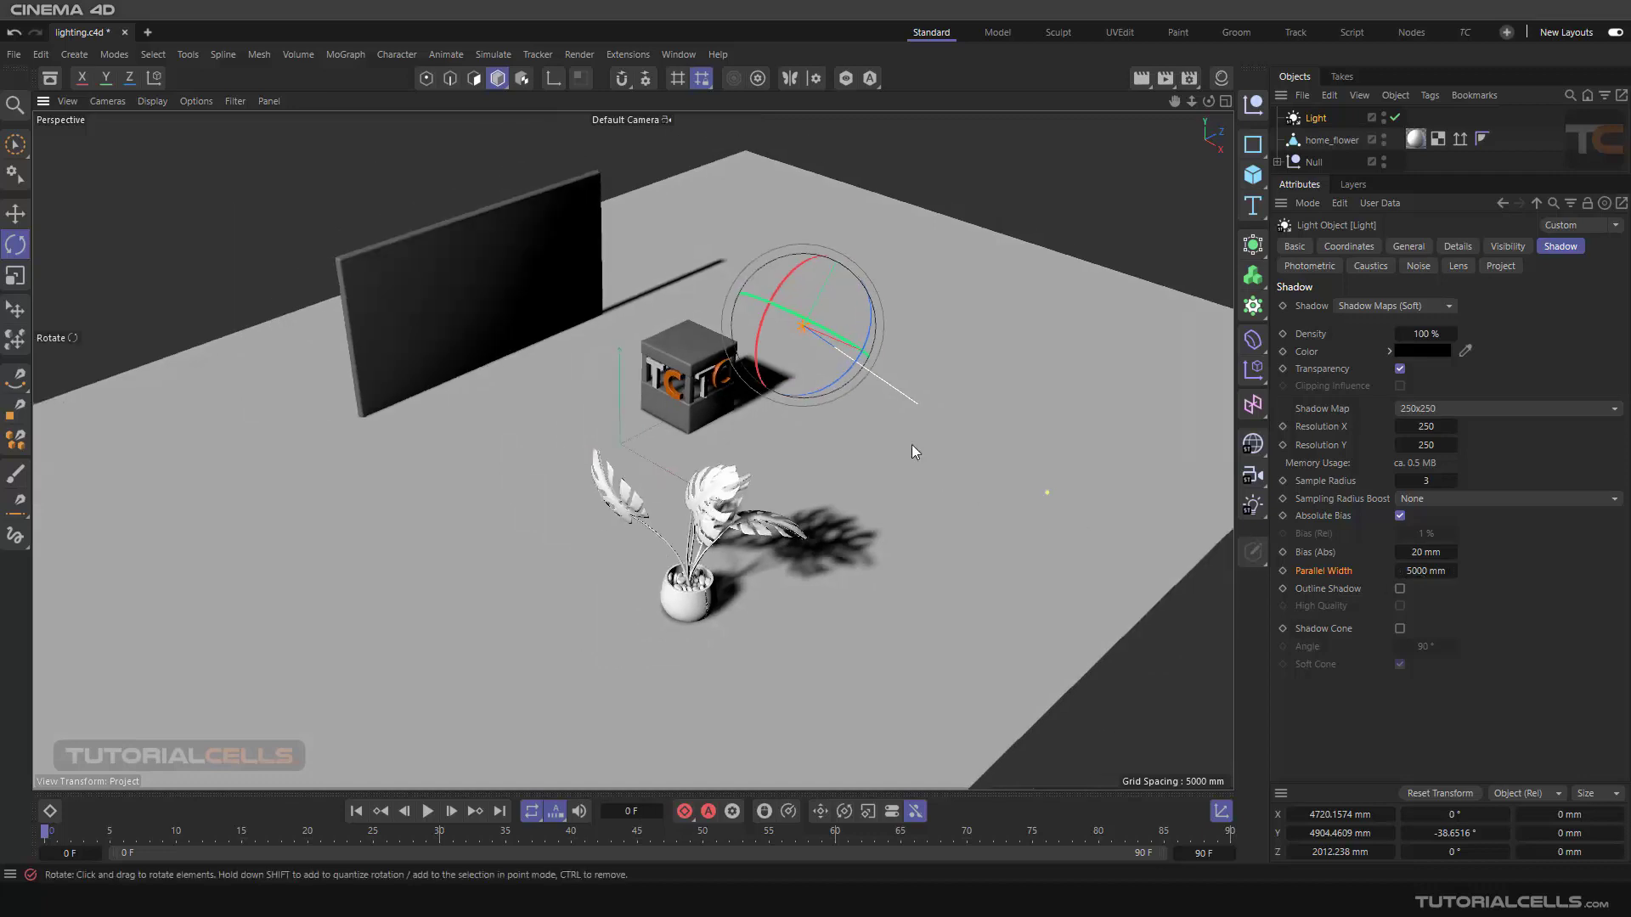
scroll(775, 431, "down", 1)
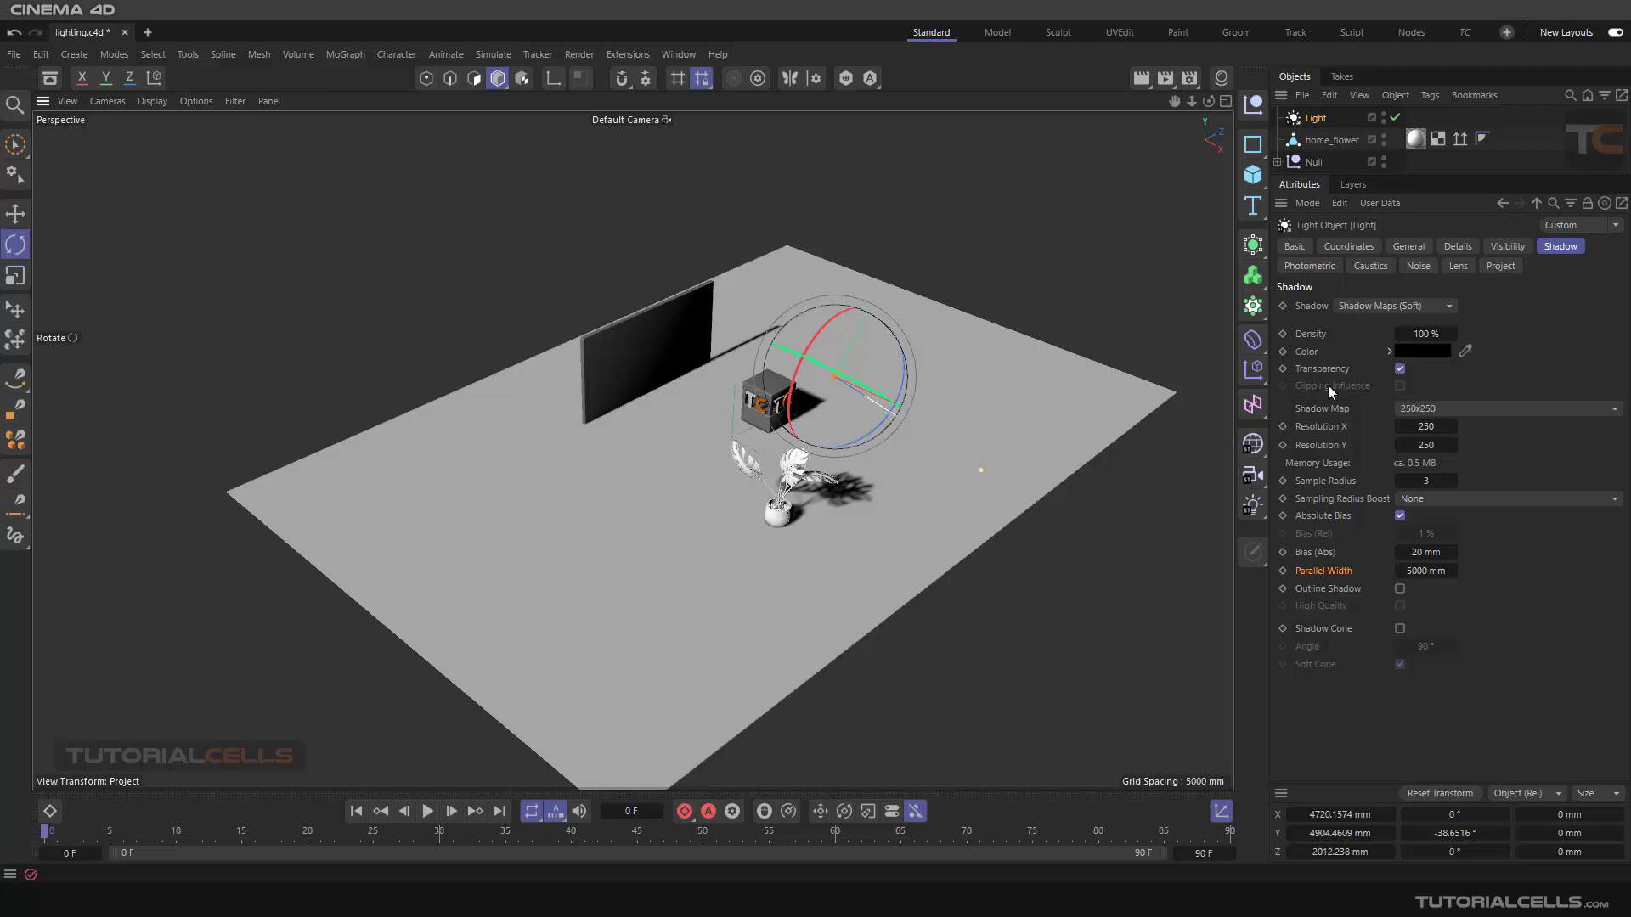
scroll(873, 396, "up", 6)
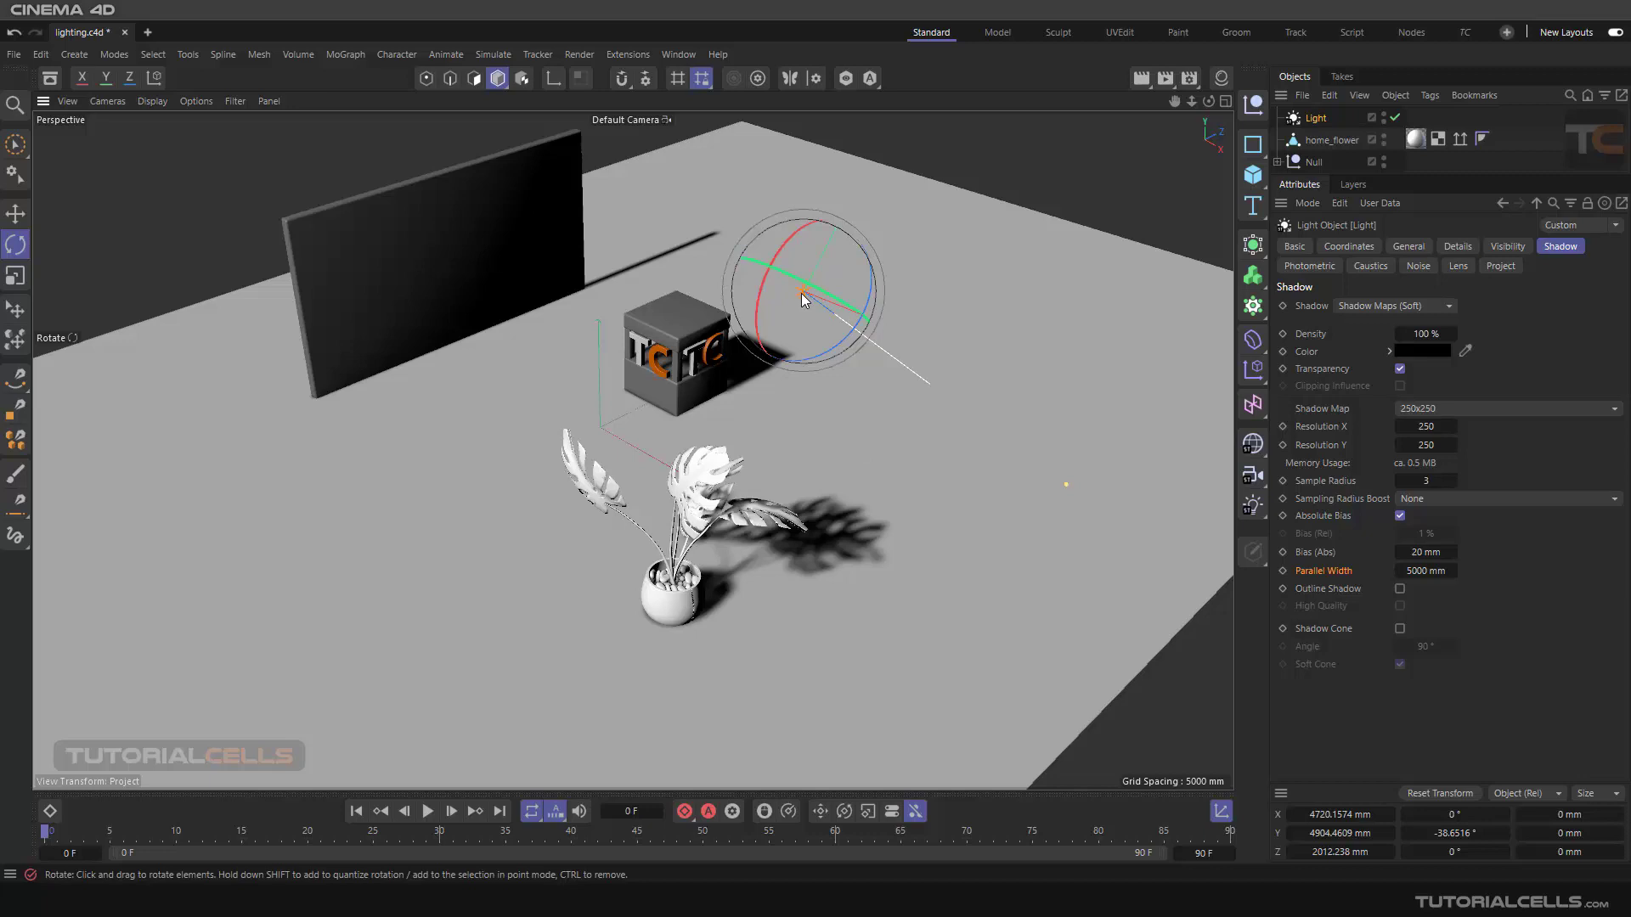
scroll(802, 293, "down", 6)
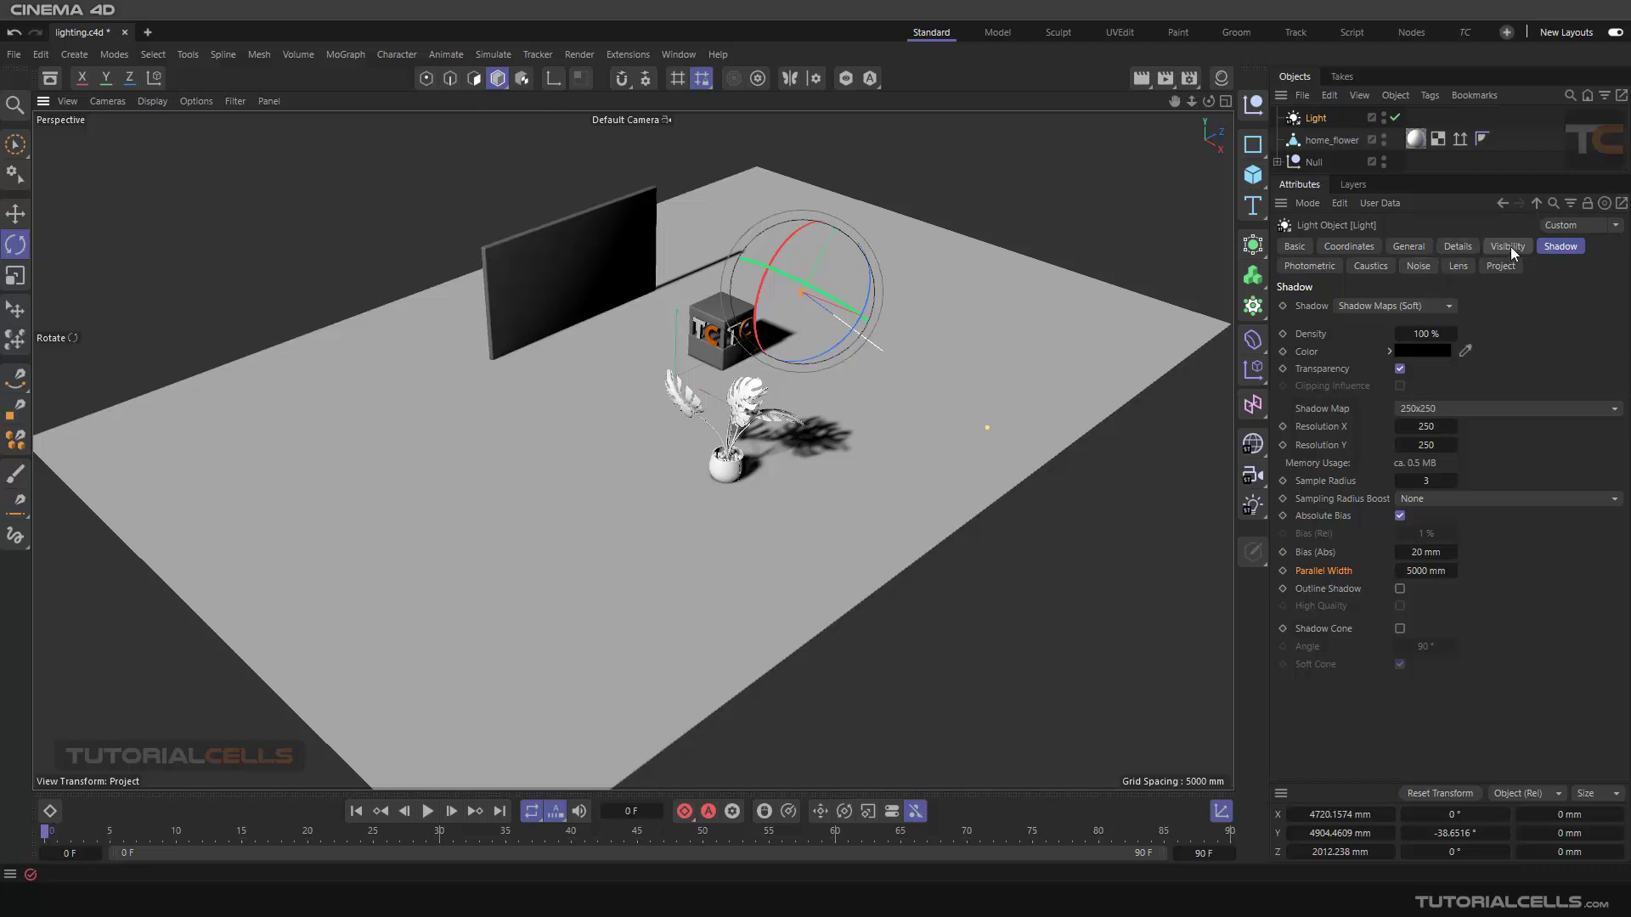
Change the light's type back to Omni and reset its pitch rotation to 0°.
left_click(1406, 248)
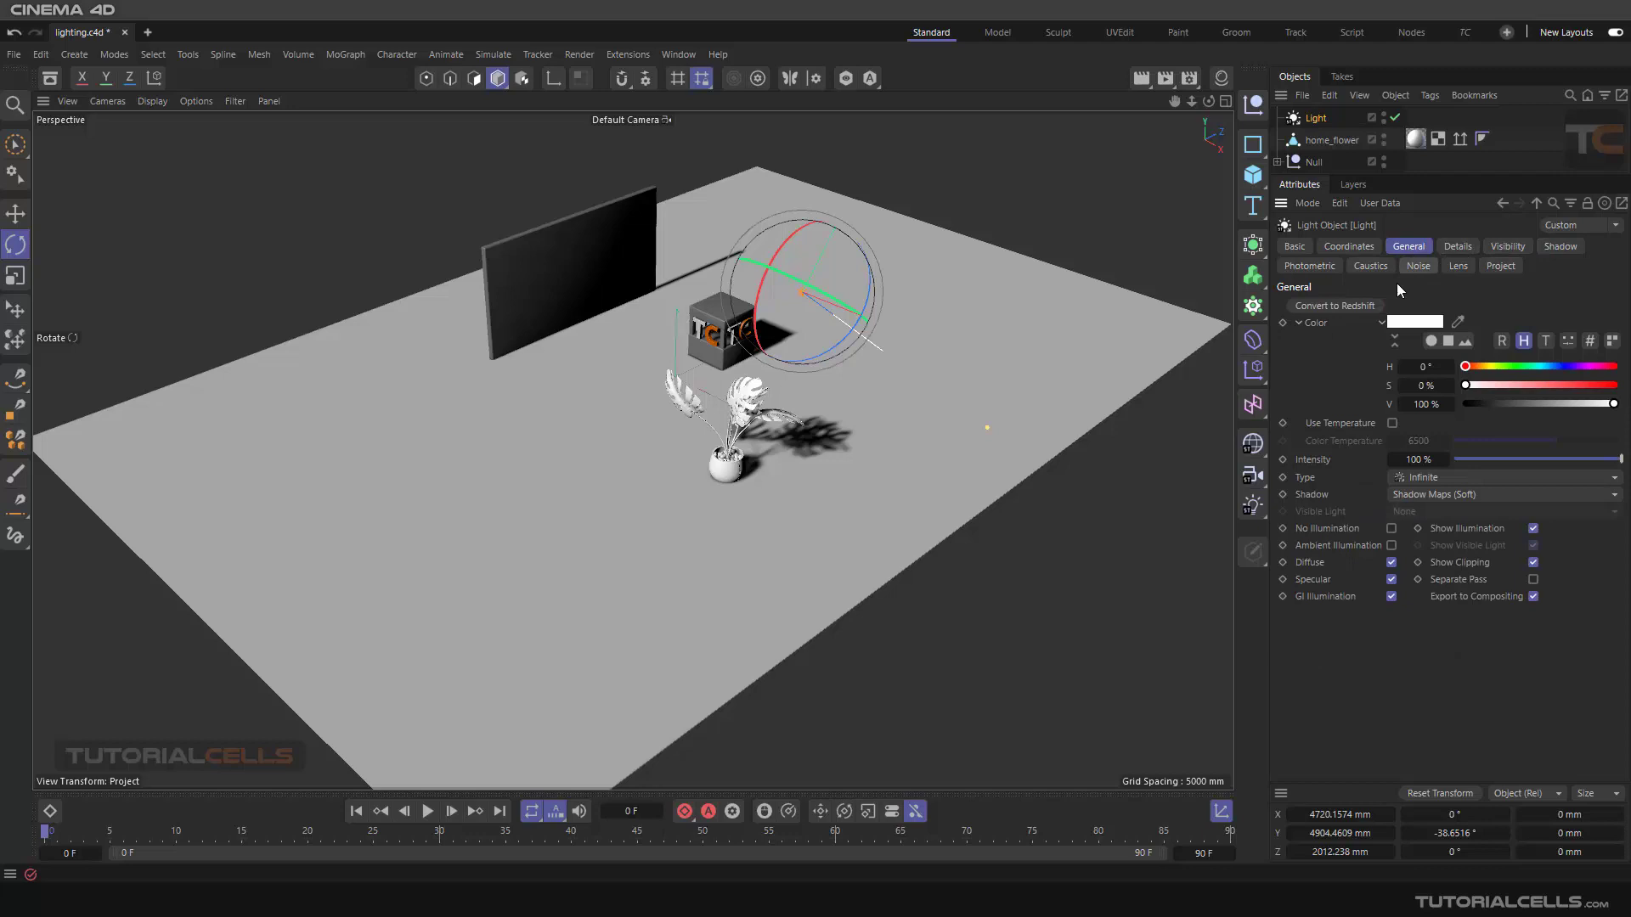
left_click(1405, 472)
left_click(1412, 499)
left_click(1554, 244)
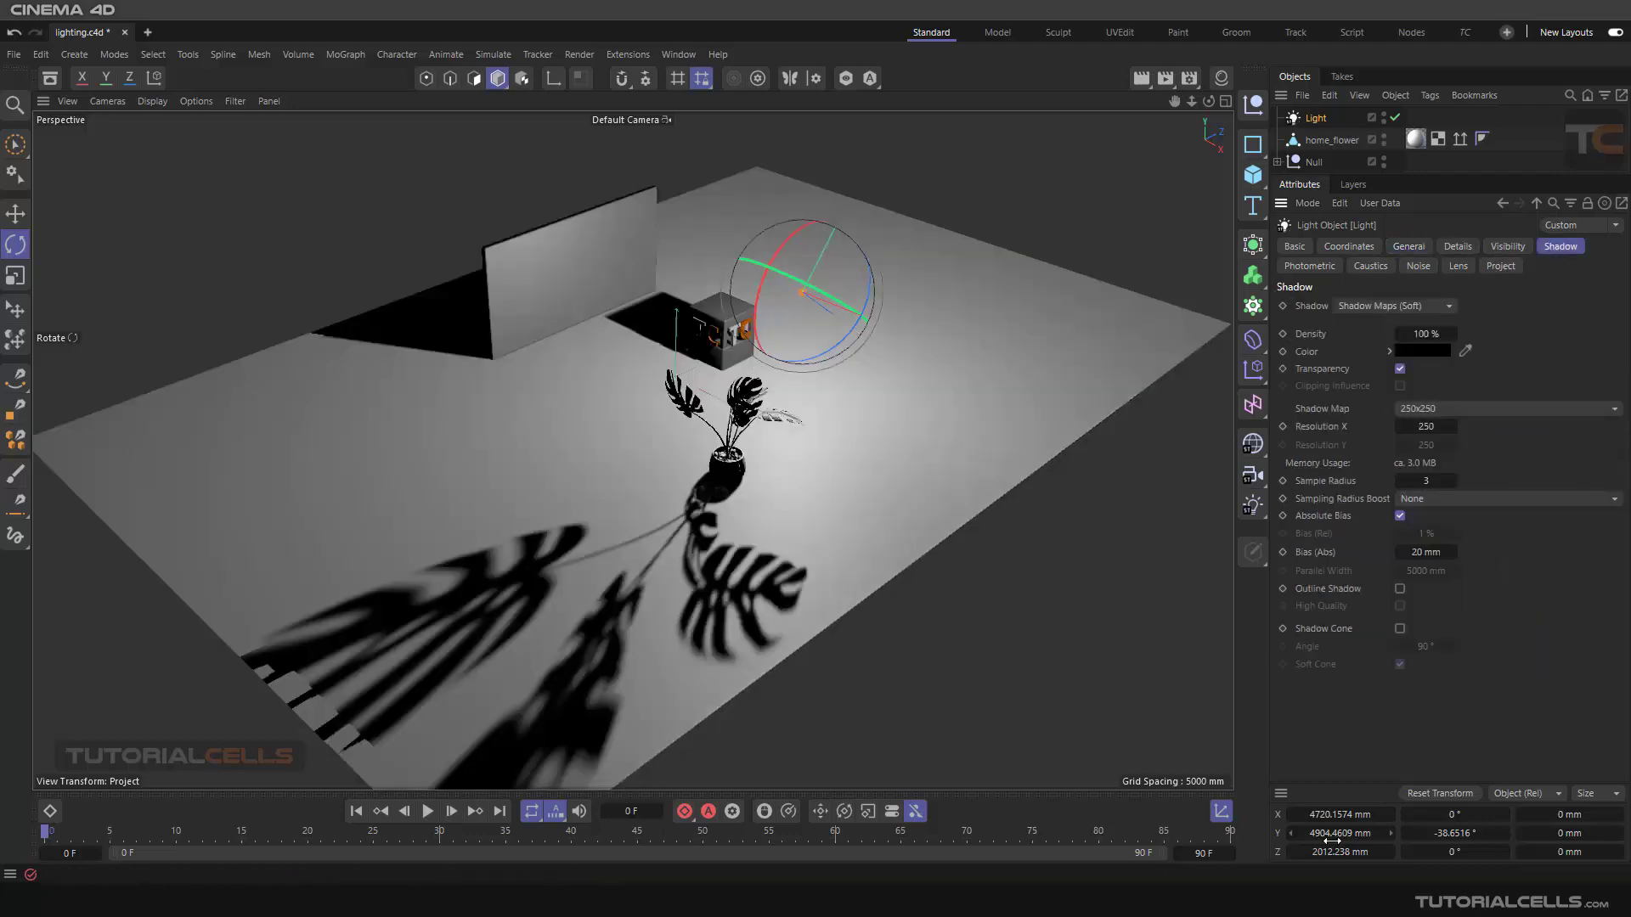
double_click(1435, 833)
type("0")
key("Return")
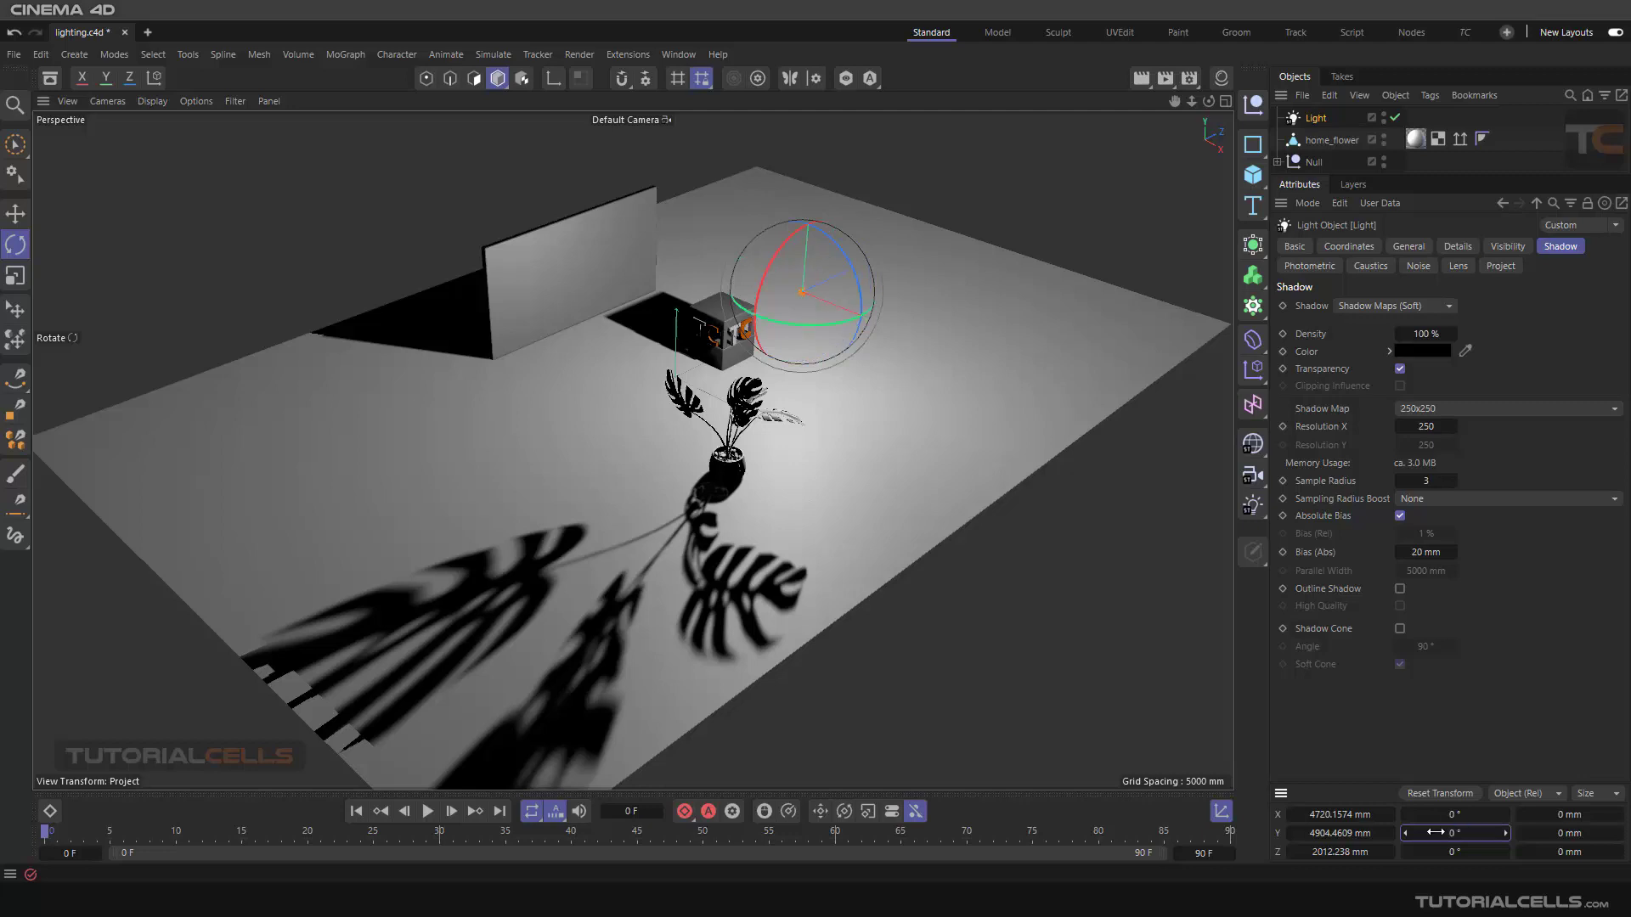
Move the light to about X 6144 mm and Z -4402 mm, keeping its height.
left_click(16, 213)
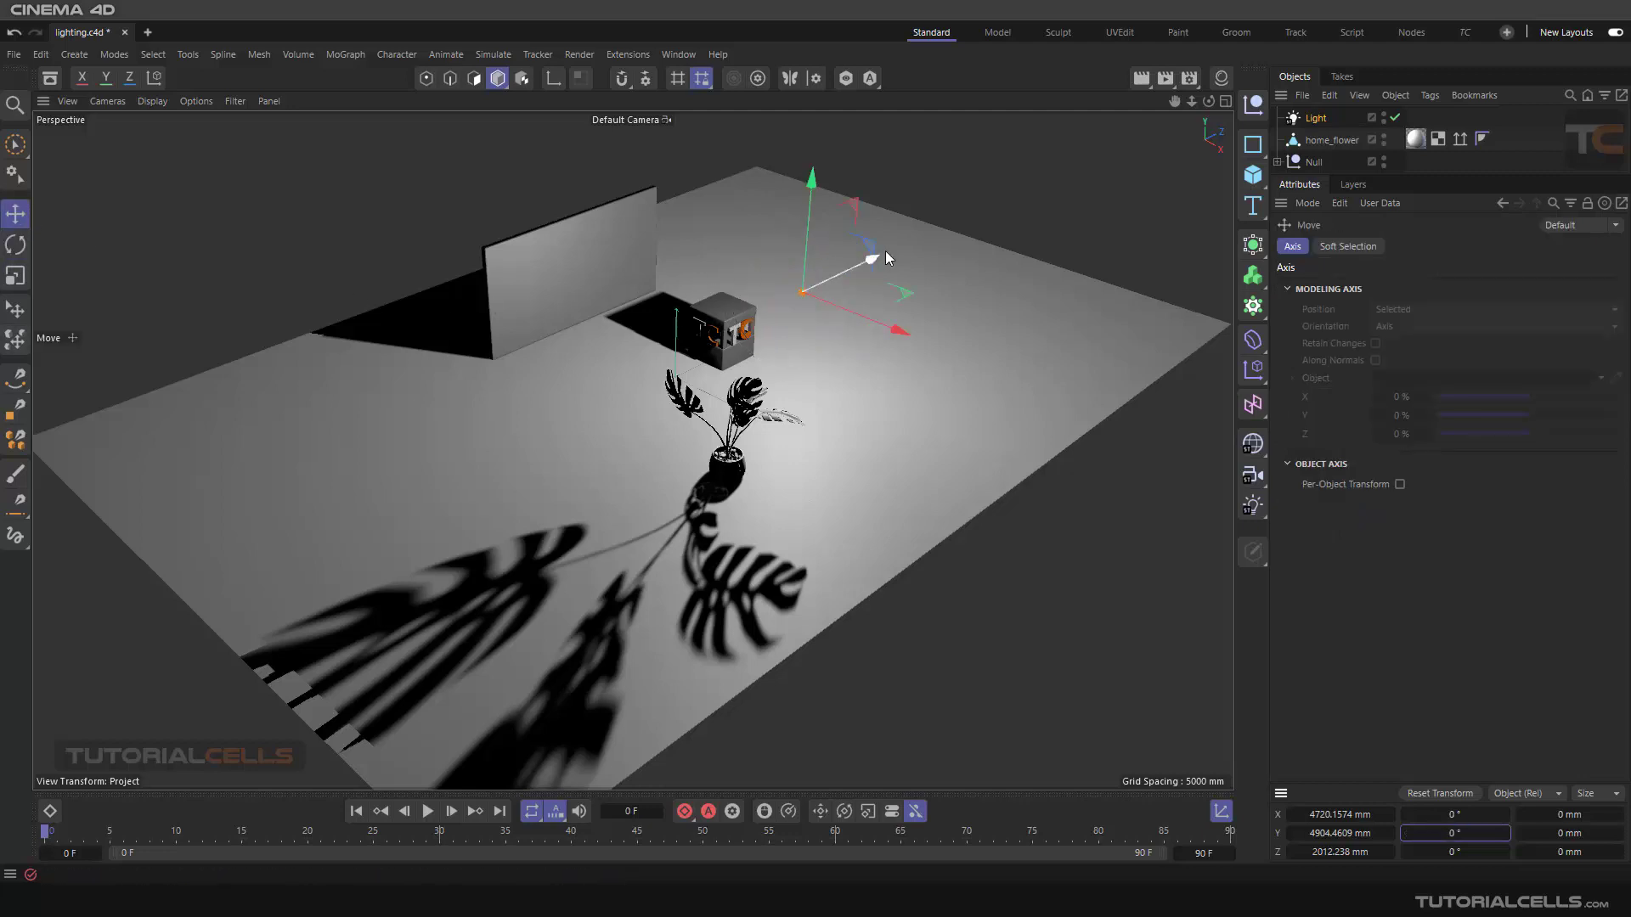
left_click_drag(886, 251, 769, 324)
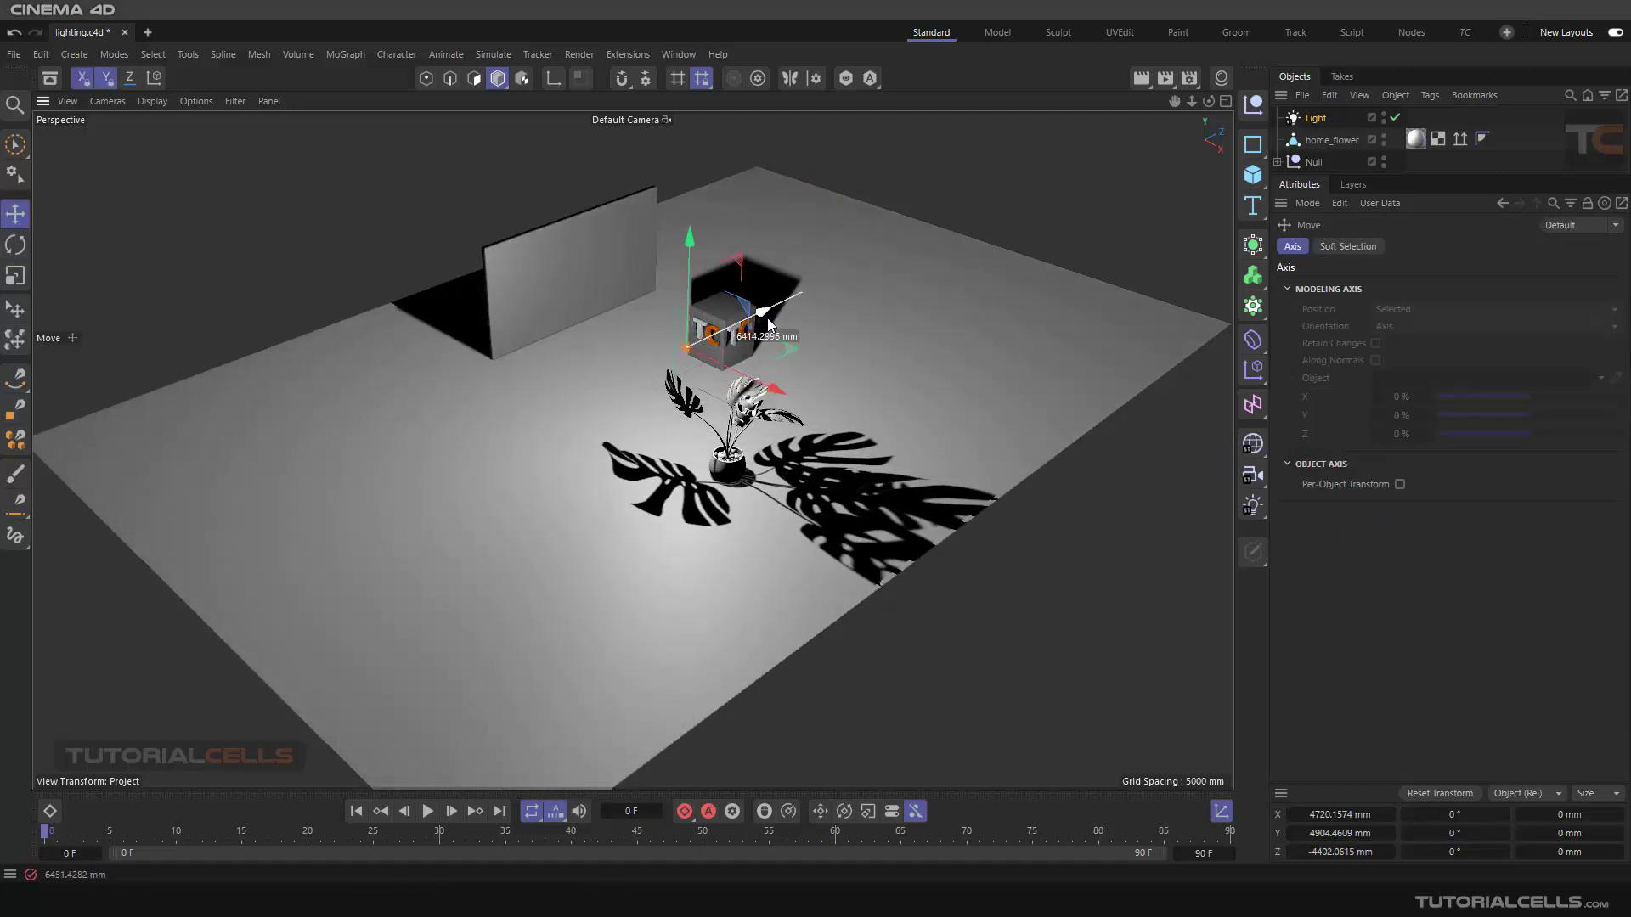
left_click_drag(776, 391, 805, 410)
scroll(813, 521, "up", 1)
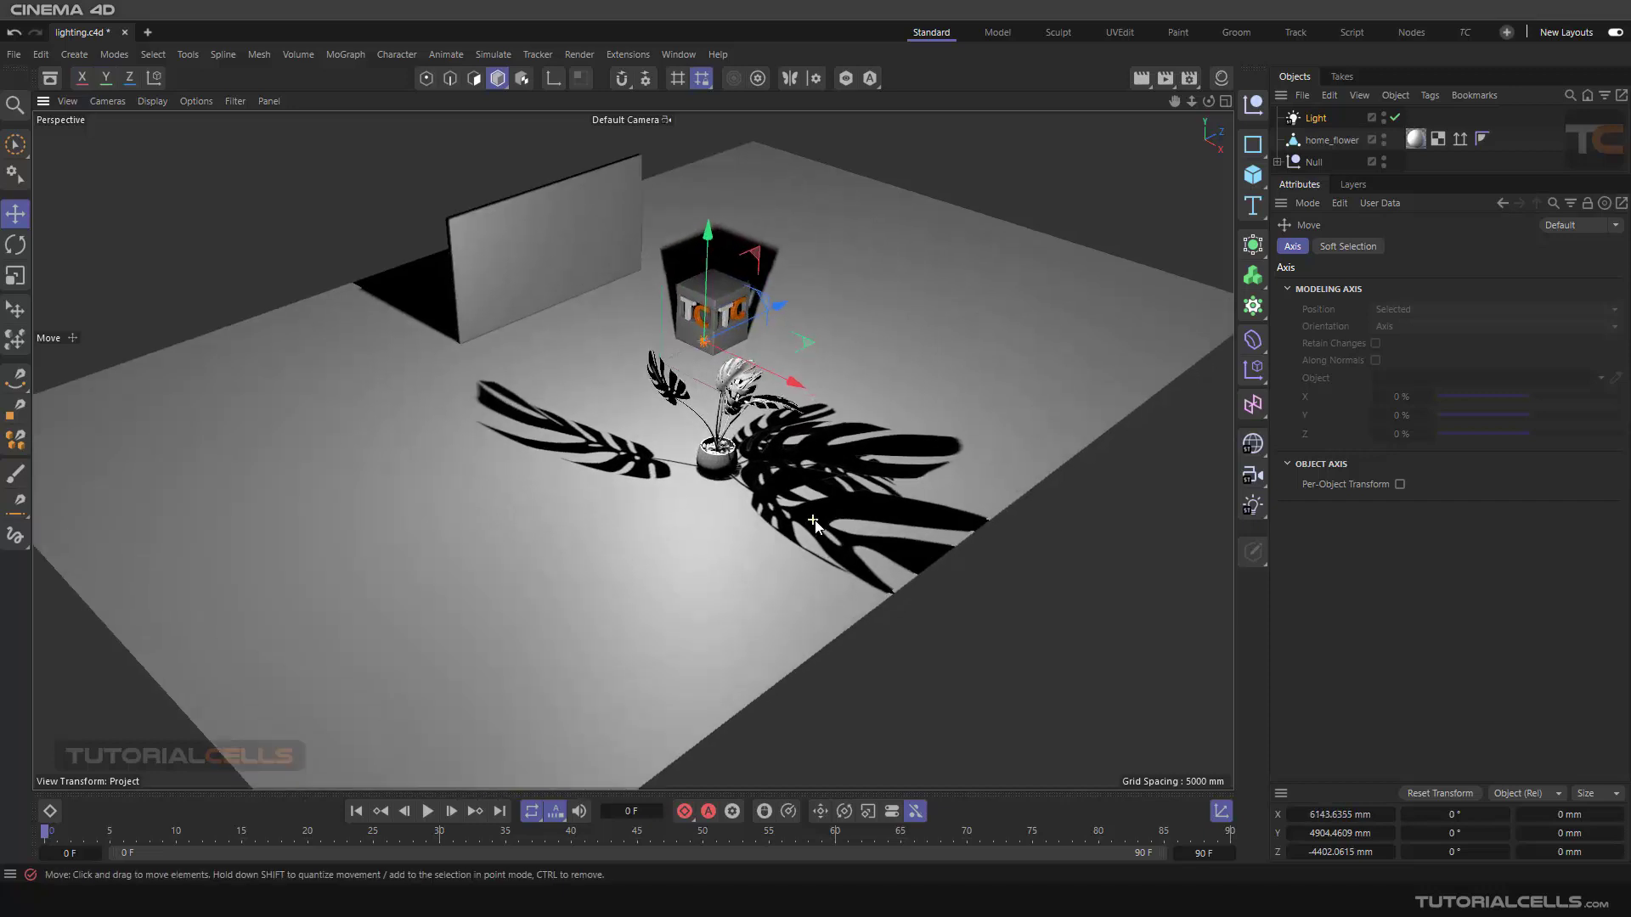
scroll(813, 520, "up", 4)
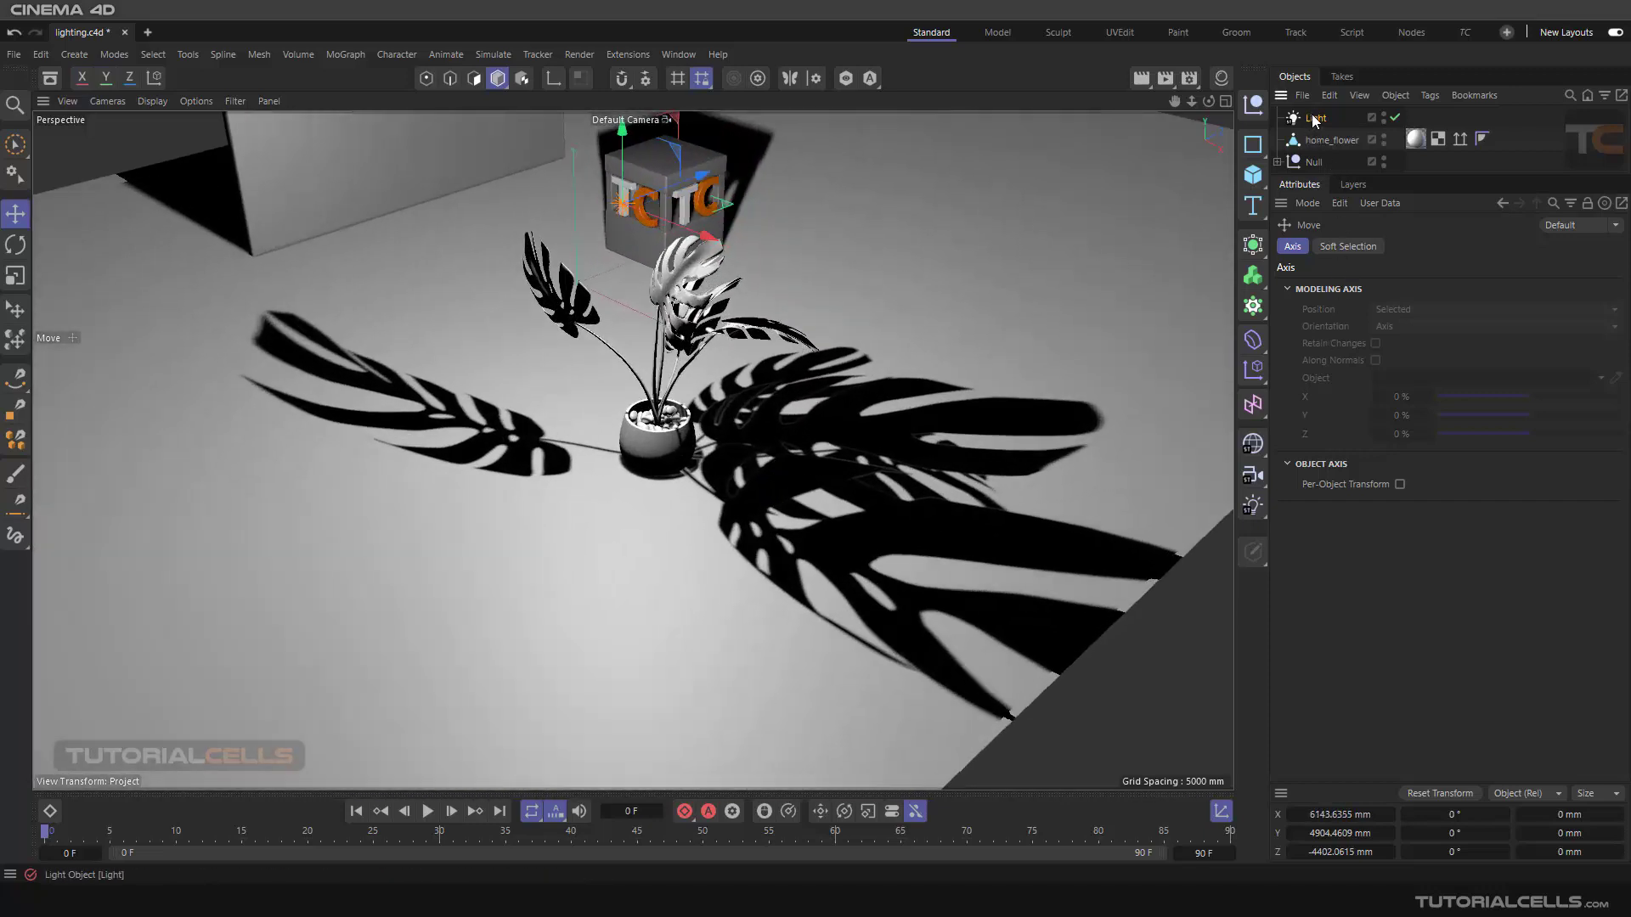
Enable the light's Outline Shadow, render the plant in the viewport, and disable the option again.
left_click(1314, 119)
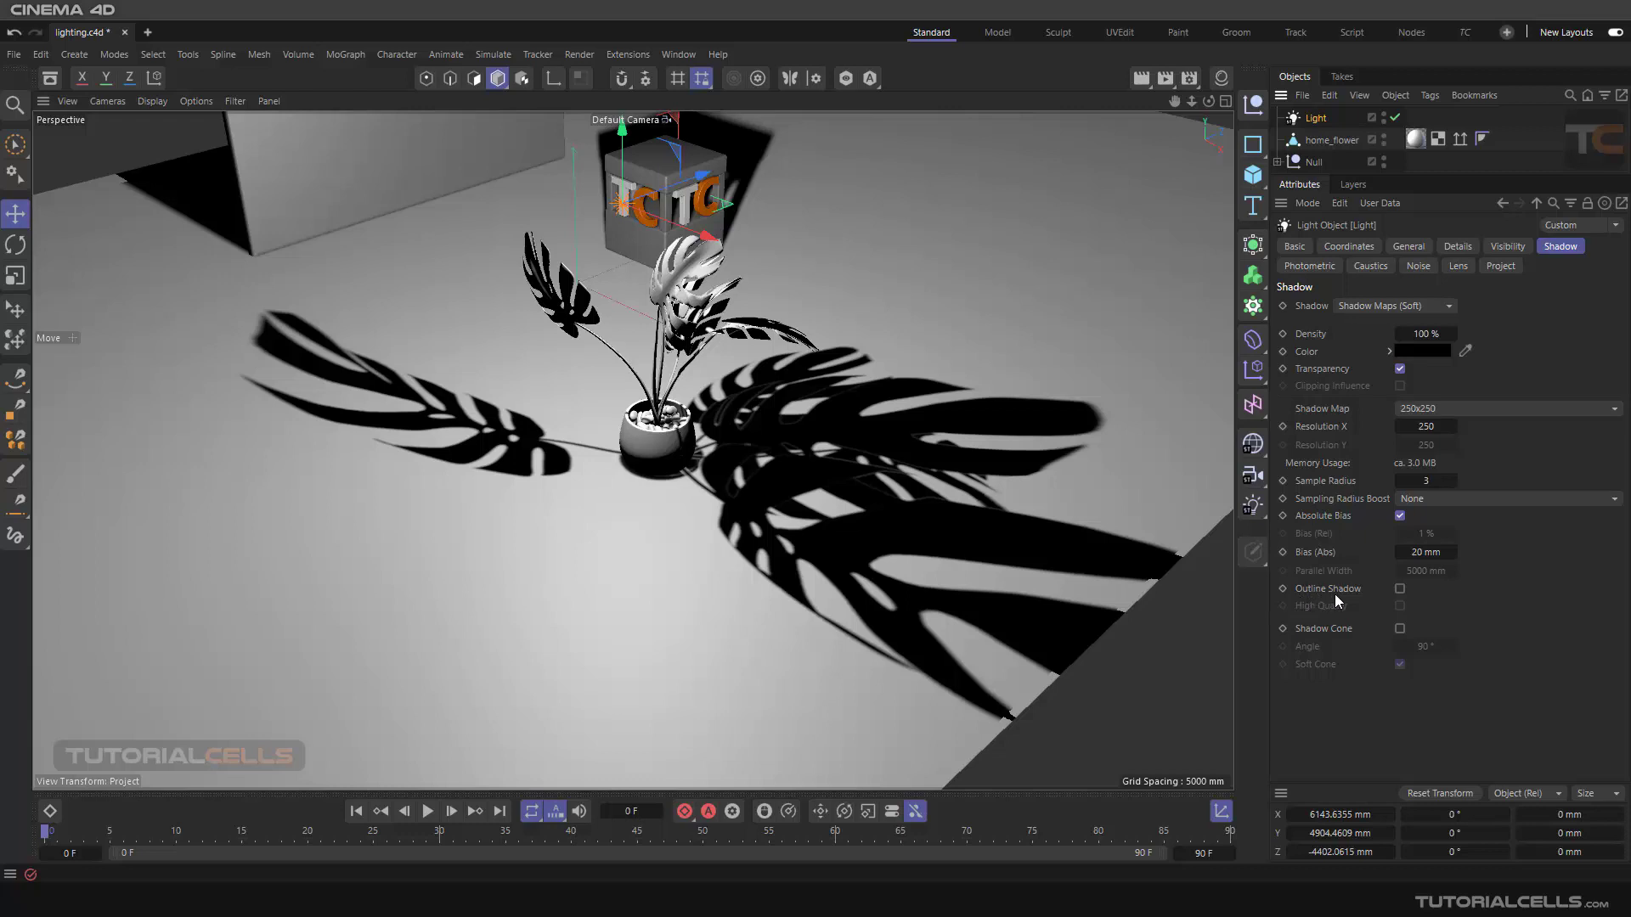
left_click(1400, 590)
left_click(1140, 83)
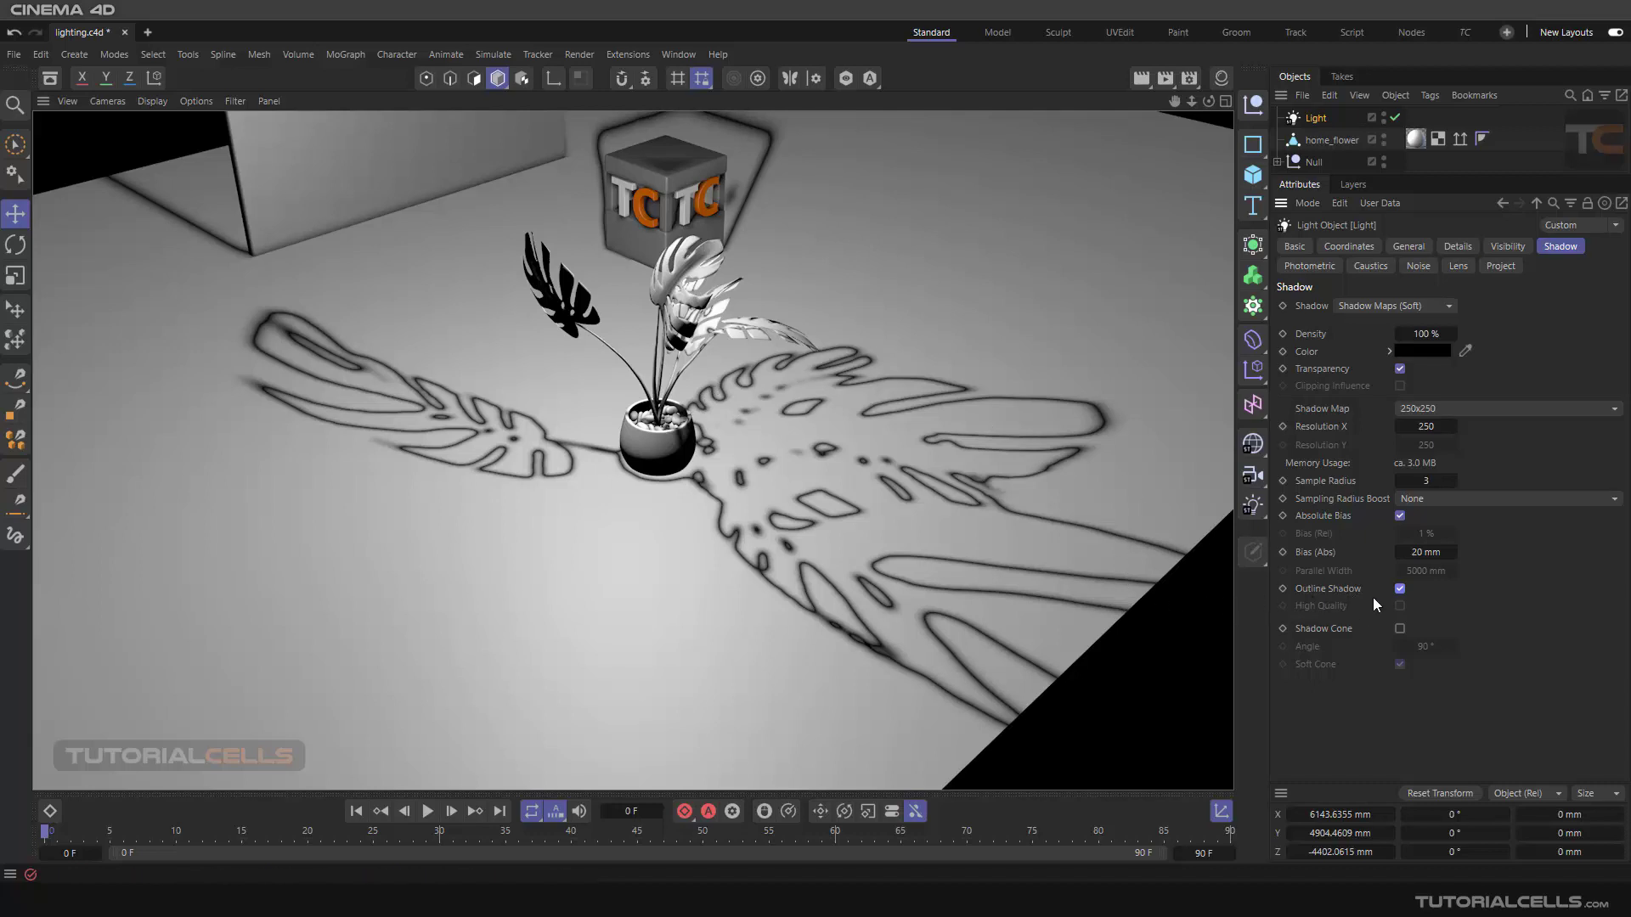
left_click(1401, 590)
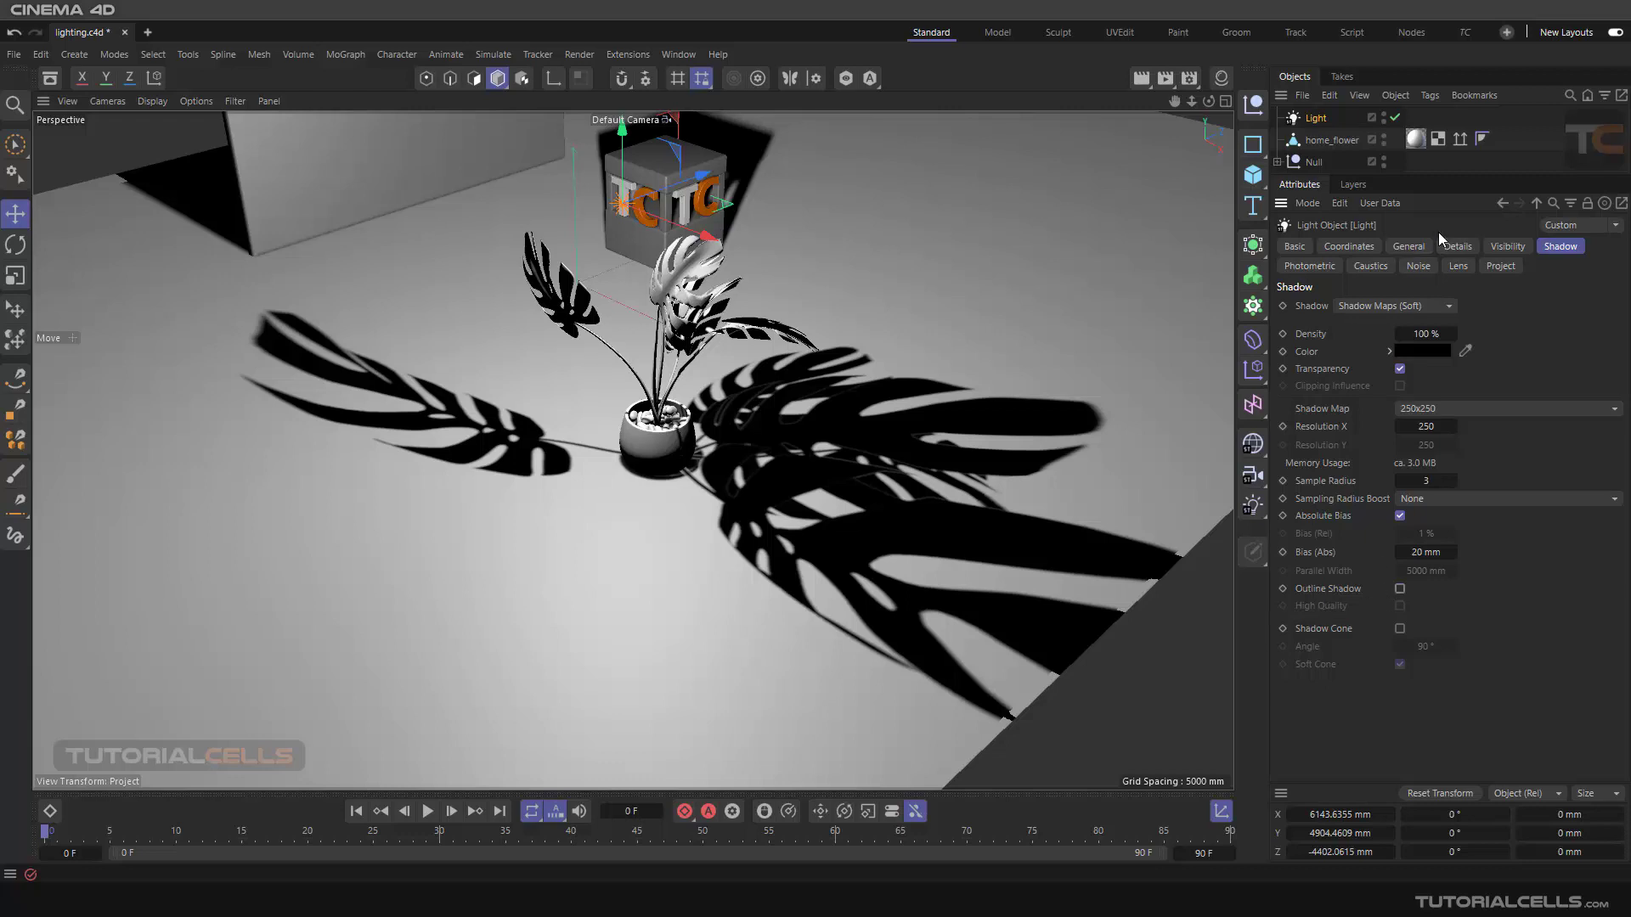
Change the light's type to Spot and bring up its shadow settings.
left_click(1408, 246)
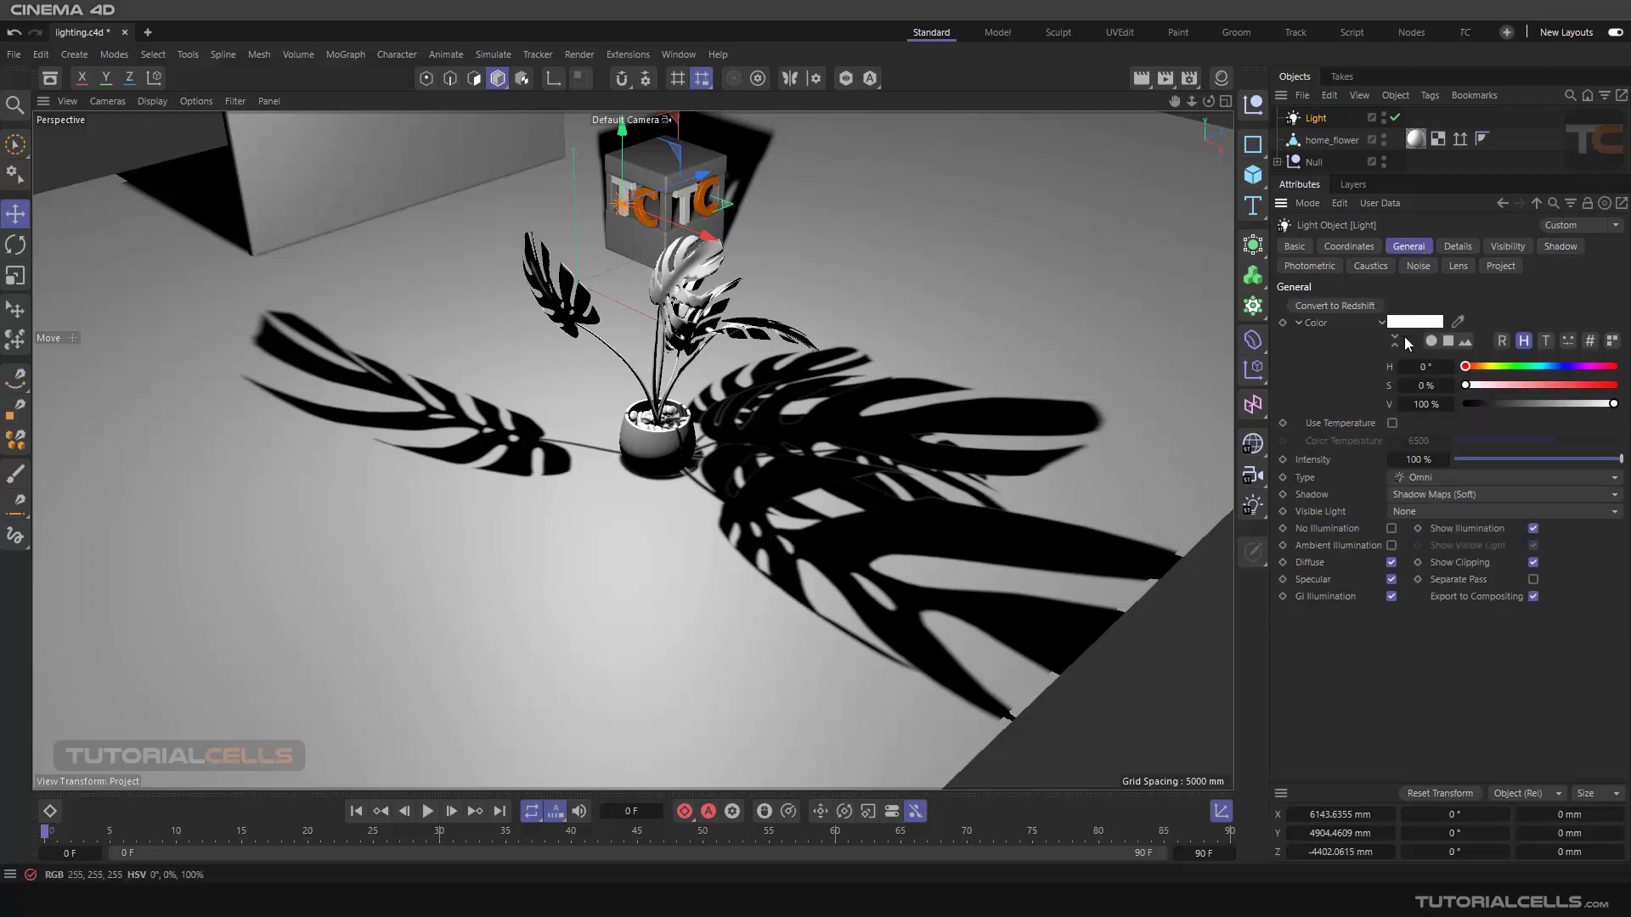
left_click(1415, 478)
left_click(1426, 509)
left_click(1560, 246)
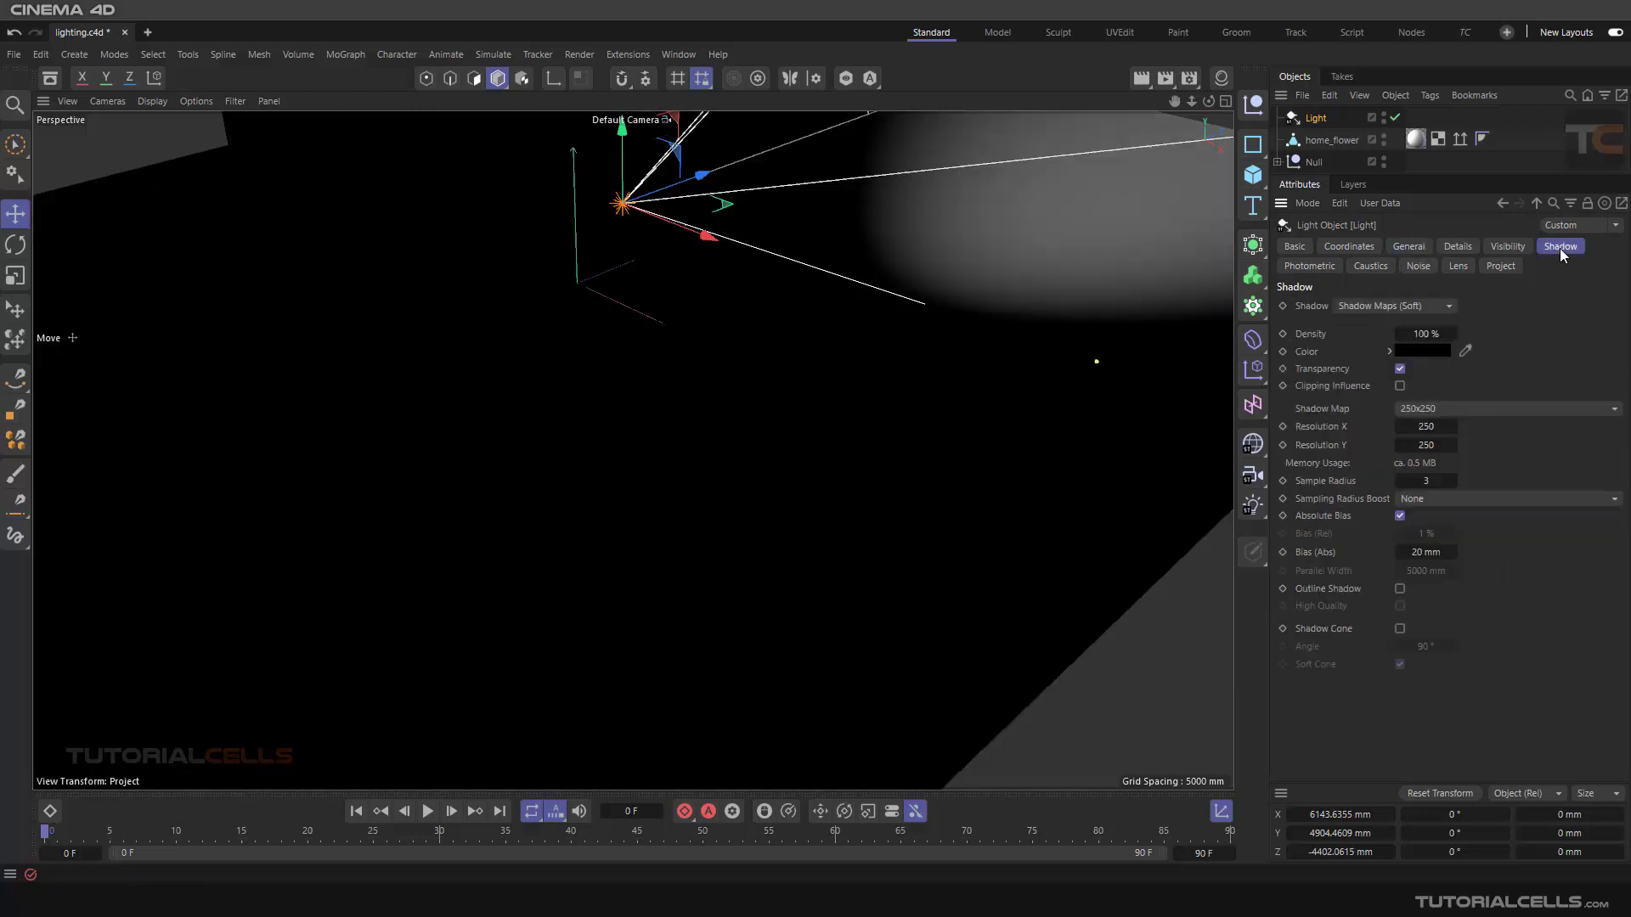
Change the light's type to Infinite and bring up its shadow settings.
left_click(1412, 247)
left_click(1403, 477)
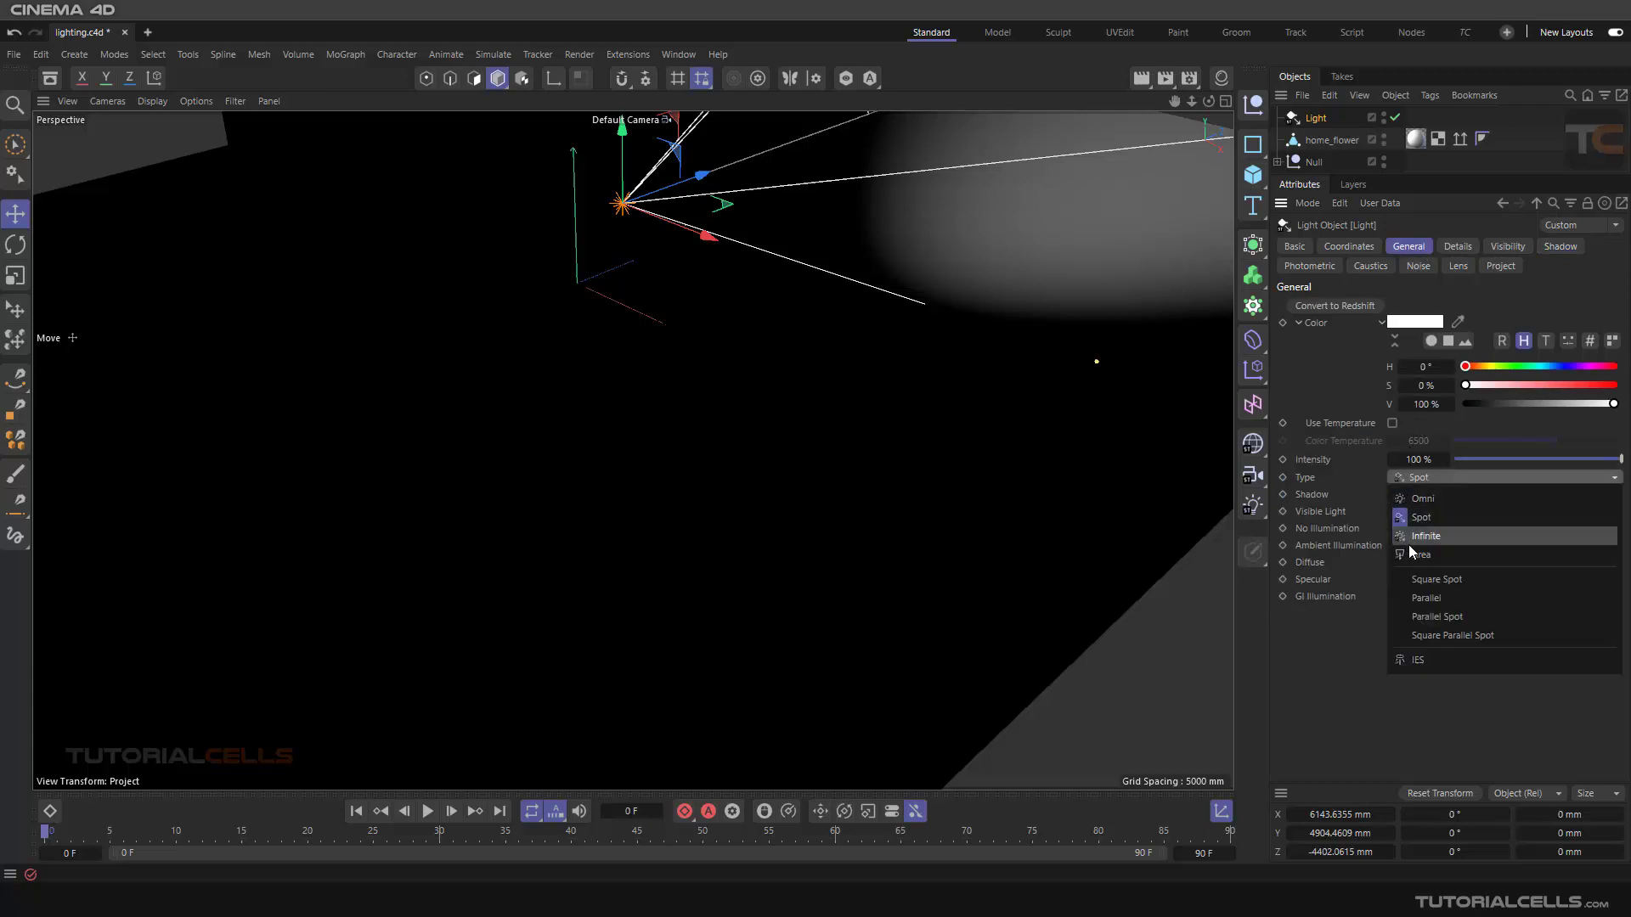
left_click(1409, 537)
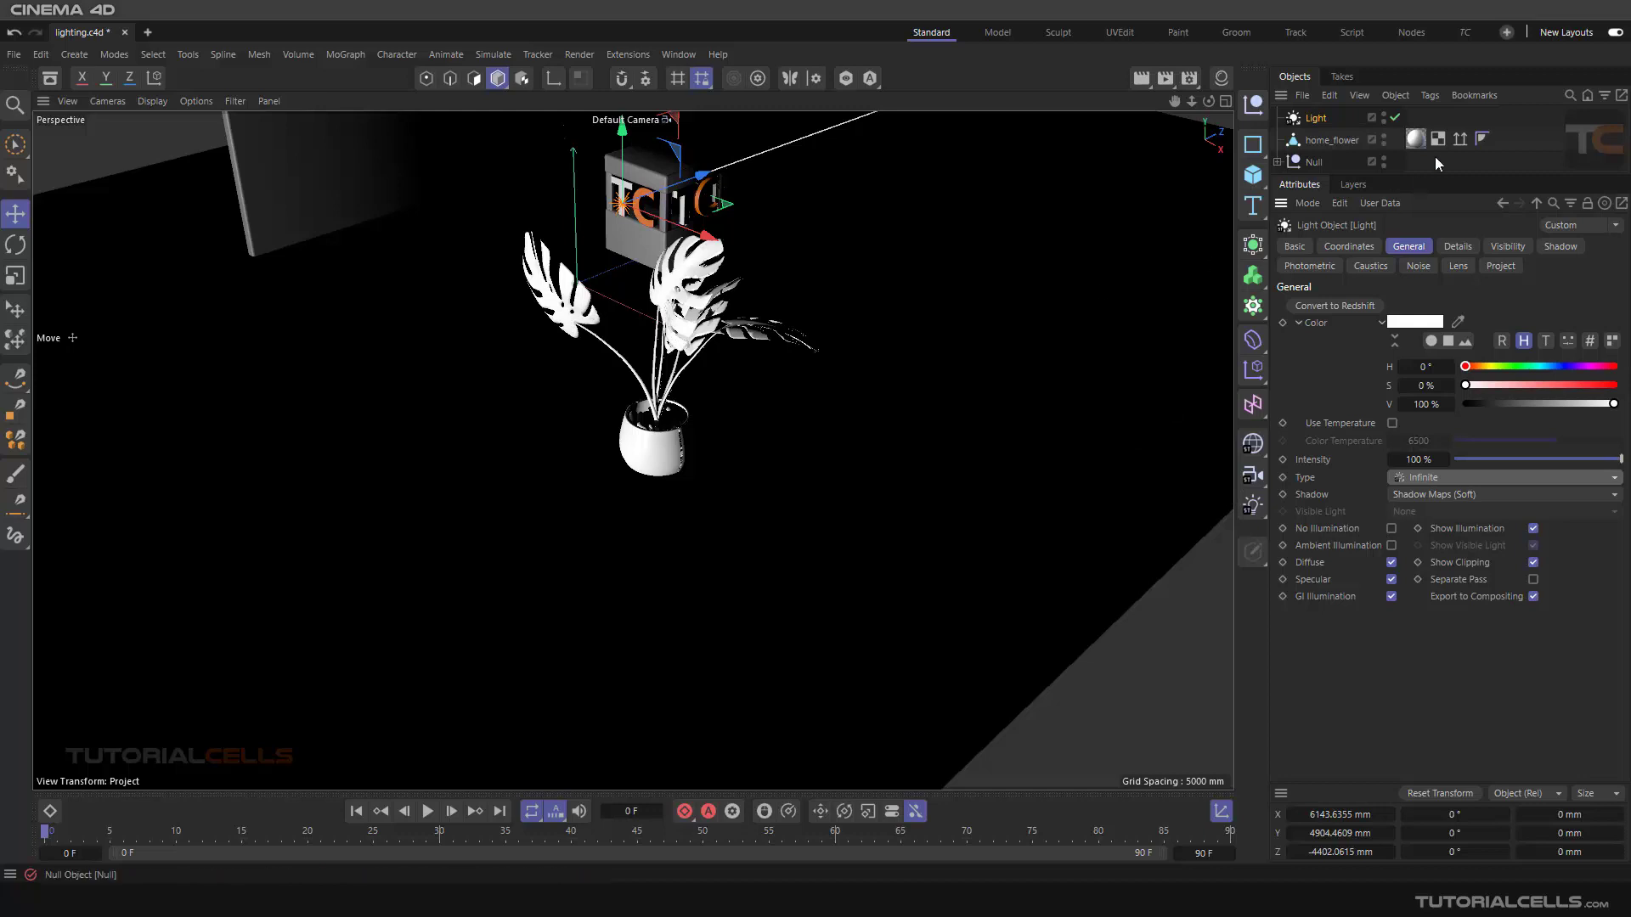
left_click(1547, 247)
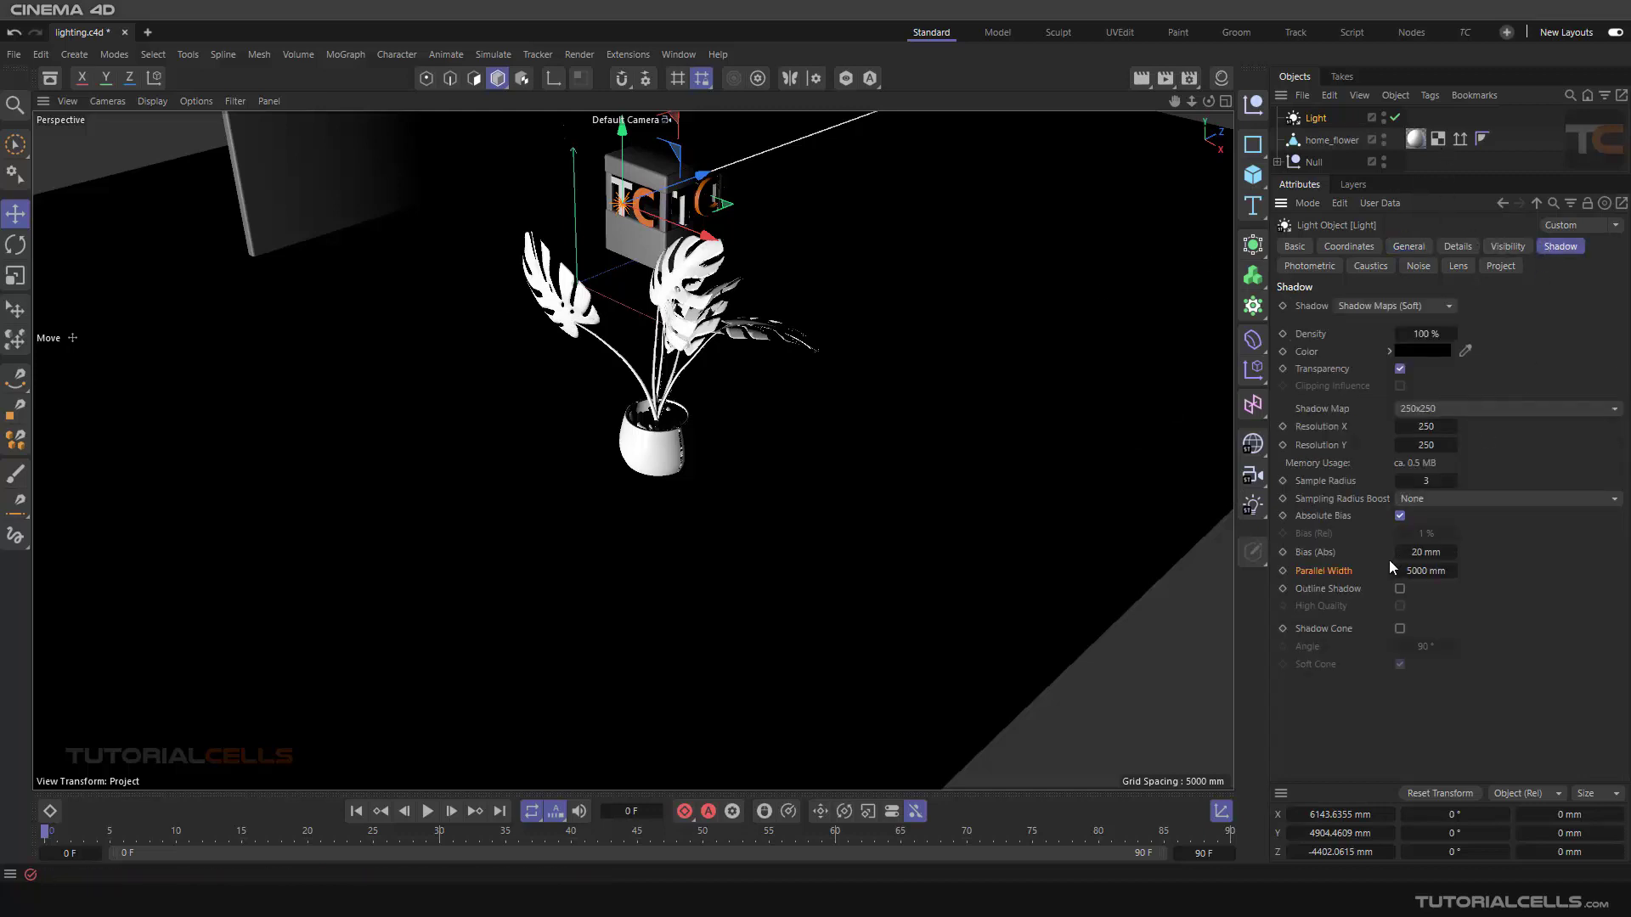
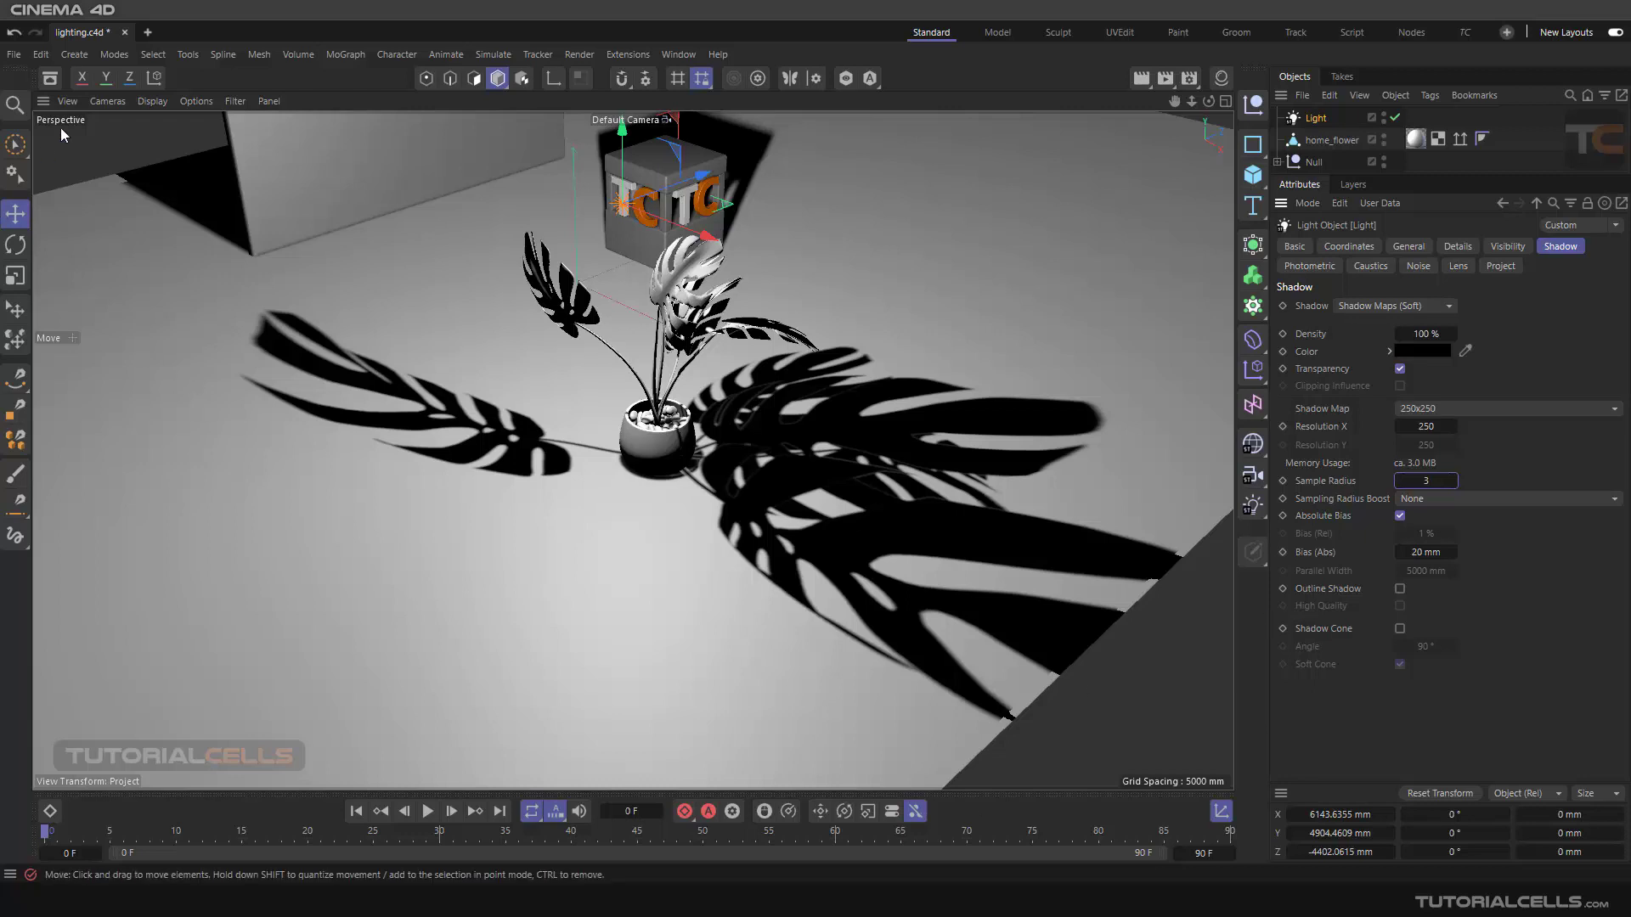
Start a new project, add a plane, and scale it uniformly to about 39109 mm per side.
left_click(148, 31)
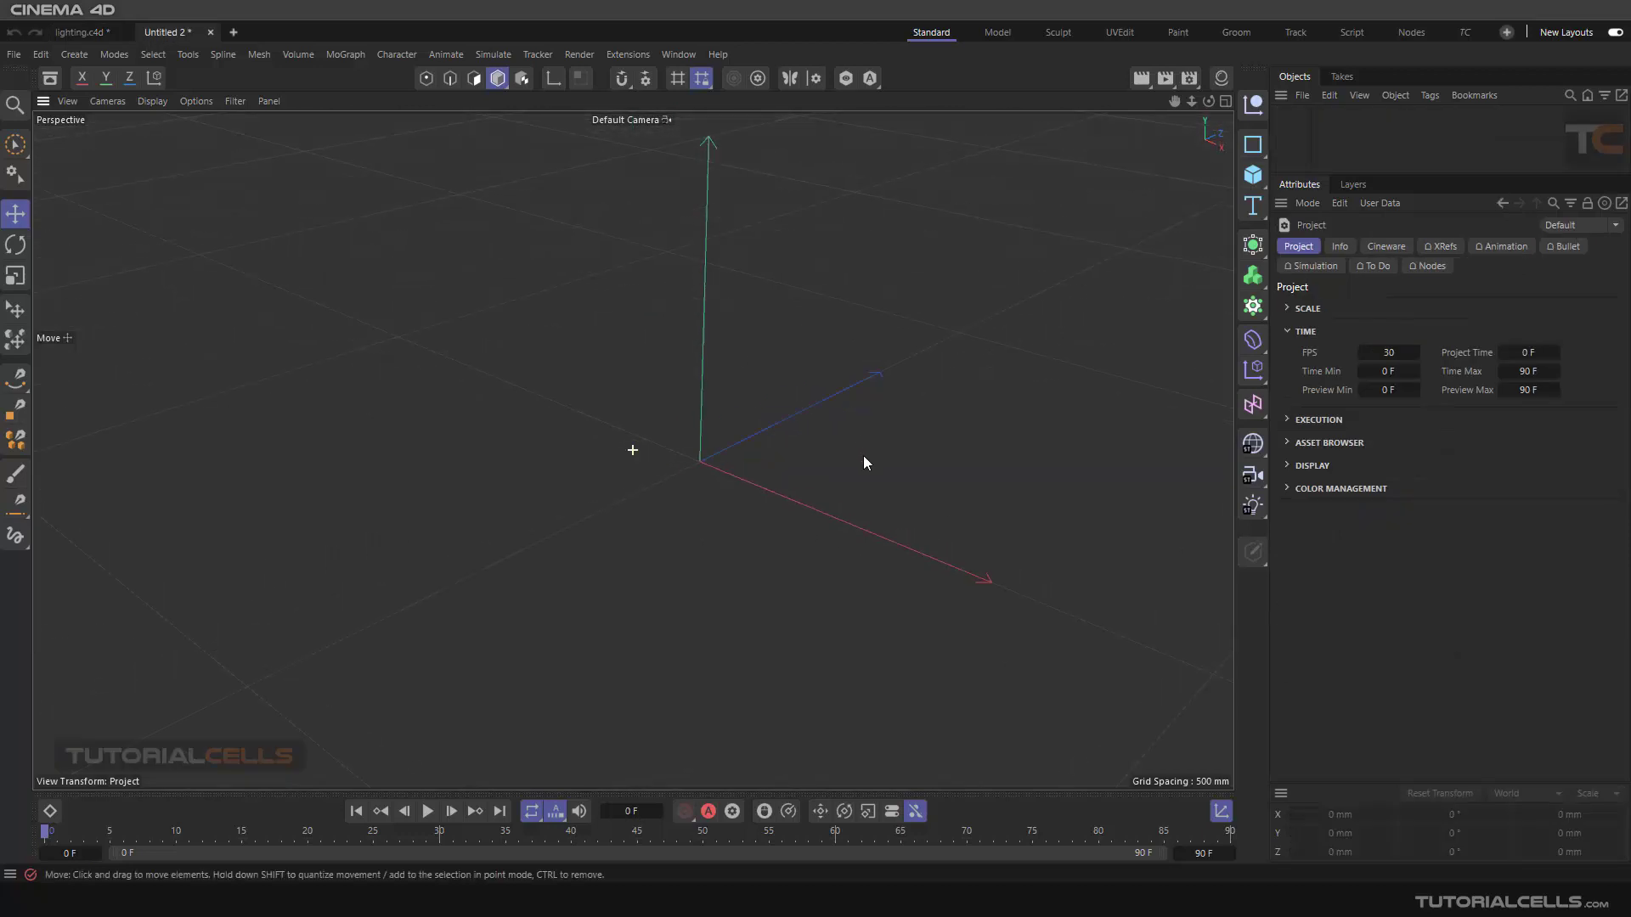
left_click(1254, 175)
left_click(1296, 244)
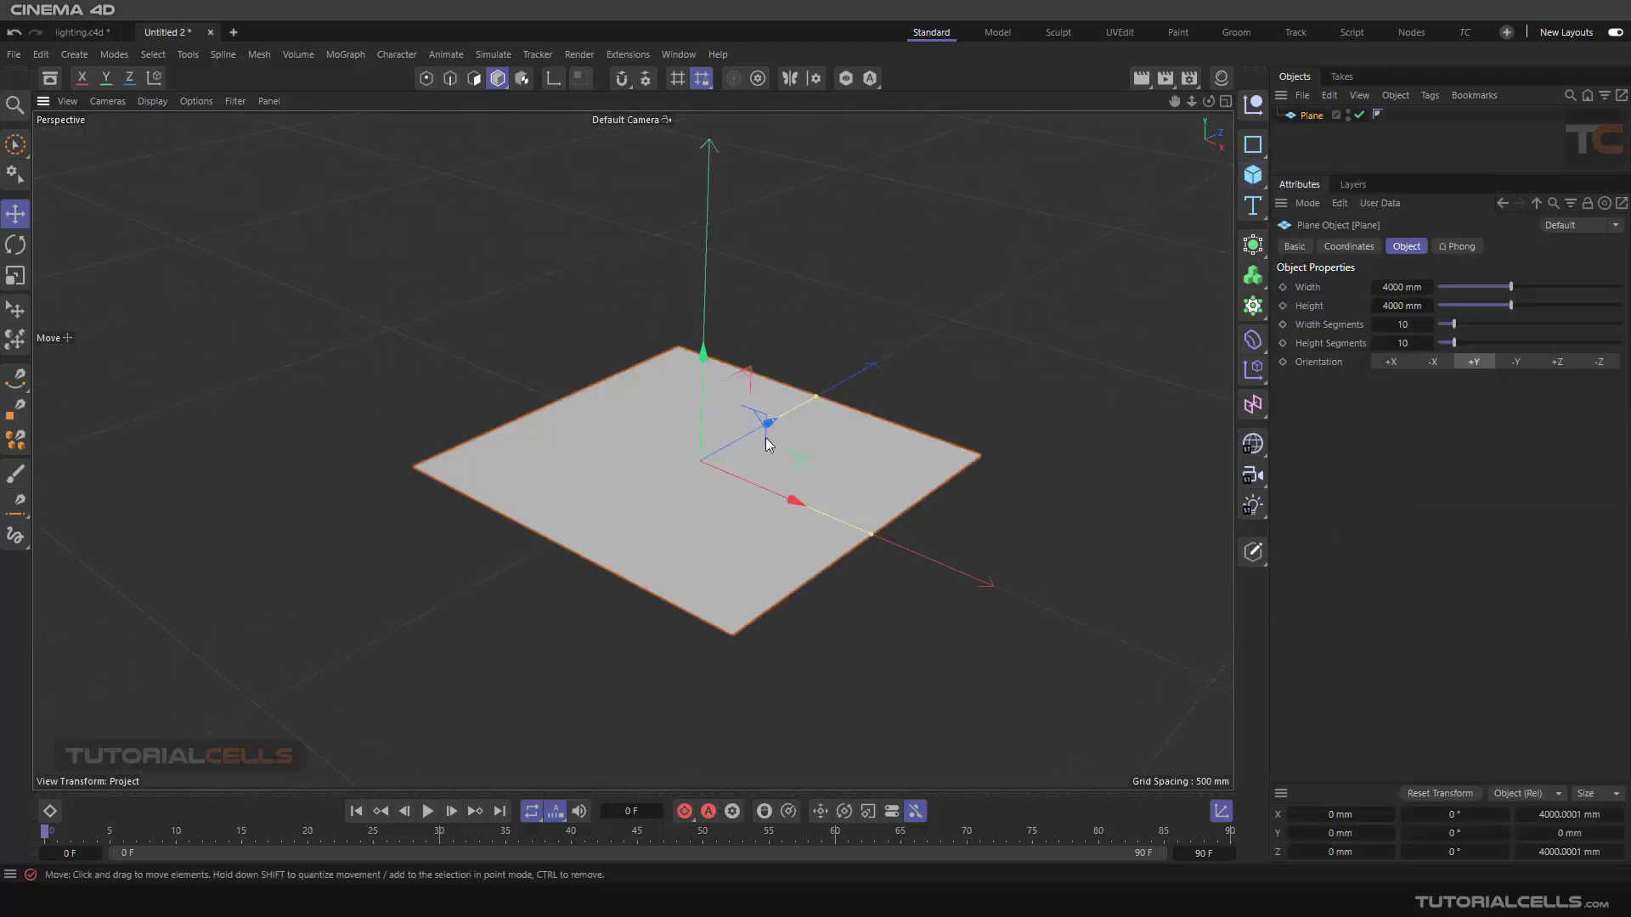
left_click(15, 276)
left_click_drag(353, 299, 837, 246)
Add a sphere at the plane's center and scale it down to about 959 mm across.
left_click(1254, 176)
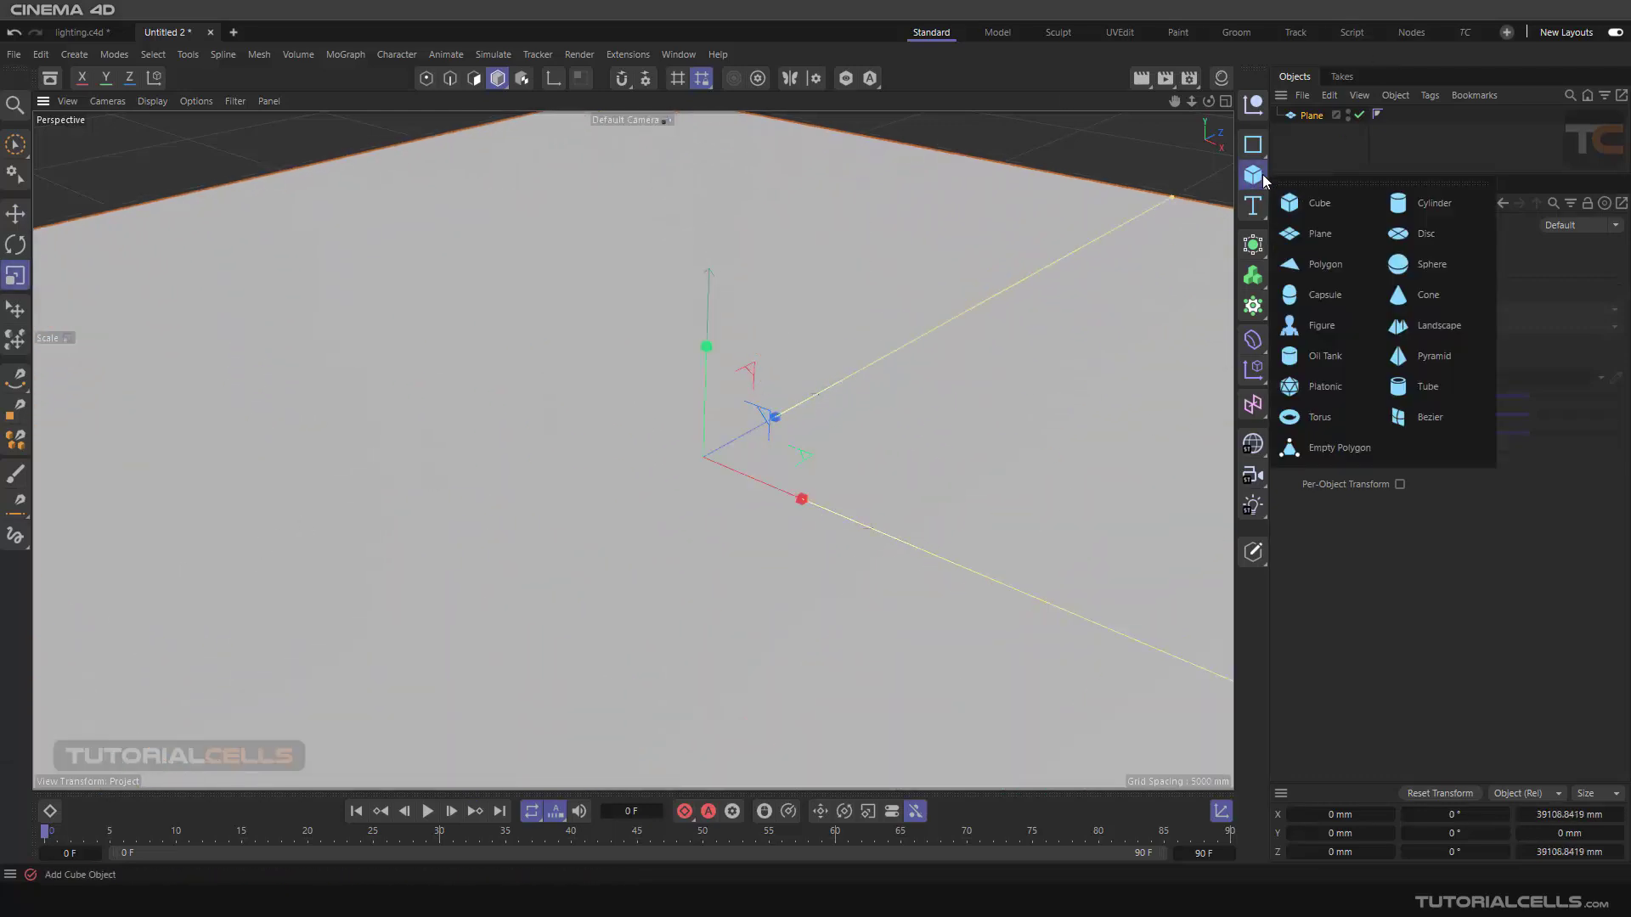
left_click(1431, 264)
scroll(677, 431, "down", 6)
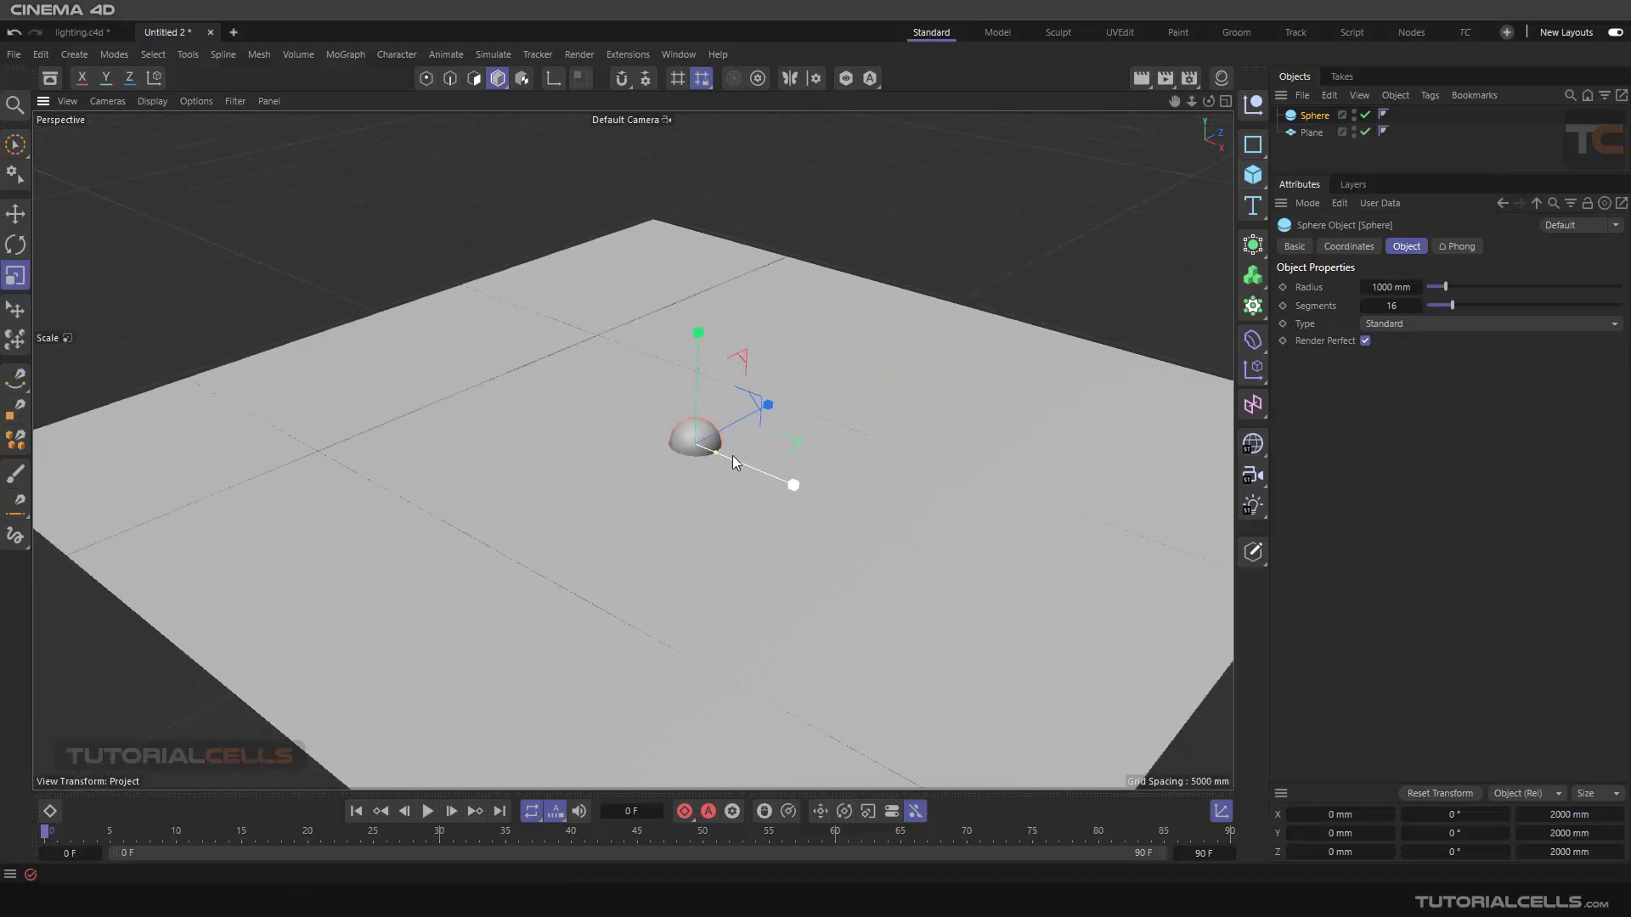
mouse_move(721, 454)
left_mouse_down()
mouse_move(705, 450)
mouse_move(754, 466)
mouse_move(722, 453)
left_mouse_up()
Copy the sphere along the X axis into a row of six, the farthest at about X 11662 mm.
left_click(15, 213)
left_click_drag(722, 453, 977, 560, "ctrl")
left_click_drag(977, 560, 1071, 600, "ctrl")
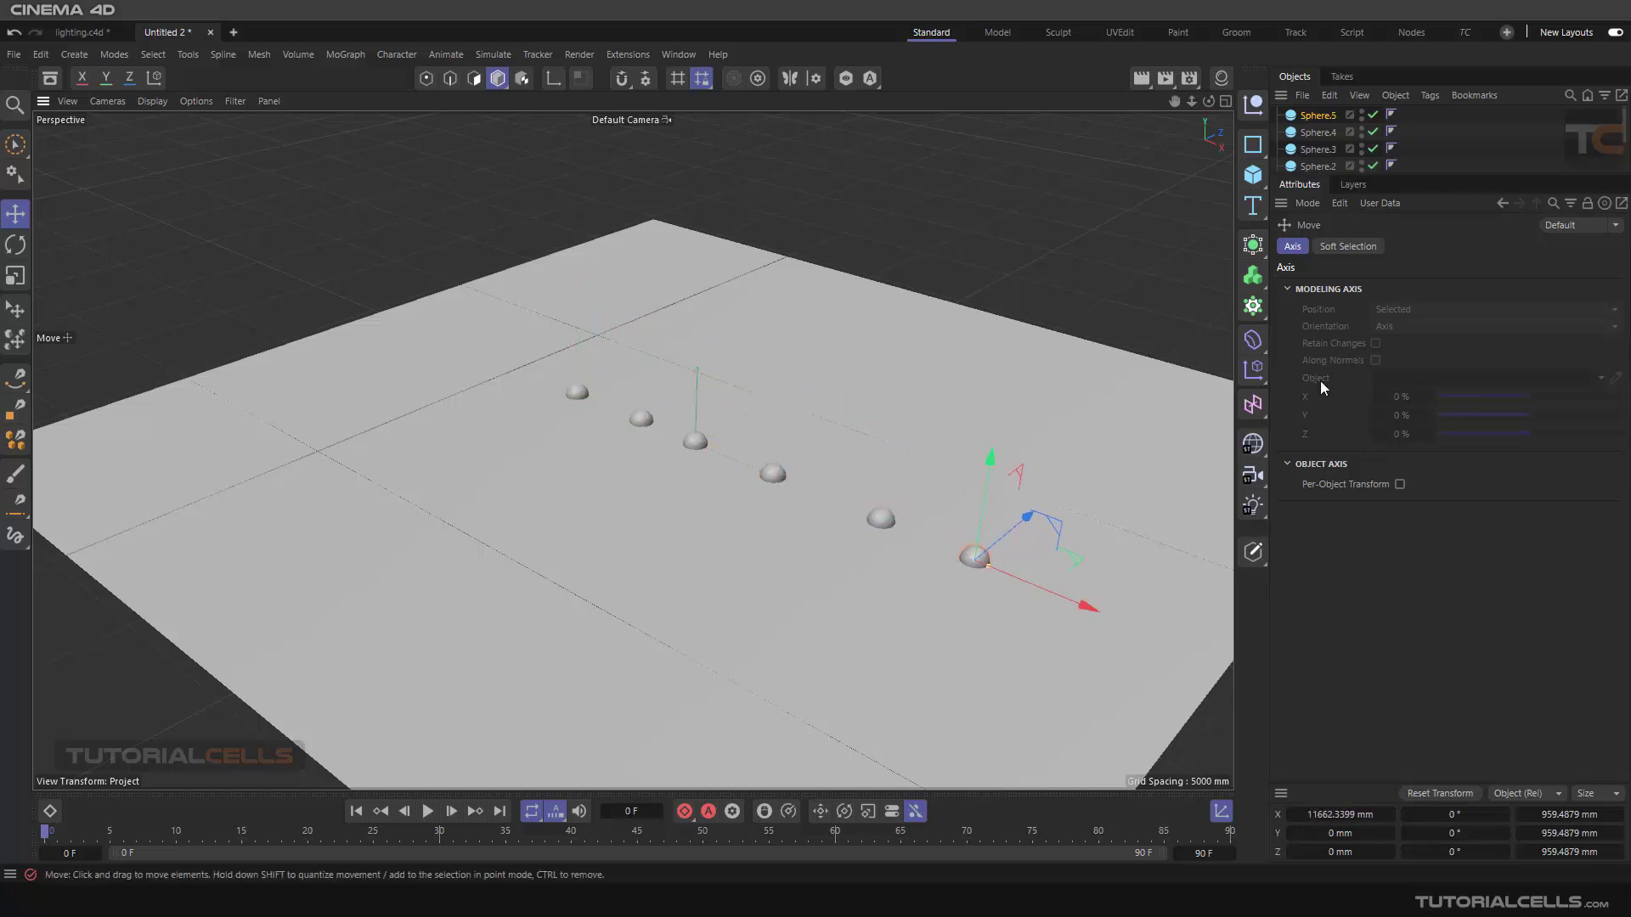
Select all six spheres and copy the row along Z to make five rows, the front one at about Z -9921 mm.
scroll(1313, 151, "down", 2)
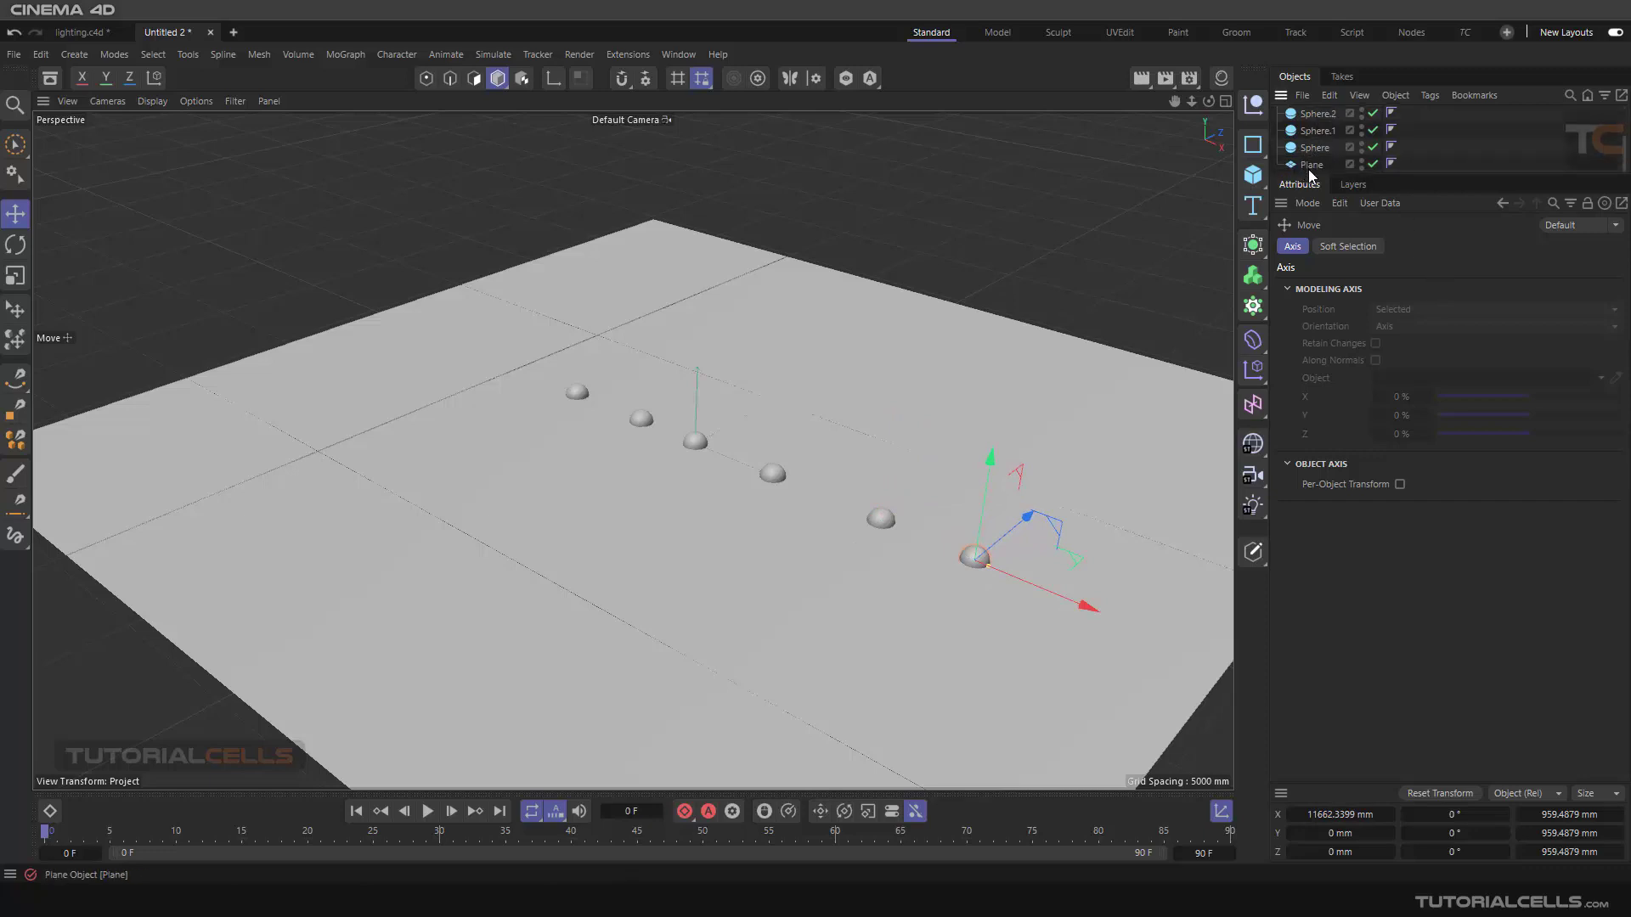
left_click(1316, 149)
scroll(1318, 140, "up", 2)
left_click(1318, 119, "shift")
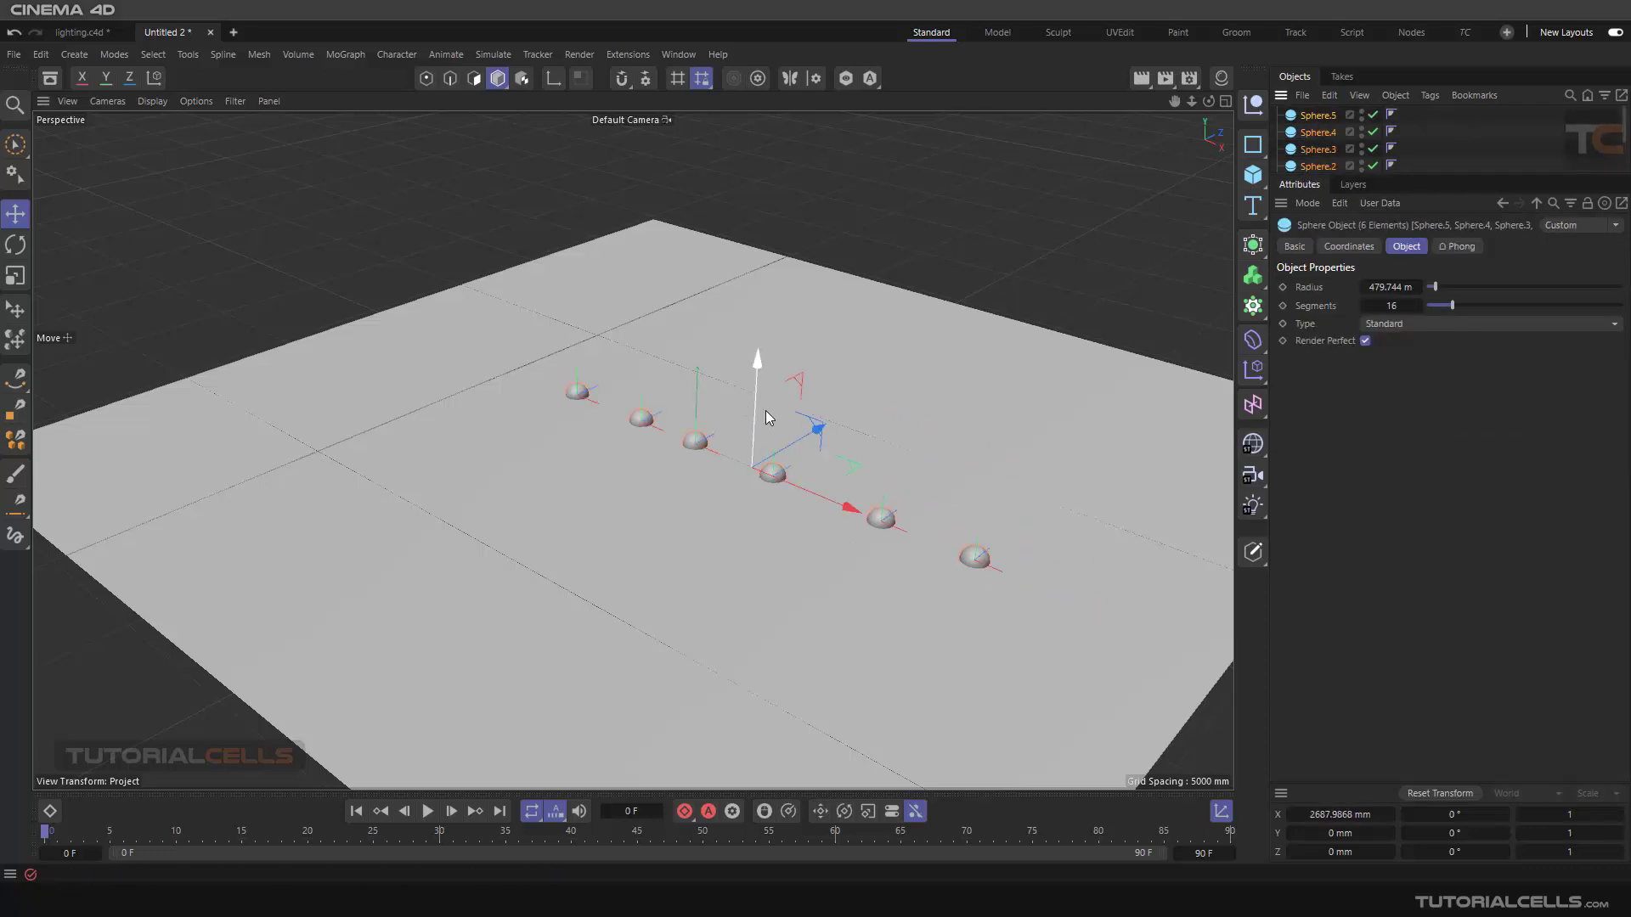
left_click_drag(802, 440, 636, 527, "ctrl")
scroll(875, 384, "down", 2)
scroll(858, 419, "down", 2)
scroll(889, 380, "up", 2)
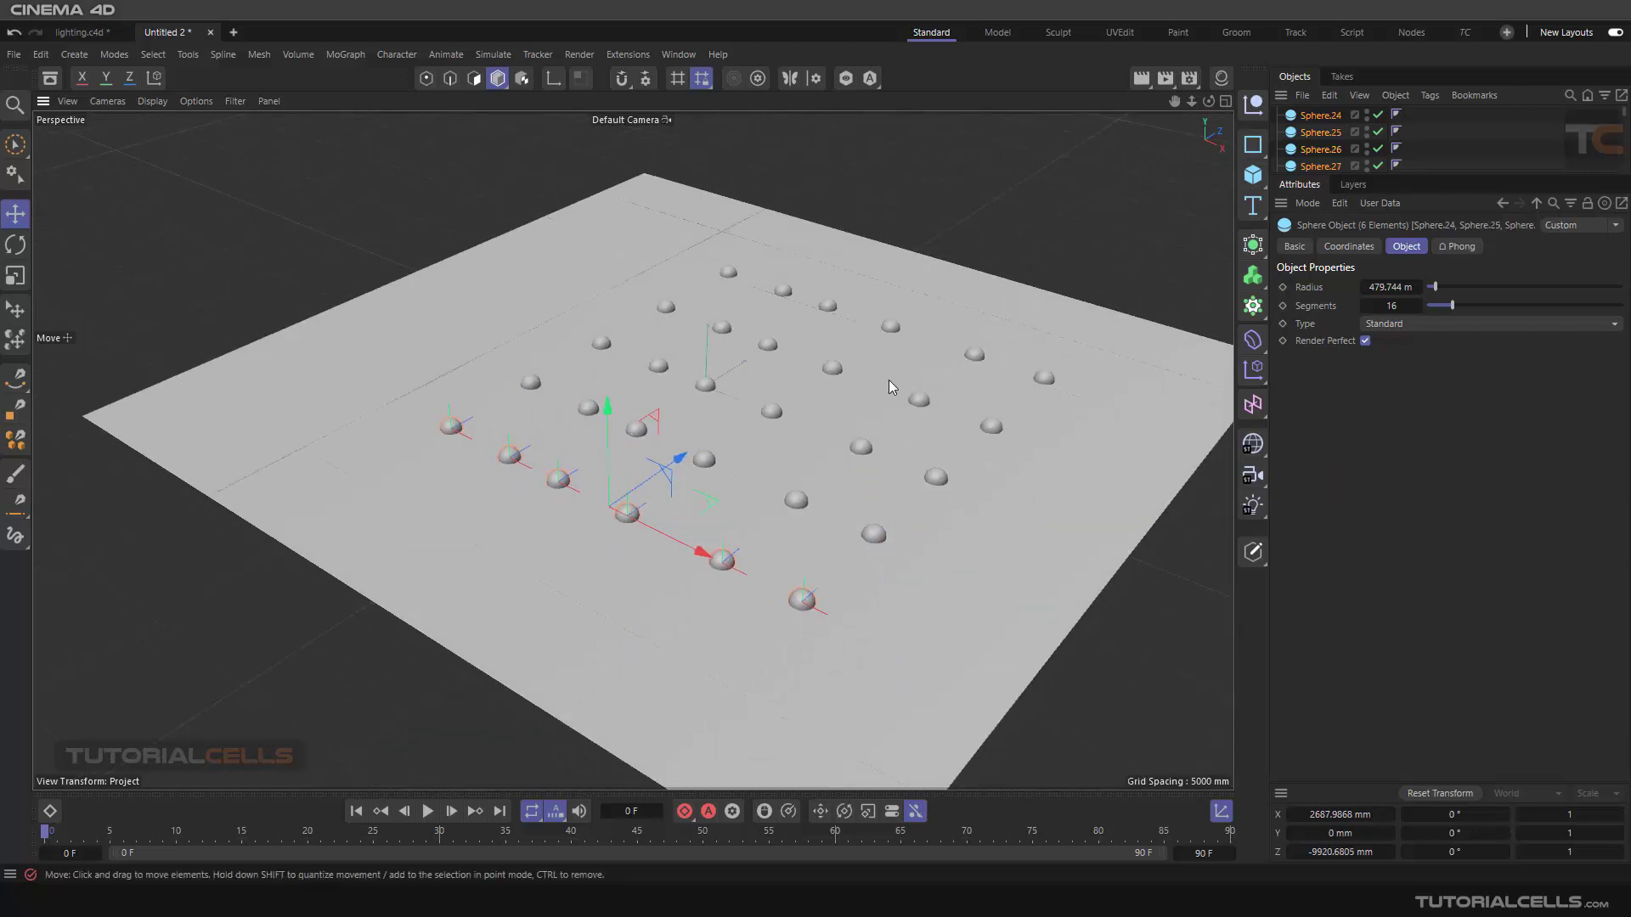
Add an infinite light, place it at about Y 3418 mm and Z -12757 mm, and pitch it to about -15.6°.
left_click(237, 101)
left_click(1249, 510)
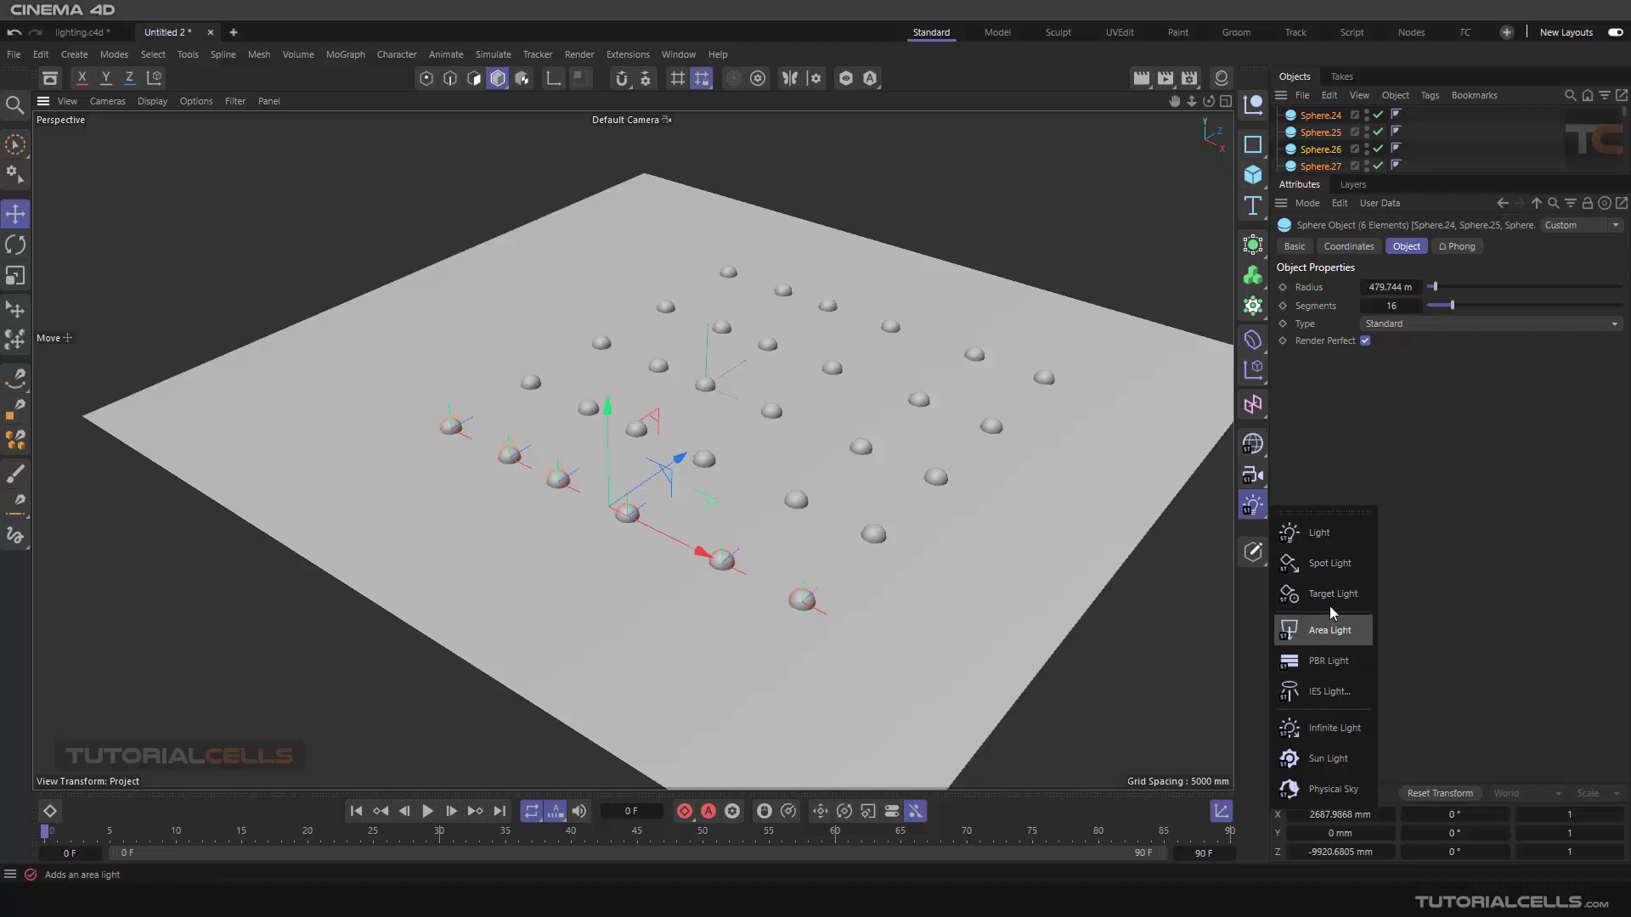
left_click(1329, 728)
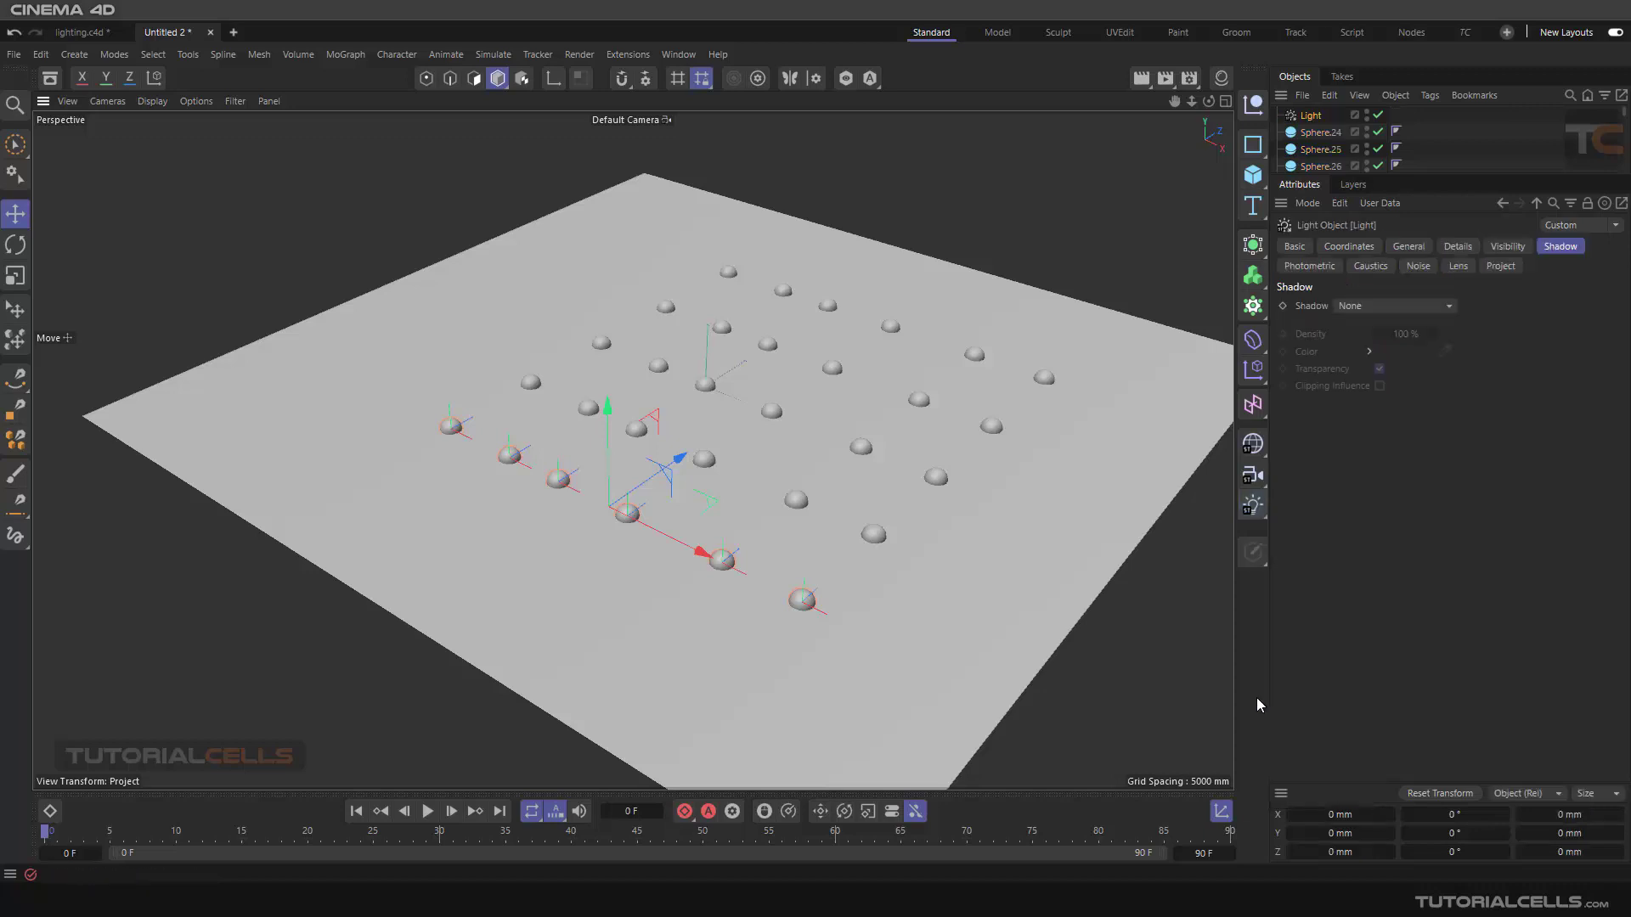
scroll(896, 598, "down", 2)
left_click_drag(770, 404, 619, 513)
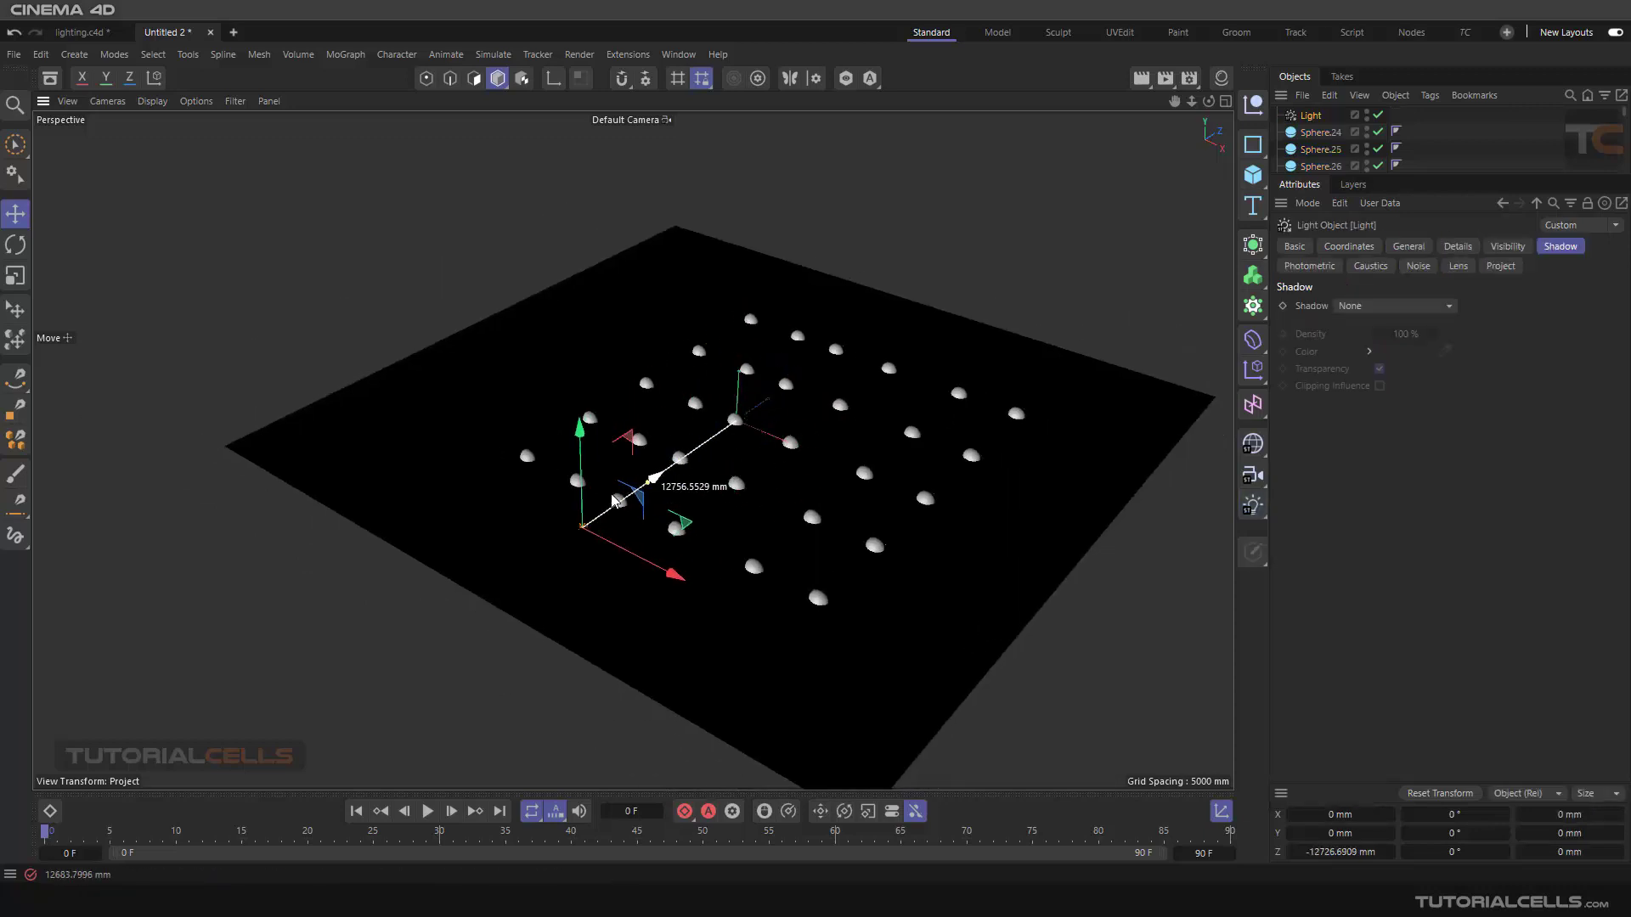
left_click_drag(583, 448, 580, 388)
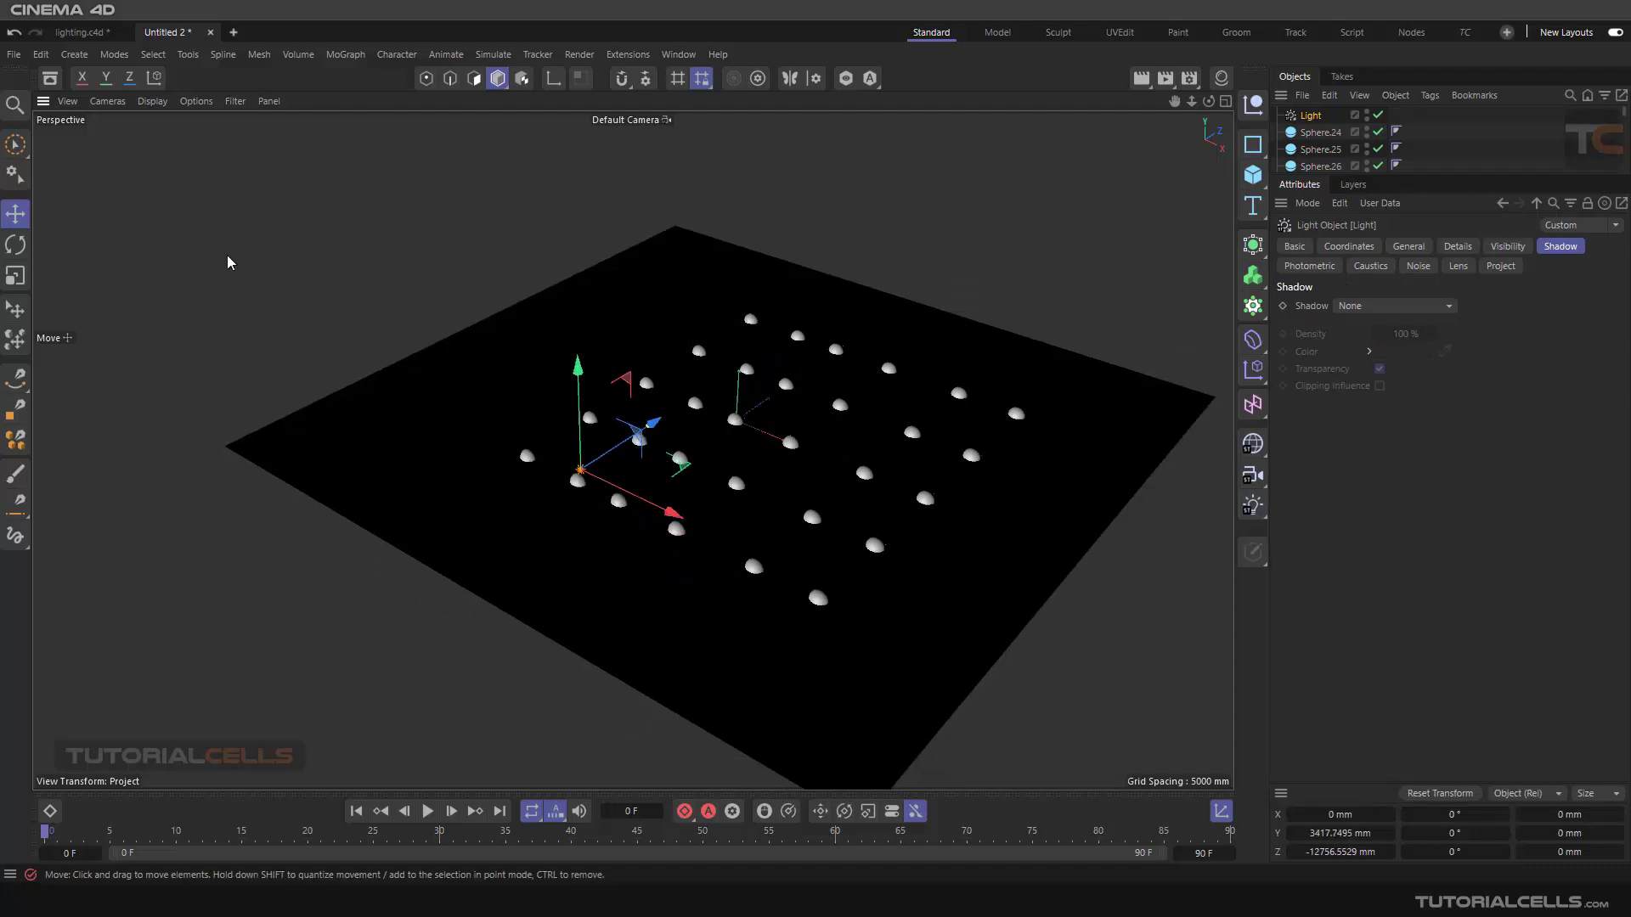
left_click(15, 245)
left_click_drag(542, 461, 557, 474)
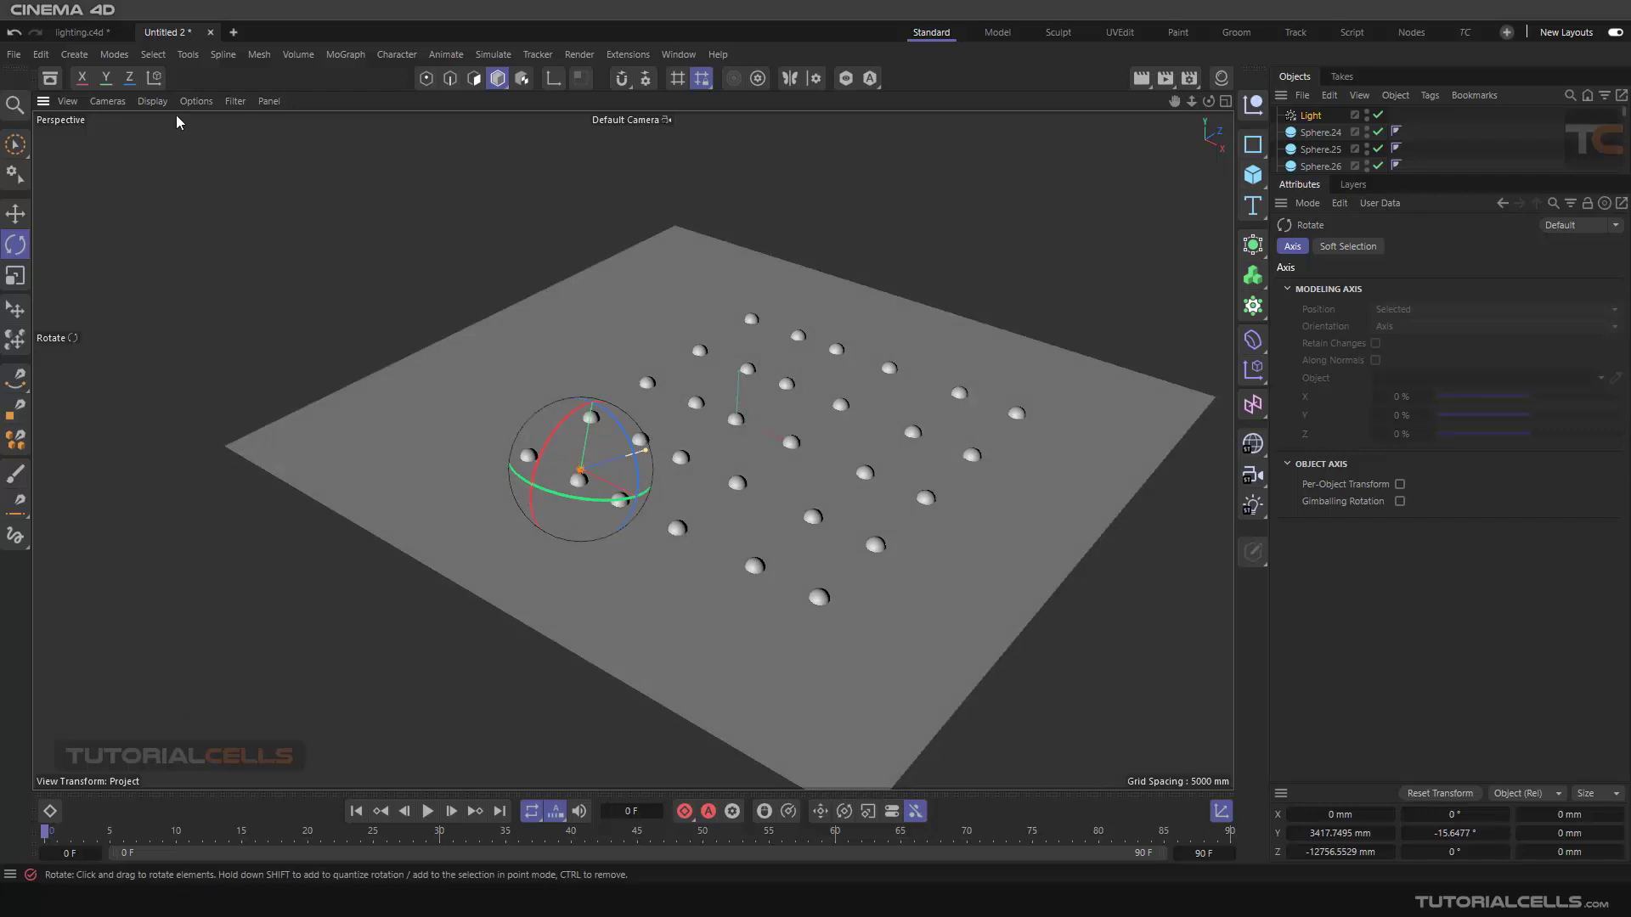
Turn on shadow display in the viewport and set the light's shadow to Shadow Maps (Soft).
left_click(201, 100)
left_click(254, 316)
left_click(1311, 115)
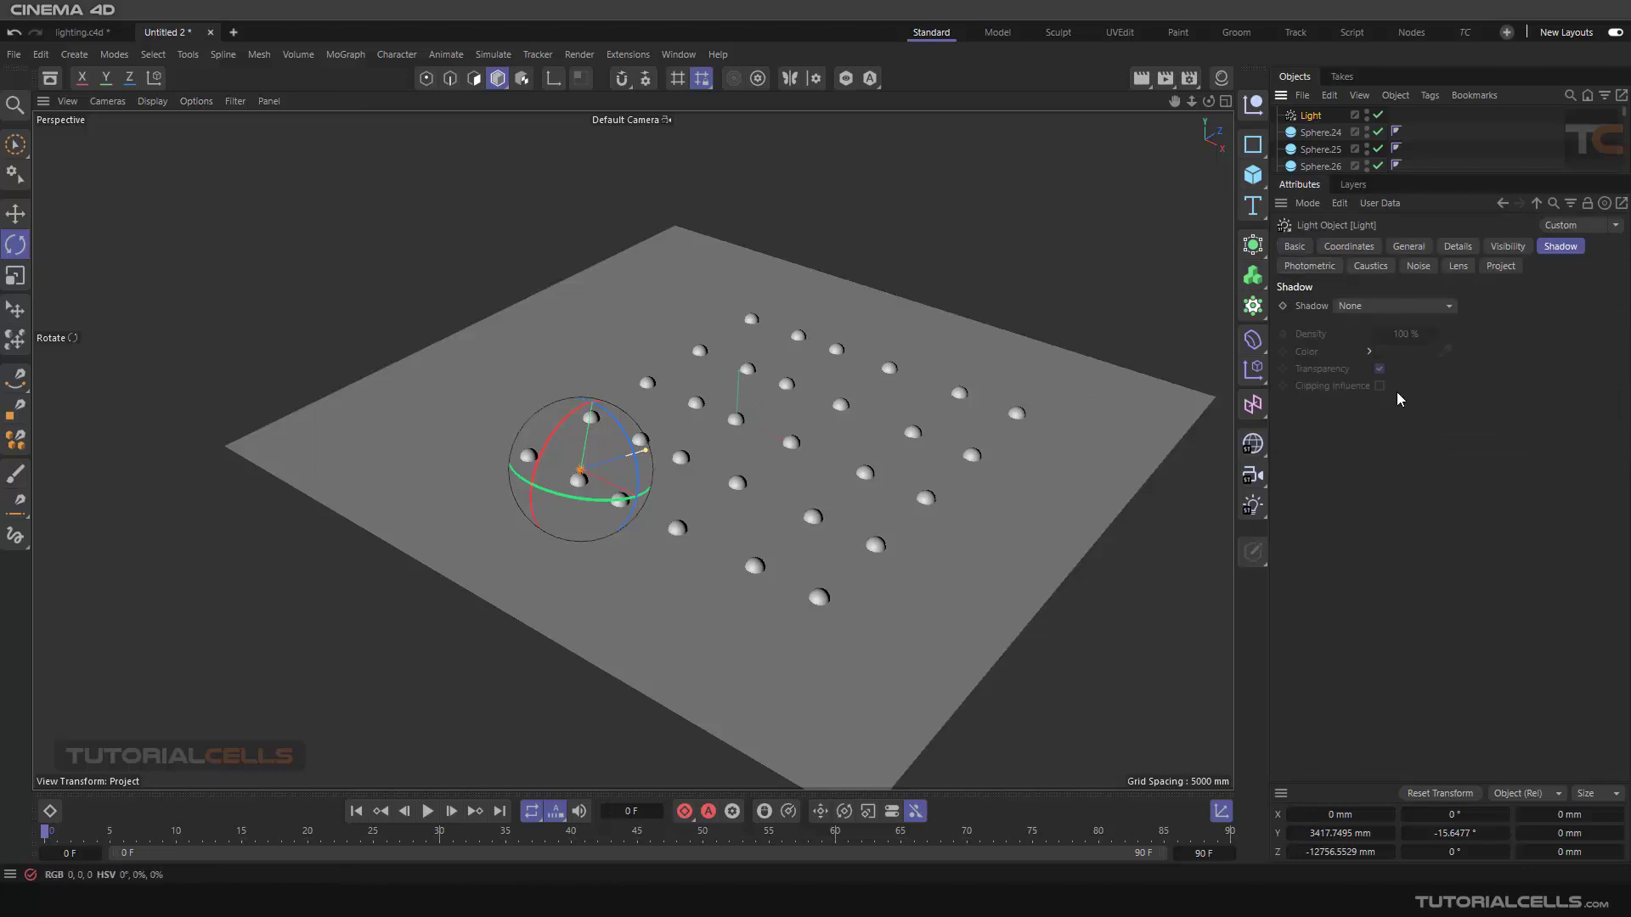
left_click(1425, 306)
left_click(1420, 343)
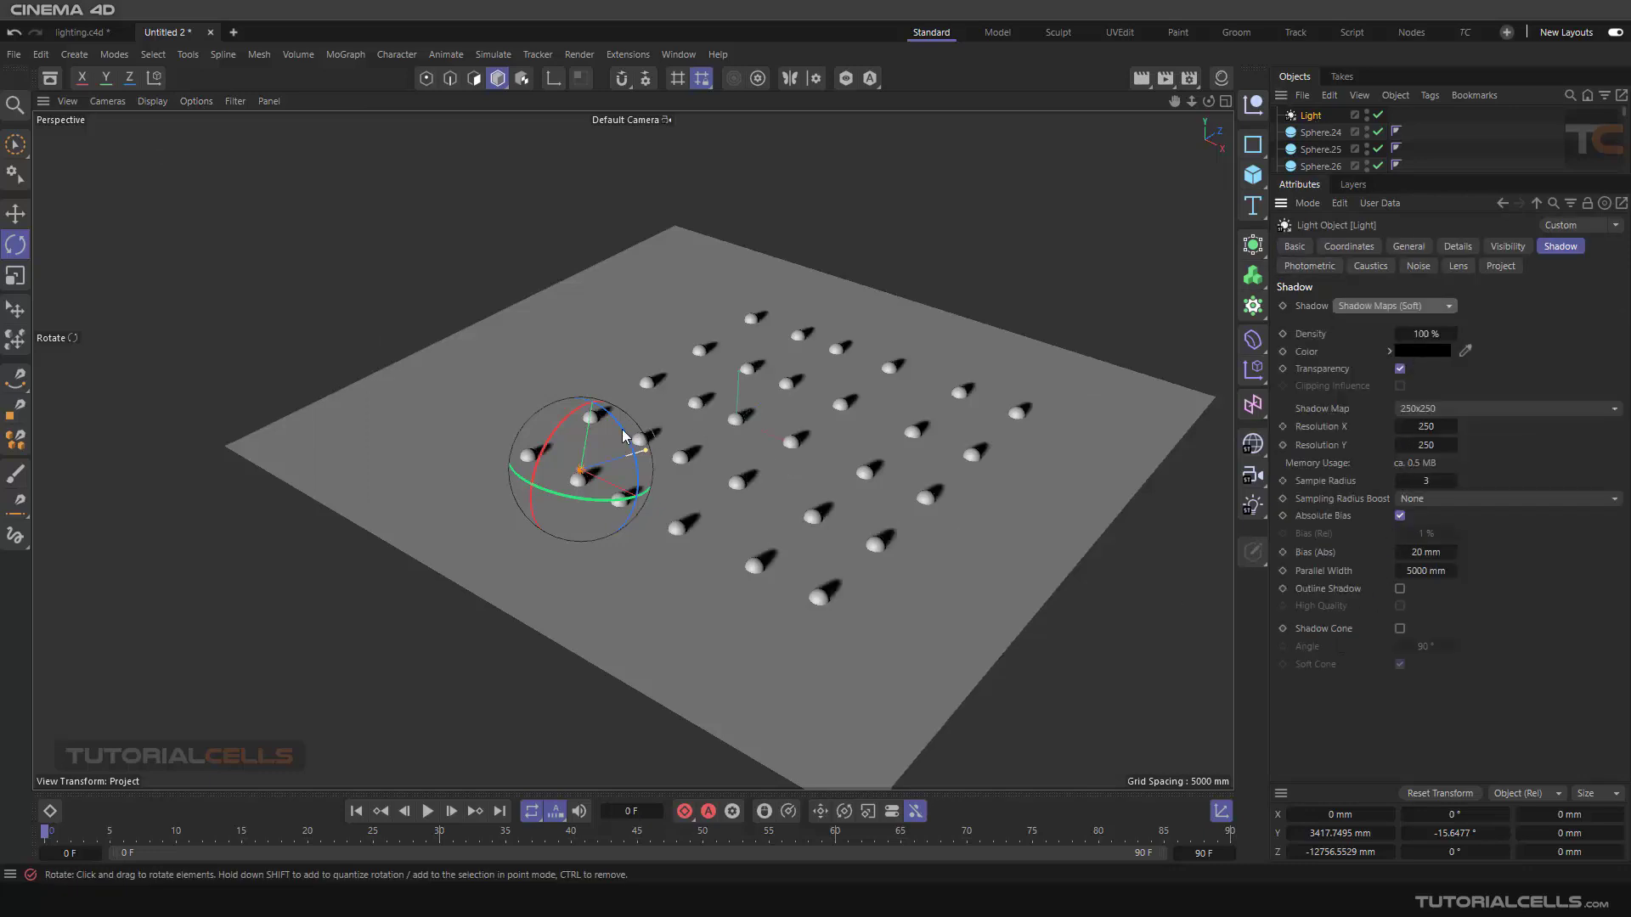
Pitch the light to about -8° and move it among the spheres to about X 3345, Y 2120, Z -3559 mm.
left_click_drag(550, 435, 547, 452)
scroll(743, 472, "up", 5)
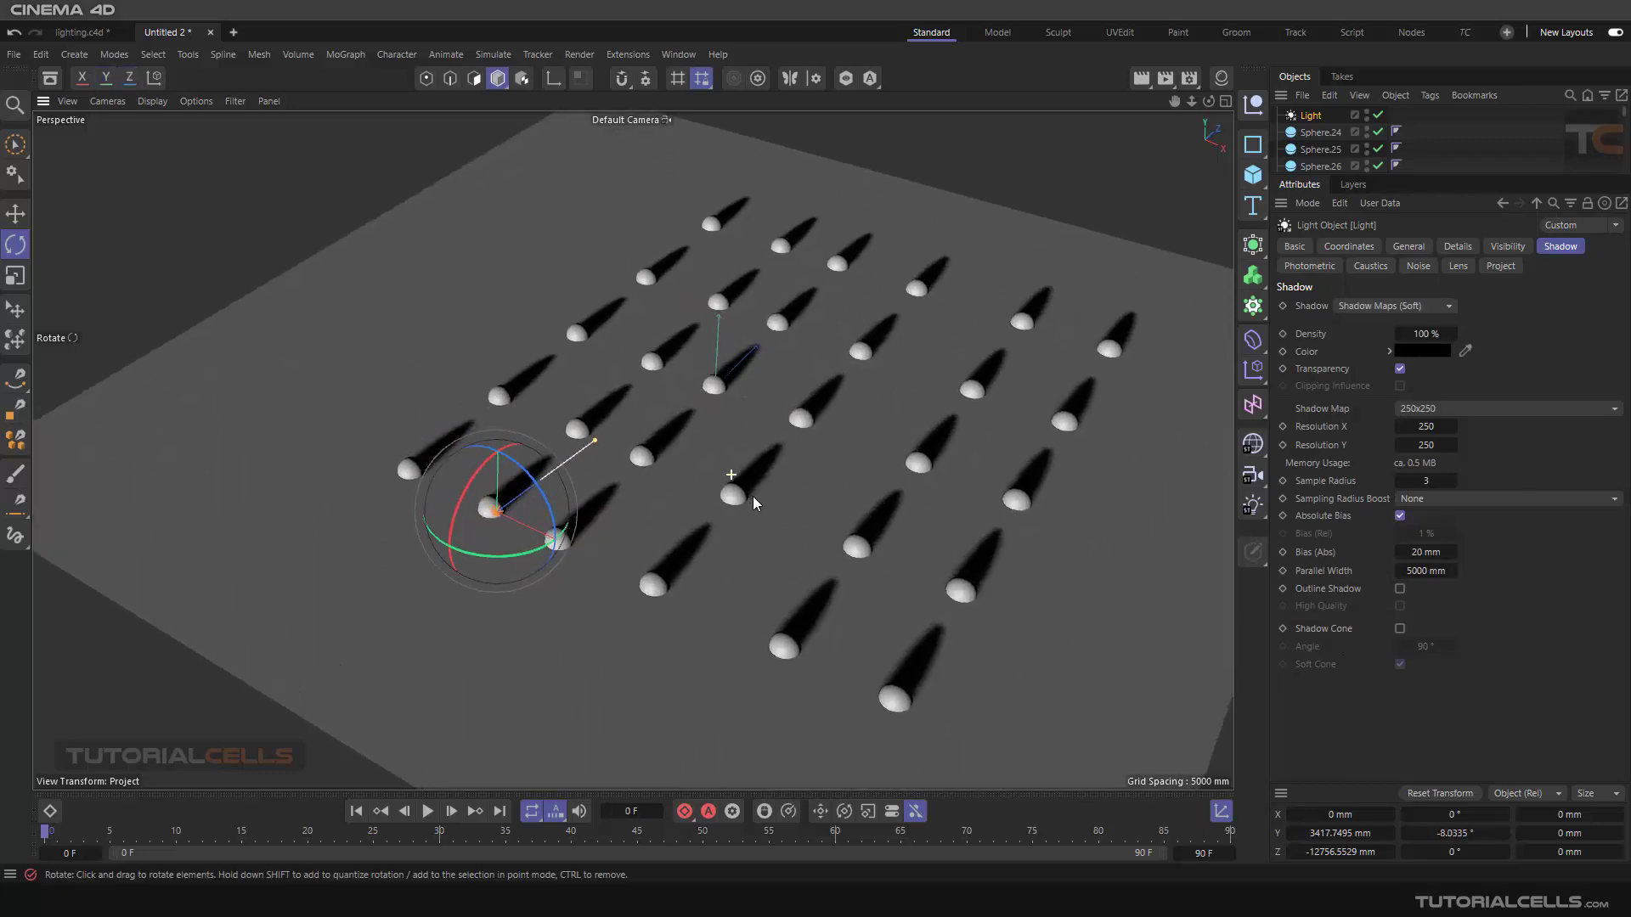
left_click_drag(685, 472, 527, 534, "alt")
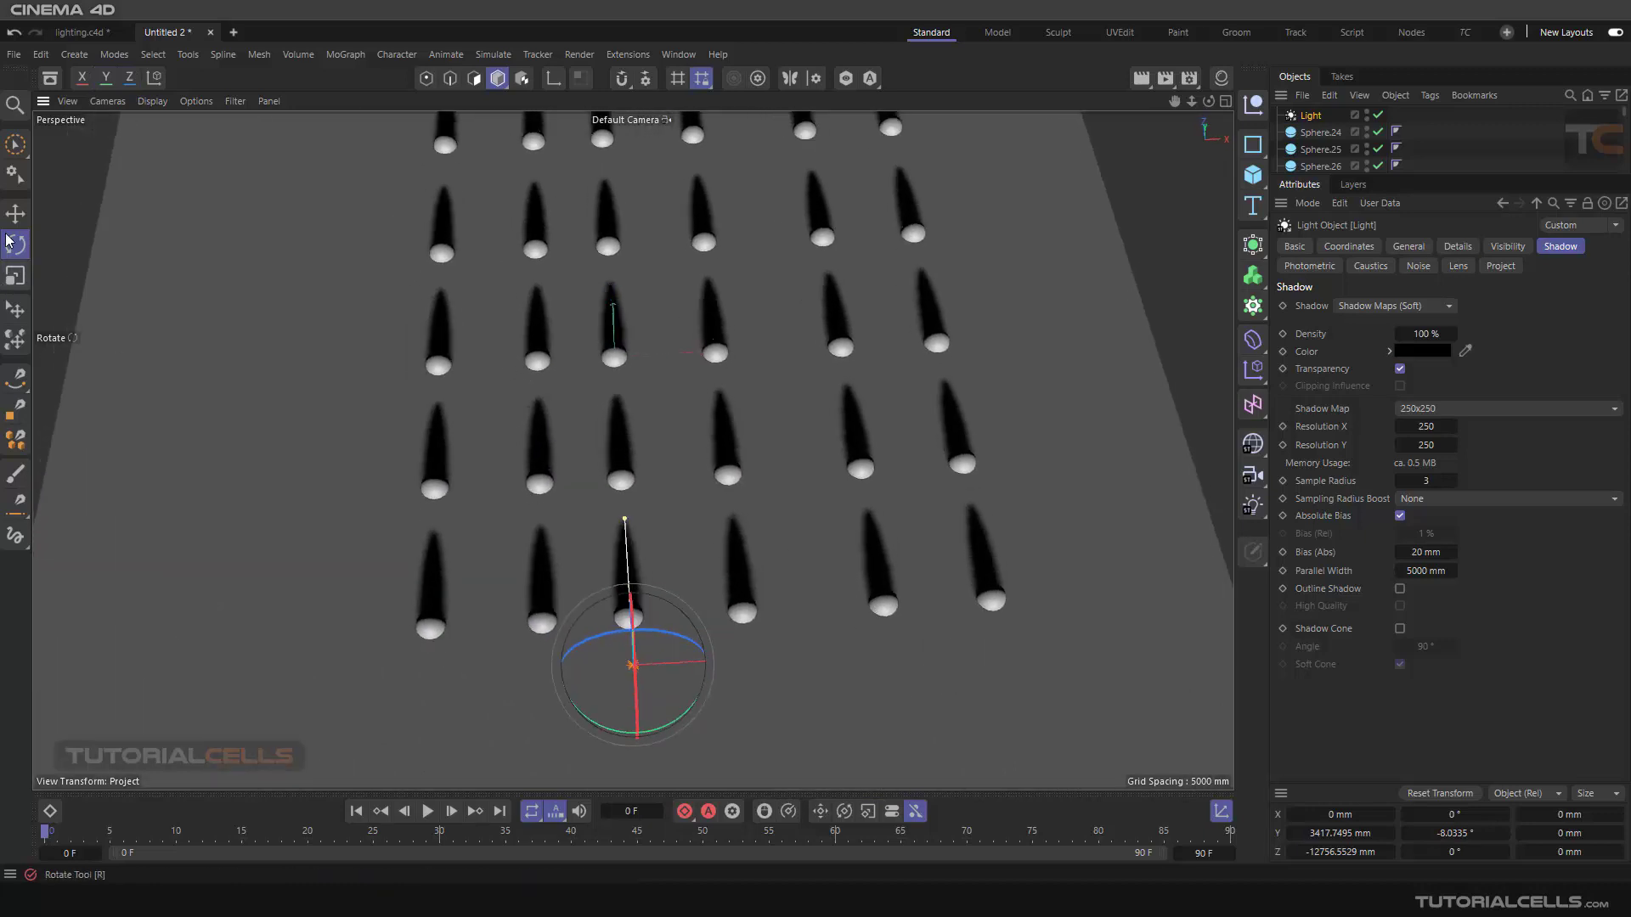
key("e")
left_click_drag(702, 671, 616, 688)
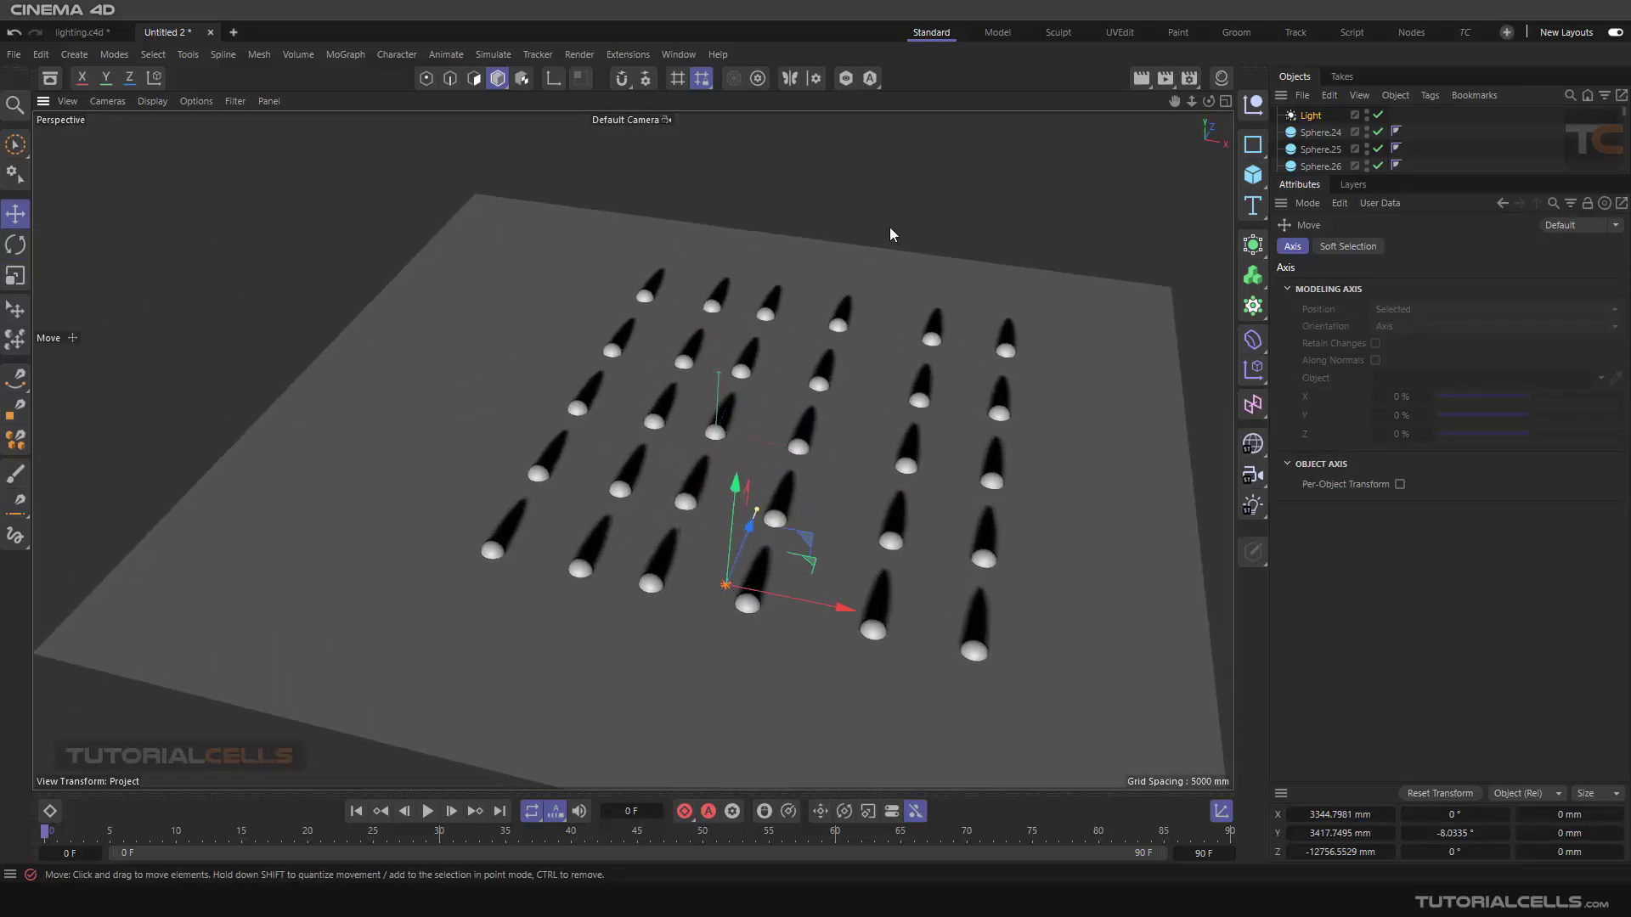
left_click(1311, 116)
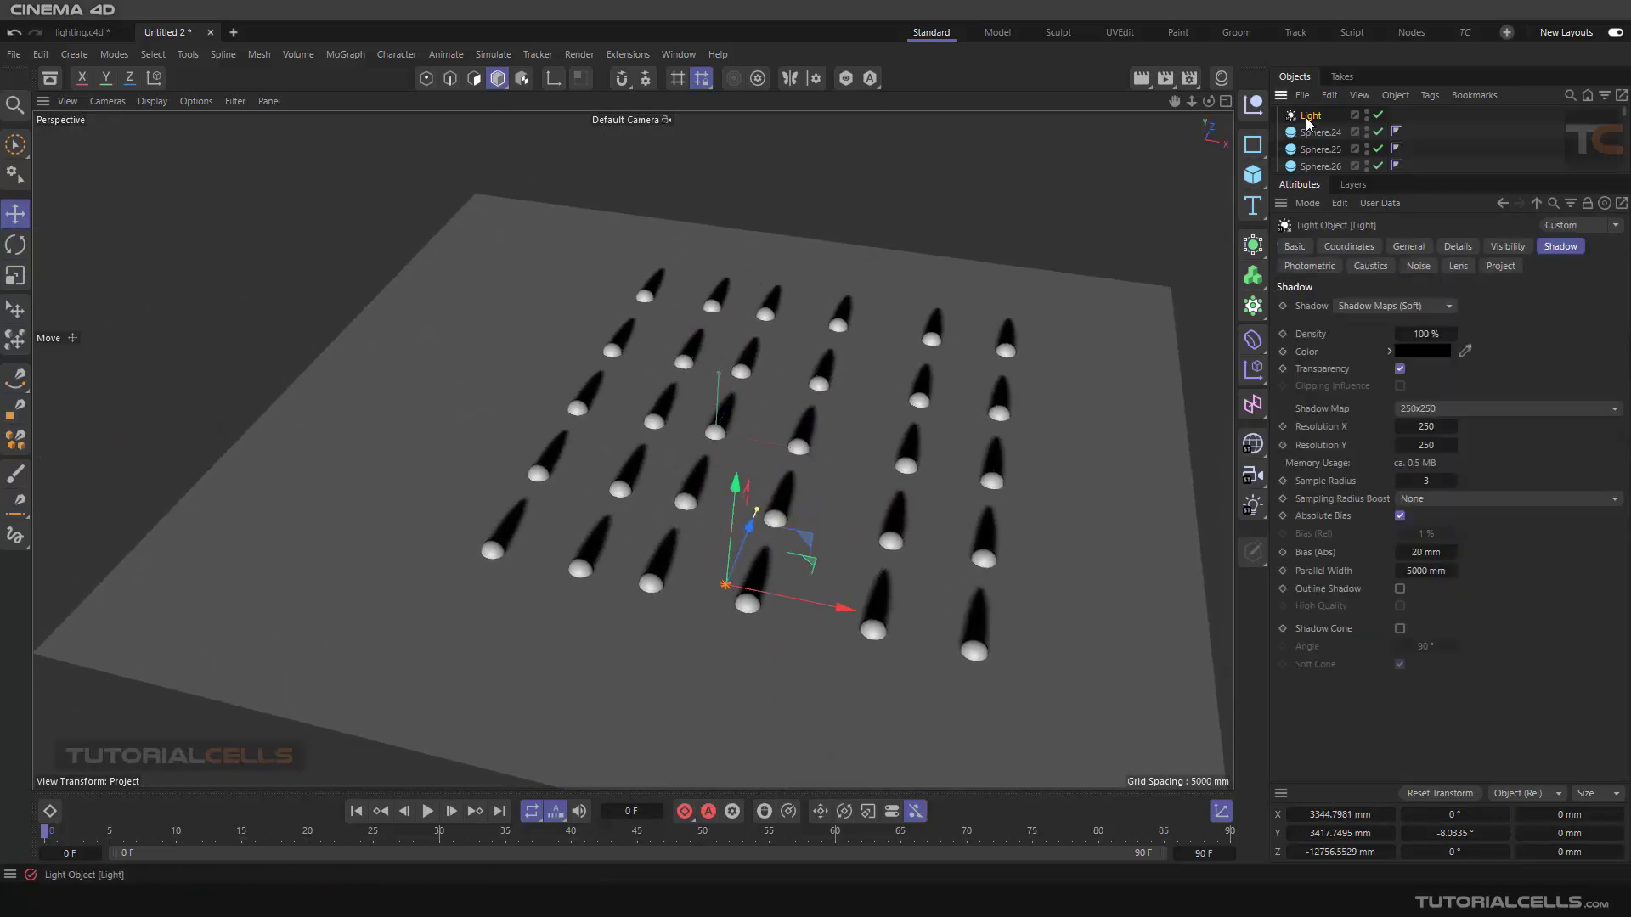
left_click_drag(753, 525, 805, 396)
Enable the light's Shadow Cone and render the spheres to the Picture Viewer, closing it after inspection.
left_click(1399, 628)
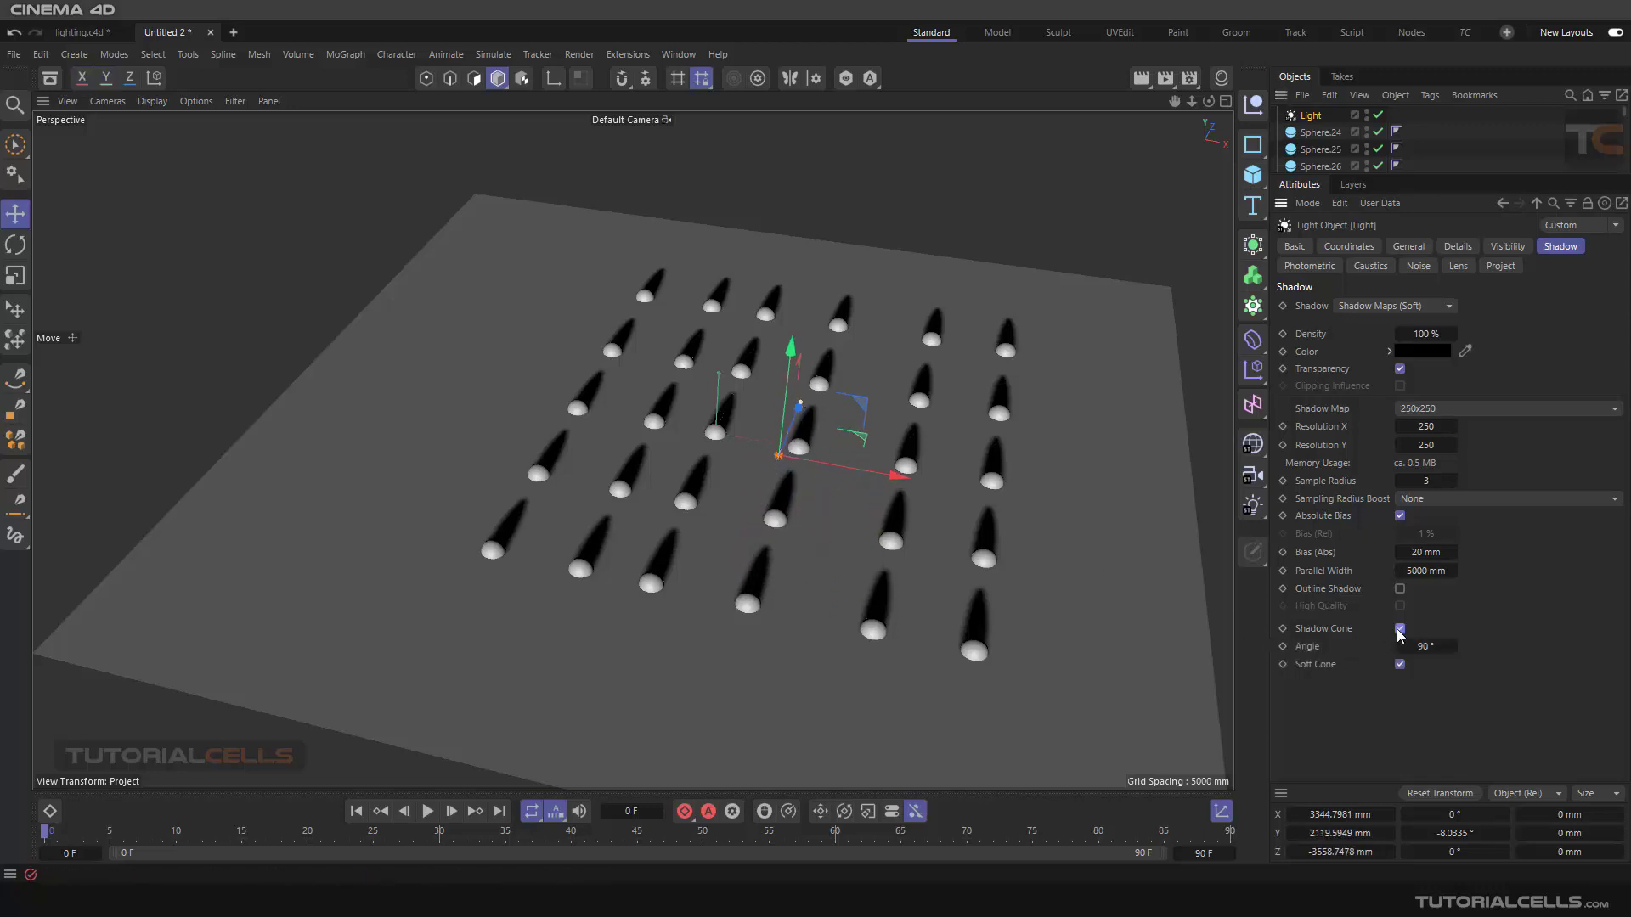
left_click(1166, 78)
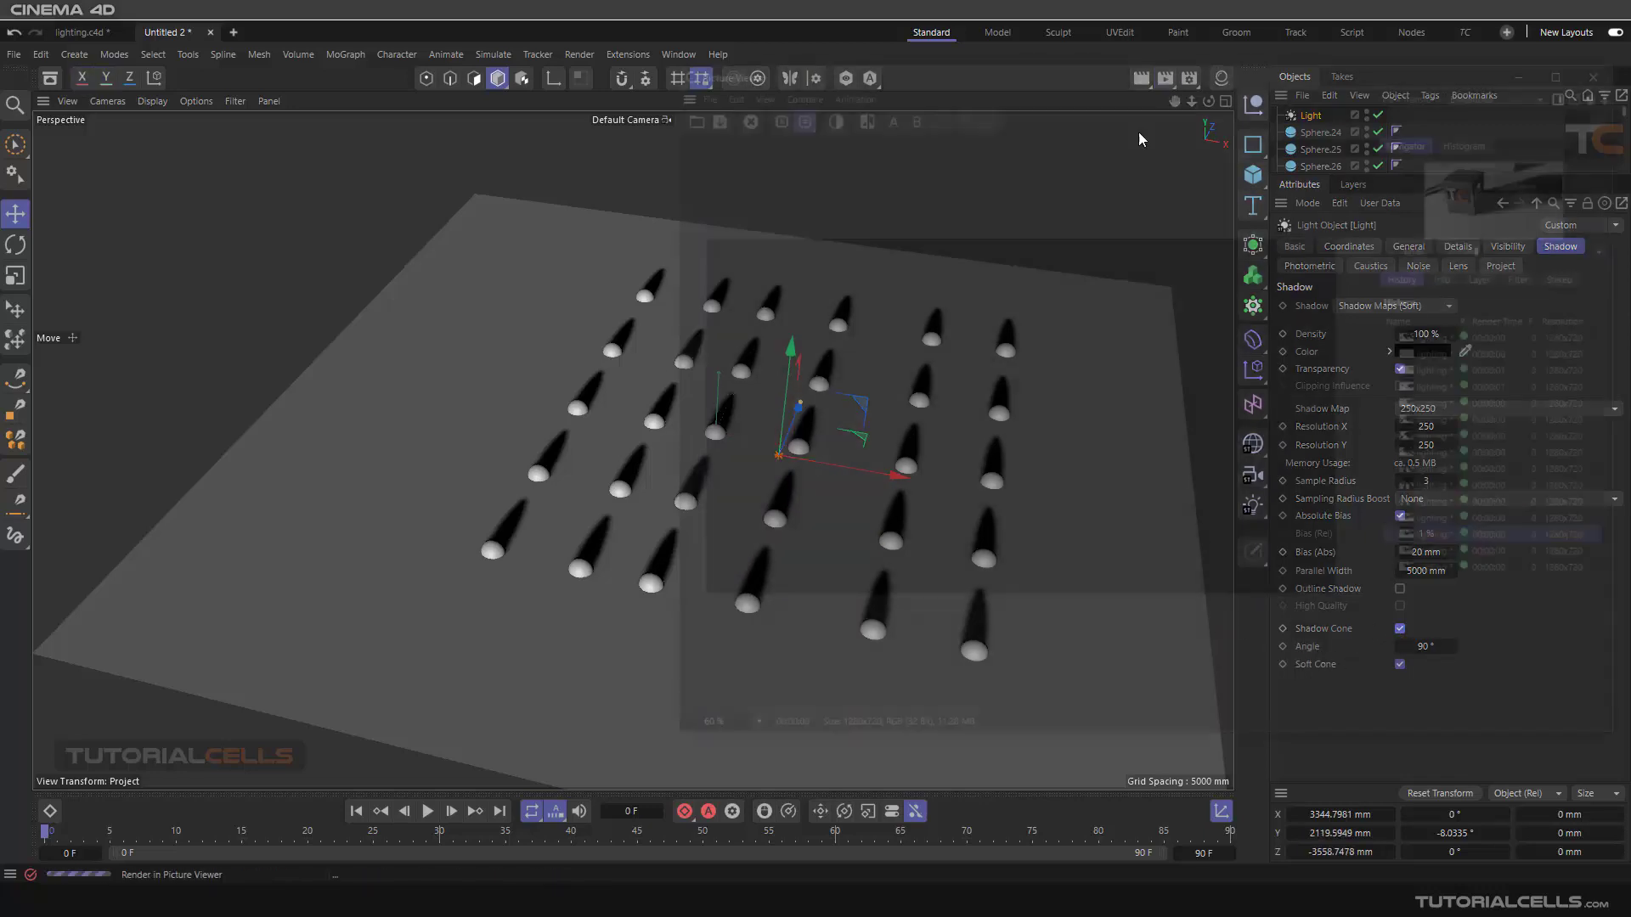
left_click_drag(1139, 73, 824, 134)
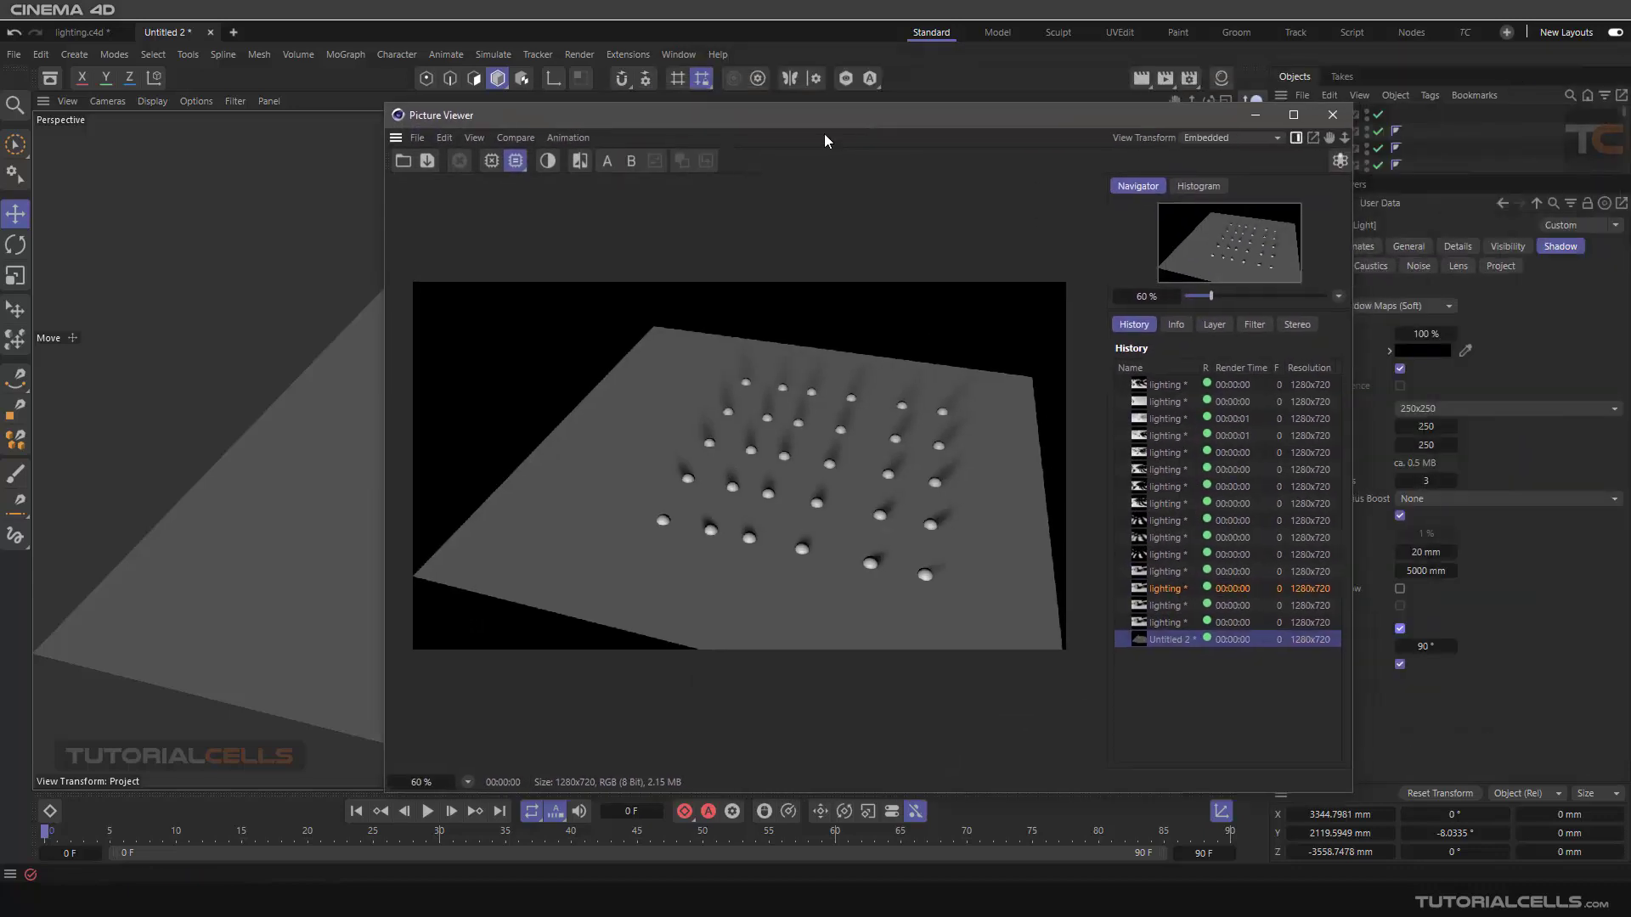
left_click(1332, 115)
Disable Shadow Cone and render the sphere grid from above to the Picture Viewer, closing the viewer when done.
left_click_drag(803, 474, 1262, 619, "alt")
left_click(1400, 628)
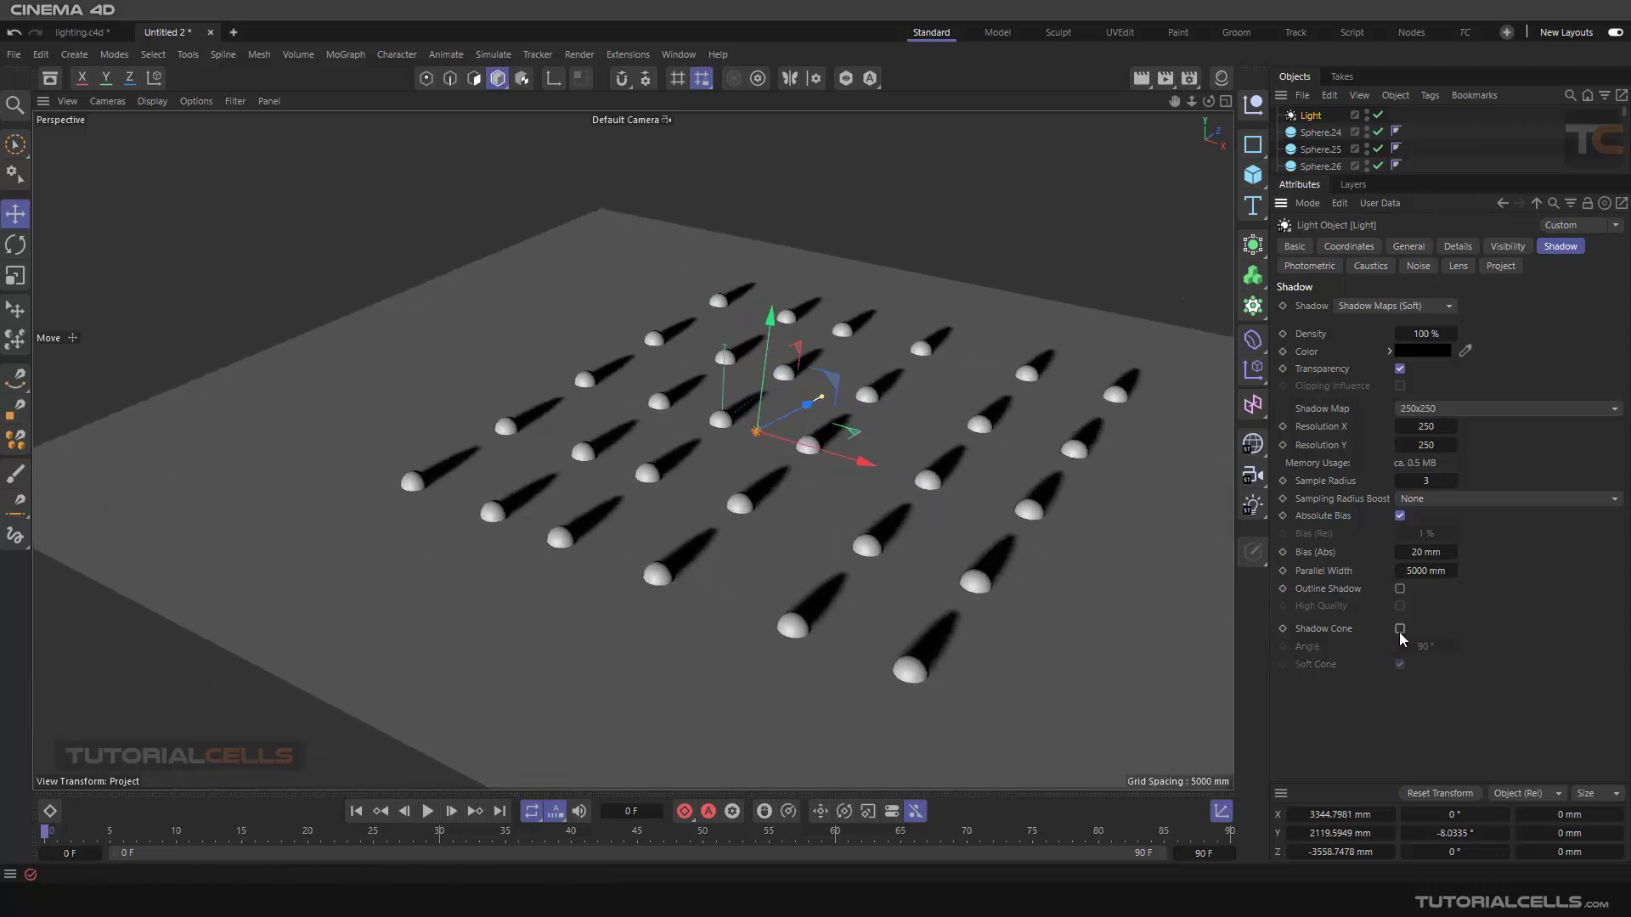
left_click_drag(705, 441, 736, 511, "alt")
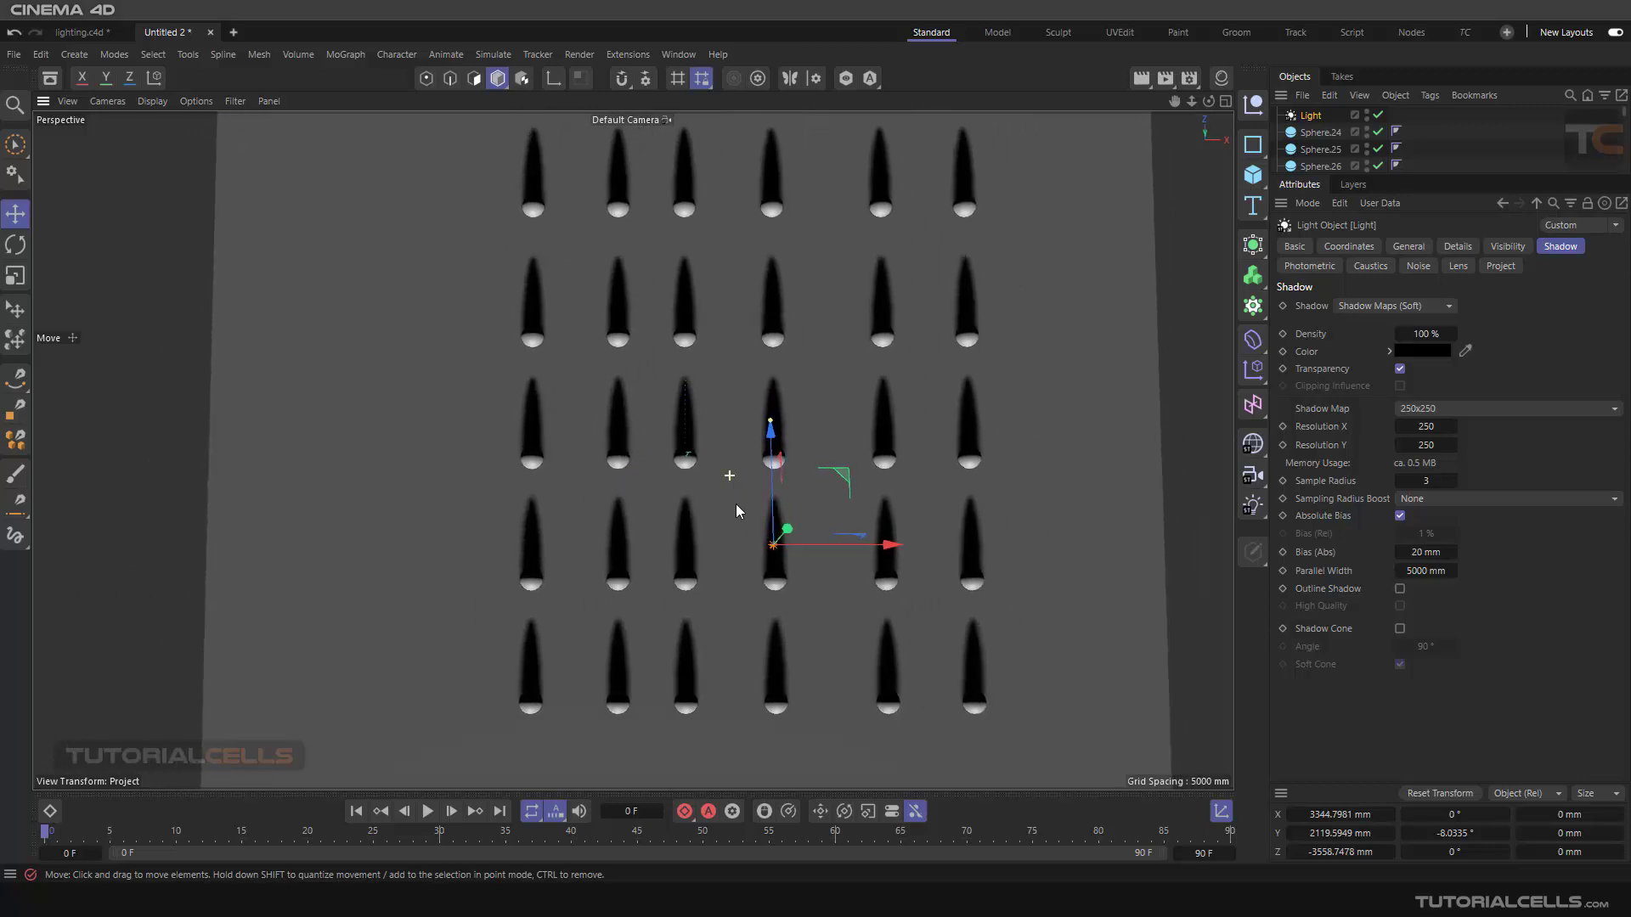
left_click(1164, 78)
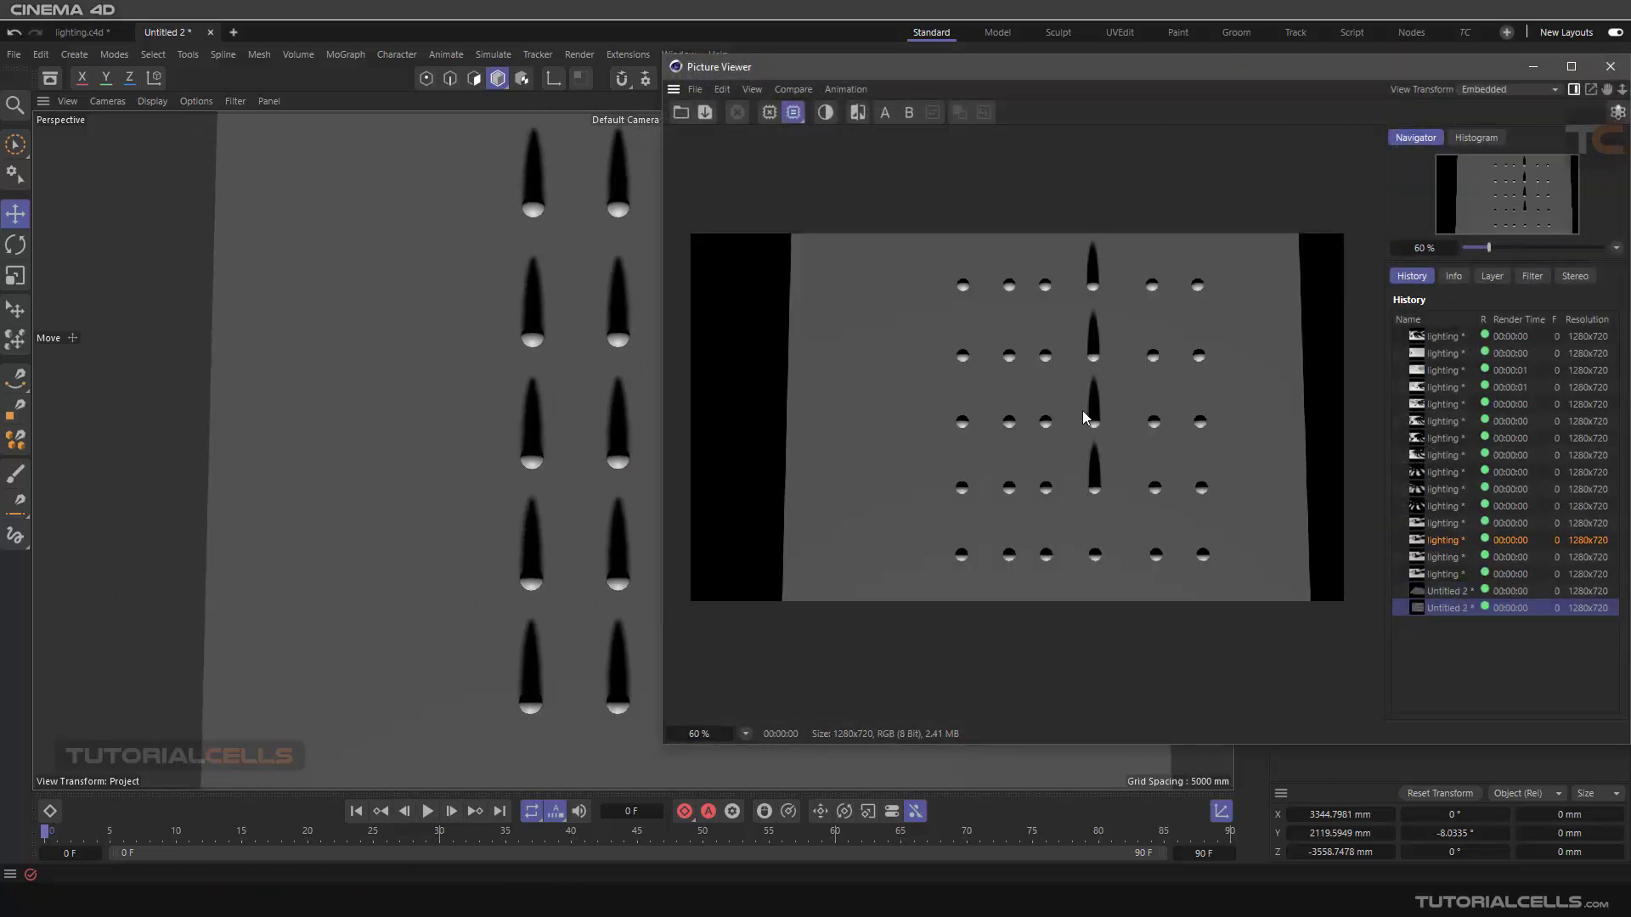
left_click(1611, 66)
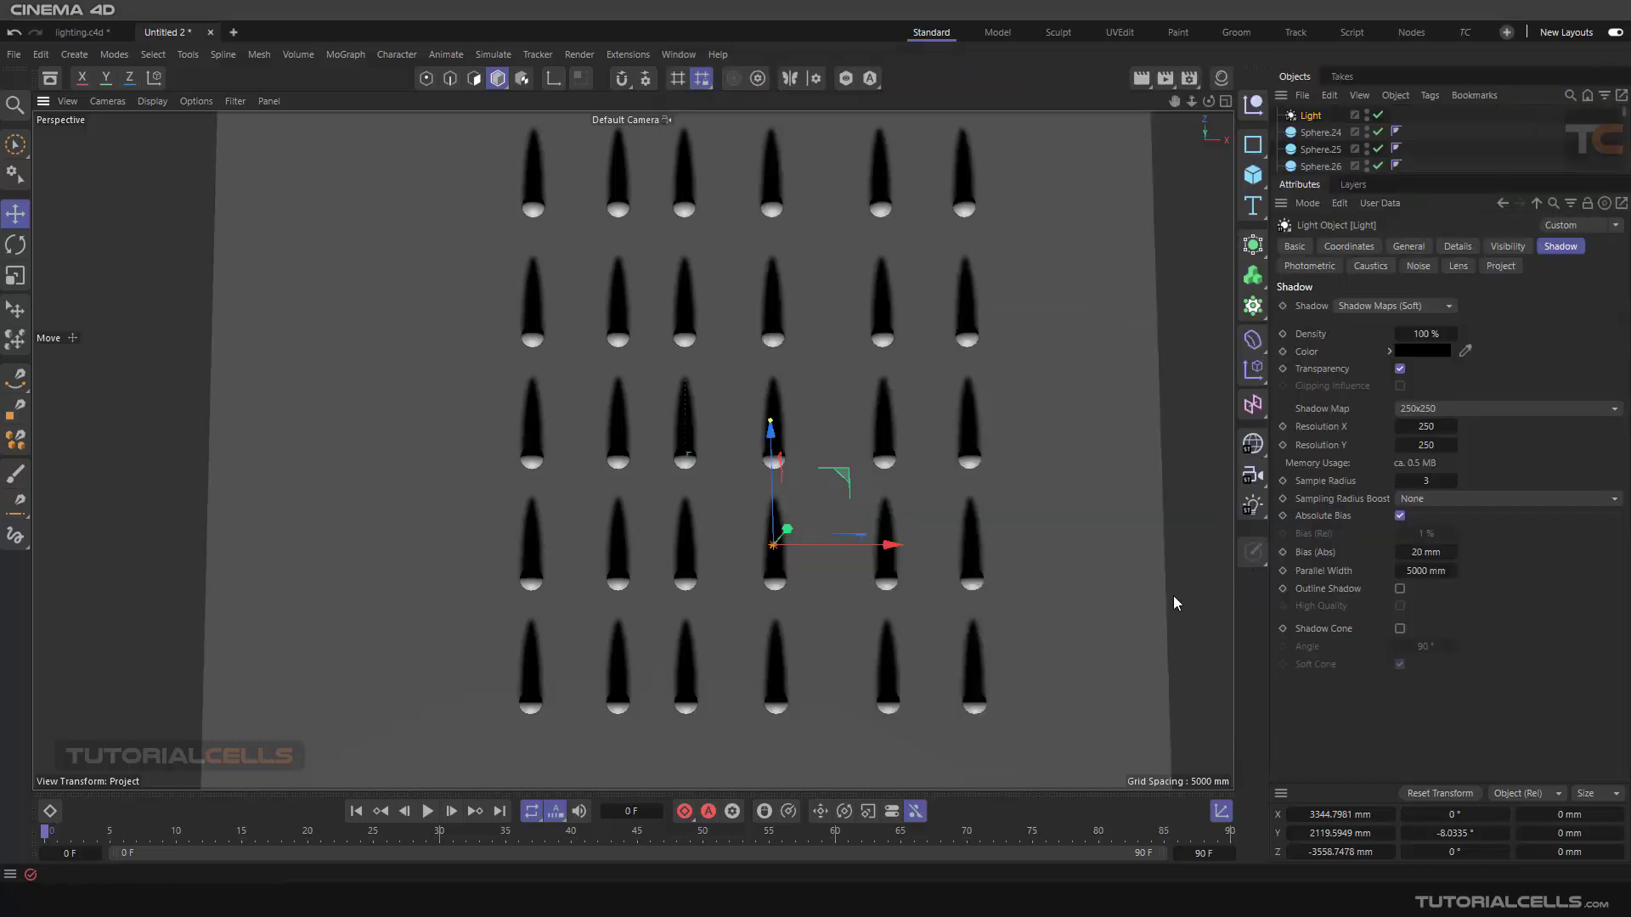
Move the light along the X axis to about 2879 mm and turn its Shadow Cone back on.
mouse_move(859, 544)
left_mouse_down()
mouse_move(841, 546)
mouse_move(858, 549)
left_mouse_up()
middle_click_drag(866, 536, 846, 542, "alt")
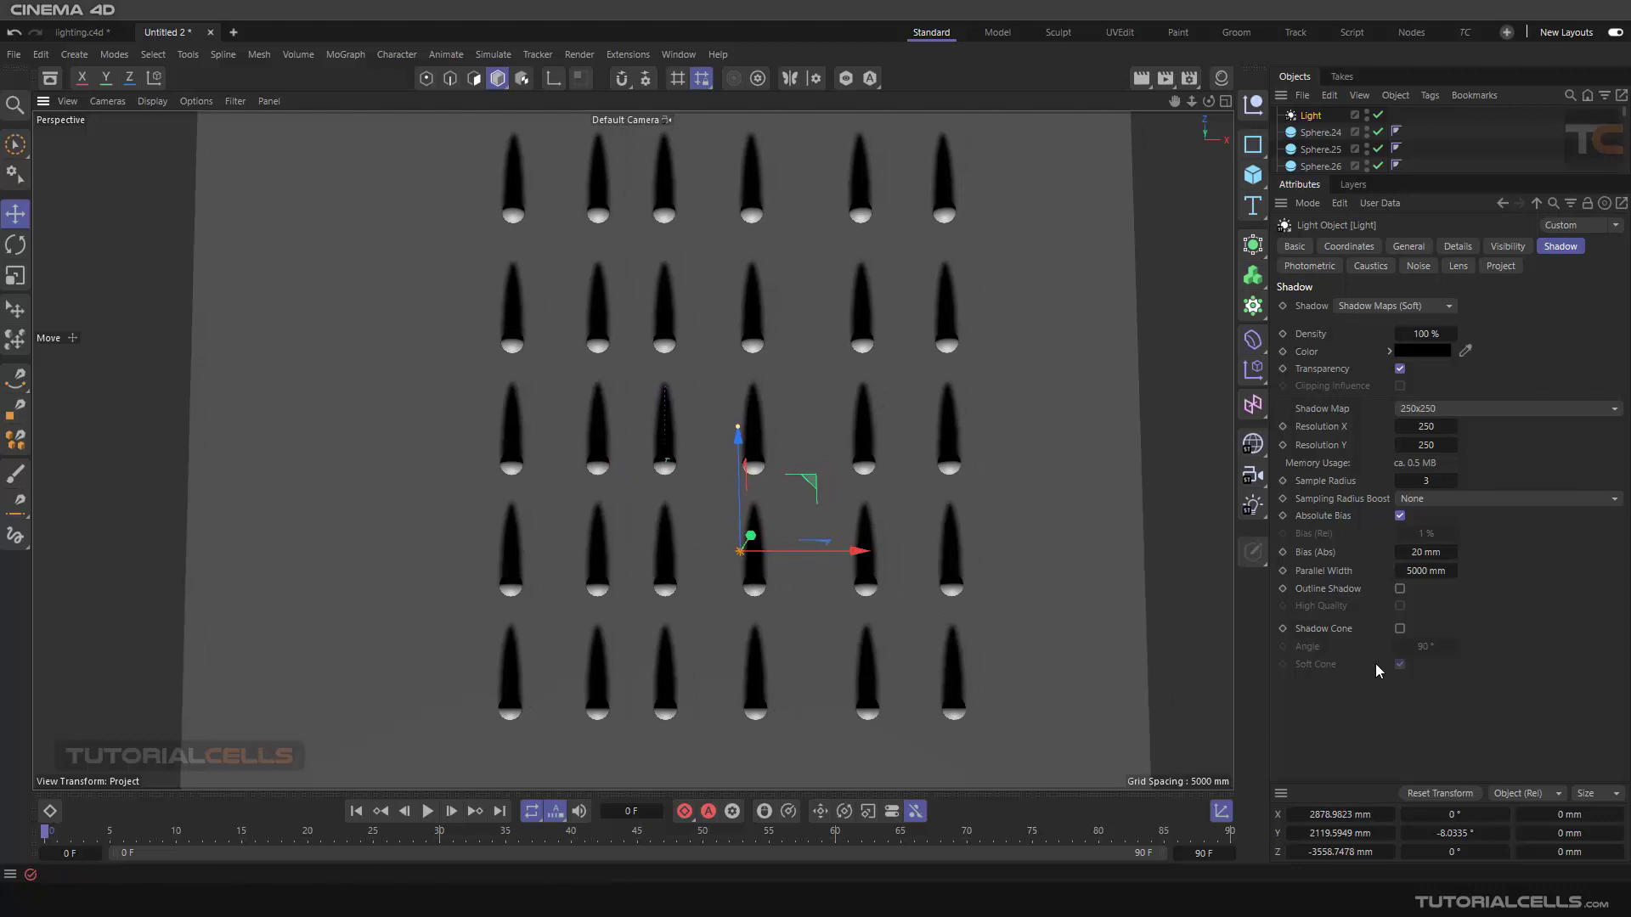
left_click(1400, 628)
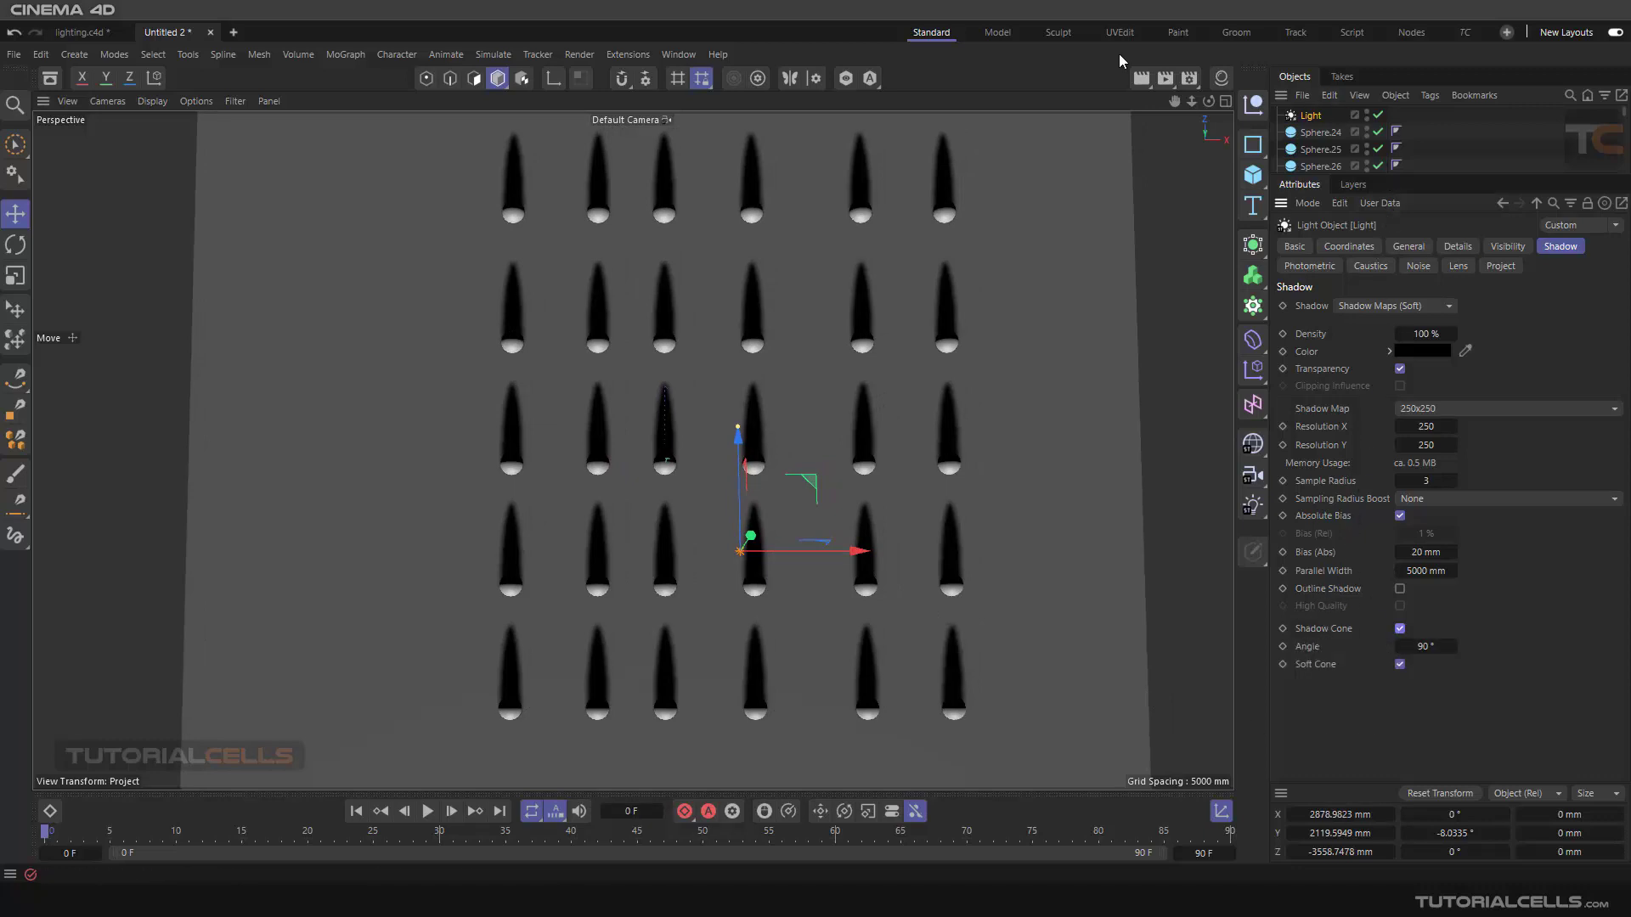
Render the sphere grid with the shadow cone to the Picture Viewer, inspect the shadows, and close the viewer.
left_click(1181, 82)
left_click(1610, 70)
left_click(1162, 83)
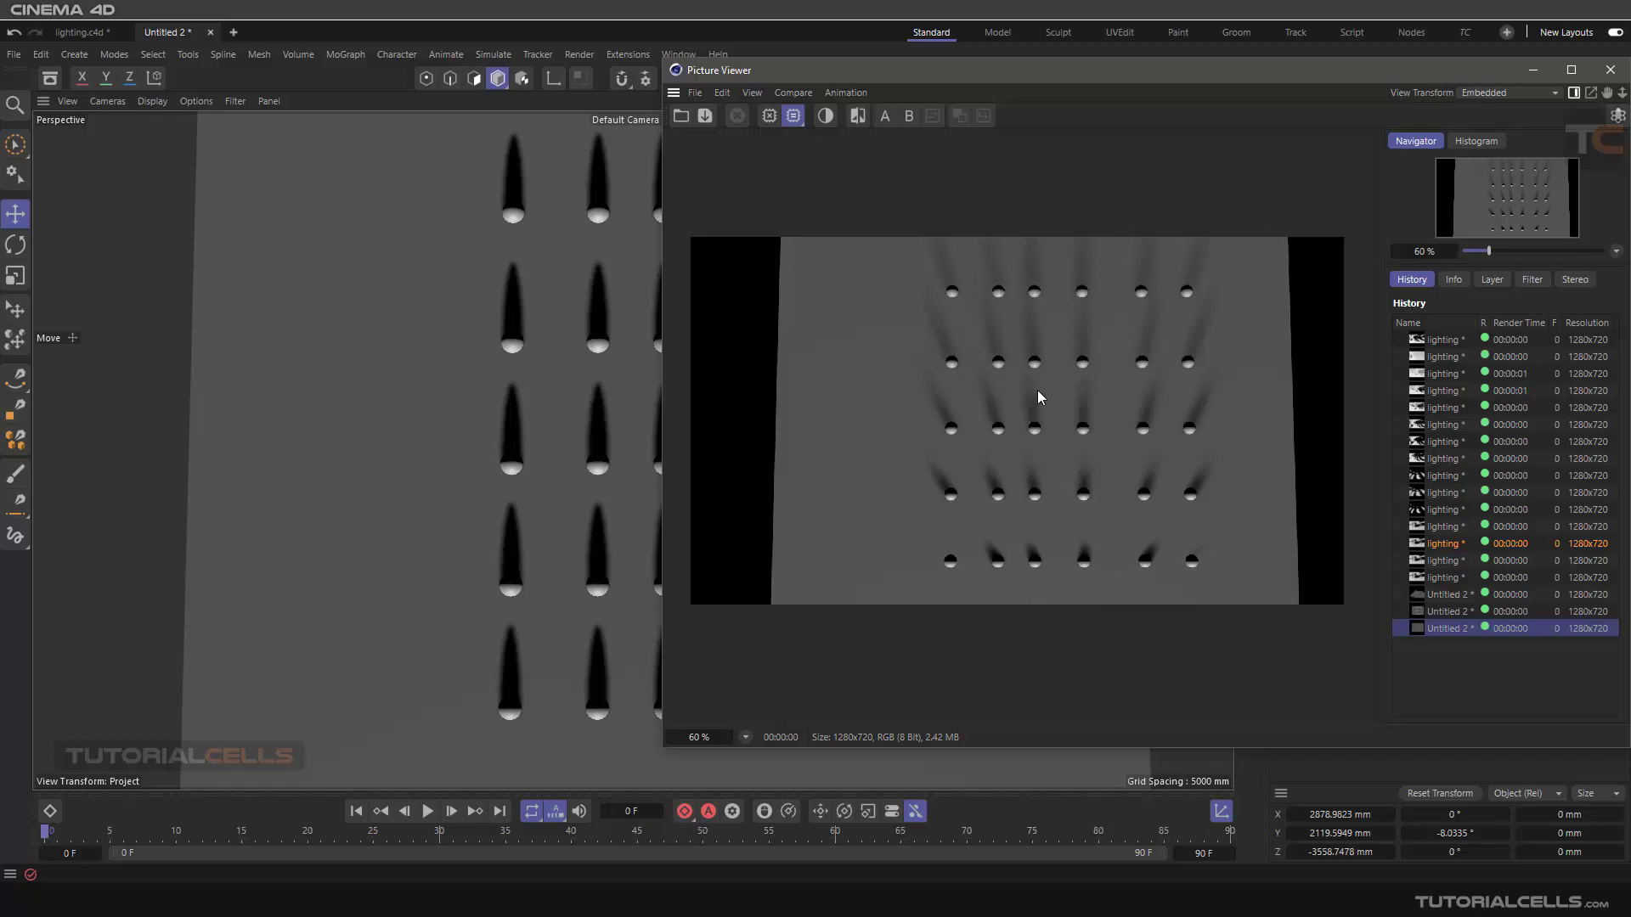
left_click_drag(1138, 76, 1084, 82)
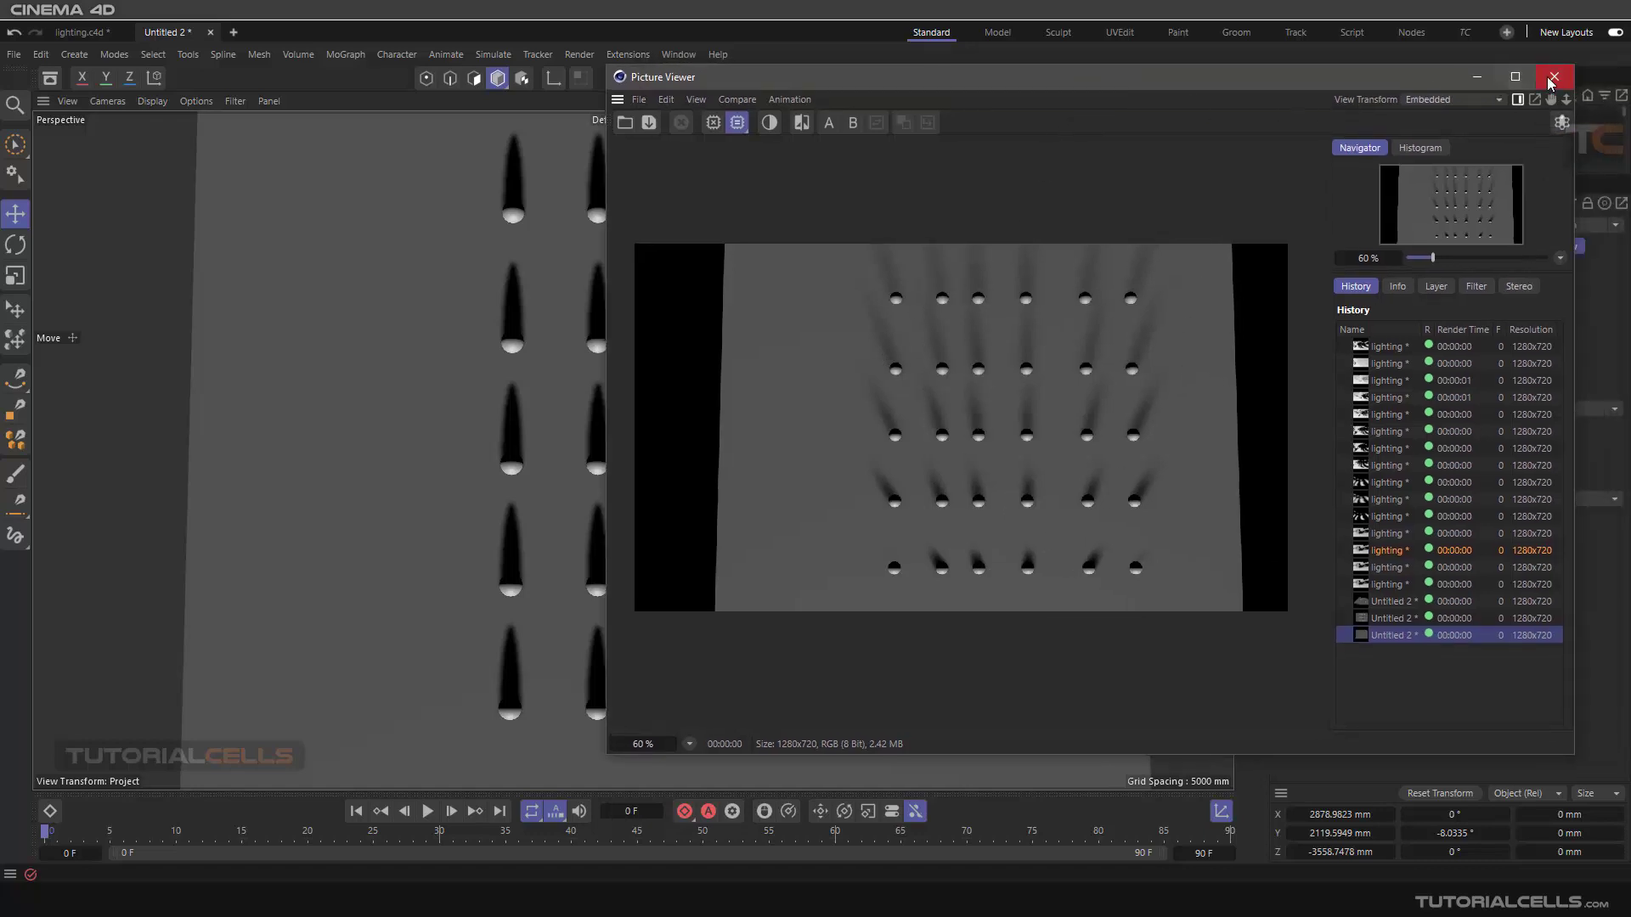
left_click(1557, 74)
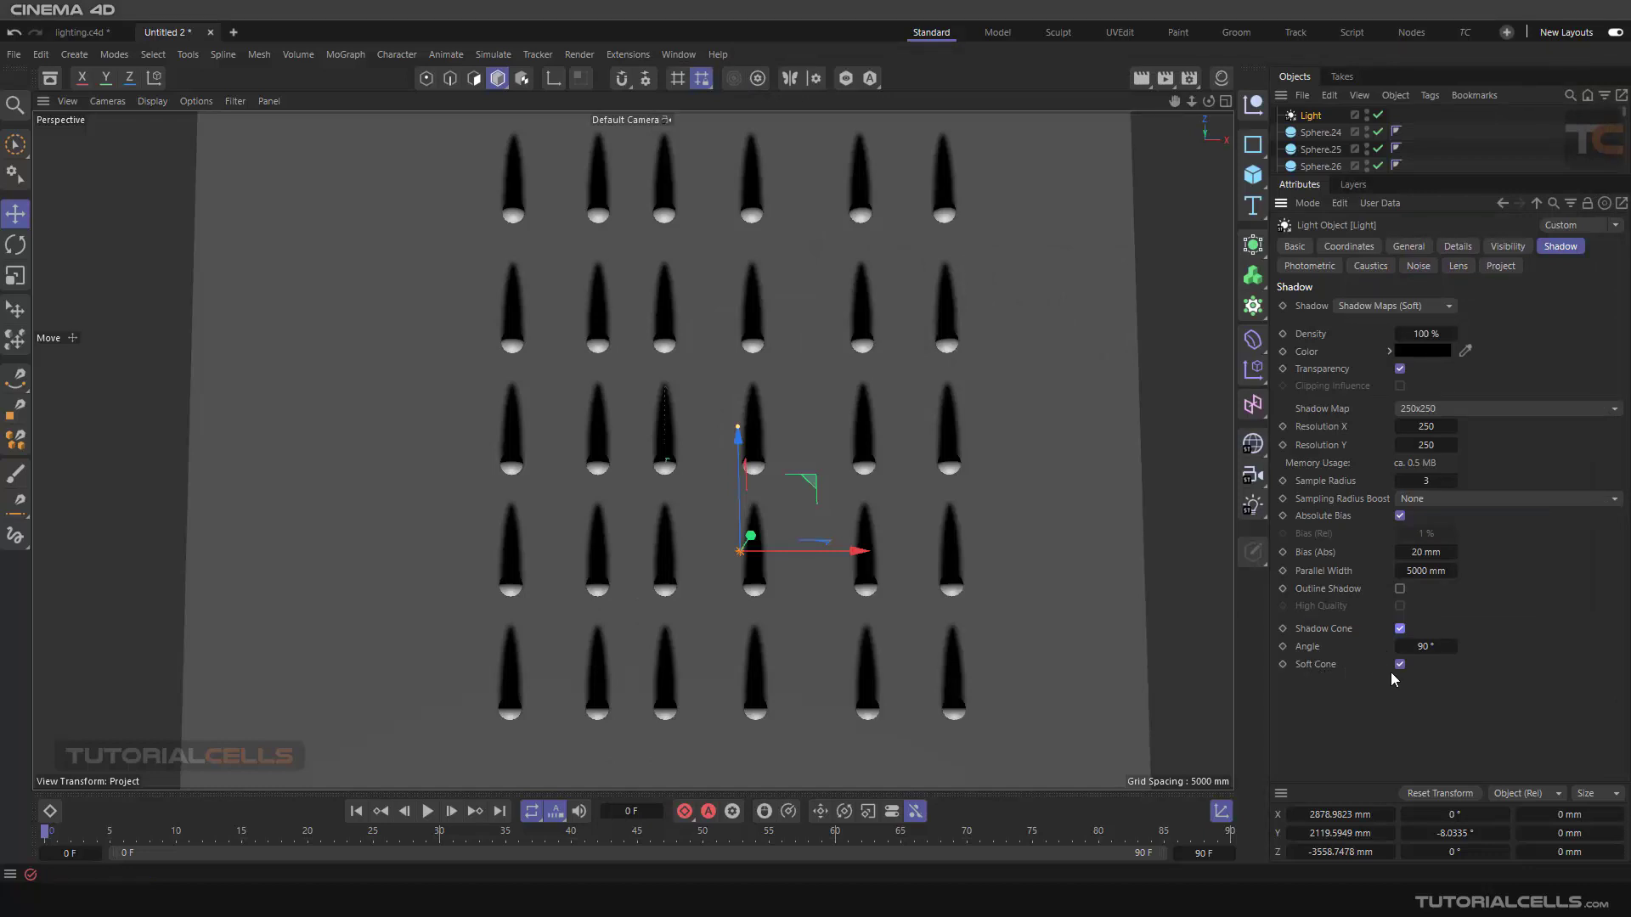
Disable the light's Shadow Cone and render the sphere grid from an angled perspective in the viewport.
scroll(860, 537, "down", 4)
left_click_drag(861, 537, 764, 378, "alt")
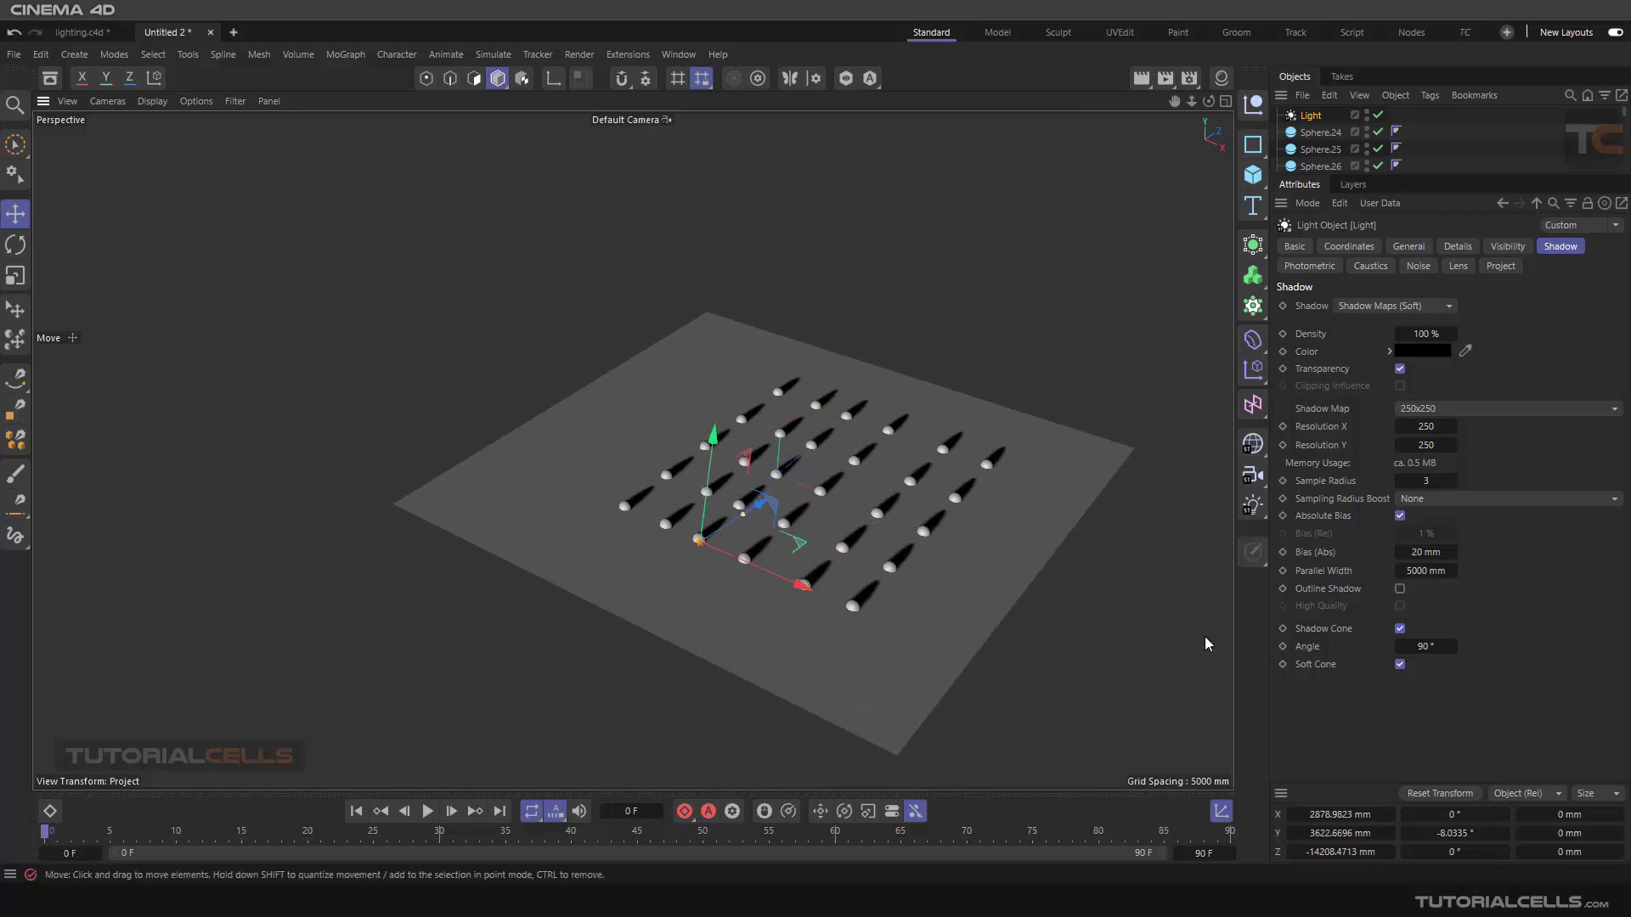
left_click(1400, 629)
left_click(1142, 78)
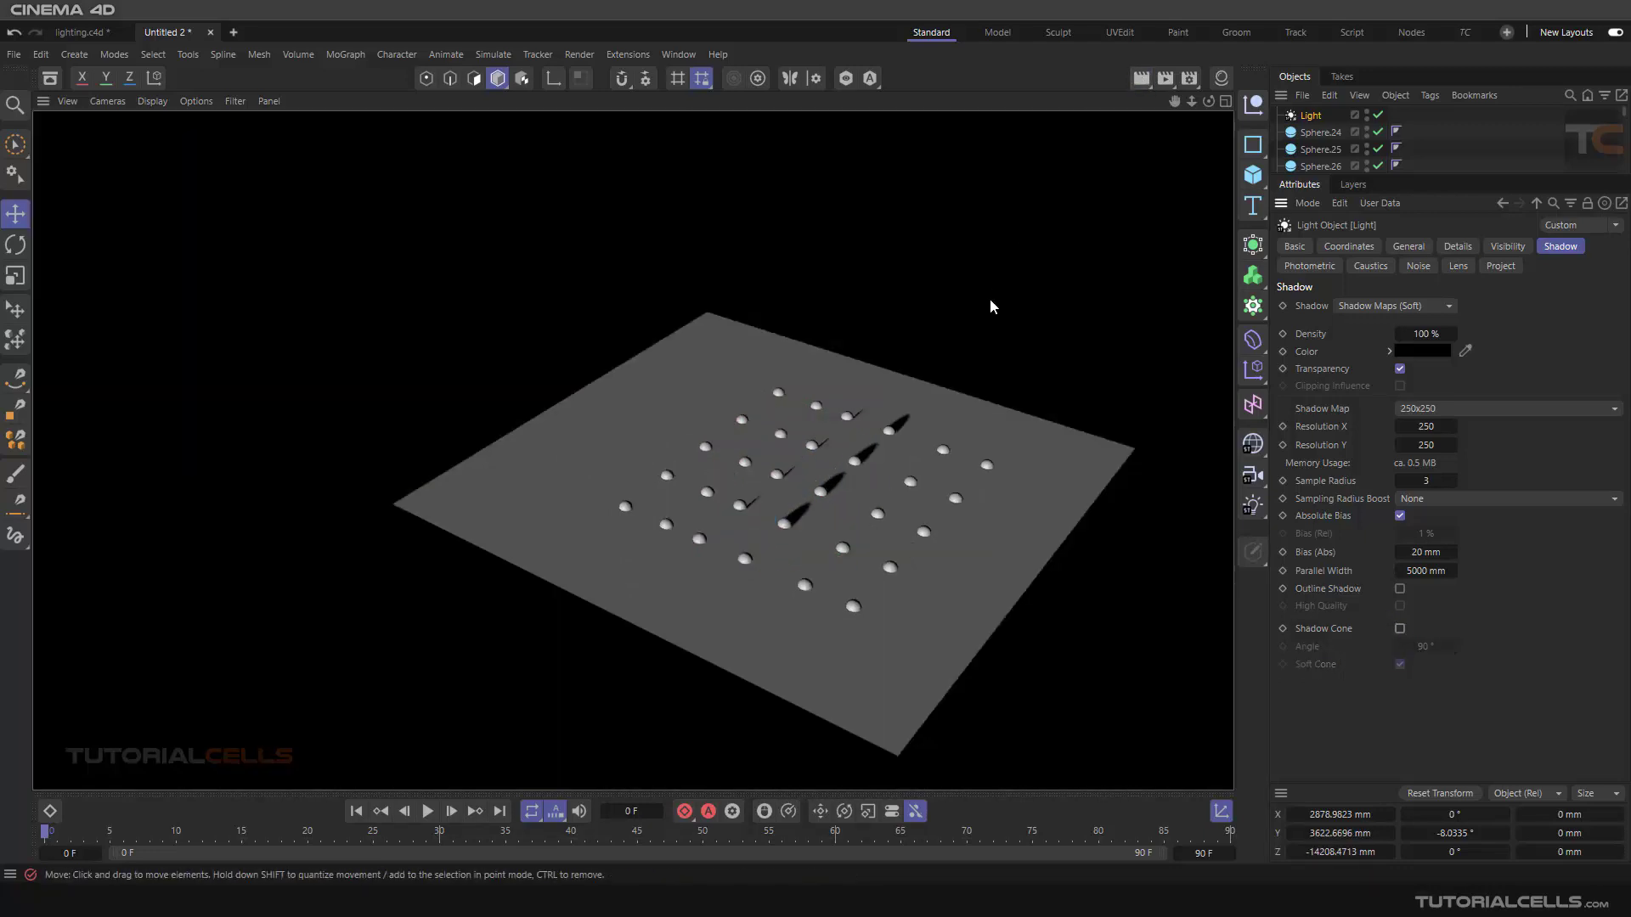
left_click_drag(897, 410, 973, 550, "alt")
middle_click_drag(972, 548, 946, 504, "alt")
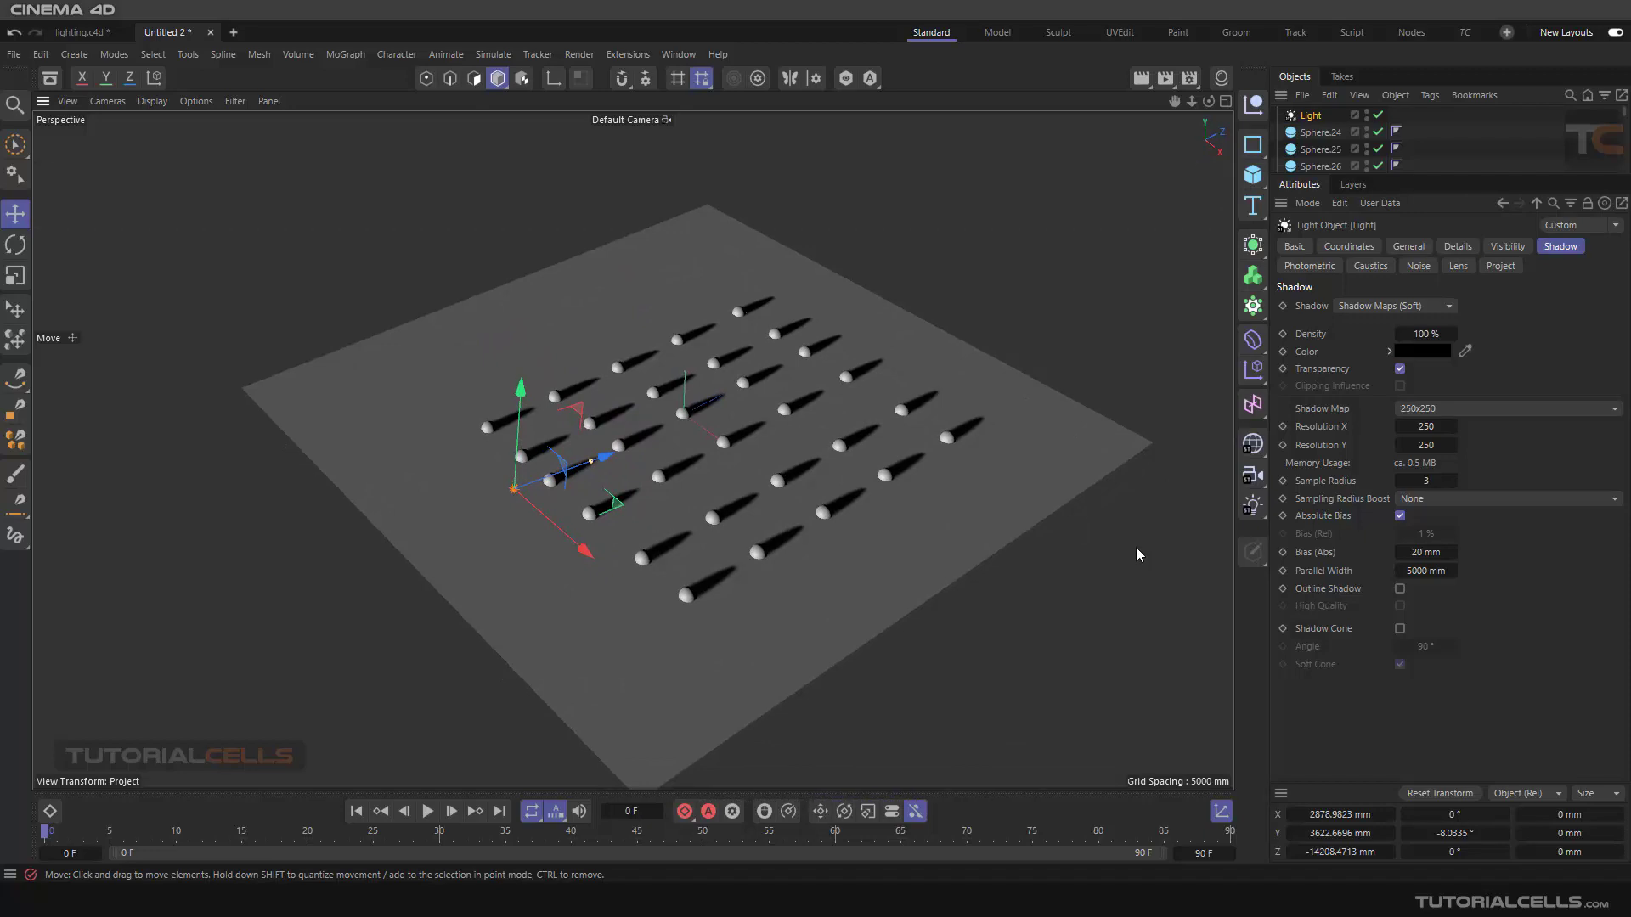
Try Raytraced (Hard) shadows on the sphere grid's light and restore Shadow Maps (Soft).
left_click(1378, 308)
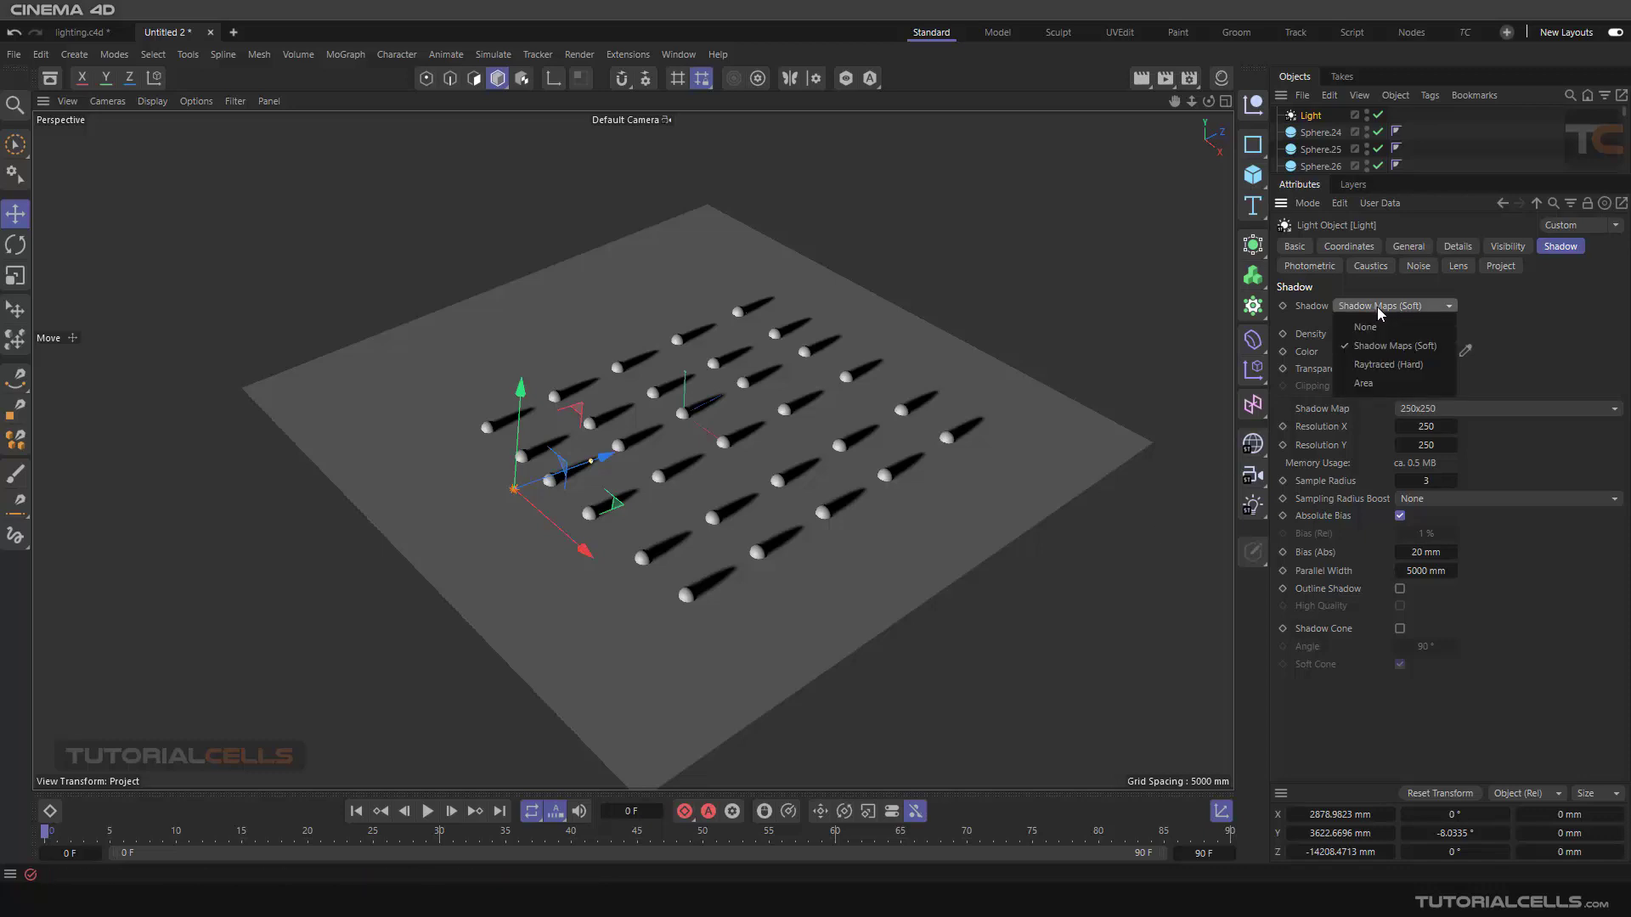
left_click(1378, 361)
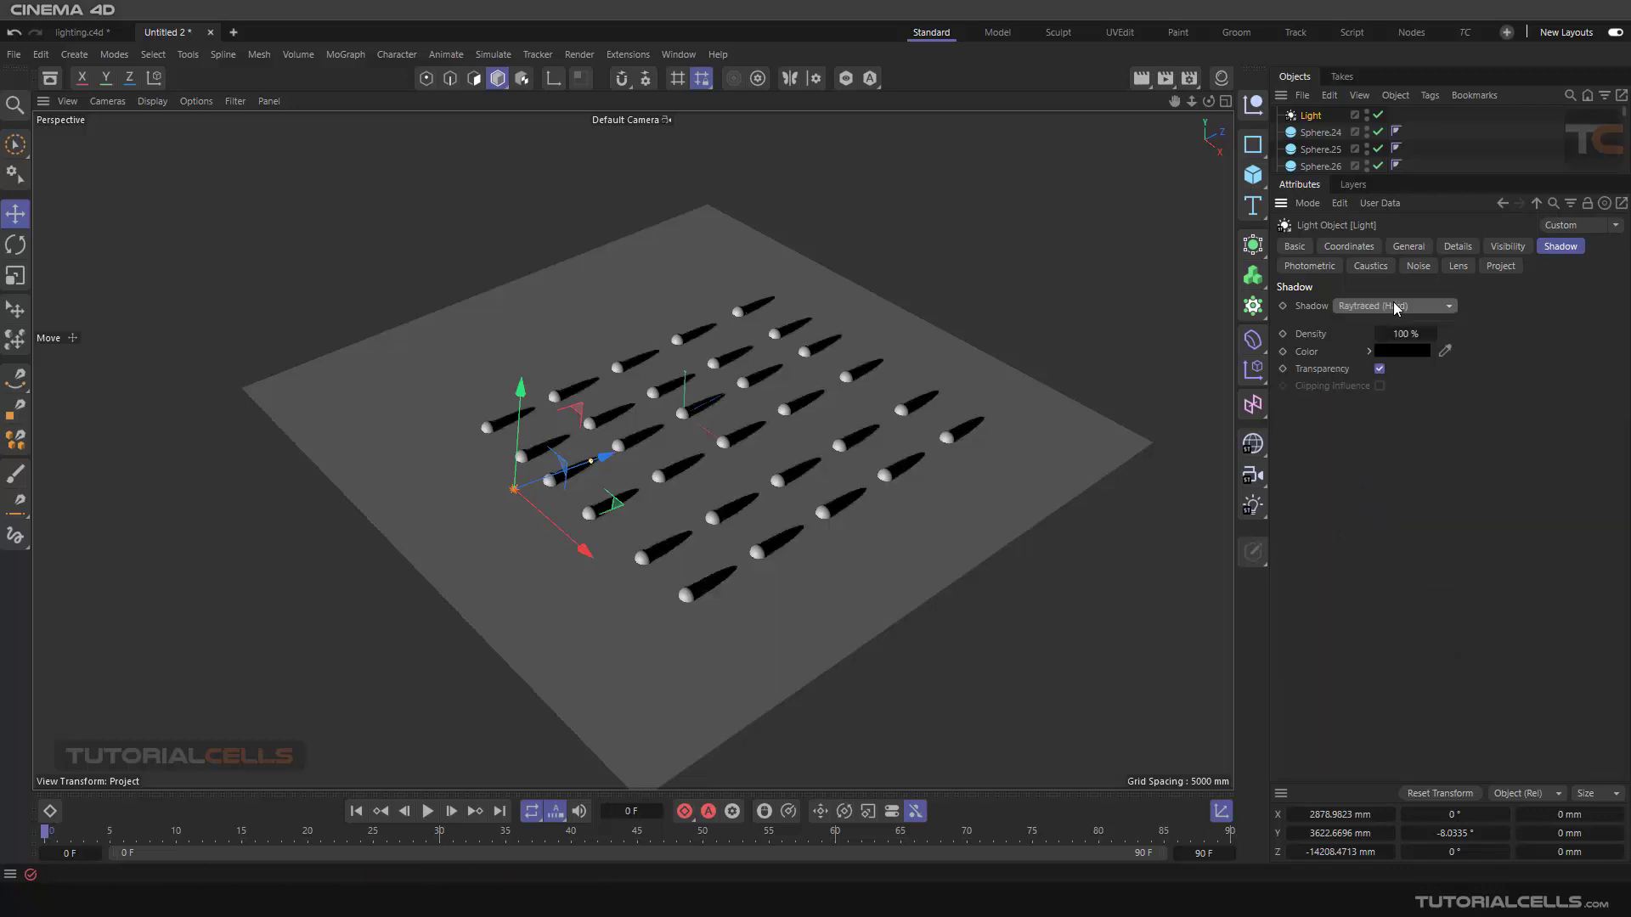
left_click(1394, 304)
left_click(1395, 345)
left_click_drag(961, 432, 745, 468, "alt")
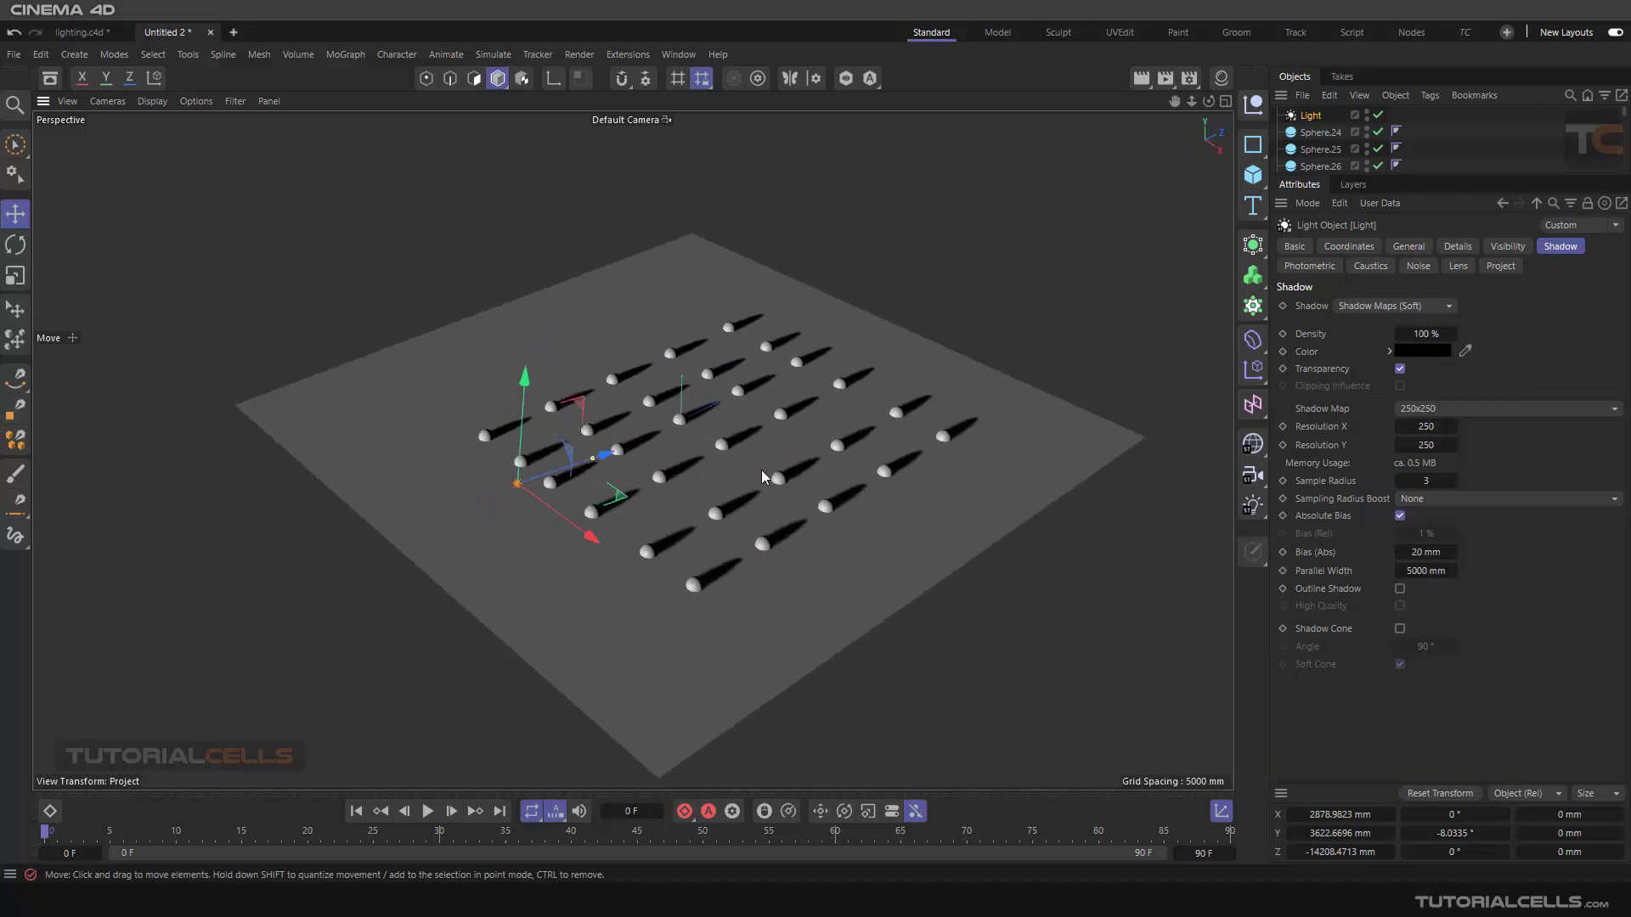
left_click(1393, 305)
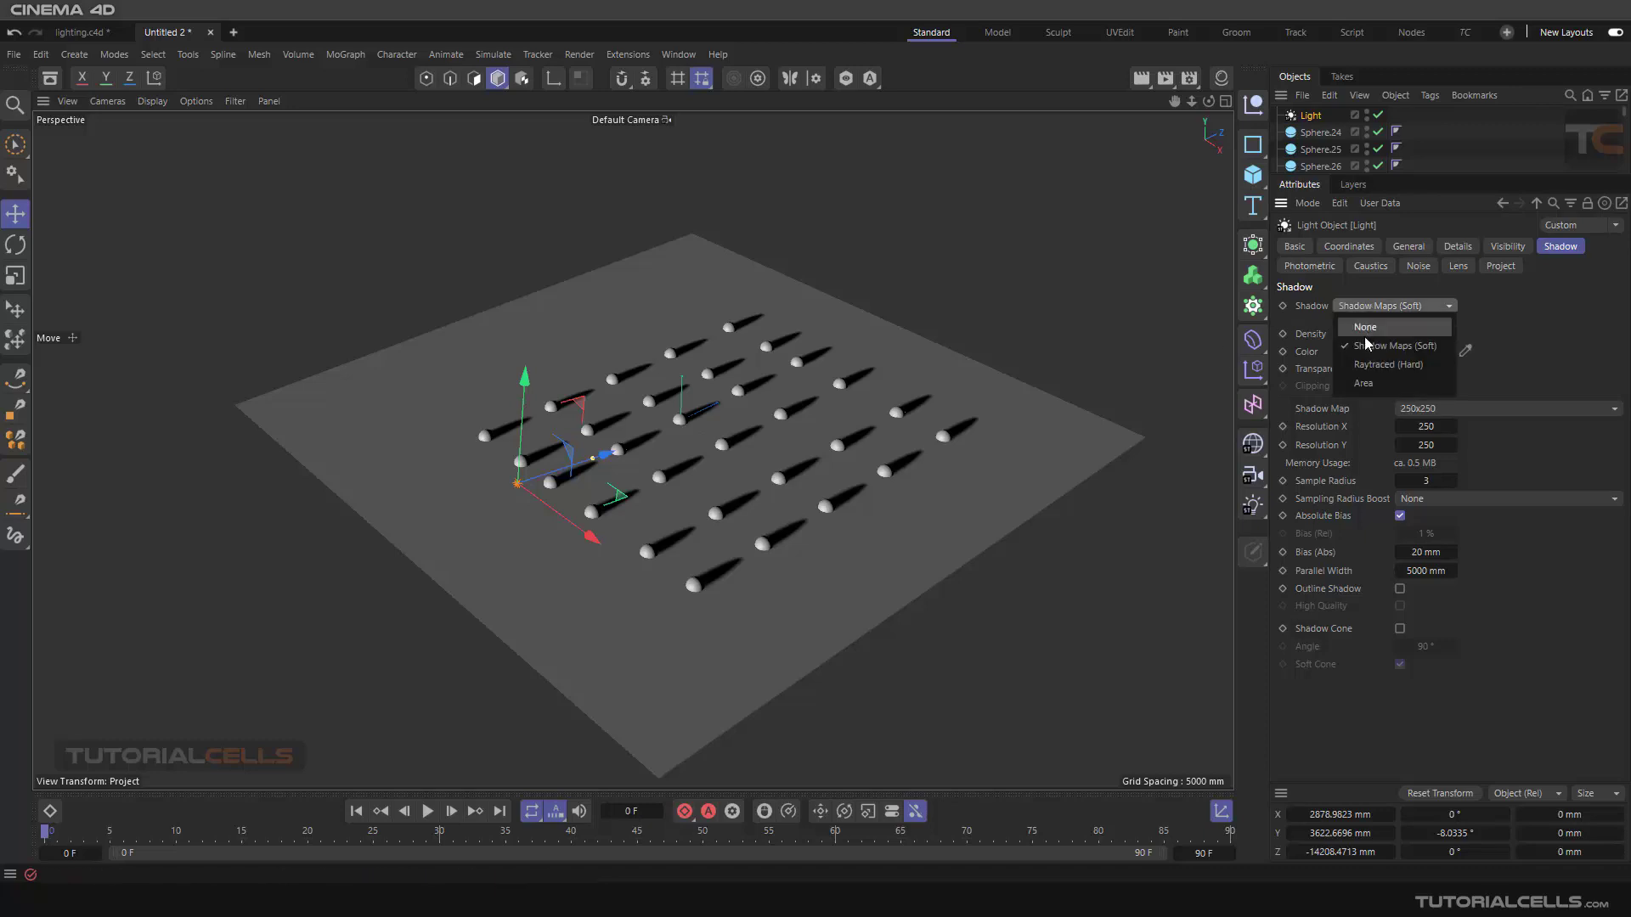
left_click(81, 33)
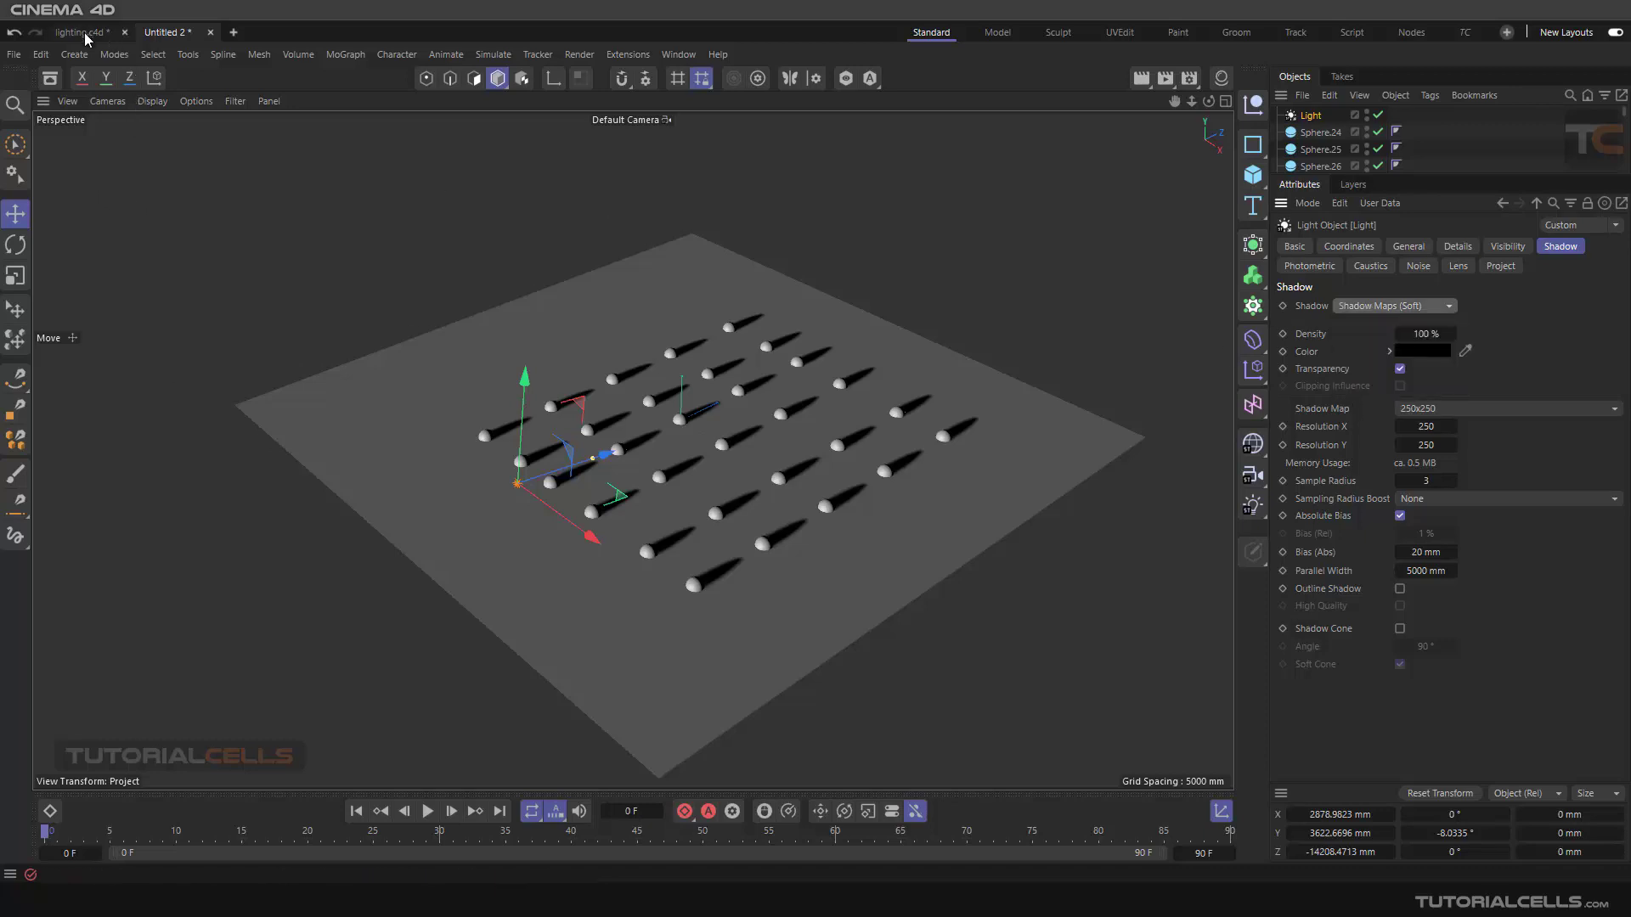
Switch to the lighting.c4d project and set its light's shadow type to Raytraced (Hard).
left_click(82, 32)
left_click(1407, 305)
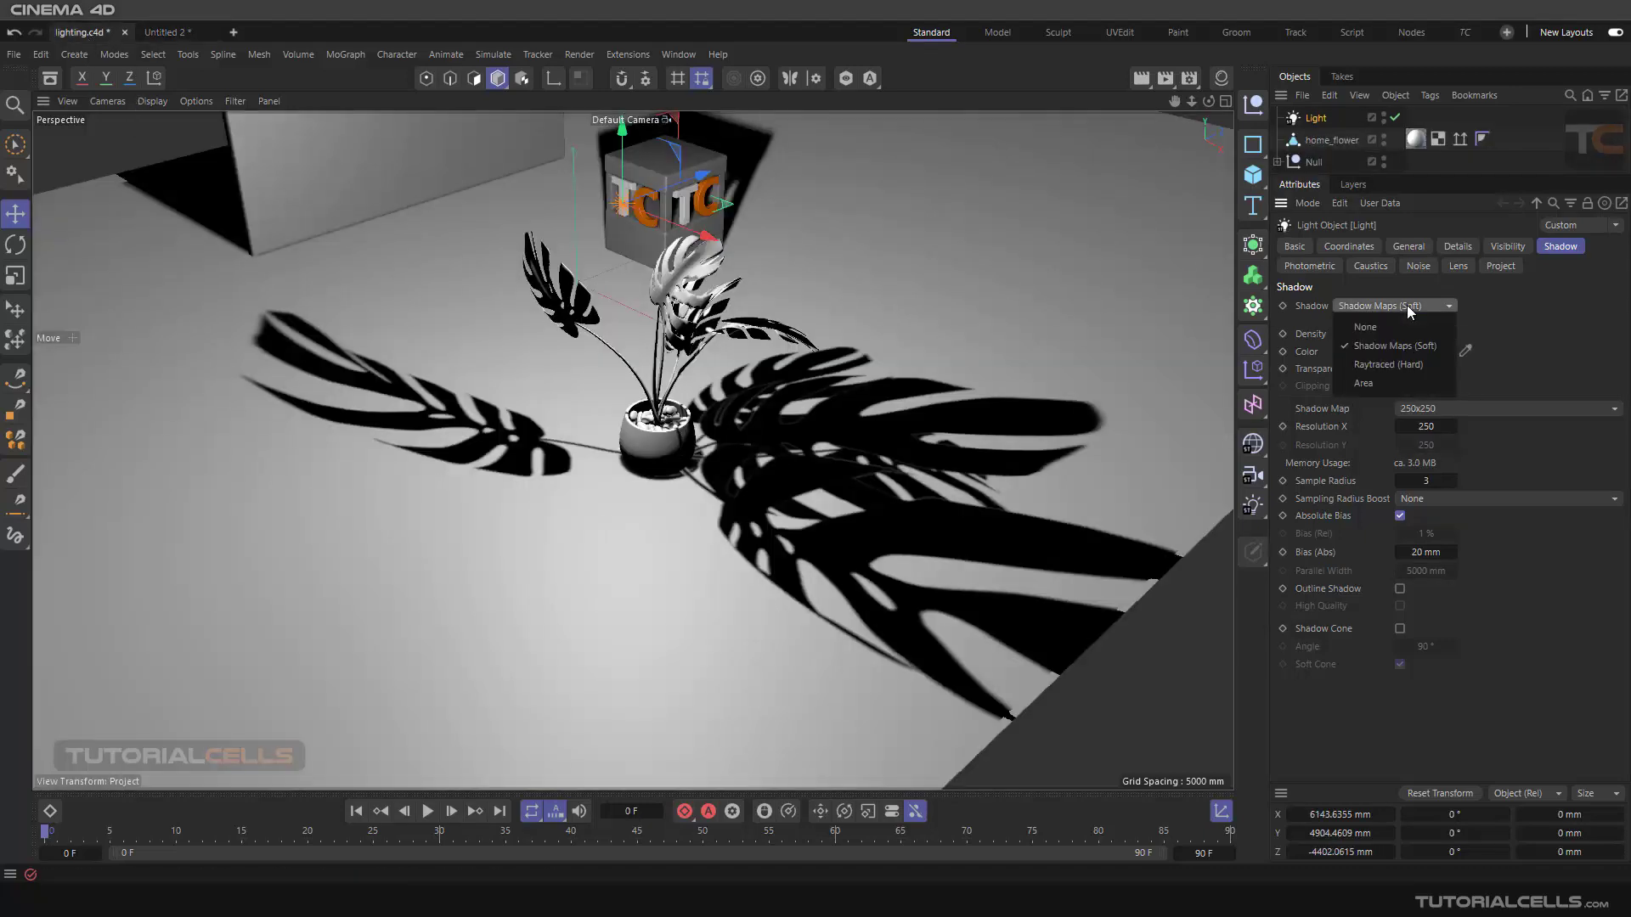
left_click(1387, 365)
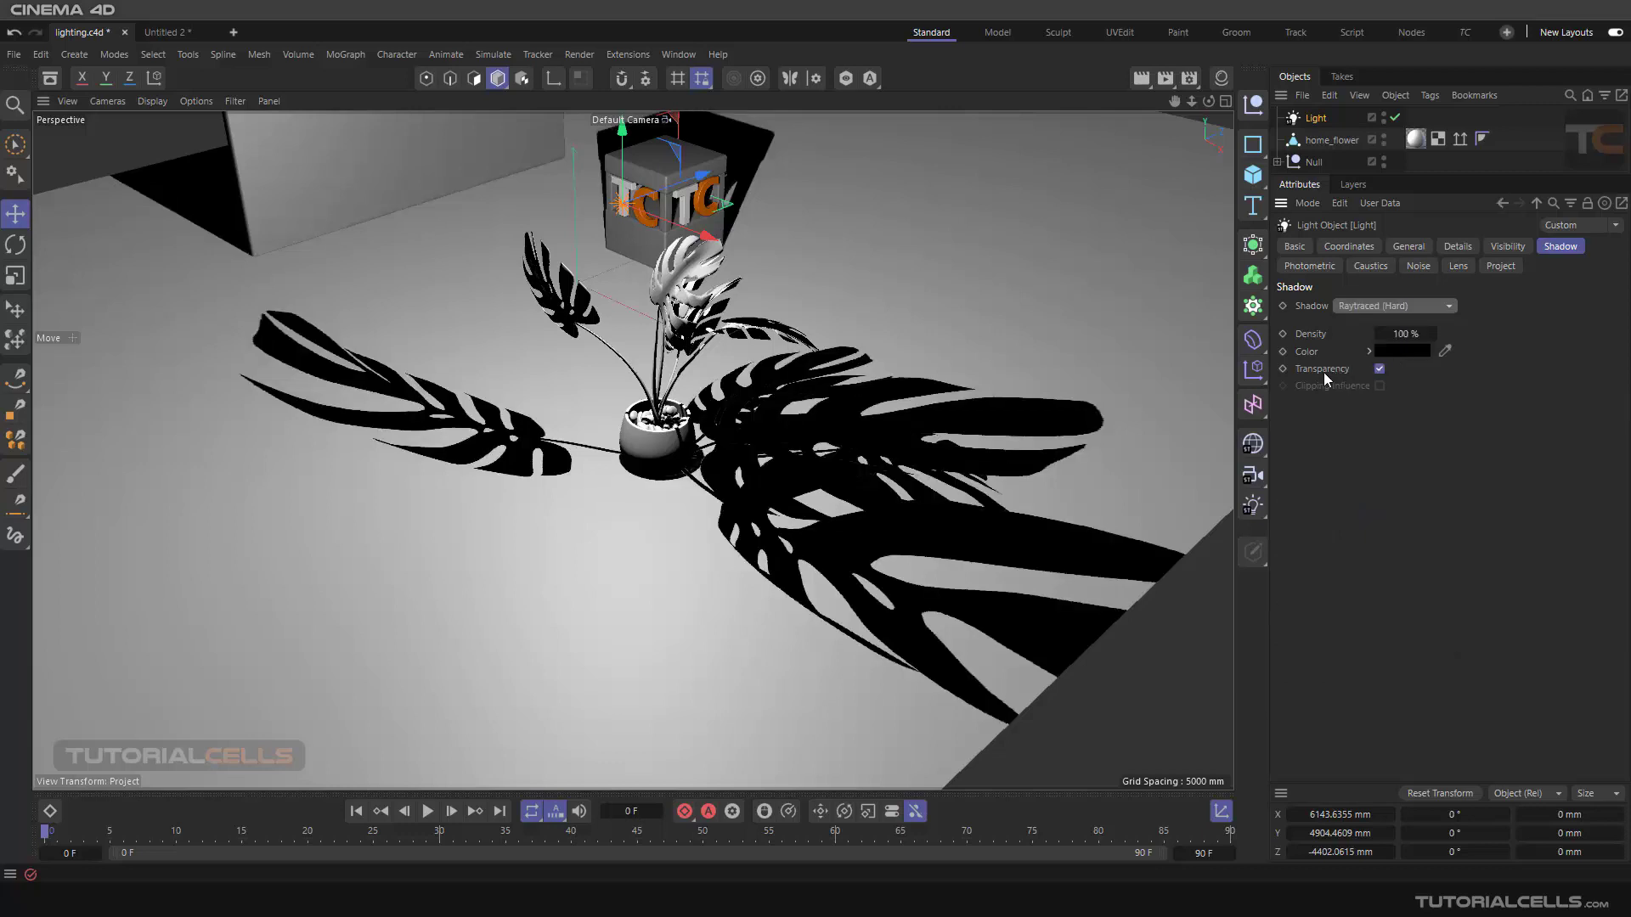
scroll(686, 420, "up", 2)
scroll(690, 422, "down", 3)
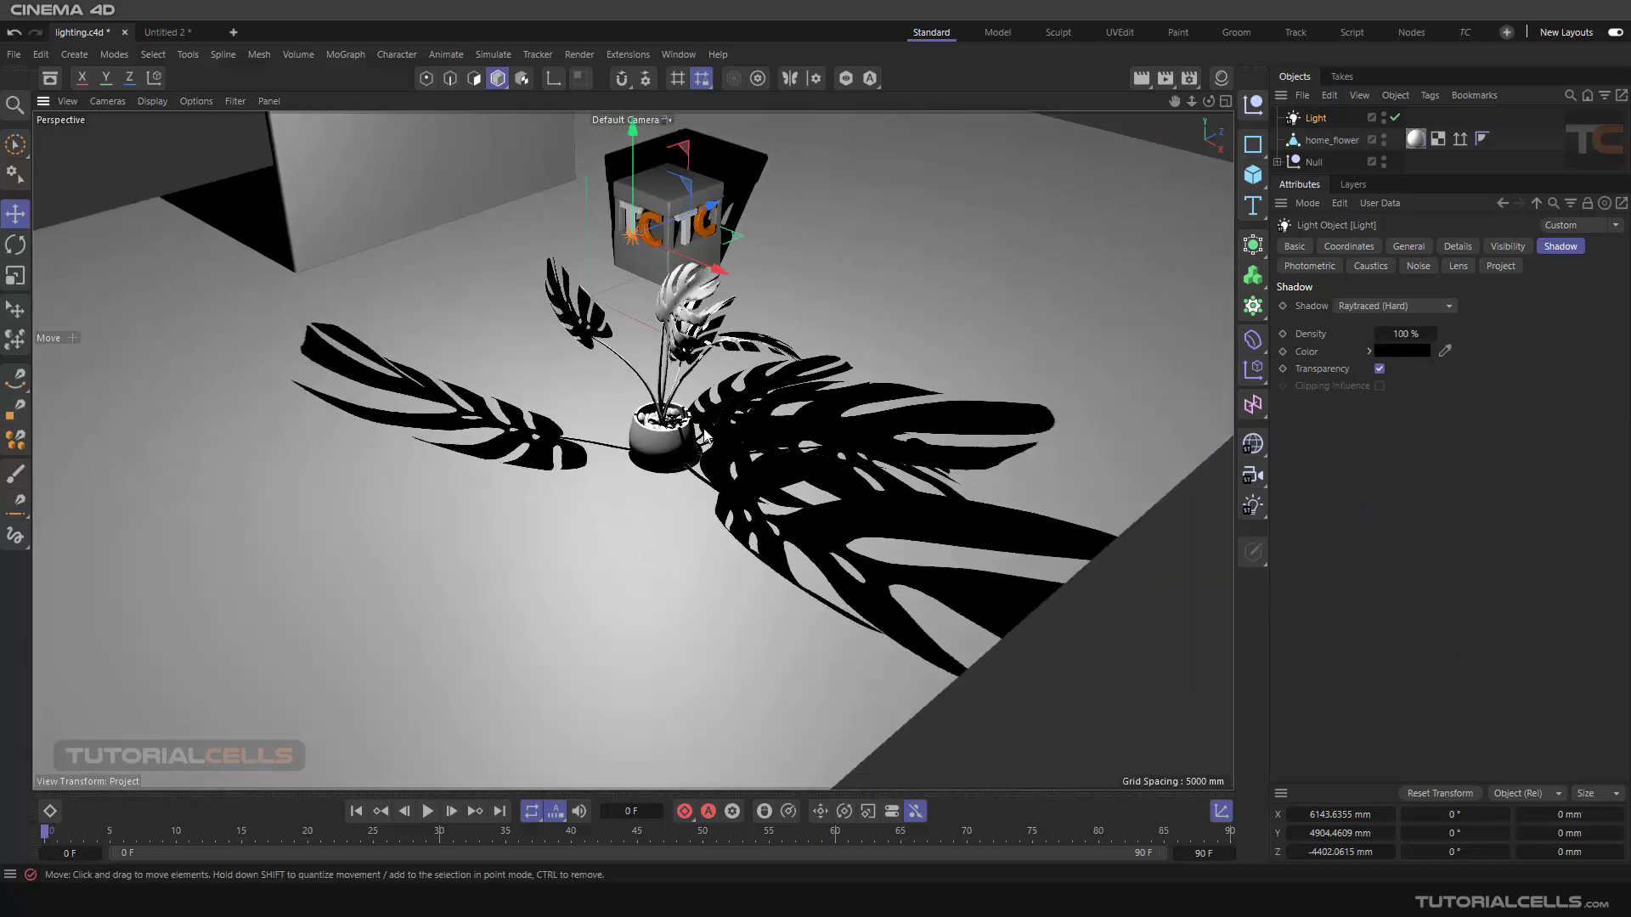
Render the plant and TC box with hard shadows in the viewport and inspect the shadow edges.
left_click_drag(694, 422, 615, 247, "alt")
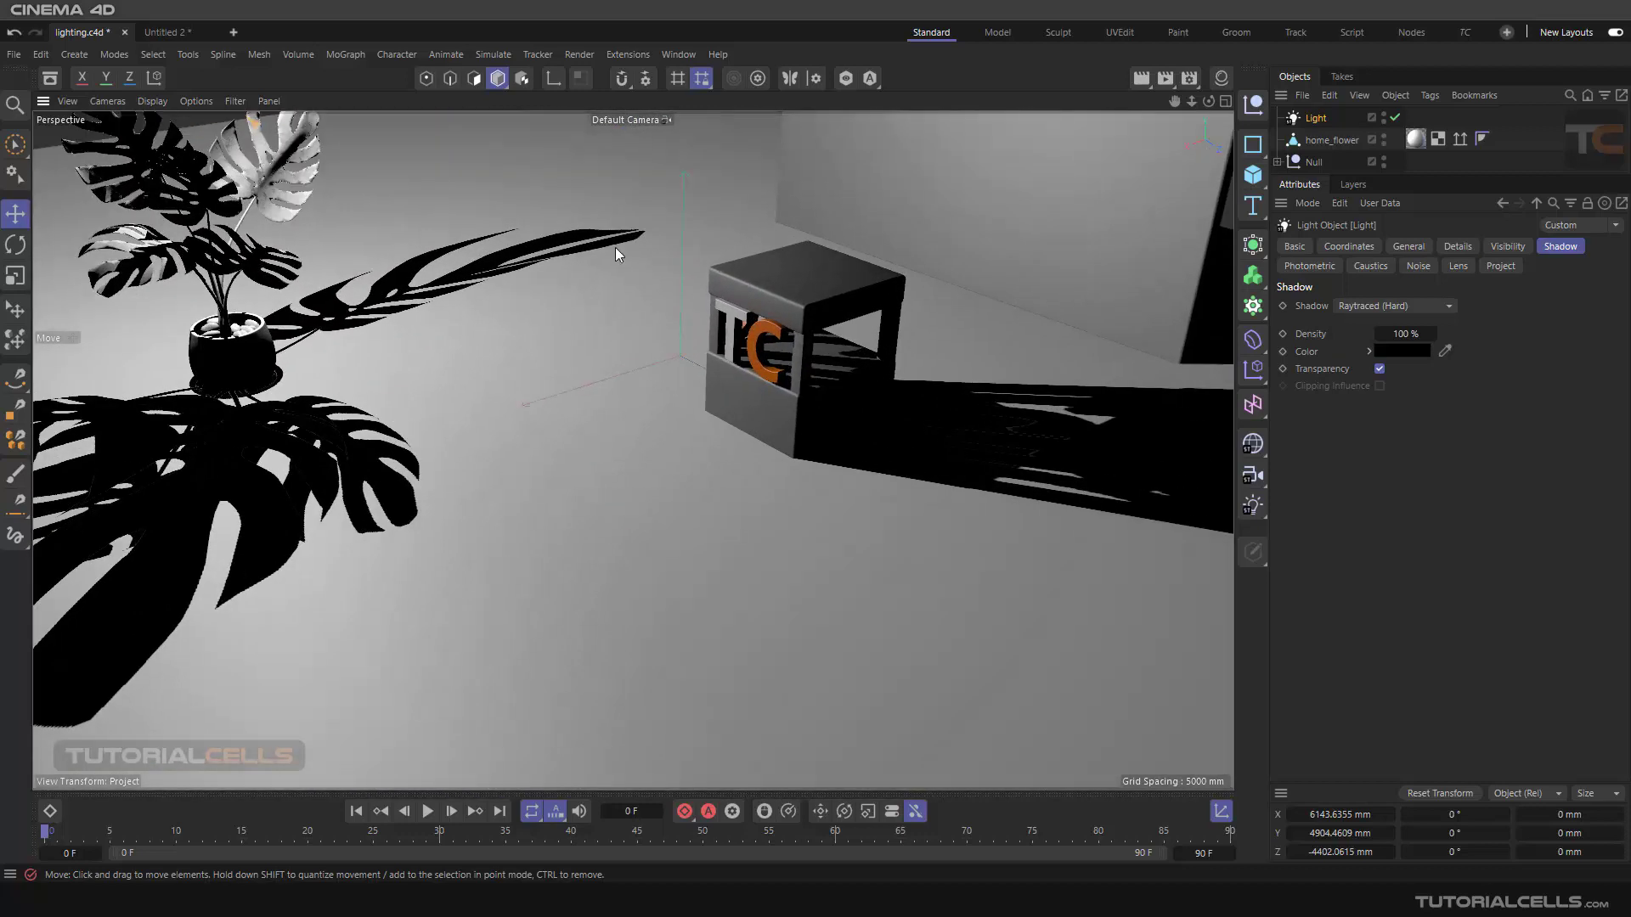
left_click(1143, 78)
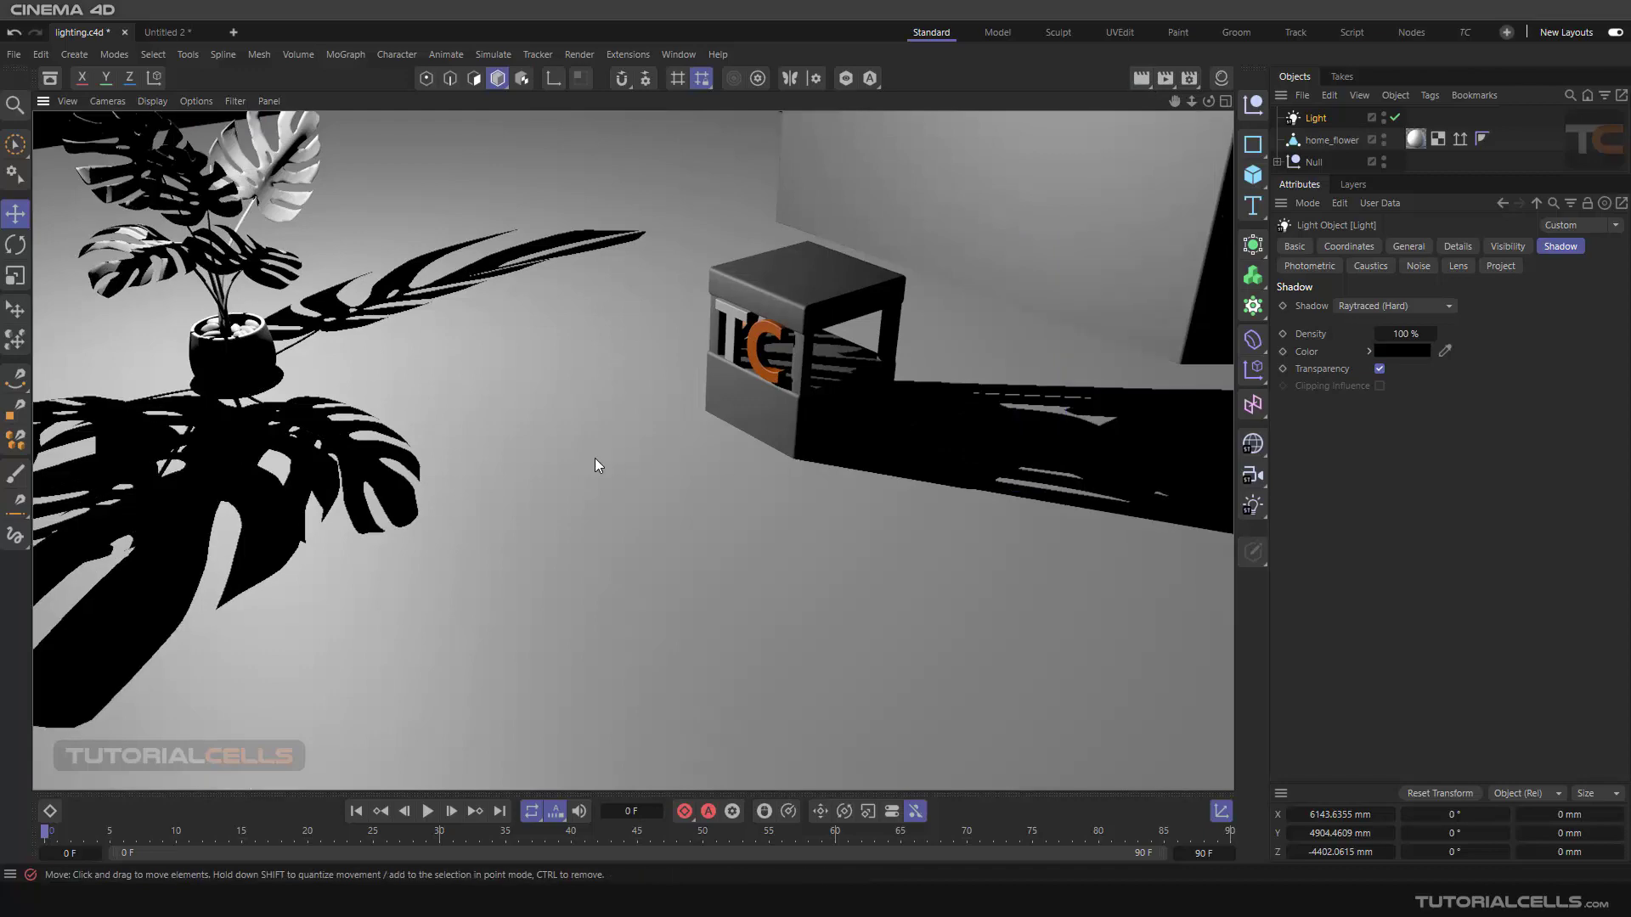
left_click_drag(595, 465, 1267, 440, "alt")
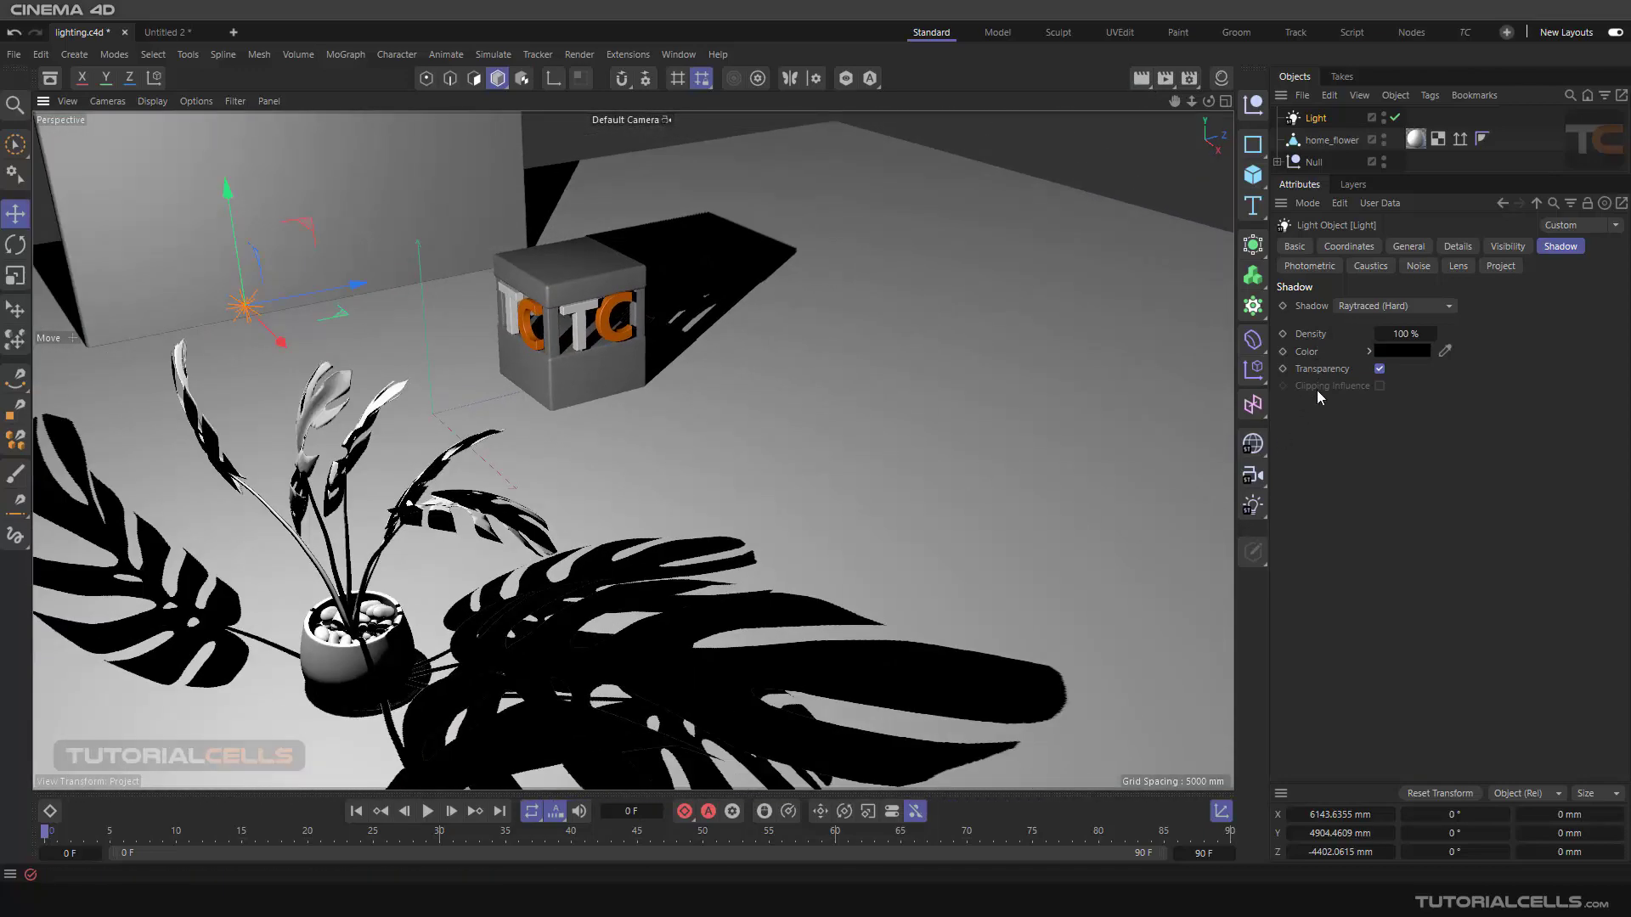
Set the light's shadow type to Area and move the light along the Z axis to about -5375 mm.
left_click(1356, 307)
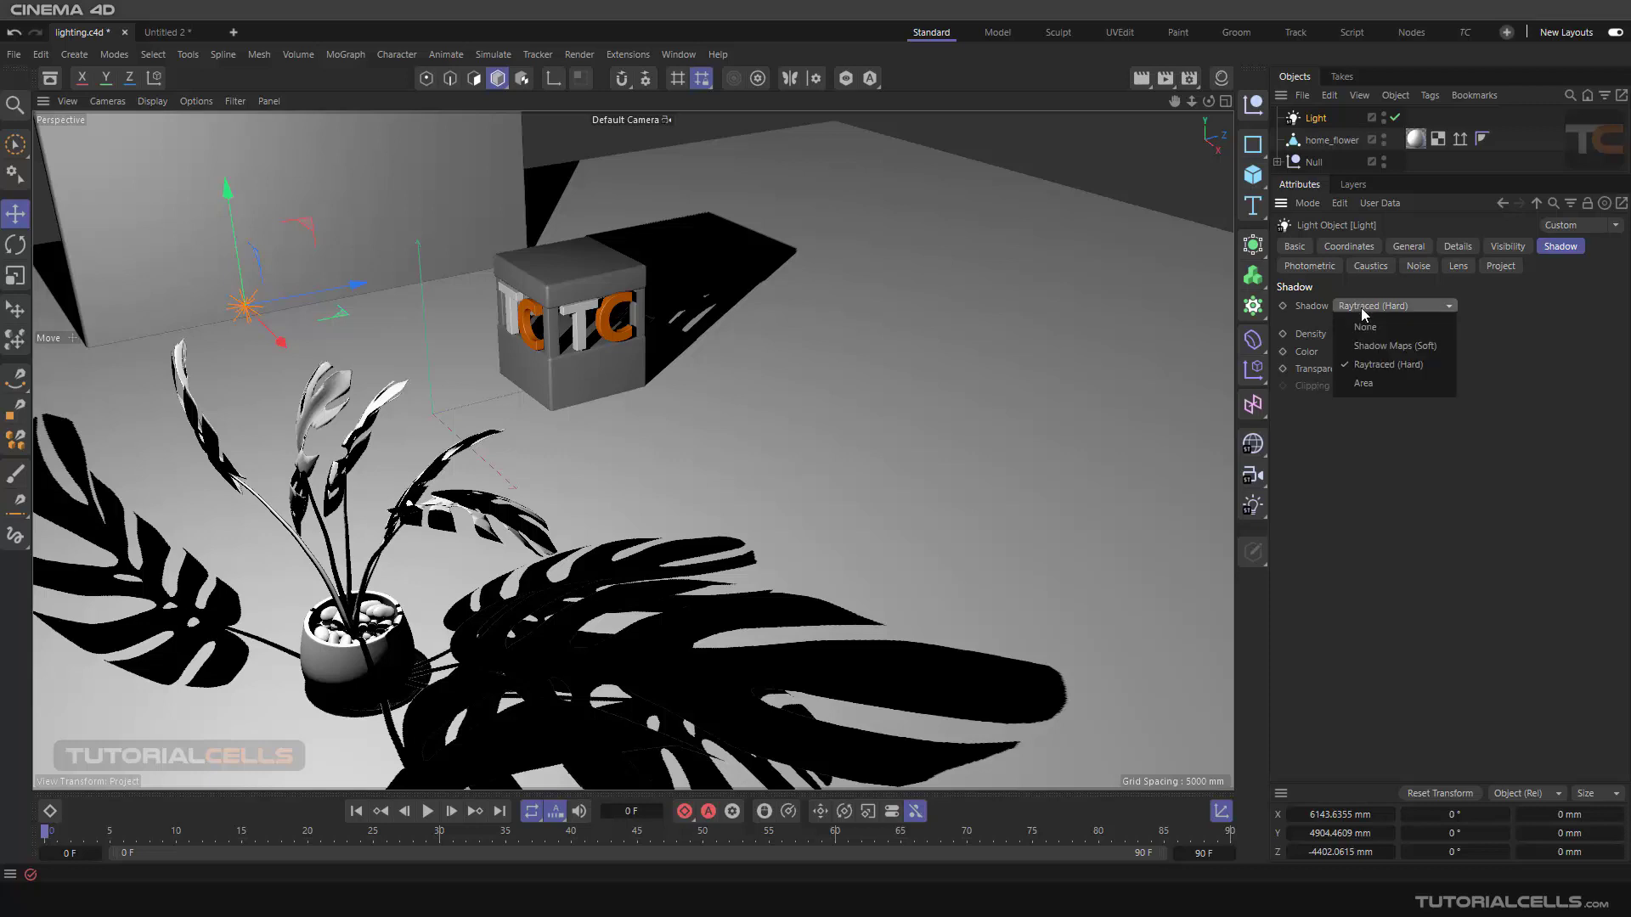
left_click(1364, 383)
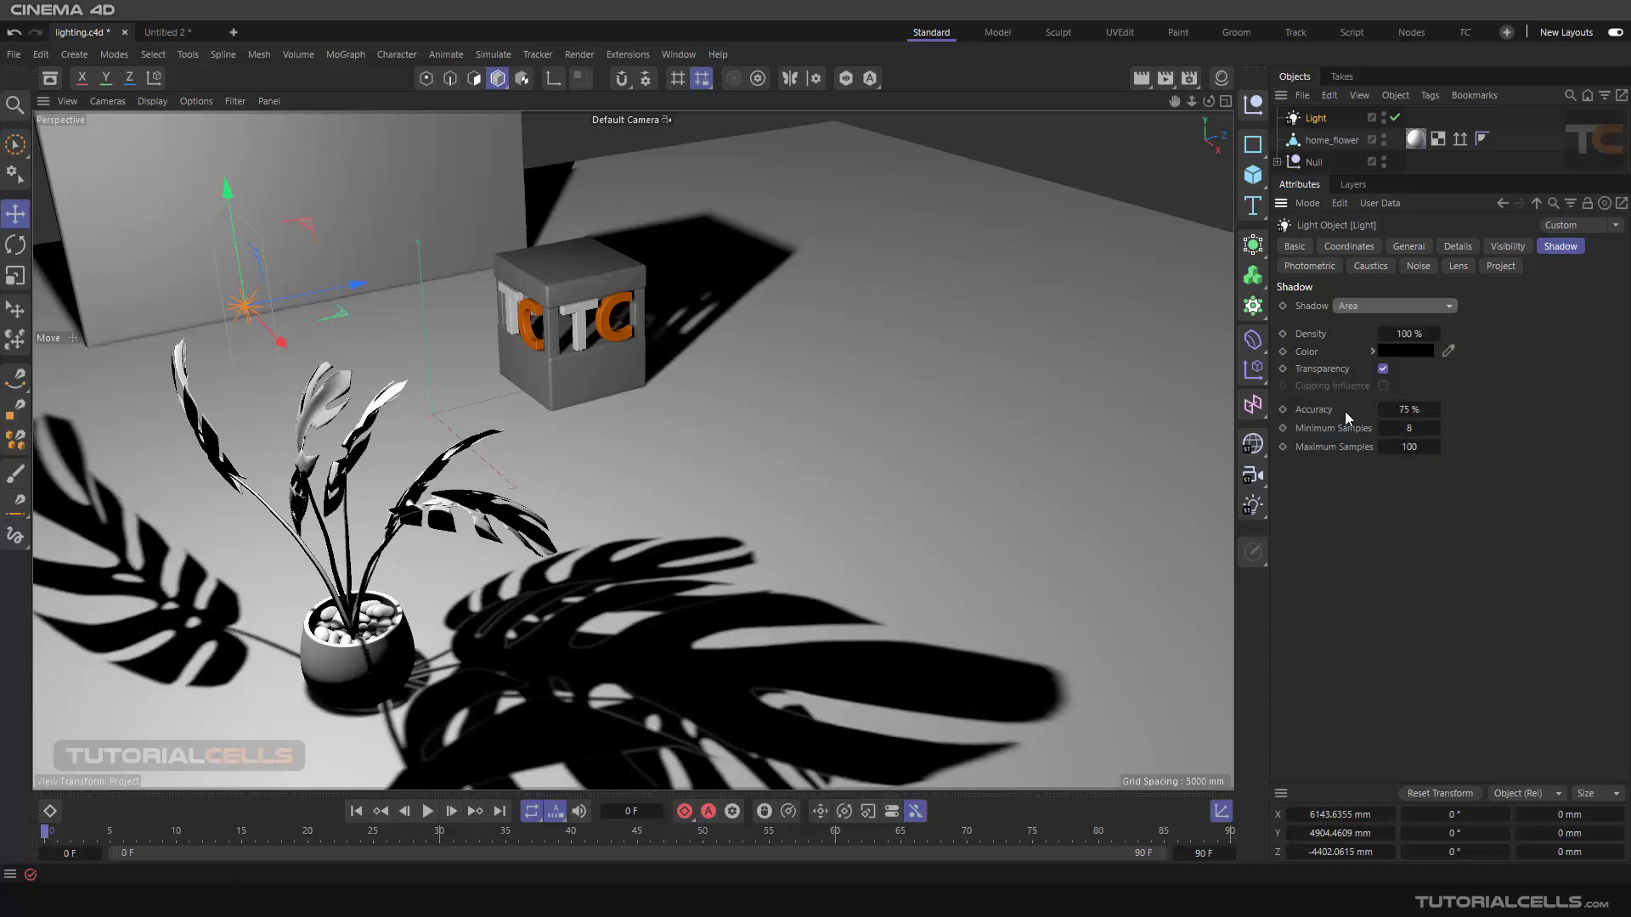
left_click_drag(850, 425, 710, 487, "alt")
scroll(516, 293, "up", 5)
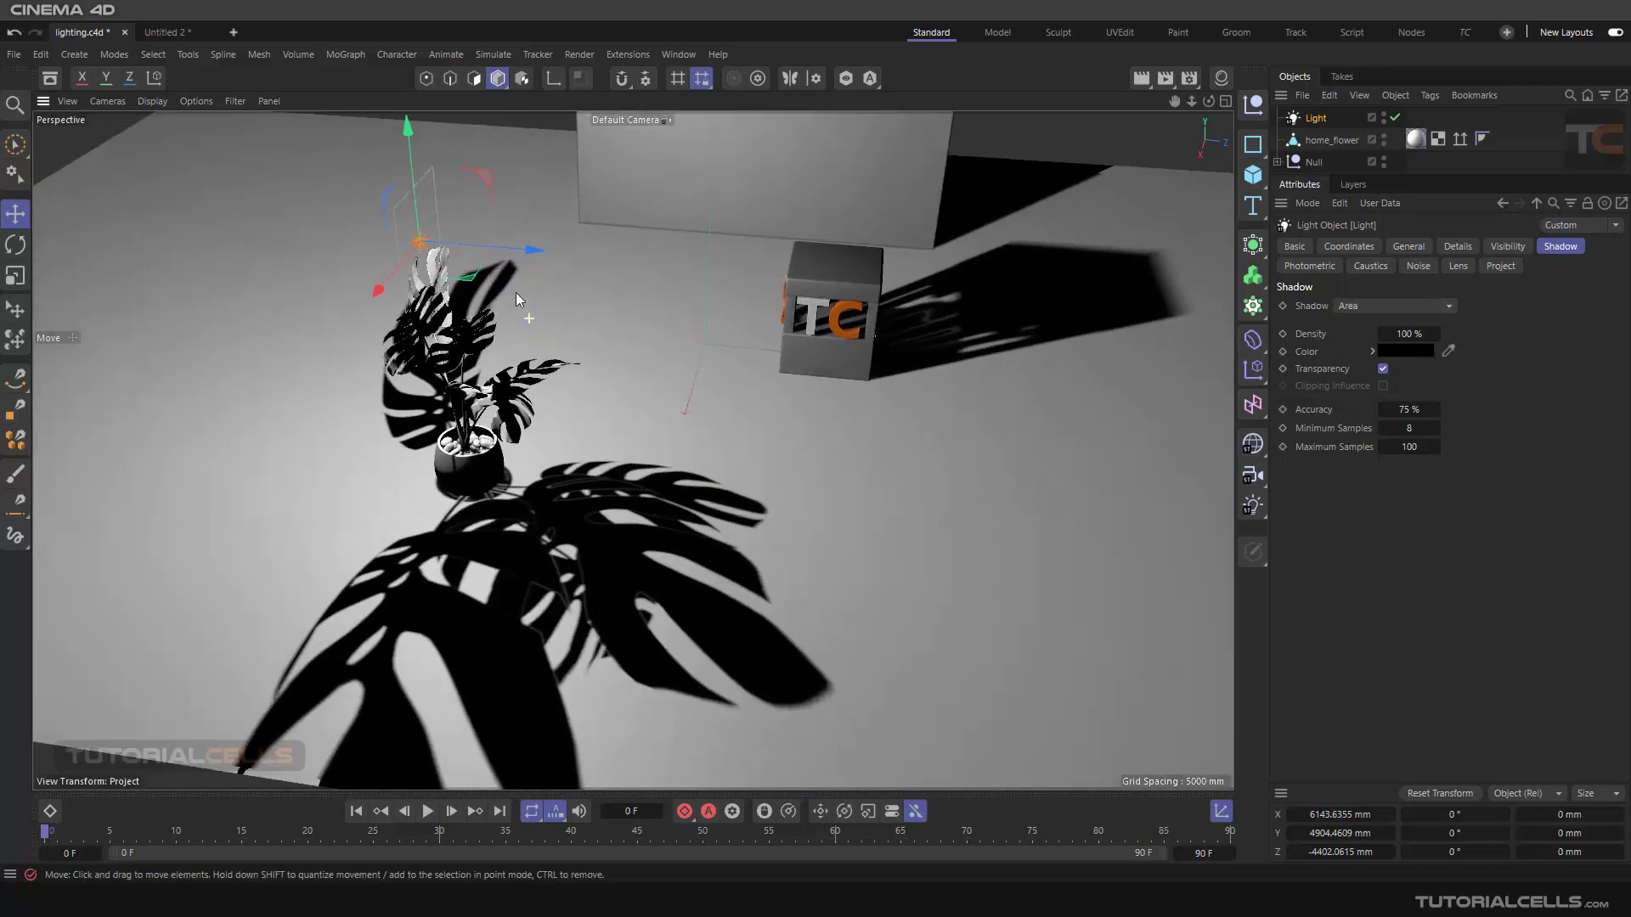
left_click_drag(485, 263, 517, 355, "alt")
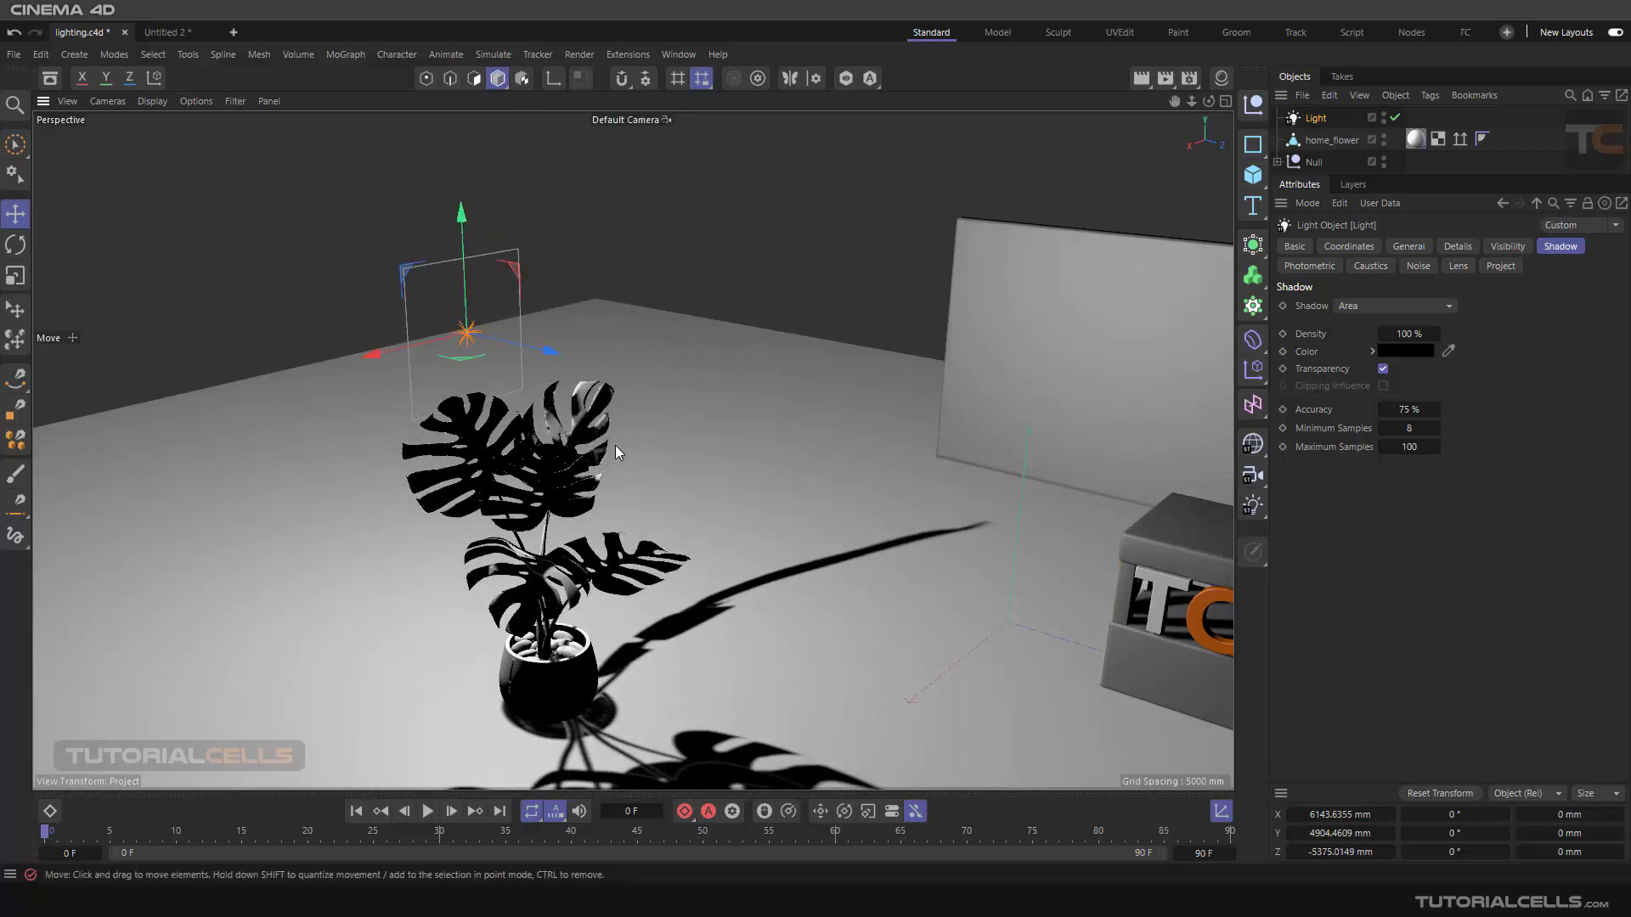
left_click_drag(615, 445, 773, 509, "alt")
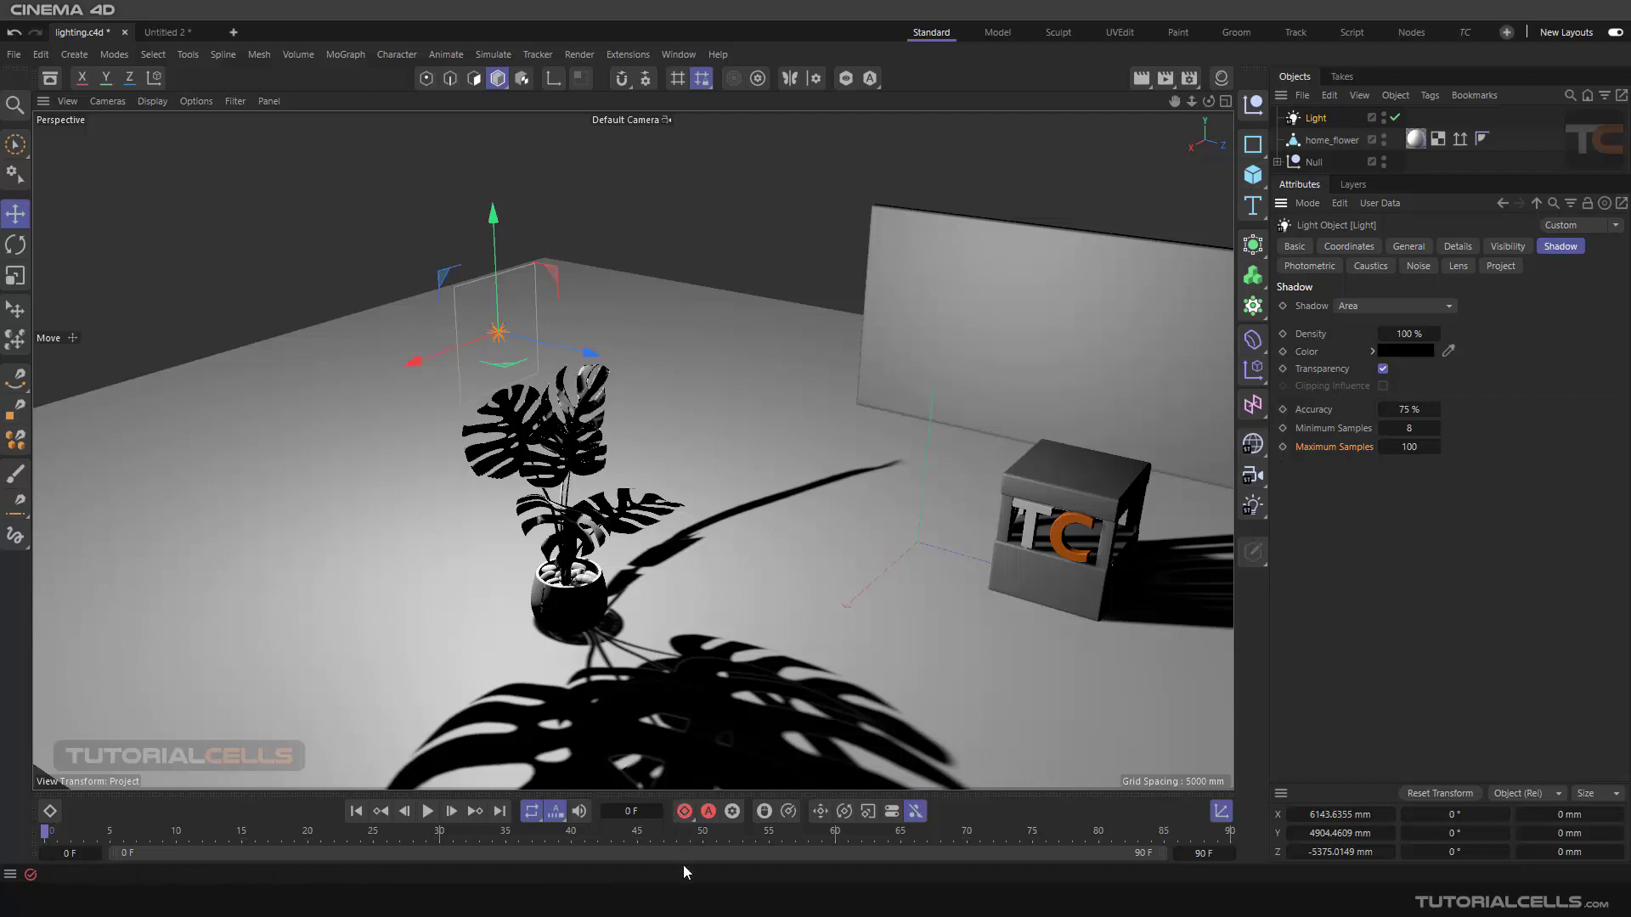
Switch to the Photos window with the single image comparing area shadow Accuracy, Minimum Samples and Maximum Samples.
mouse_move(696, 876)
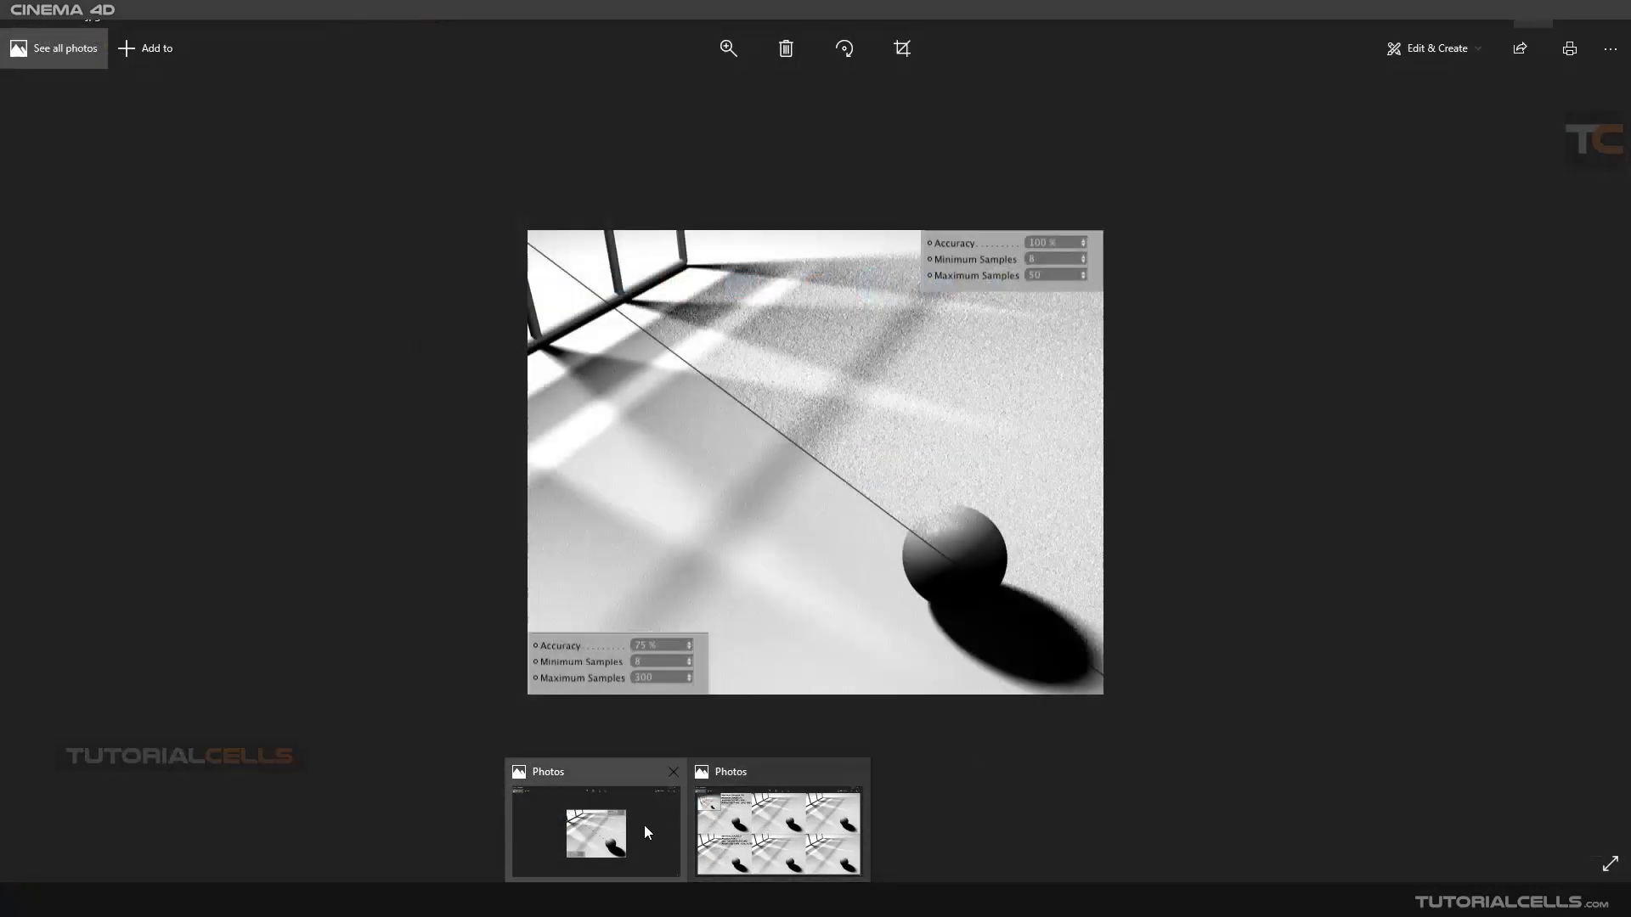
left_click(642, 824)
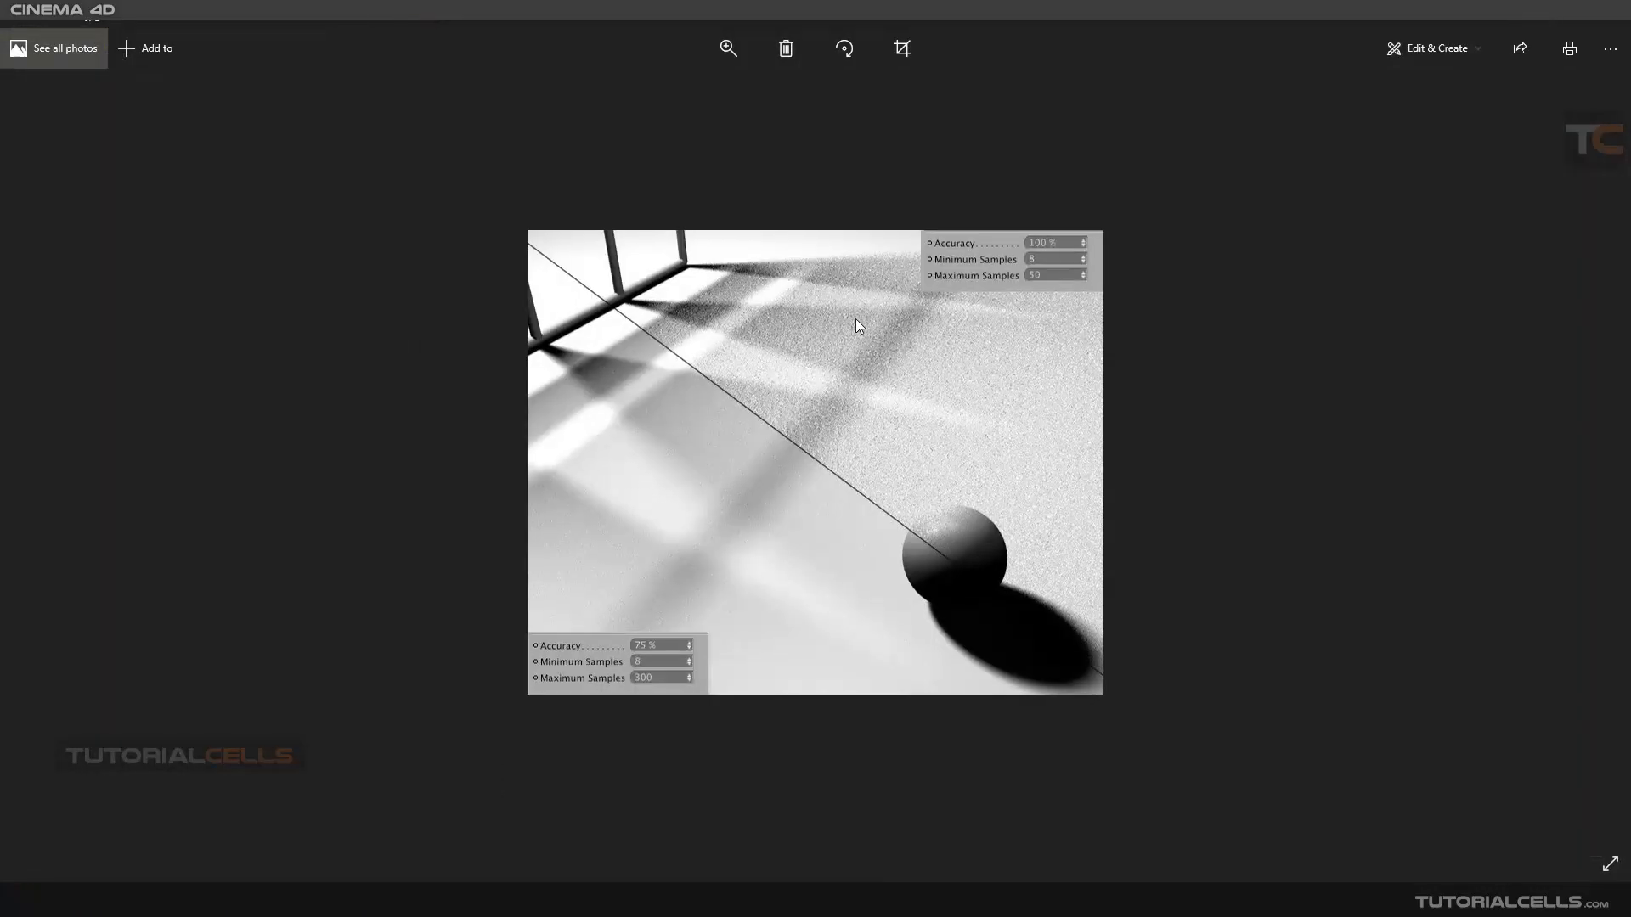